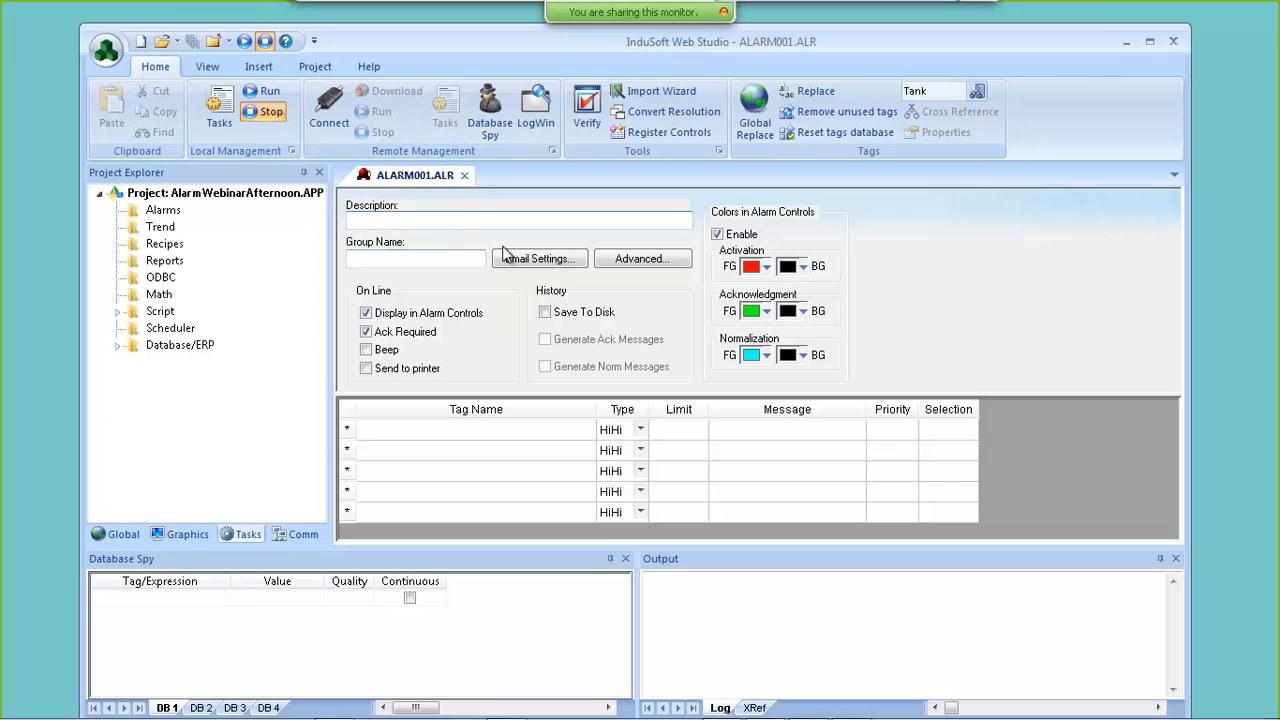
- Set the alarm worksheet's description to "Alarms Afternoon Webinar" and its group name to "TankAlarm"
{"action": "type", "text": "Alarms Afternoon Webinar"}
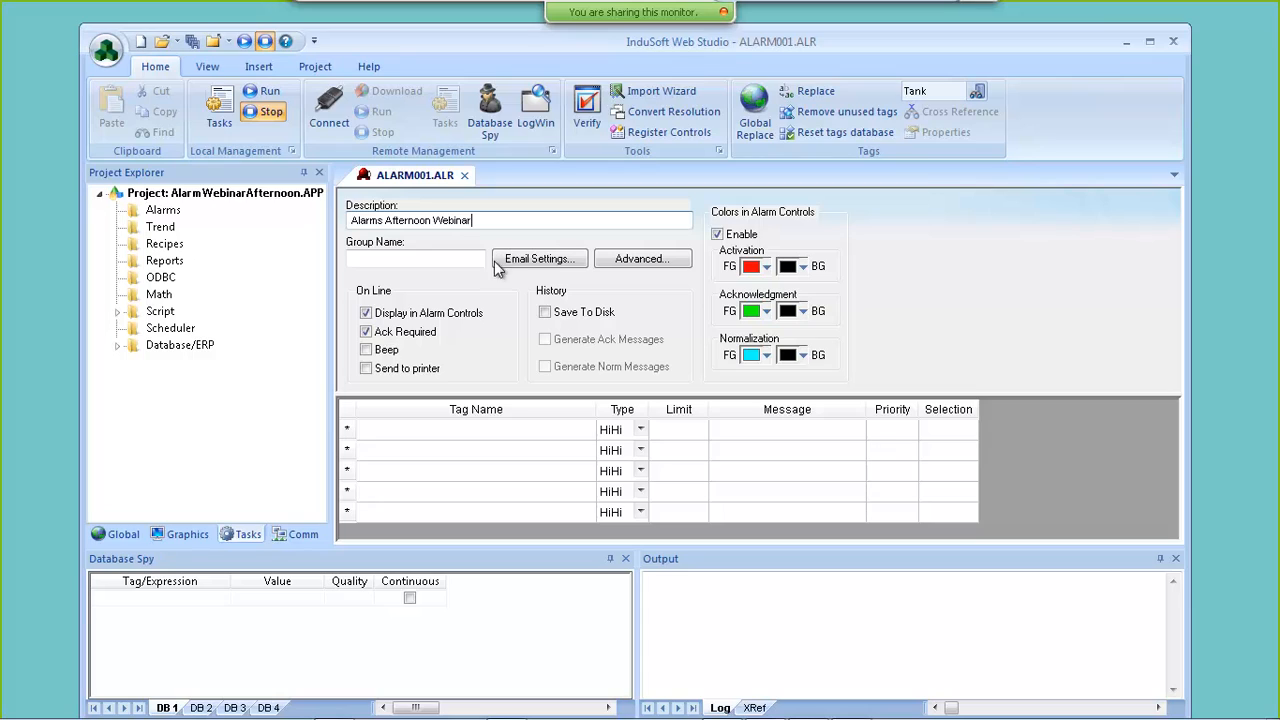
{"action": "left_click", "coordinate": [435, 261]}
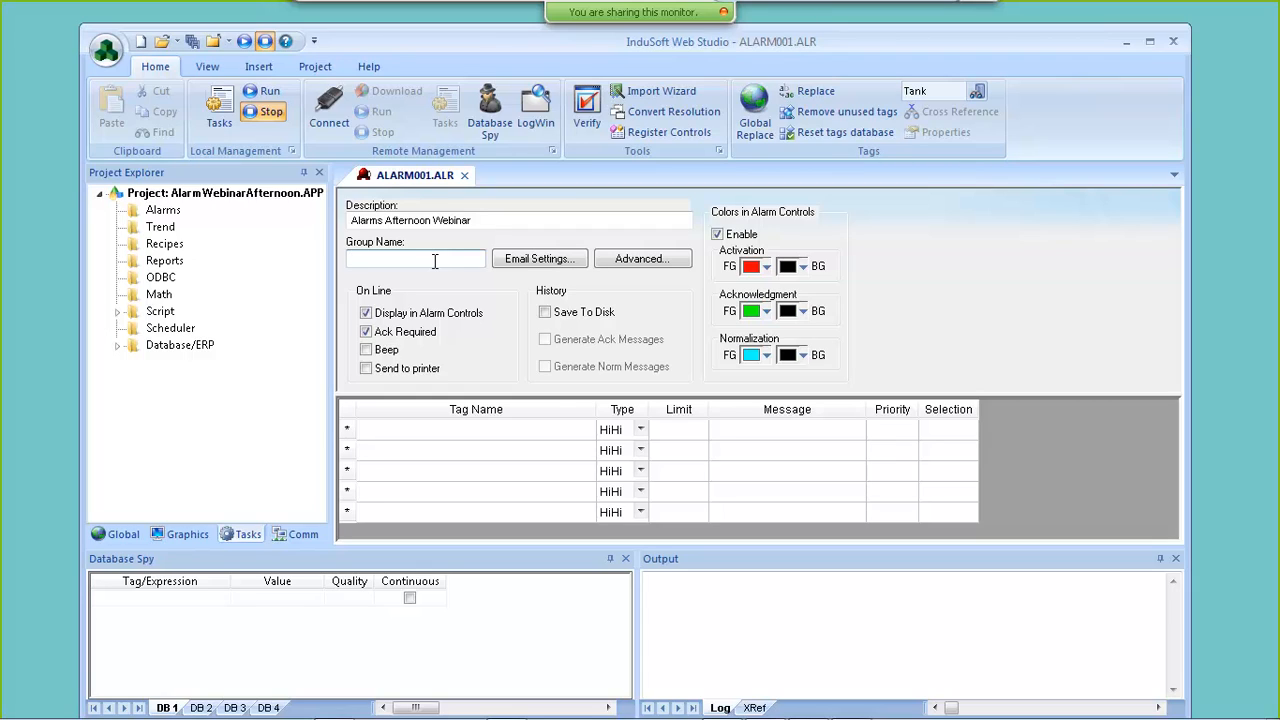
{"action": "type", "text": "TankAlarm"}
- Enter Temperature as the first alarm row's tag and create it as a new Integer tag with Server scope
{"action": "left_click", "coordinate": [499, 436]}
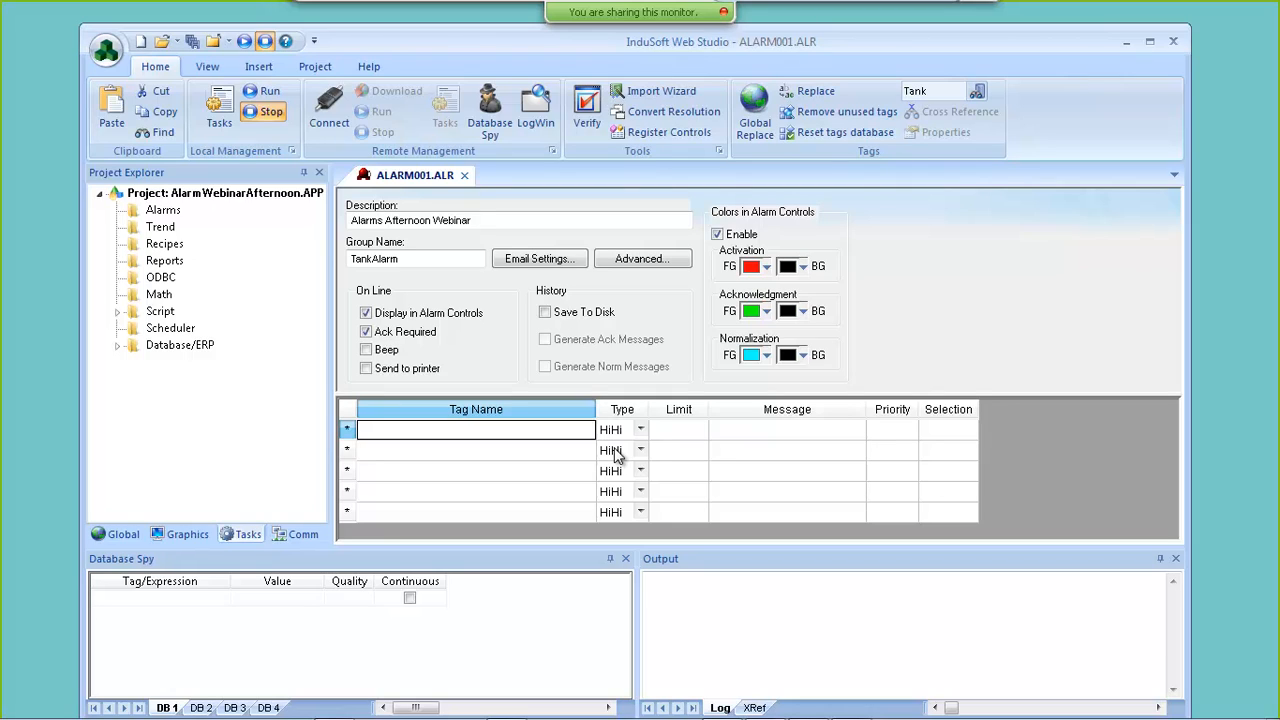
{"action": "type", "text": "Tem"}
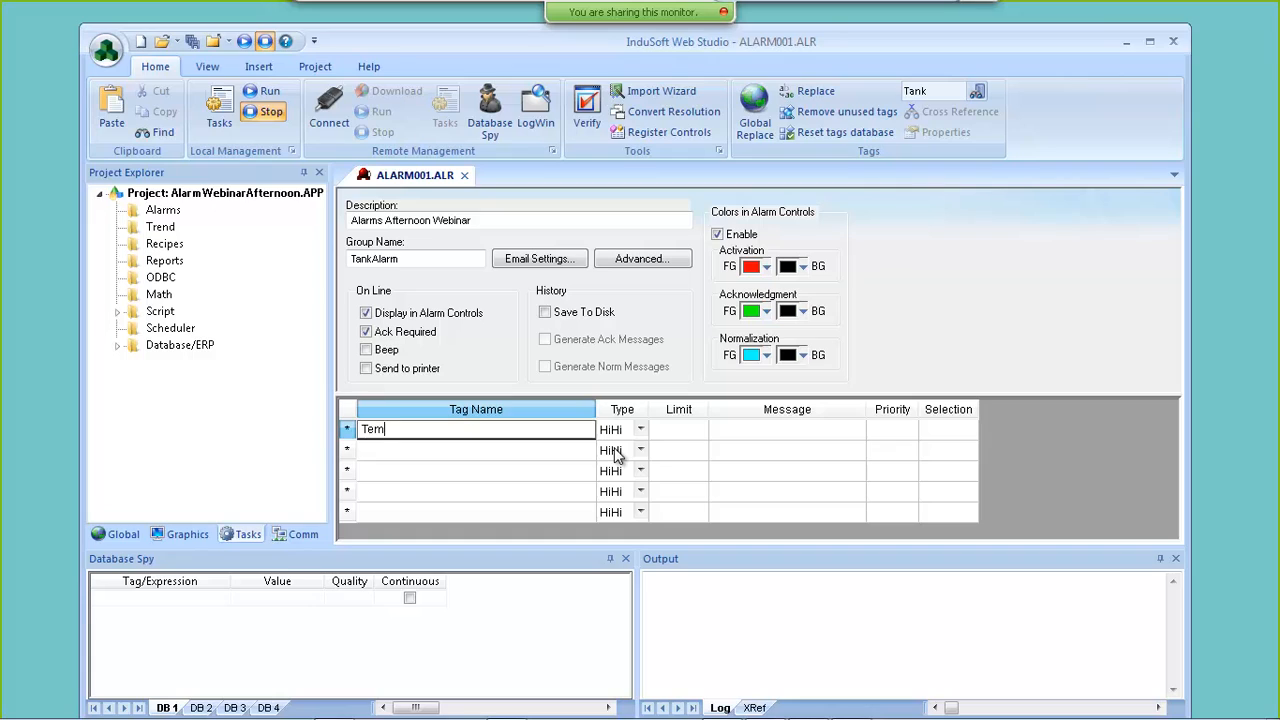
{"action": "type", "text": "perature"}
{"action": "key", "text": "Return"}
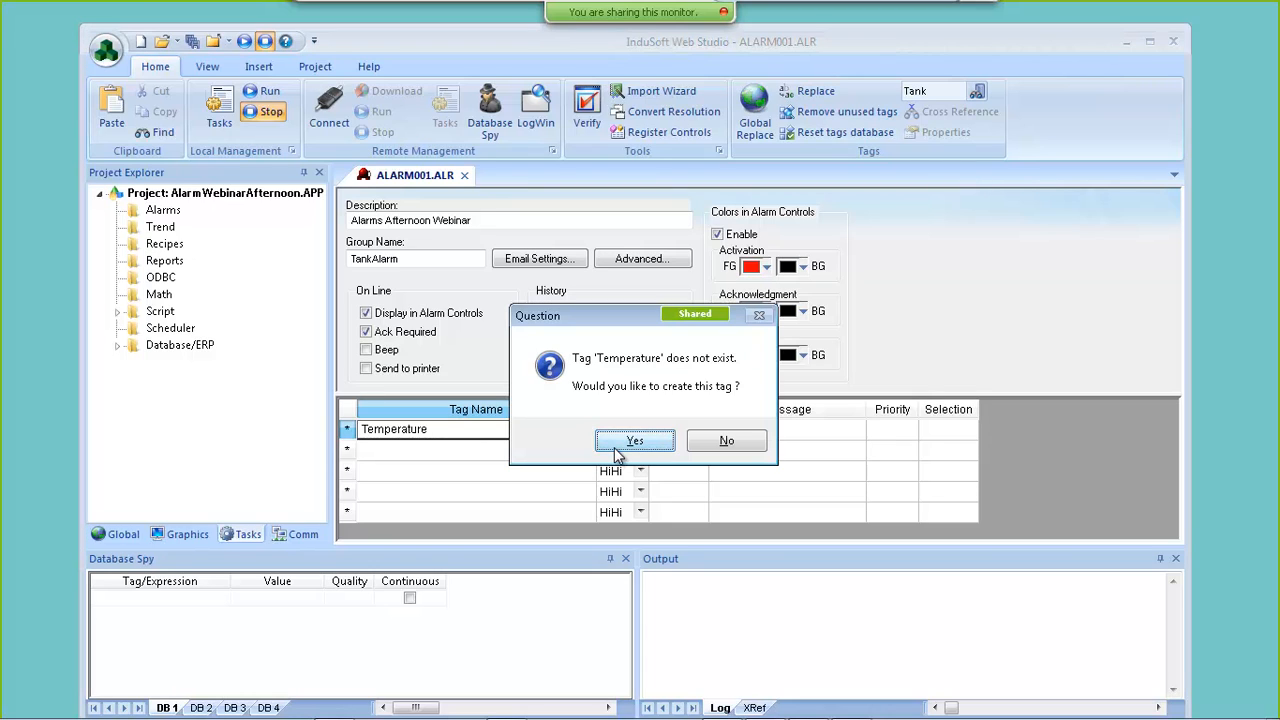
{"action": "left_click", "coordinate": [632, 441]}
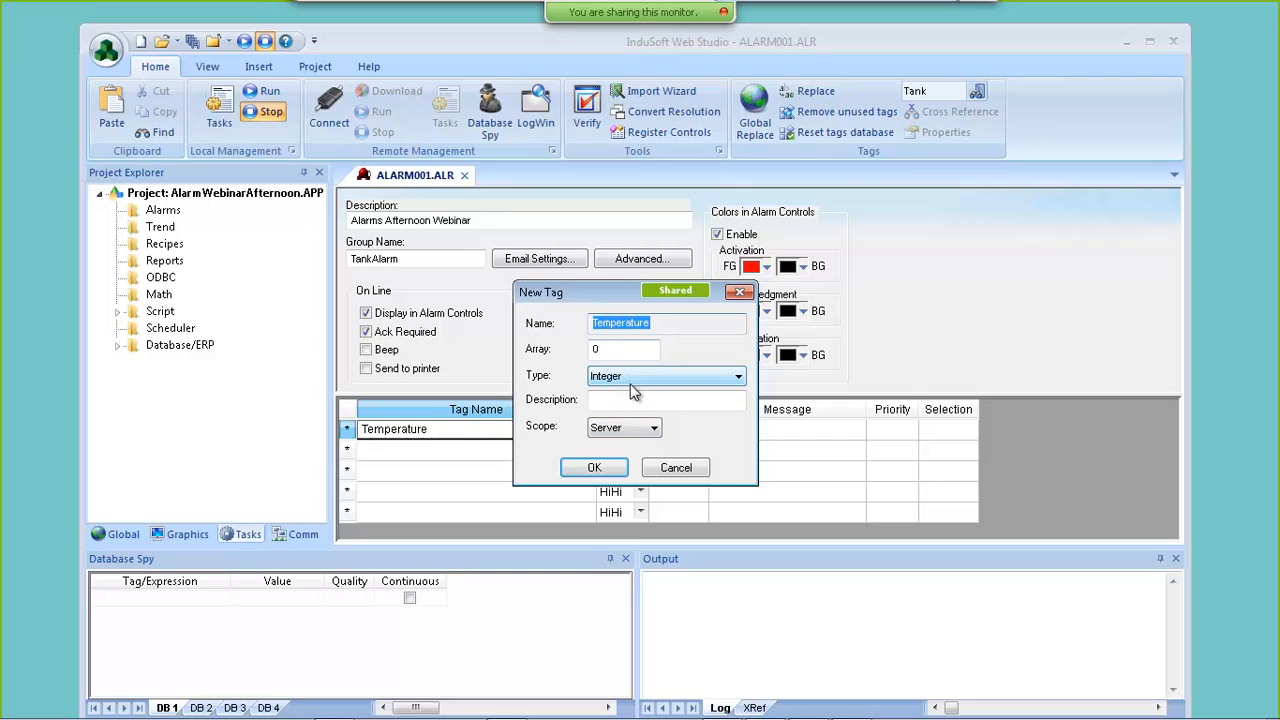
{"action": "left_click", "coordinate": [606, 472]}
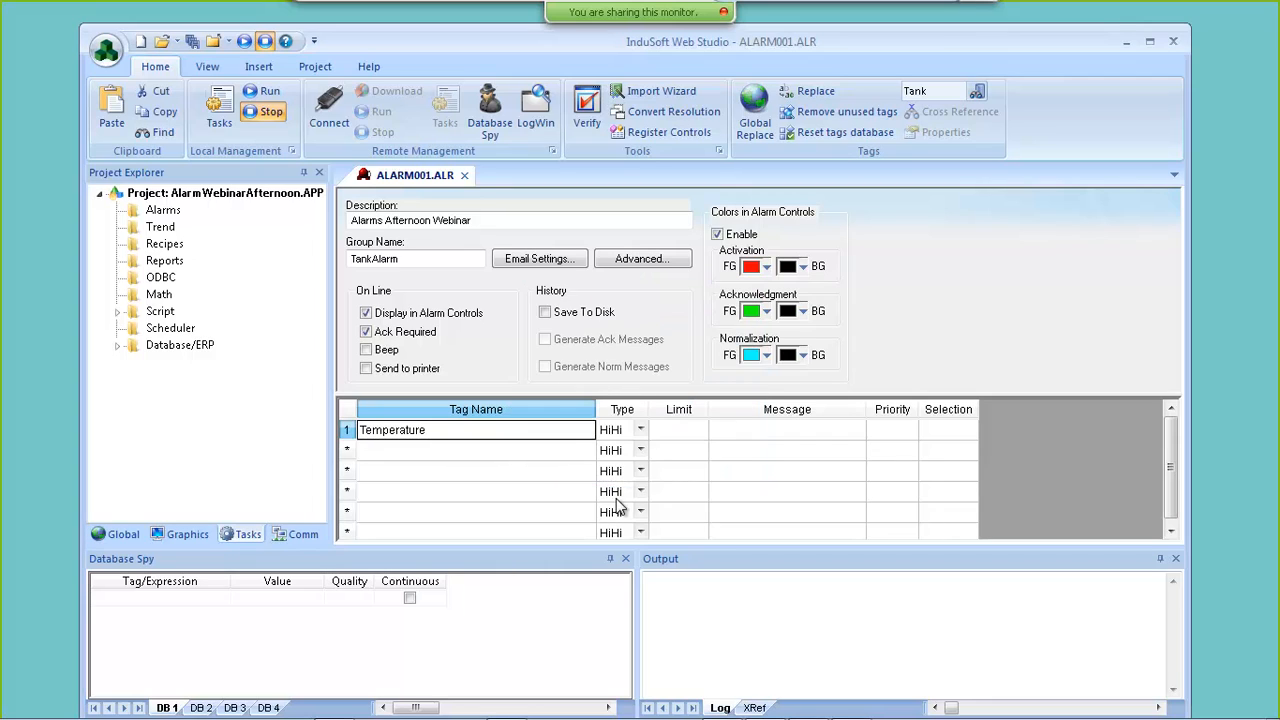
- Set the first Temperature alarm's type to Hi and its limit to 90
{"action": "left_click", "coordinate": [641, 429]}
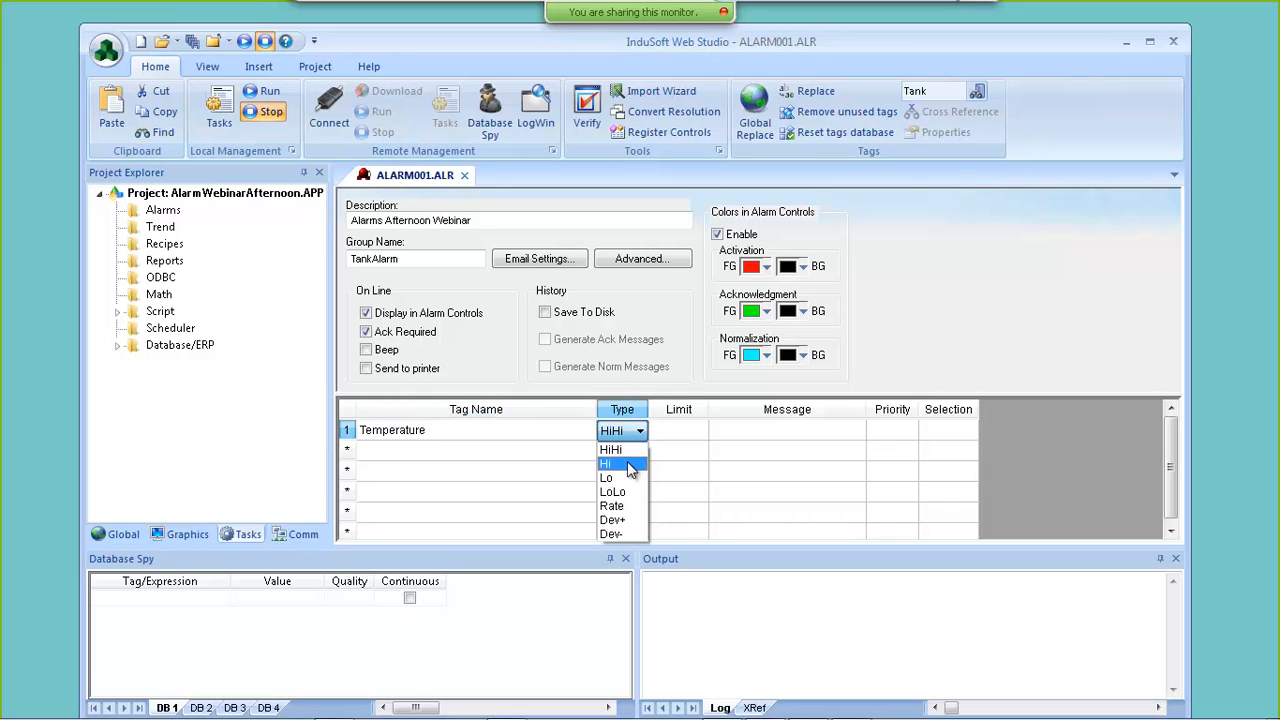
{"action": "left_click", "coordinate": [618, 460]}
{"action": "left_click", "coordinate": [678, 437]}
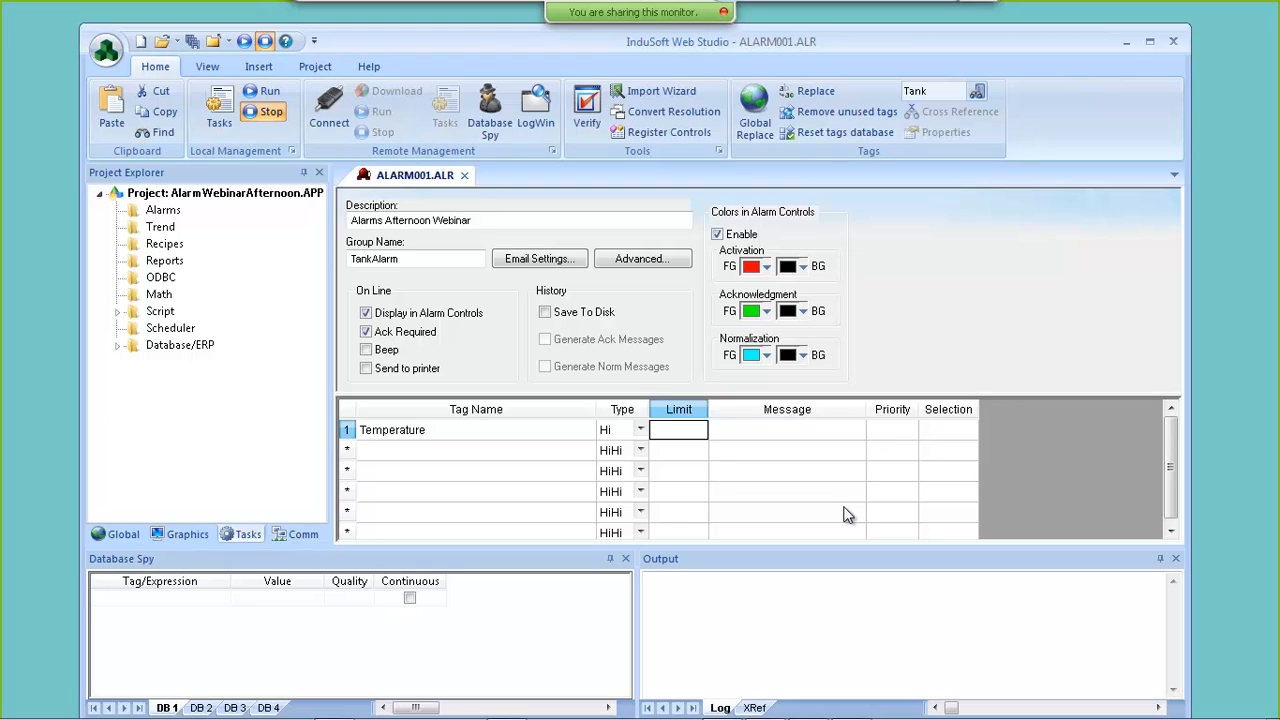
{"action": "type", "text": "90"}
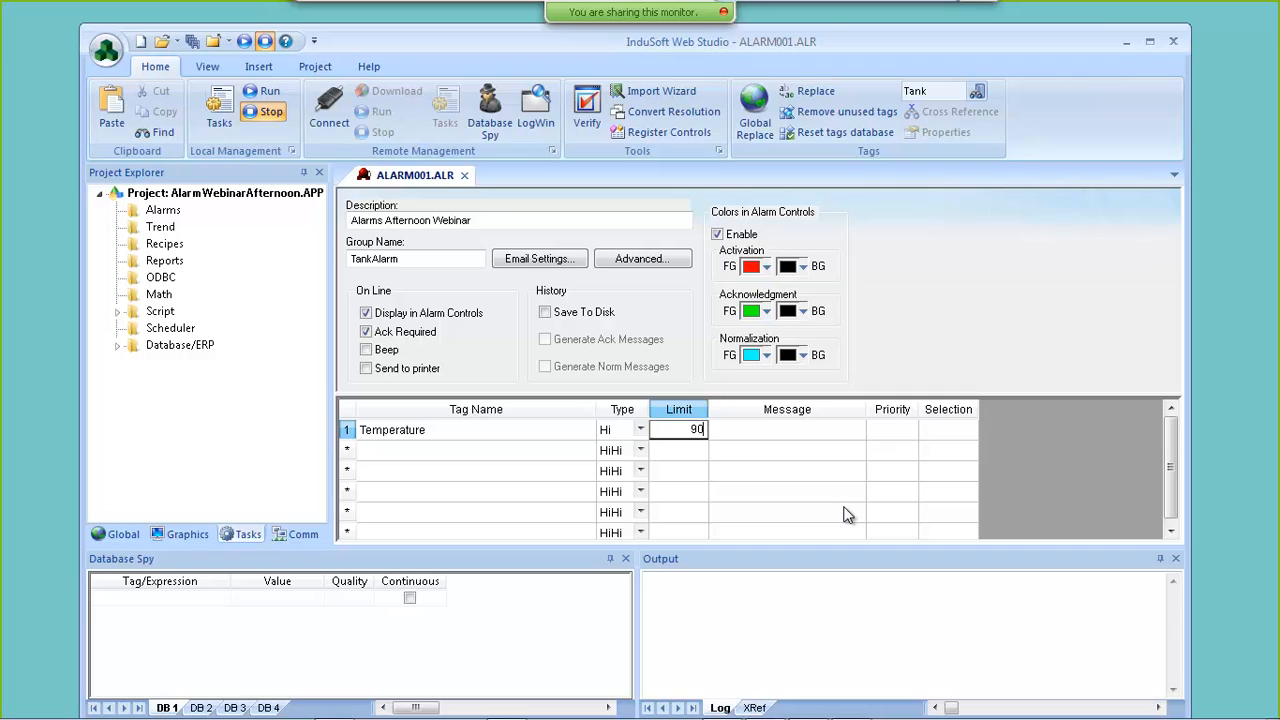
- Give the Hi alarm the message "Too Hot!" and priority 1
{"action": "left_click", "coordinate": [758, 433]}
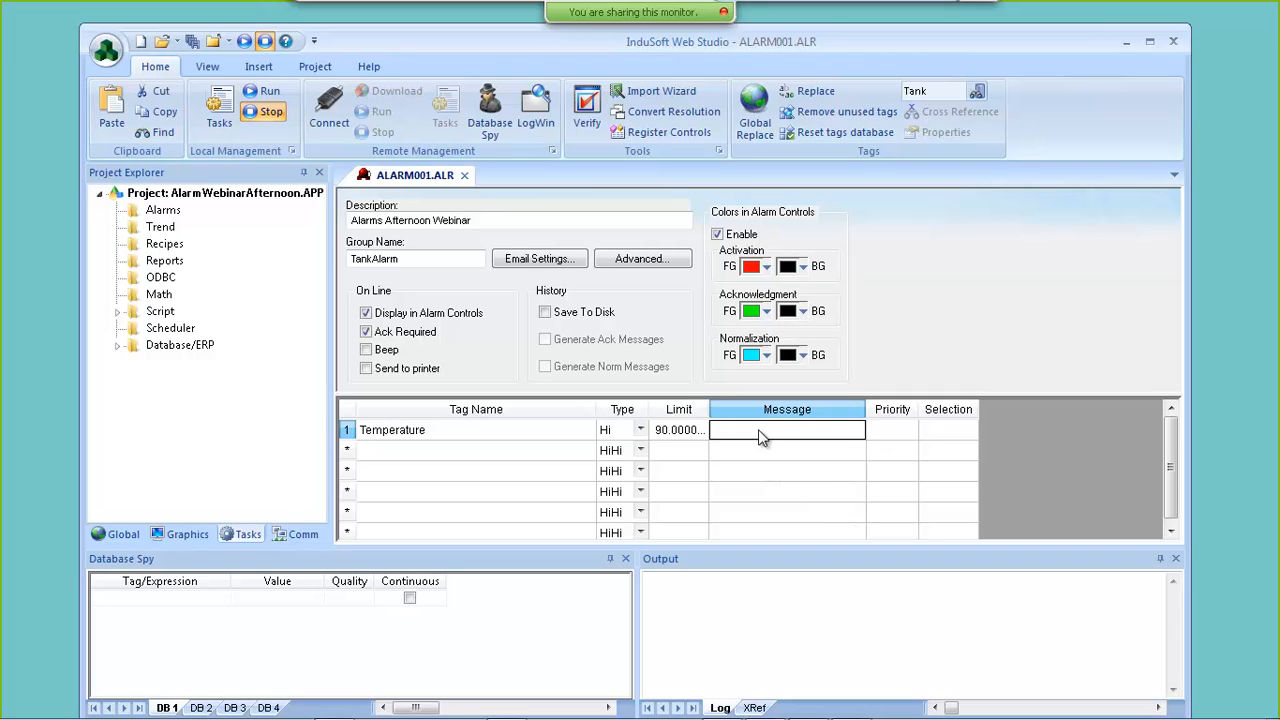
{"action": "type", "text": "Too H"}
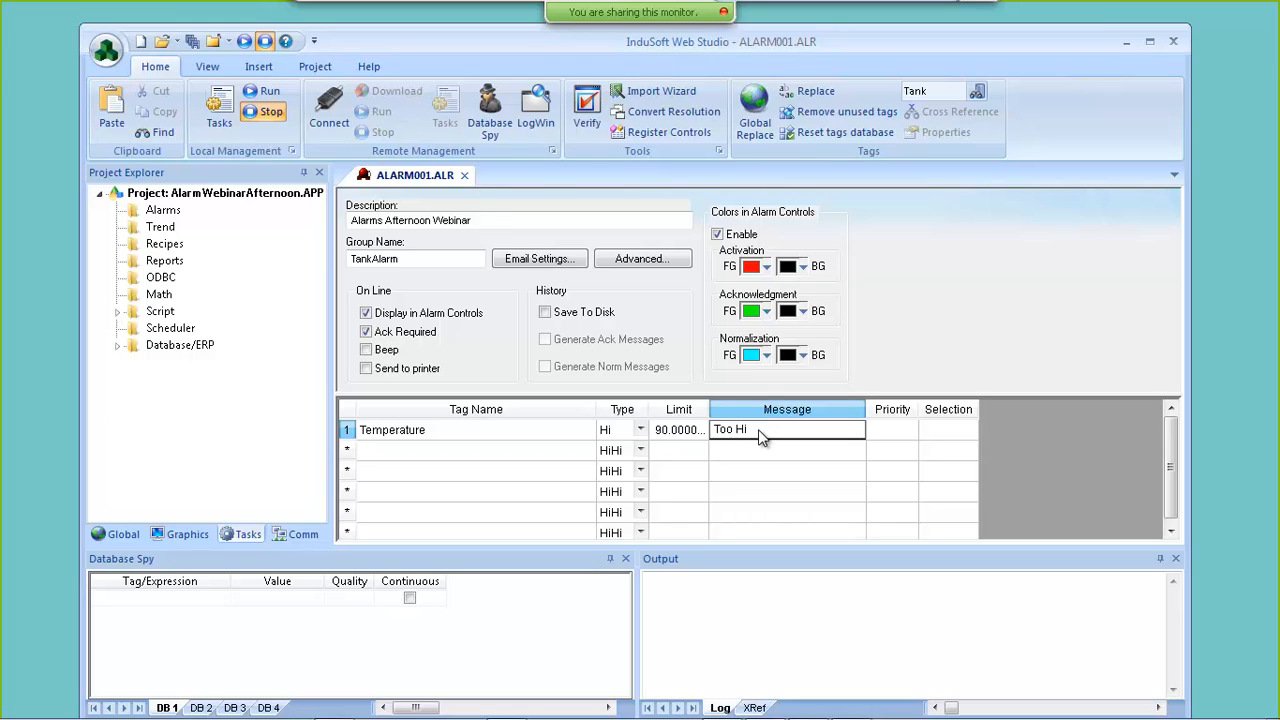
{"action": "type", "text": "ot!"}
{"action": "key", "text": "Return"}
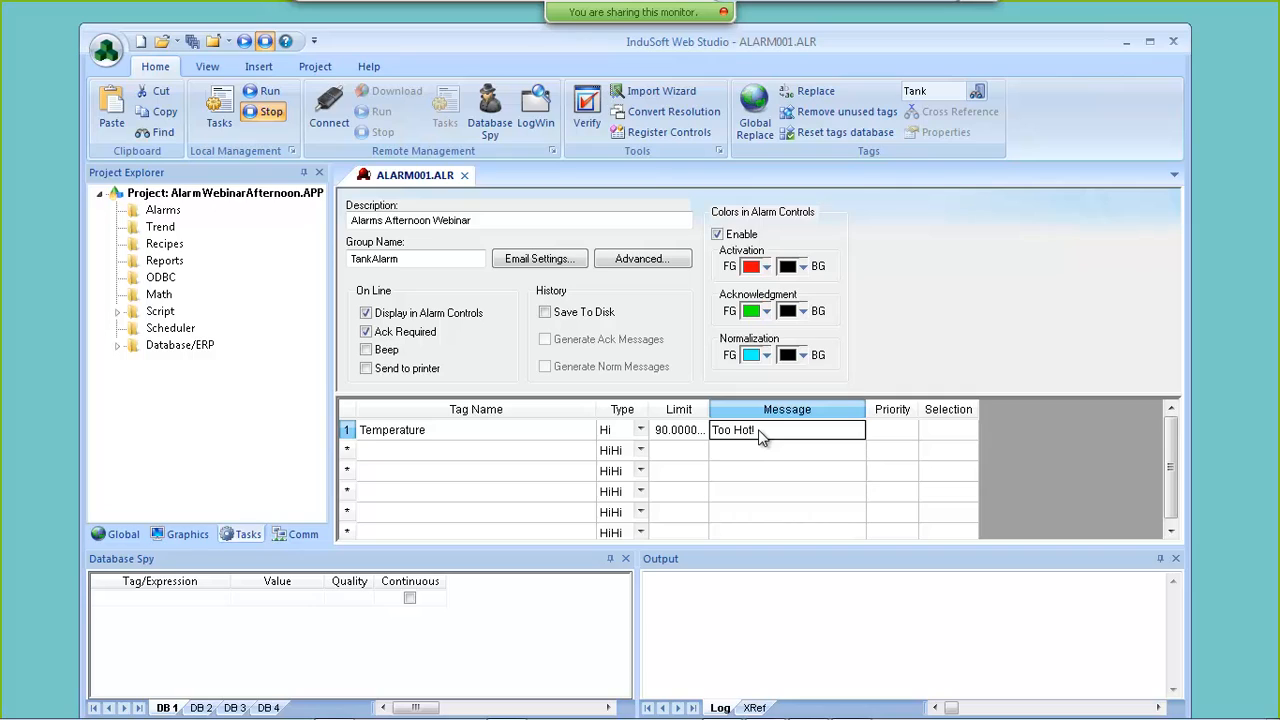
{"action": "left_click", "coordinate": [887, 437]}
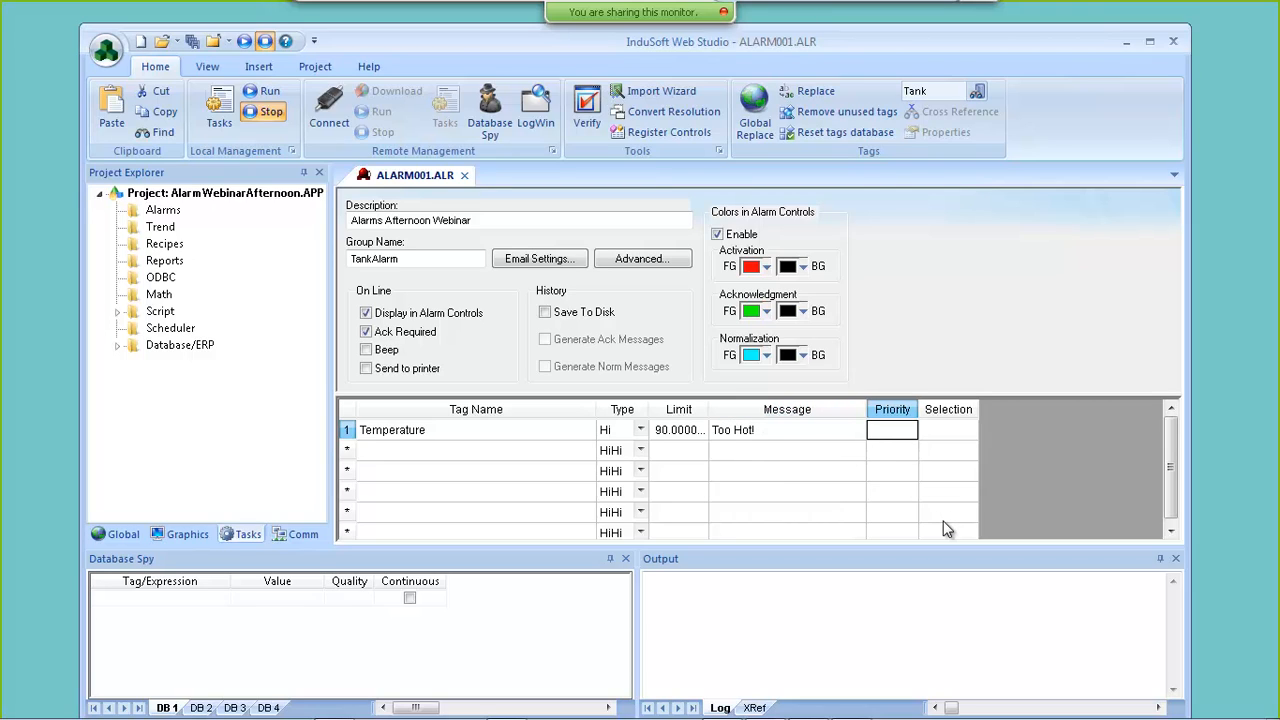
{"action": "type", "text": "1"}
{"action": "key", "text": "Return"}
- Assign the existing Temperature tag to the second alarm row using the Object Finder
{"action": "left_click", "coordinate": [488, 453]}
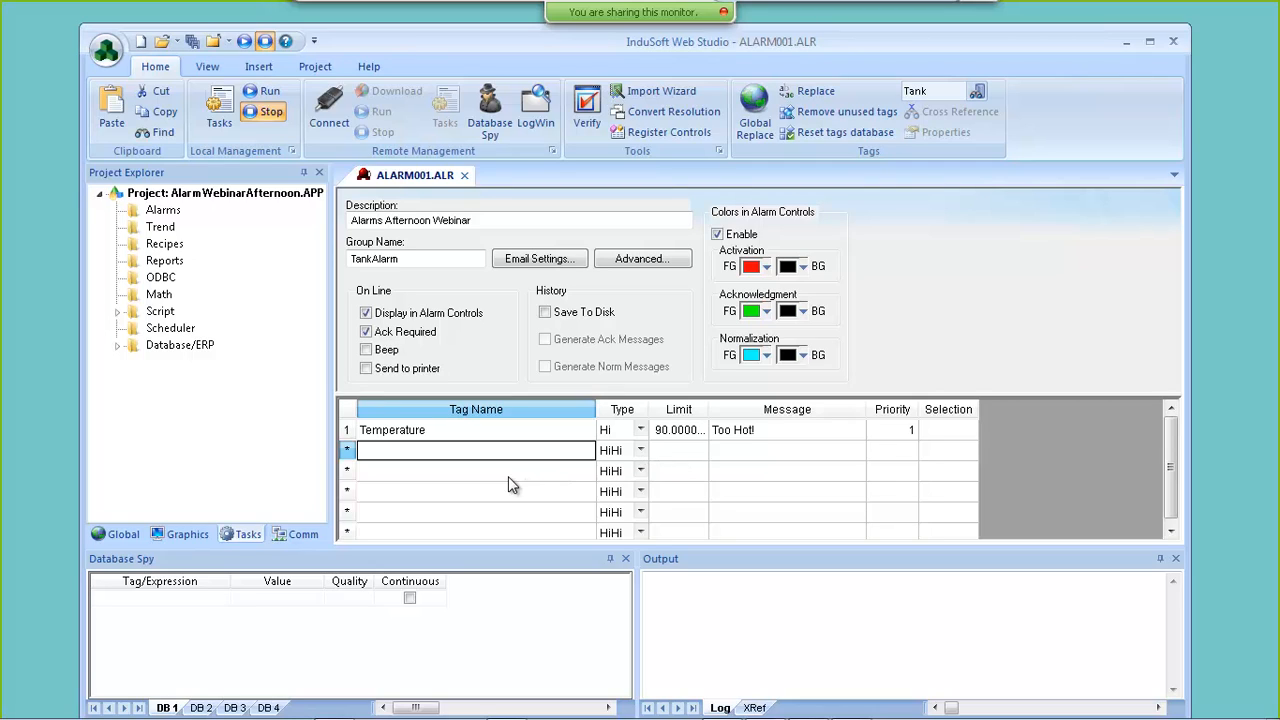
{"action": "left_click", "coordinate": [416, 476]}
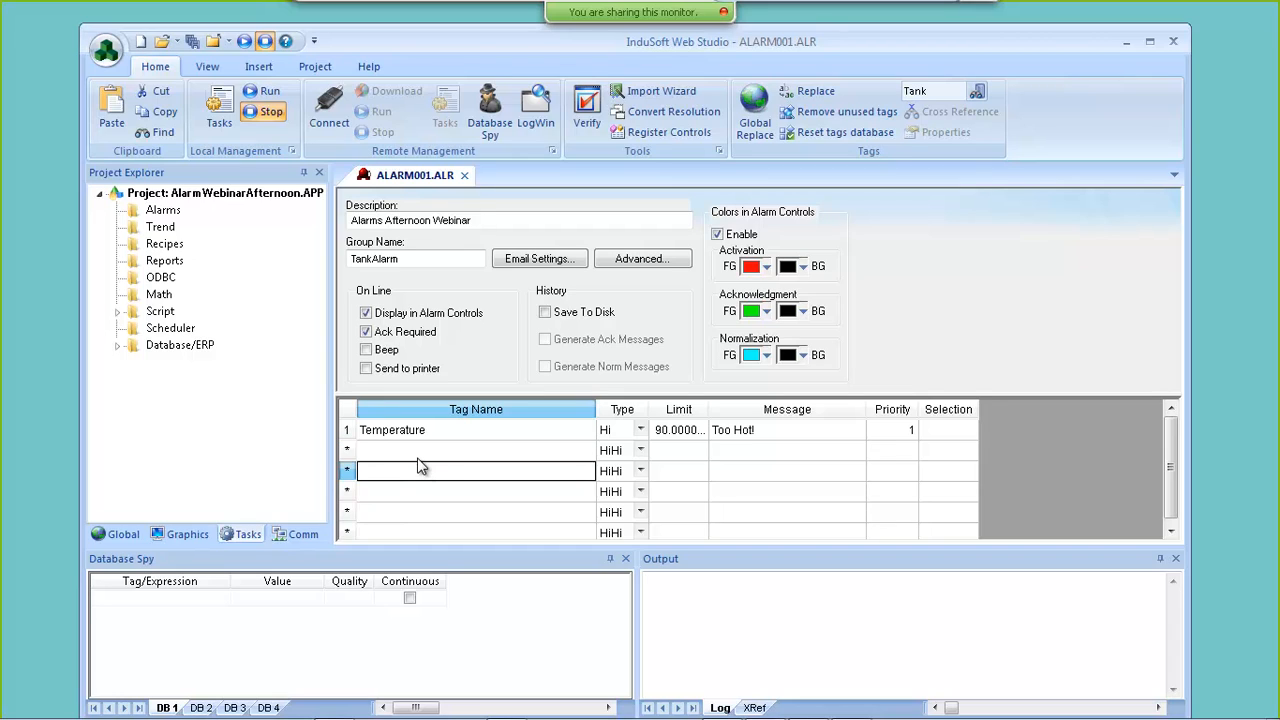
{"action": "double_click", "coordinate": [416, 450]}
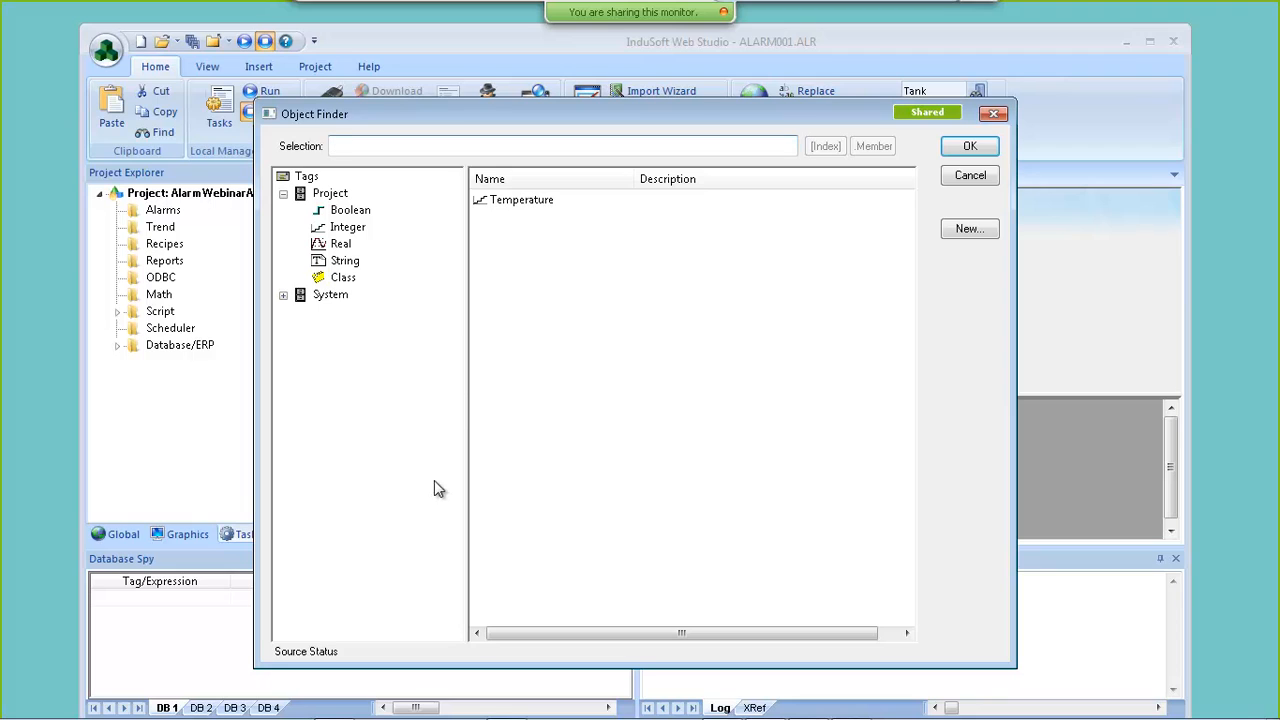
{"action": "left_click", "coordinate": [523, 205]}
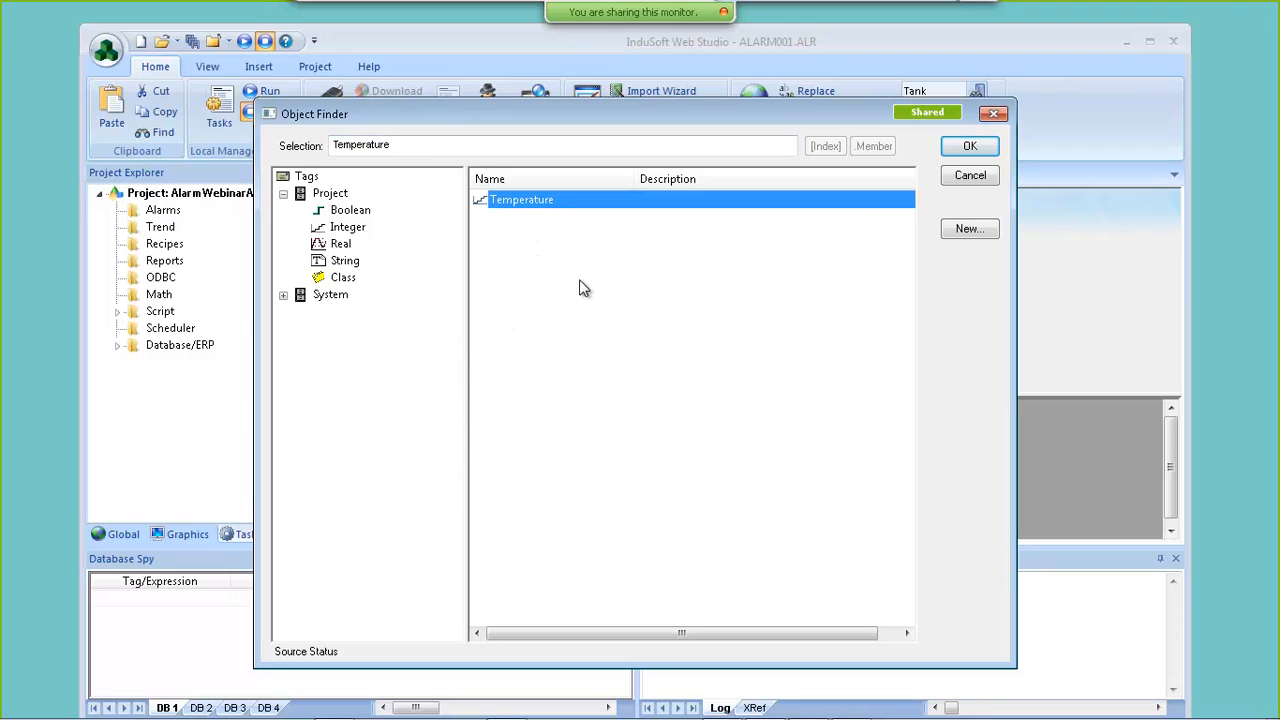
{"action": "left_click", "coordinate": [970, 147]}
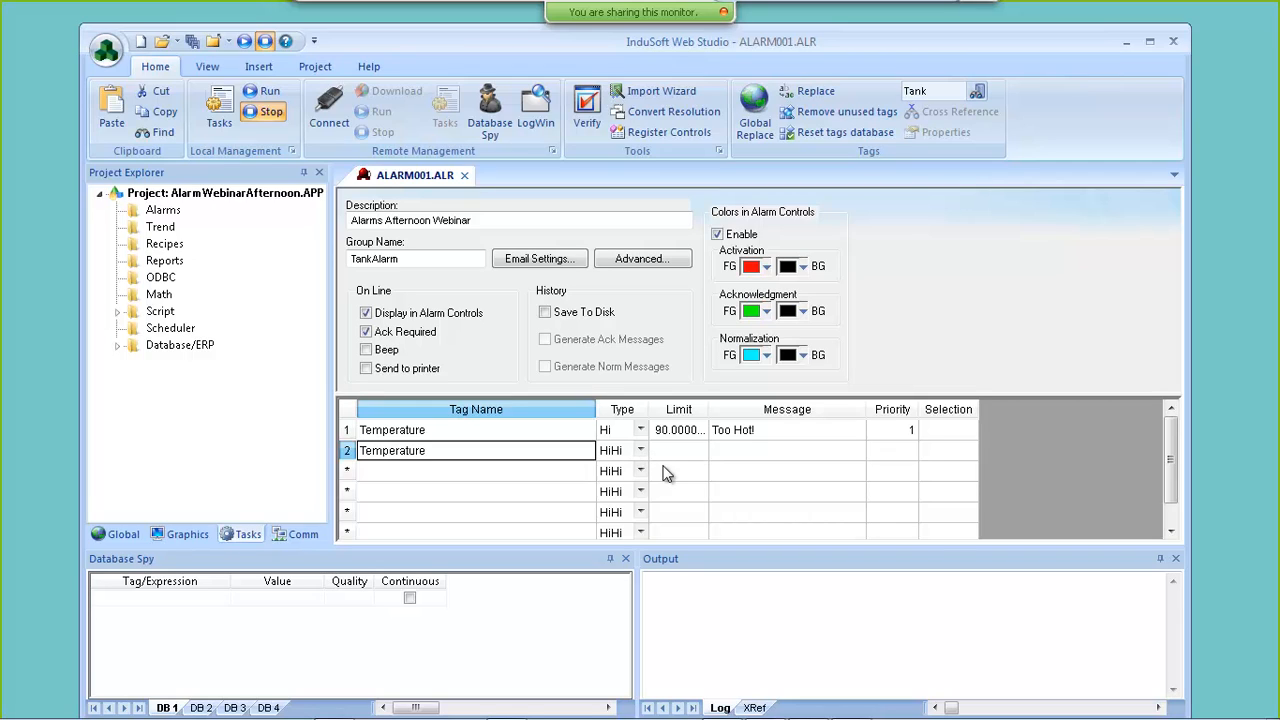
- Set the HiHi alarm's limit to 95 and its message to "Really Hot, run!"
{"action": "left_click", "coordinate": [675, 451]}
{"action": "type", "text": "95"}
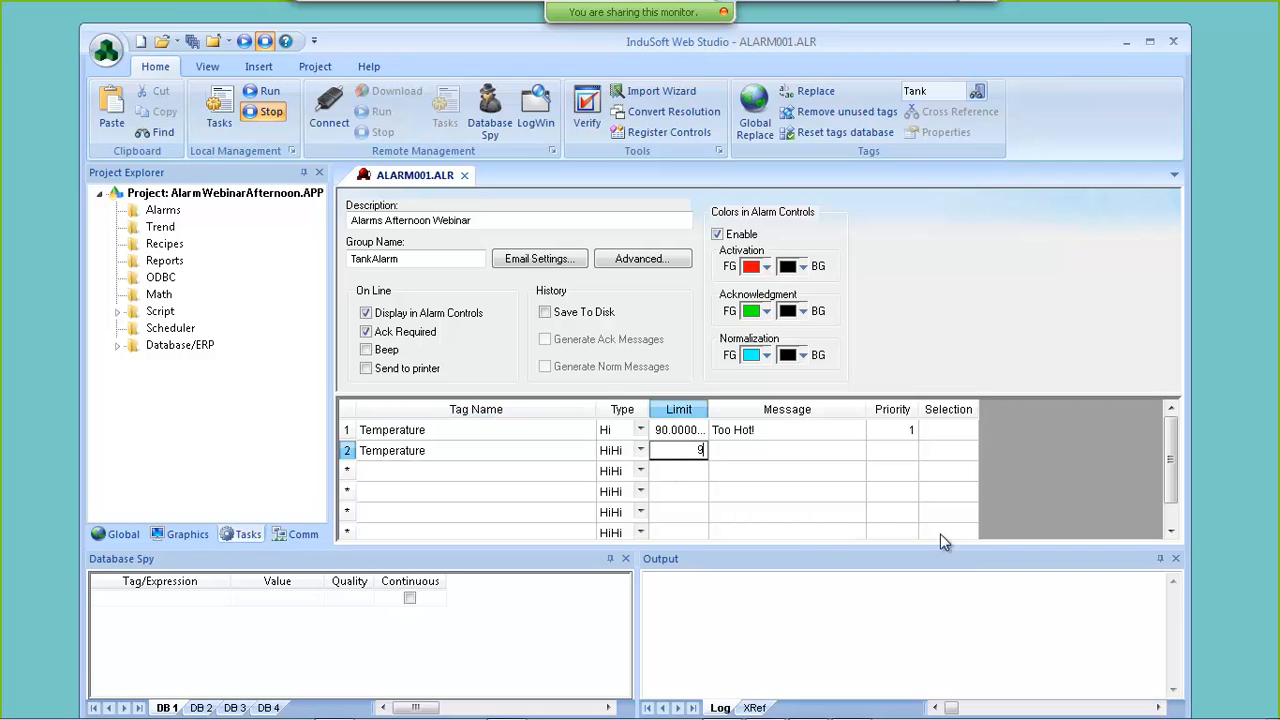
{"action": "left_click", "coordinate": [815, 451]}
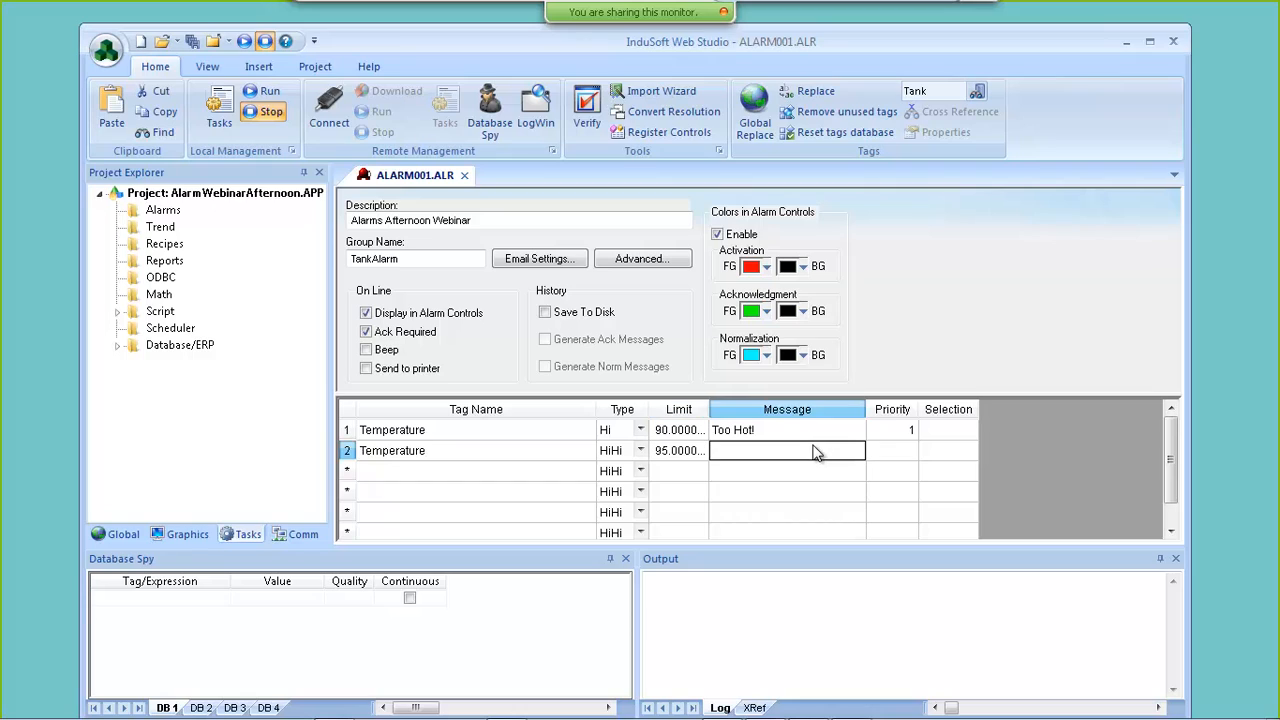
{"action": "type", "text": "Re"}
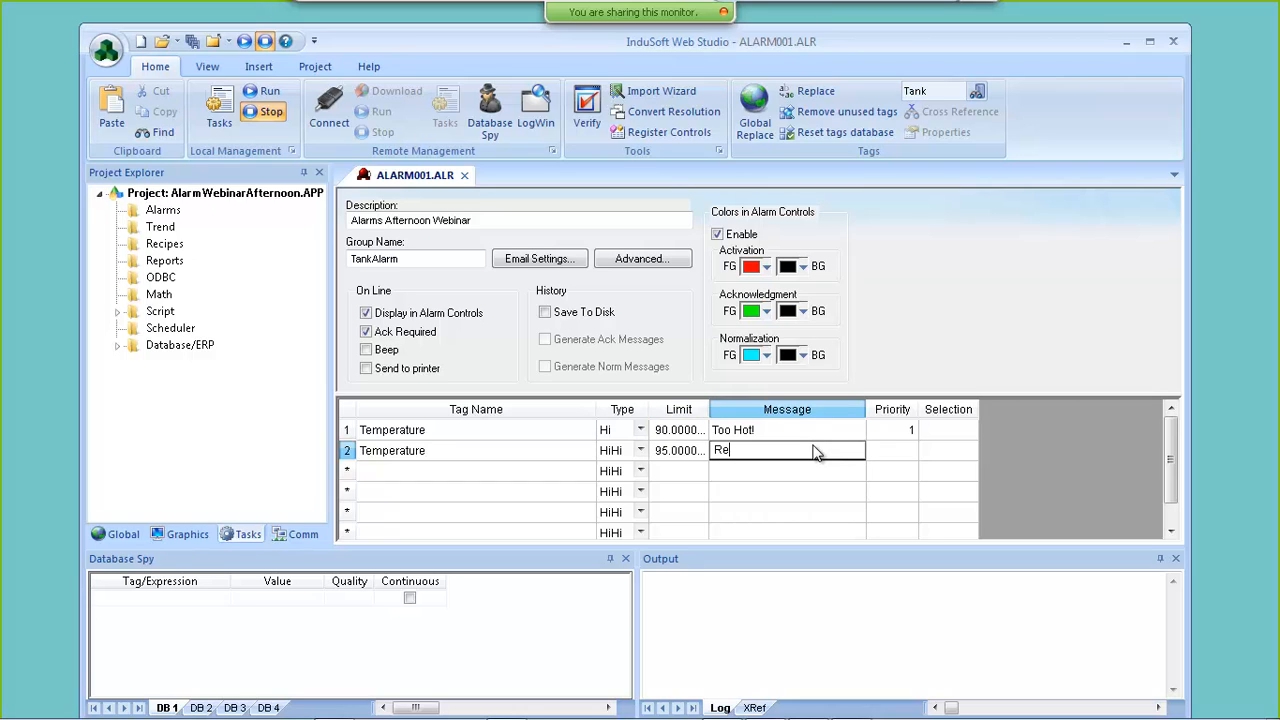
{"action": "type", "text": "ally Hot, run!"}
{"action": "key", "text": "Return"}
- Add a third alarm row for the existing Temperature tag with type Lo and limit 10
{"action": "left_click", "coordinate": [542, 472]}
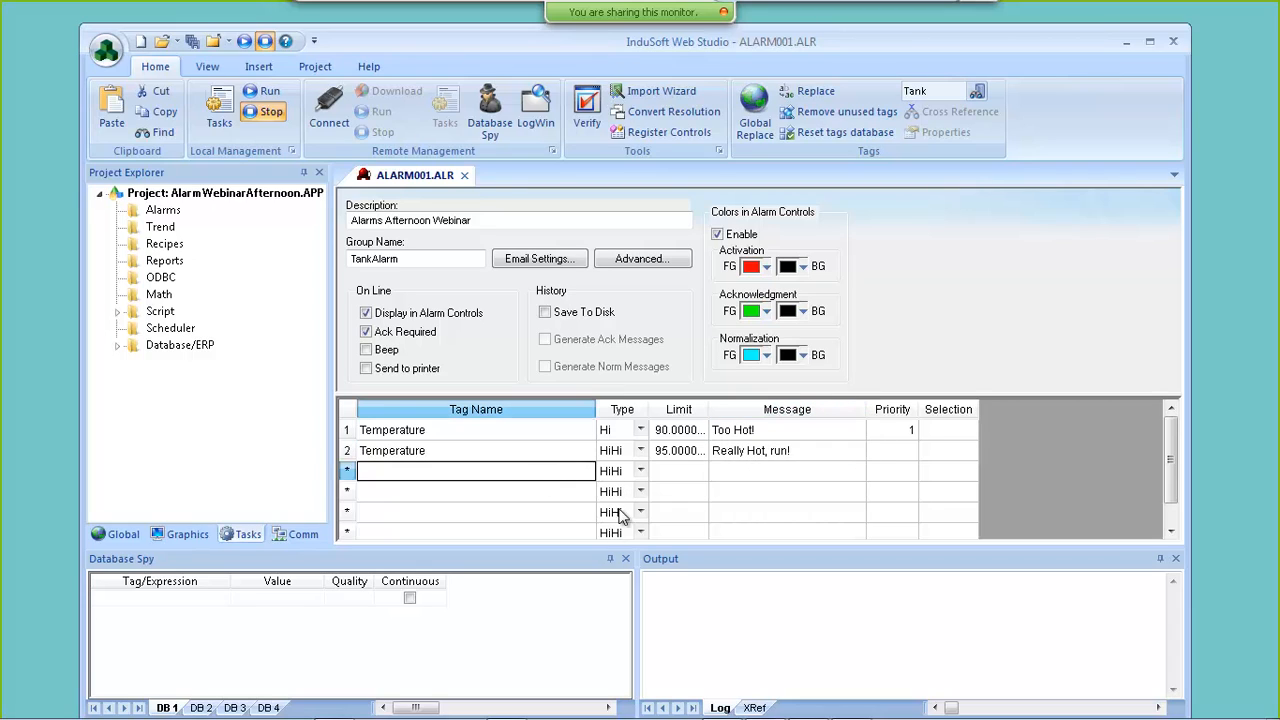
{"action": "double_click", "coordinate": [532, 482]}
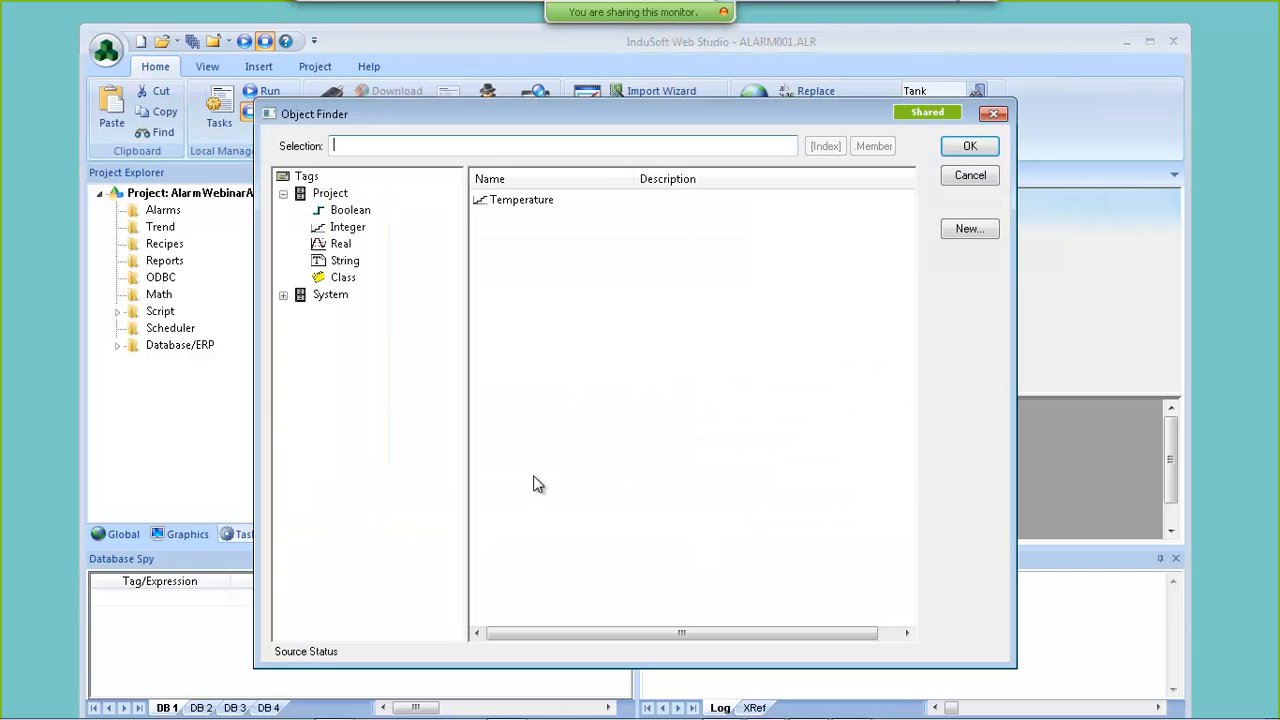
{"action": "double_click", "coordinate": [507, 204]}
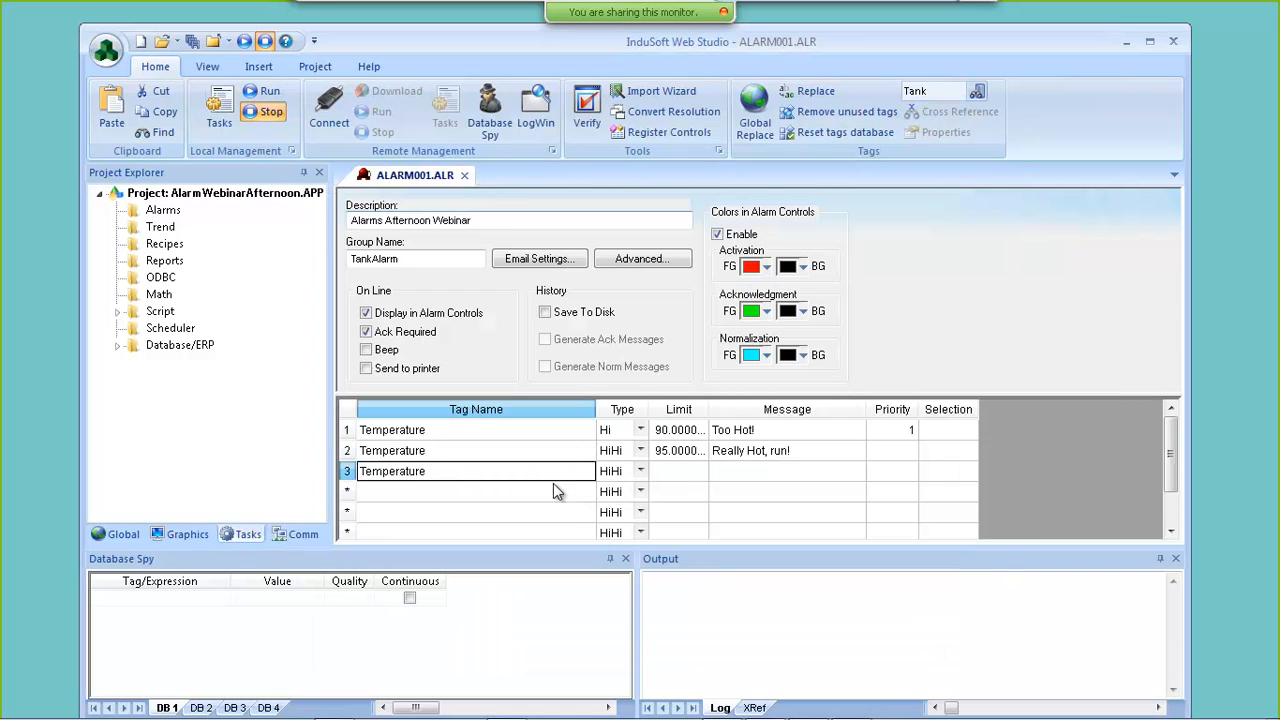
{"action": "left_click", "coordinate": [638, 474]}
{"action": "left_click", "coordinate": [640, 471]}
{"action": "left_click", "coordinate": [645, 518]}
{"action": "key", "text": "Tab"}
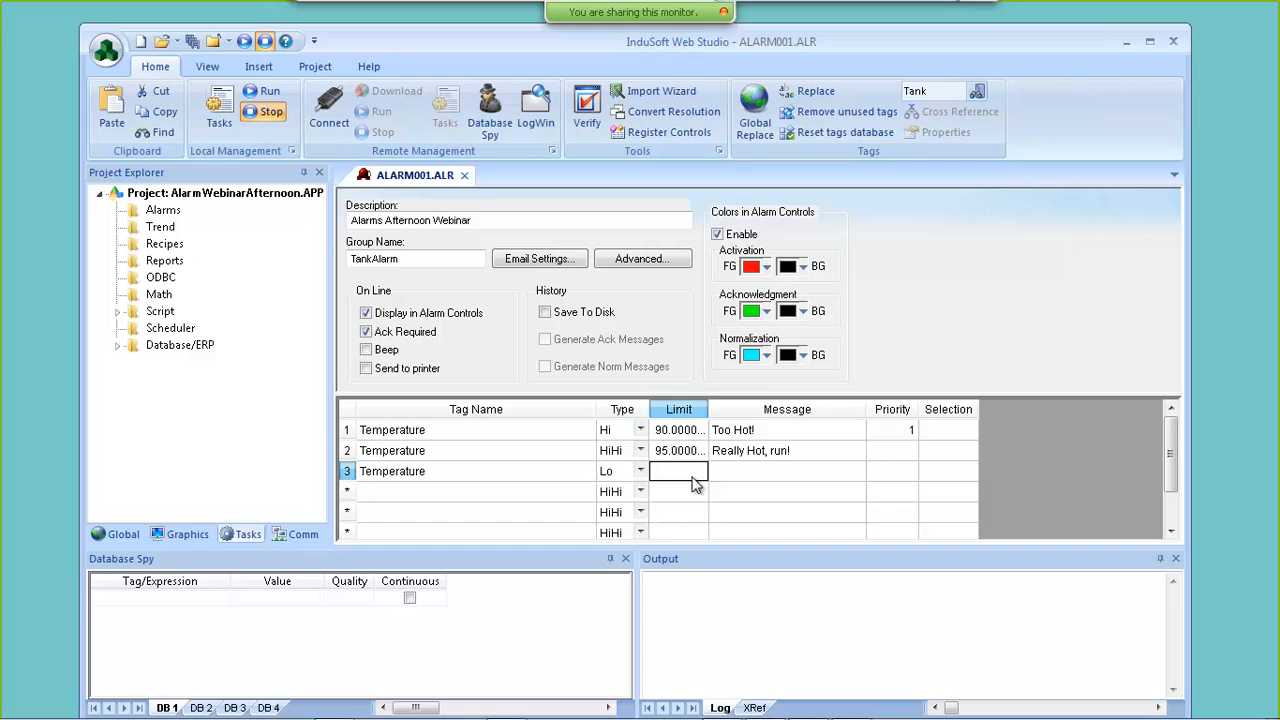
{"action": "type", "text": "10"}
{"action": "key", "text": "Return"}
- Enter "Too Cold!" as the message of the Lo alarm
{"action": "left_click", "coordinate": [767, 474]}
{"action": "type", "text": "T"}
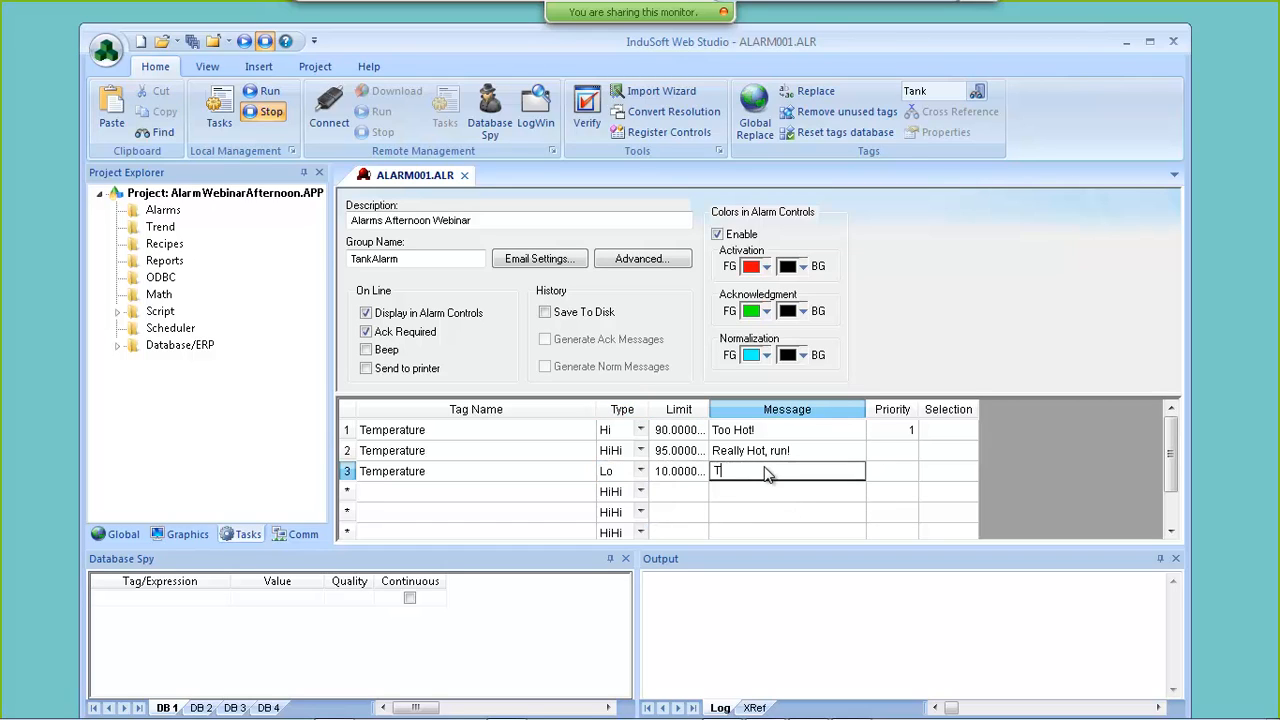
{"action": "type", "text": "oo Cold!"}
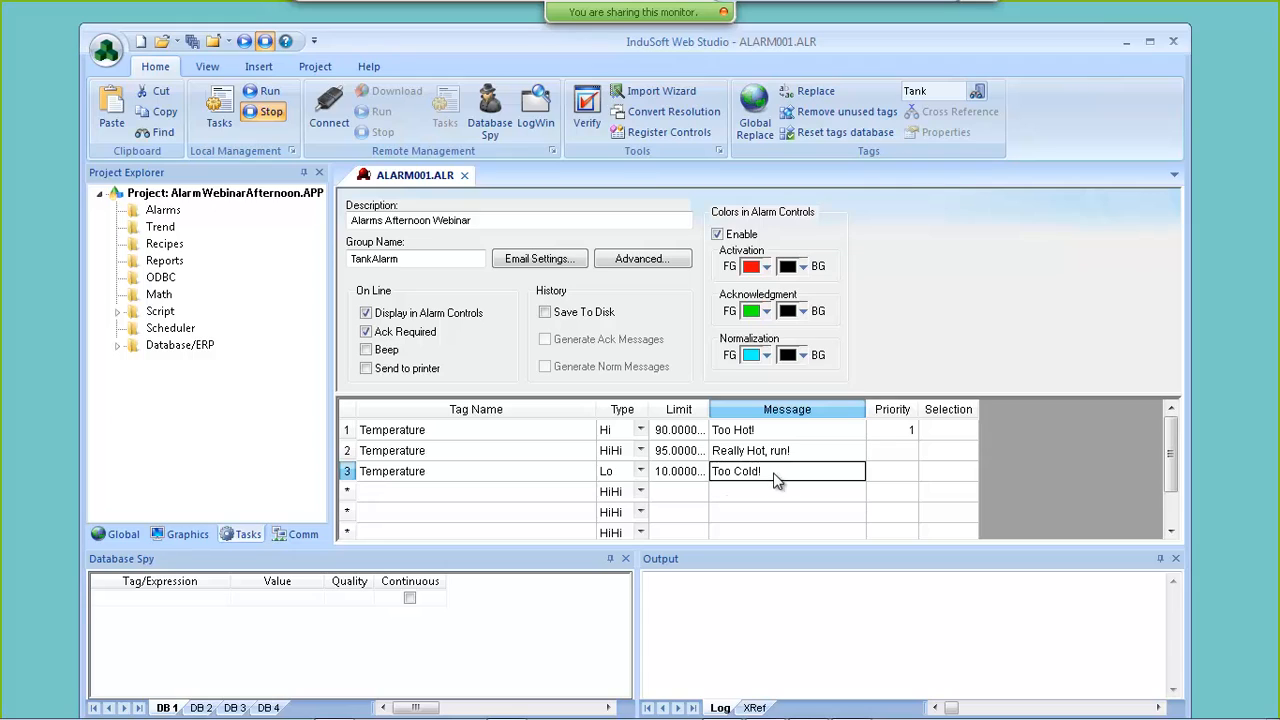
- Extend the Lo alarm's message to "Too Cold! {Temperature} deg F" and widen the Message column to fit the whole text
{"action": "left_click", "coordinate": [777, 472]}
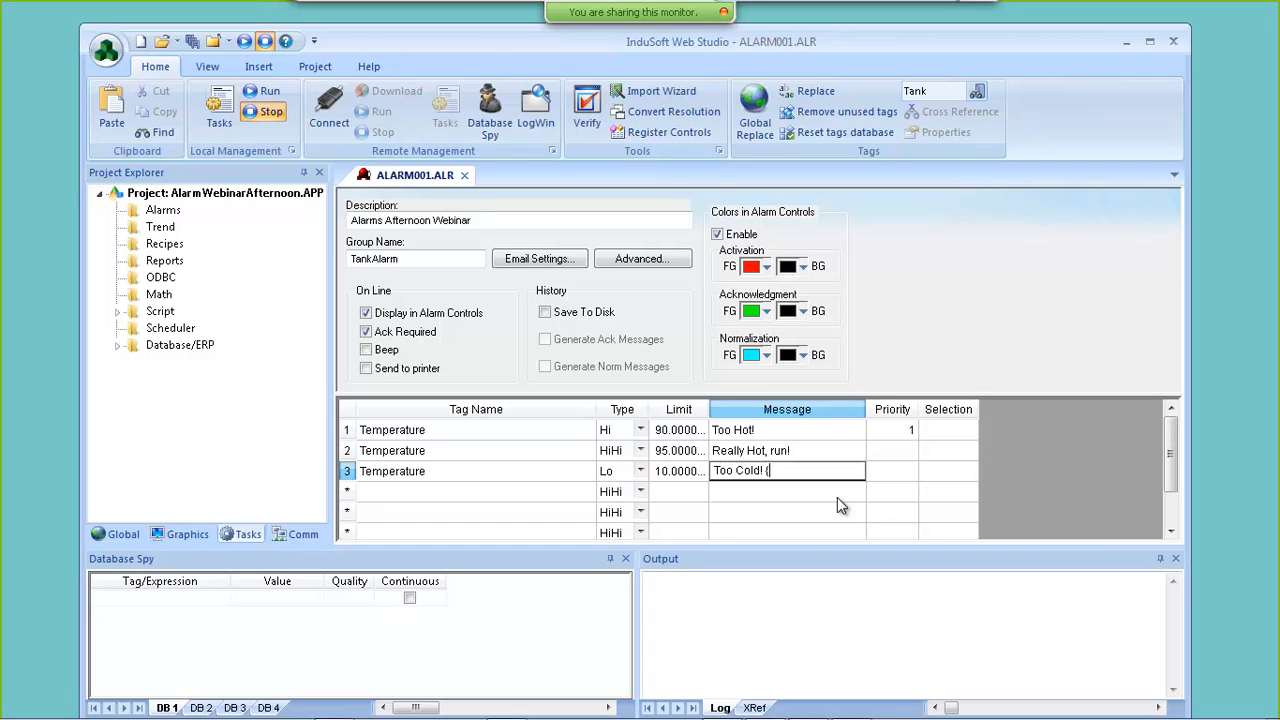
{"action": "type", "text": "("}
{"action": "type", "text": "Ta"}
{"action": "type", "text": "mper"}
{"action": "type", "text": "ature) deg F"}
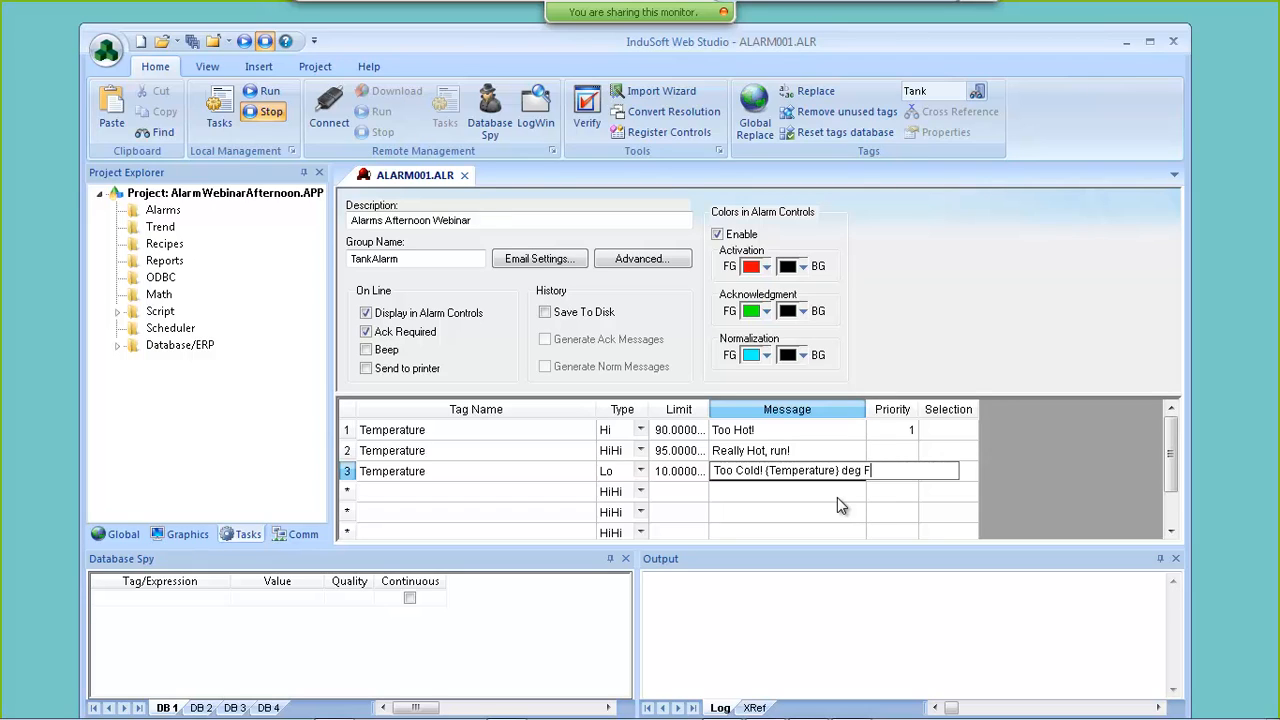
{"action": "key", "text": "Return"}
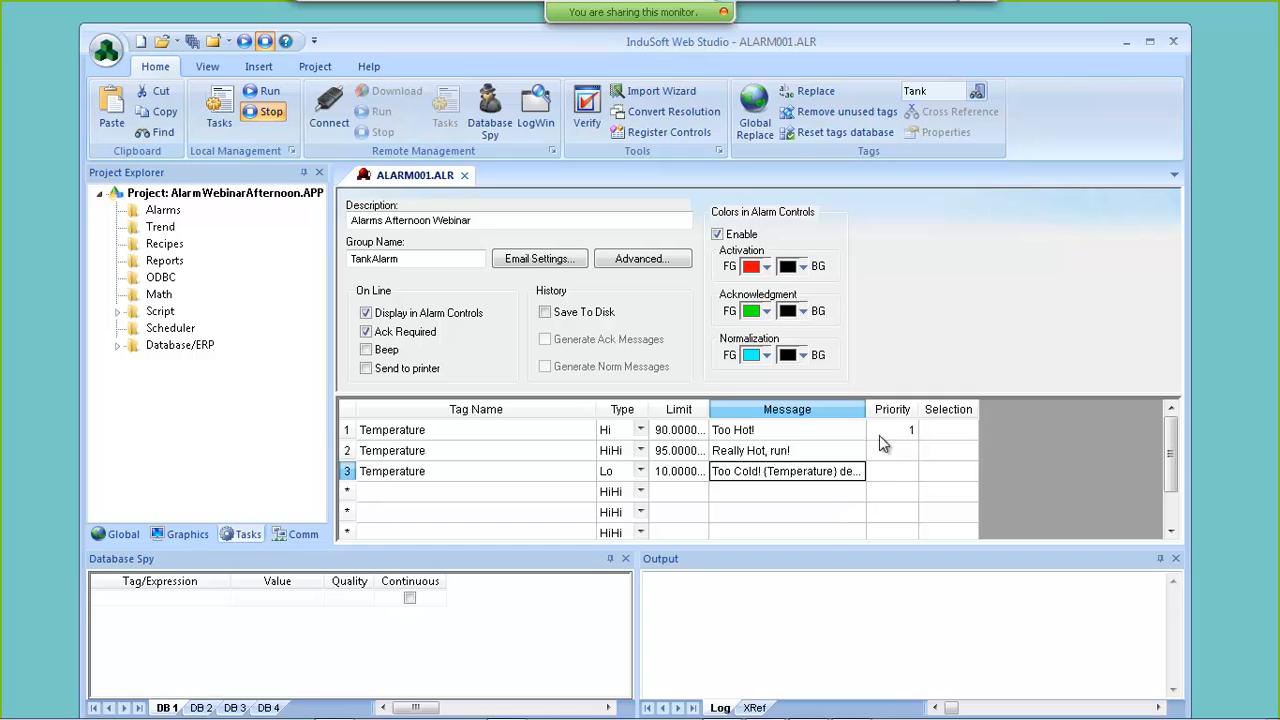
{"action": "left_click_drag", "start_coordinate": [866, 409], "coordinate": [931, 409]}
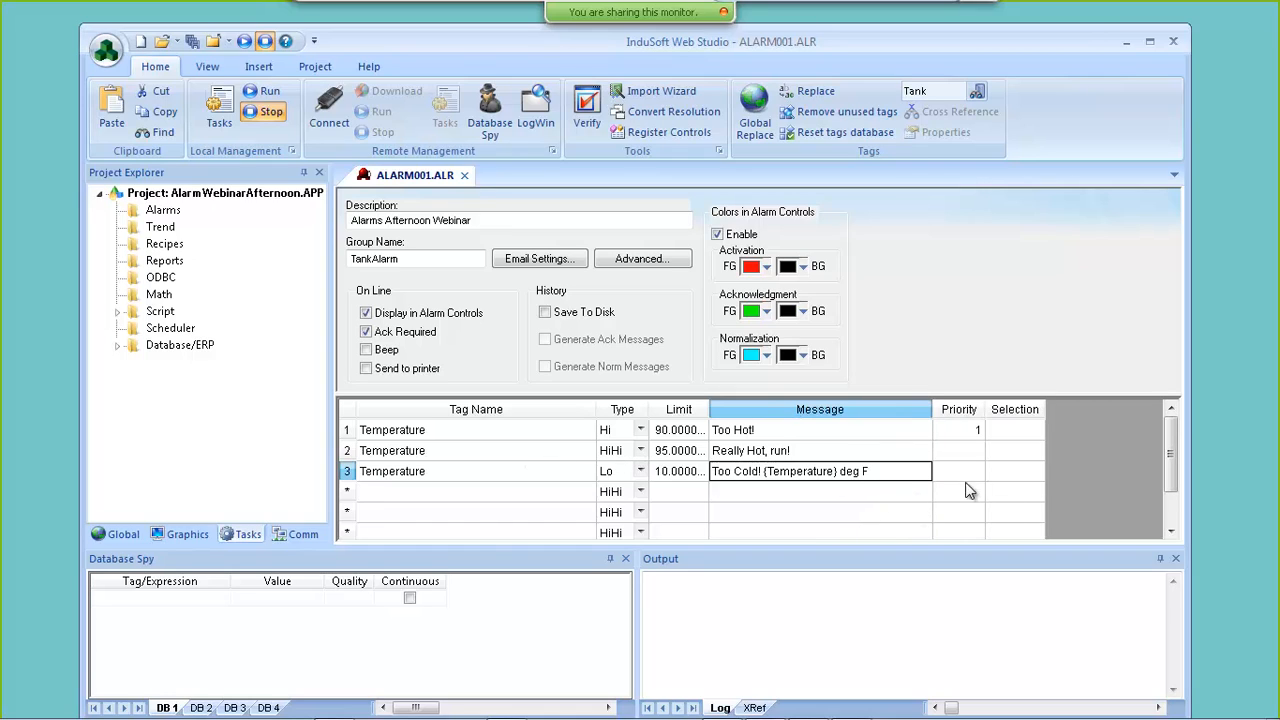
- Set the priority of the HiHi alarm to 2 and of the Lo alarm to 1
{"action": "left_click", "coordinate": [967, 452]}
{"action": "type", "text": "2"}
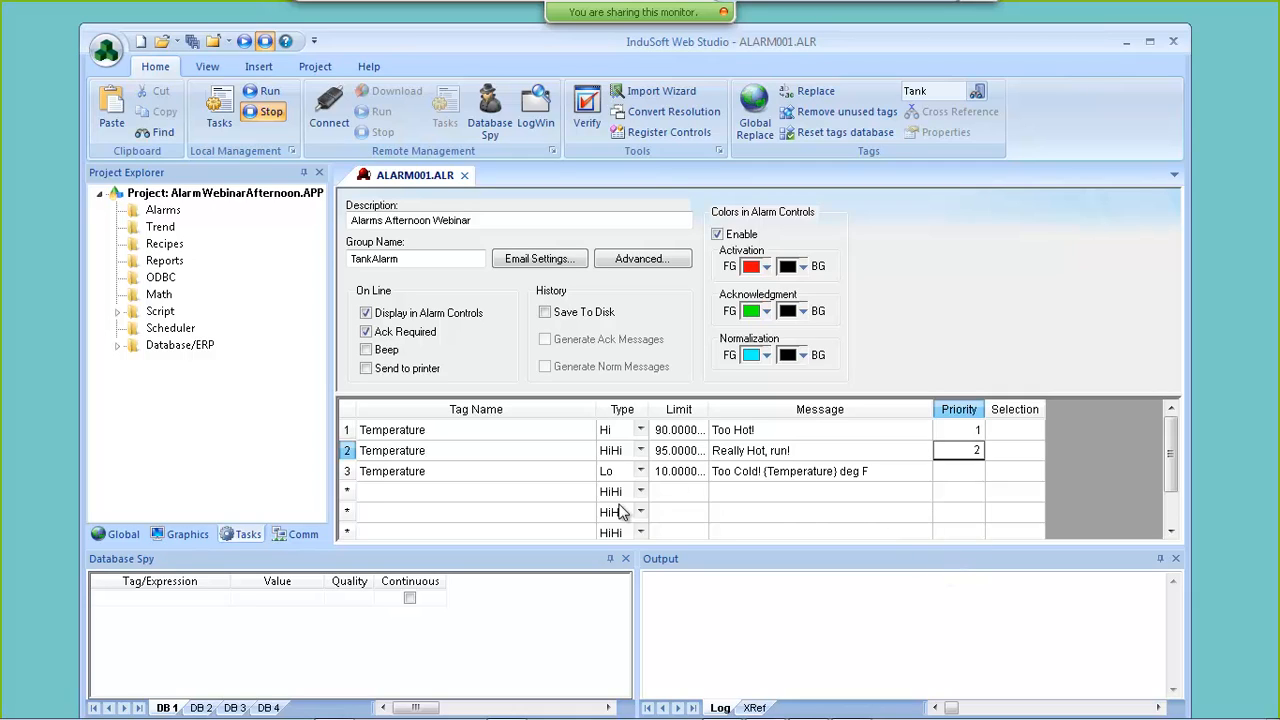
{"action": "left_click", "coordinate": [949, 474]}
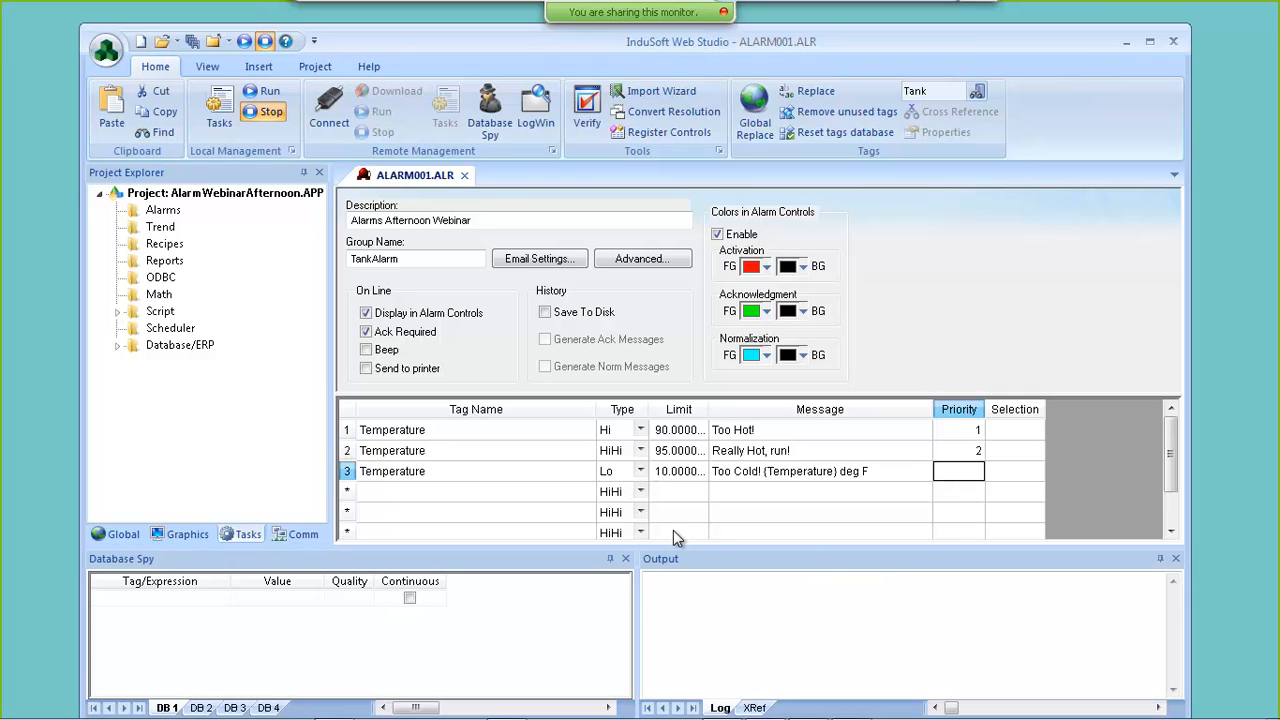
{"action": "type", "text": "1"}
{"action": "left_click", "coordinate": [475, 492]}
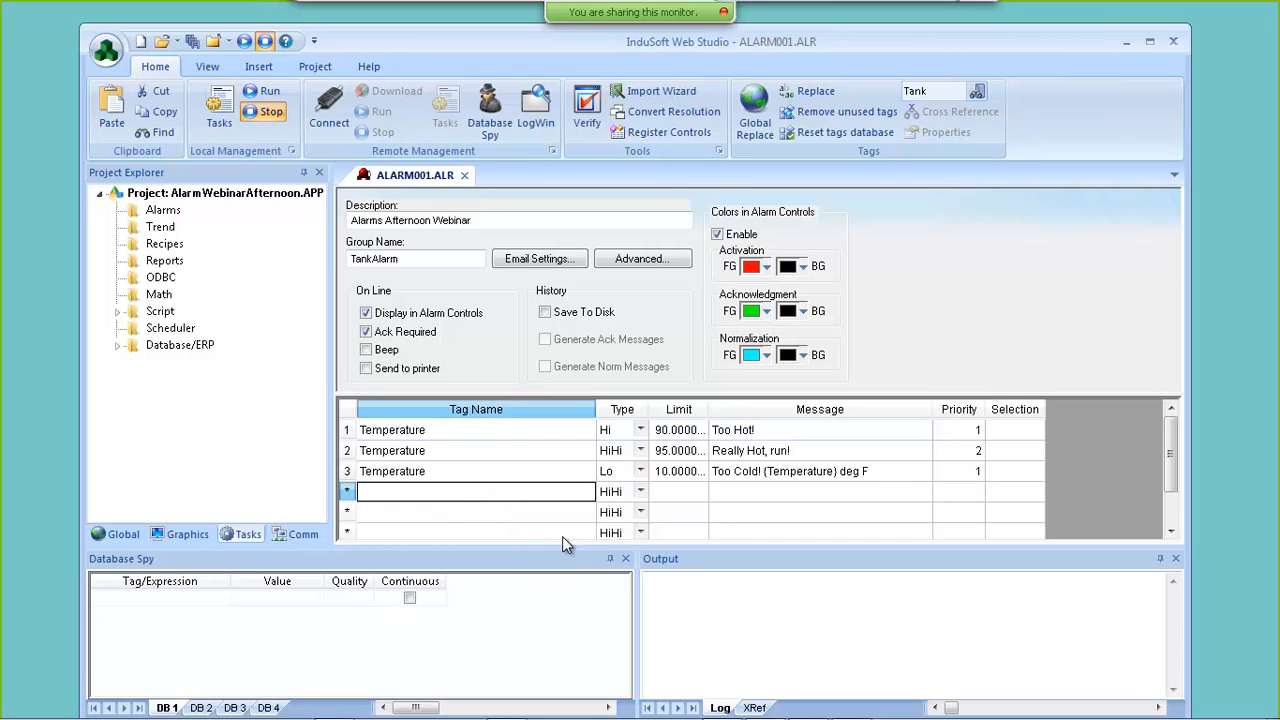
- Add a fourth alarm row for Pressure and create it as a new Integer tag with Server scope
{"action": "type", "text": "P"}
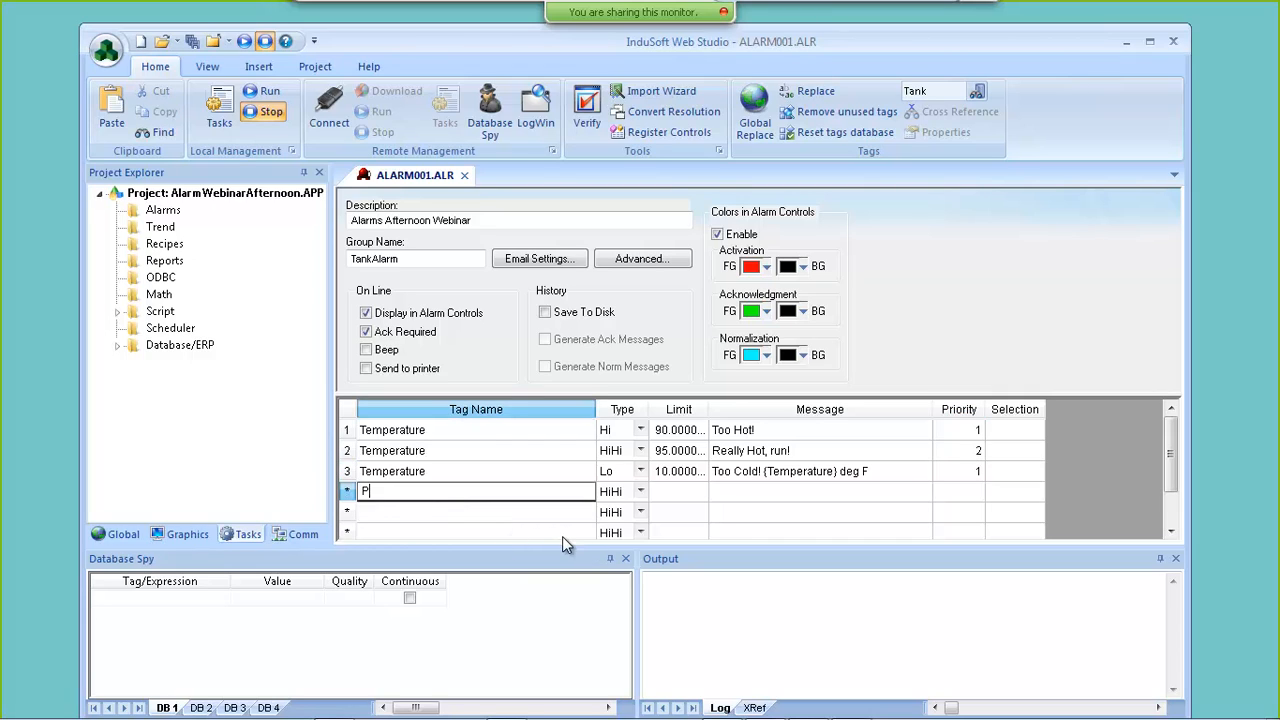
{"action": "type", "text": "ressure"}
{"action": "key", "text": "Return"}
{"action": "key", "text": "Return"}
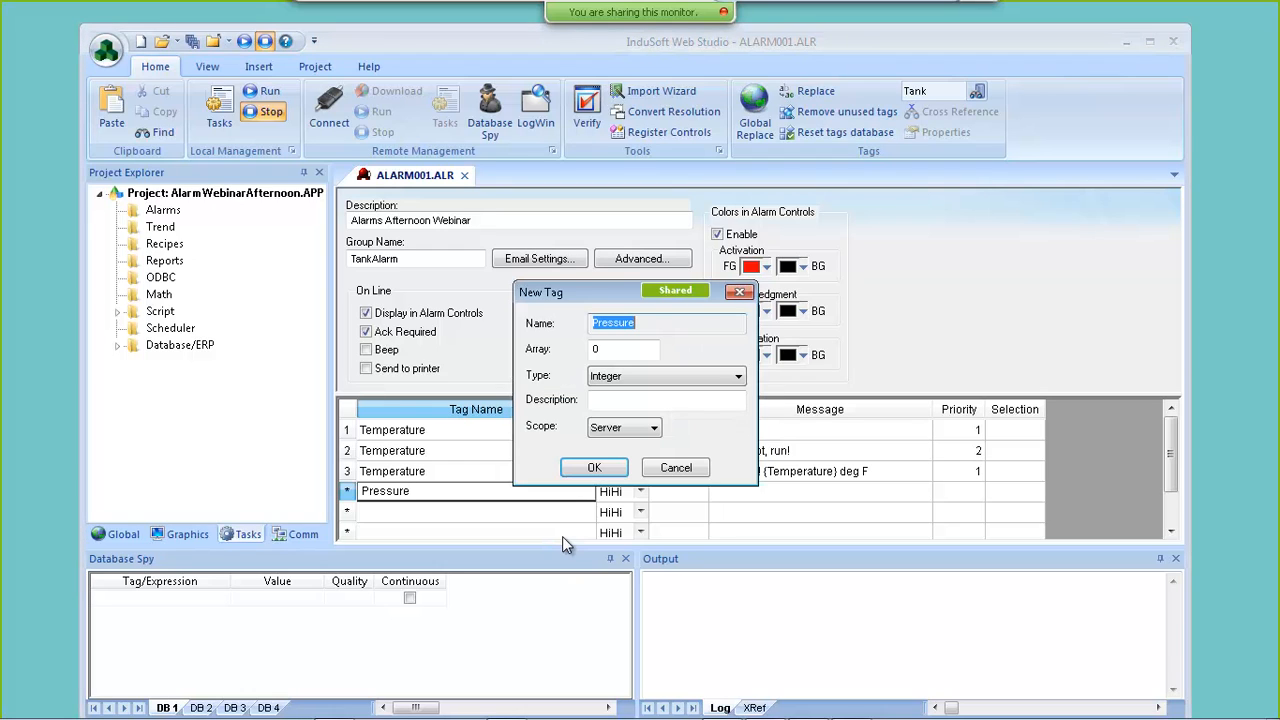
{"action": "left_click", "coordinate": [598, 466]}
- Set the Pressure alarm's type to Hi and its limit to 85
{"action": "left_click", "coordinate": [640, 491]}
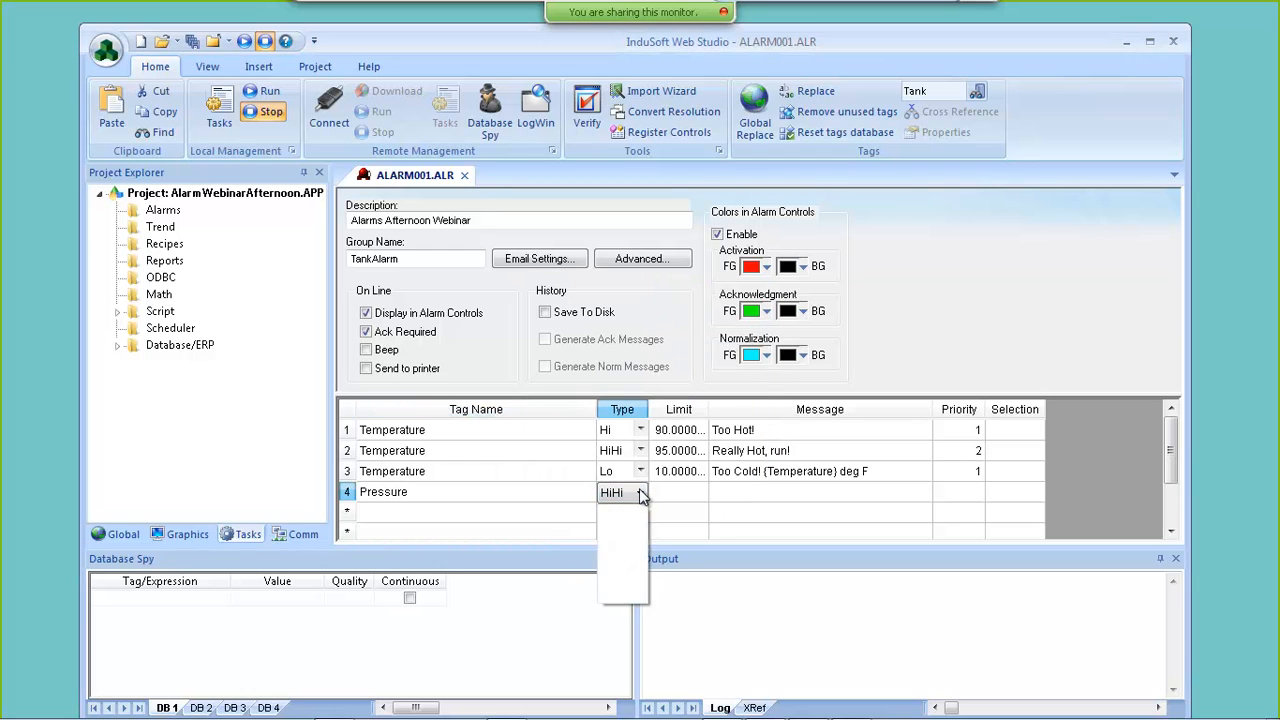
{"action": "left_click", "coordinate": [612, 529]}
{"action": "left_click", "coordinate": [676, 497]}
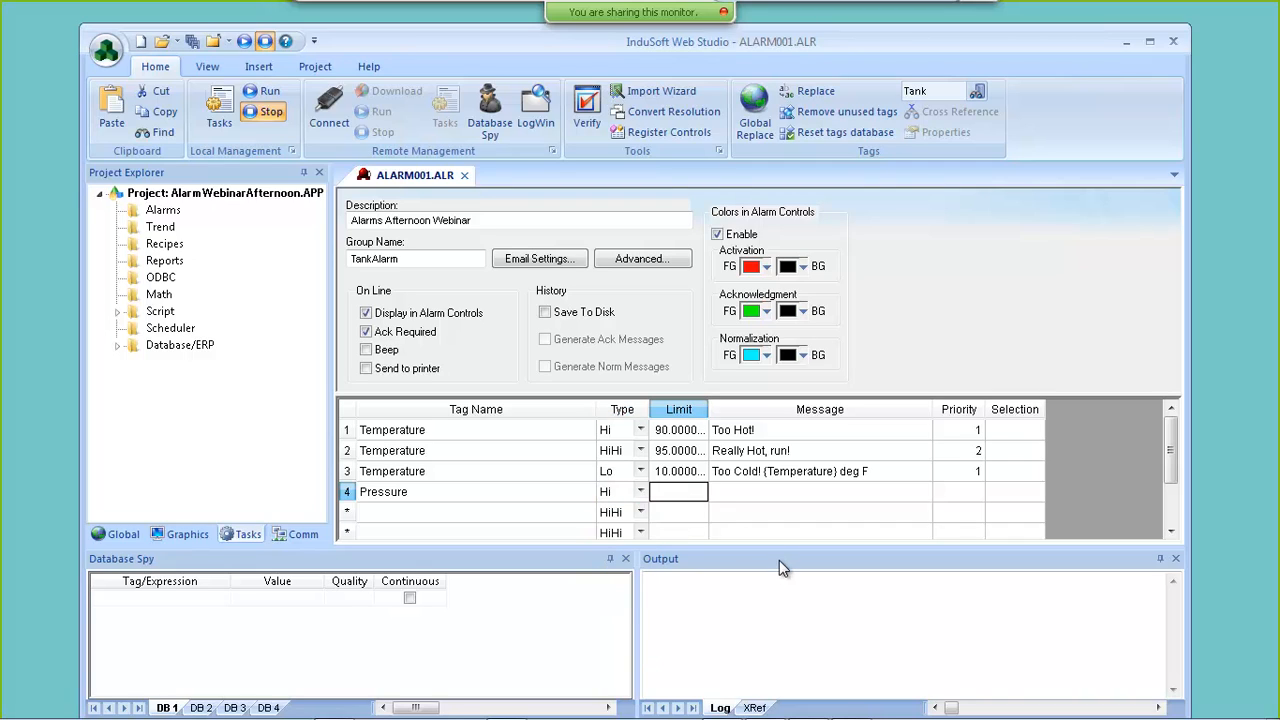
{"action": "type", "text": "85"}
{"action": "key", "text": "Tab"}
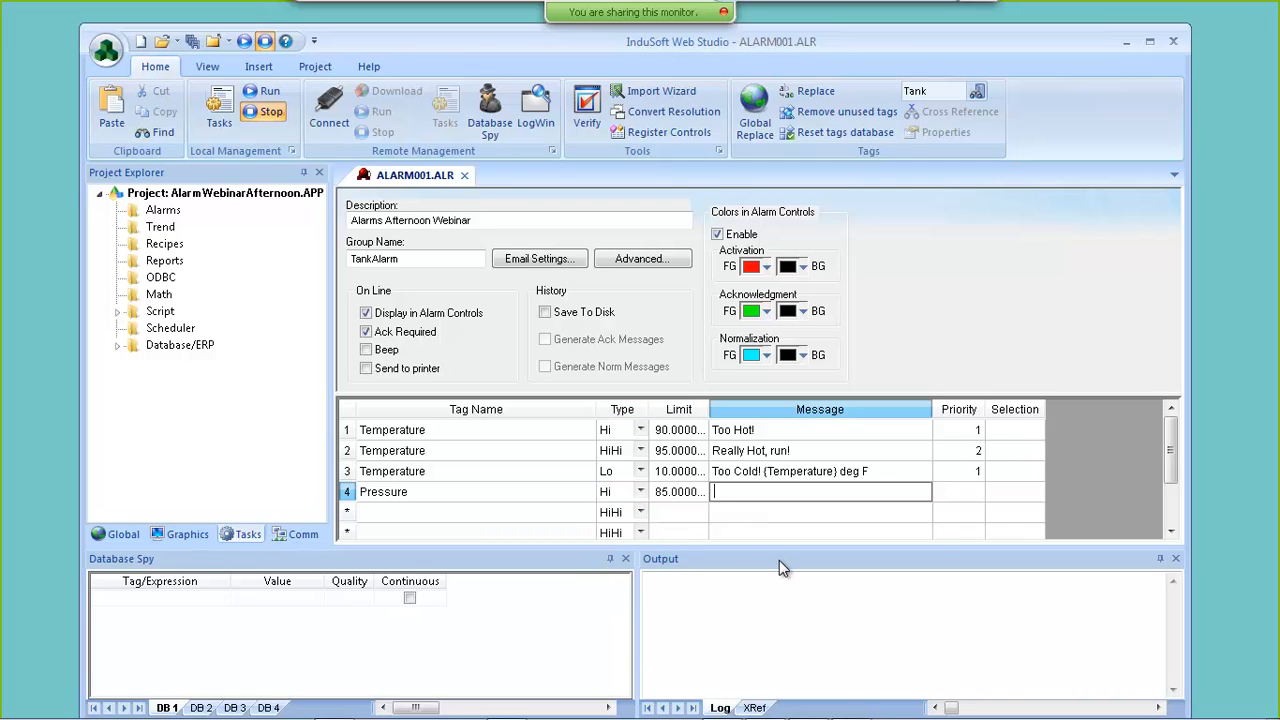
- Enter "Too Much Pressure" as the Pressure alarm's message and set its priority to 1
{"action": "type", "text": "T"}
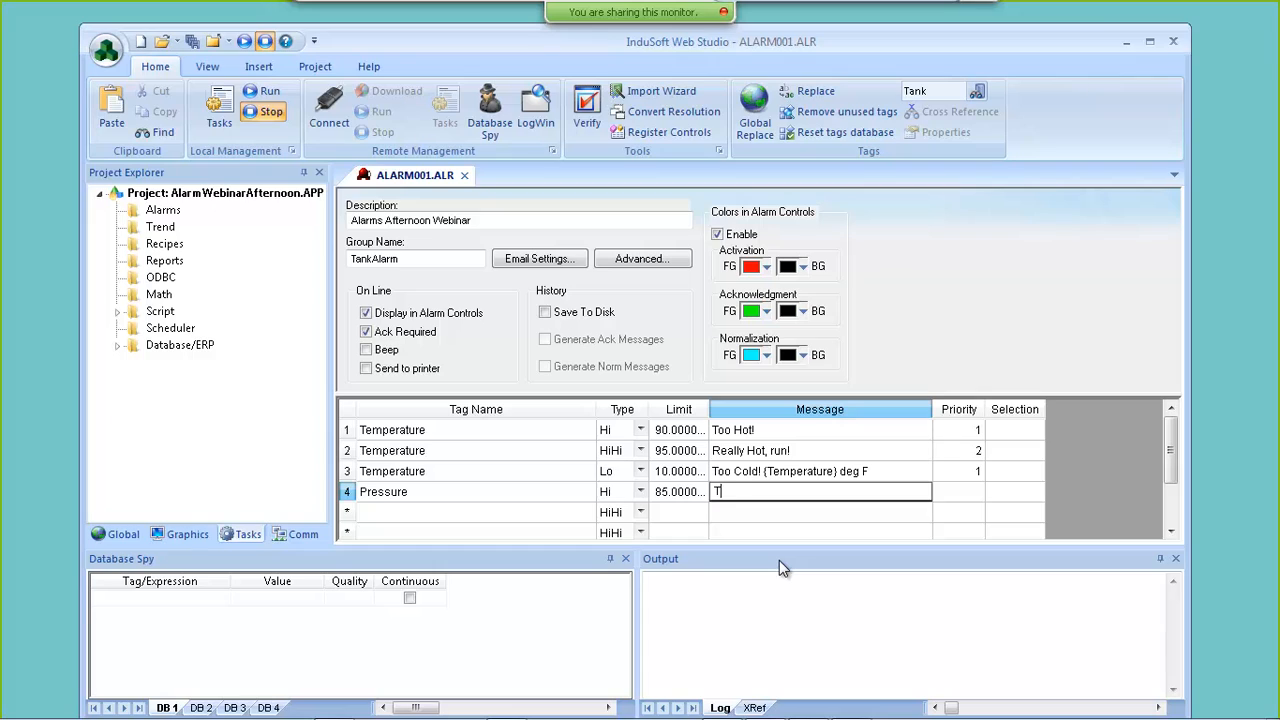
{"action": "type", "text": "oo Much Pressure"}
{"action": "left_click", "coordinate": [980, 491]}
{"action": "type", "text": "1"}
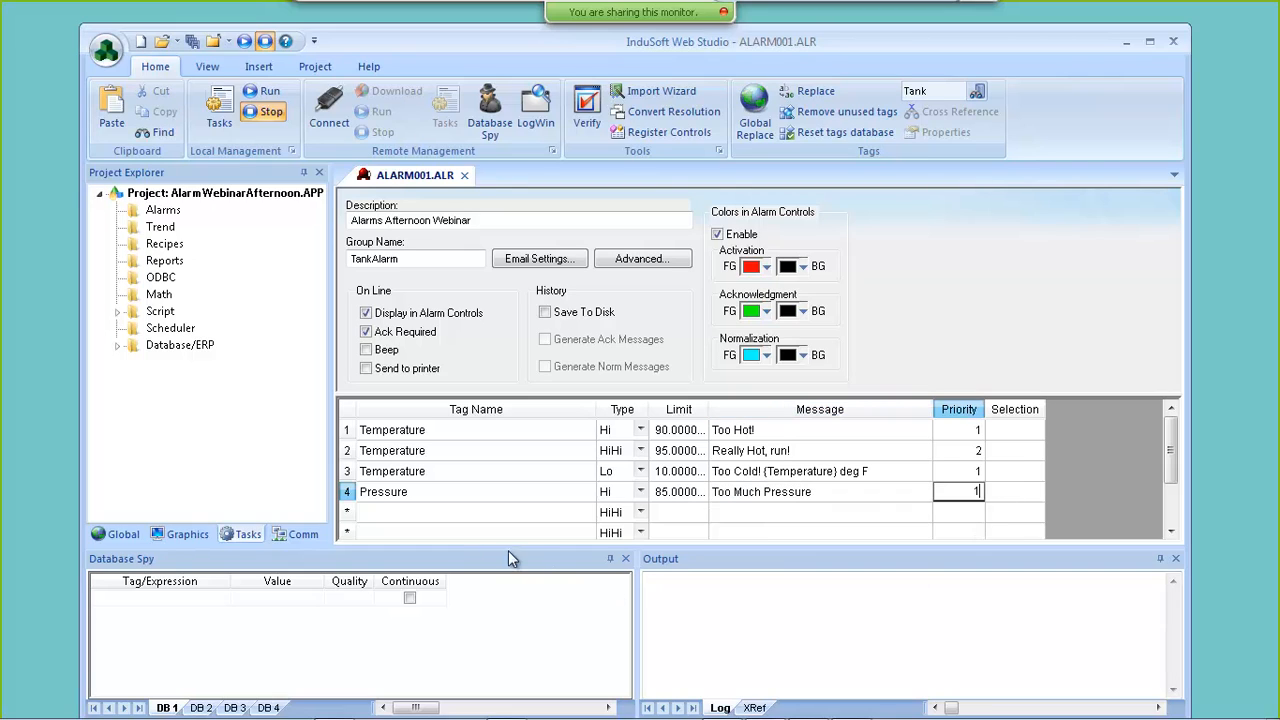
- Add a fifth alarm row for Sensor and create it as a new Boolean tag with Server scope
{"action": "left_click", "coordinate": [466, 513]}
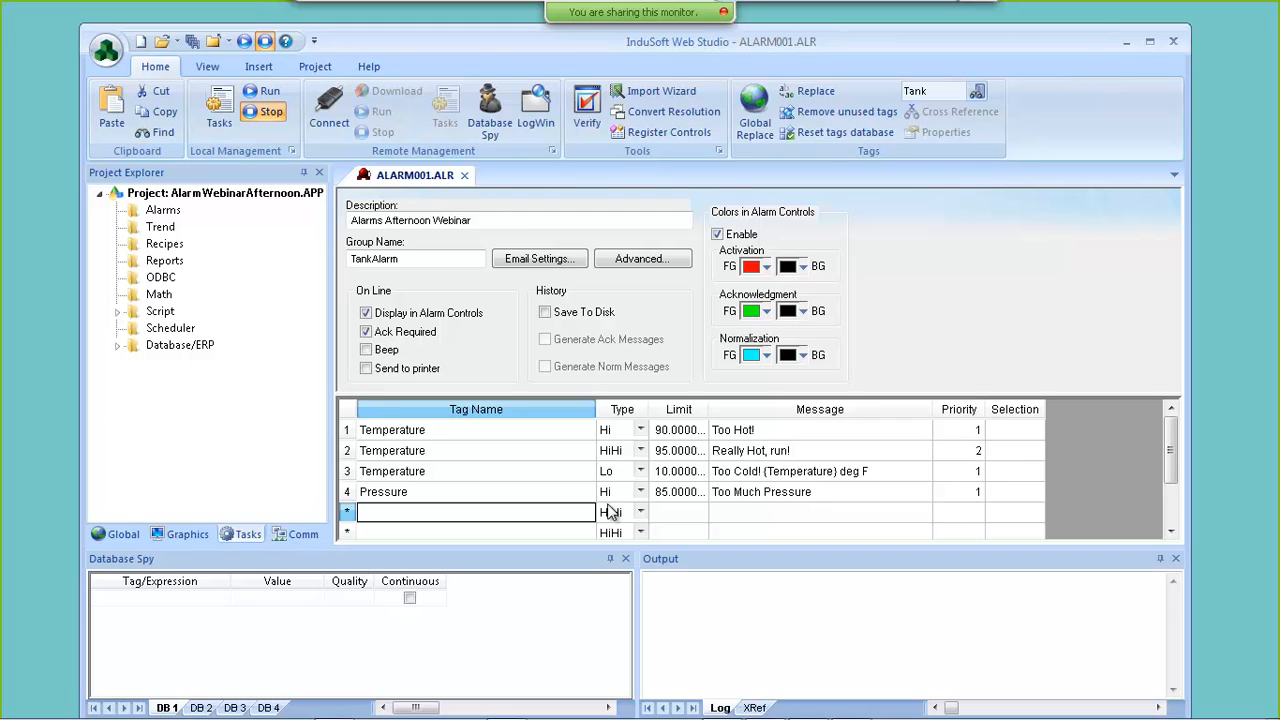
{"action": "type", "text": "S"}
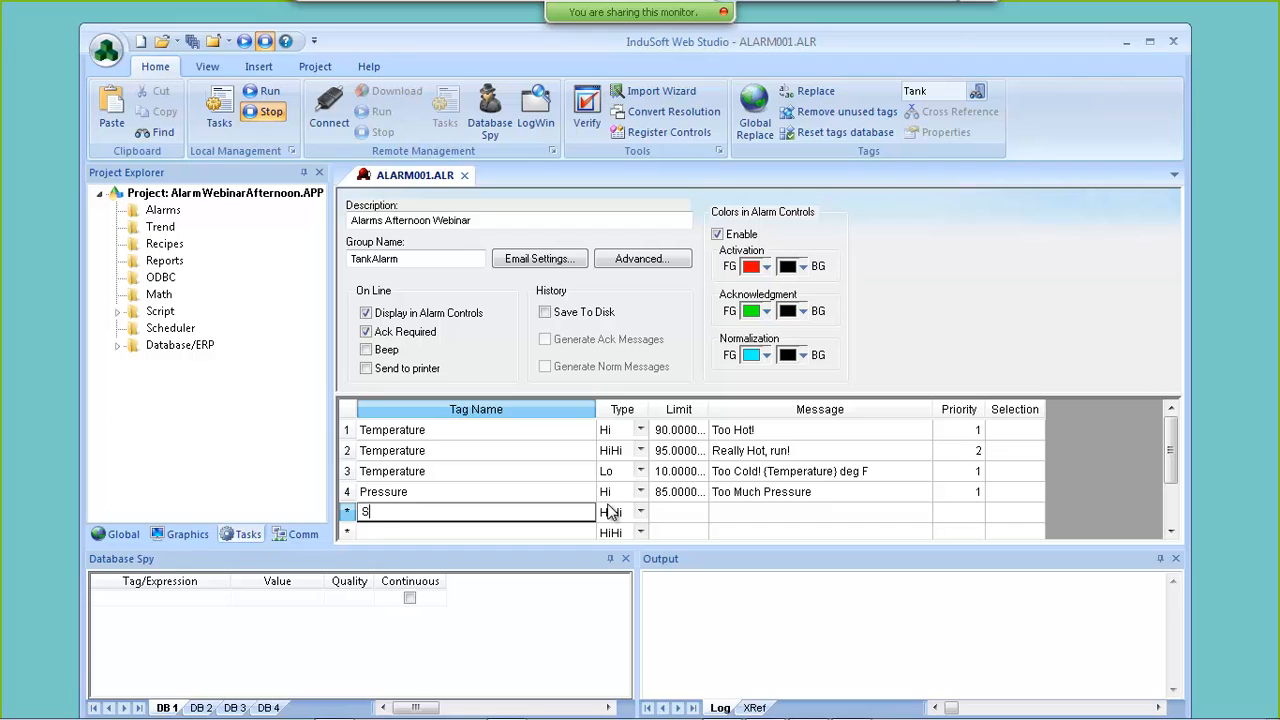
{"action": "type", "text": "ensor"}
{"action": "left_click", "coordinate": [608, 512]}
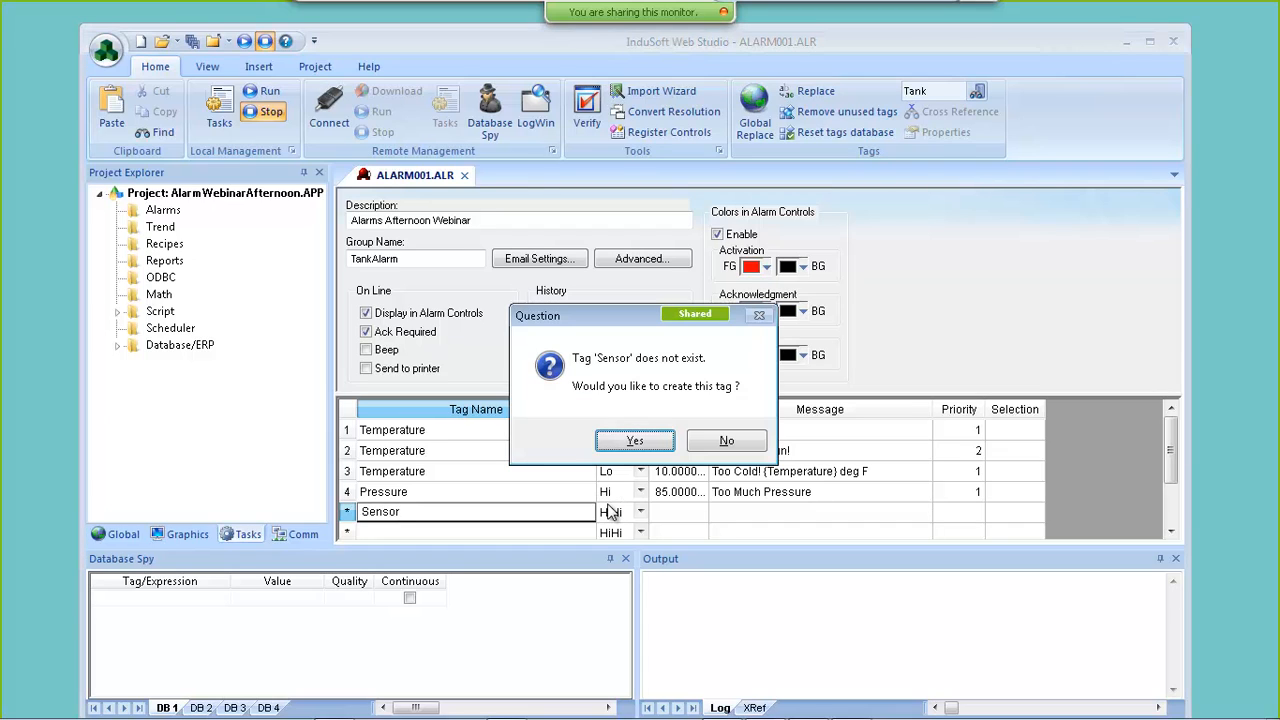
{"action": "left_click", "coordinate": [670, 442]}
{"action": "left_click", "coordinate": [645, 377]}
{"action": "left_click", "coordinate": [645, 393]}
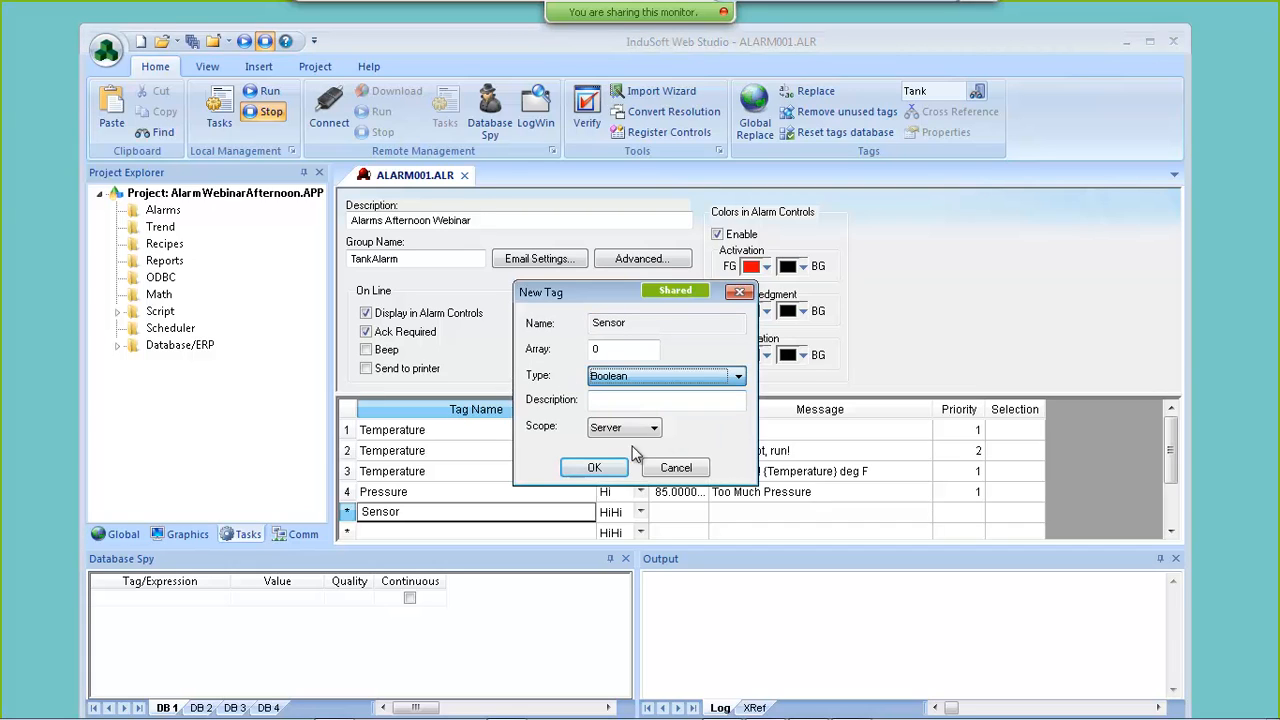
{"action": "left_click", "coordinate": [594, 467]}
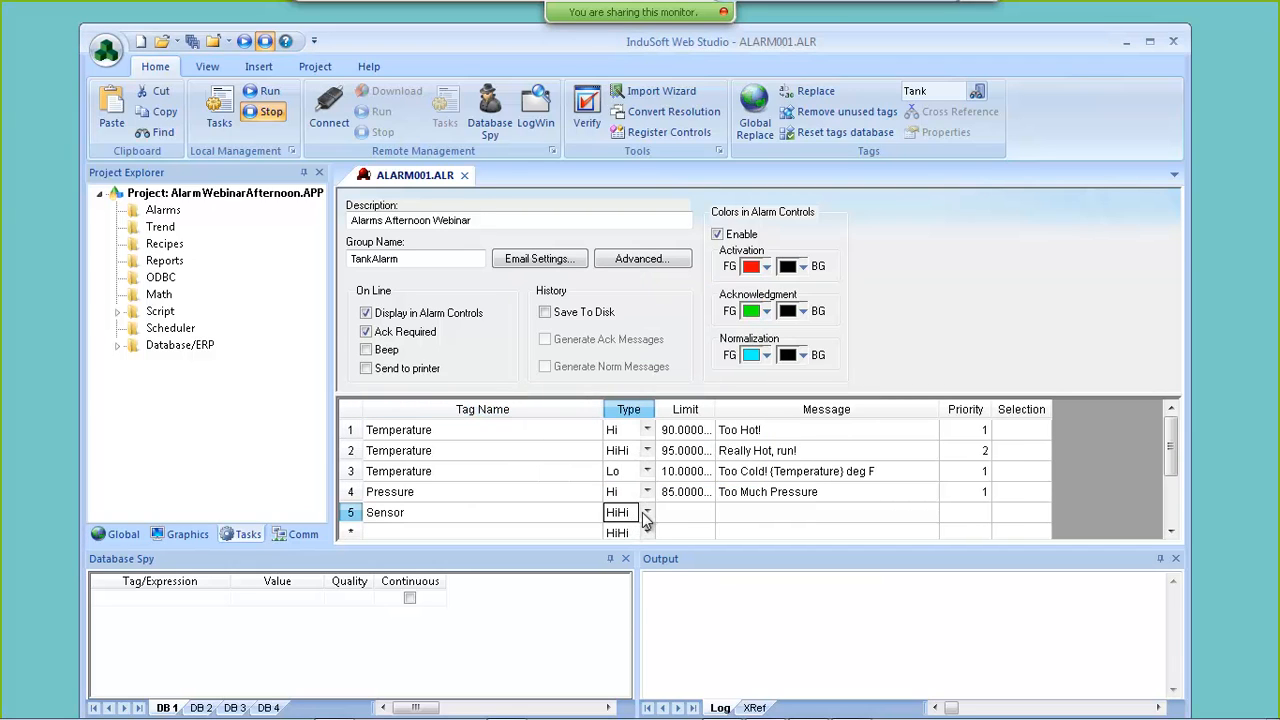
- Set the Sensor alarm's type to Hi and its limit to 1
{"action": "left_click", "coordinate": [643, 512]}
{"action": "left_click", "coordinate": [630, 546]}
{"action": "left_click", "coordinate": [692, 517]}
{"action": "type", "text": "1"}
{"action": "key", "text": "Tab"}
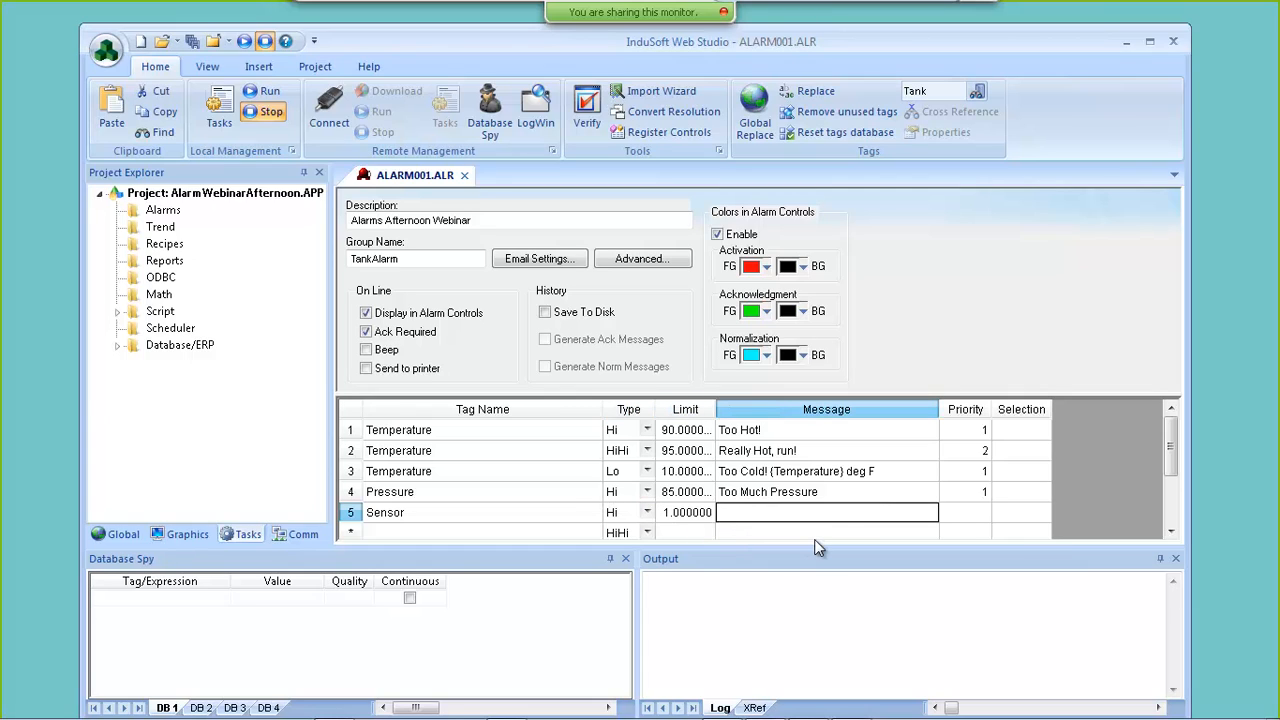
- Enter "Sensor is on" as the Sensor alarm's message and set its priority to 1
{"action": "type", "text": "Sens"}
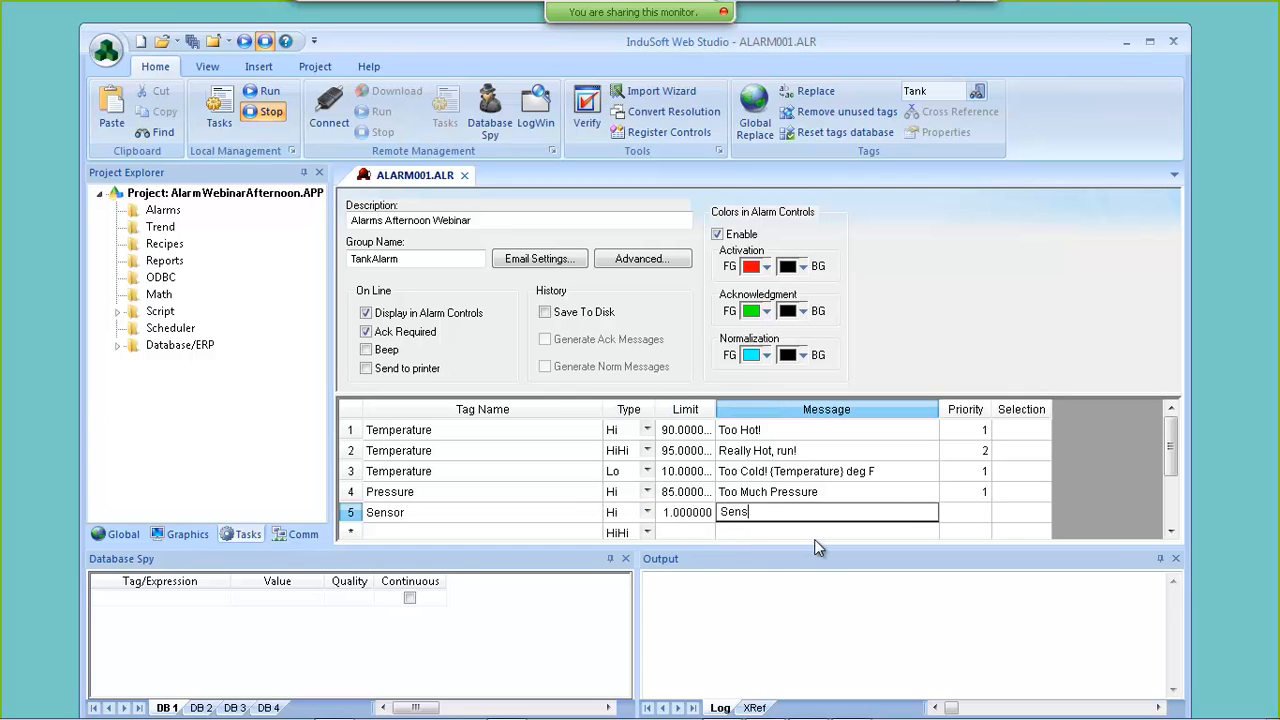
{"action": "type", "text": "or is on"}
{"action": "key", "text": "Return"}
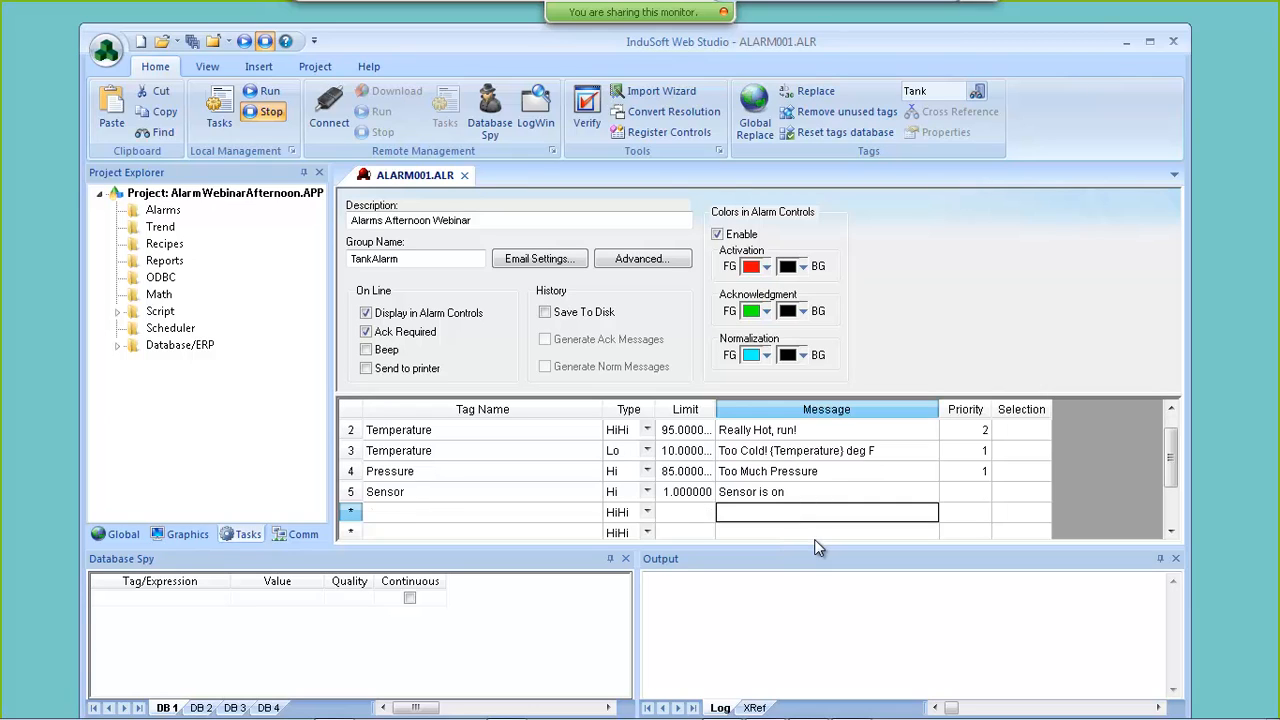
{"action": "left_click", "coordinate": [984, 510]}
{"action": "left_click", "coordinate": [510, 512]}
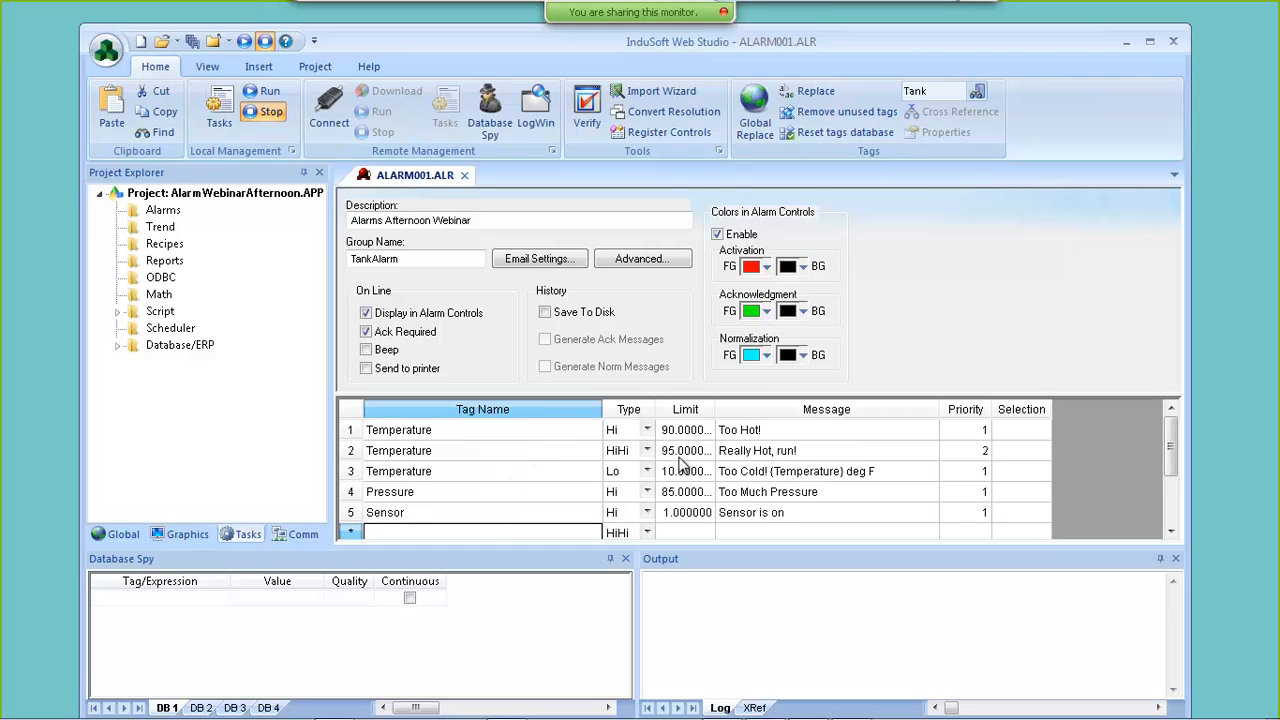
- Review the limits of all alarm rows in the worksheet, from the first Temperature alarm to the Sensor alarm
{"action": "left_click", "coordinate": [352, 409]}
{"action": "left_click", "coordinate": [351, 429]}
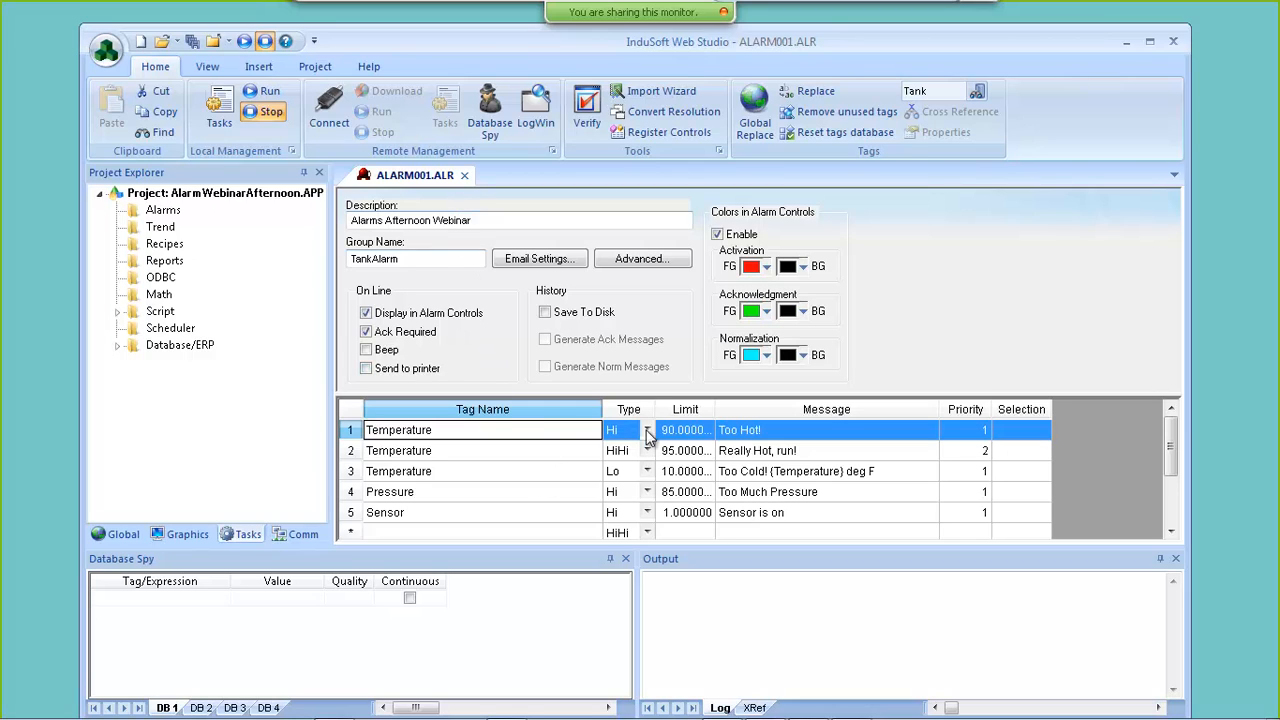
{"action": "left_click", "coordinate": [683, 438]}
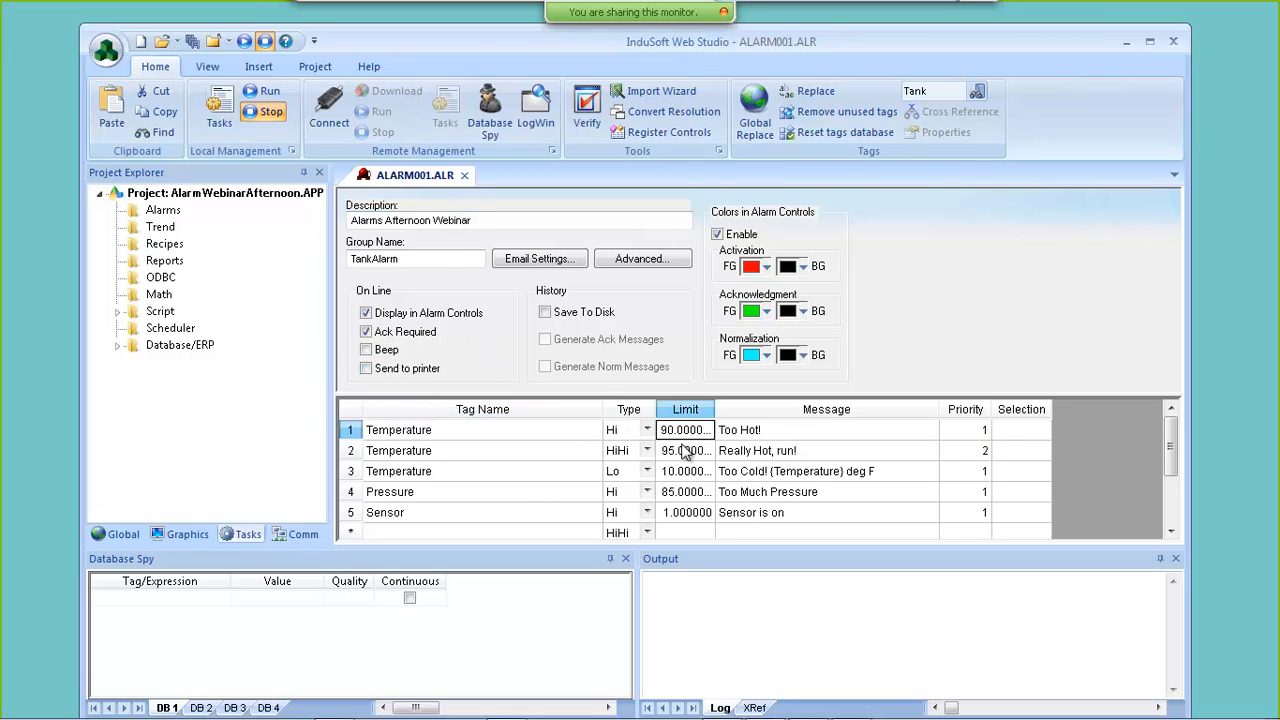
{"action": "left_click", "coordinate": [686, 452]}
{"action": "left_click", "coordinate": [685, 473]}
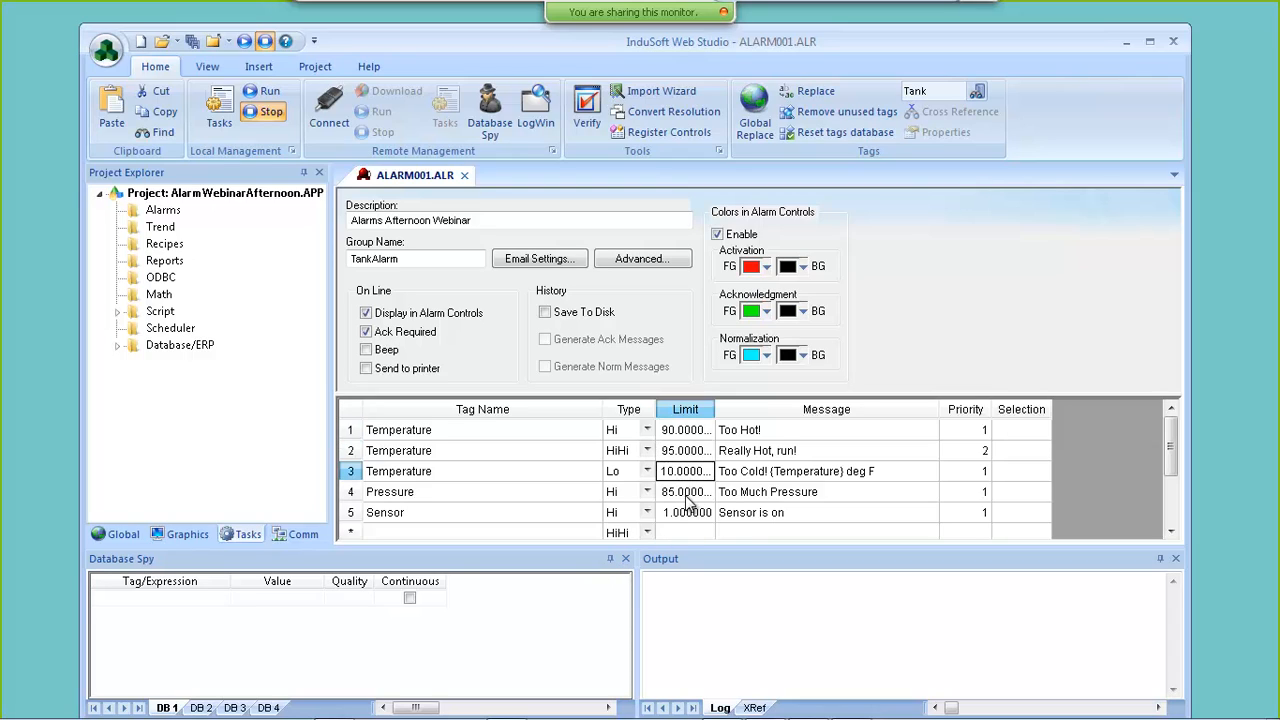
{"action": "left_click", "coordinate": [686, 495]}
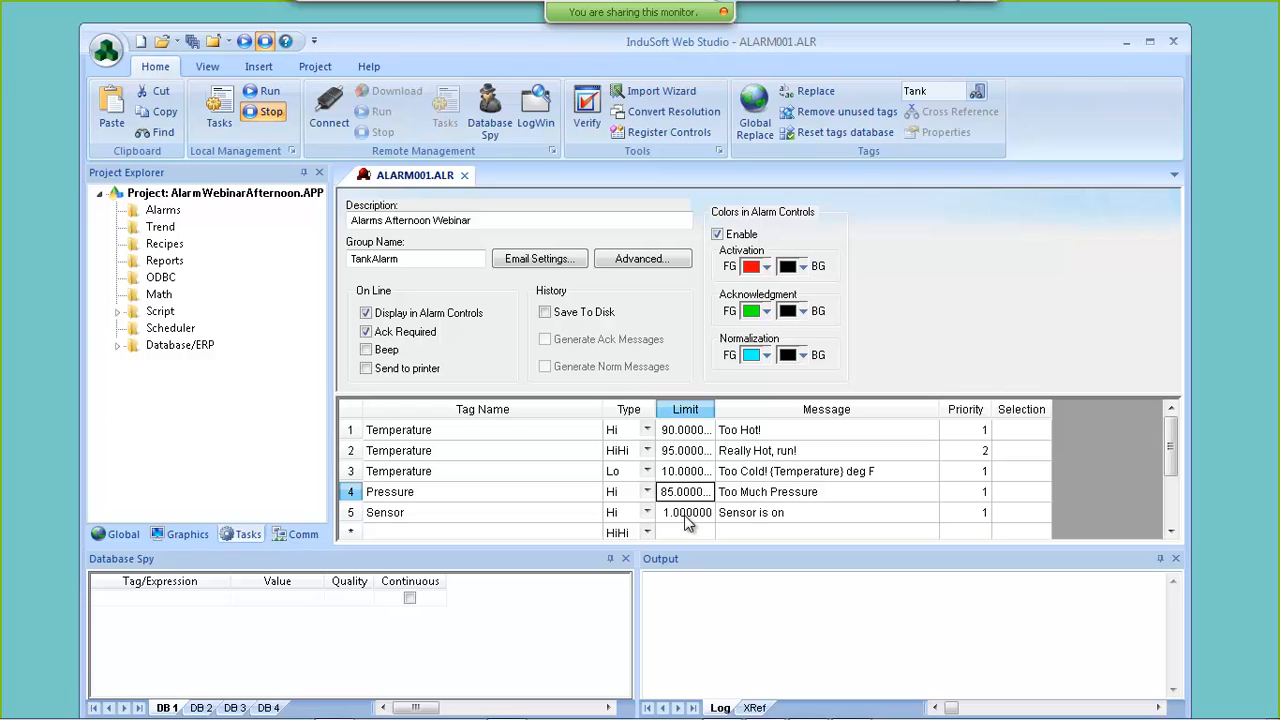
{"action": "left_click", "coordinate": [686, 515]}
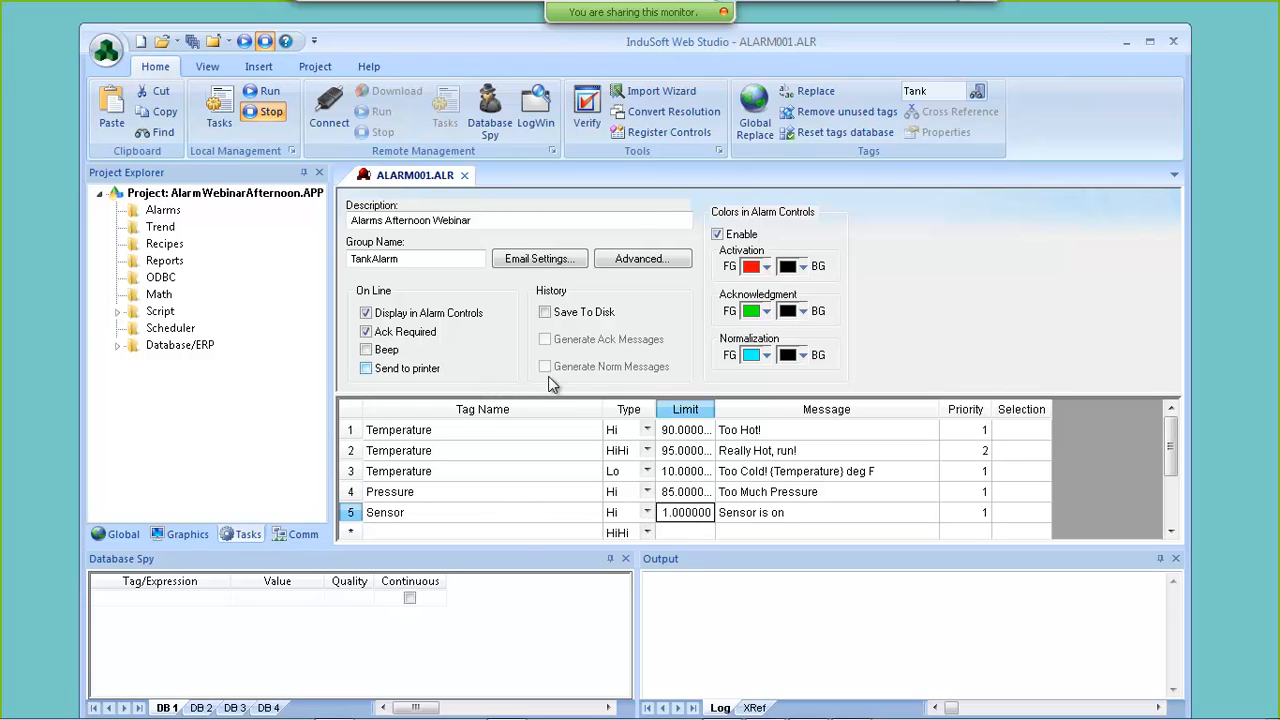
- Close the alarm worksheet and save its changes as sheet number 1
{"action": "left_click", "coordinate": [465, 178]}
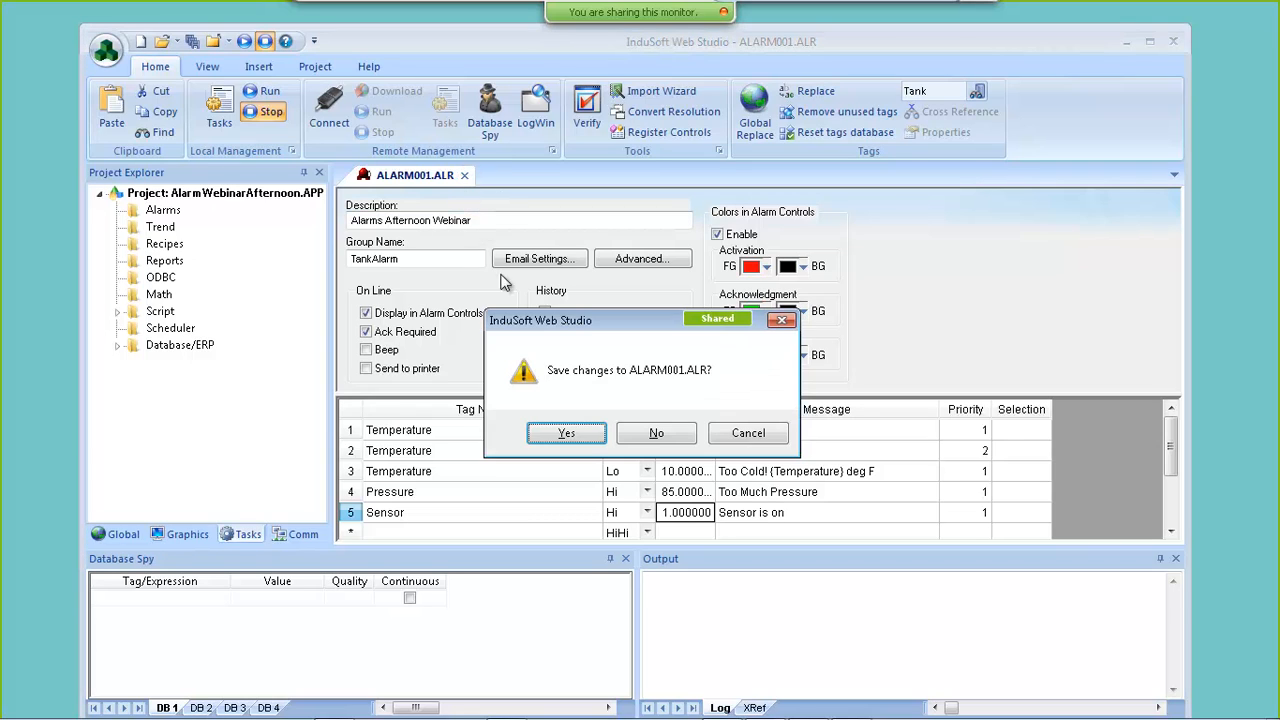
{"action": "left_click", "coordinate": [583, 431]}
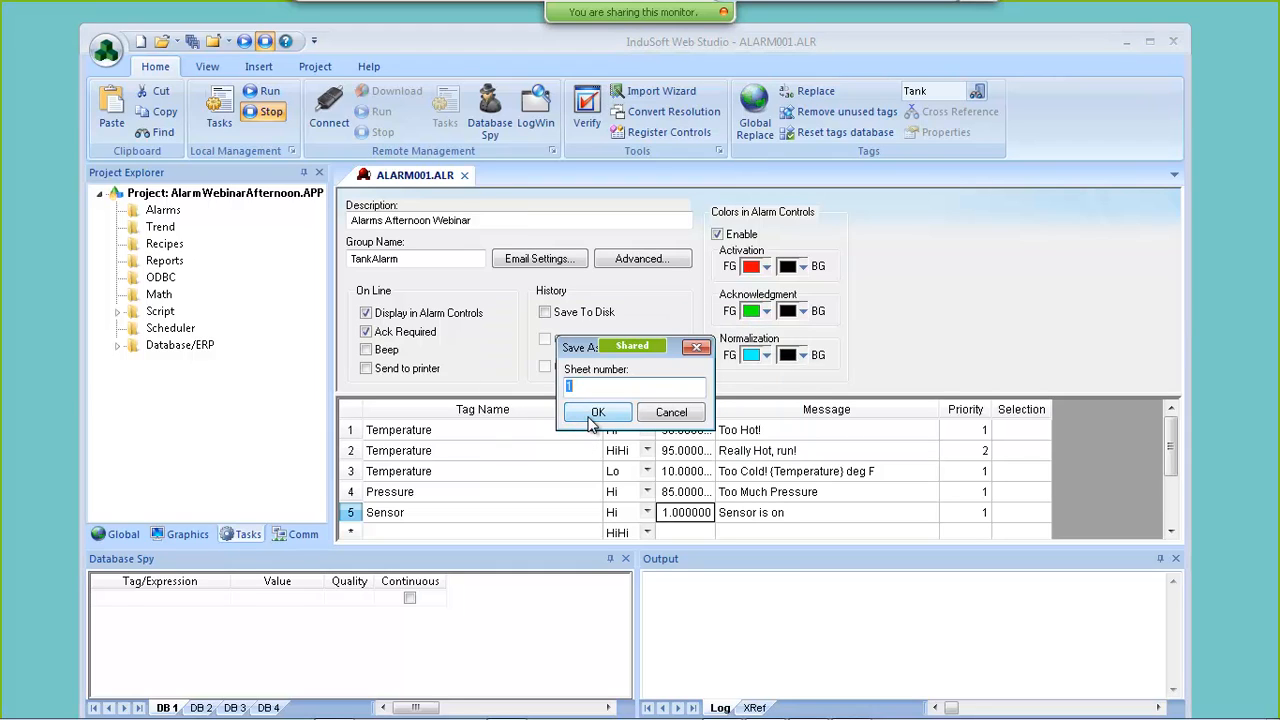
{"action": "left_click", "coordinate": [596, 414]}
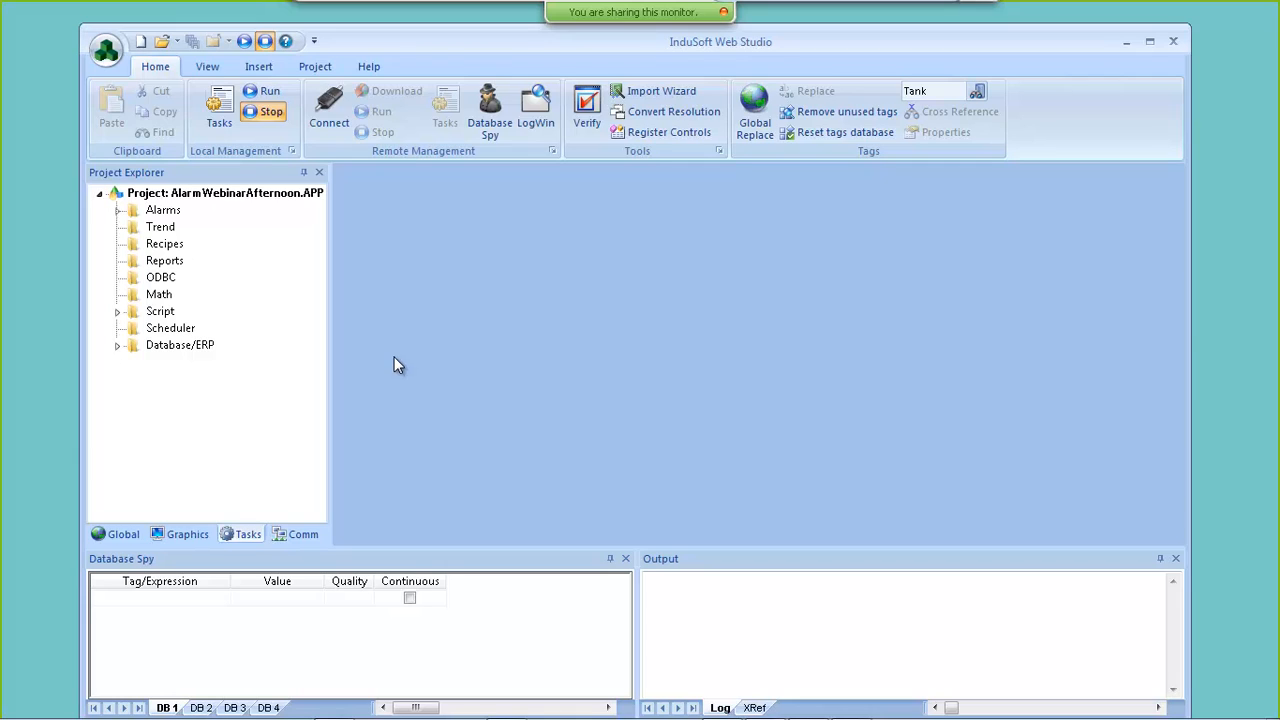
- Insert a new graphics screen with the default attributes, 1366 wide by 768 high
{"action": "left_click", "coordinate": [187, 537]}
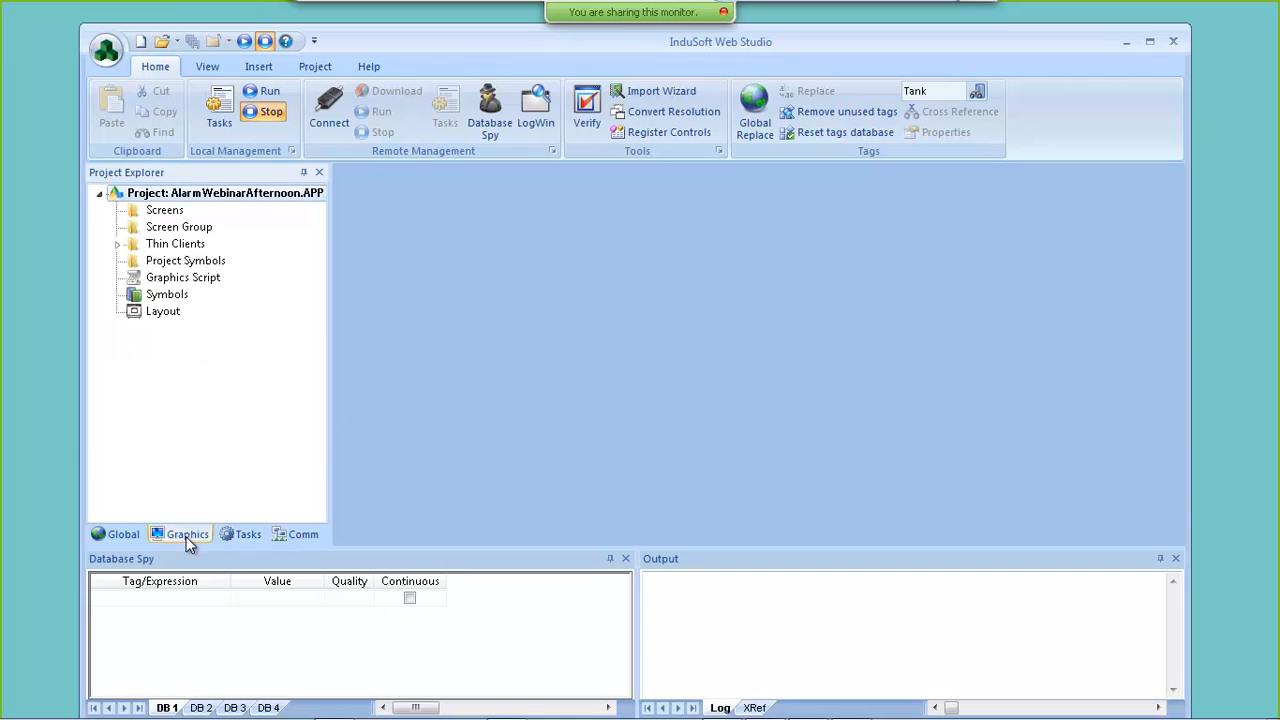
{"action": "right_click", "coordinate": [157, 213]}
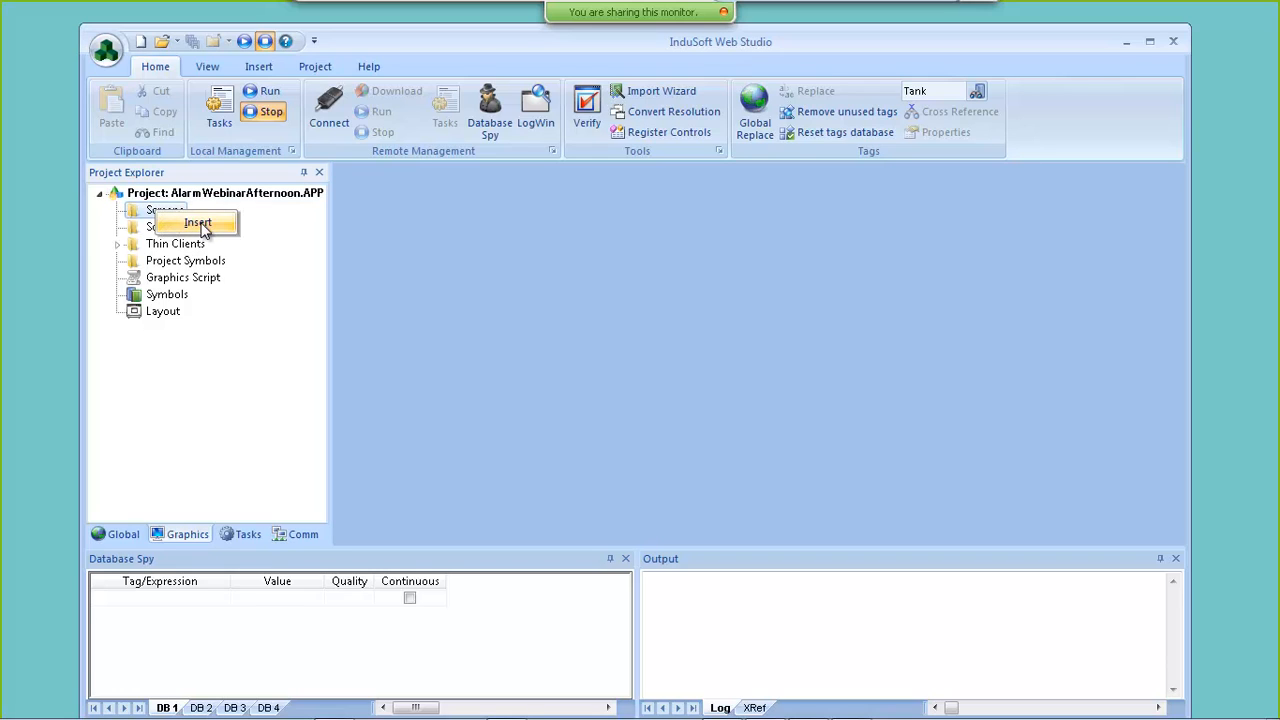
{"action": "left_click", "coordinate": [206, 222]}
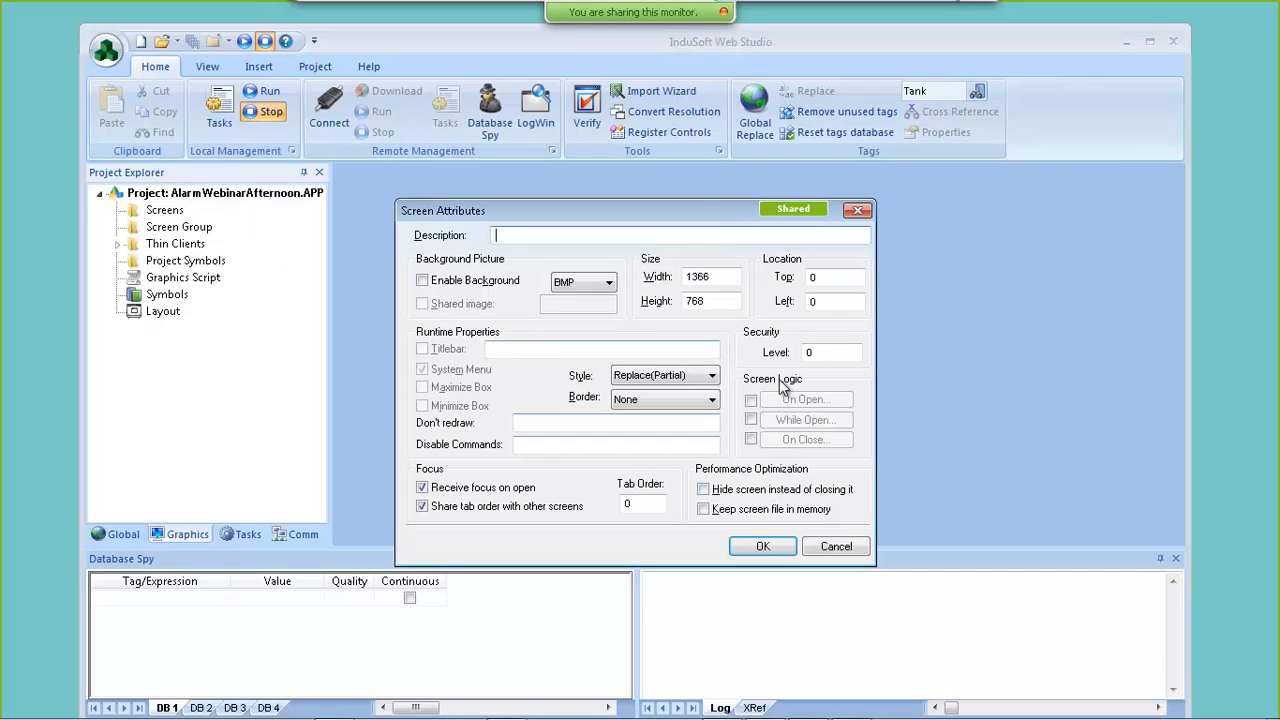
{"action": "left_click", "coordinate": [763, 547]}
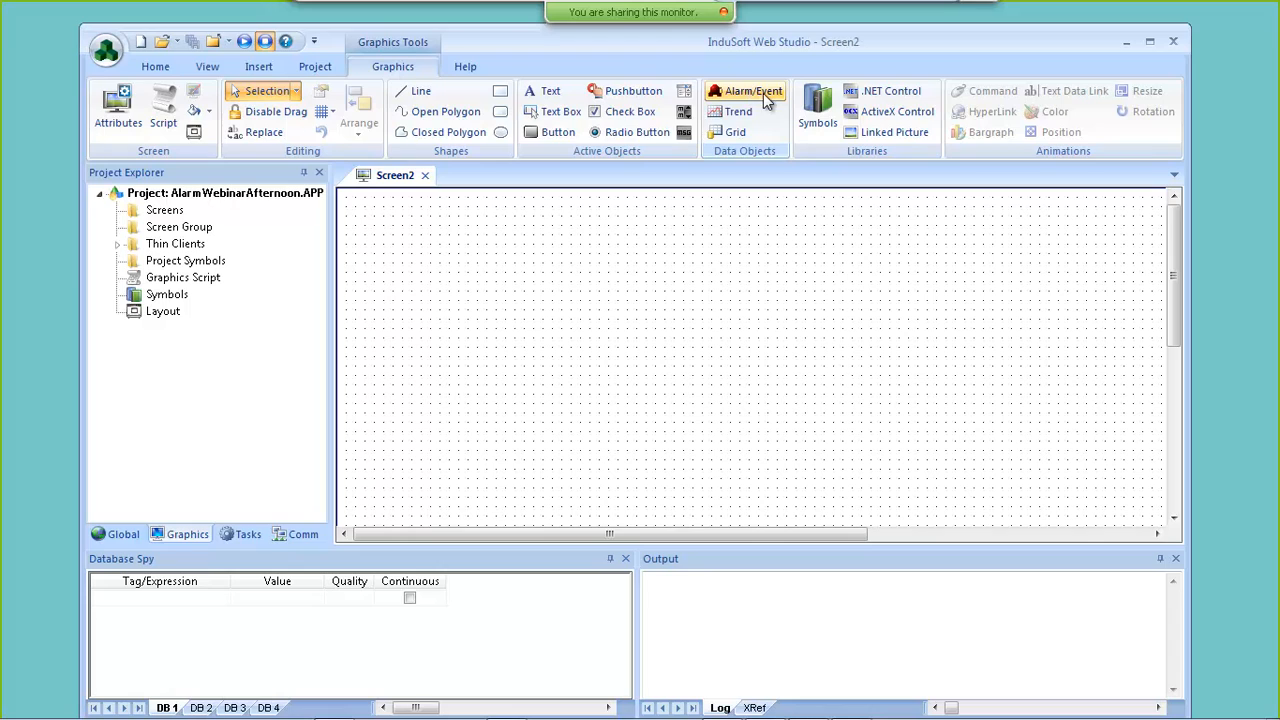
- Place a wide Alarm/Event control across the upper part of the new screen
{"action": "left_click", "coordinate": [122, 535]}
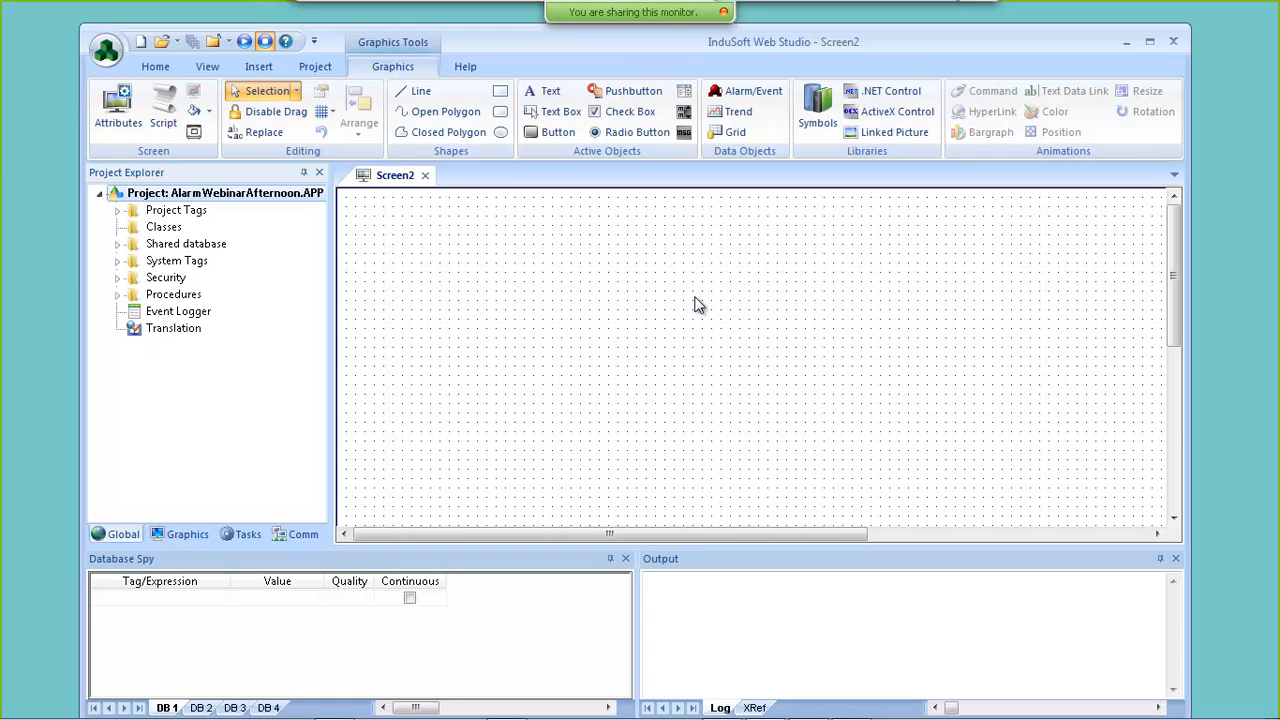
{"action": "left_click", "coordinate": [752, 94]}
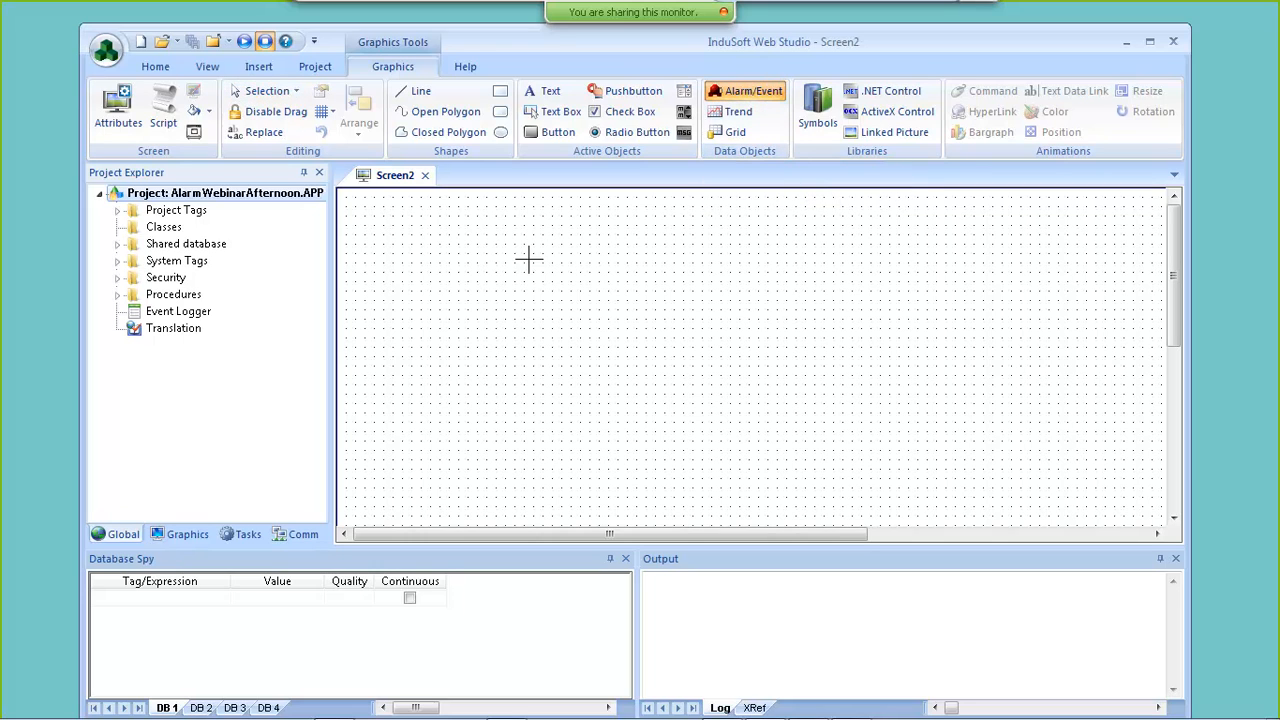
{"action": "left_click_drag", "start_coordinate": [473, 216], "coordinate": [1160, 434]}
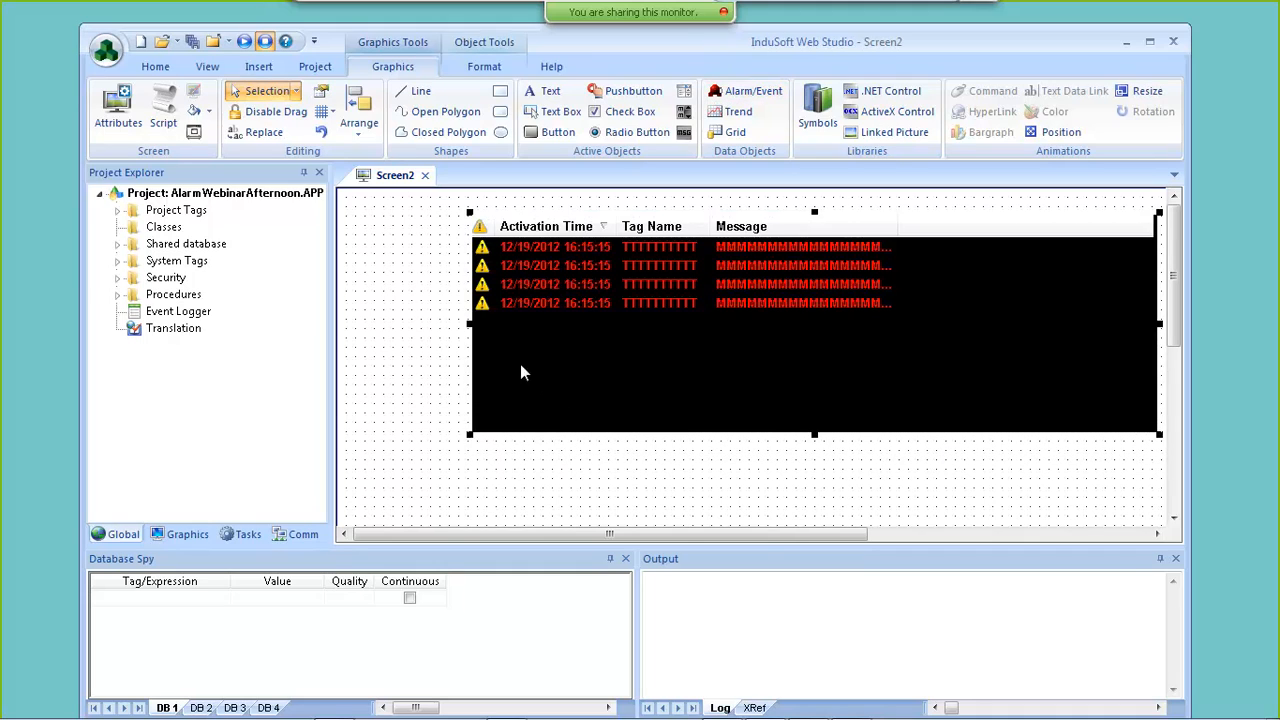
{"action": "left_click", "coordinate": [423, 338]}
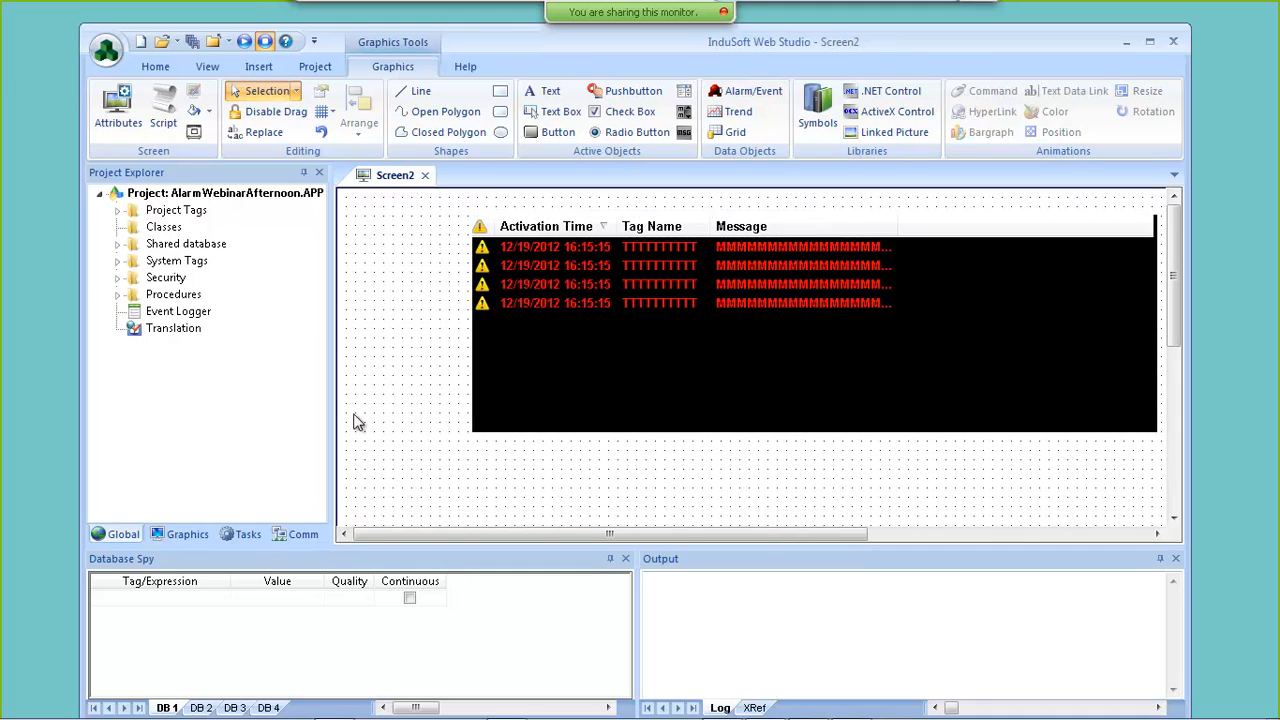
- Open the Symbols library from the project's graphics items
{"action": "left_click", "coordinate": [181, 536]}
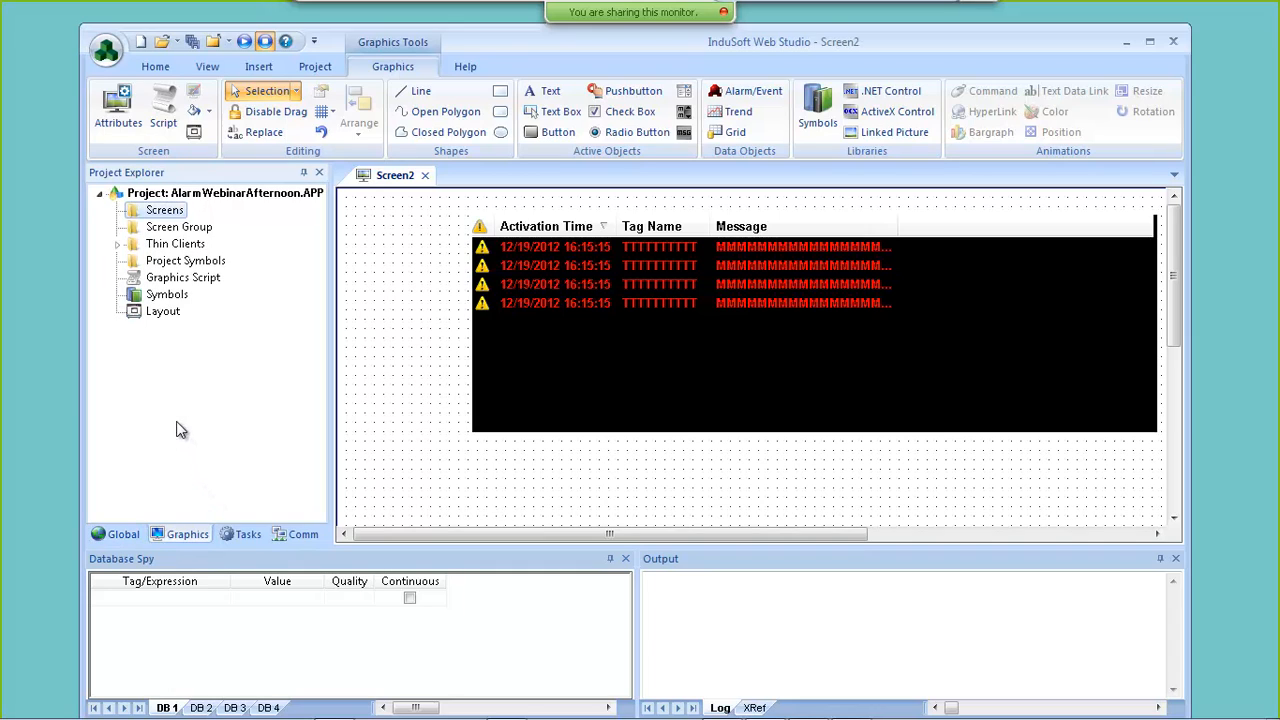
{"action": "left_click", "coordinate": [167, 298]}
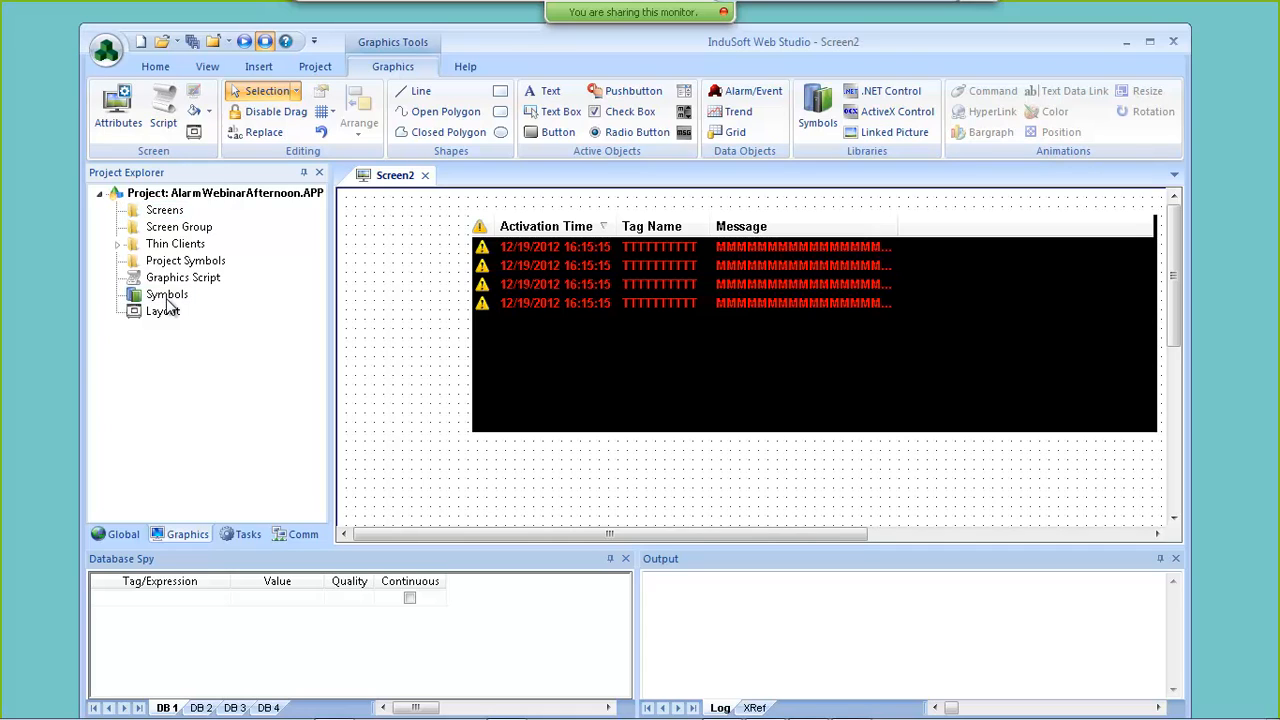
{"action": "double_click", "coordinate": [167, 297]}
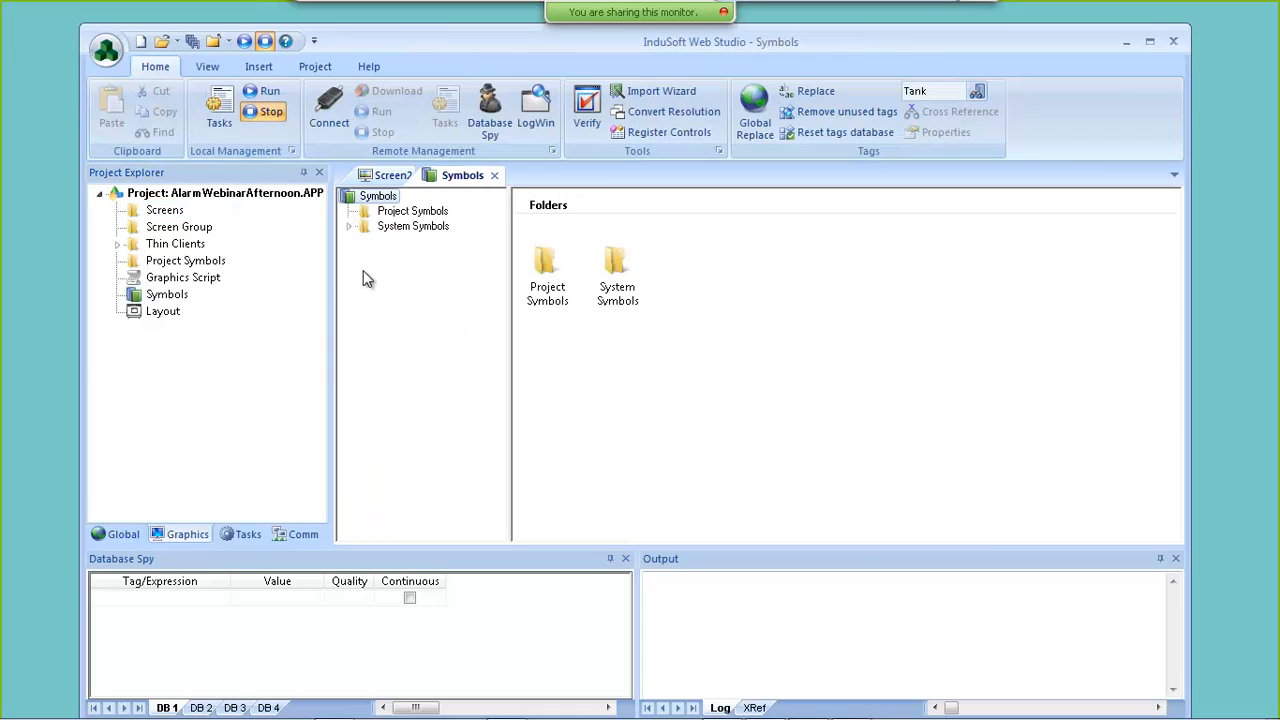
- Place the slider01 symbol from the Sliders system symbols on the screen beside the alarm control
{"action": "left_click", "coordinate": [351, 228]}
{"action": "left_click", "coordinate": [410, 481]}
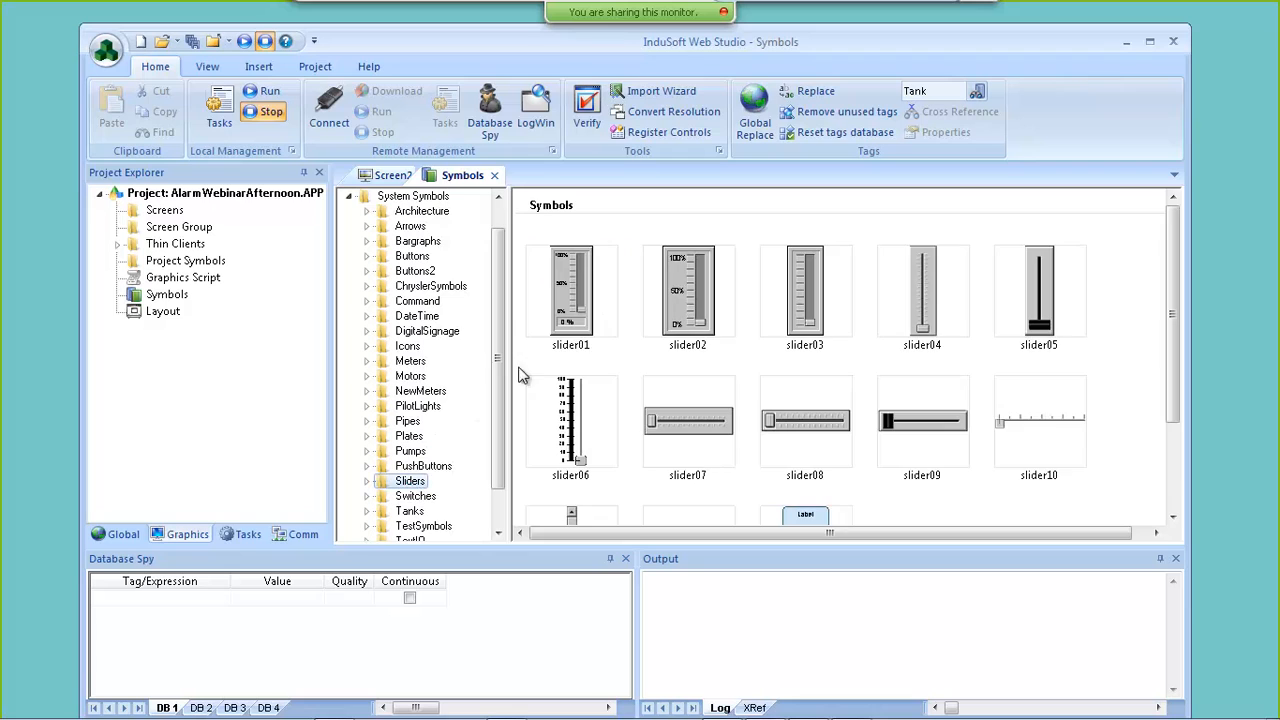
{"action": "left_click", "coordinate": [597, 283]}
{"action": "left_click_drag", "start_coordinate": [597, 283], "coordinate": [434, 314]}
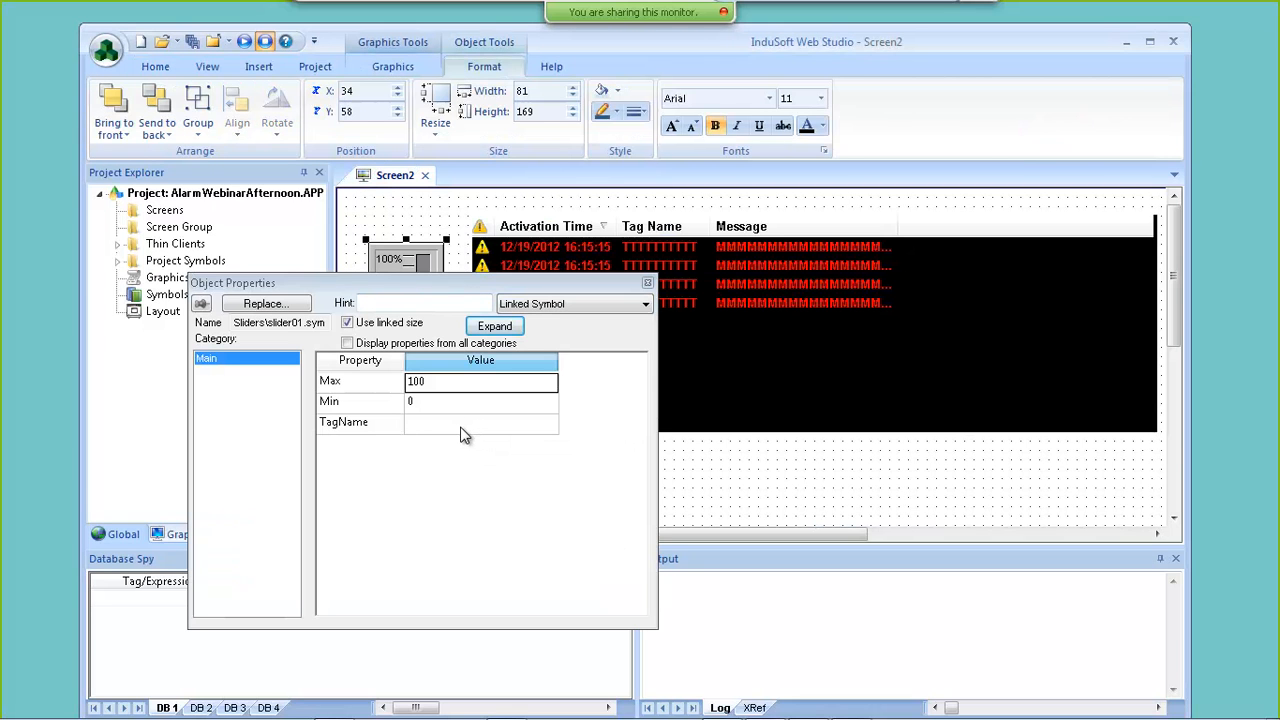
- Link the slider's TagName to the Temperature tag and move the slider to X 30, Y 30
{"action": "double_click", "coordinate": [463, 434]}
{"action": "left_click", "coordinate": [323, 286]}
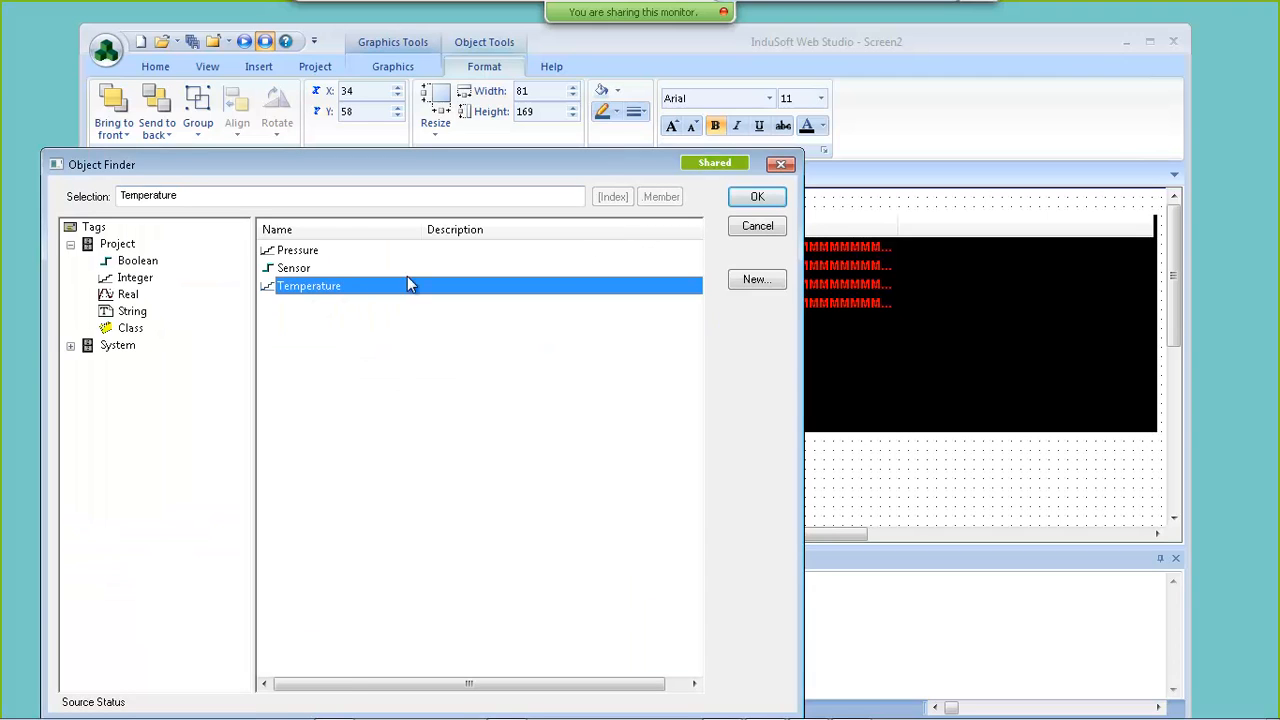
{"action": "left_click", "coordinate": [757, 199]}
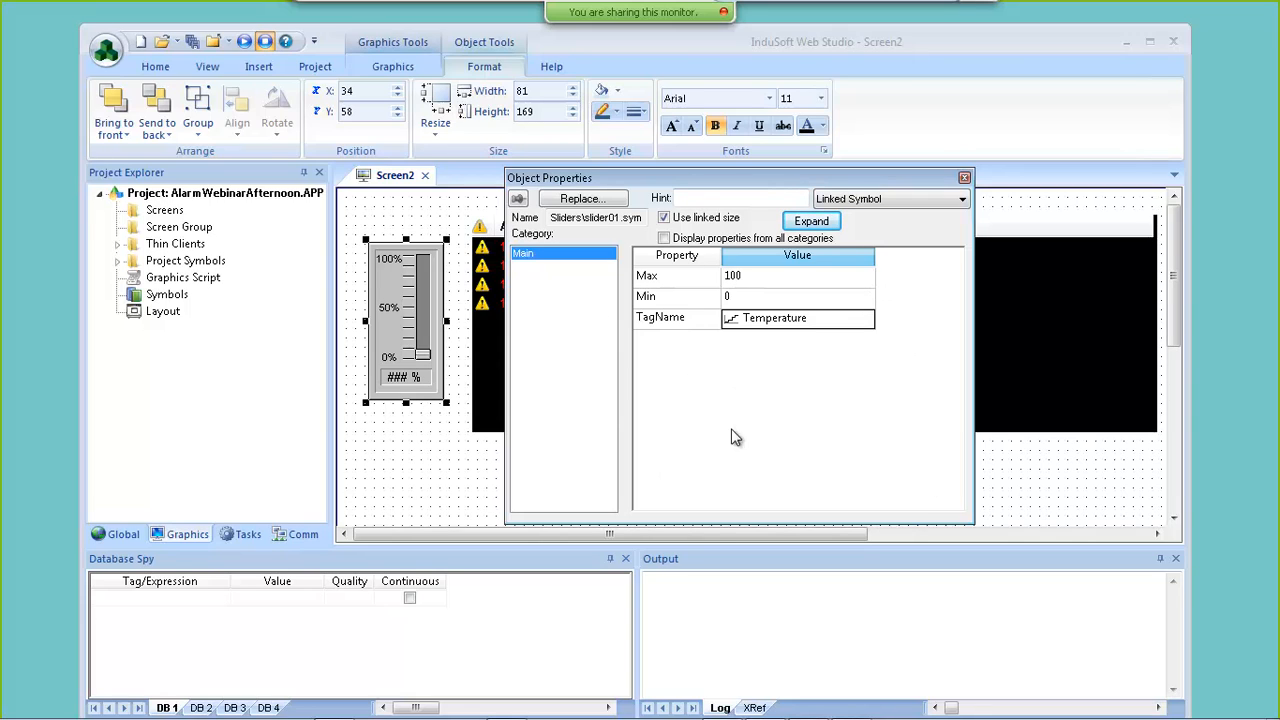
{"action": "left_click_drag", "start_coordinate": [419, 337], "coordinate": [419, 320]}
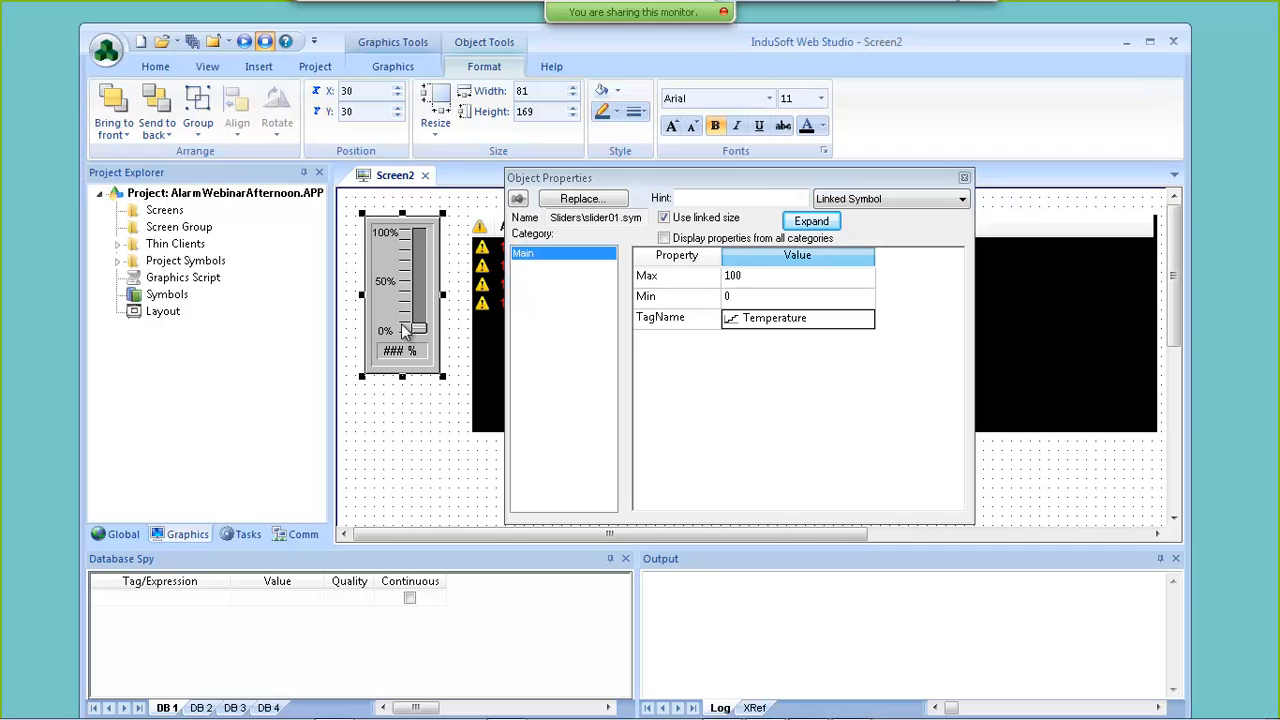
- Duplicate the slider directly below at X 30, Y 200 and link the copy's TagName to the Pressure tag
{"action": "left_click_drag", "start_coordinate": [393, 313], "coordinate": [389, 411]}
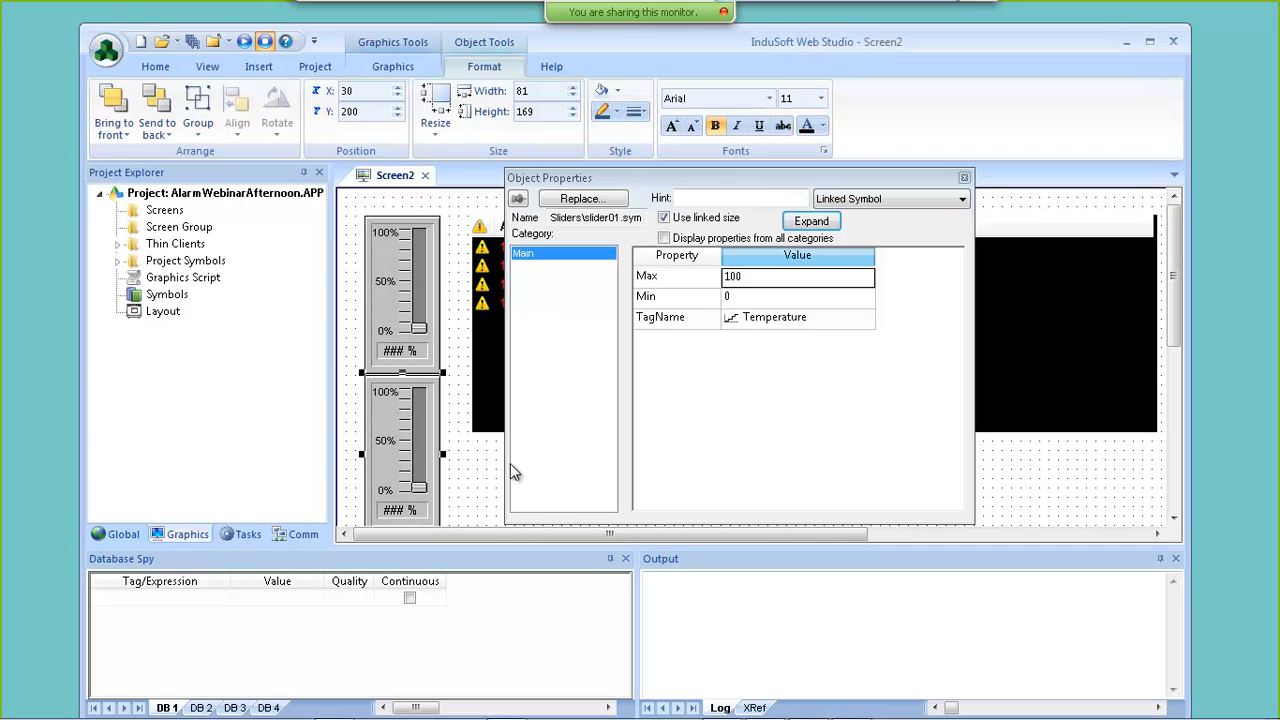
{"action": "double_click", "coordinate": [789, 320]}
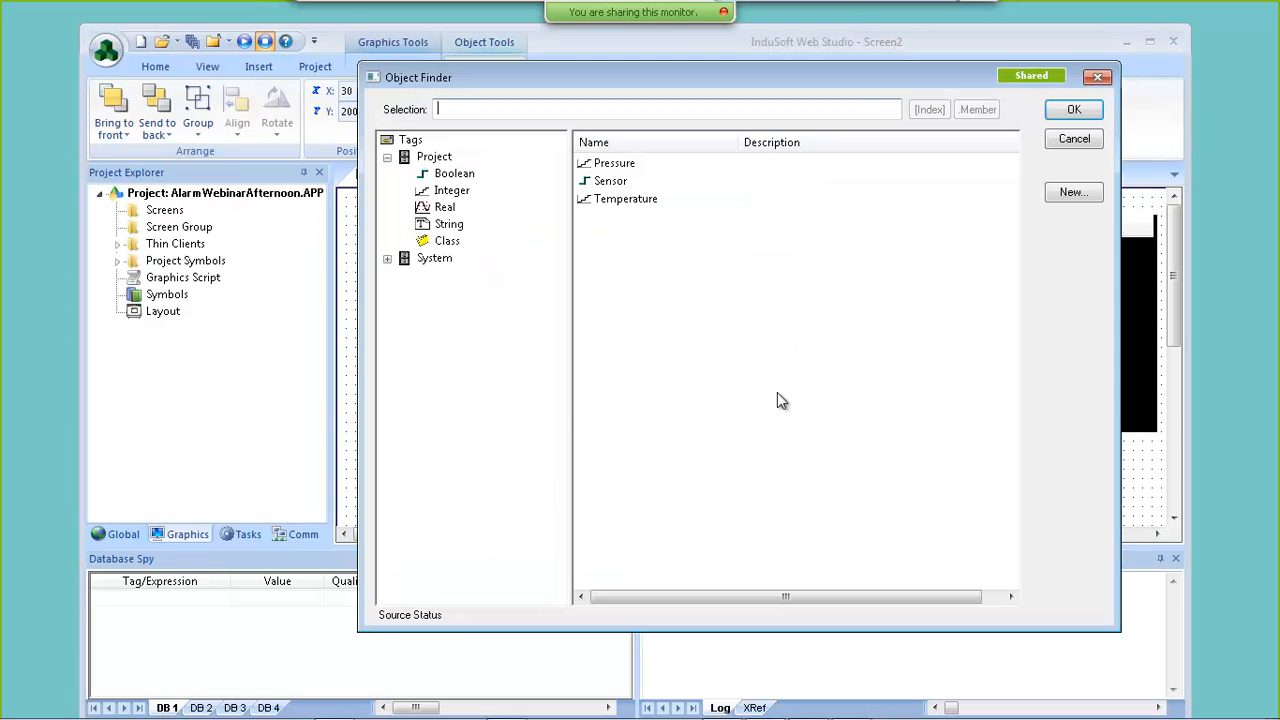
{"action": "left_click", "coordinate": [614, 163]}
{"action": "left_click", "coordinate": [1073, 110]}
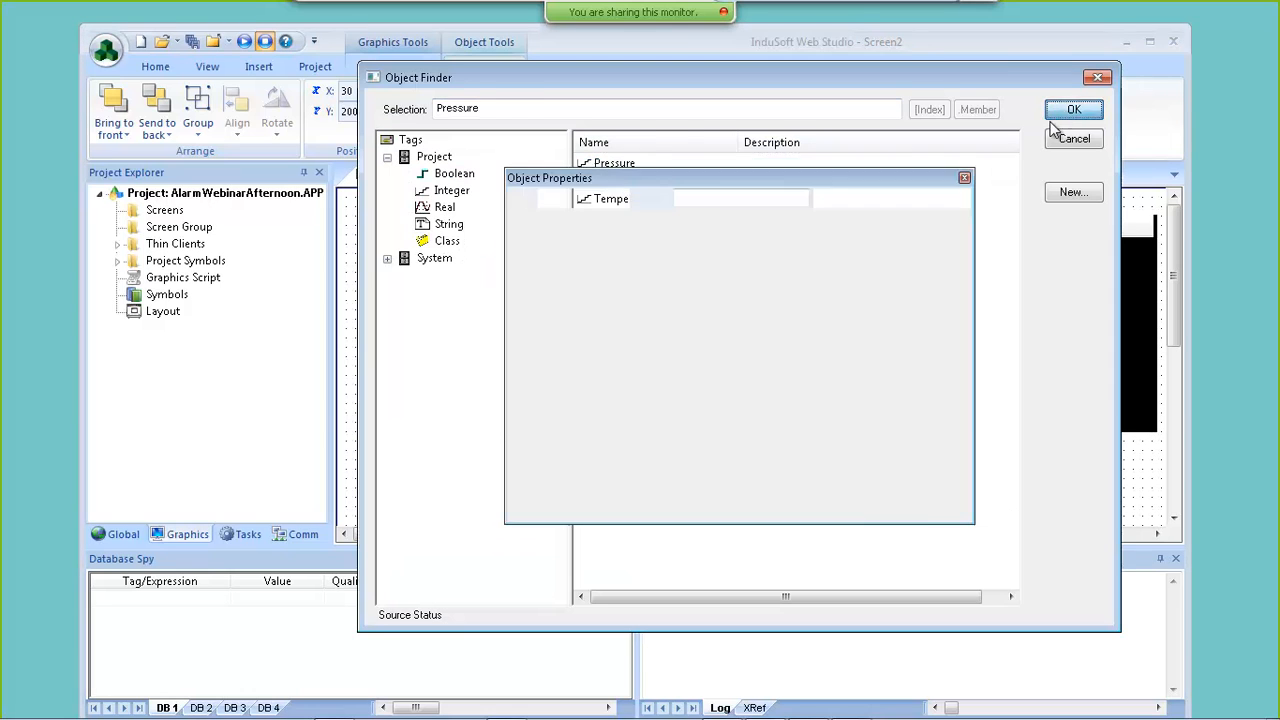
{"action": "left_click", "coordinate": [403, 329]}
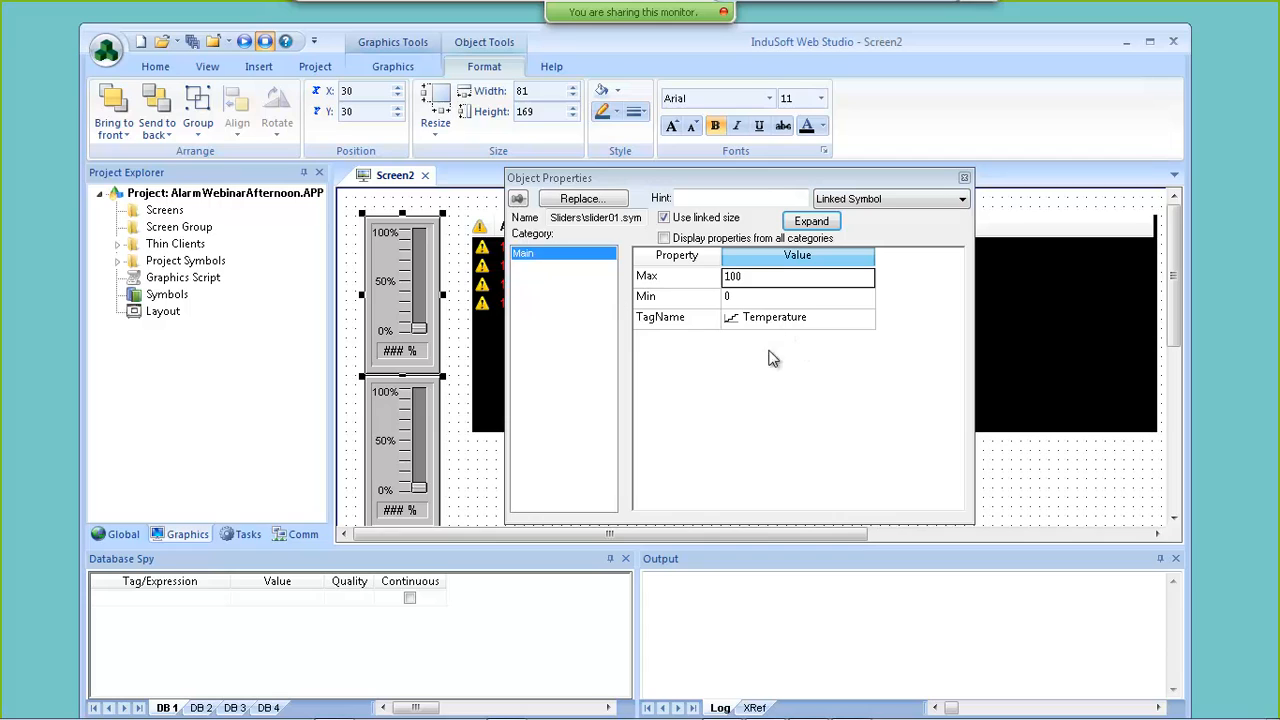
{"action": "left_click", "coordinate": [374, 449]}
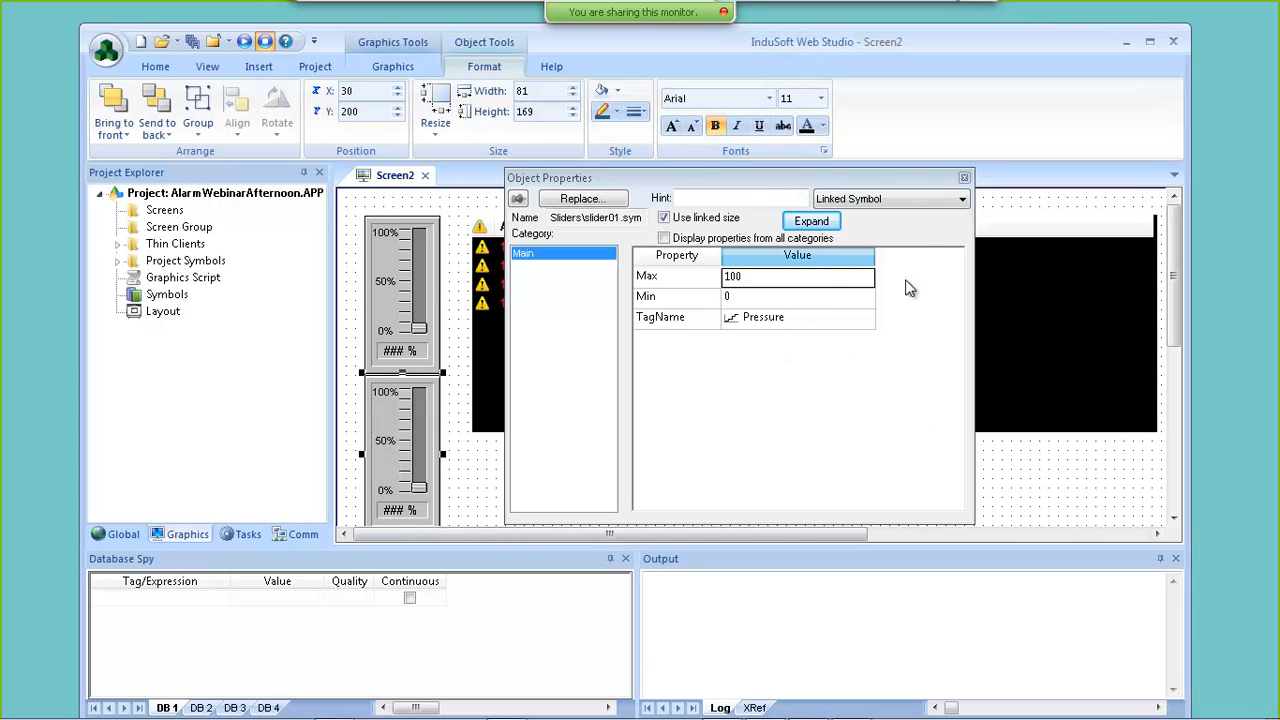
{"action": "left_click", "coordinate": [964, 179]}
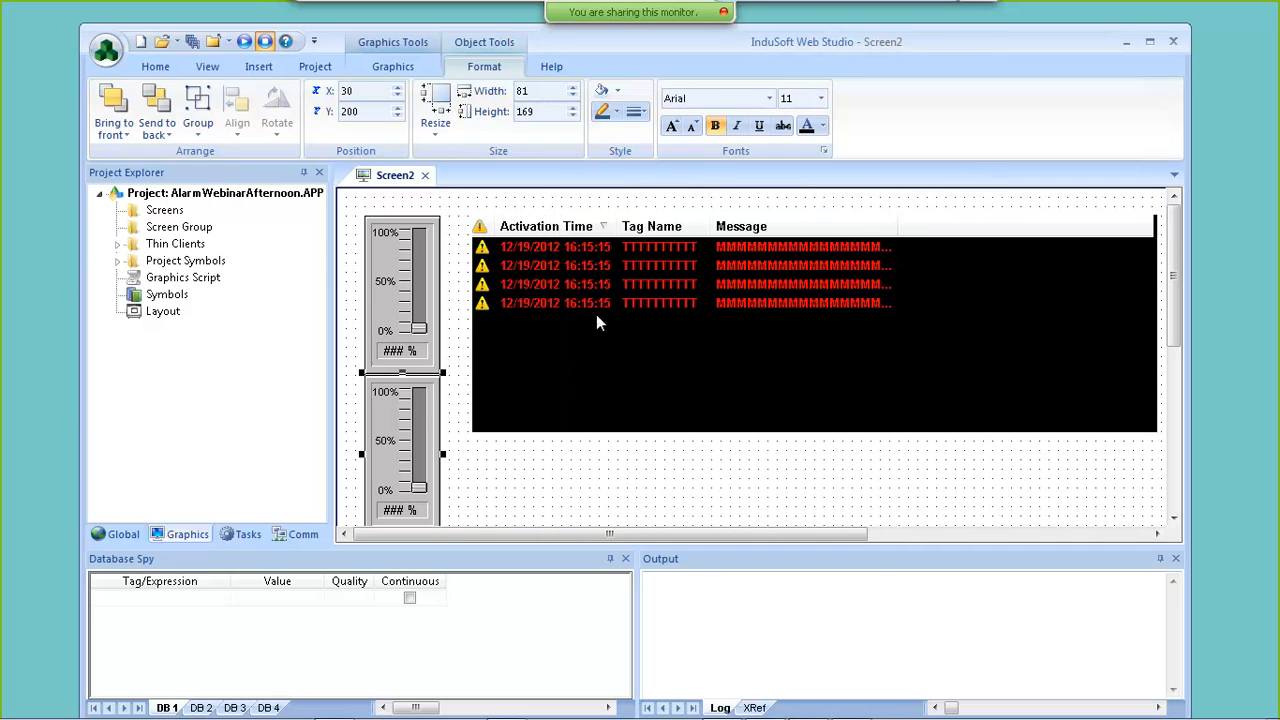
- Draw a button about 121 by 51 below the alarm control and caption it Sensor
{"action": "left_click", "coordinate": [392, 66]}
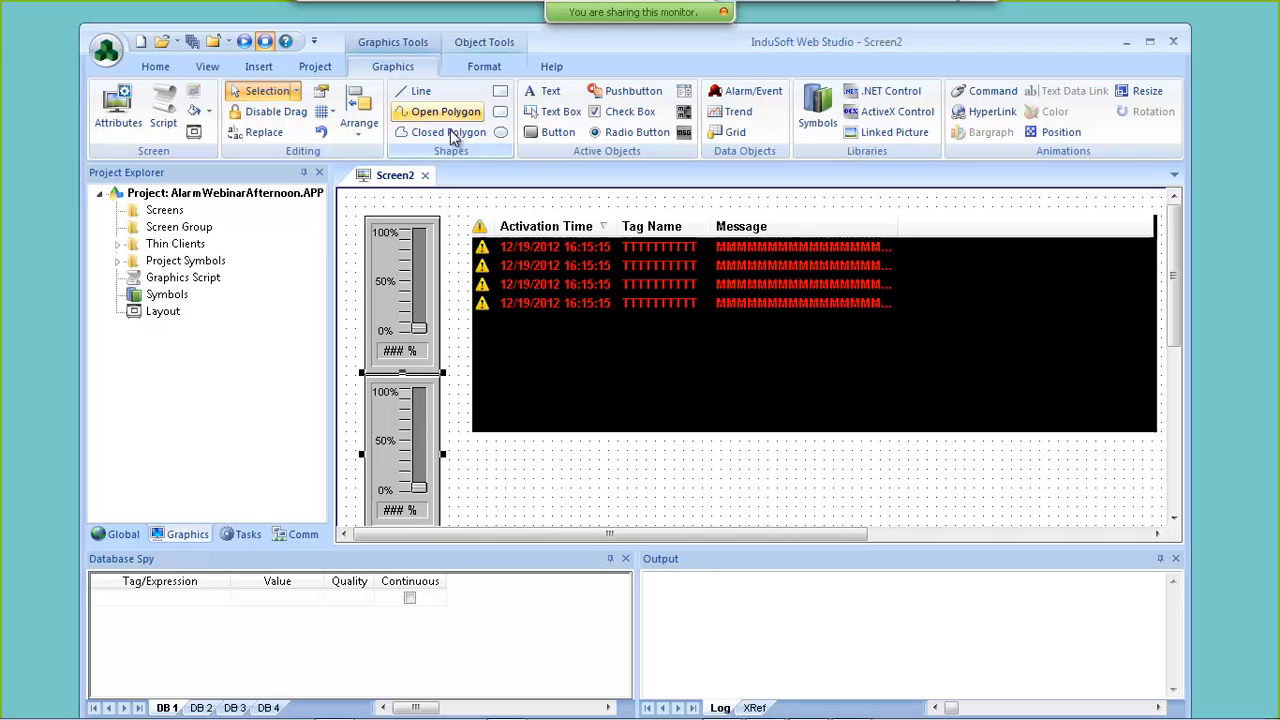
{"action": "left_click", "coordinate": [537, 133]}
{"action": "left_click_drag", "start_coordinate": [458, 440], "coordinate": [570, 492]}
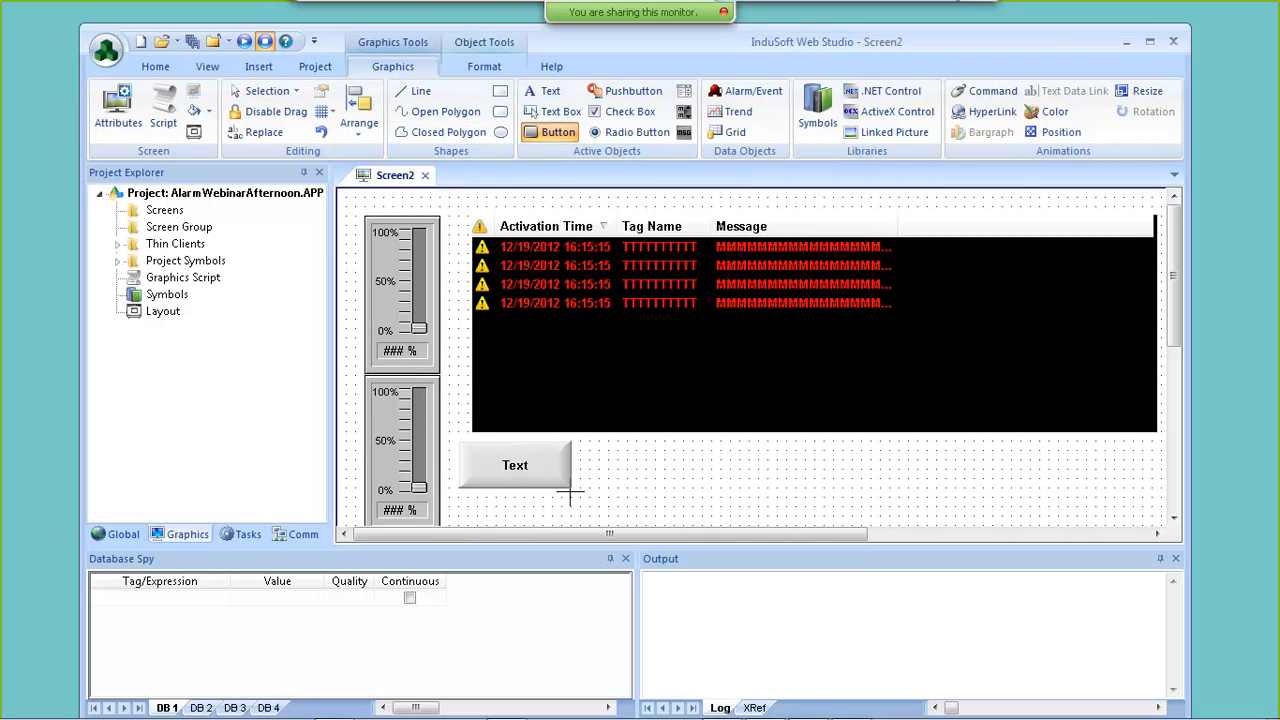
{"action": "double_click", "coordinate": [528, 484]}
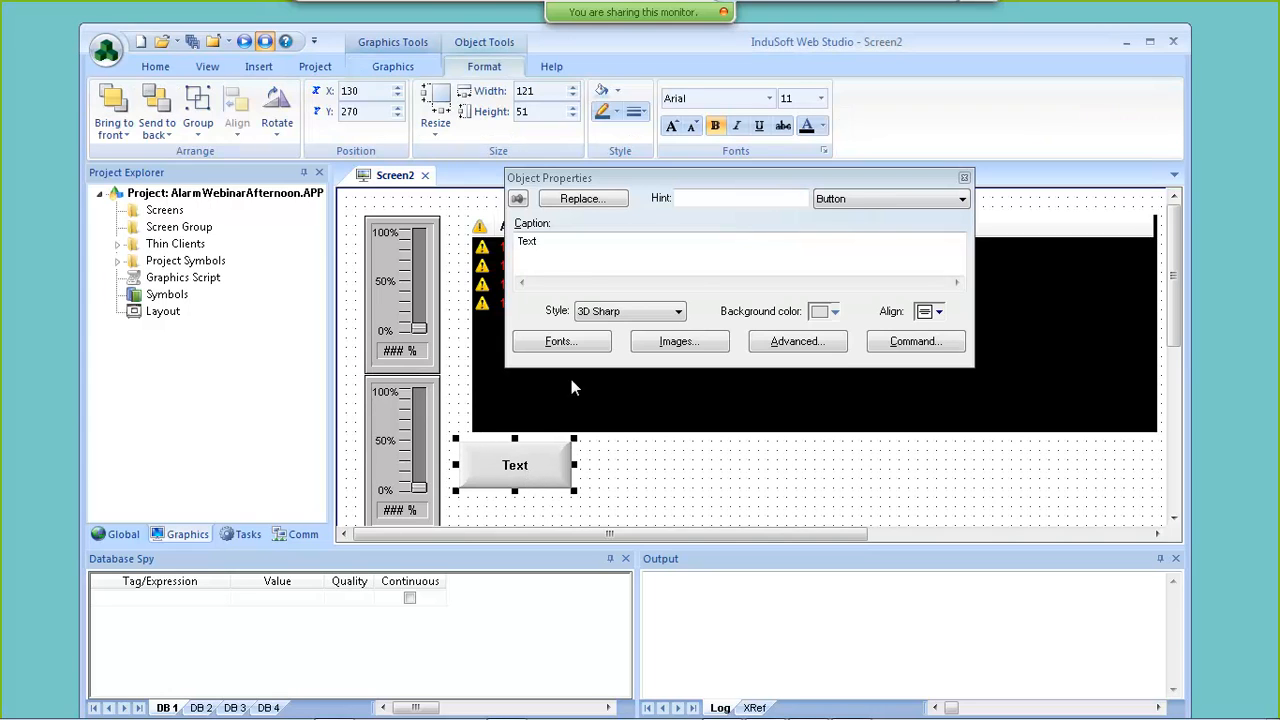
{"action": "left_click", "coordinate": [568, 244]}
{"action": "type", "text": "Senso"}
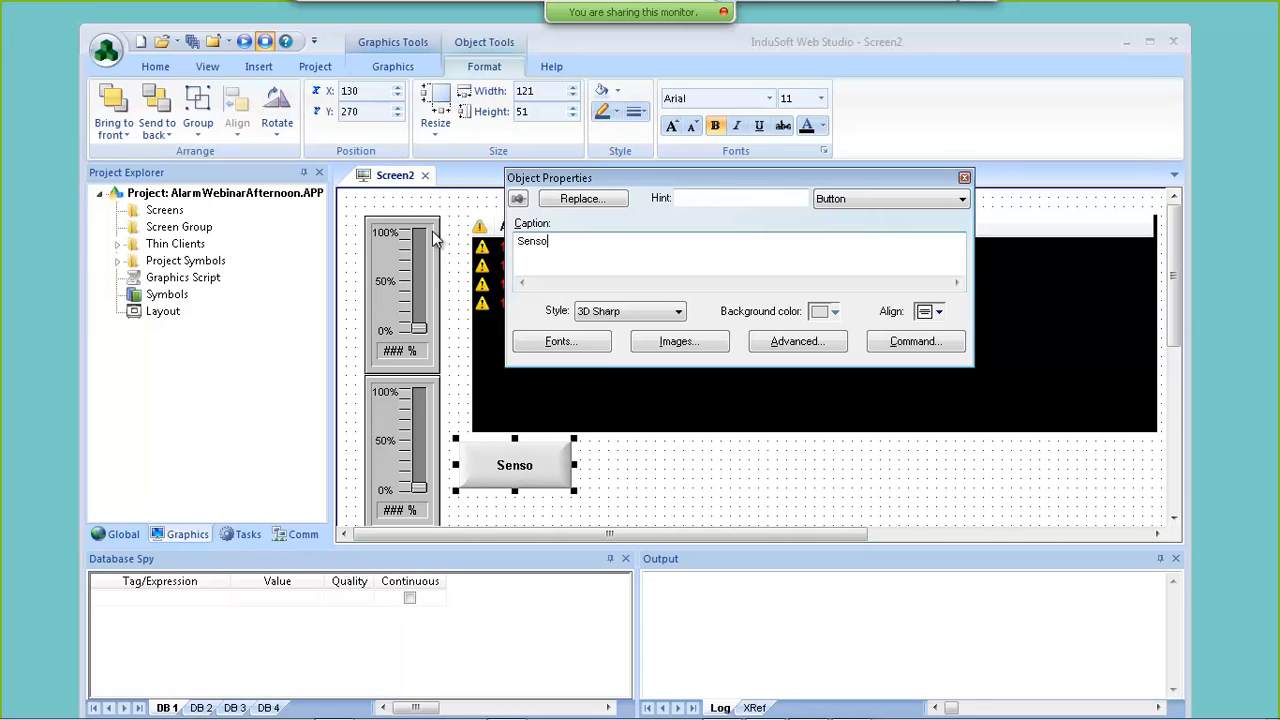
{"action": "type", "text": "r"}
- Give the button a Toggle Tag command on its On Down event, targeting the Sensor tag
{"action": "left_click", "coordinate": [899, 347]}
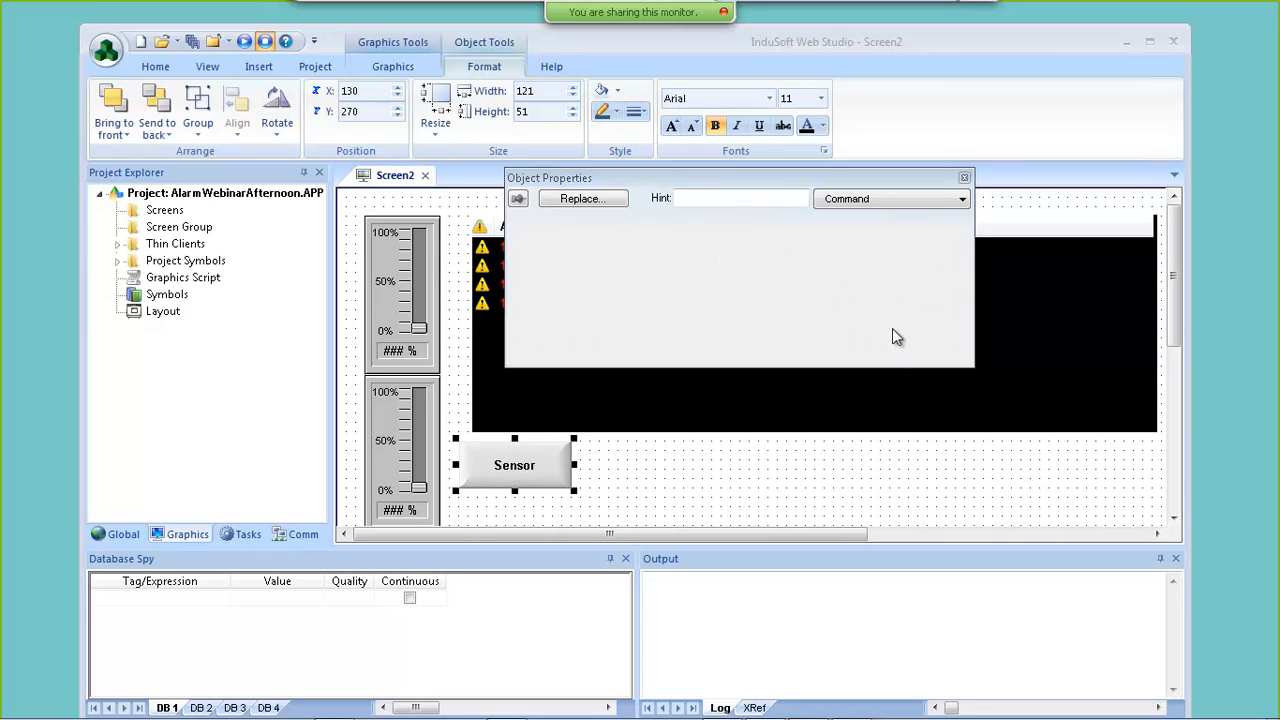
{"action": "left_click", "coordinate": [631, 228]}
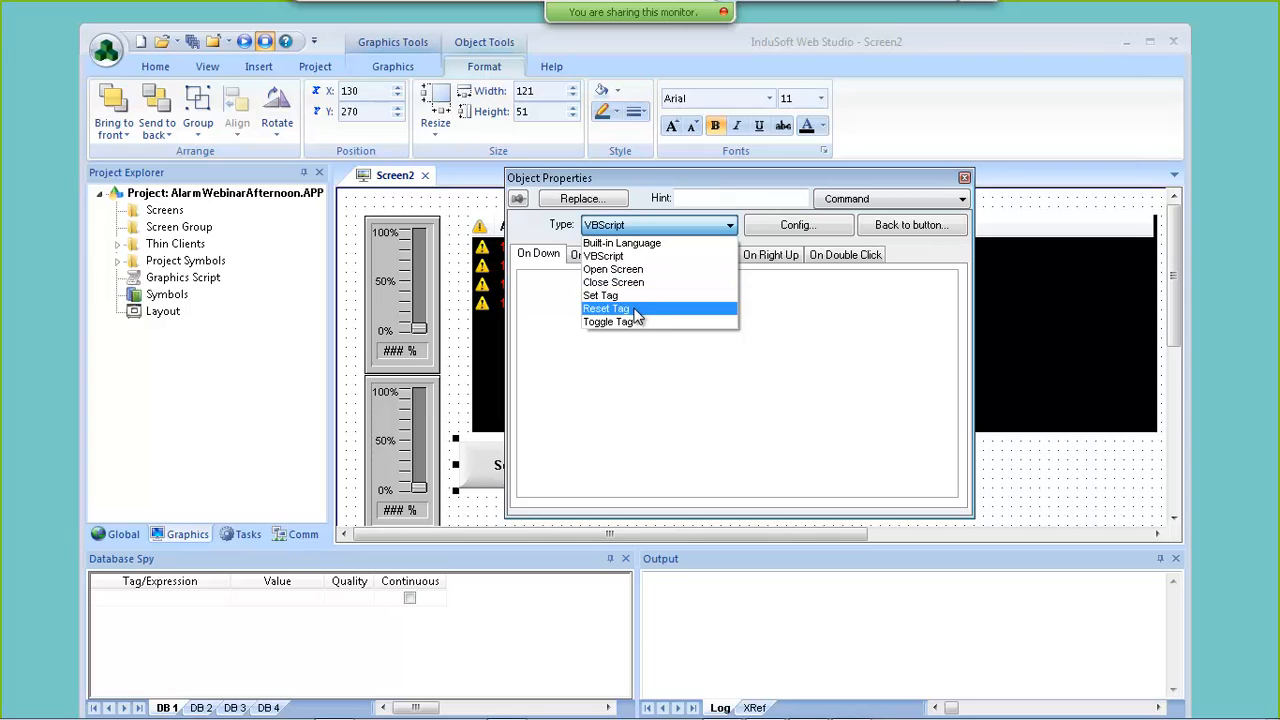
{"action": "left_click", "coordinate": [635, 323]}
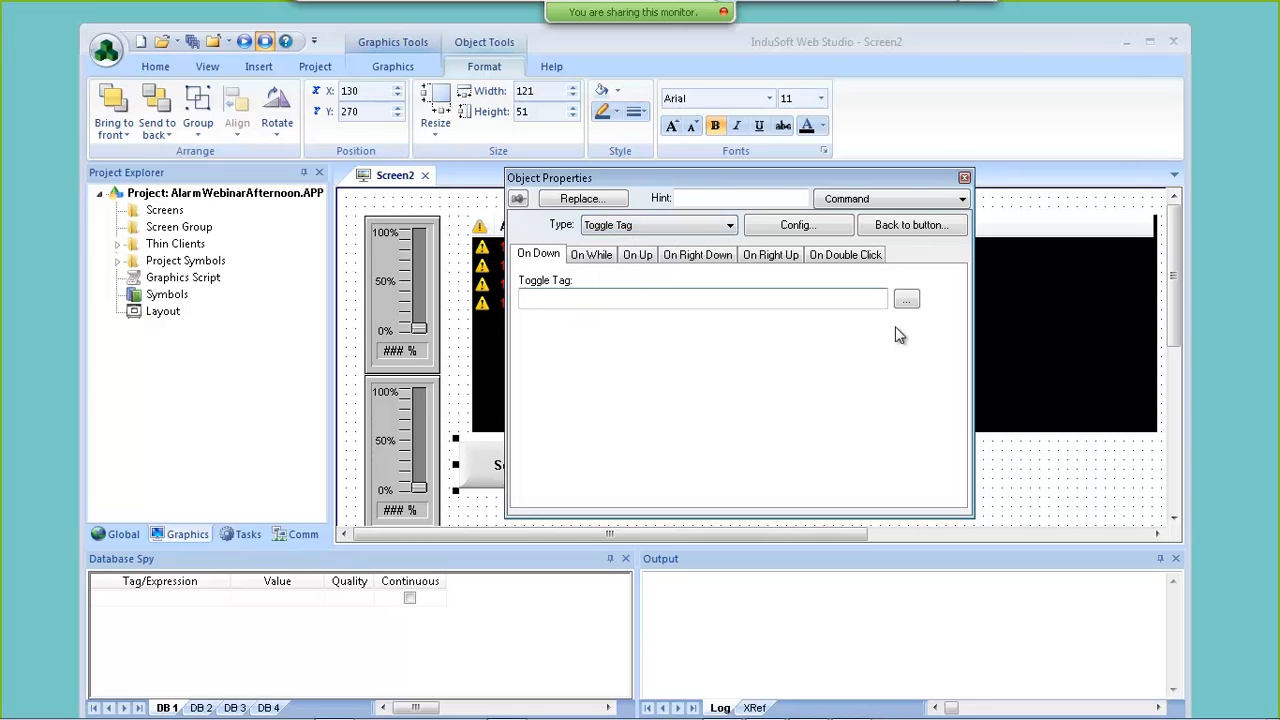
{"action": "left_click", "coordinate": [906, 298]}
{"action": "left_click", "coordinate": [618, 180]}
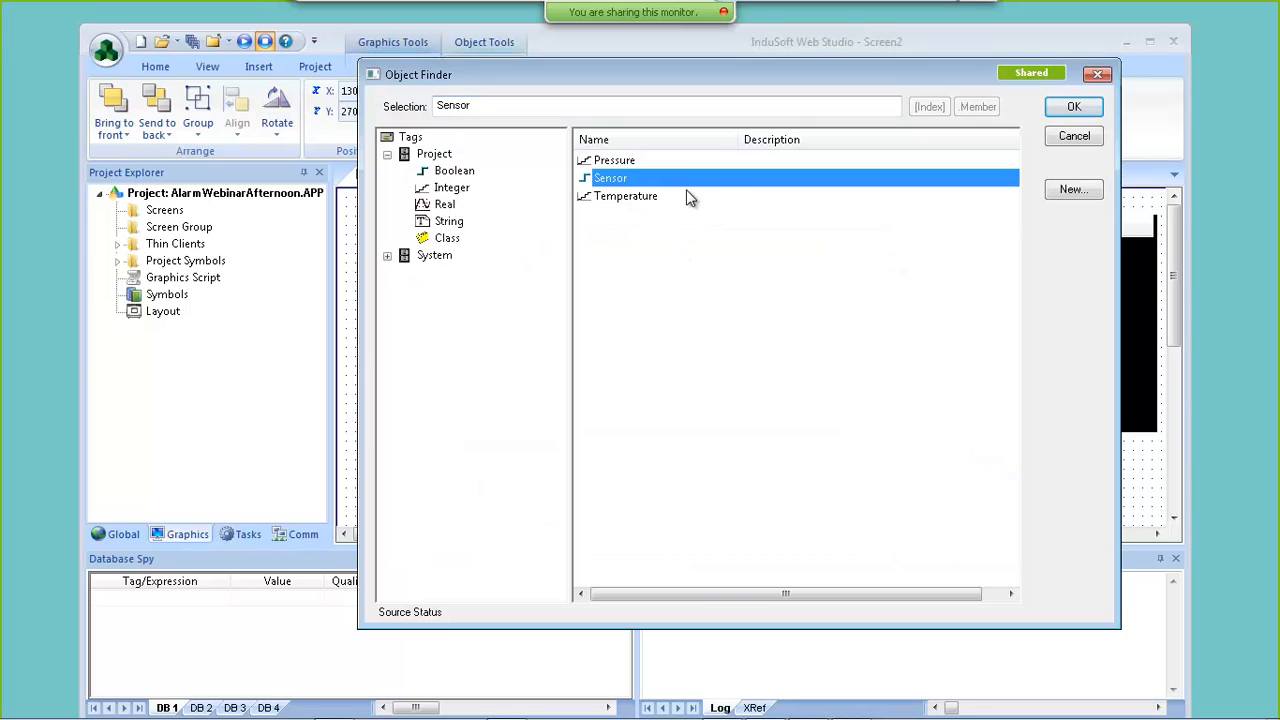
{"action": "left_click", "coordinate": [1071, 110]}
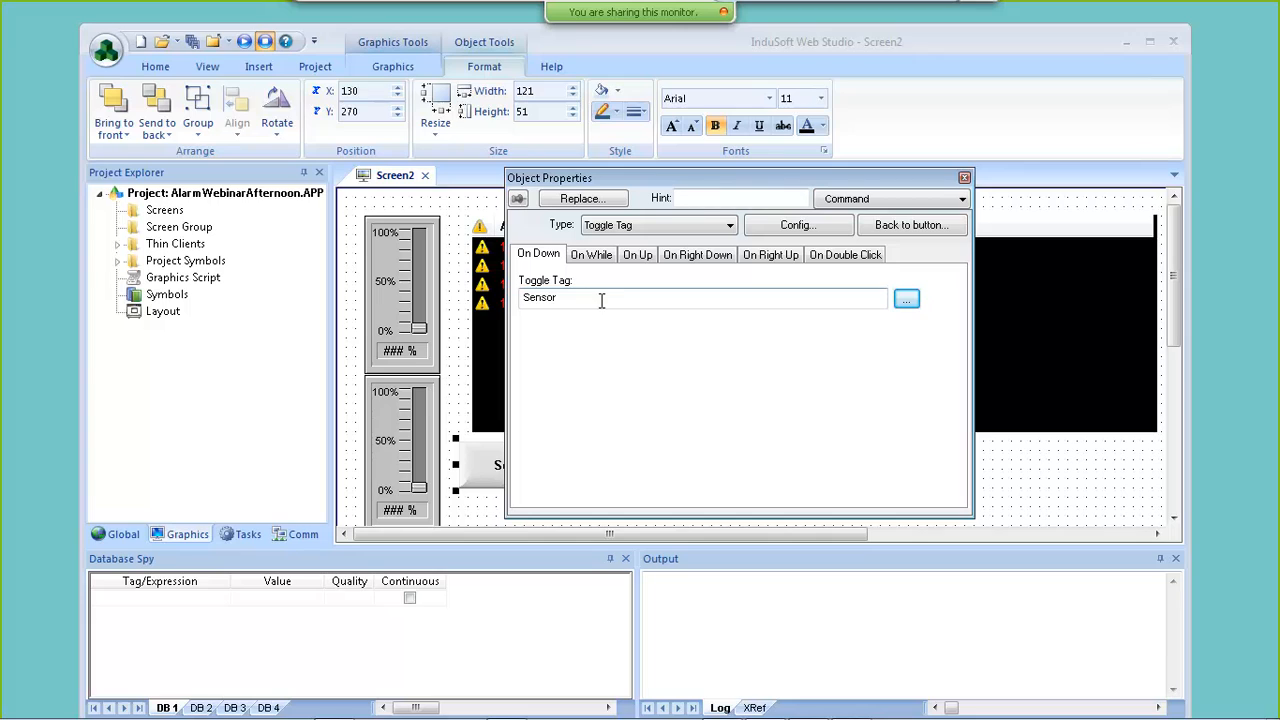
- Add a second caption line {Sensor} to the button to display the tag's value
{"action": "left_click", "coordinate": [886, 225]}
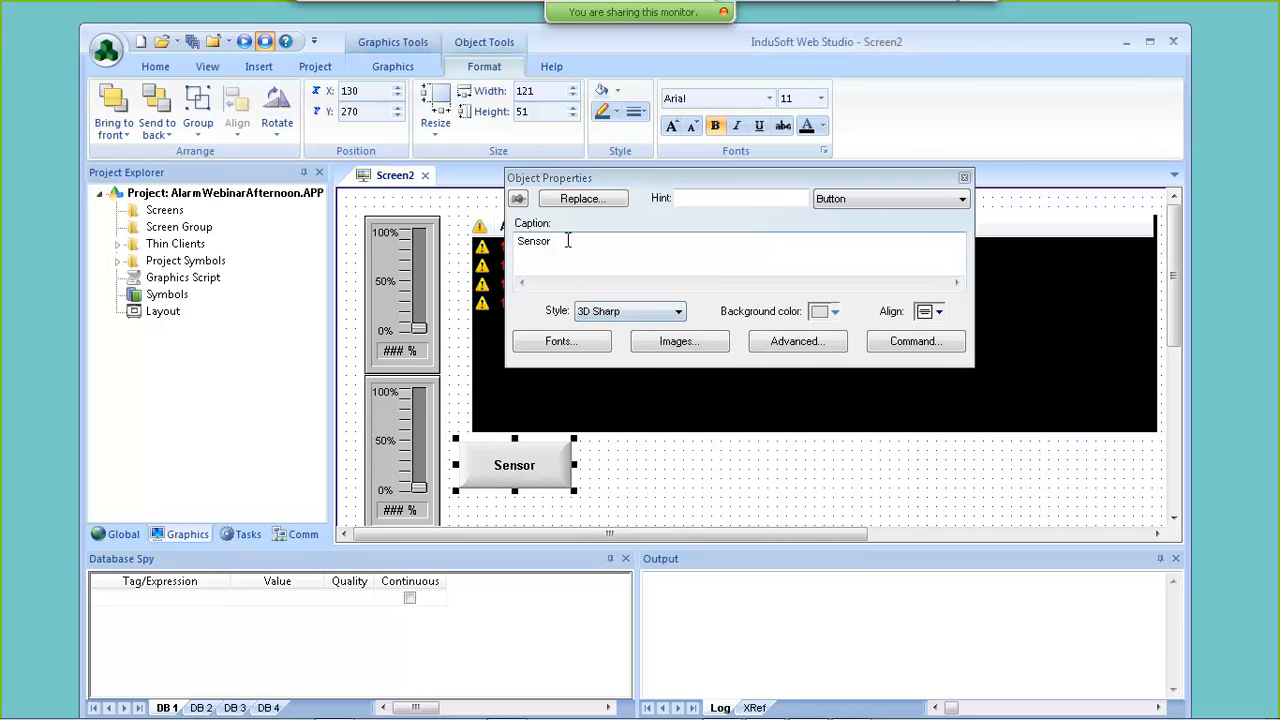
{"action": "left_click", "coordinate": [567, 241]}
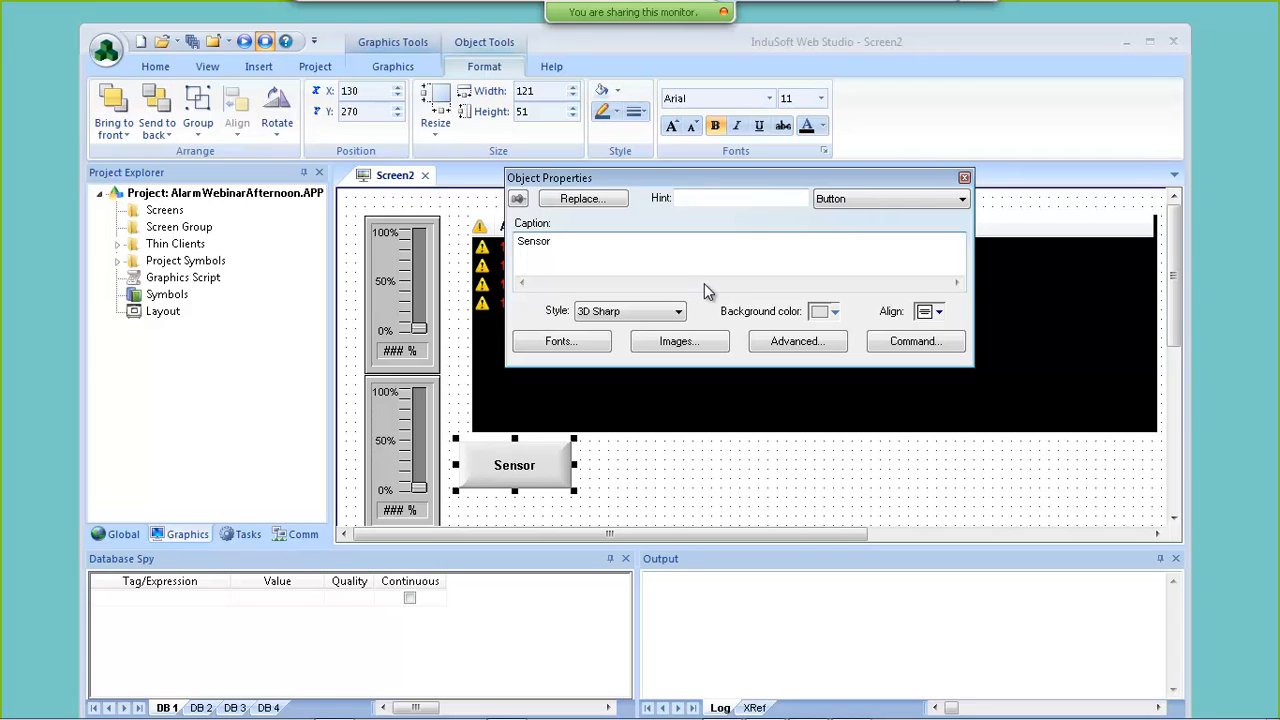
{"action": "key", "text": "Return"}
{"action": "type", "text": "{Senso"}
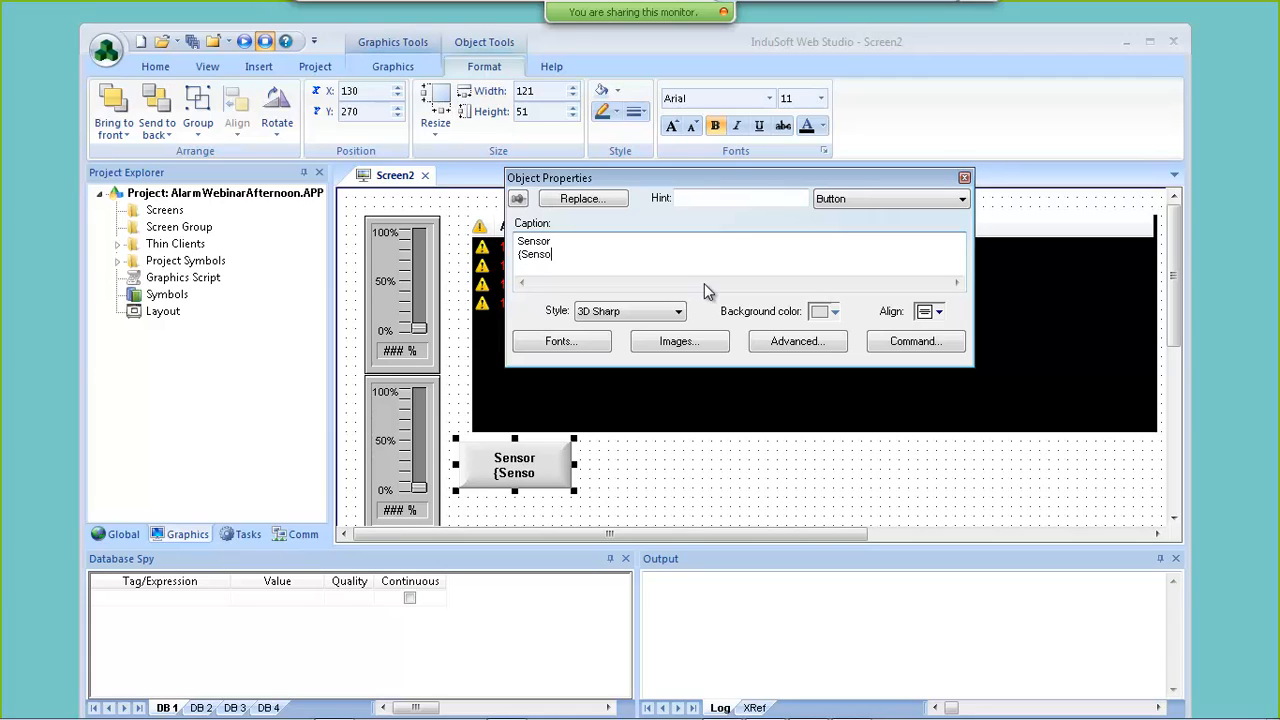
{"action": "type", "text": "r}"}
{"action": "left_click", "coordinate": [965, 178]}
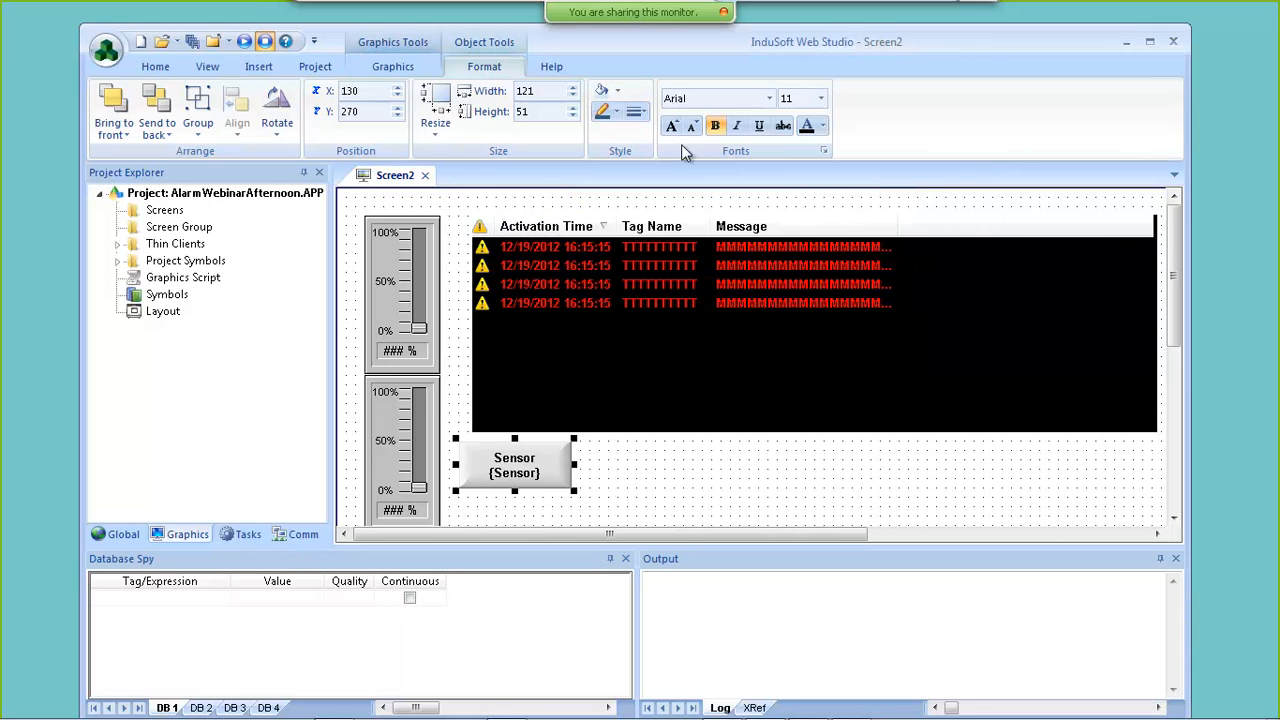
- Close the new screen and save it as Main in the project's Screen folder
{"action": "left_click", "coordinate": [392, 66]}
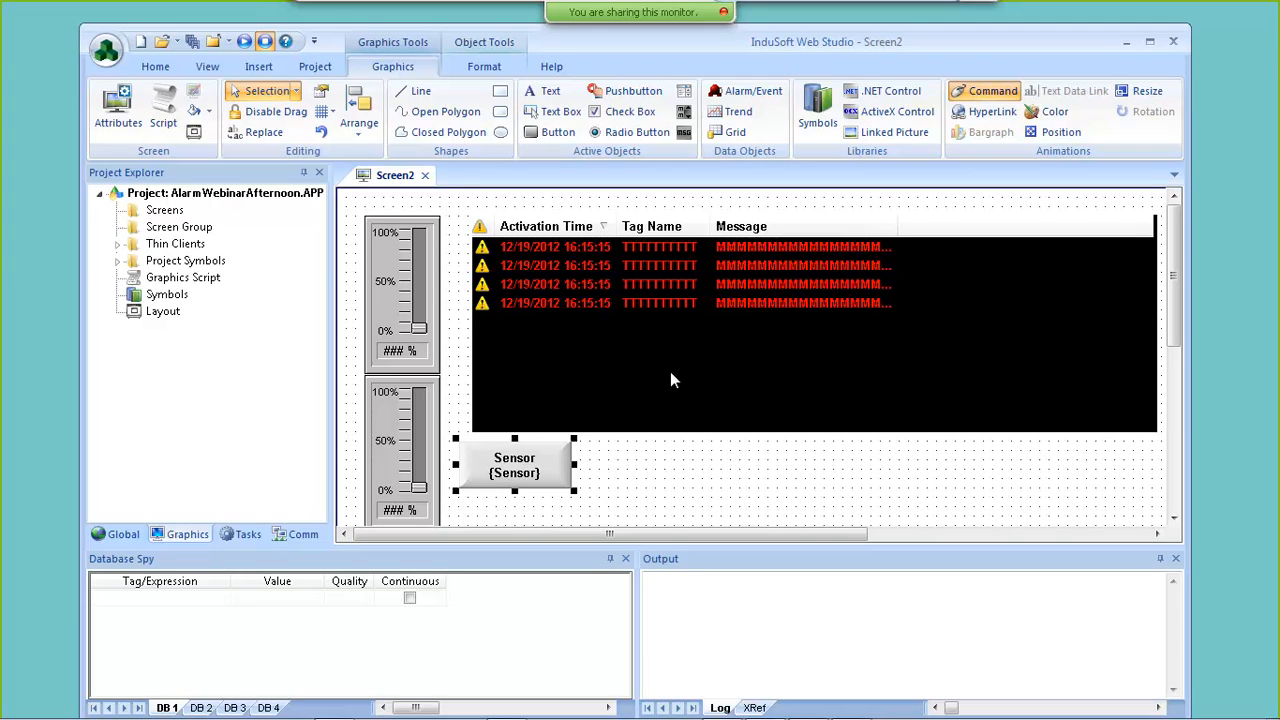
{"action": "left_click", "coordinate": [426, 175]}
{"action": "left_click", "coordinate": [586, 433]}
{"action": "type", "text": "M"}
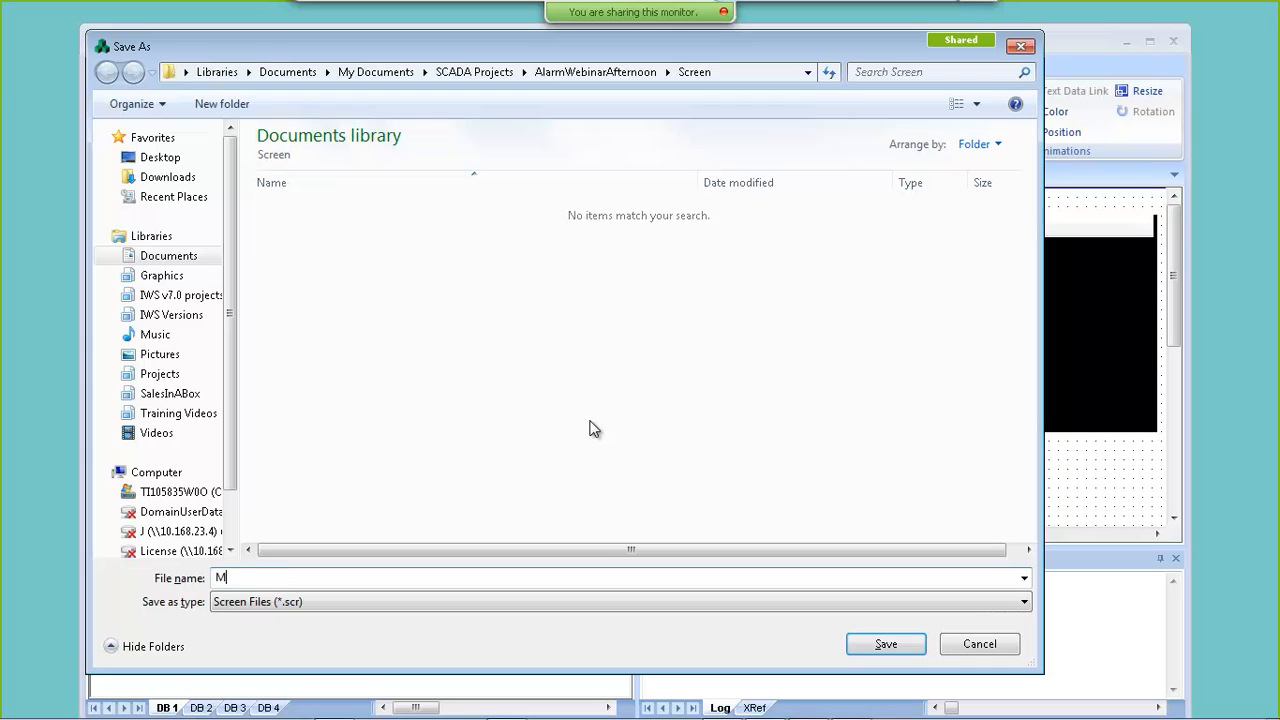
{"action": "type", "text": "ain"}
{"action": "key", "text": "Return"}
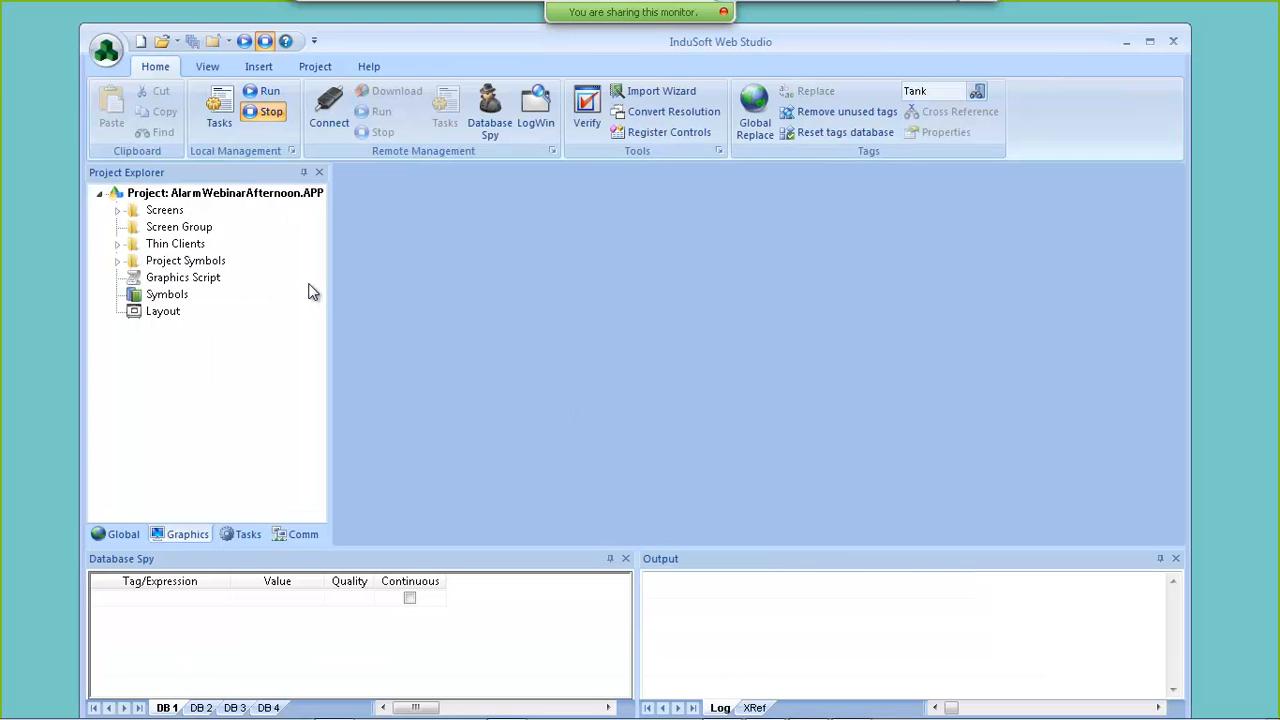
- Set Main.scr as the startup screen and run the project
{"action": "left_click", "coordinate": [117, 210]}
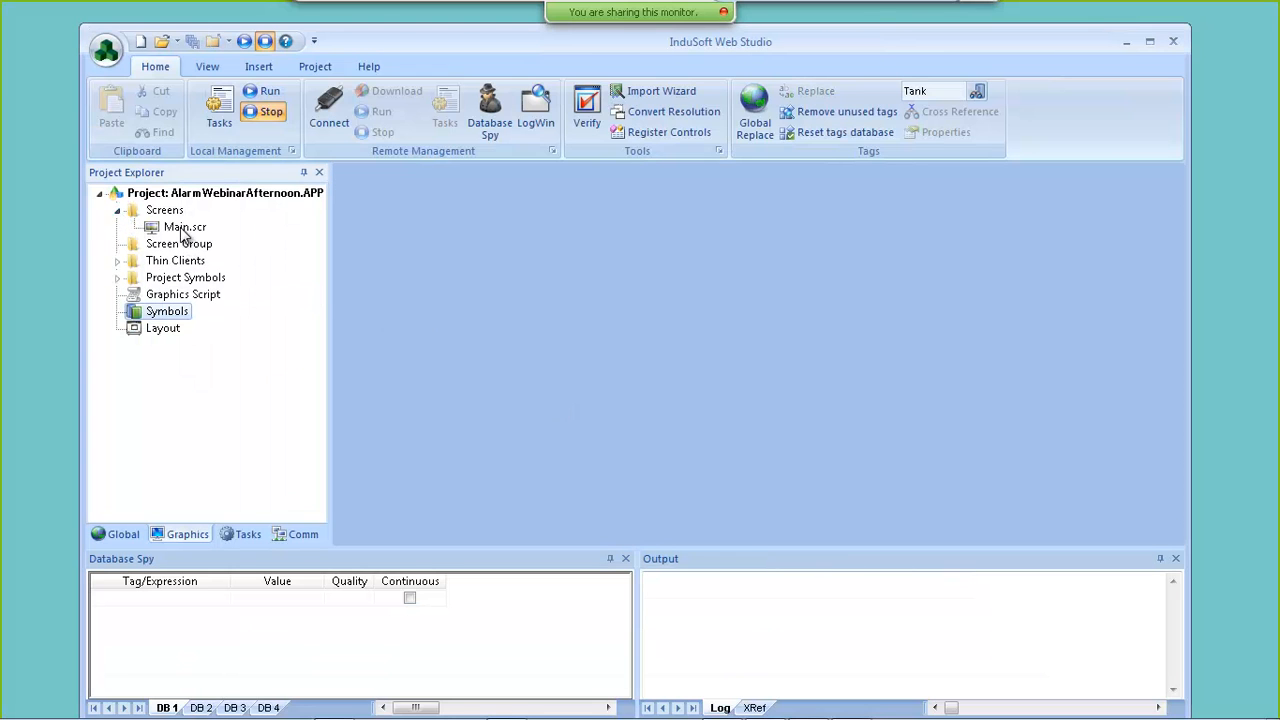
{"action": "right_click", "coordinate": [169, 229]}
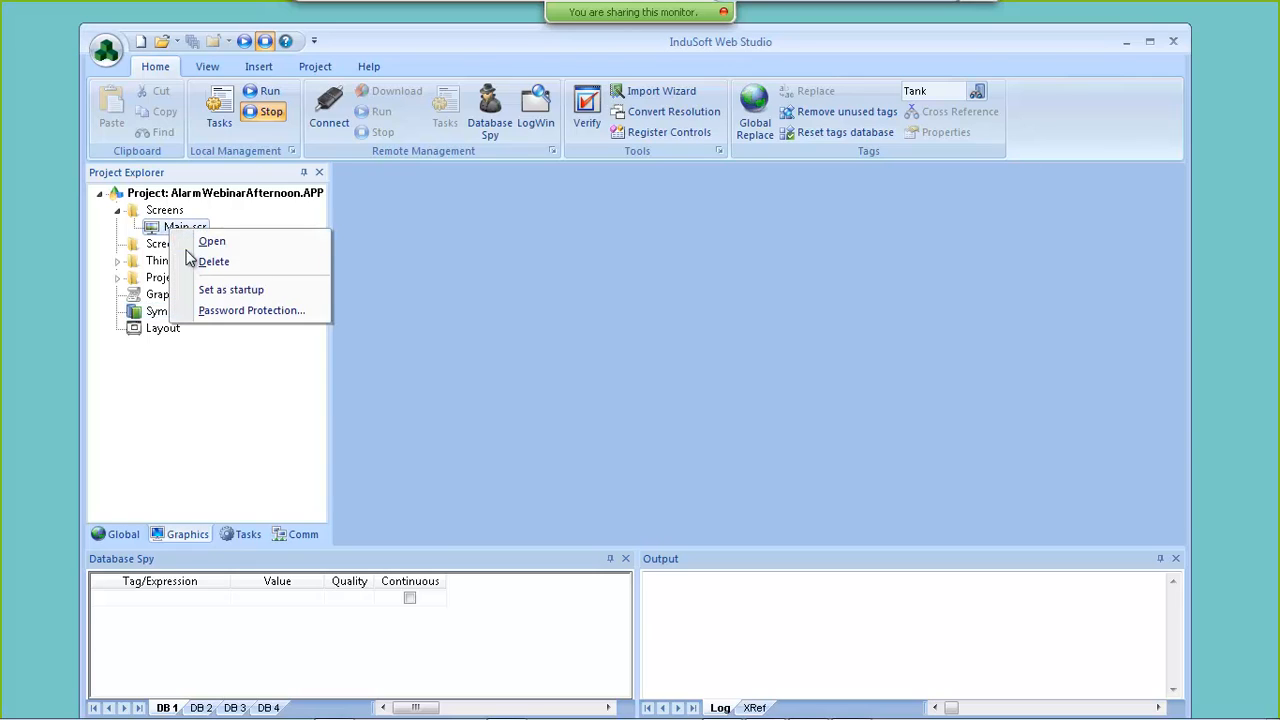
{"action": "left_click", "coordinate": [226, 292]}
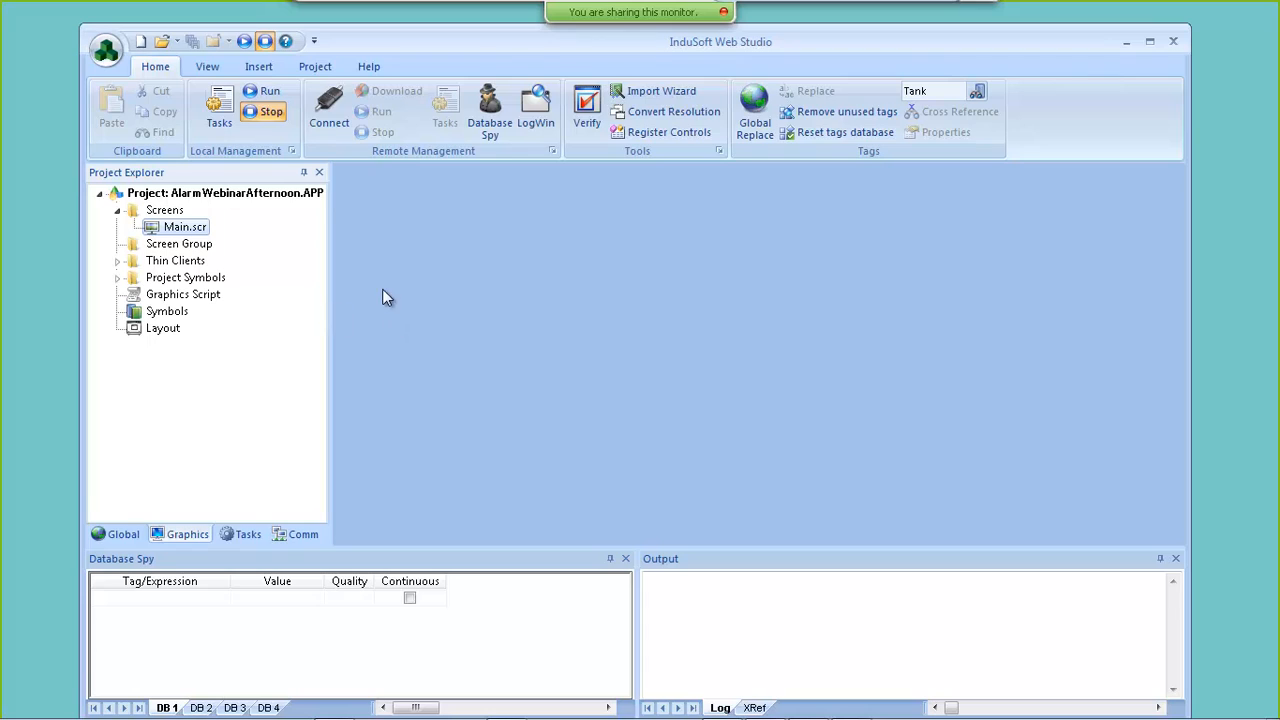
{"action": "left_click", "coordinate": [256, 93]}
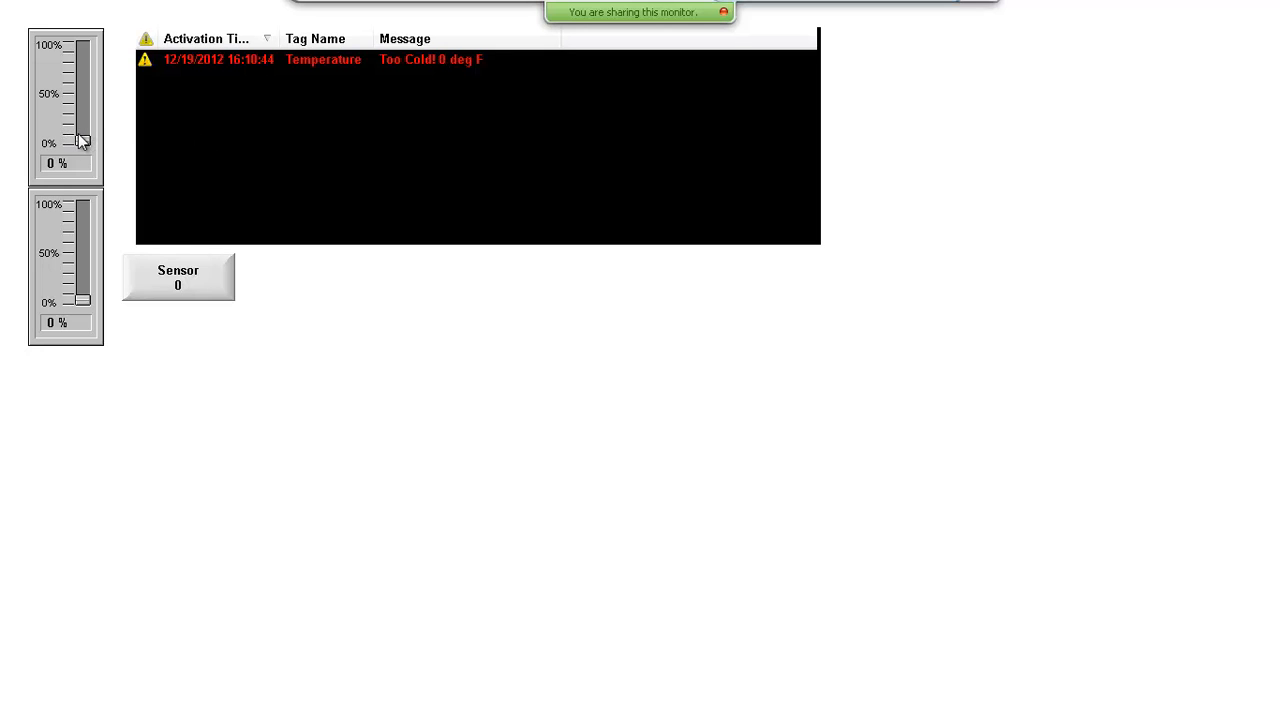
- Test the Temperature alarms by raising the upper slider to 32%, acknowledging the listed alarm, and raising the slider to 91% and 100%
{"action": "left_click_drag", "start_coordinate": [82, 141], "coordinate": [85, 130]}
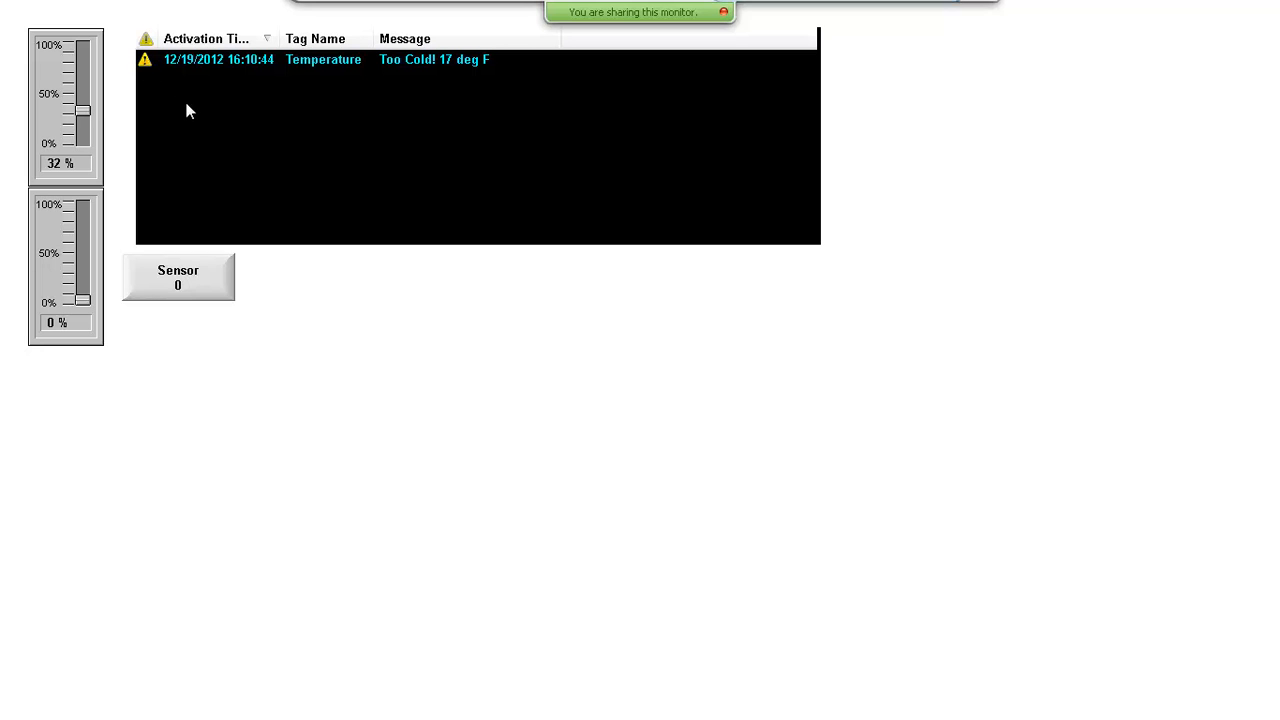
{"action": "left_click", "coordinate": [293, 59]}
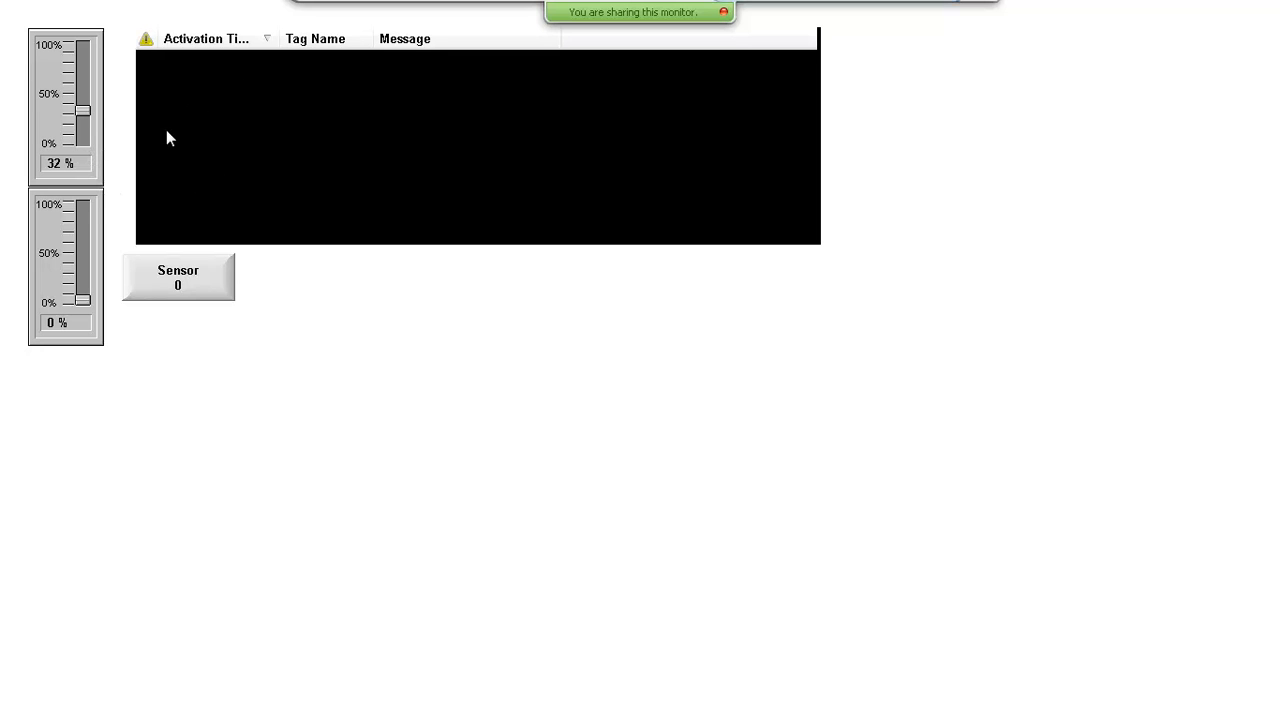
{"action": "left_click_drag", "start_coordinate": [84, 111], "coordinate": [87, 54]}
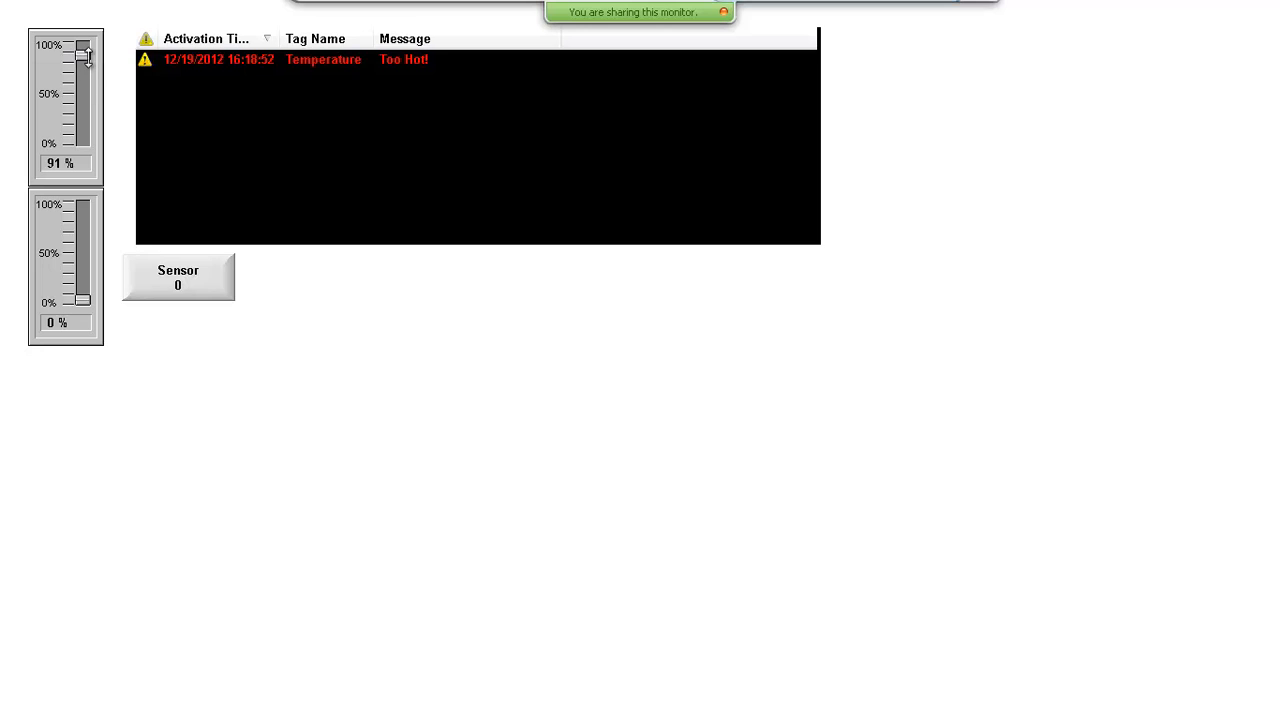
{"action": "left_click_drag", "start_coordinate": [87, 57], "coordinate": [87, 44]}
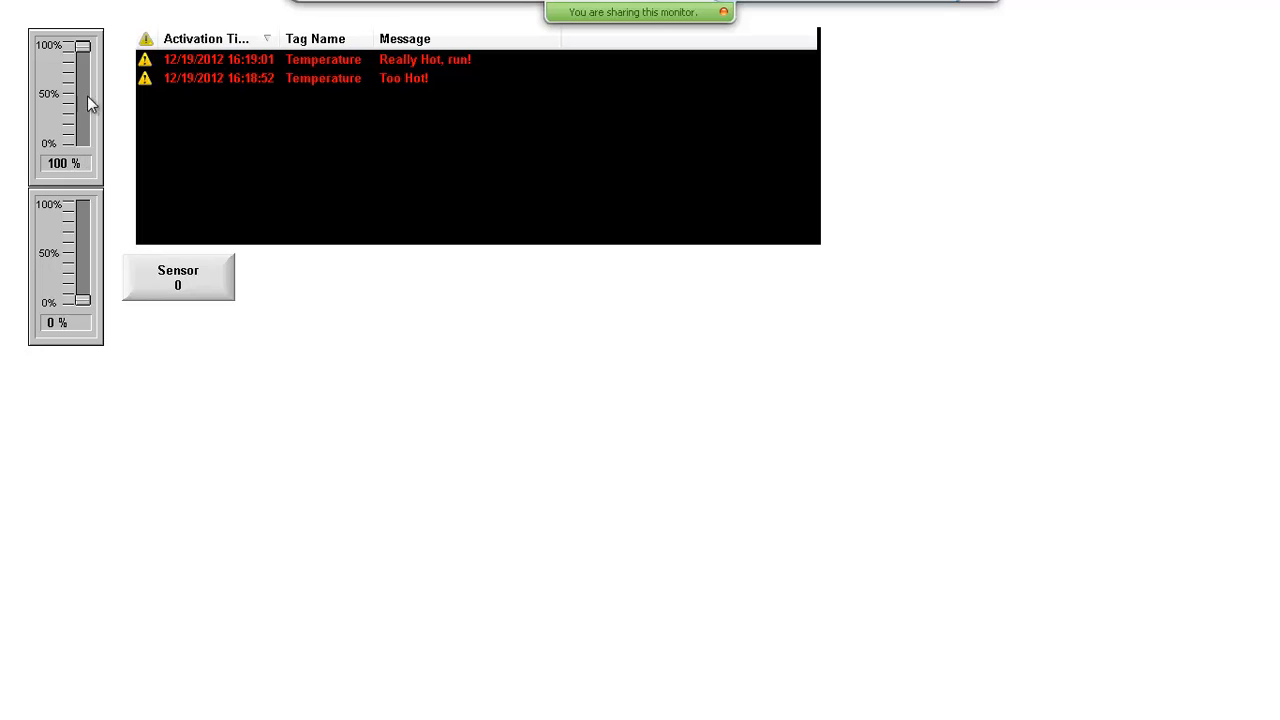
- Test the remaining alarms with the upper slider at 1%, the lower slider at 94% and Sensor at 1, then exit the running screen
{"action": "left_click_drag", "start_coordinate": [83, 47], "coordinate": [83, 140]}
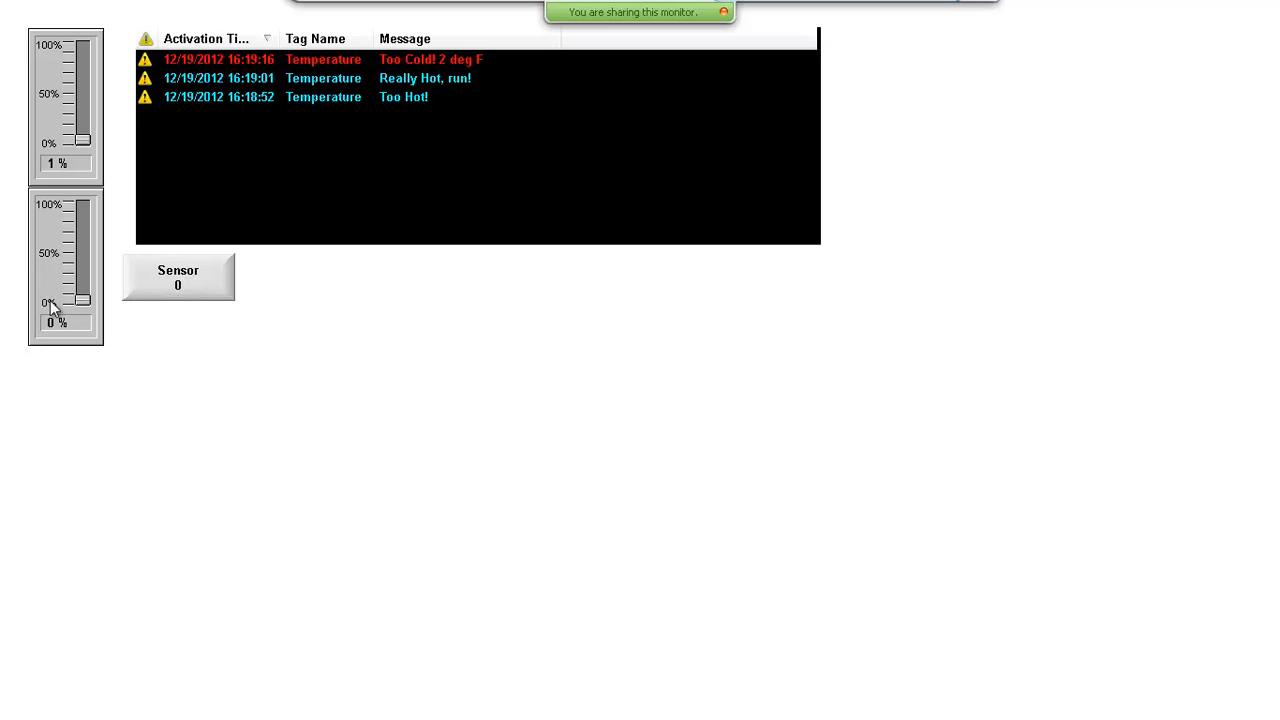
{"action": "left_click_drag", "start_coordinate": [83, 300], "coordinate": [82, 212]}
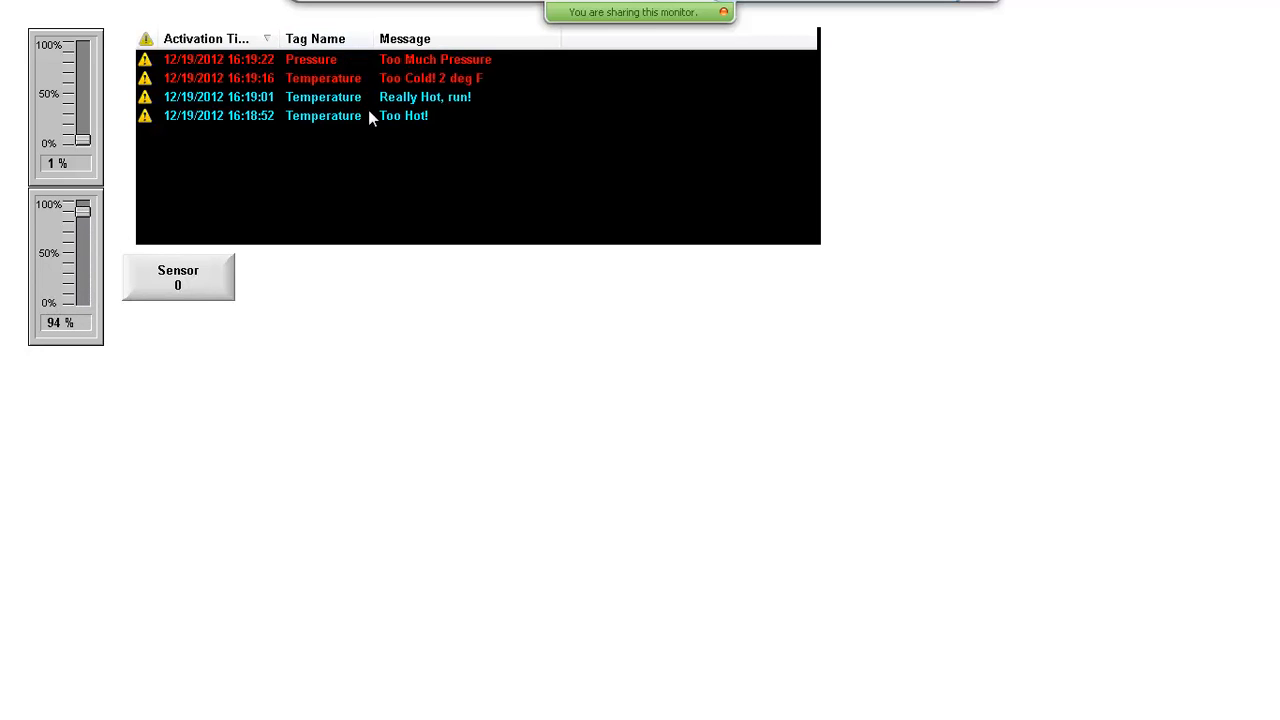
{"action": "left_click", "coordinate": [207, 291]}
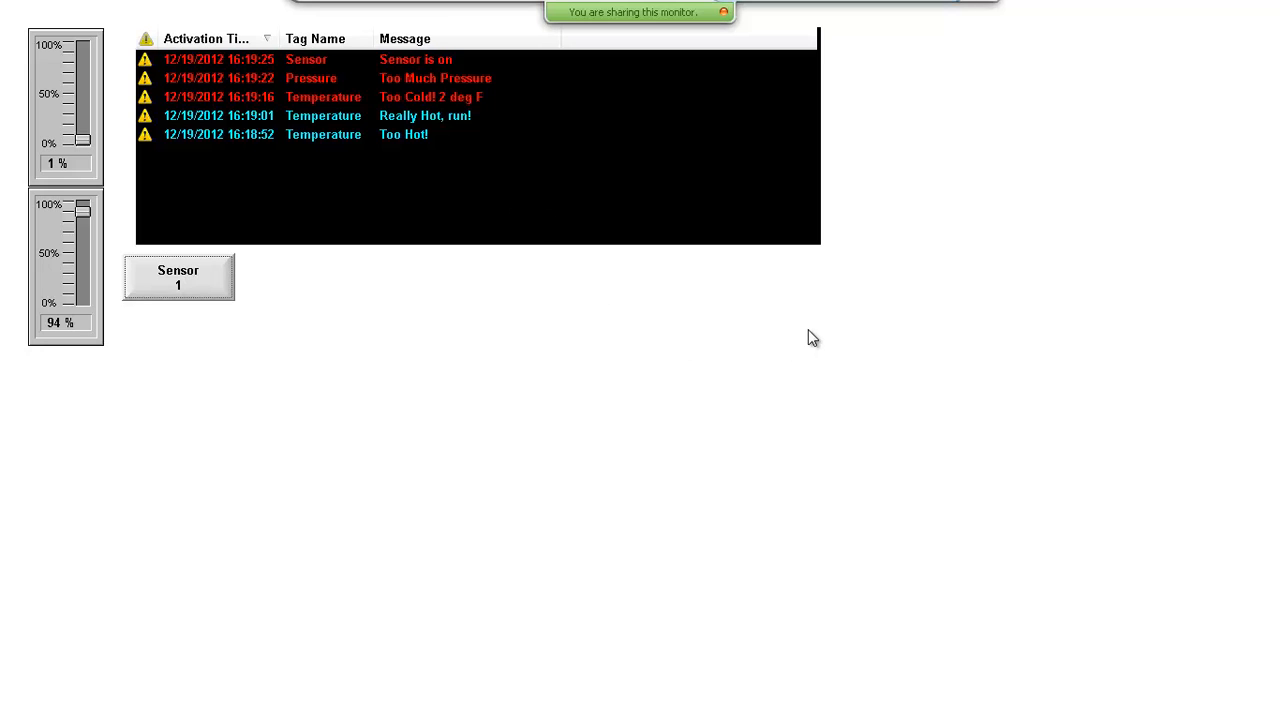
{"action": "key", "text": "alt+F4"}
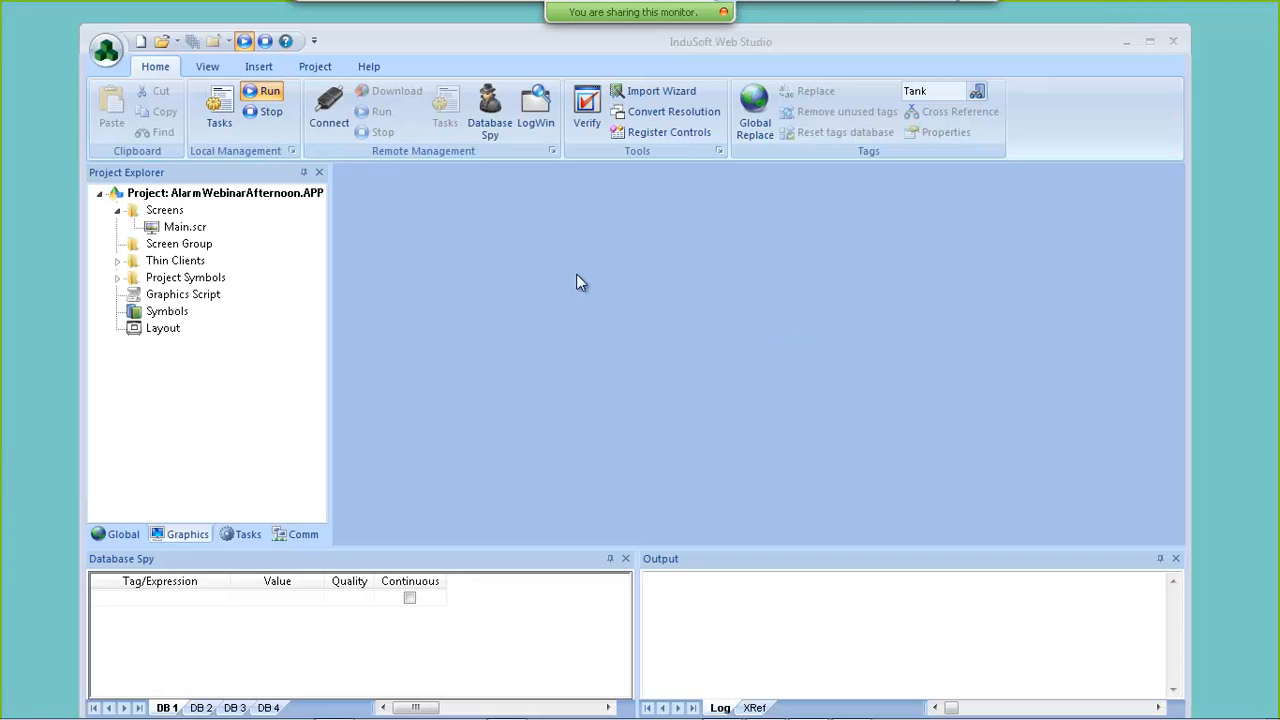
- Open Main.scr and examine the alarm control's filter settings for group, priority and column searches
{"action": "double_click", "coordinate": [184, 227]}
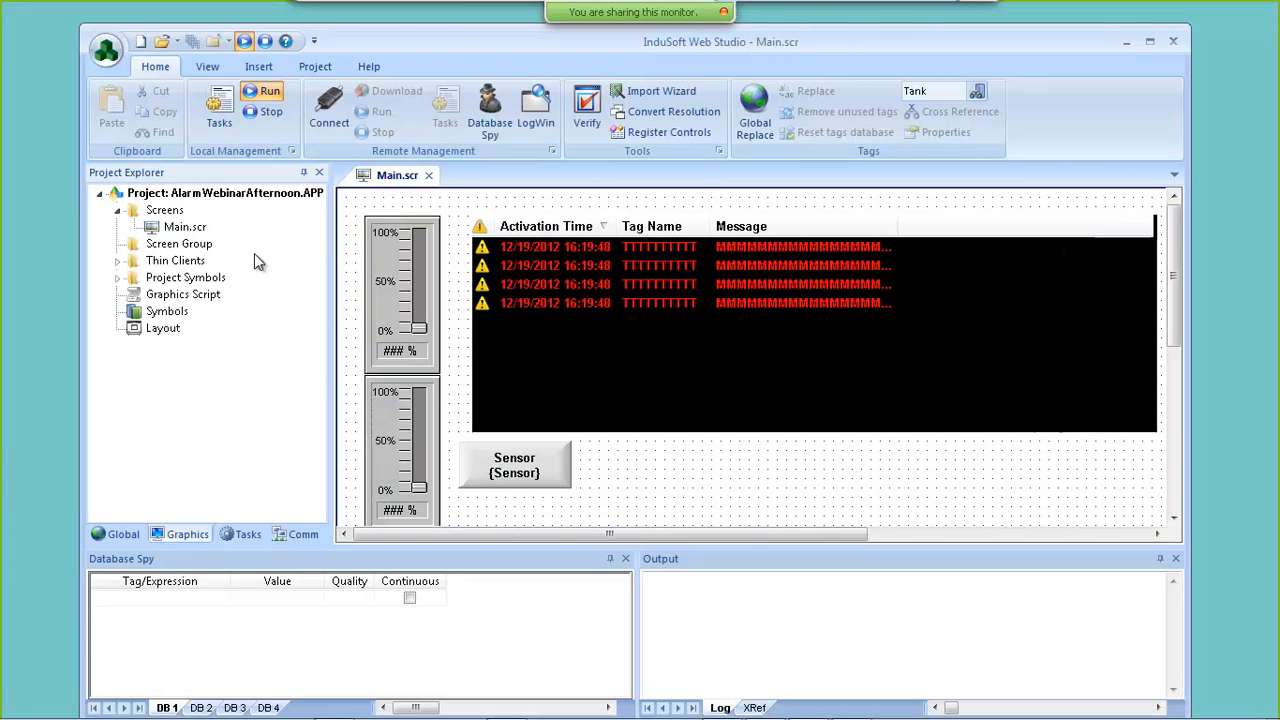
{"action": "double_click", "coordinate": [592, 358]}
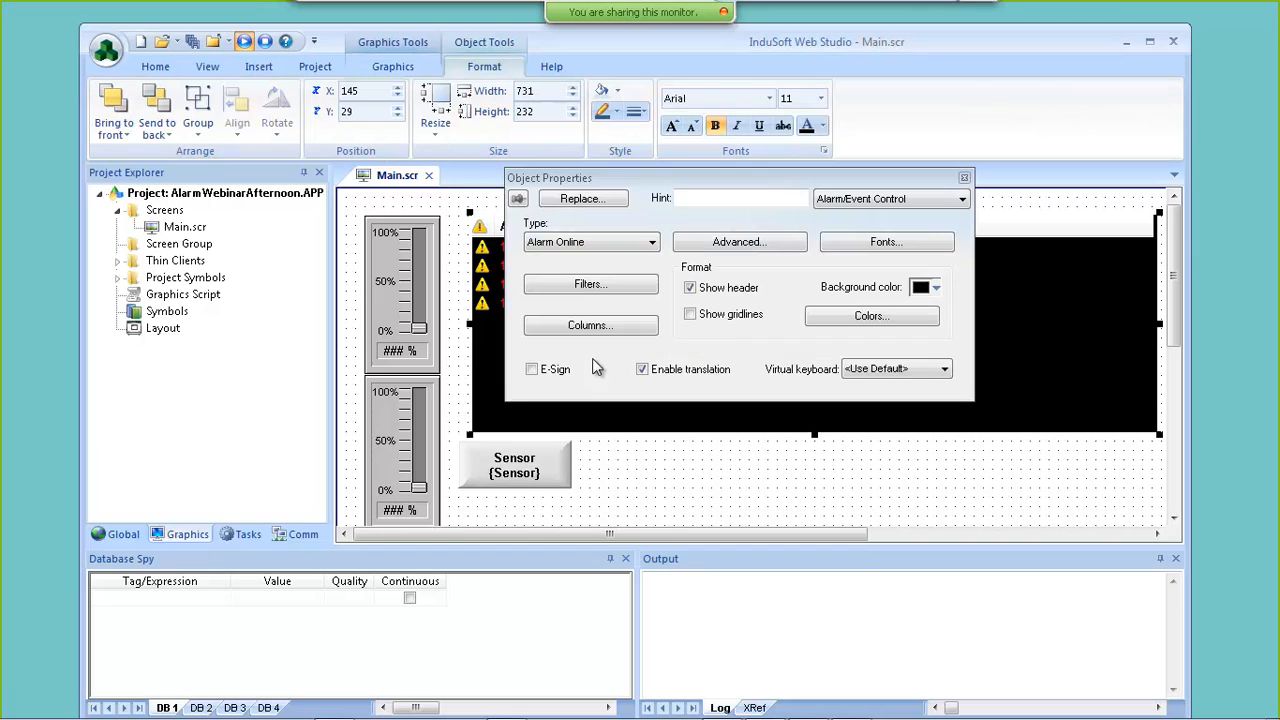
{"action": "left_click_drag", "start_coordinate": [712, 186], "coordinate": [815, 210]}
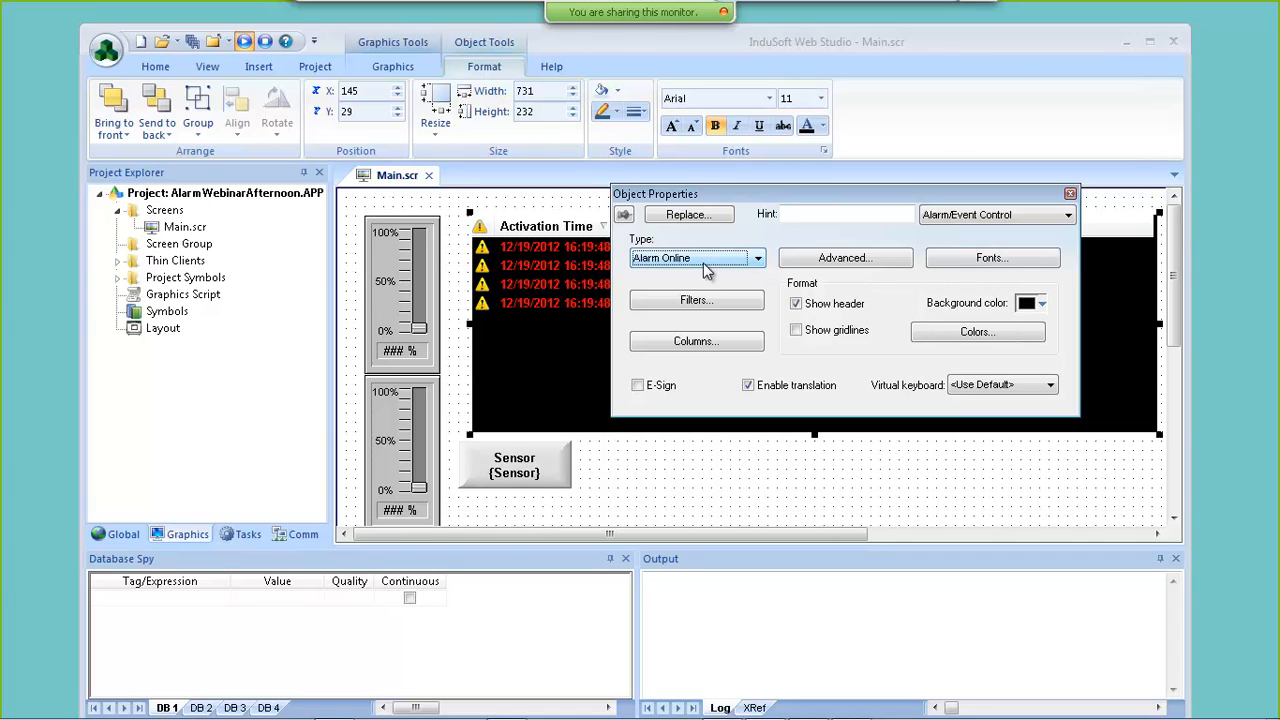
{"action": "left_click", "coordinate": [702, 304]}
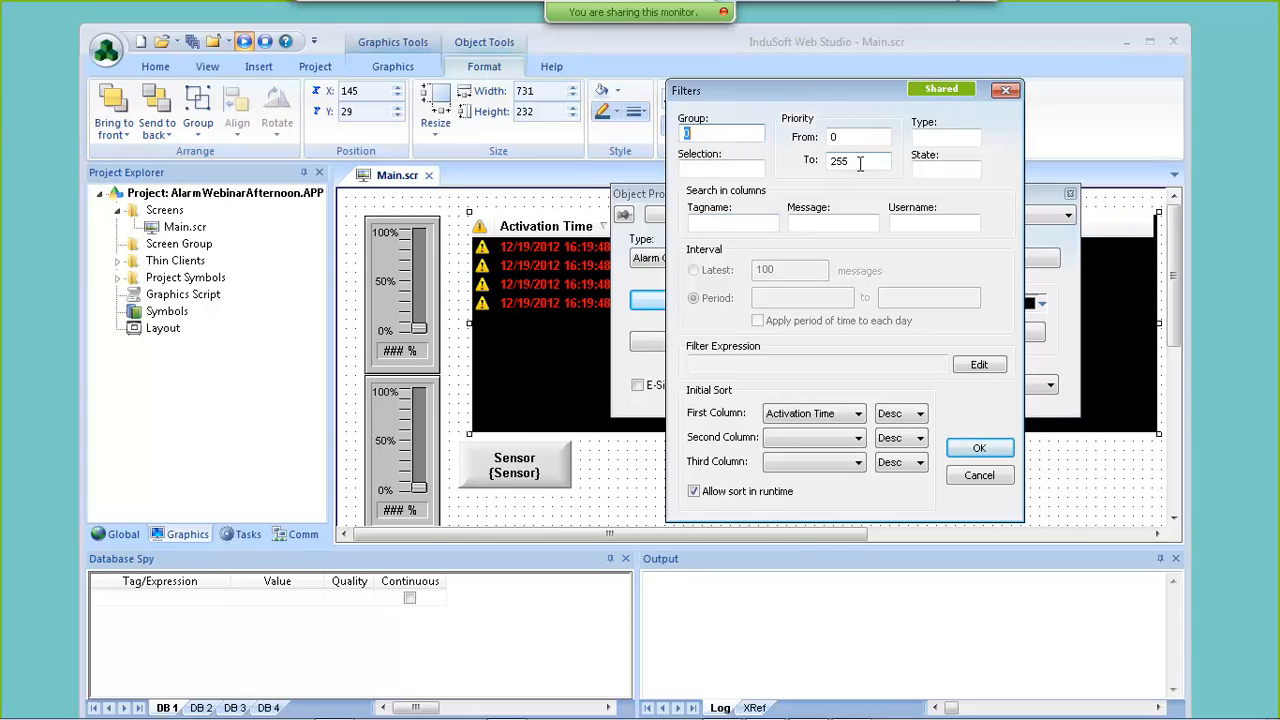
{"action": "left_click", "coordinate": [829, 163]}
{"action": "type", "text": "1"}
{"action": "left_click", "coordinate": [815, 224]}
{"action": "left_click_drag", "start_coordinate": [815, 105], "coordinate": [801, 100]}
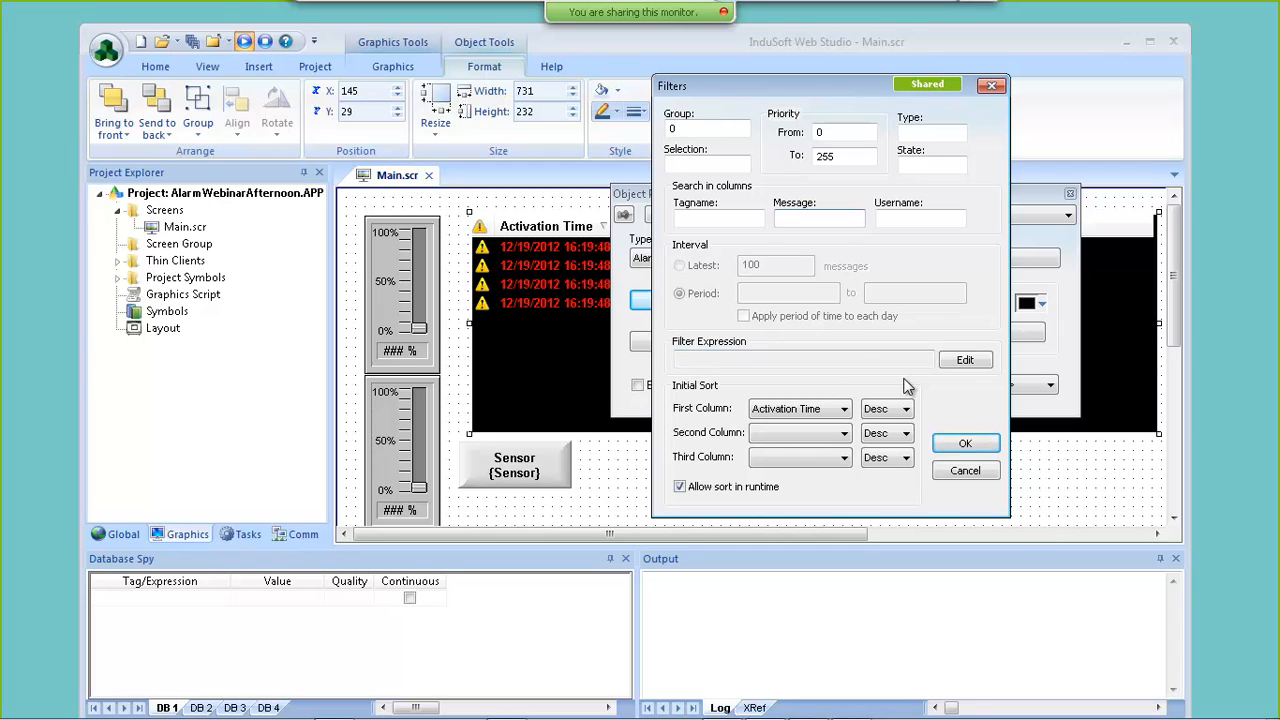
- Look at the alarm control's filter expression editor, then dismiss it and the filter settings without saving changes
{"action": "left_click", "coordinate": [965, 362]}
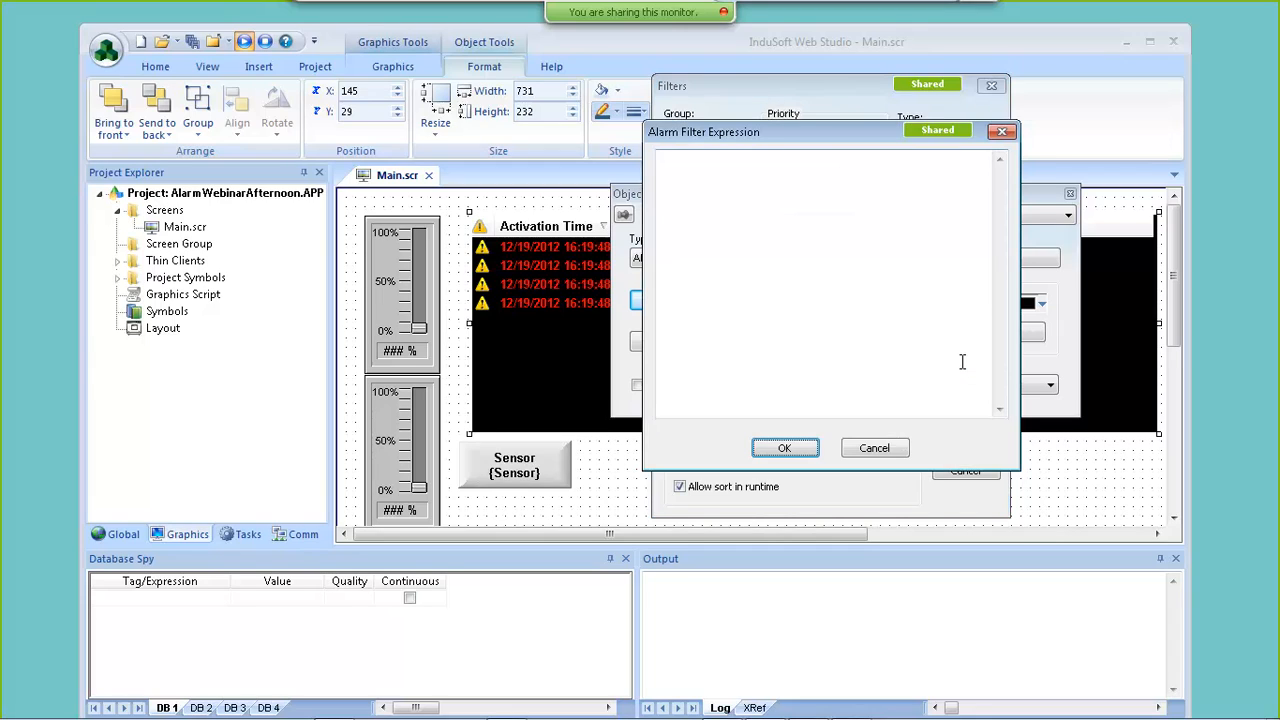
{"action": "left_click", "coordinate": [874, 449]}
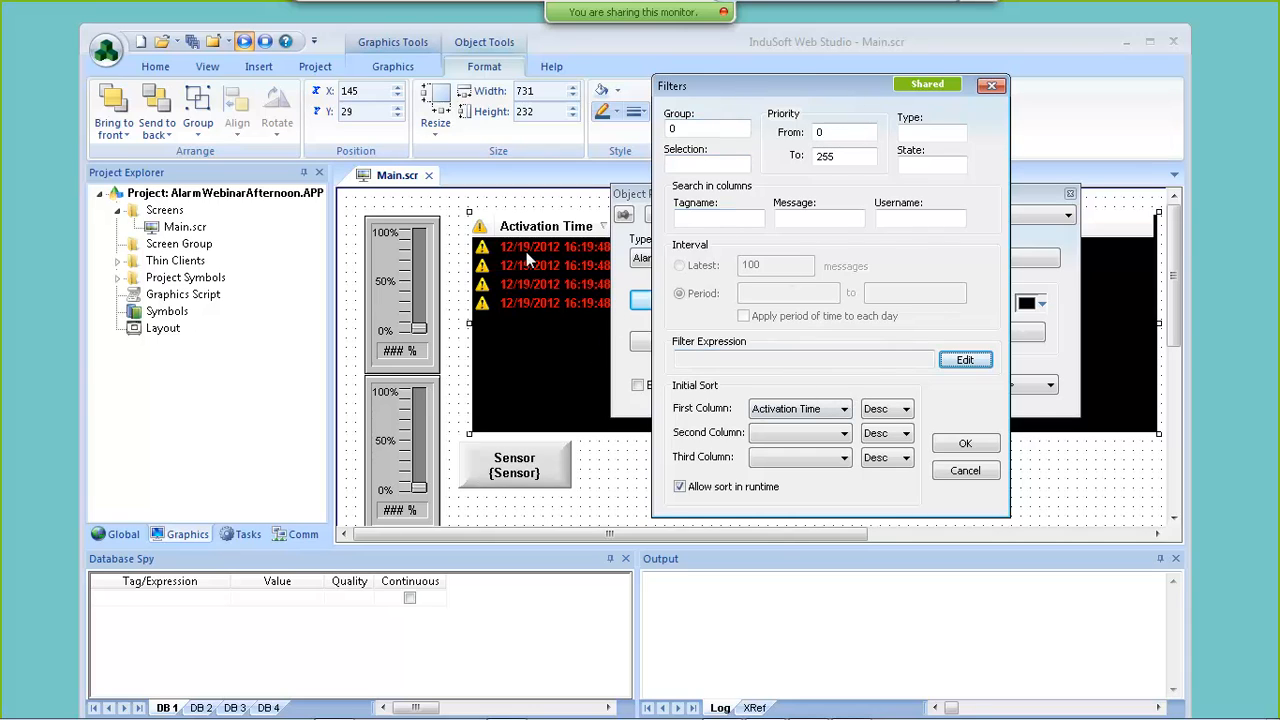
{"action": "double_click", "coordinate": [816, 131]}
{"action": "key", "text": "BackSpace"}
{"action": "key", "text": "Escape"}
{"action": "left_click", "coordinate": [696, 300]}
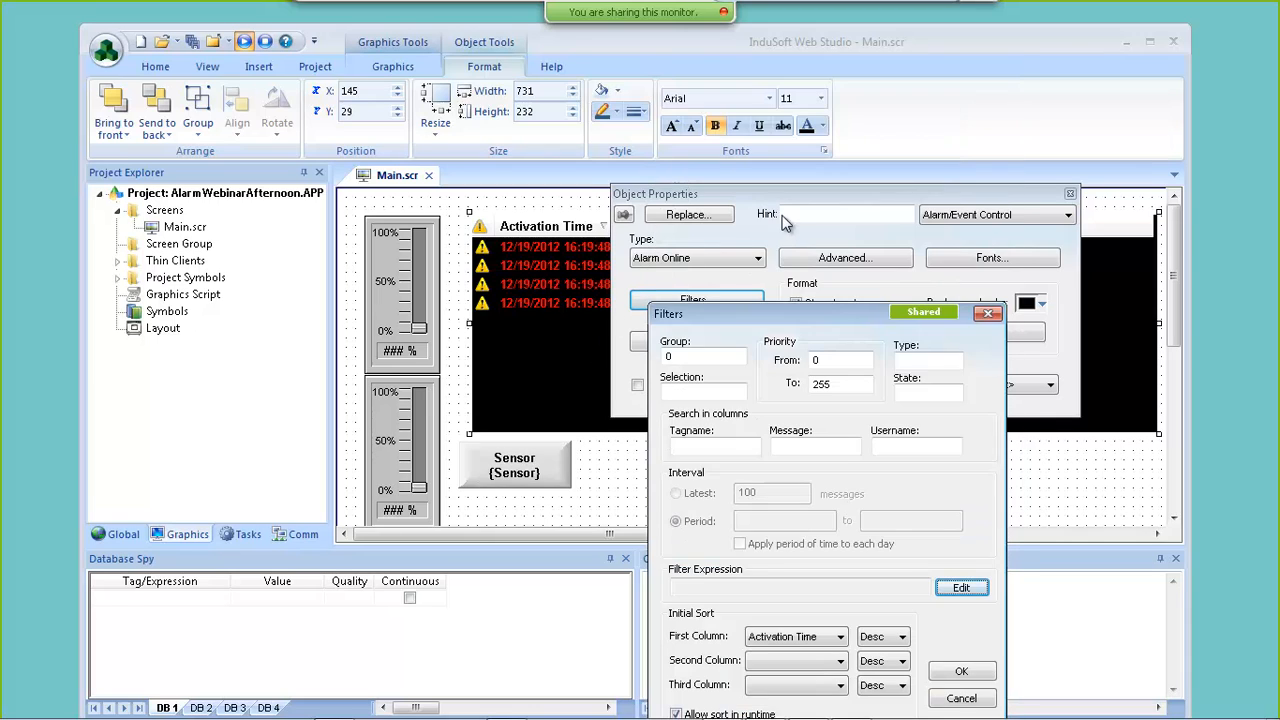
{"action": "left_click", "coordinate": [960, 698]}
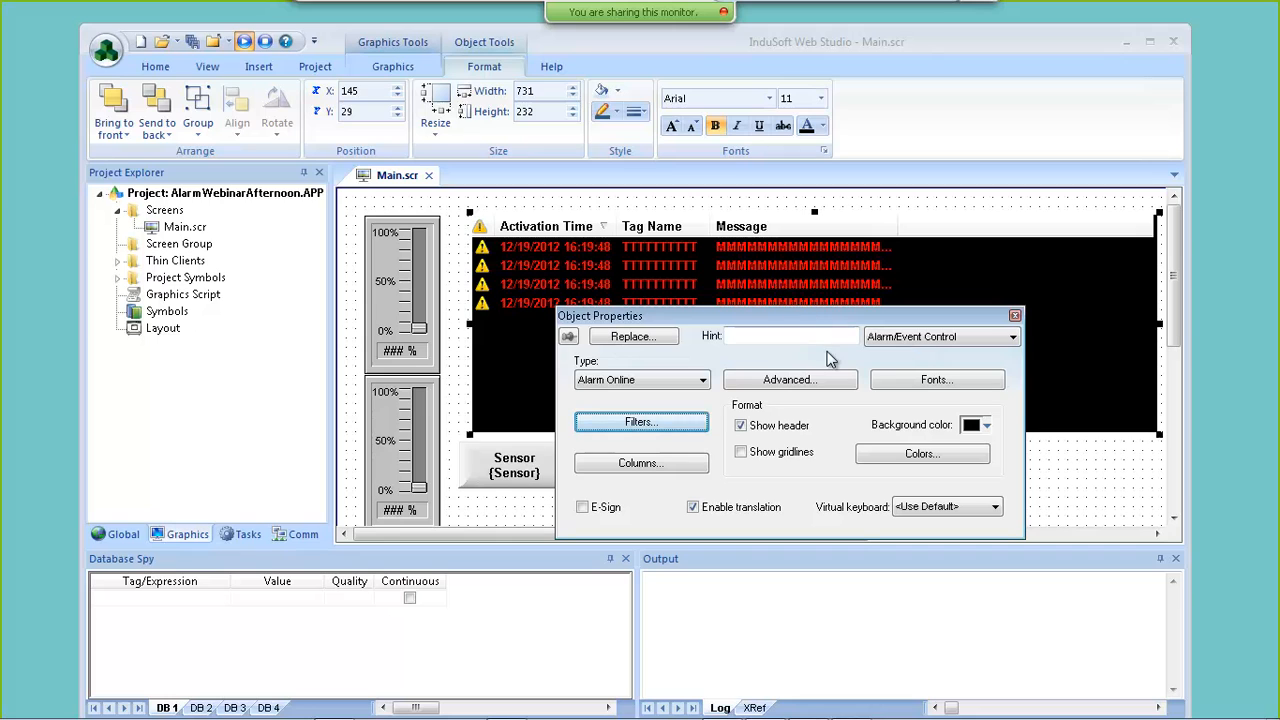
- Open the Technical Reference and look up the Alarm/Event Control object topic under Alarms, Events, and Trends
{"action": "left_click", "coordinate": [551, 66]}
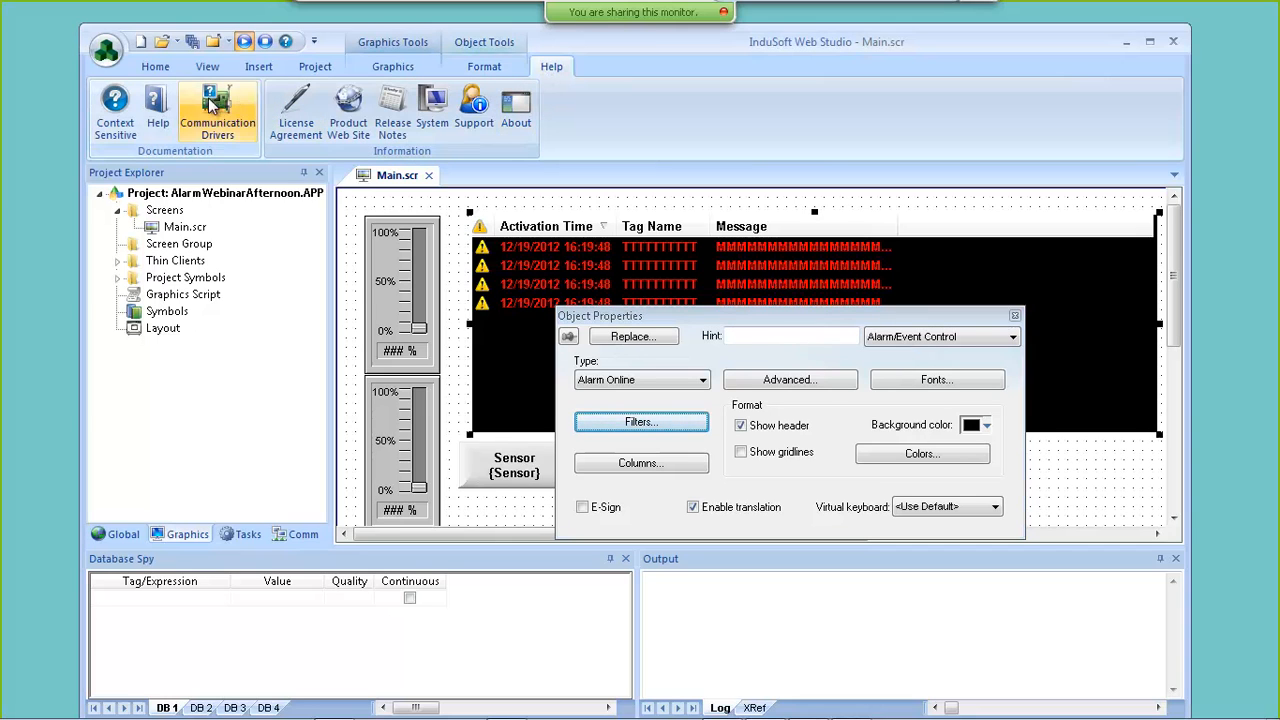
{"action": "left_click", "coordinate": [210, 118]}
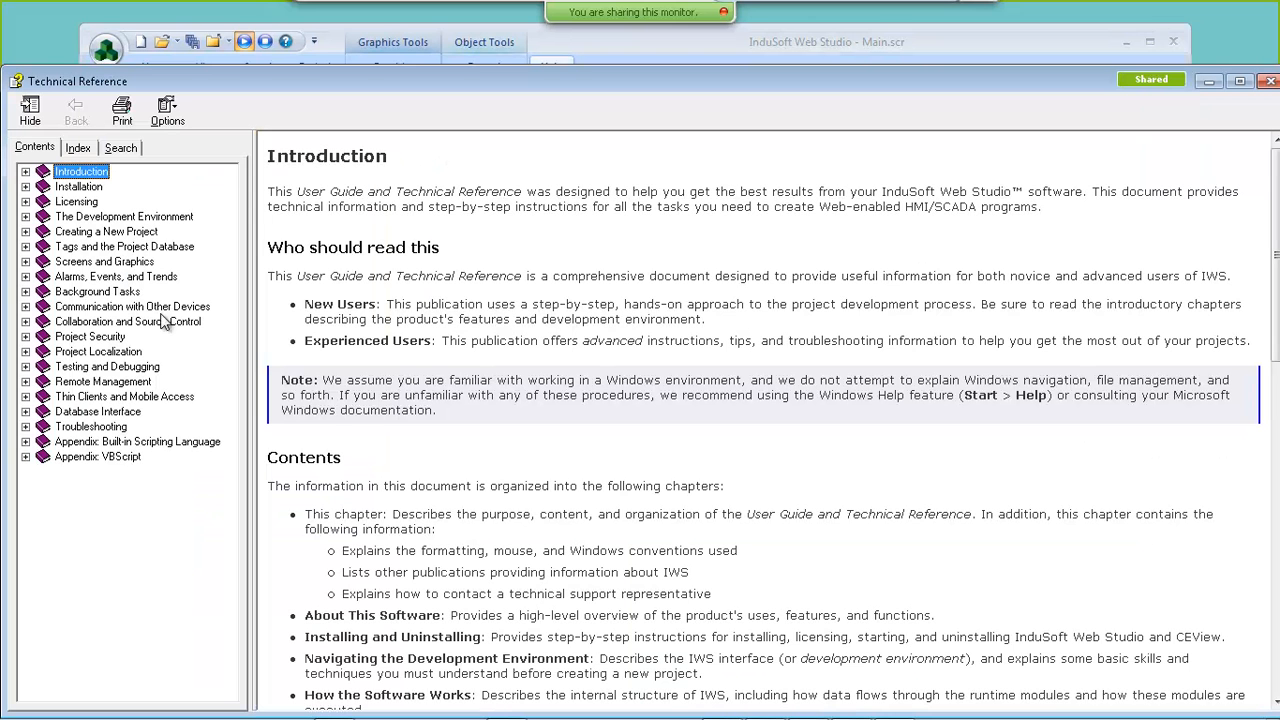
{"action": "left_click", "coordinate": [25, 276]}
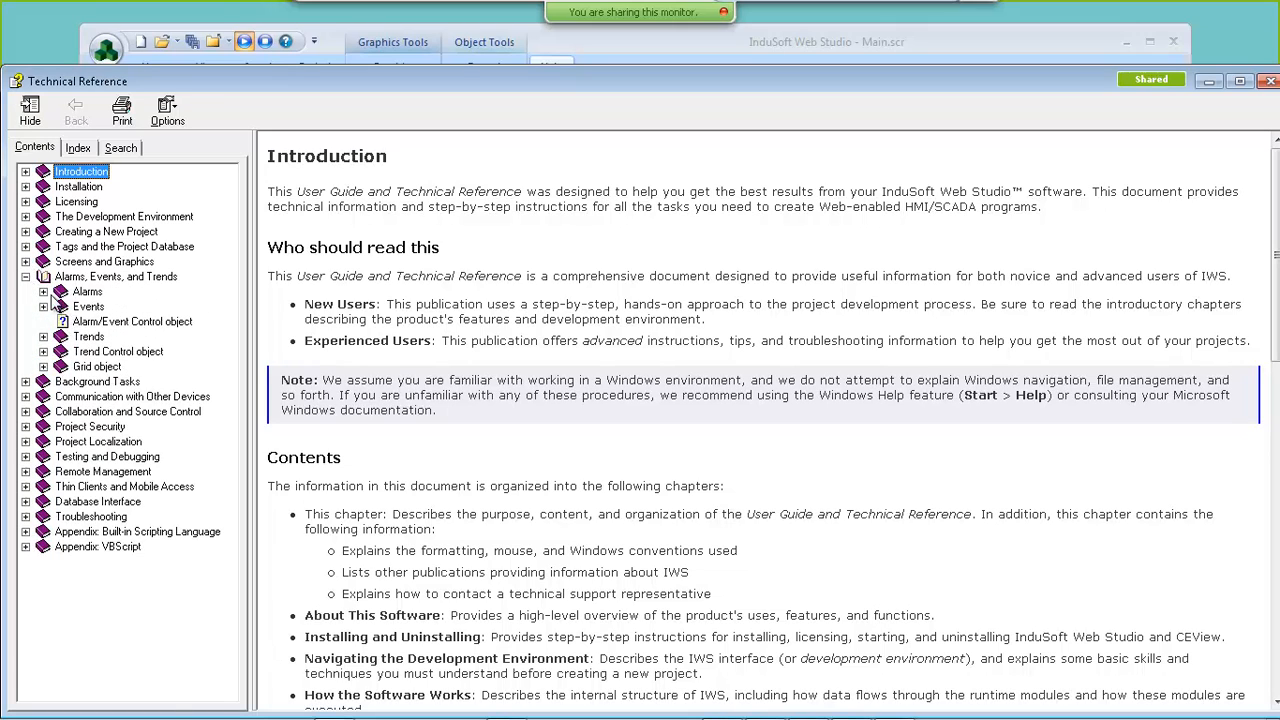
{"action": "left_click", "coordinate": [43, 291]}
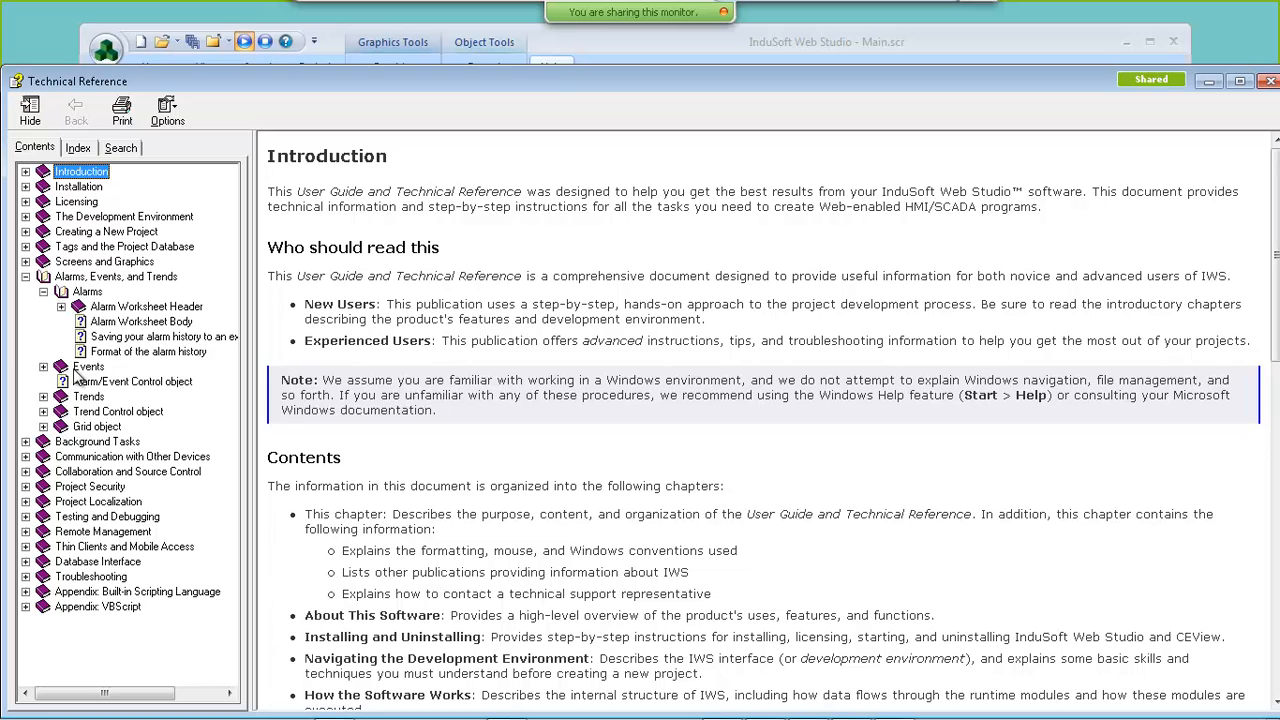
{"action": "left_click", "coordinate": [115, 306]}
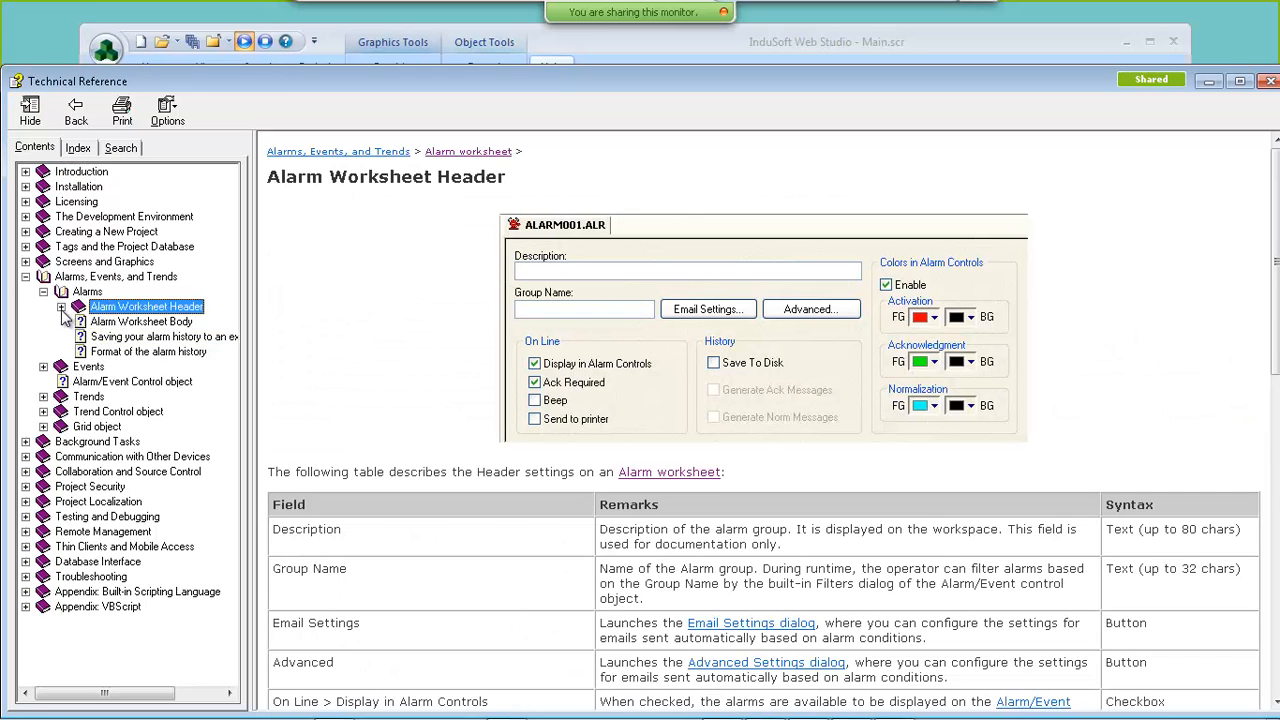
{"action": "left_click", "coordinate": [112, 351]}
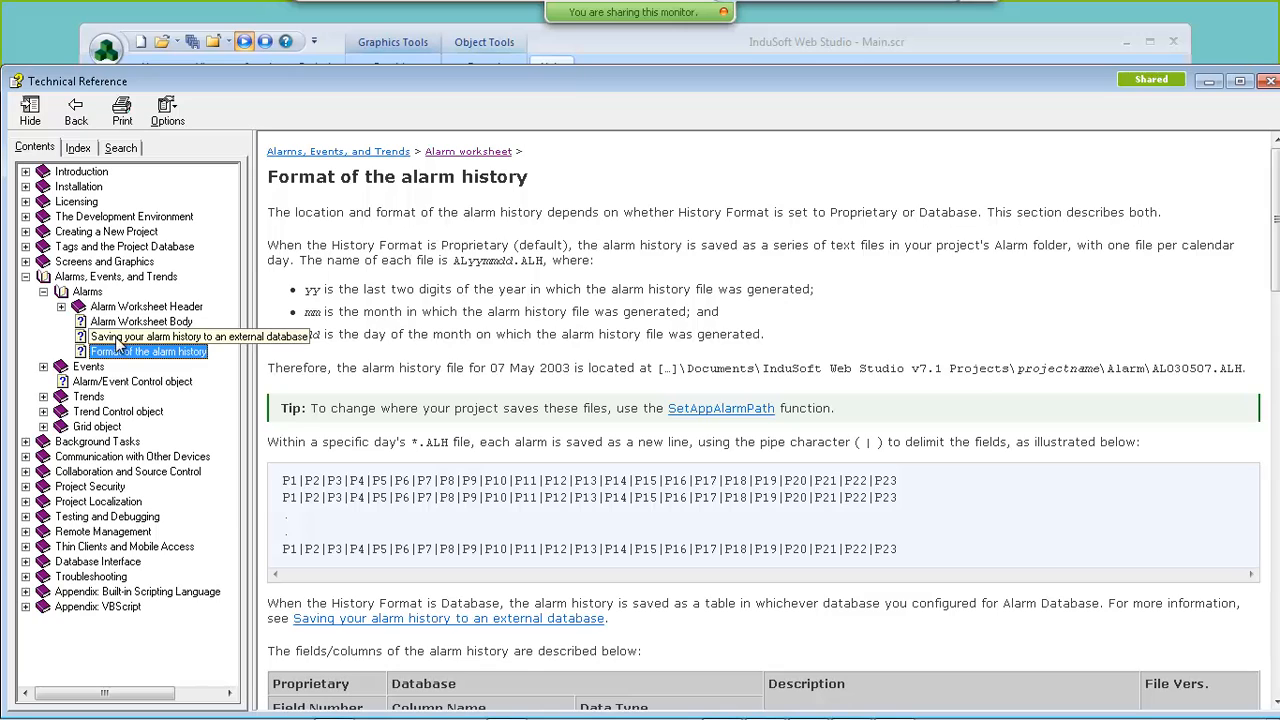
{"action": "left_click", "coordinate": [90, 383]}
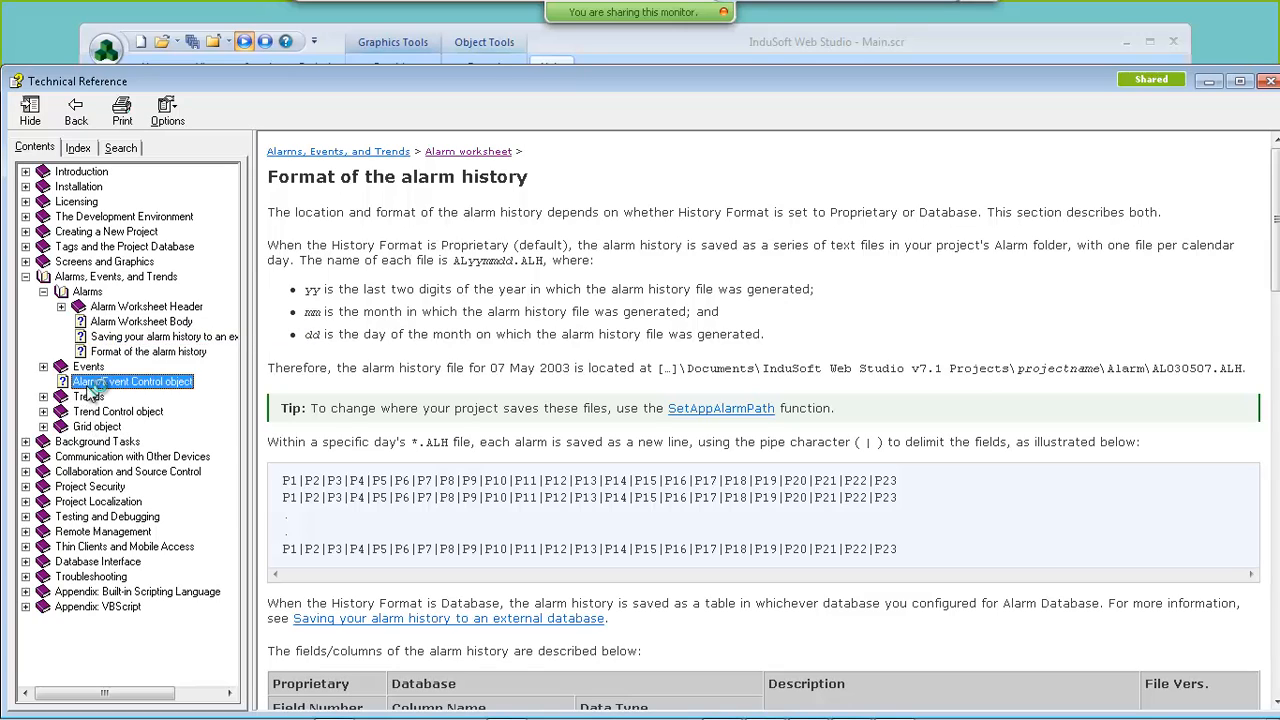
- Read the filter field descriptions and the basic filter expression syntax, checking the column names on the Main screen's alarm control
{"action": "scroll", "coordinate": [405, 450], "scroll_direction": "down", "scroll_amount": 15}
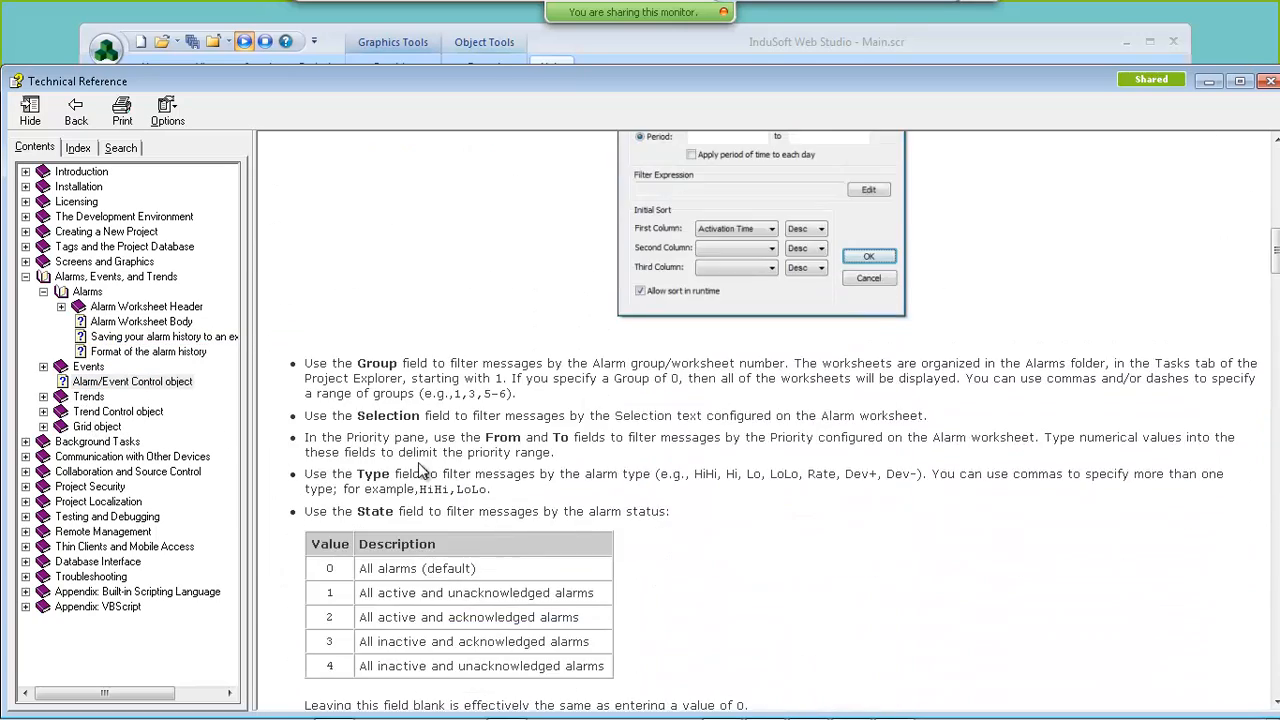
{"action": "scroll", "coordinate": [420, 470], "scroll_direction": "down", "scroll_amount": 10}
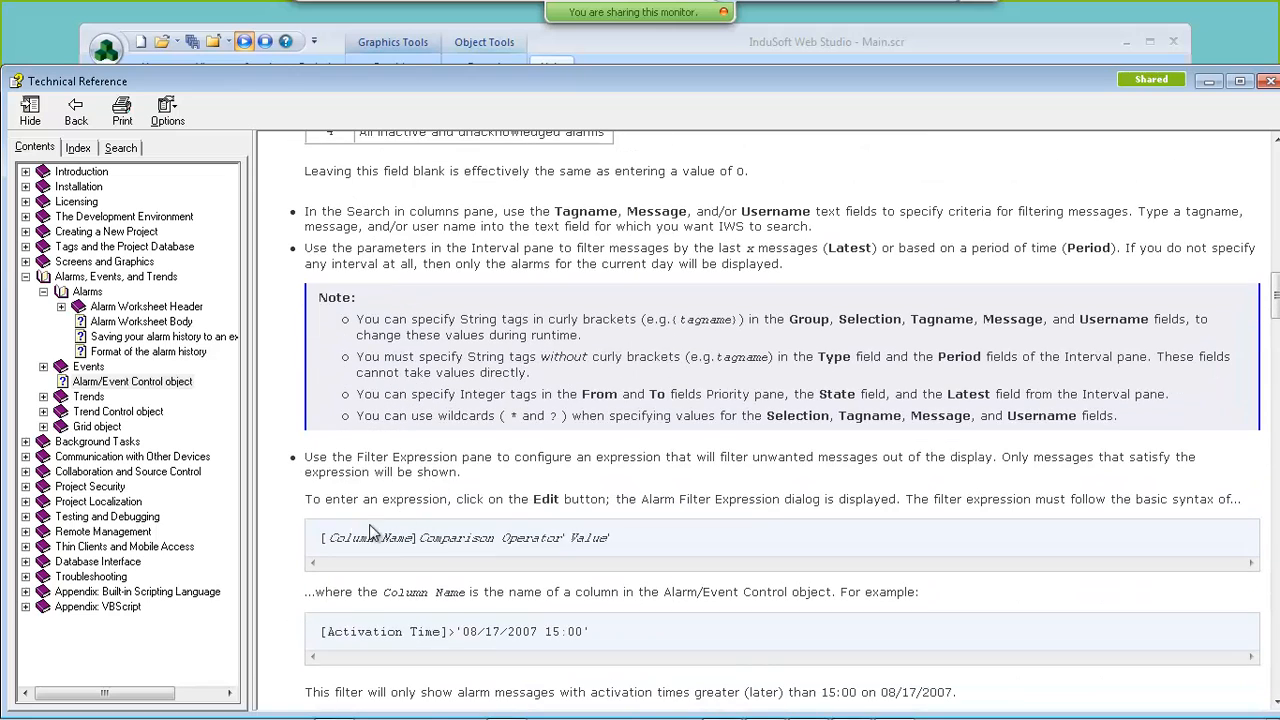
{"action": "scroll", "coordinate": [388, 540], "scroll_direction": "down", "scroll_amount": 2}
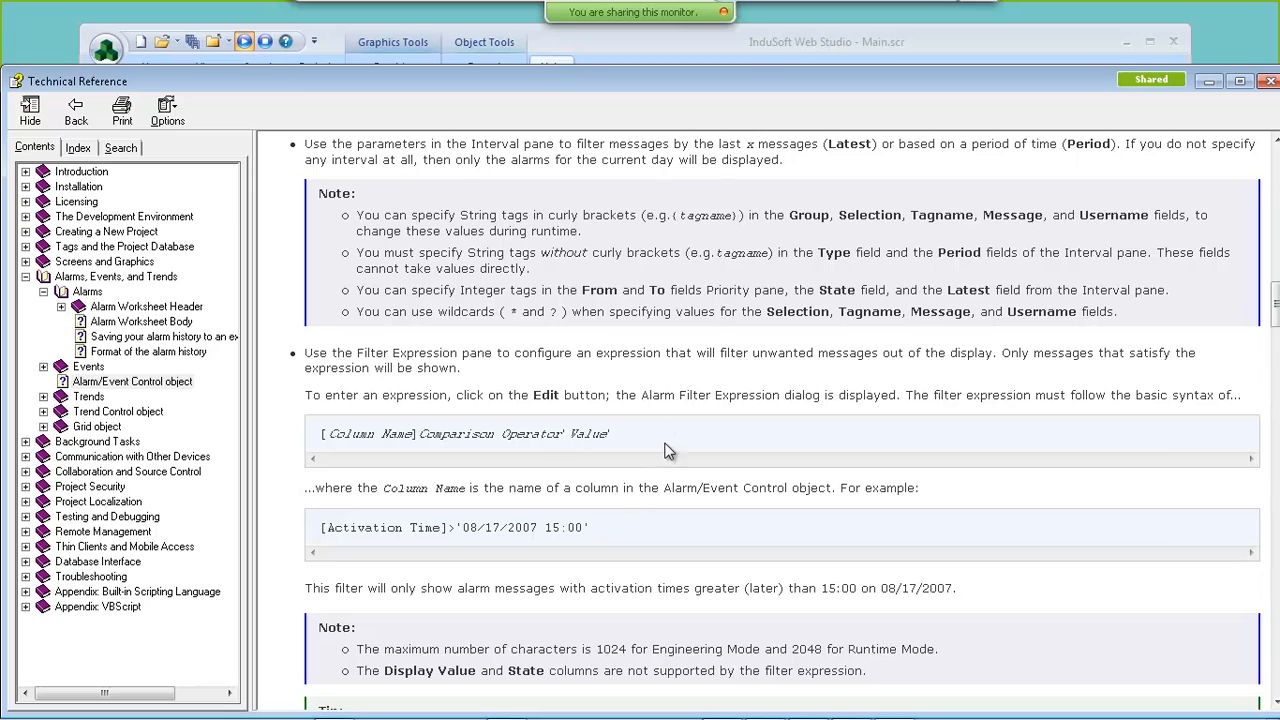
{"action": "left_click", "coordinate": [559, 36]}
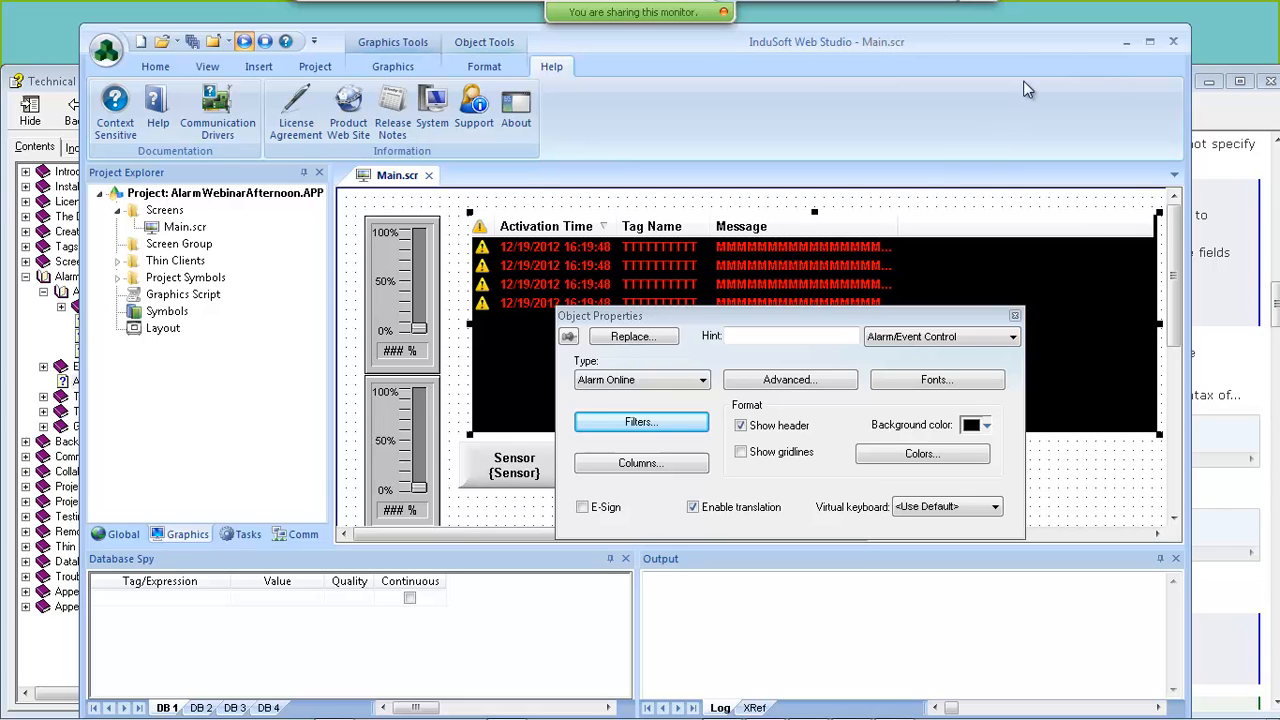
{"action": "left_click", "coordinate": [1235, 348]}
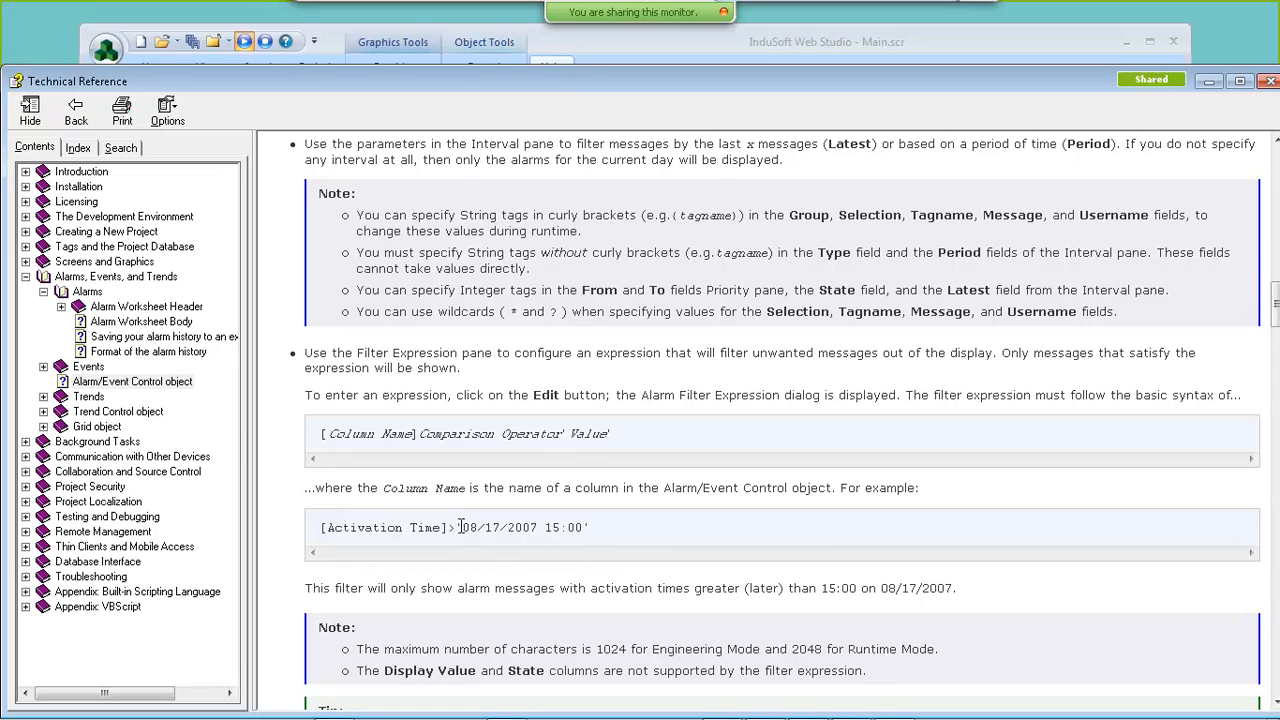
- Read the filter expression tips on logic operators, wildcards and string tags plus the initial sort notes, then close the Technical Reference
{"action": "scroll", "coordinate": [501, 568], "scroll_direction": "down", "scroll_amount": 3}
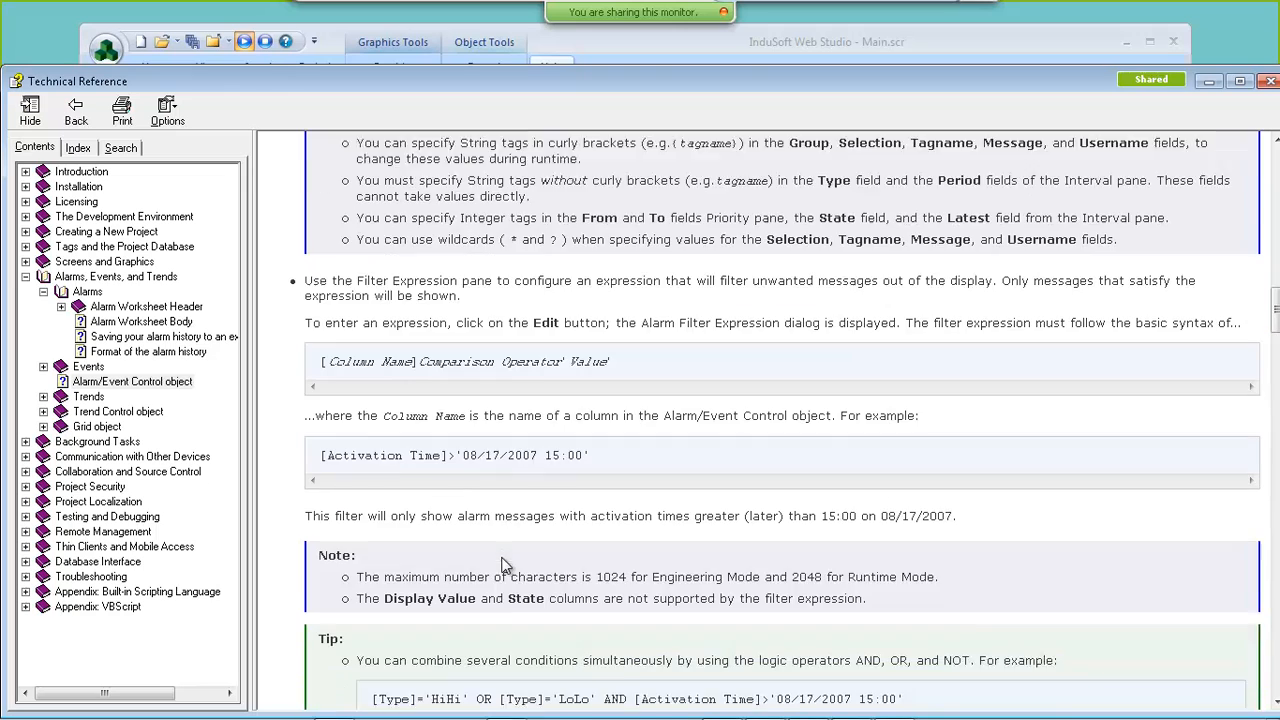
{"action": "scroll", "coordinate": [501, 568], "scroll_direction": "down", "scroll_amount": 3}
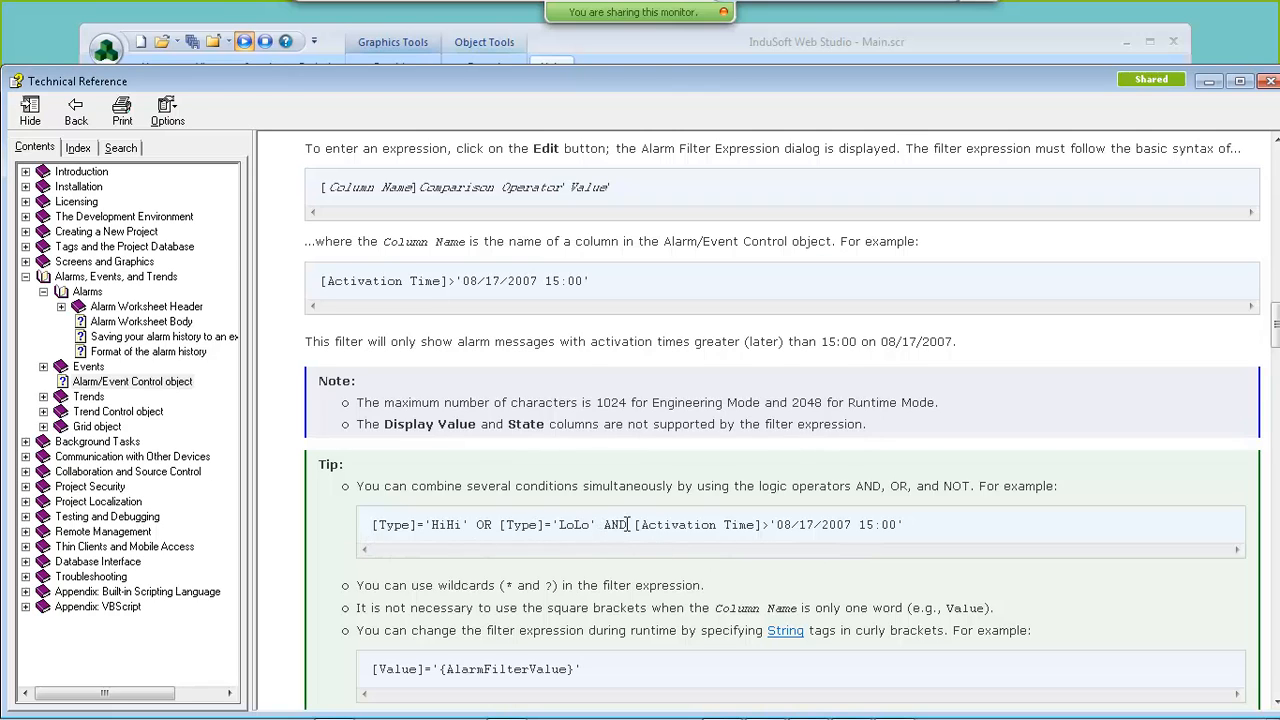
{"action": "scroll", "coordinate": [594, 550], "scroll_direction": "down", "scroll_amount": 1}
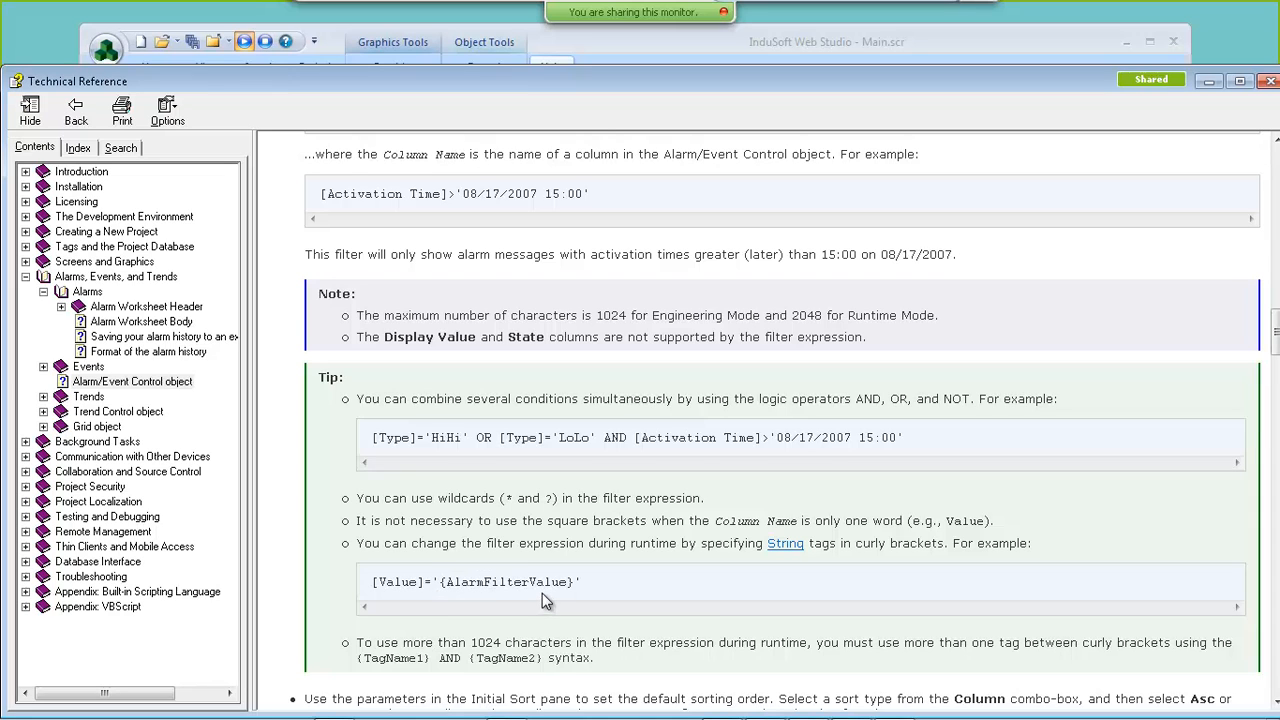
{"action": "scroll", "coordinate": [539, 591], "scroll_direction": "down", "scroll_amount": 5}
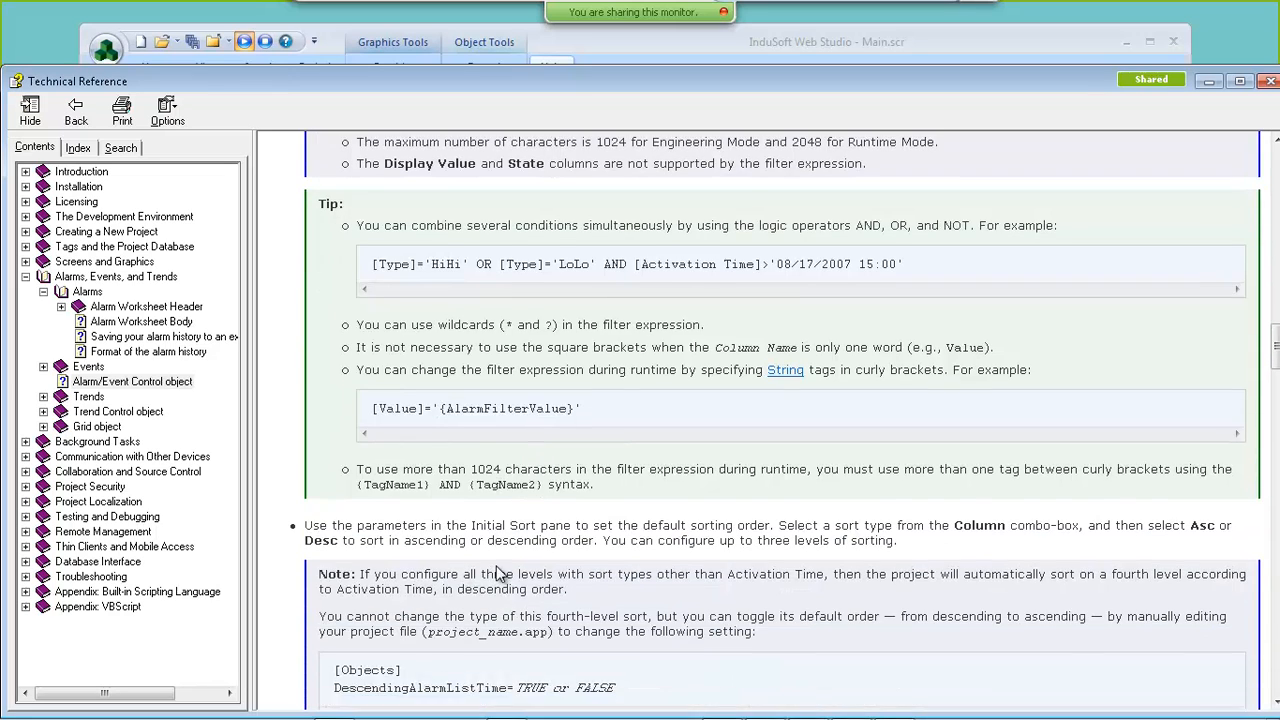
{"action": "scroll", "coordinate": [498, 572], "scroll_direction": "down", "scroll_amount": 6}
{"action": "scroll", "coordinate": [491, 565], "scroll_direction": "up", "scroll_amount": 10}
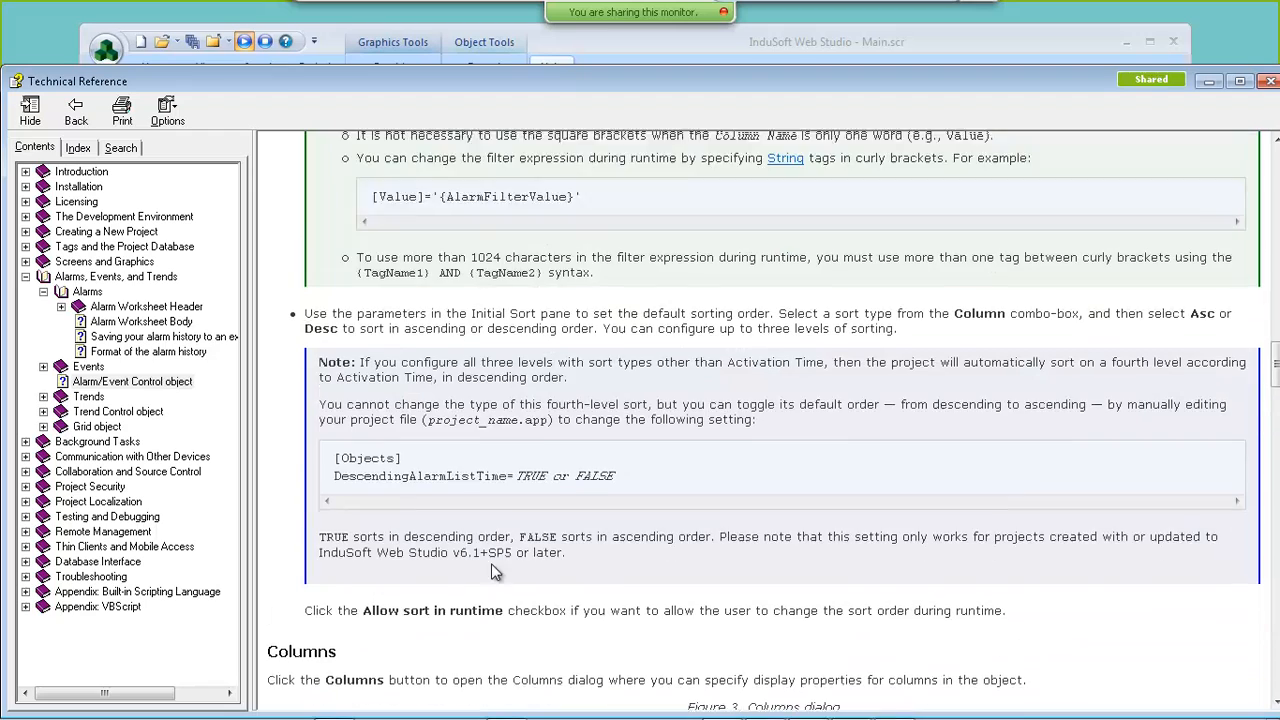
{"action": "scroll", "coordinate": [489, 568], "scroll_direction": "up", "scroll_amount": 7}
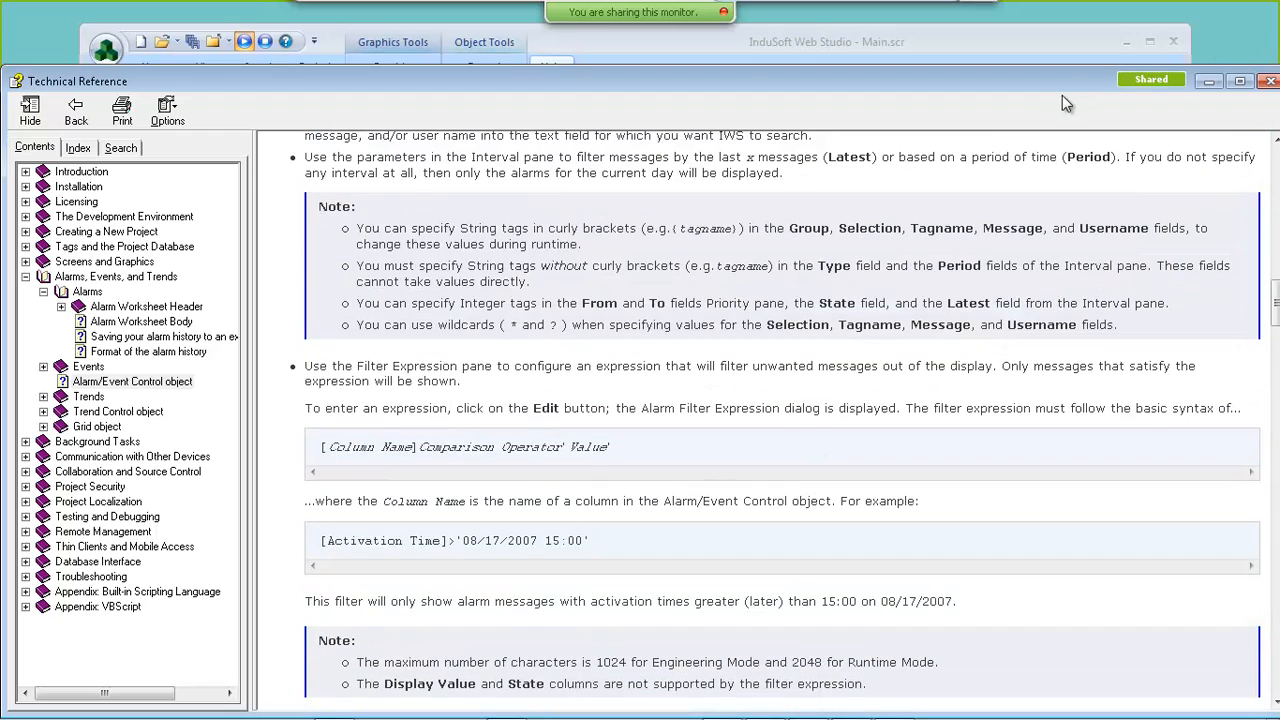
{"action": "left_click", "coordinate": [1270, 80]}
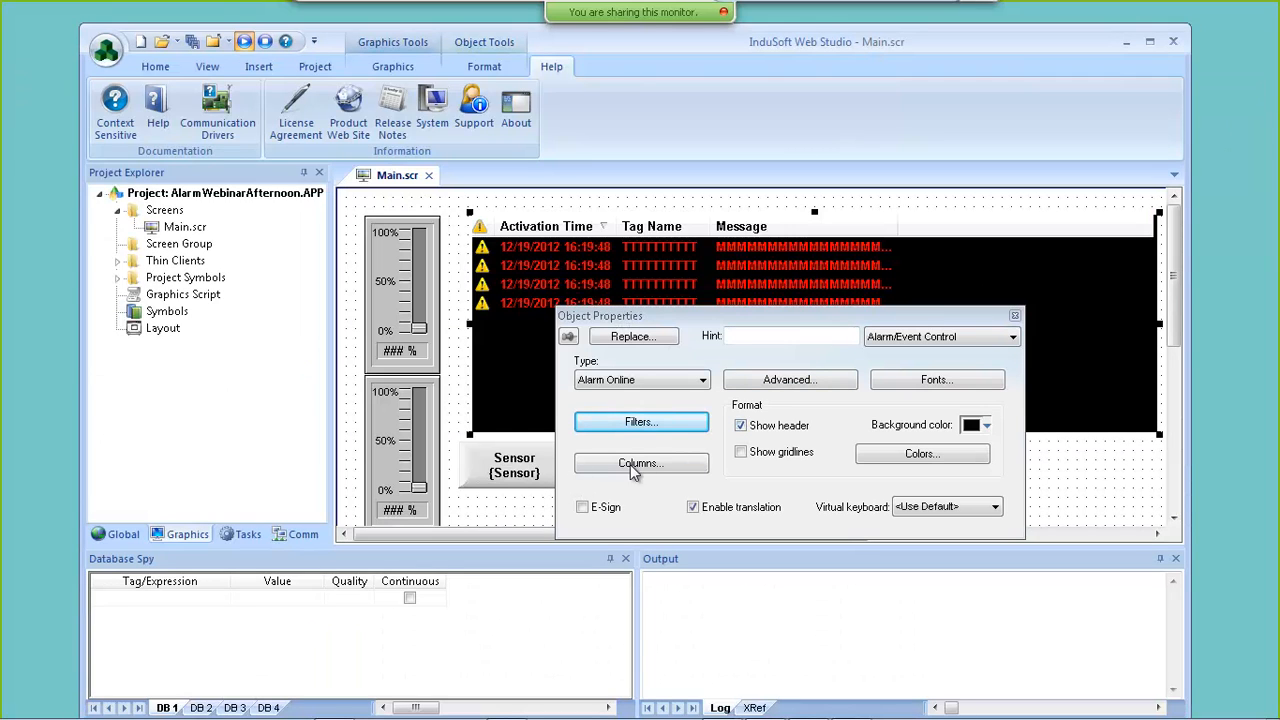
- Close the alarm control's properties and open the Alarms Afternoon Webinar alarm worksheet
{"action": "left_click", "coordinate": [1015, 317]}
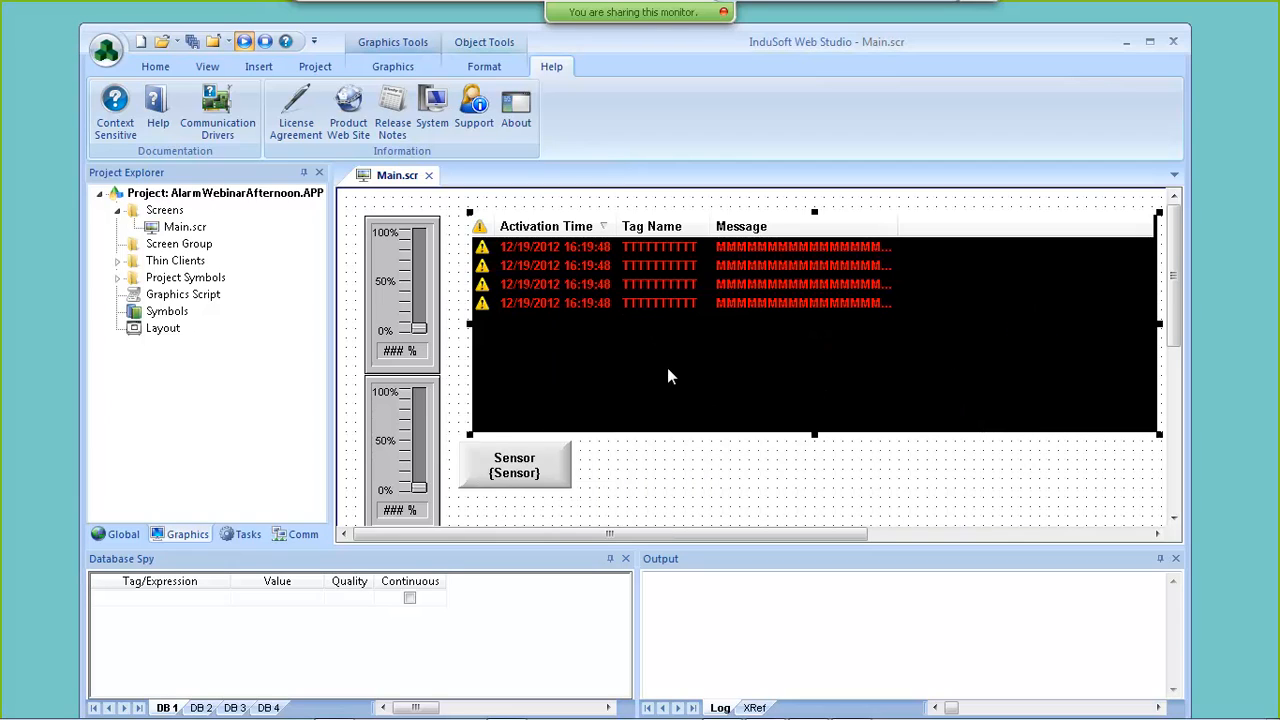
{"action": "left_click", "coordinate": [246, 538]}
{"action": "left_click", "coordinate": [118, 211]}
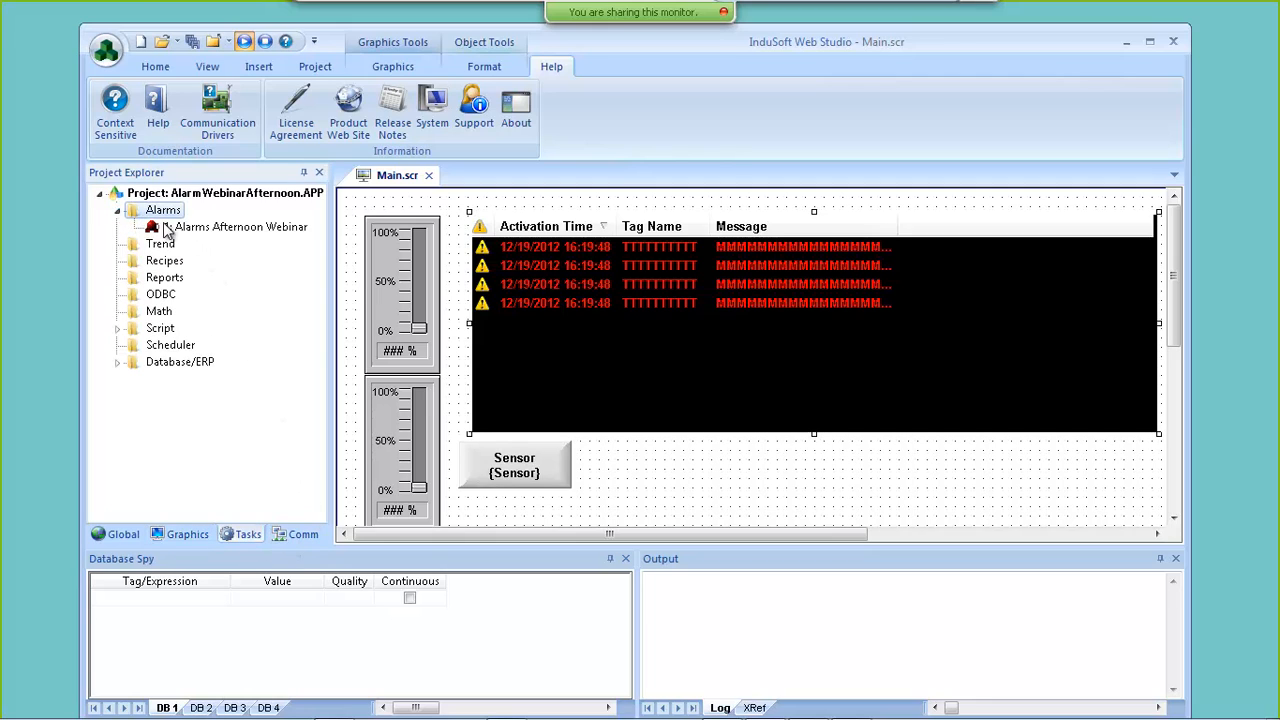
{"action": "double_click", "coordinate": [209, 228]}
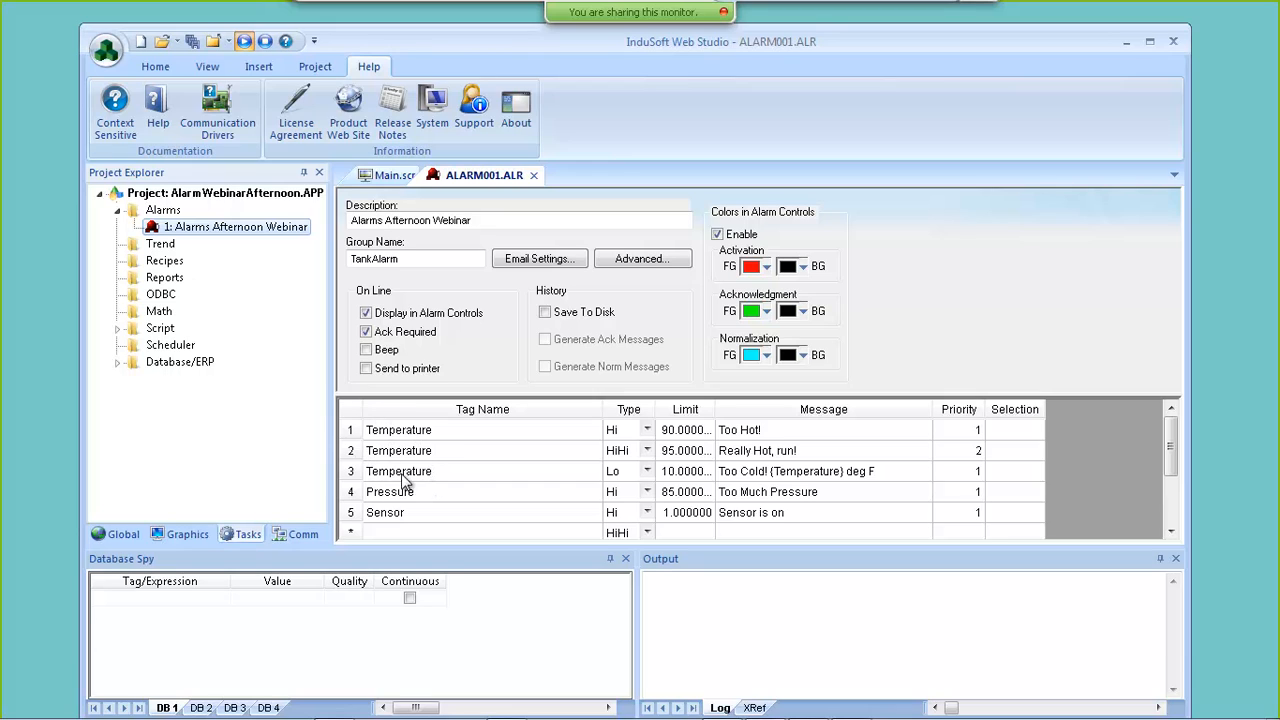
- Add the Temperature tag to the Database Spy watch list and select its value
{"action": "left_click", "coordinate": [157, 599]}
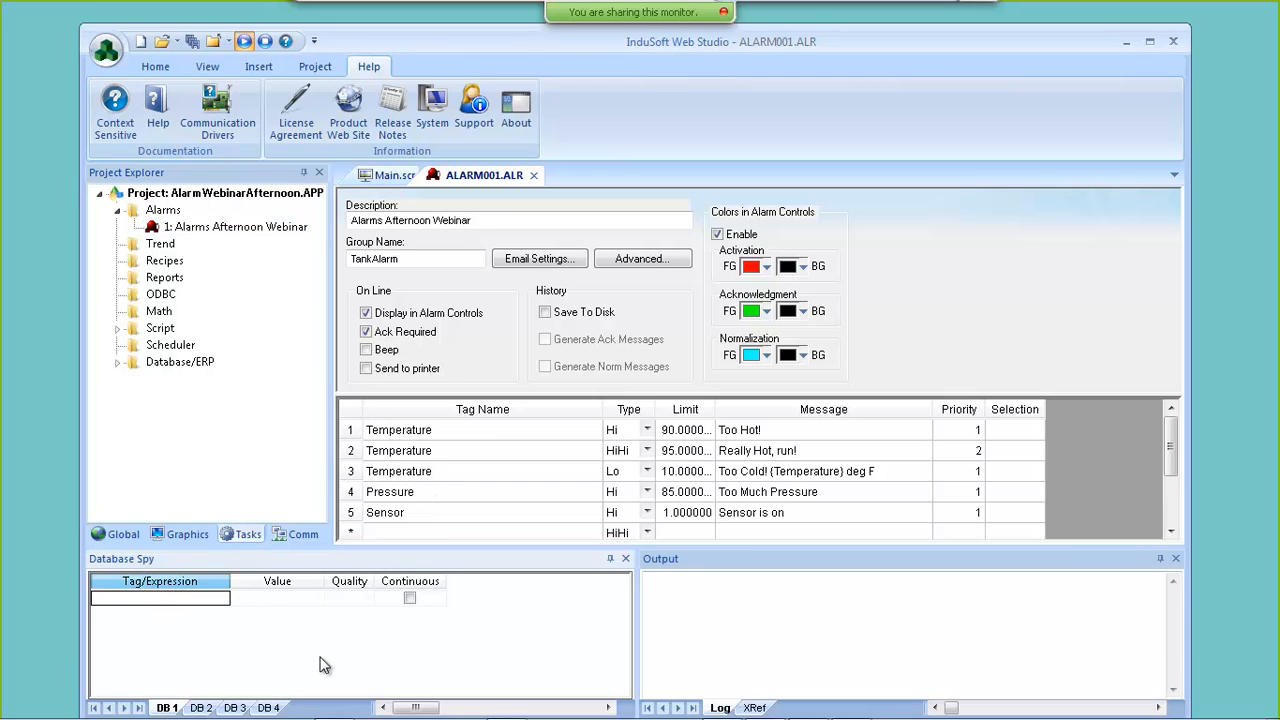
{"action": "type", "text": "Te"}
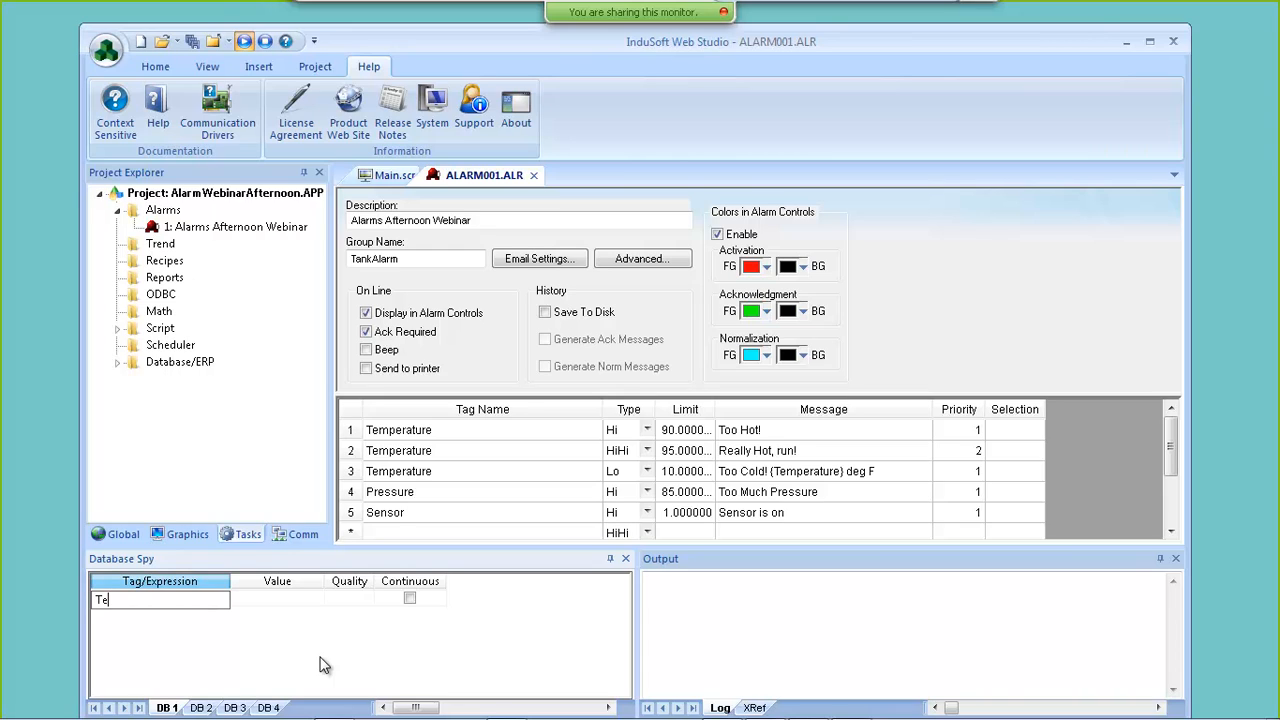
{"action": "type", "text": "mperature"}
{"action": "key", "text": "Return"}
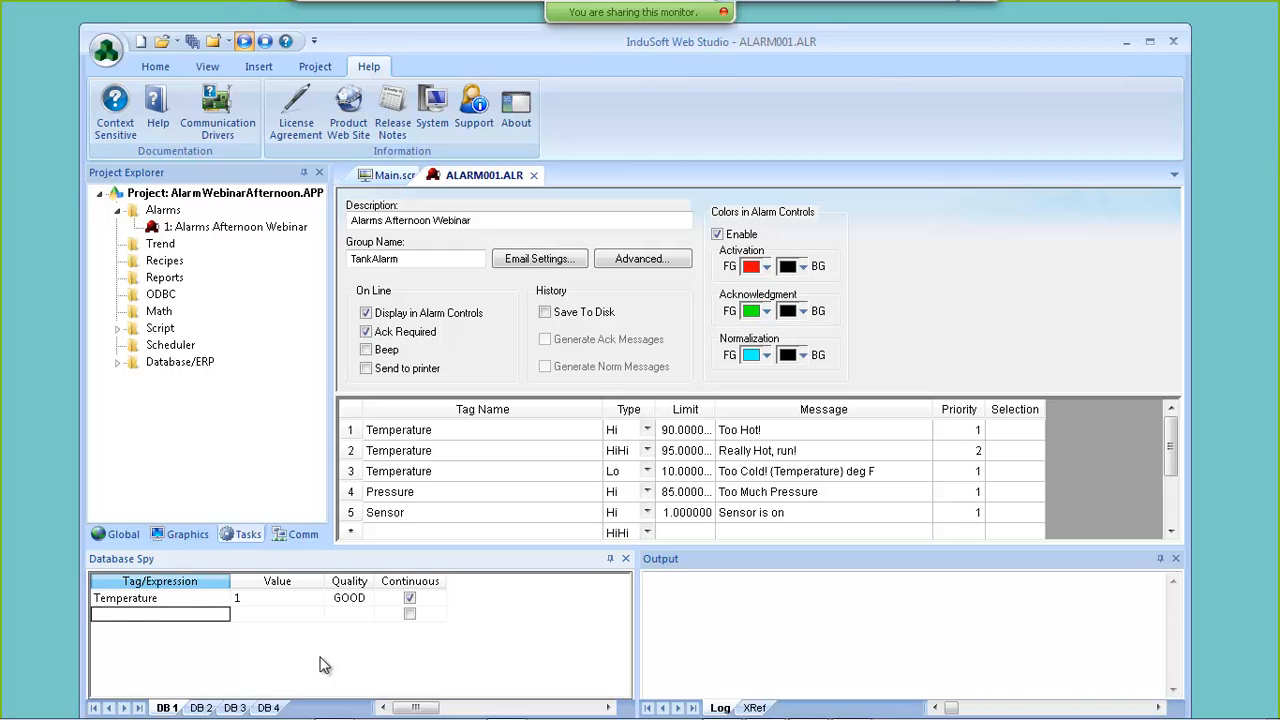
{"action": "left_click", "coordinate": [264, 600]}
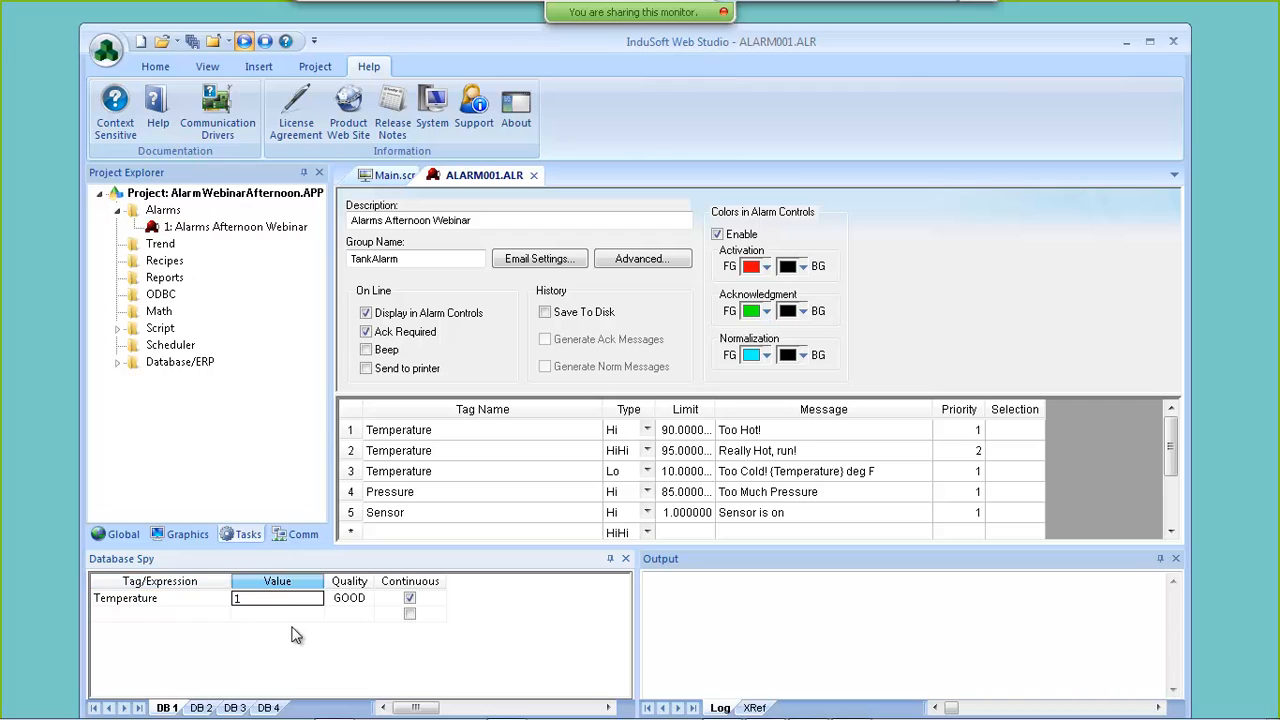
- Raise the temperature slider to 54 % on the running Main screen and check the Temperature value back in the Database Spy
{"action": "left_click", "coordinate": [242, 41]}
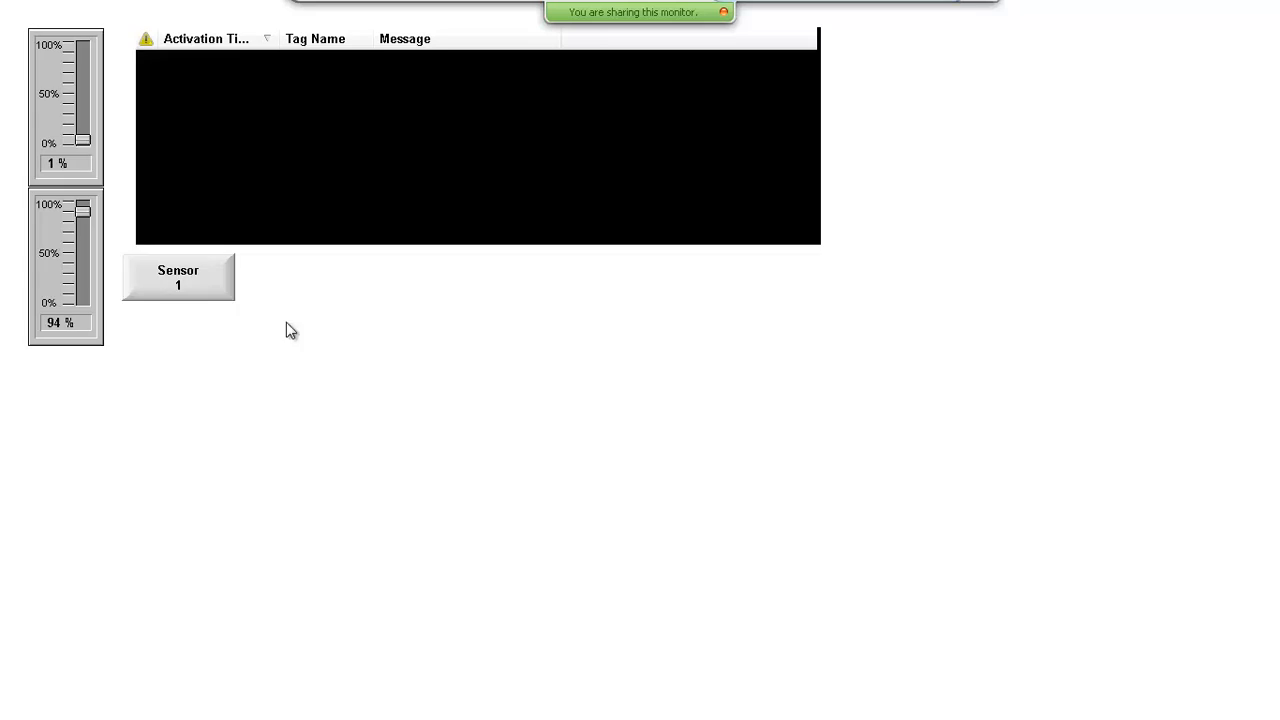
{"action": "left_click_drag", "start_coordinate": [83, 140], "coordinate": [83, 90]}
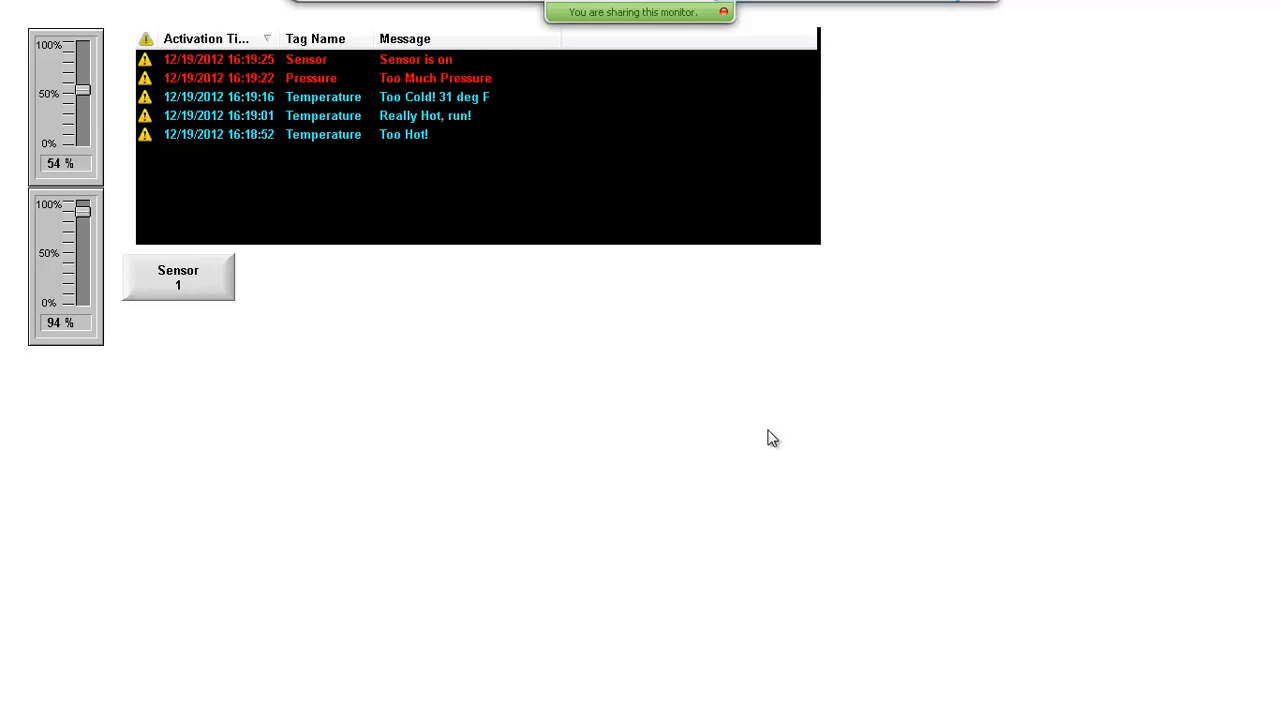
{"action": "key", "text": "alt+Tab"}
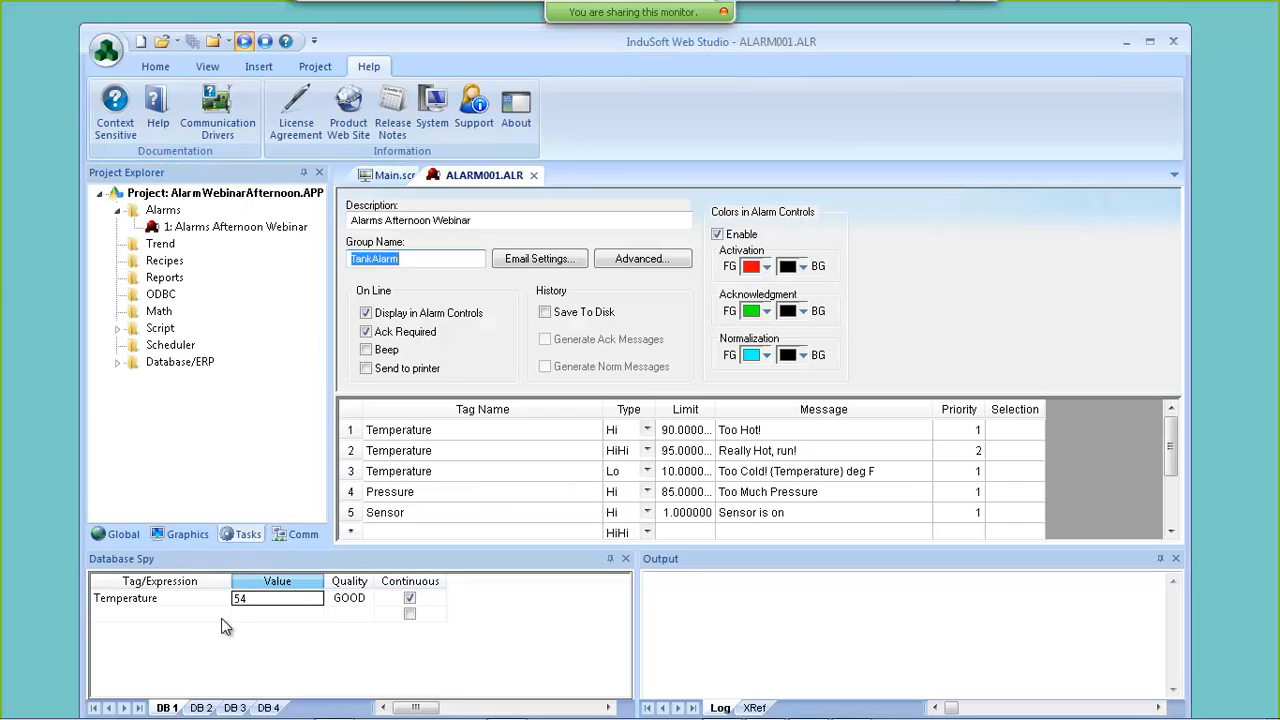
{"action": "left_click", "coordinate": [240, 599]}
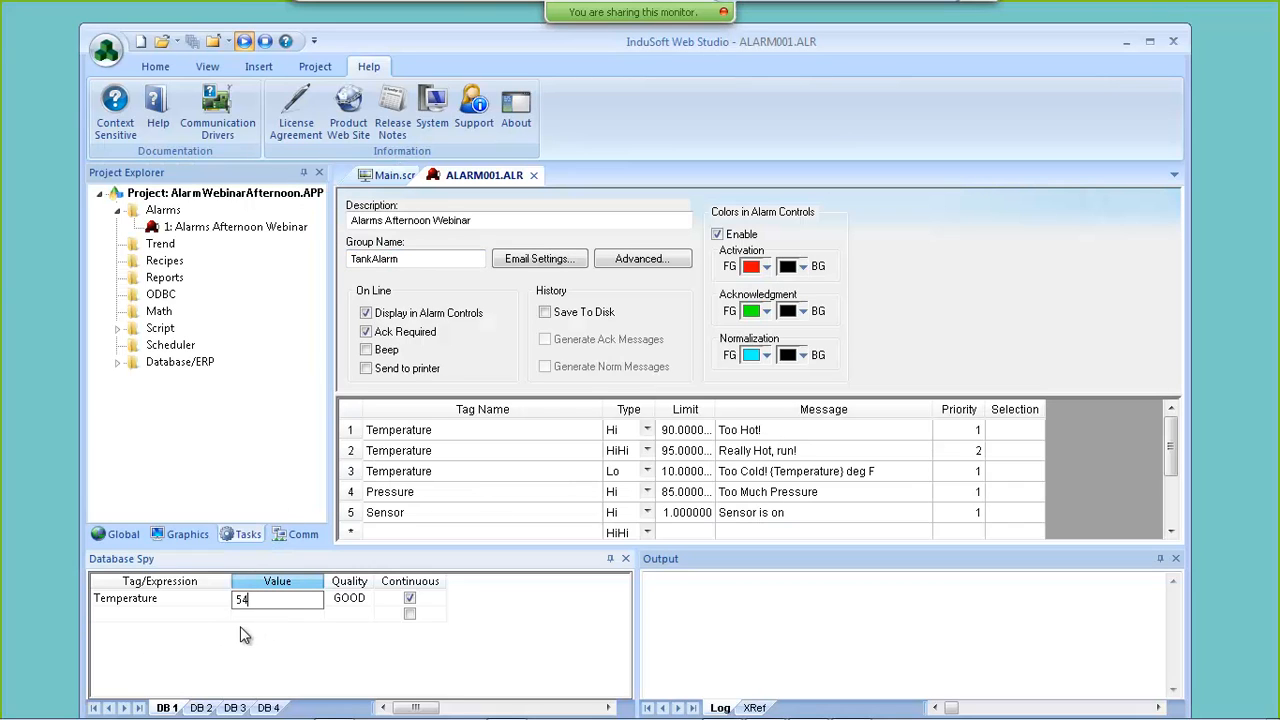
{"action": "left_click", "coordinate": [148, 613]}
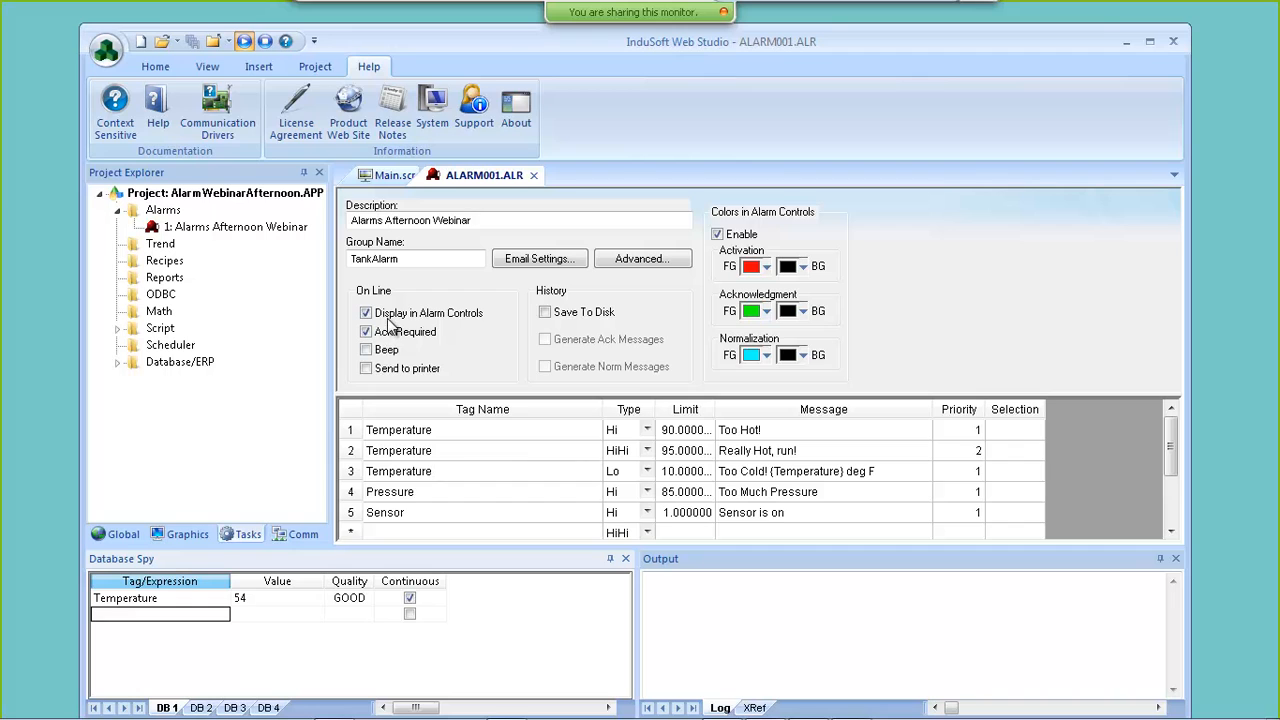
- Open the Technical Reference and look up the List of Tag Properties topic under Tags and the Project Database, Setting Tag Properties
{"action": "left_click", "coordinate": [156, 124]}
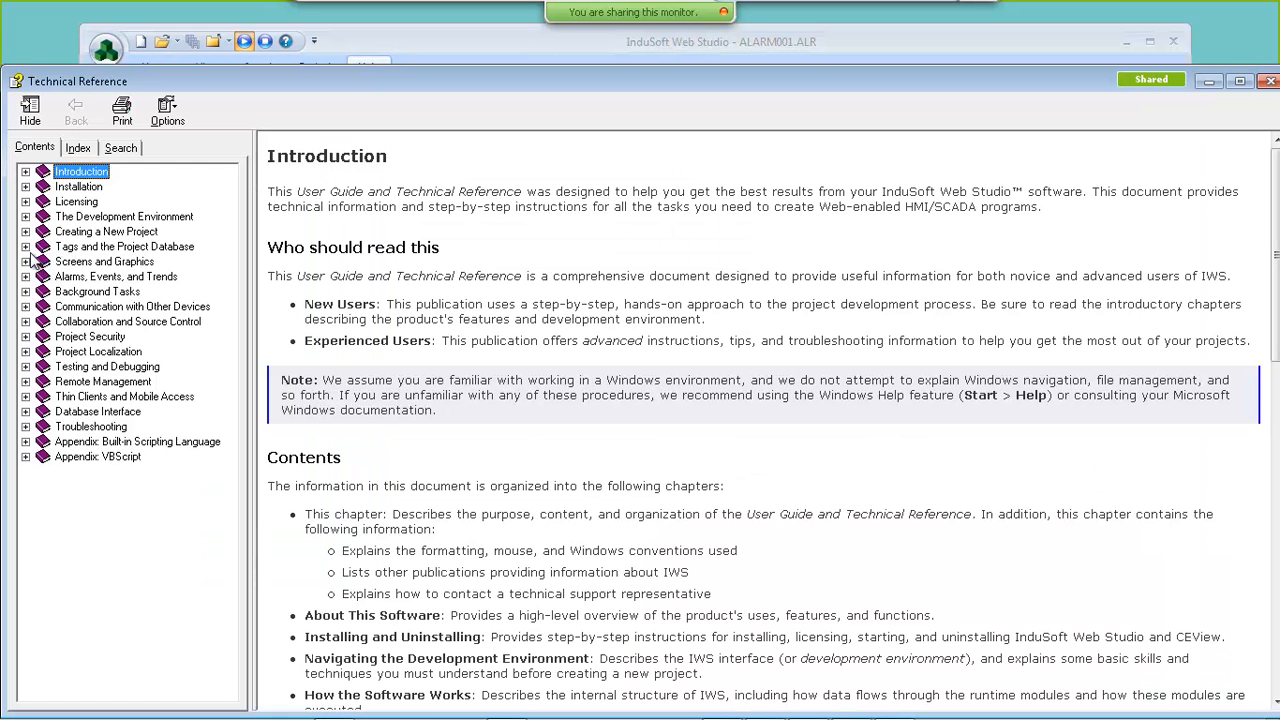
{"action": "left_click", "coordinate": [26, 247]}
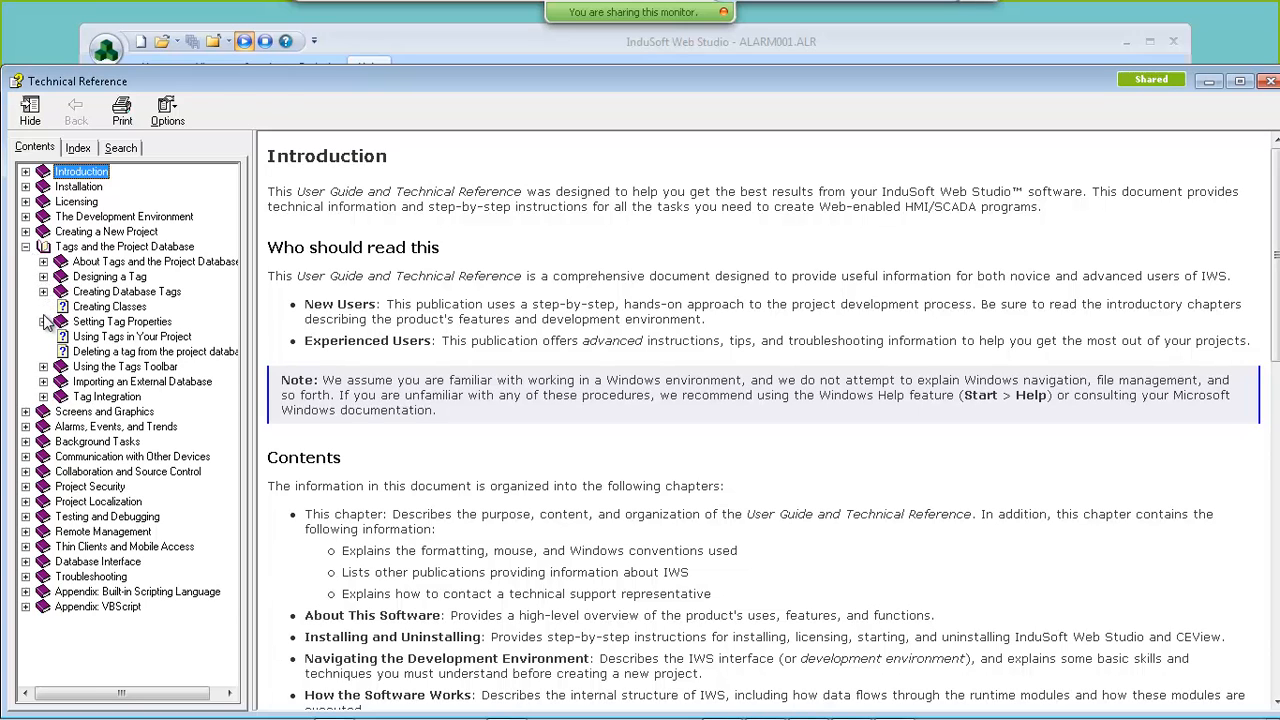
{"action": "left_click", "coordinate": [43, 321]}
{"action": "left_click", "coordinate": [125, 382]}
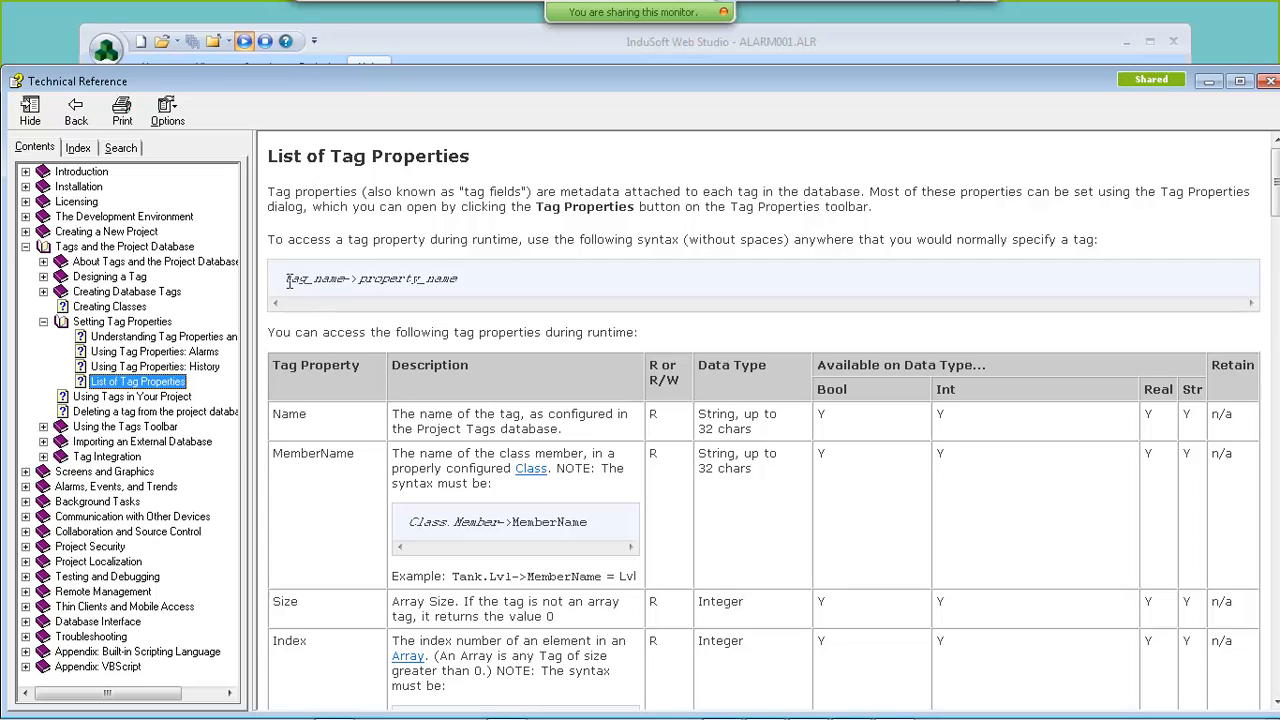
{"action": "left_click", "coordinate": [287, 279]}
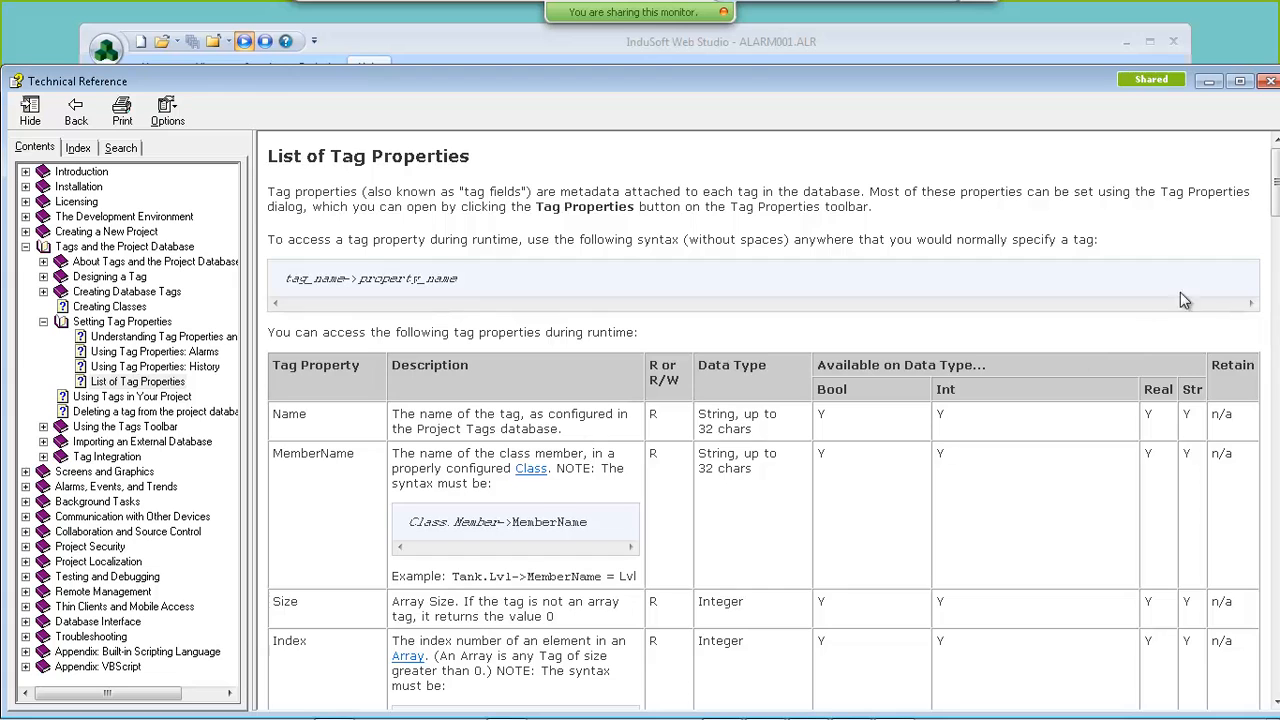
- Read through the tag property descriptions, including the alarm limit properties and the access syntax, and close the Technical Reference
{"action": "left_click_drag", "start_coordinate": [1276, 197], "coordinate": [1276, 232]}
{"action": "scroll", "coordinate": [1190, 337], "scroll_direction": "down", "scroll_amount": 4}
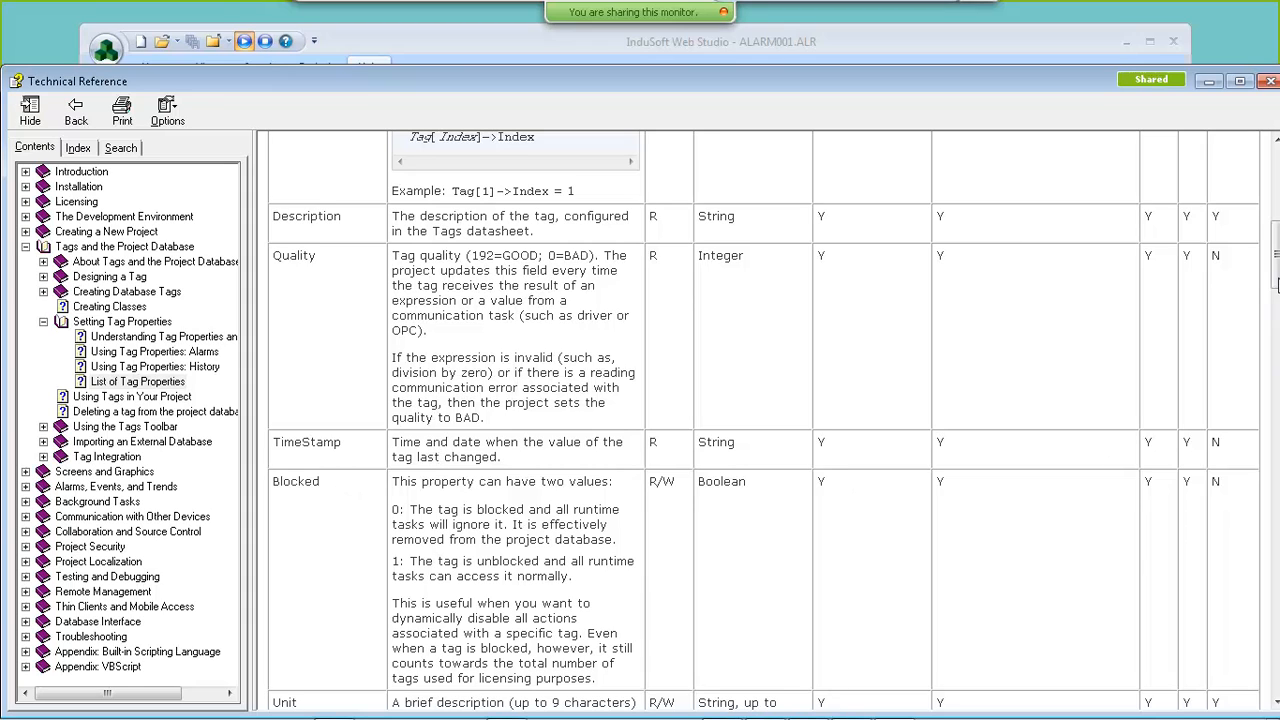
{"action": "left_click_drag", "start_coordinate": [1277, 268], "coordinate": [1276, 470]}
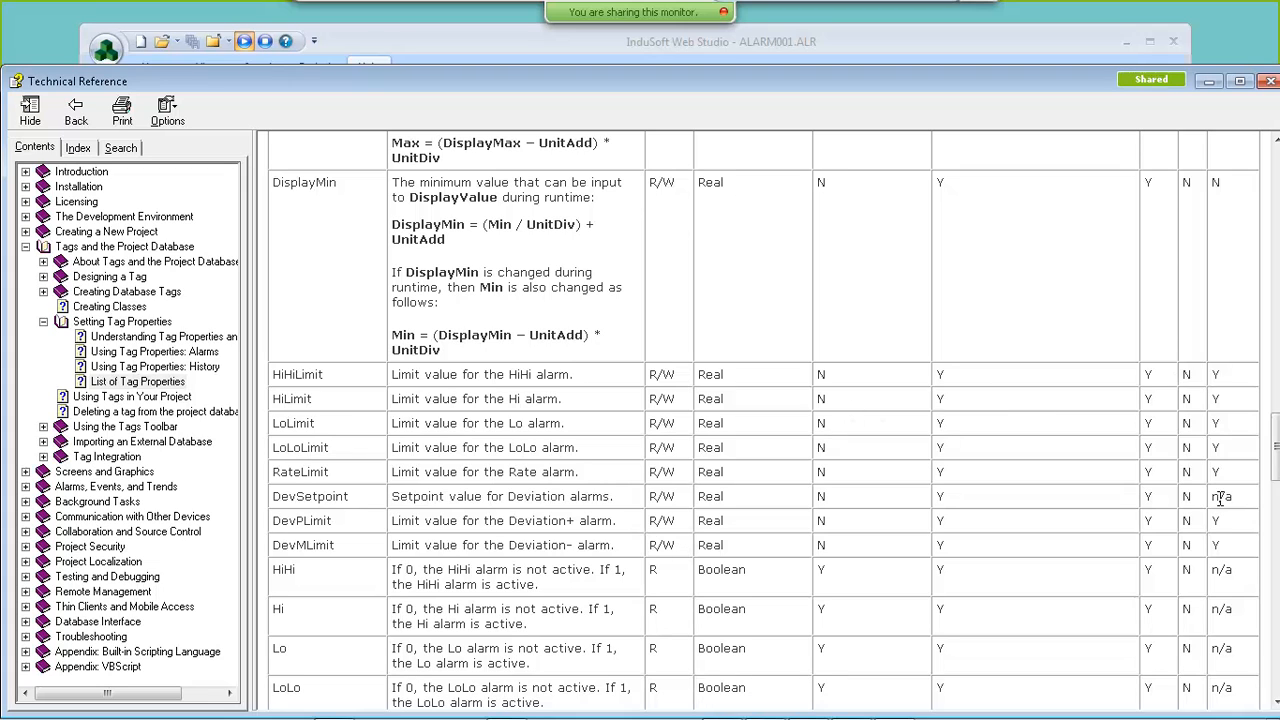
{"action": "left_click_drag", "start_coordinate": [1272, 448], "coordinate": [1275, 177]}
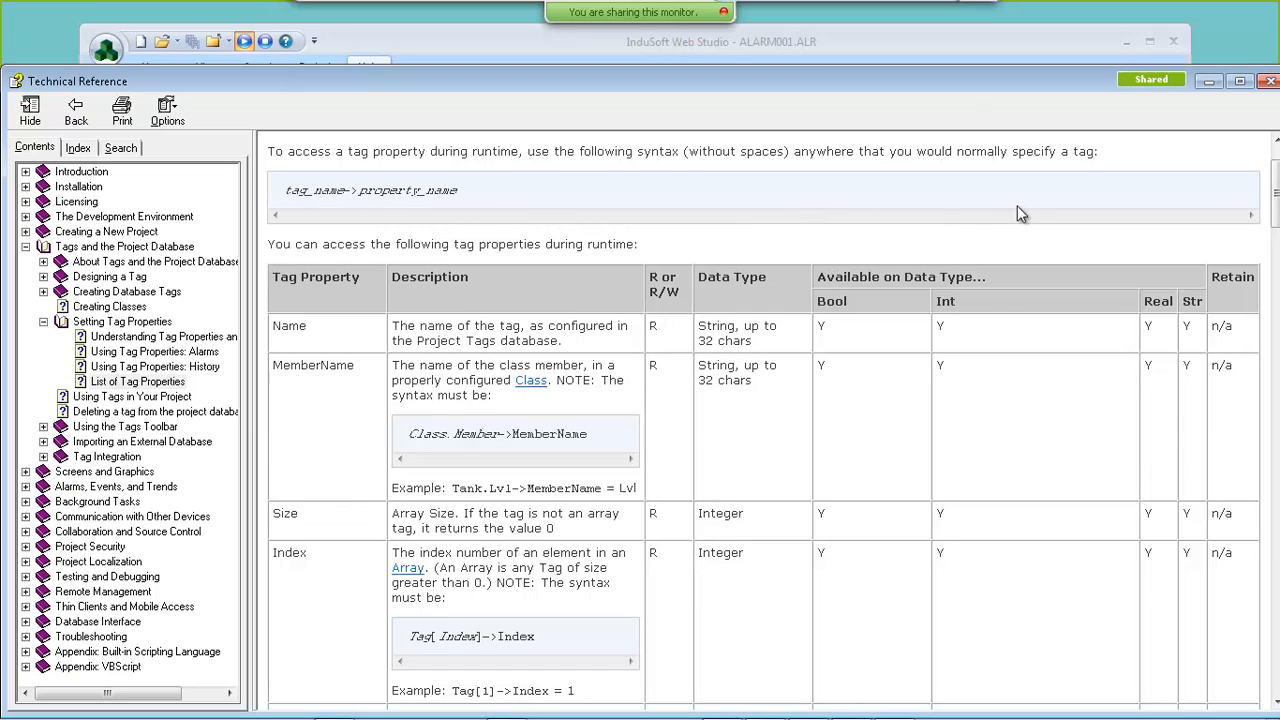
{"action": "left_click", "coordinate": [1270, 82]}
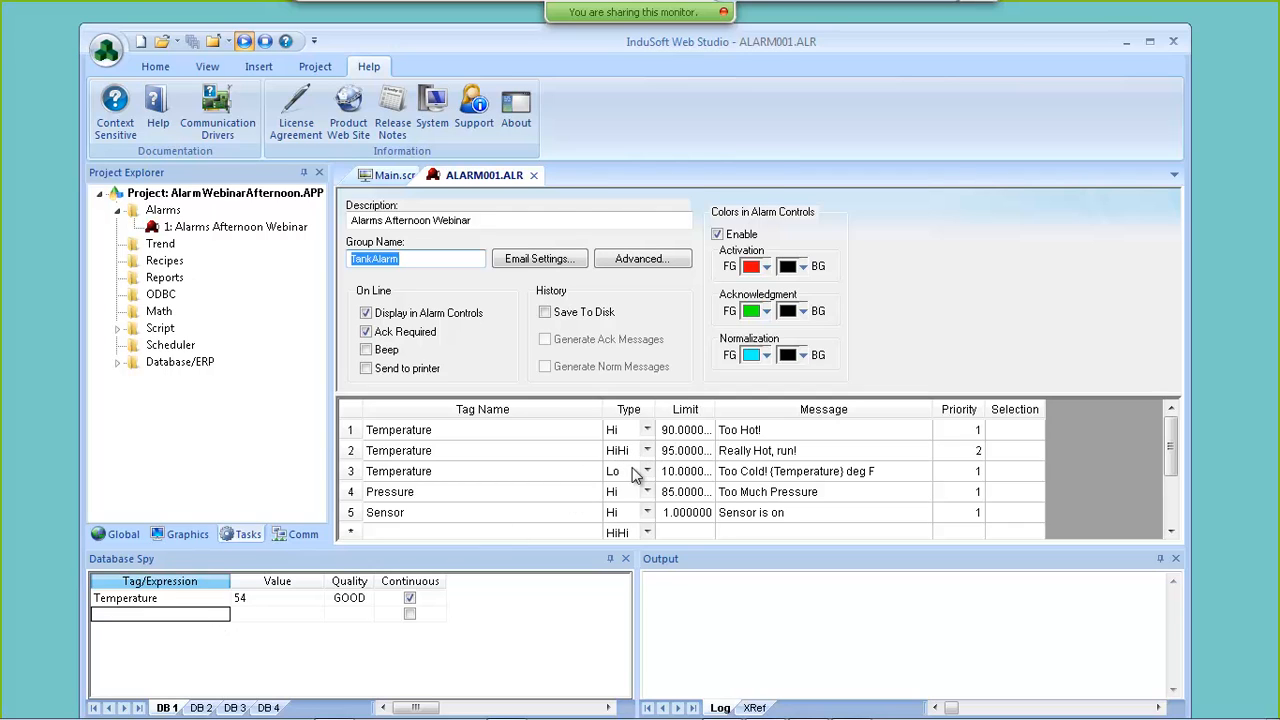
- Close the alarm worksheet and add the expression Temperature->HiHiLimit to the Database Spy
{"action": "left_click", "coordinate": [533, 175]}
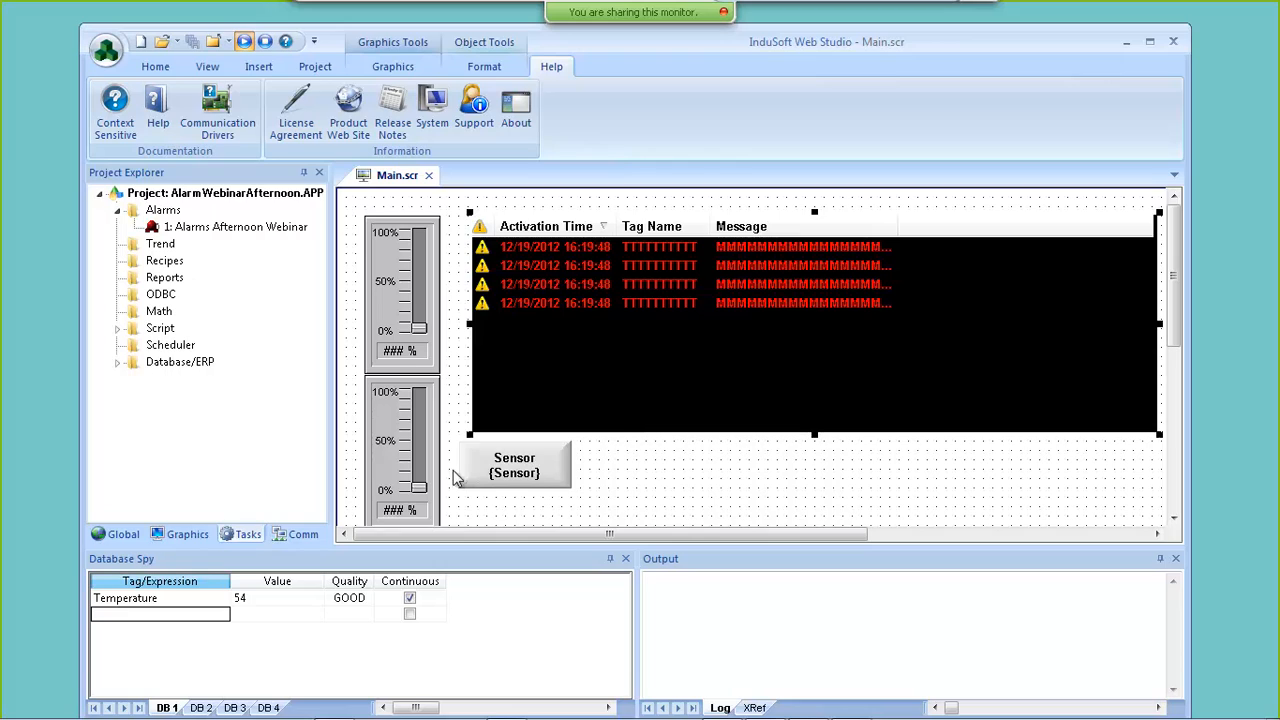
{"action": "left_click", "coordinate": [163, 618]}
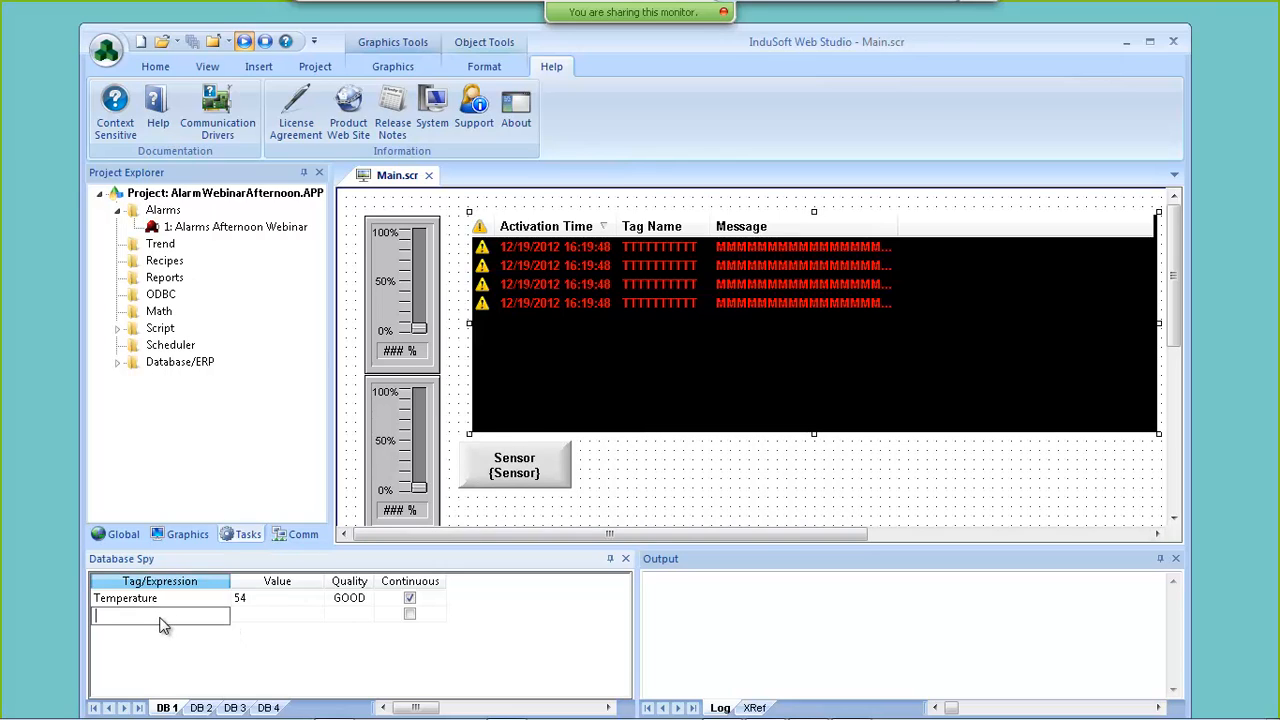
{"action": "type", "text": "Temperature->"}
{"action": "type", "text": "HiHiLimit"}
{"action": "key", "text": "Return"}
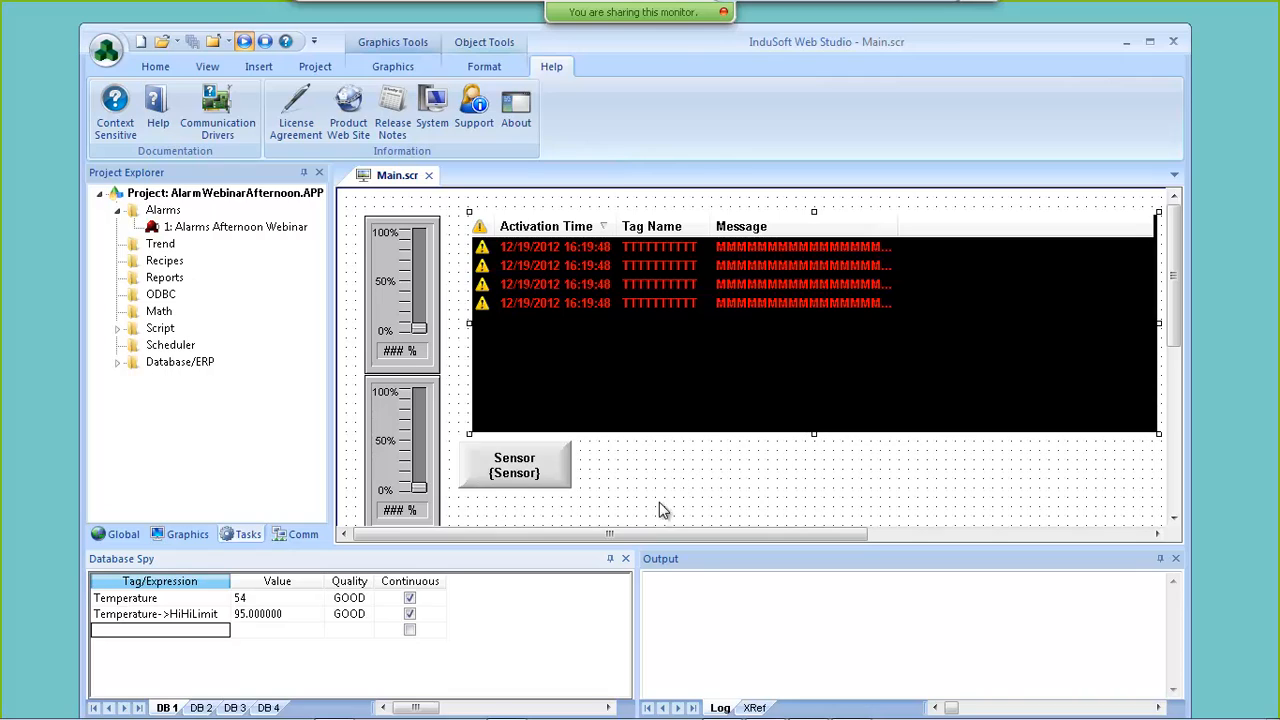
- Set Temperature->HiHiLimit to 97 in the Database Spy and check the HiHi limit in the alarm worksheet, closing the worksheet again
{"action": "left_click", "coordinate": [255, 617]}
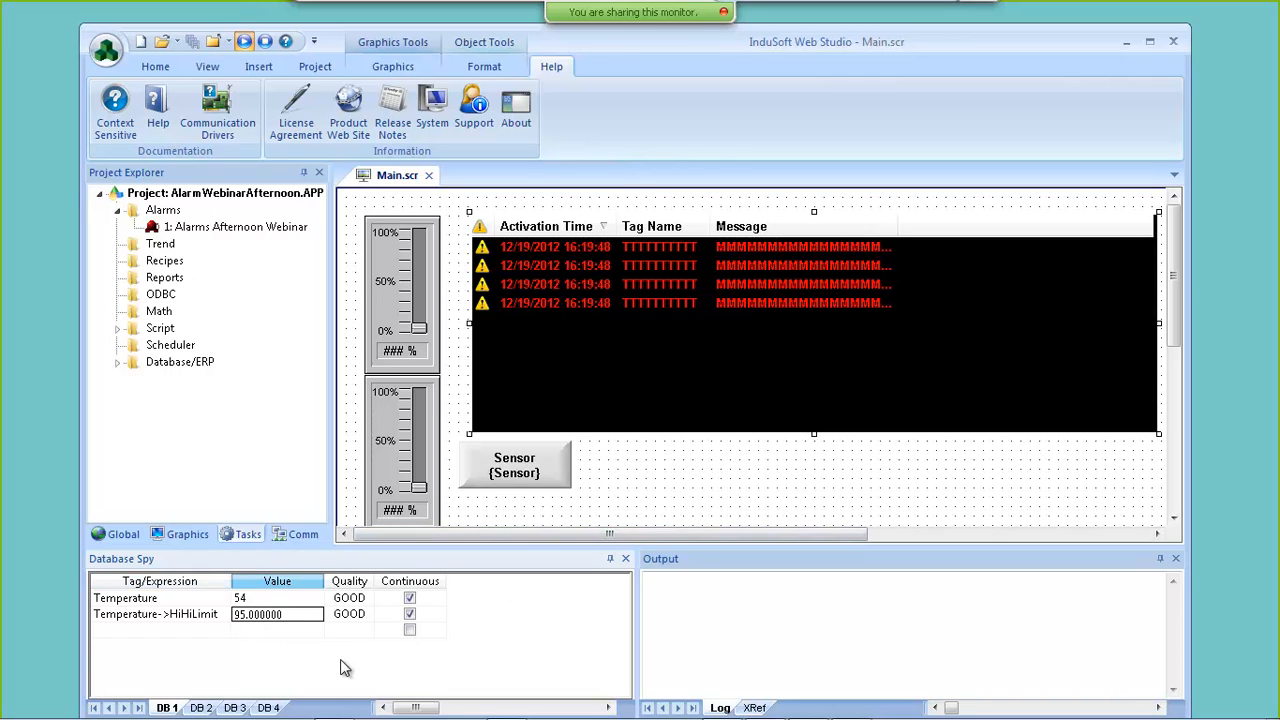
{"action": "type", "text": "9"}
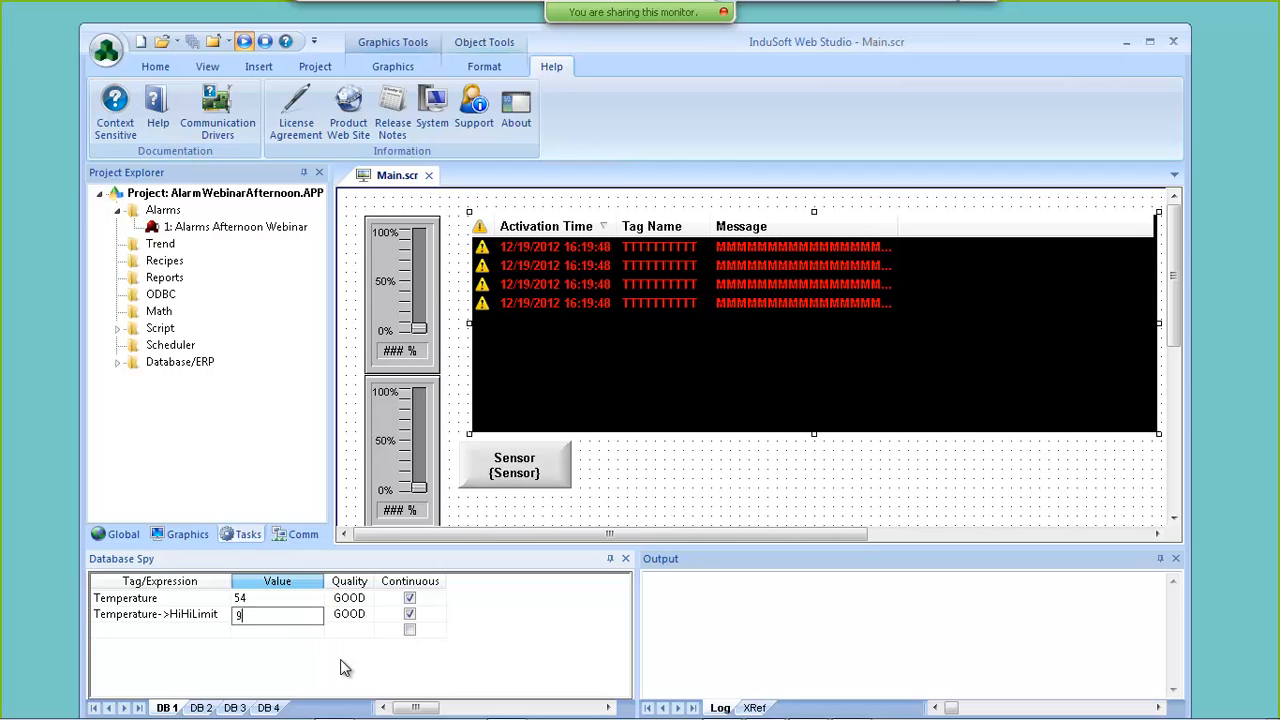
{"action": "type", "text": "7"}
{"action": "key", "text": "Return"}
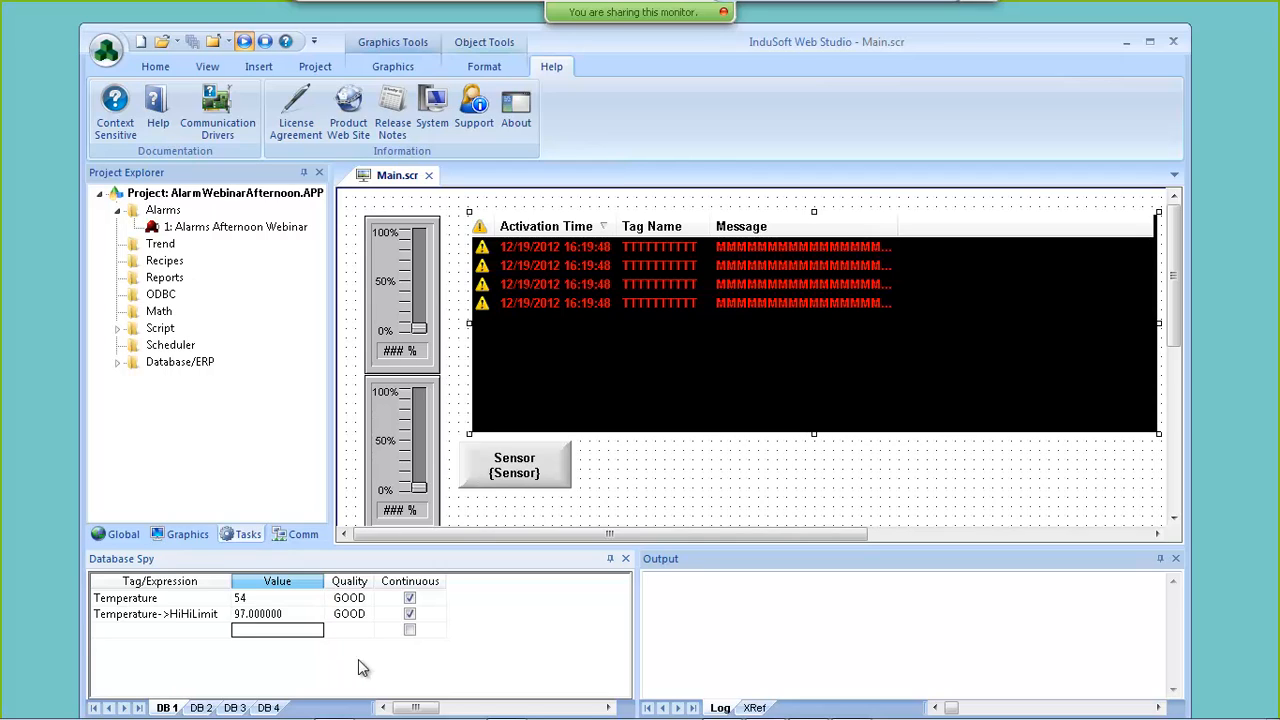
{"action": "double_click", "coordinate": [222, 227]}
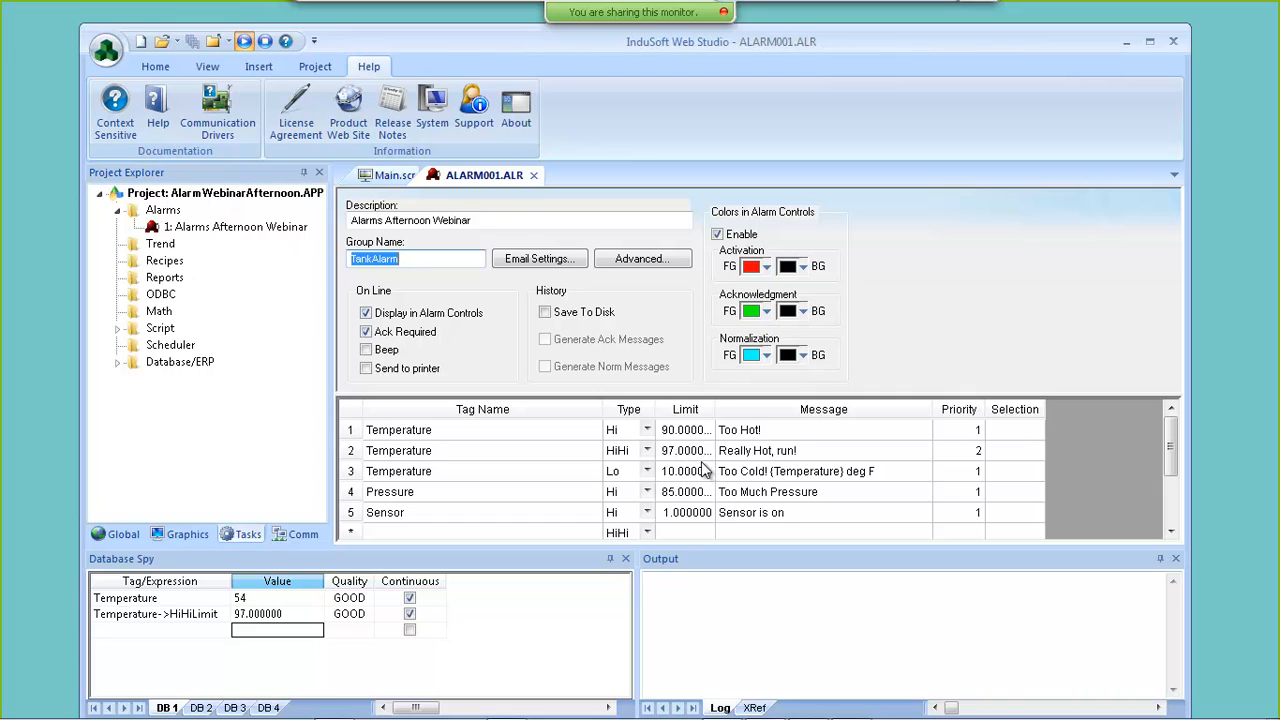
{"action": "left_click", "coordinate": [534, 176]}
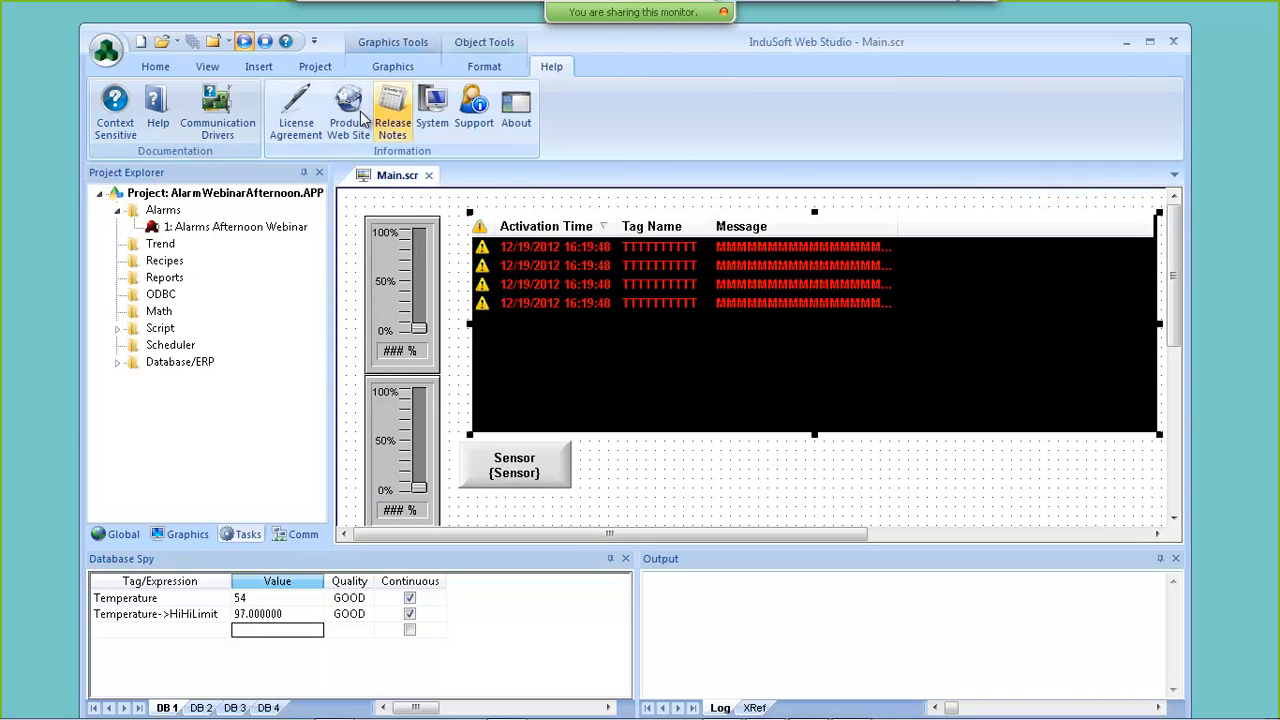
- Choose the Temperature tag in the Object Finder as the current tag for the tag tools
{"action": "left_click", "coordinate": [160, 67]}
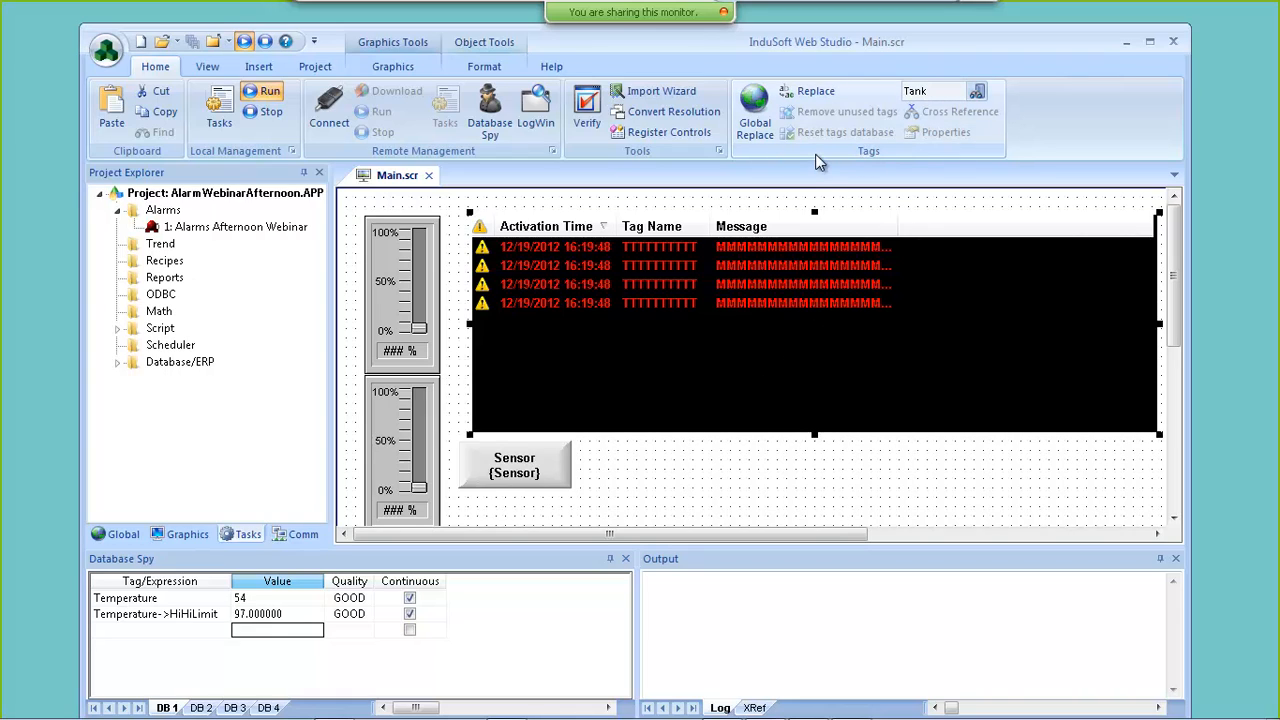
{"action": "left_click", "coordinate": [925, 91]}
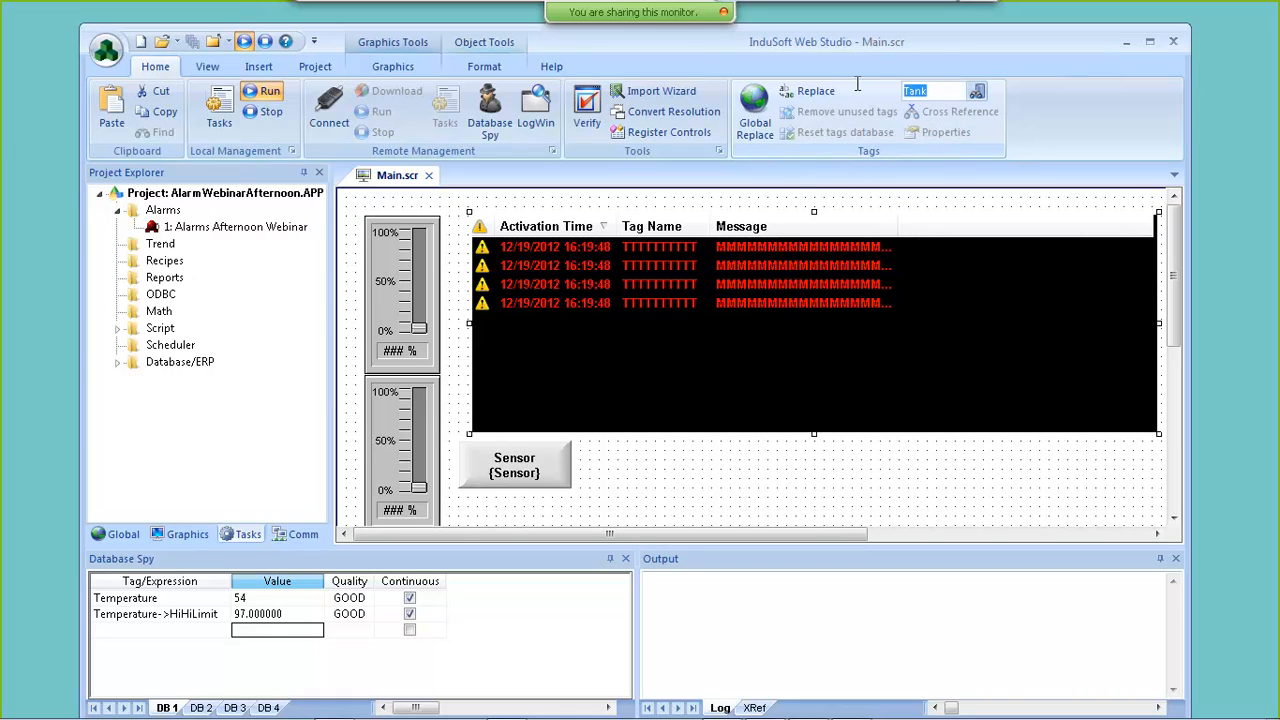
{"action": "type", "text": "Tempe"}
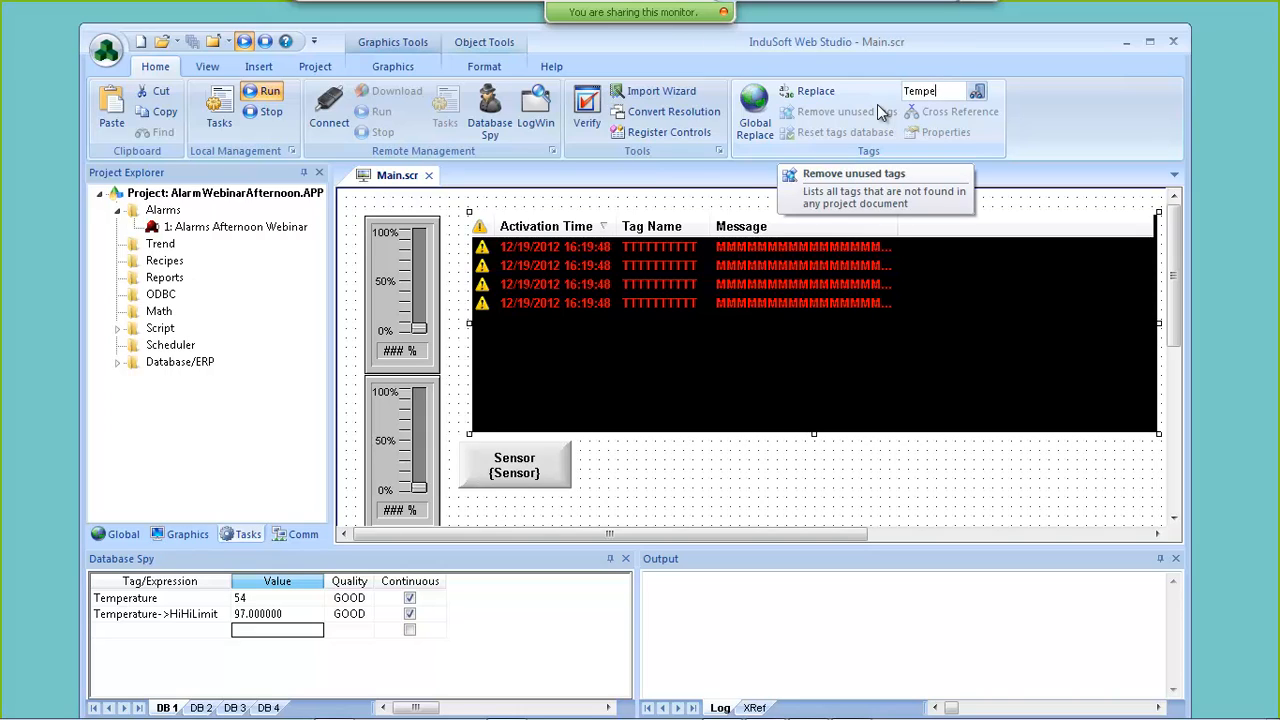
{"action": "left_click", "coordinate": [977, 91]}
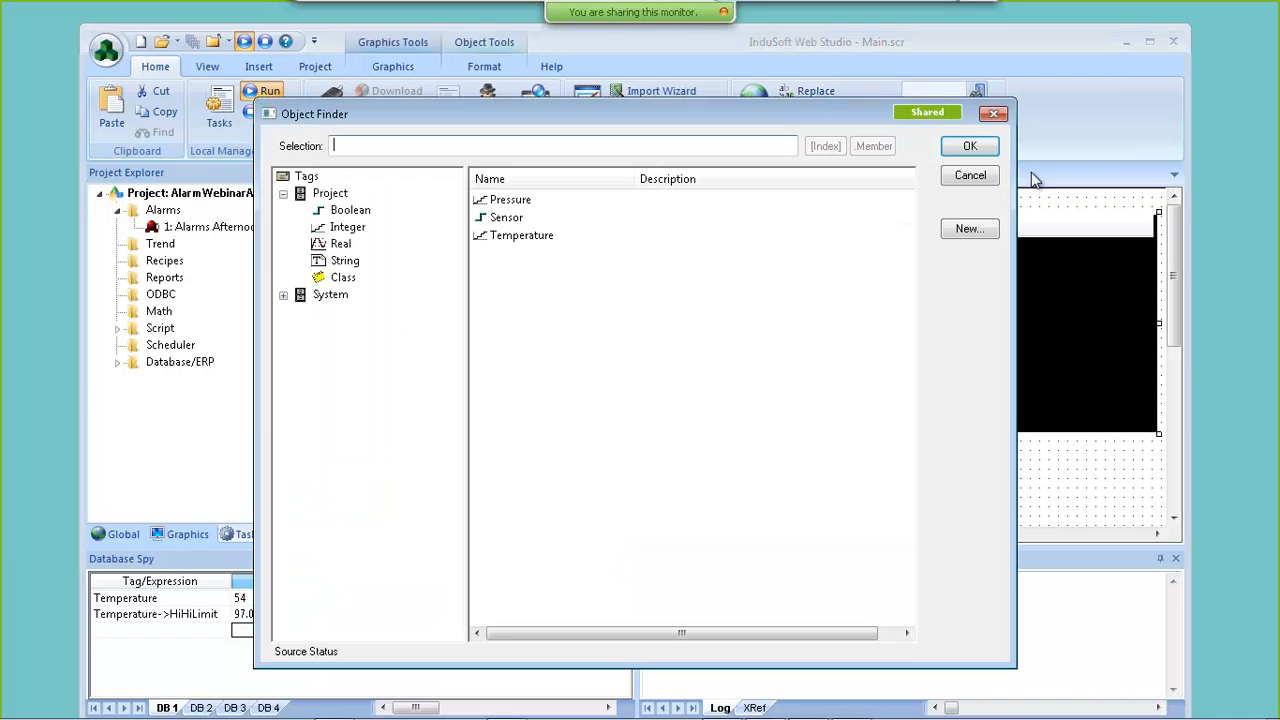
{"action": "left_click", "coordinate": [541, 237]}
{"action": "left_click", "coordinate": [972, 150]}
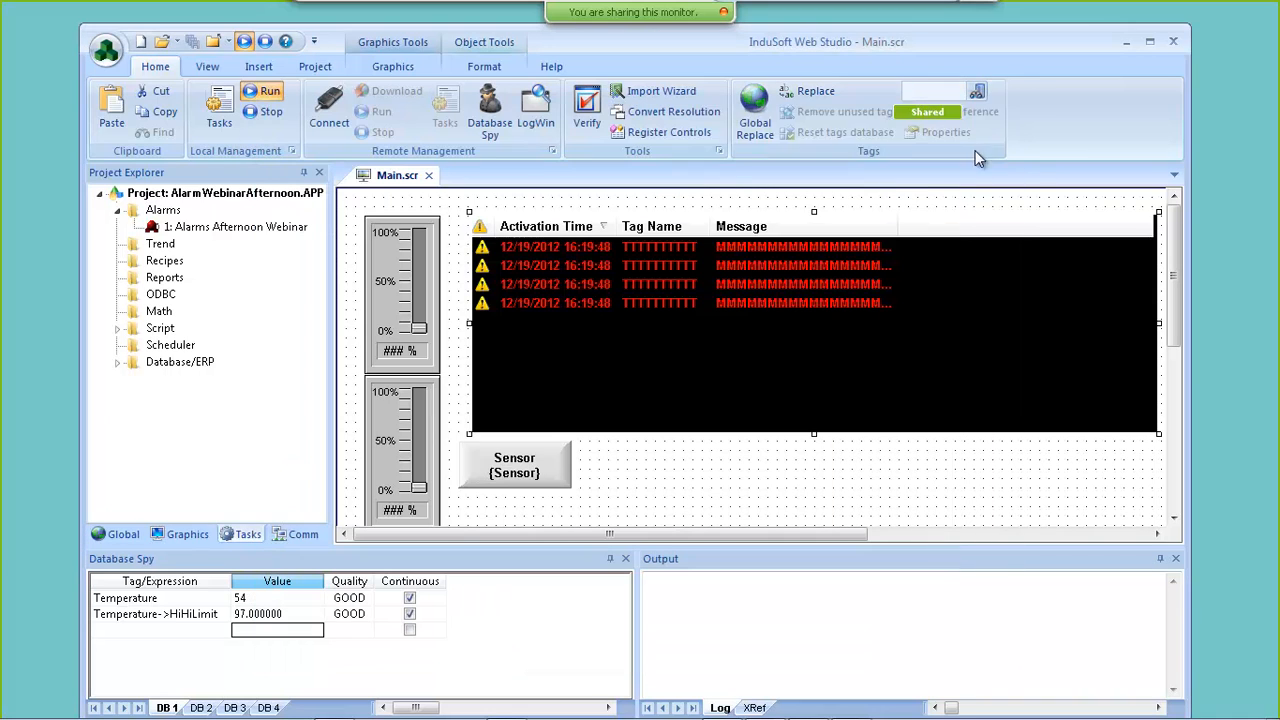
- Review the Temperature tag's alarm, history and parameter properties, cancel the dialog, and reopen the Alarms Afternoon Webinar worksheet
{"action": "left_click", "coordinate": [946, 134]}
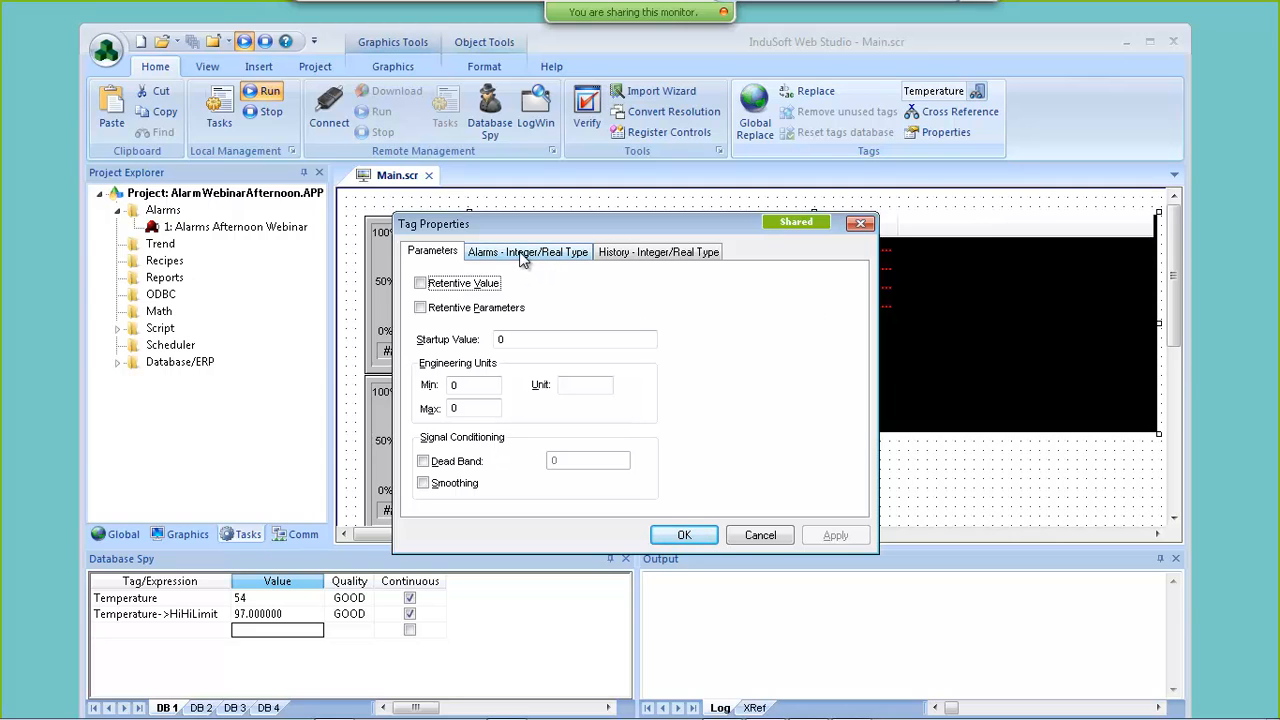
{"action": "left_click", "coordinate": [522, 253]}
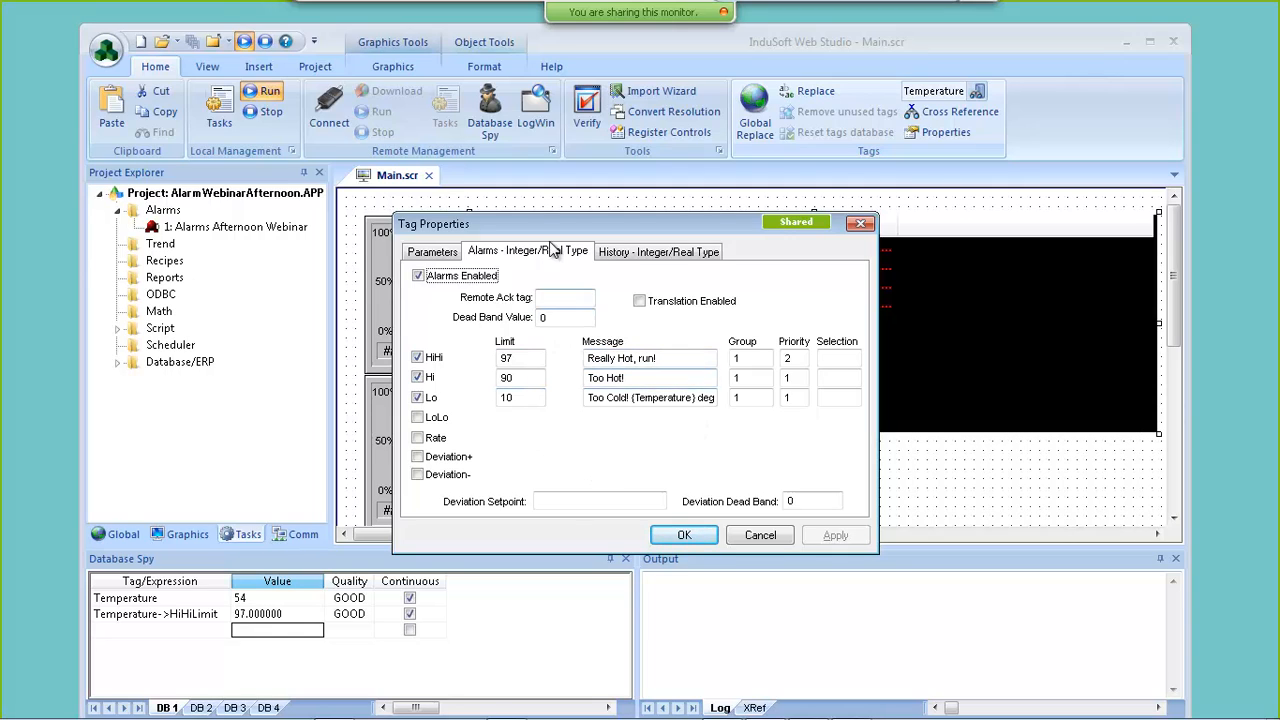
{"action": "left_click", "coordinate": [640, 254]}
{"action": "left_click", "coordinate": [447, 252]}
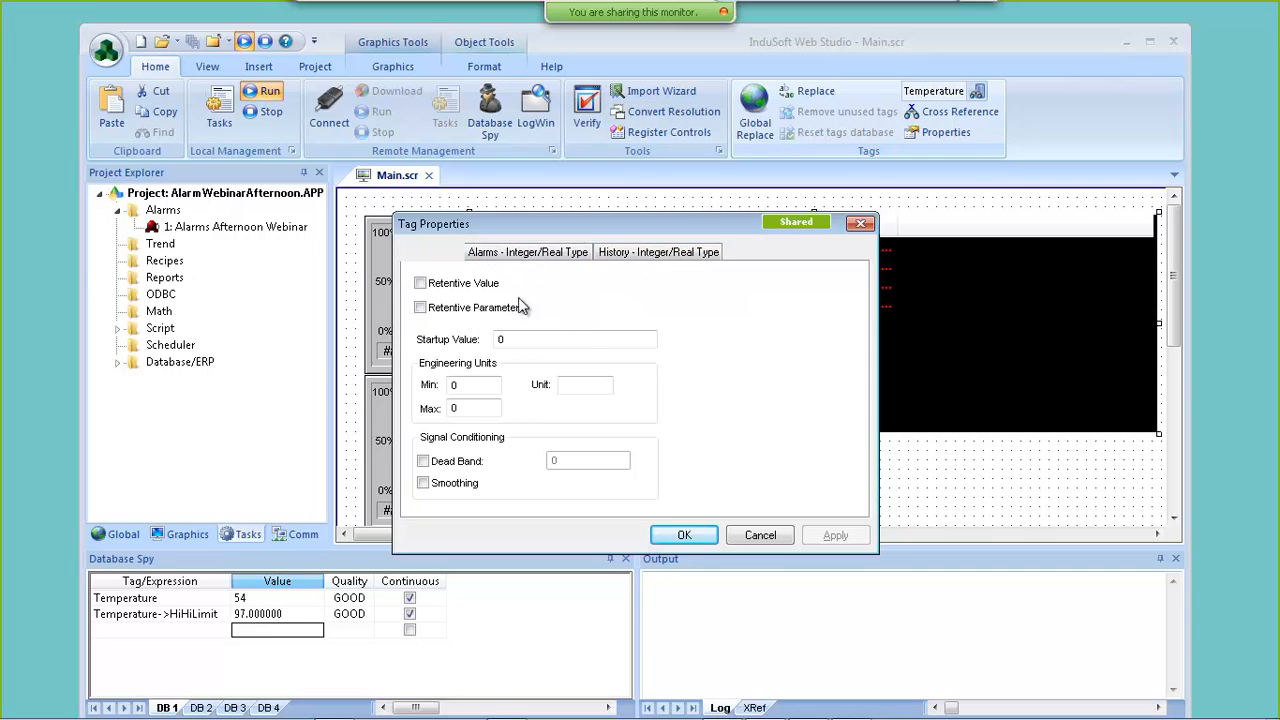
{"action": "left_click", "coordinate": [737, 537]}
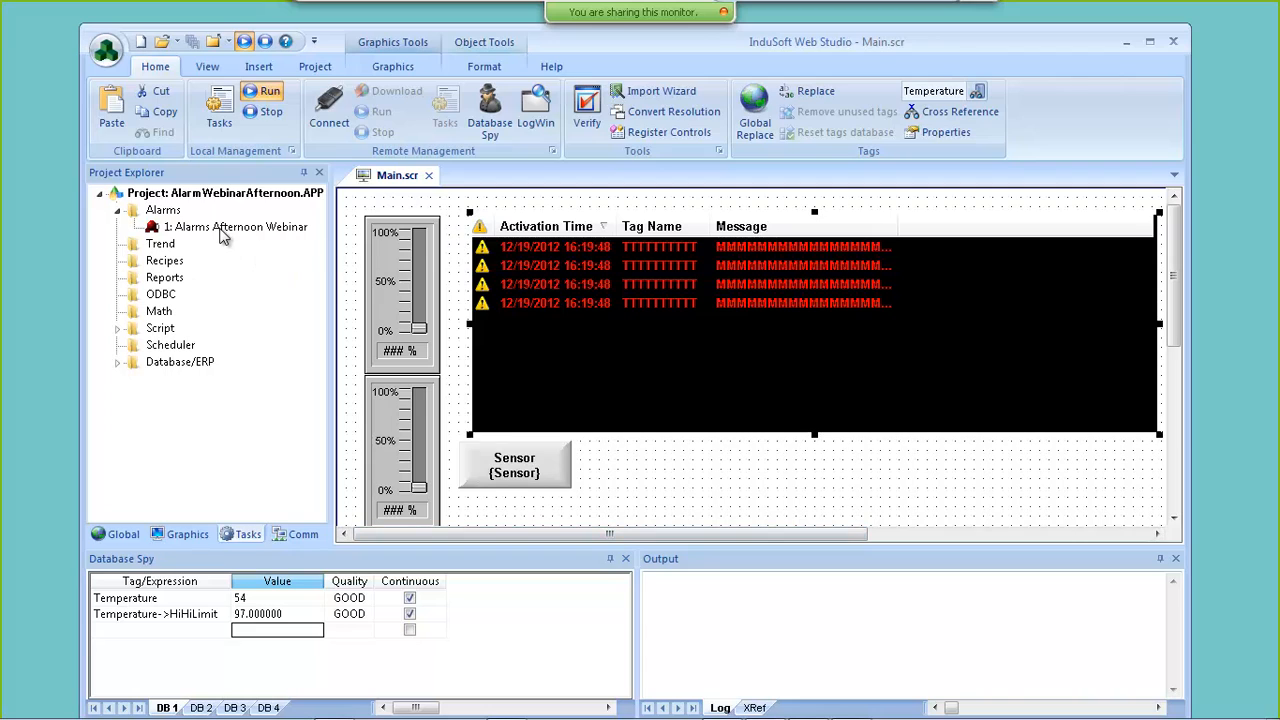
{"action": "double_click", "coordinate": [221, 229]}
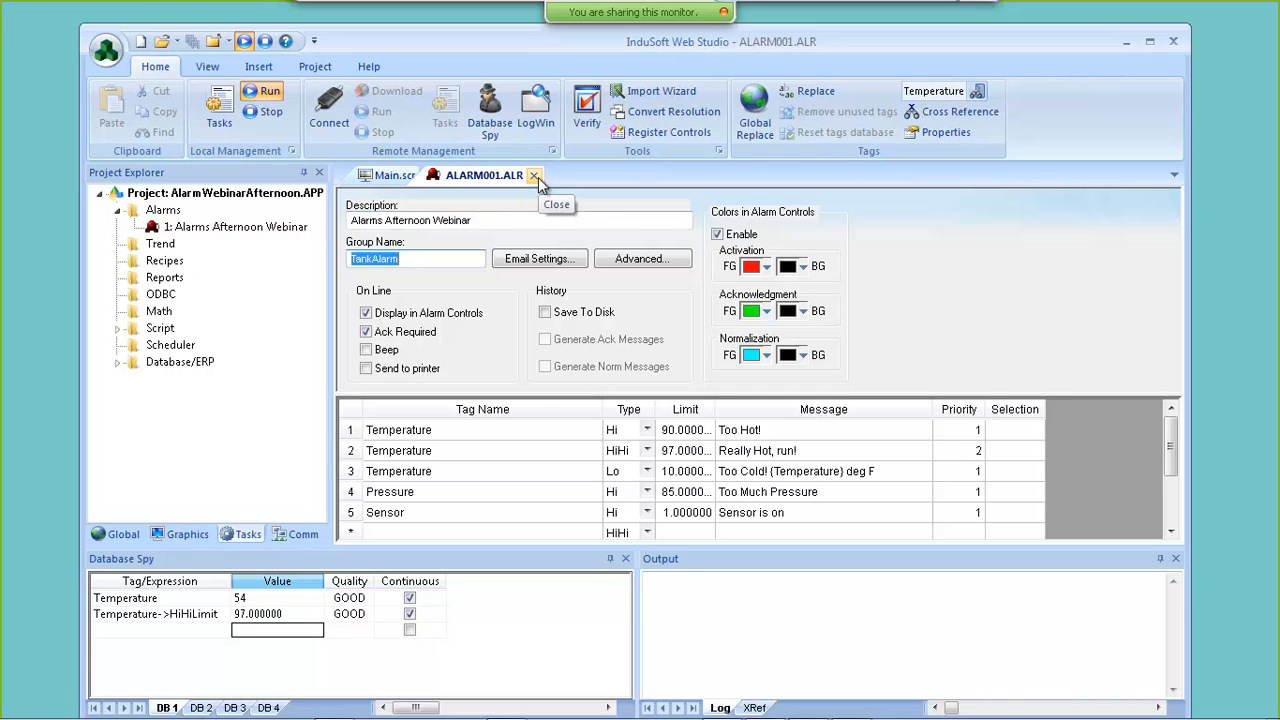
- Close the alarm worksheet and check the filter settings of the alarm control on the Main screen without changing them
{"action": "left_click", "coordinate": [535, 175]}
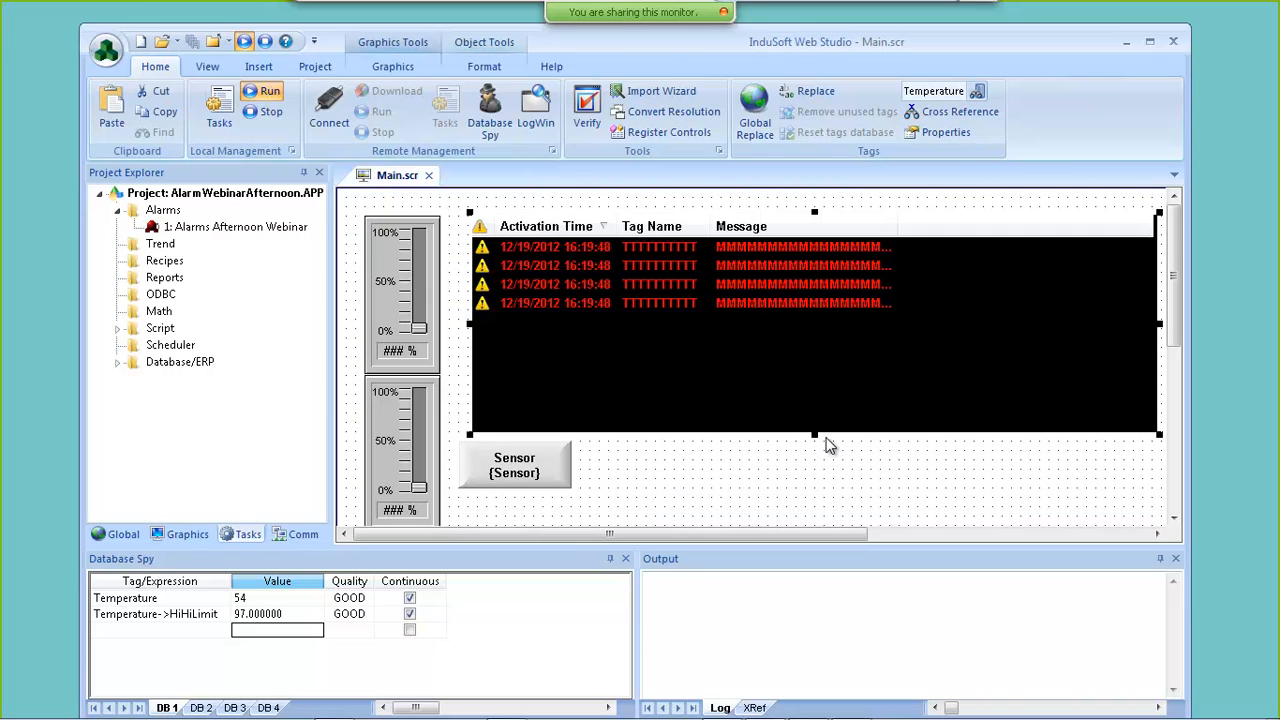
{"action": "double_click", "coordinate": [715, 369]}
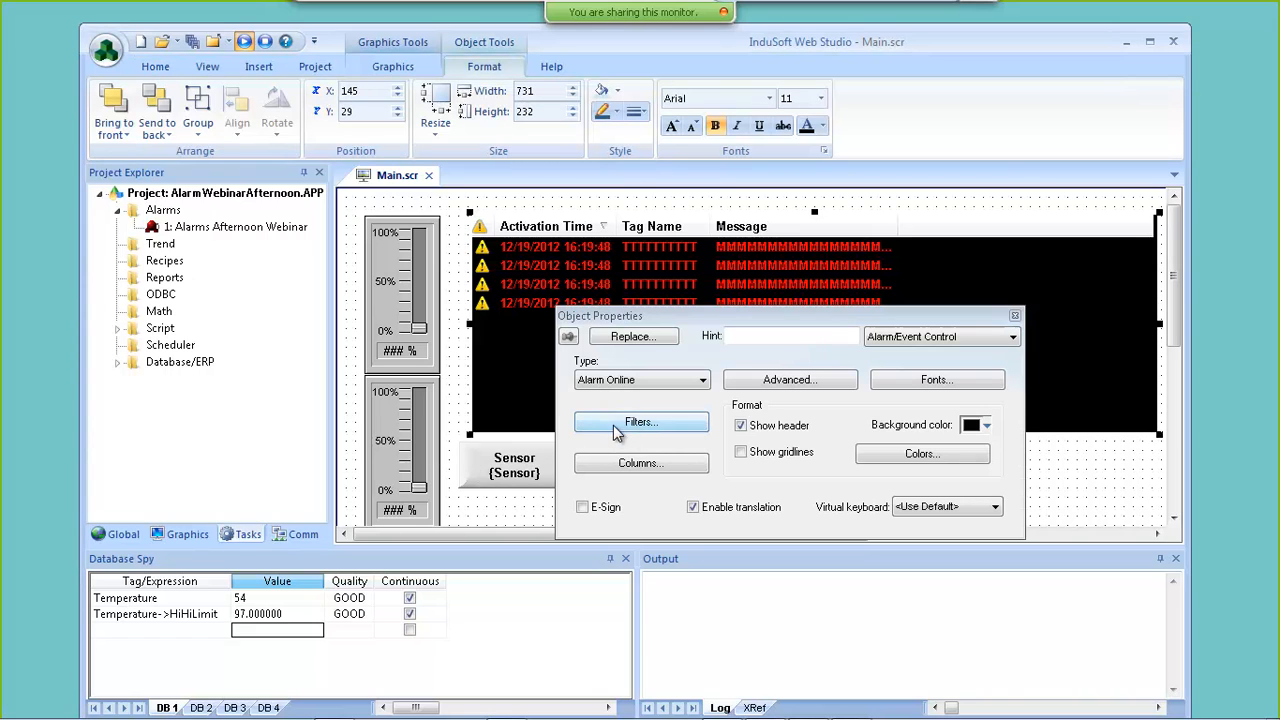
{"action": "left_click", "coordinate": [631, 428]}
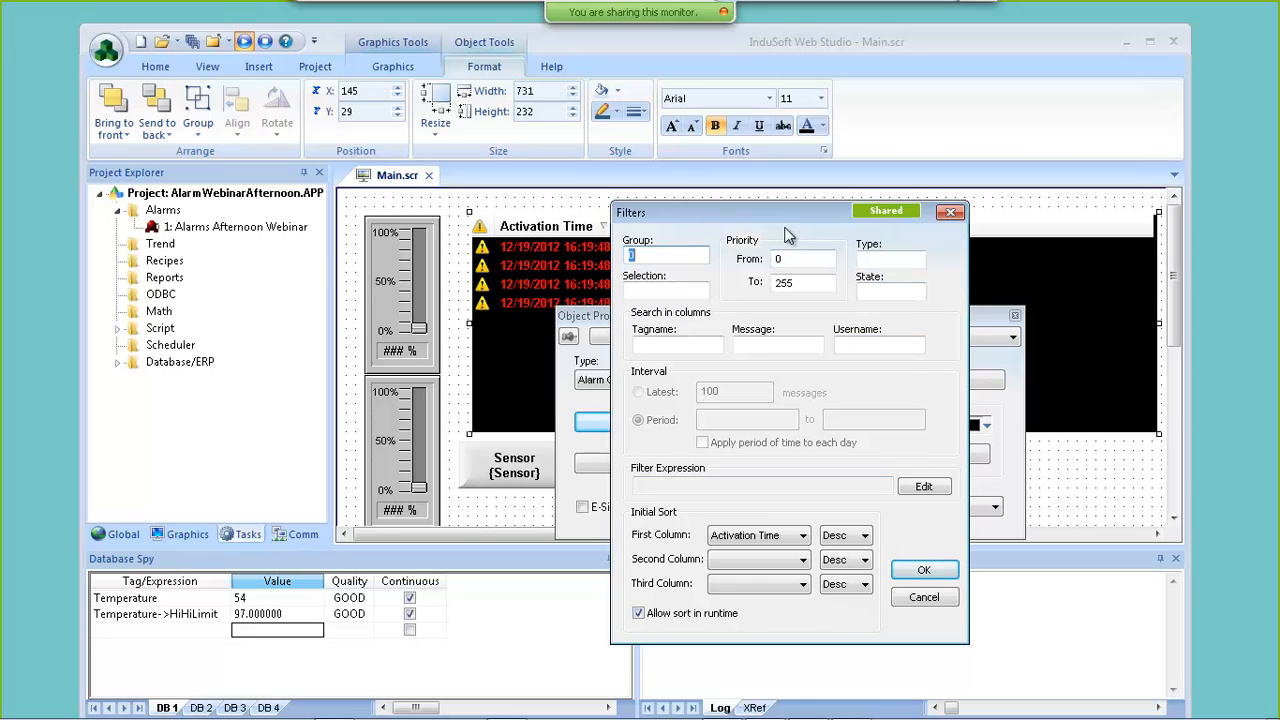
{"action": "left_click", "coordinate": [951, 214]}
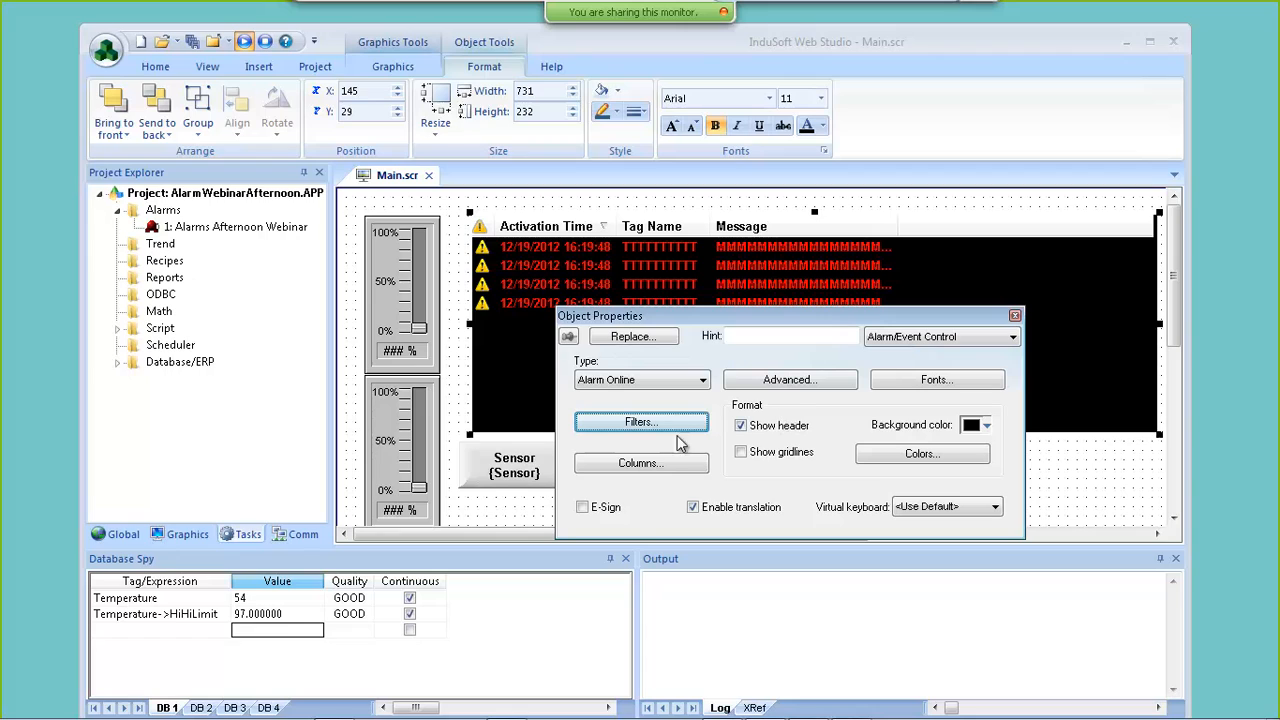
- Set the alarm control's run-time Filters dialog trigger to FilterTrigger, creating it as a new Boolean tag
{"action": "left_click", "coordinate": [790, 382]}
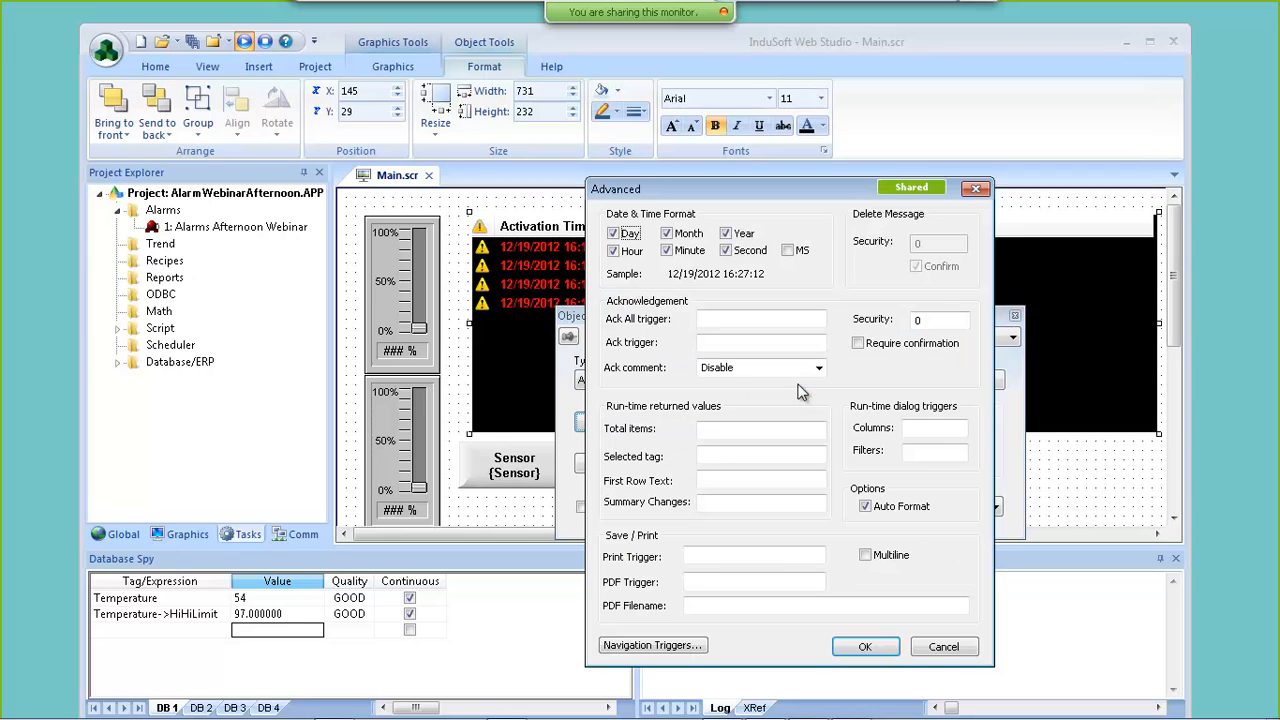
{"action": "left_click", "coordinate": [915, 452]}
{"action": "type", "text": "FilterTrigger"}
{"action": "key", "text": "Return"}
{"action": "left_click", "coordinate": [634, 442]}
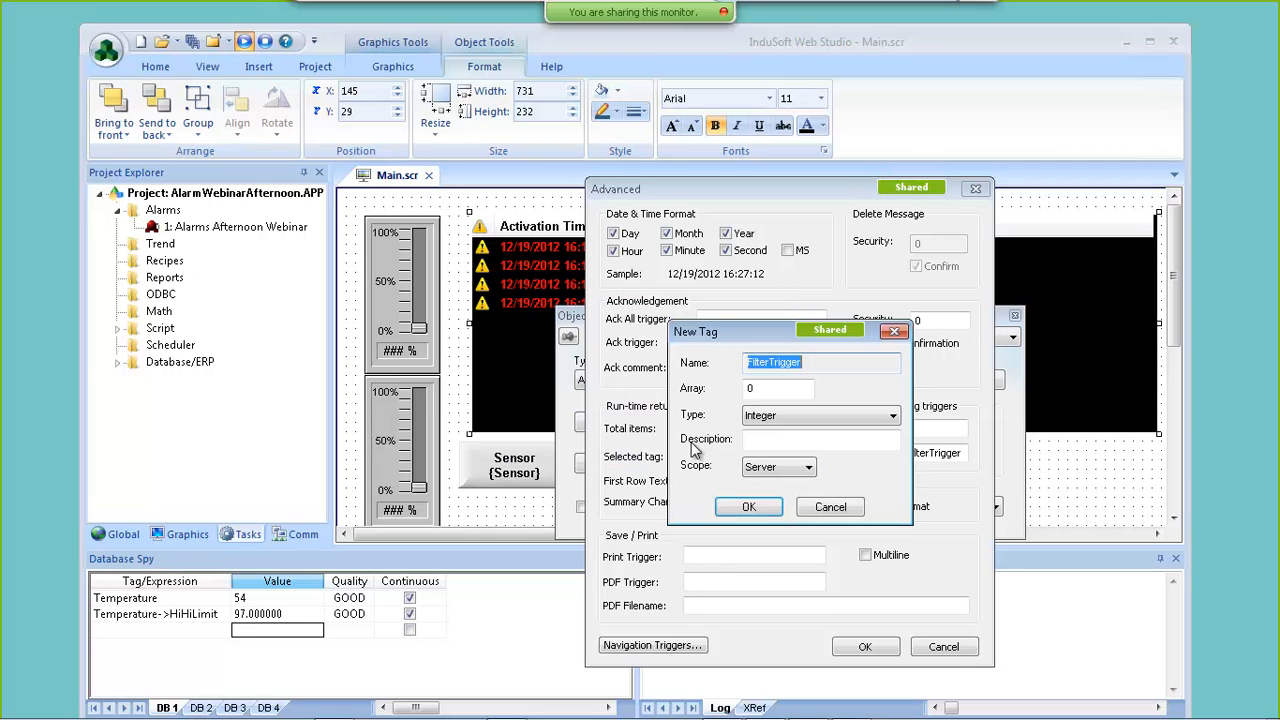
{"action": "left_click", "coordinate": [770, 422]}
{"action": "left_click", "coordinate": [766, 433]}
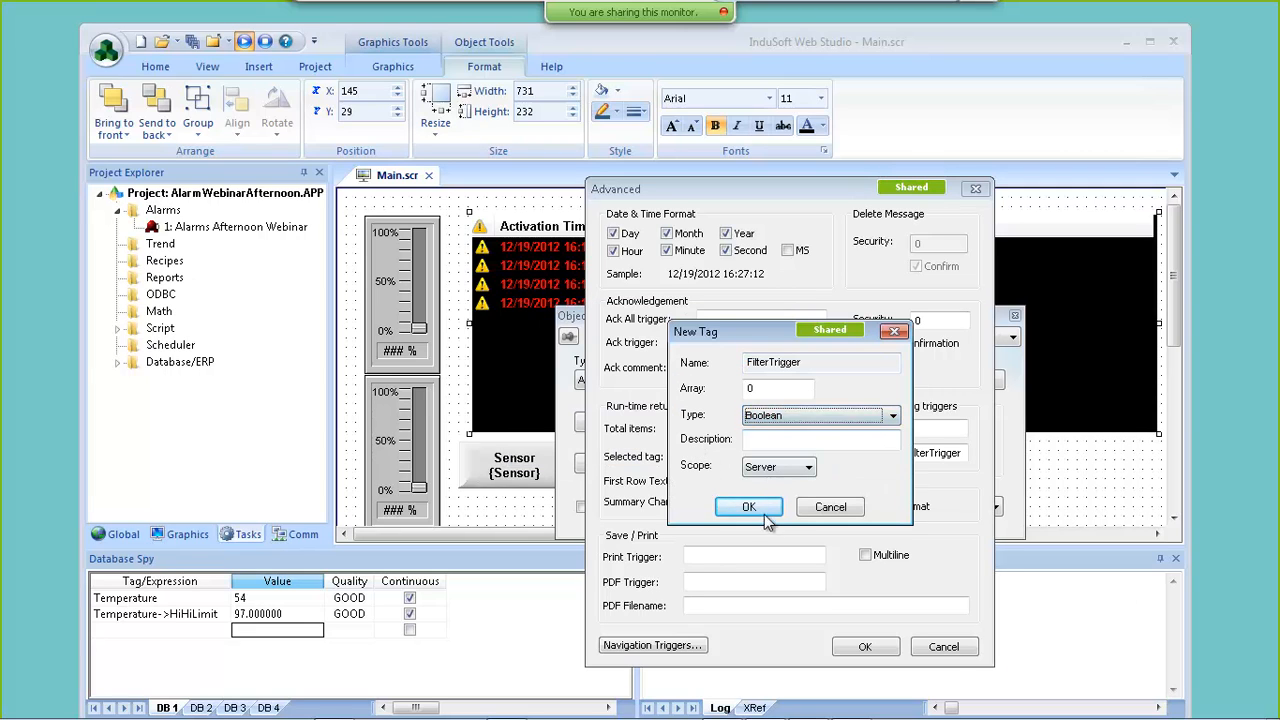
{"action": "left_click", "coordinate": [749, 507]}
{"action": "key", "text": "Return"}
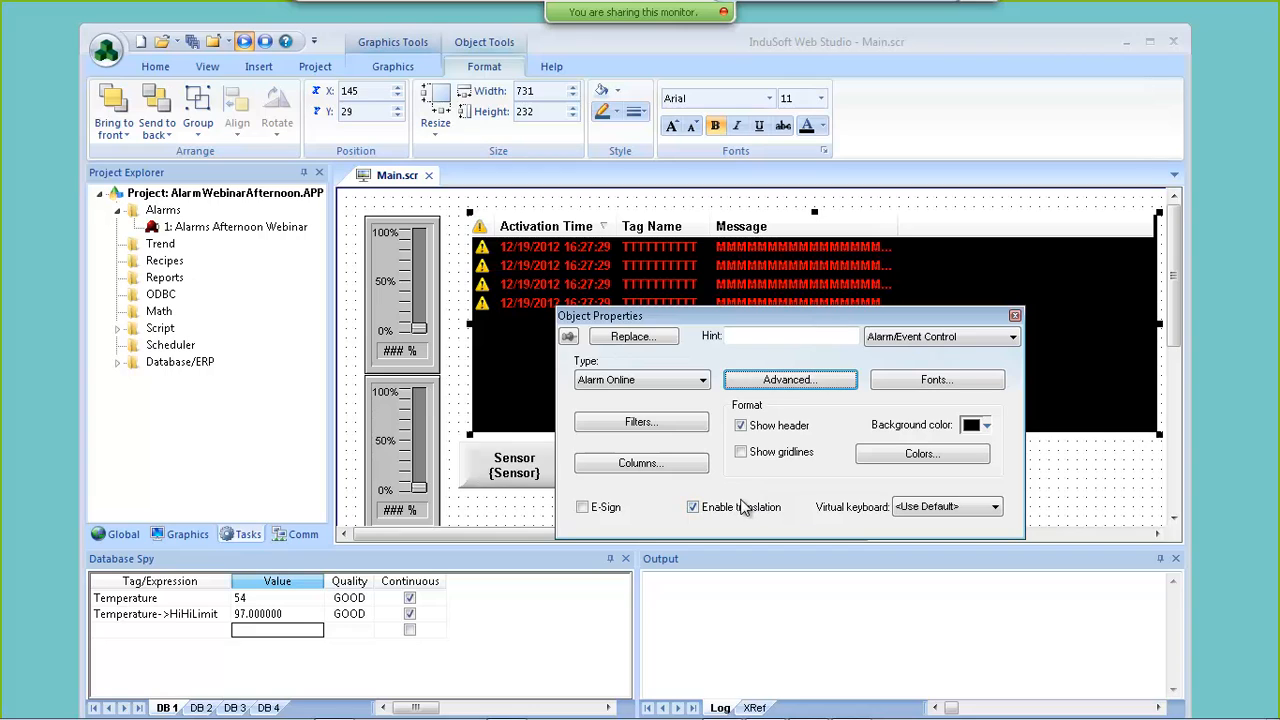
- Draw a button about 131 by 41 below the alarm control, beside the Sensor button, and caption it Filters
{"action": "left_click_drag", "start_coordinate": [756, 314], "coordinate": [619, 107]}
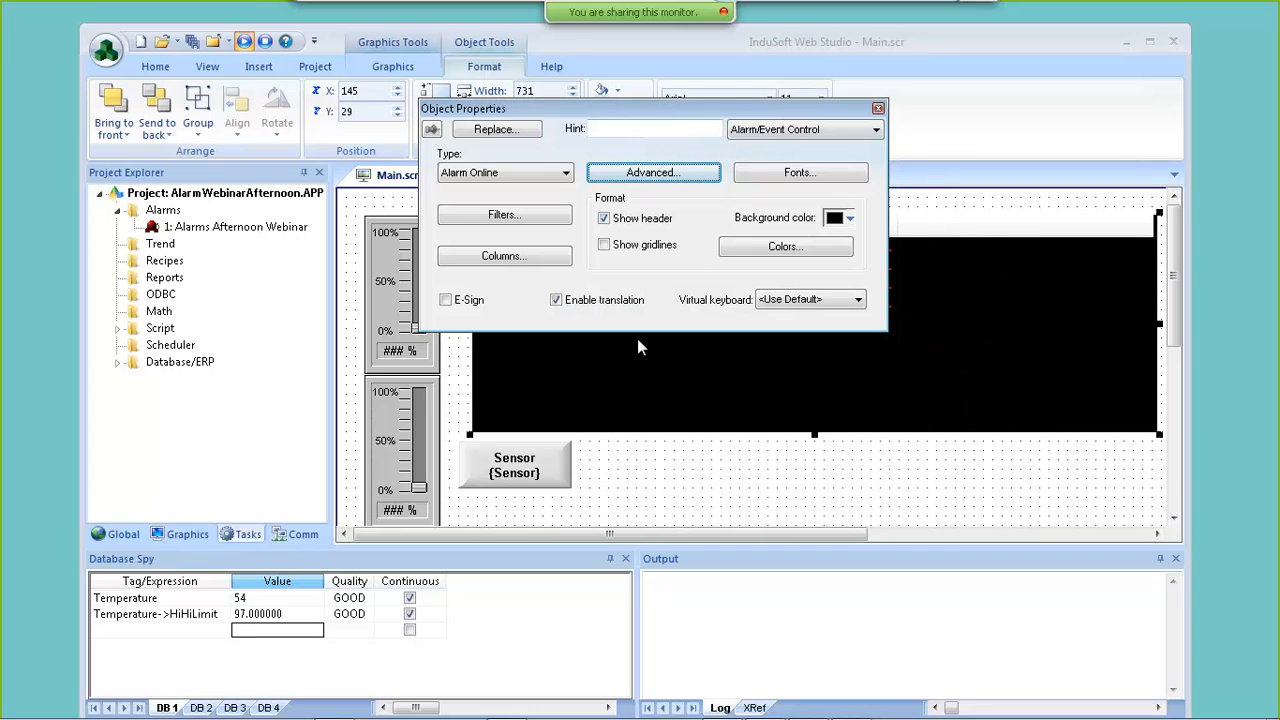
{"action": "left_click", "coordinate": [656, 483]}
{"action": "left_click", "coordinate": [390, 68]}
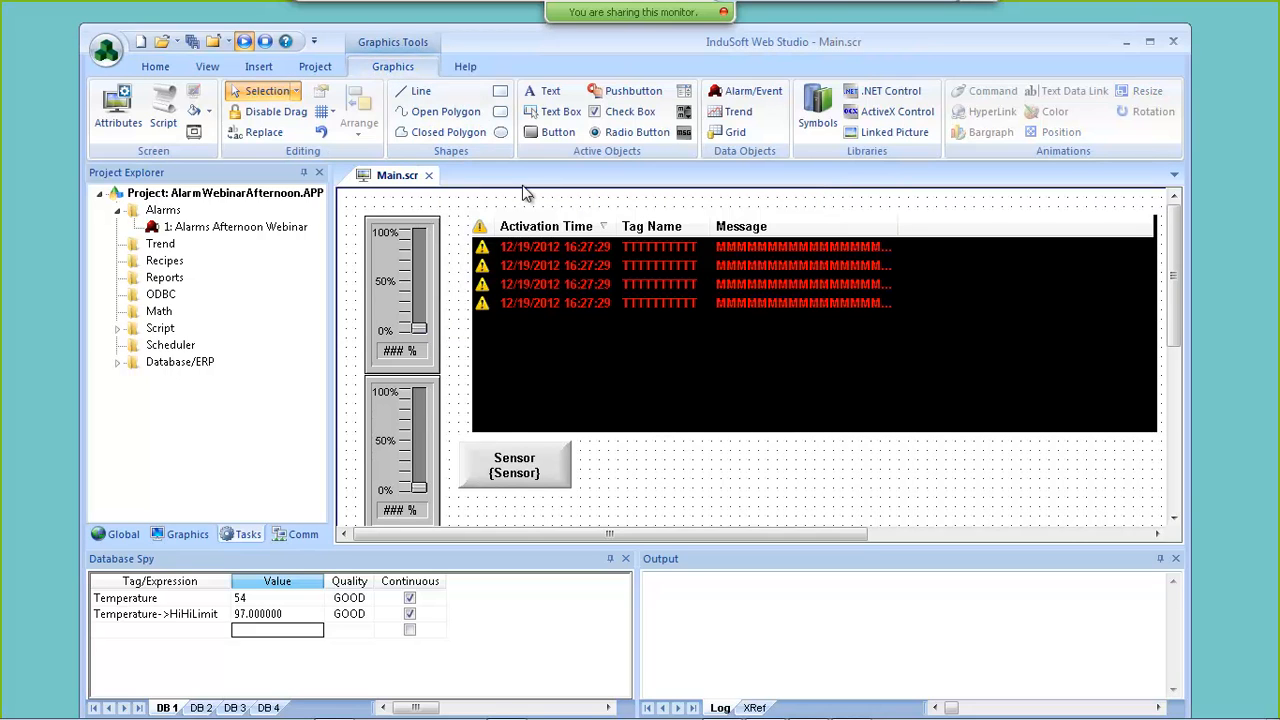
{"action": "left_click", "coordinate": [552, 132]}
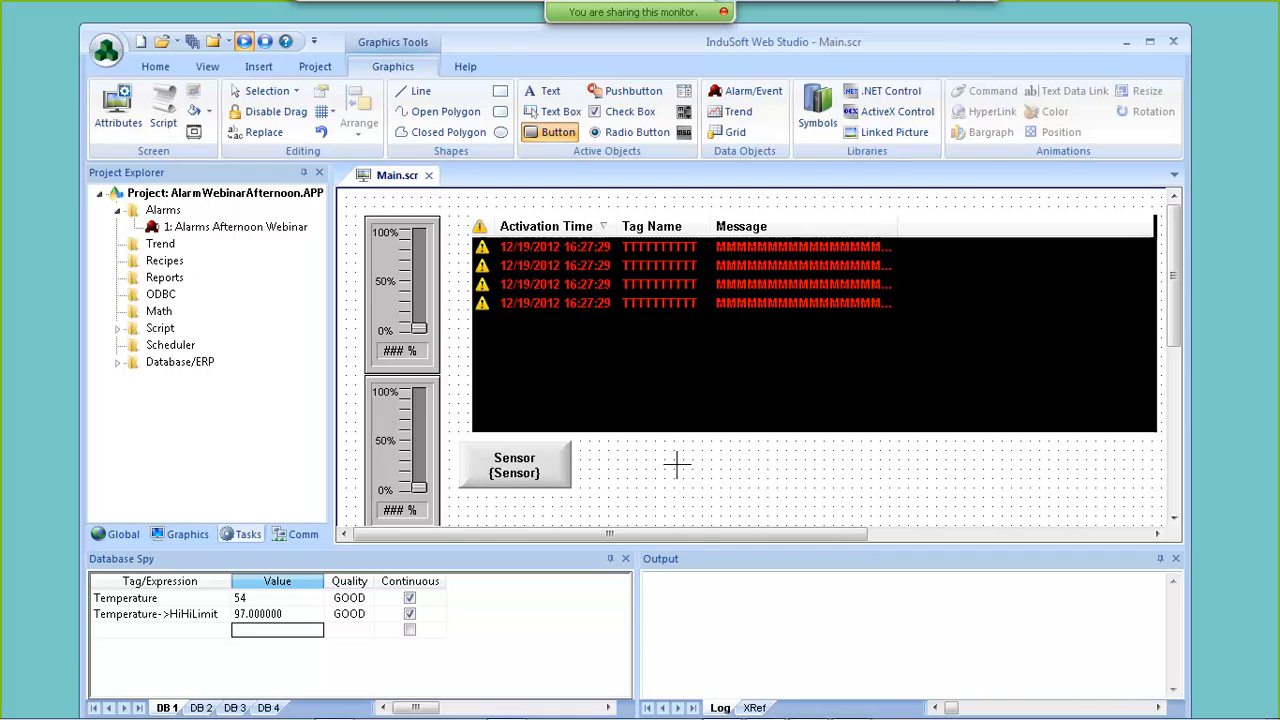
{"action": "left_click_drag", "start_coordinate": [614, 447], "coordinate": [742, 491]}
{"action": "double_click", "coordinate": [615, 451]}
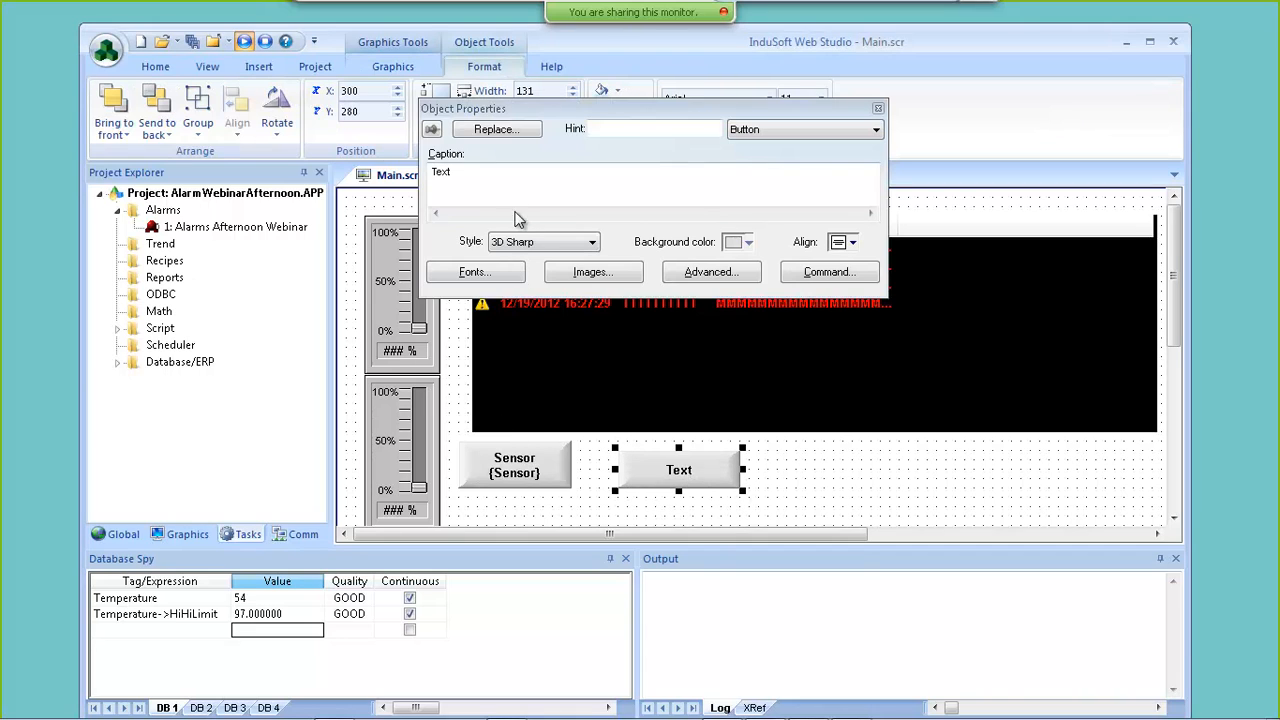
{"action": "type", "text": "/f"}
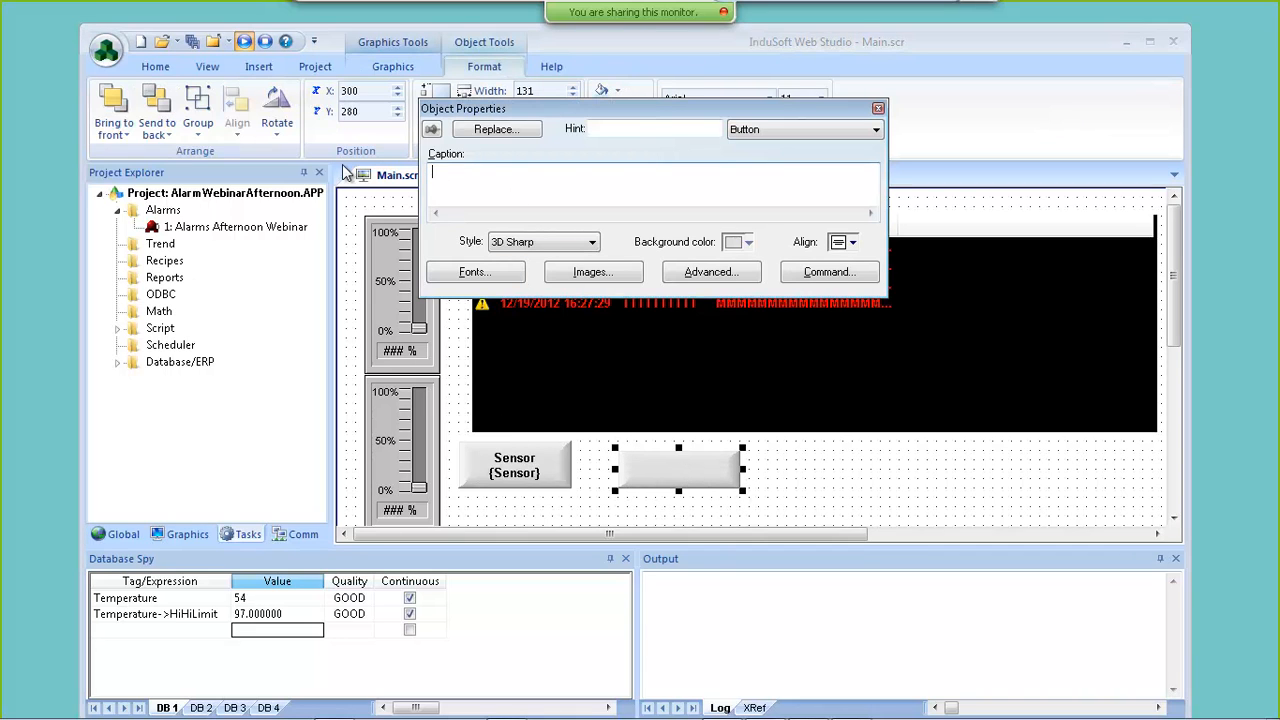
{"action": "type", "text": "Filters"}
- Give the Filters button an On Down command of type Toggle Tag for the FilterTrigger tag
{"action": "left_click", "coordinate": [806, 272]}
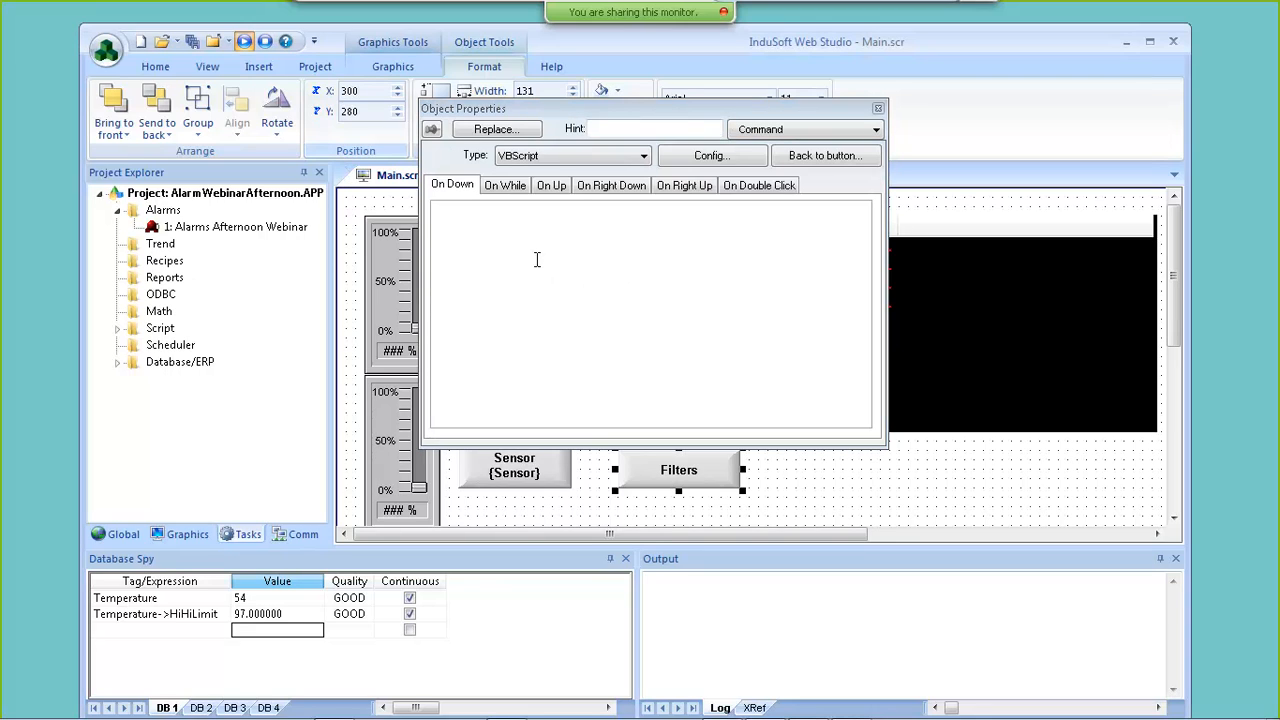
{"action": "left_click", "coordinate": [551, 160]}
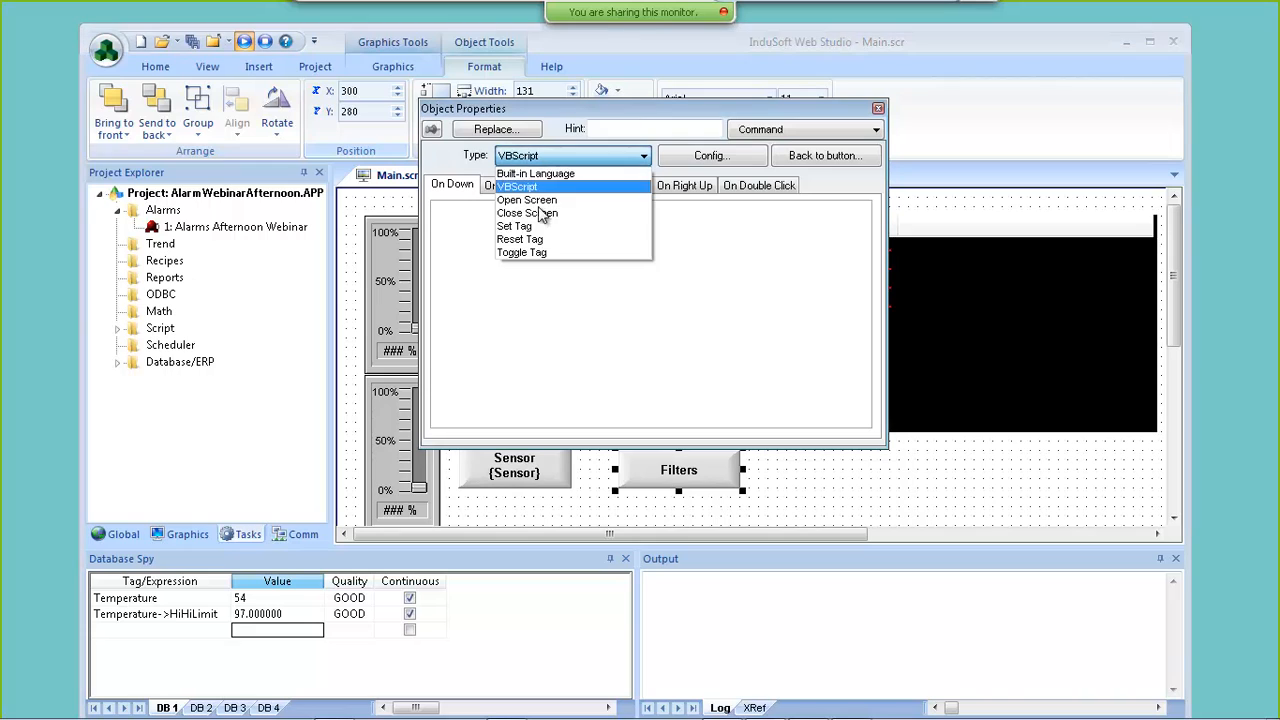
{"action": "left_click", "coordinate": [530, 252]}
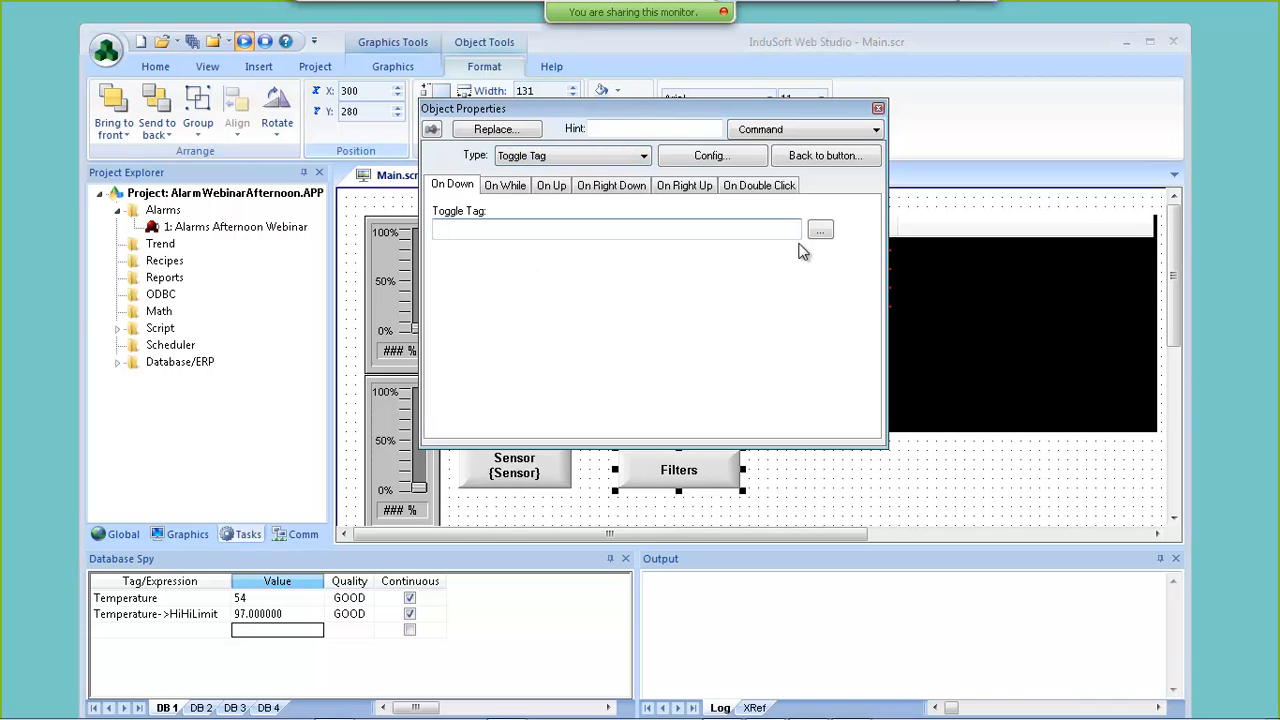
{"action": "left_click", "coordinate": [820, 231]}
{"action": "left_click", "coordinate": [537, 104]}
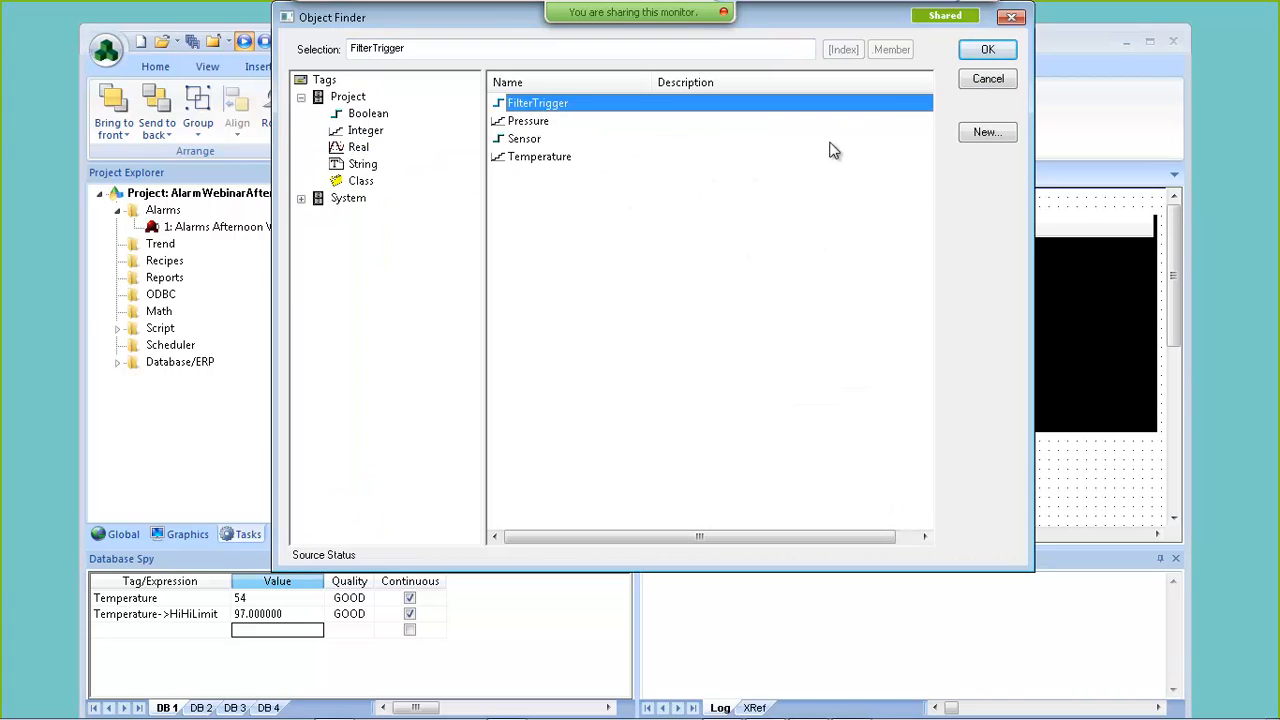
{"action": "left_click", "coordinate": [987, 49]}
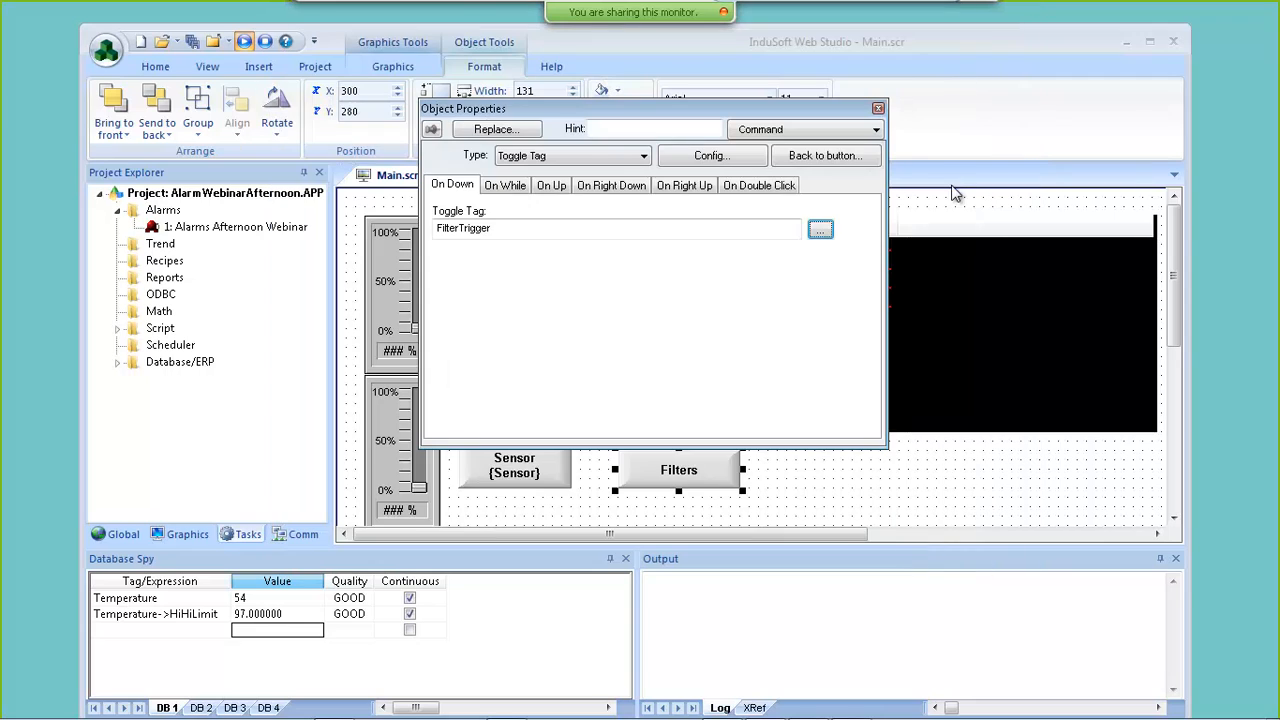
{"action": "left_click", "coordinate": [877, 108]}
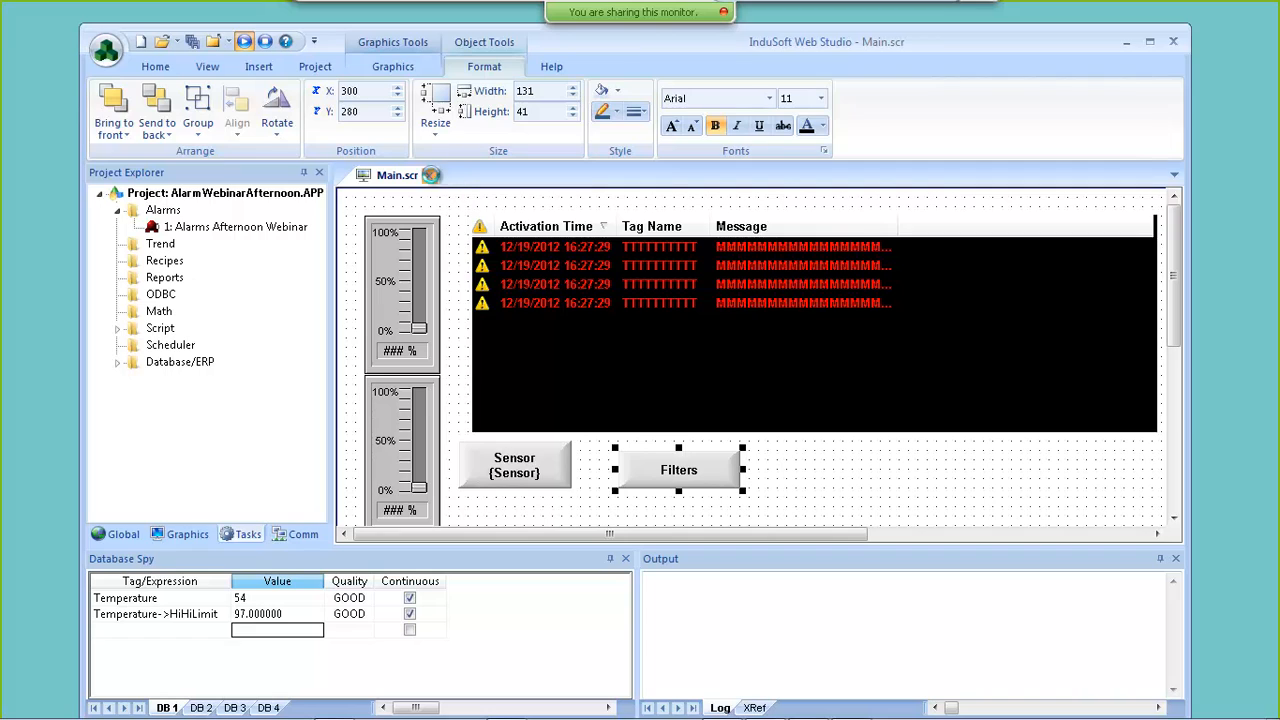
- Close the Main screen, saving its changes, and run the project
{"action": "left_click", "coordinate": [428, 175]}
{"action": "left_click", "coordinate": [566, 432]}
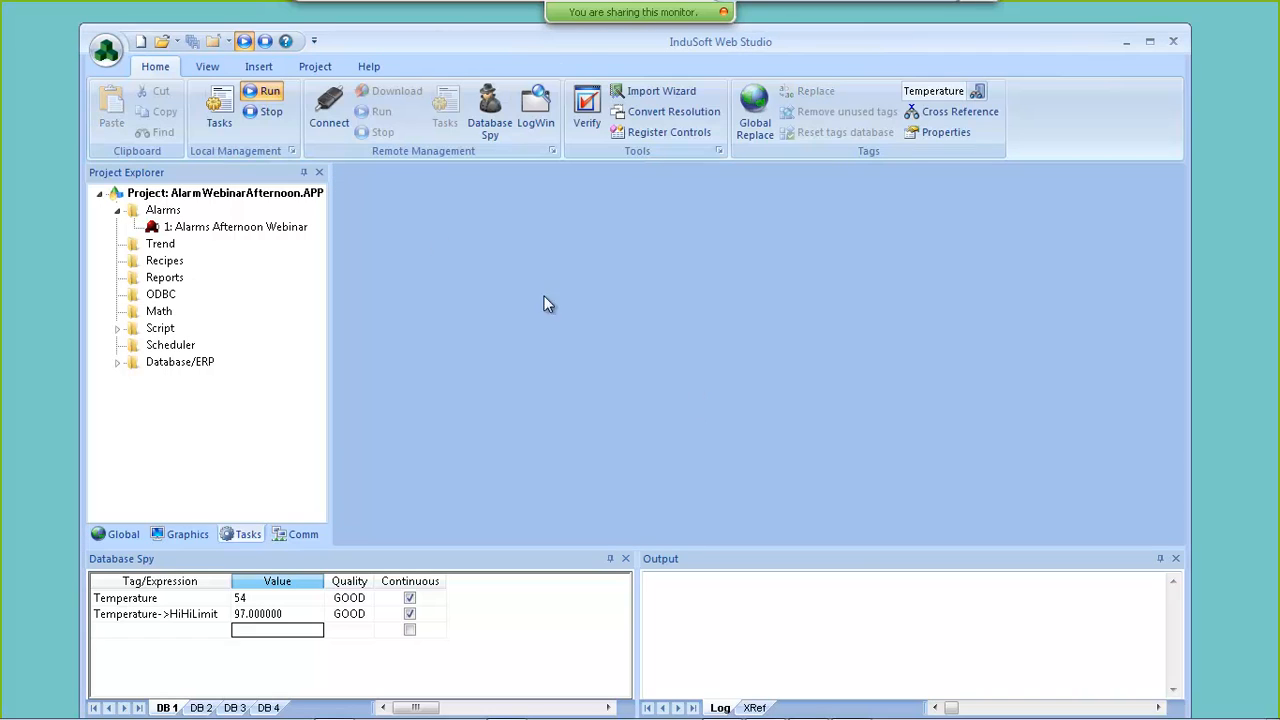
{"action": "left_click", "coordinate": [264, 91]}
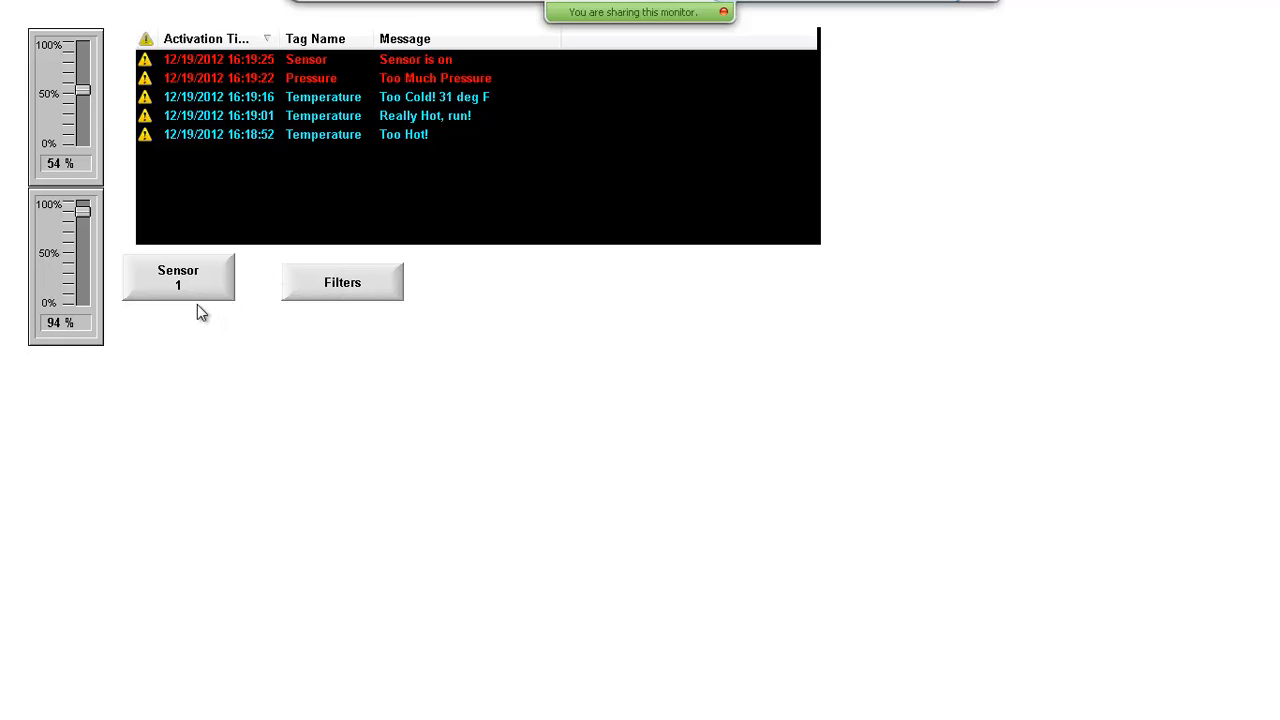
- Filter the runtime alarm list by the message text TOO* using the Filters button
{"action": "left_click", "coordinate": [339, 300]}
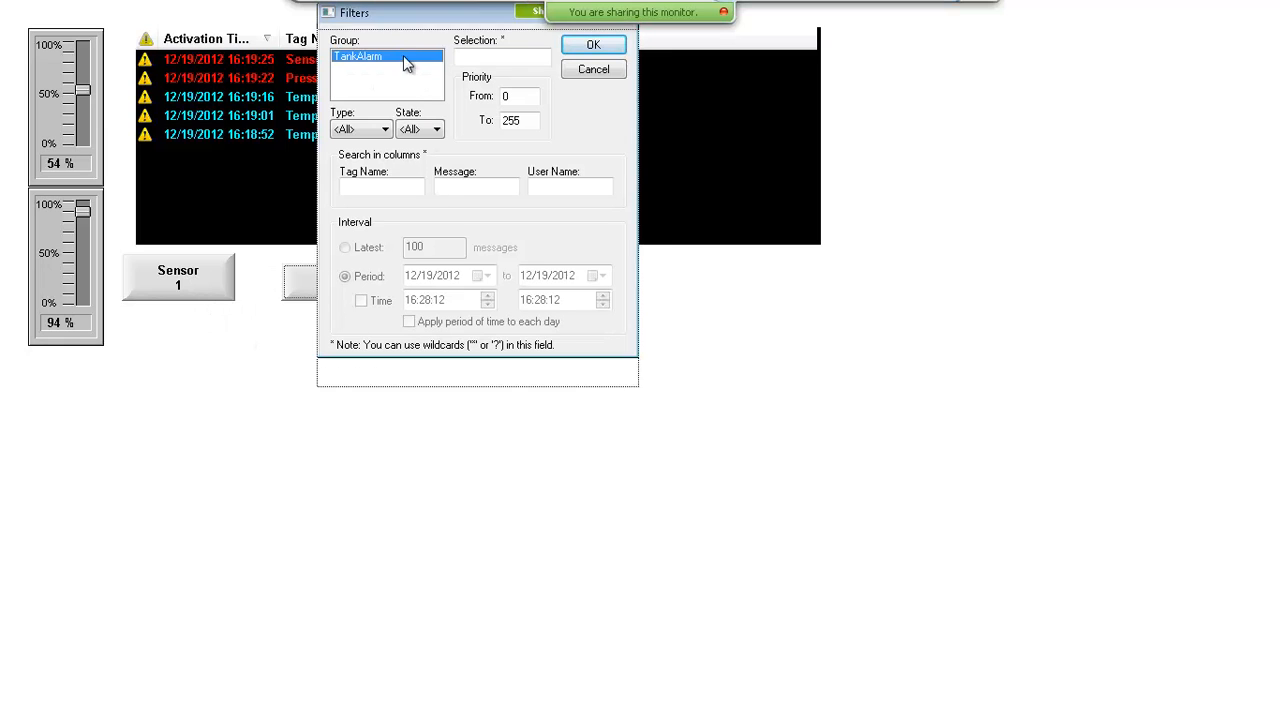
{"action": "left_click_drag", "start_coordinate": [414, 98], "coordinate": [557, 166]}
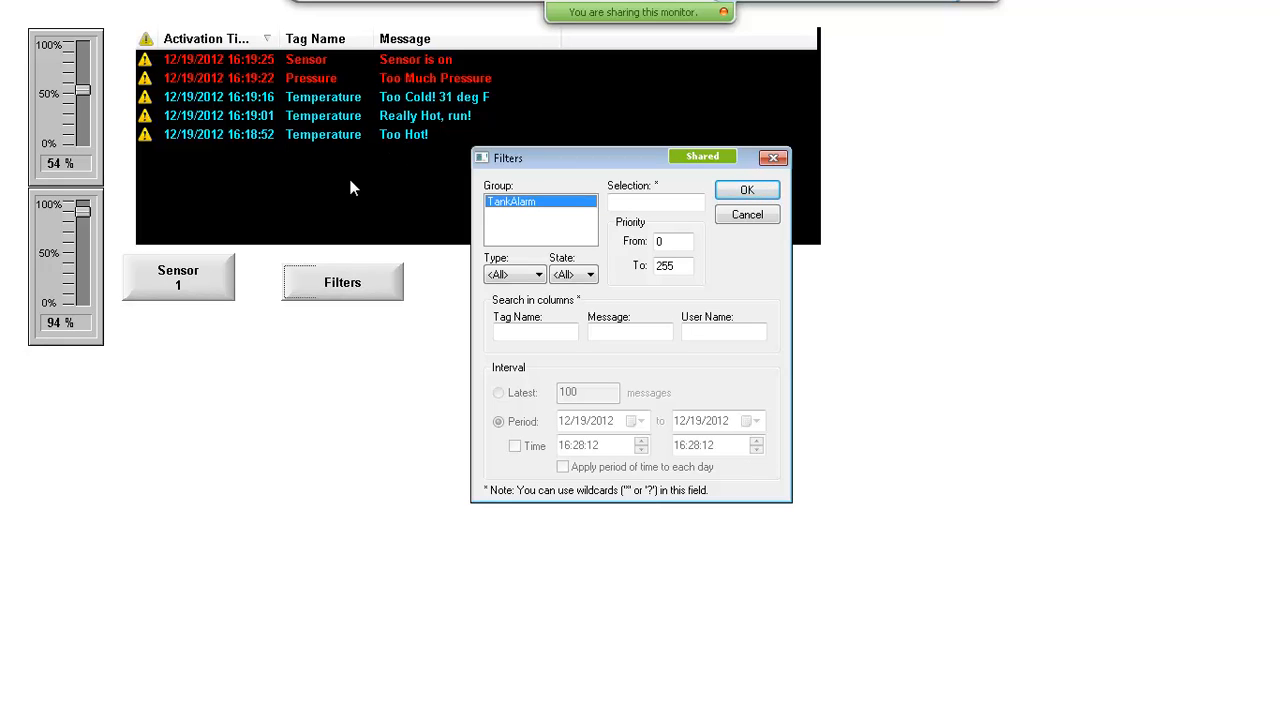
{"action": "left_click", "coordinate": [628, 332]}
{"action": "key", "text": "Return"}
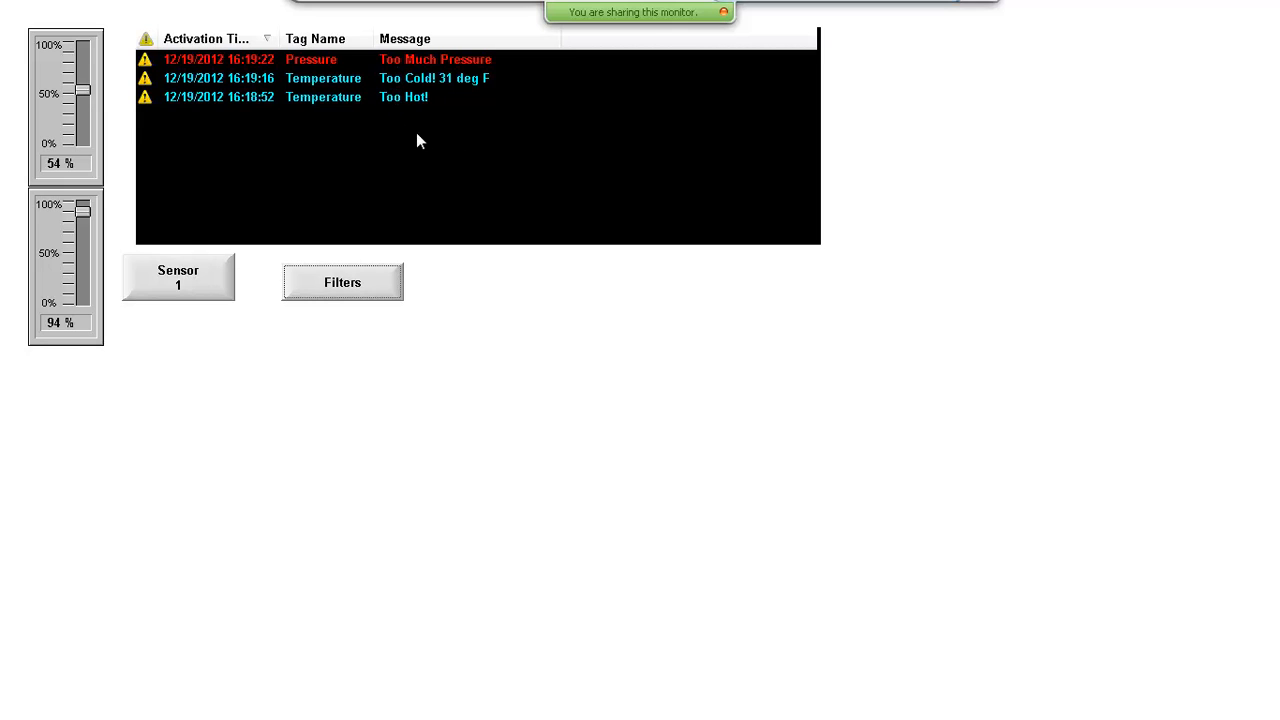
- Clear the message filter and limit the runtime alarm list to priorities up to 1
{"action": "left_click", "coordinate": [369, 288]}
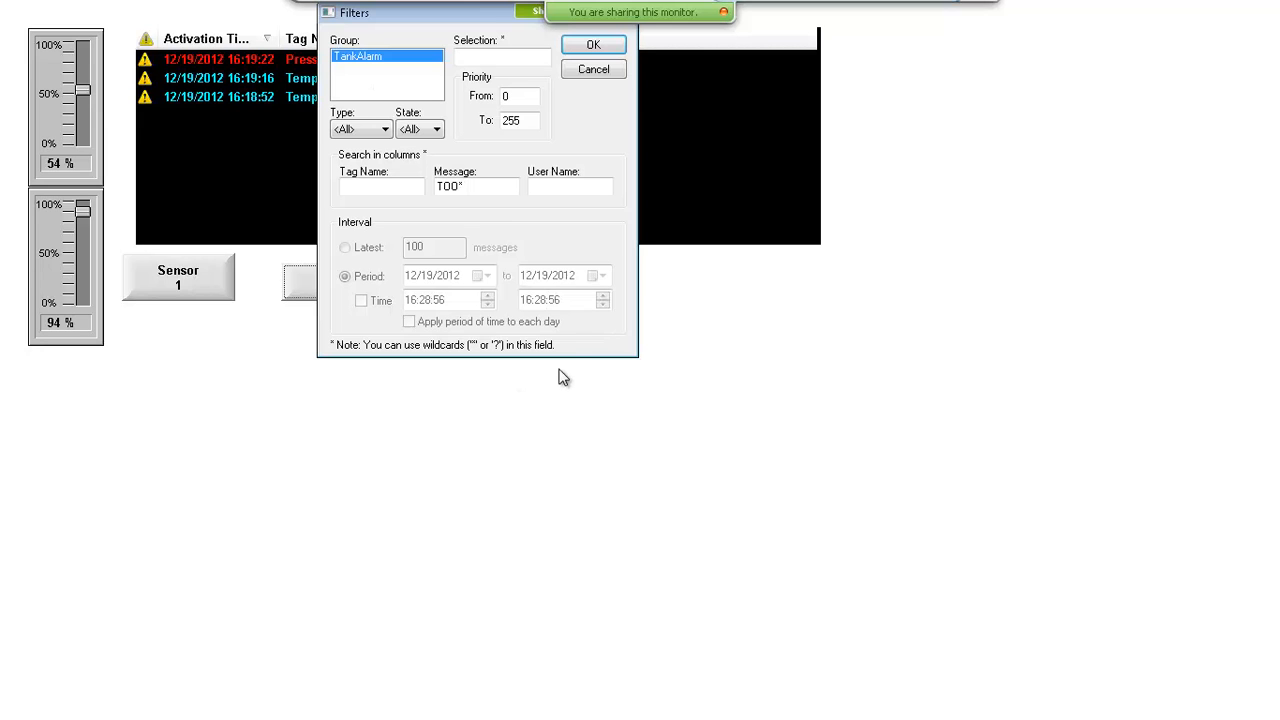
{"action": "left_click_drag", "start_coordinate": [464, 186], "coordinate": [420, 183]}
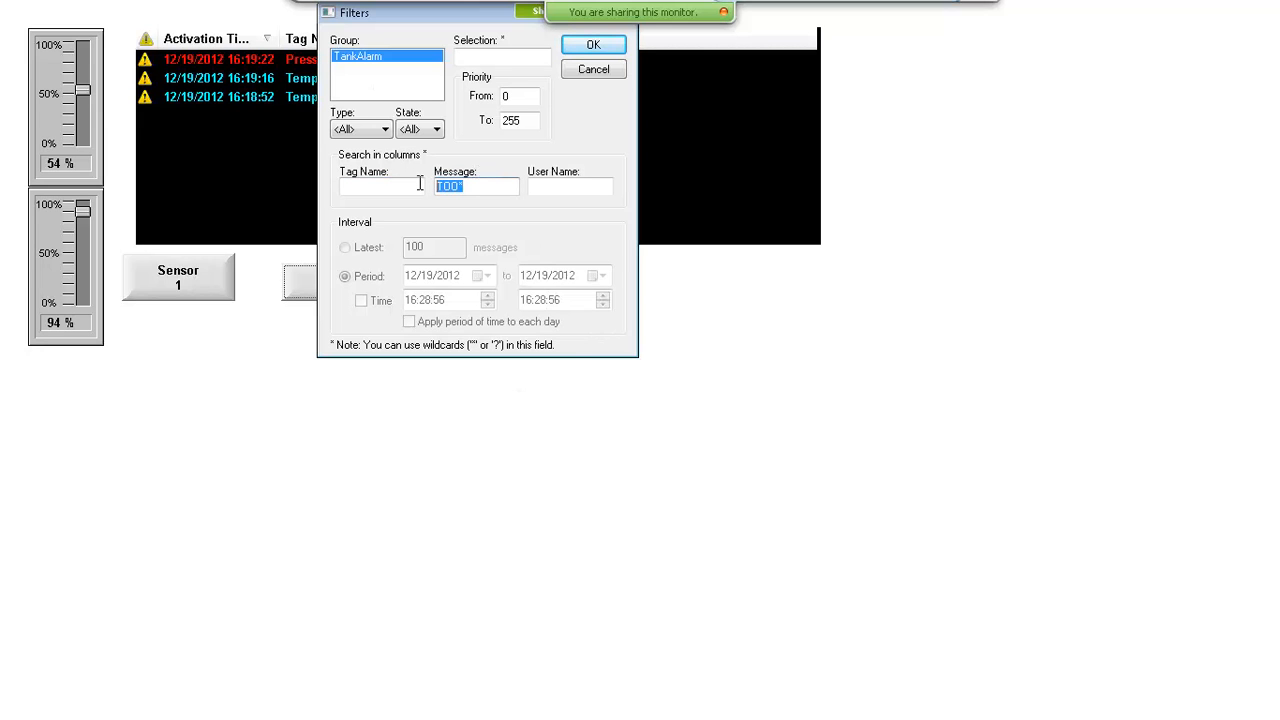
{"action": "key", "text": "BackSpace"}
{"action": "left_click_drag", "start_coordinate": [414, 18], "coordinate": [533, 189]}
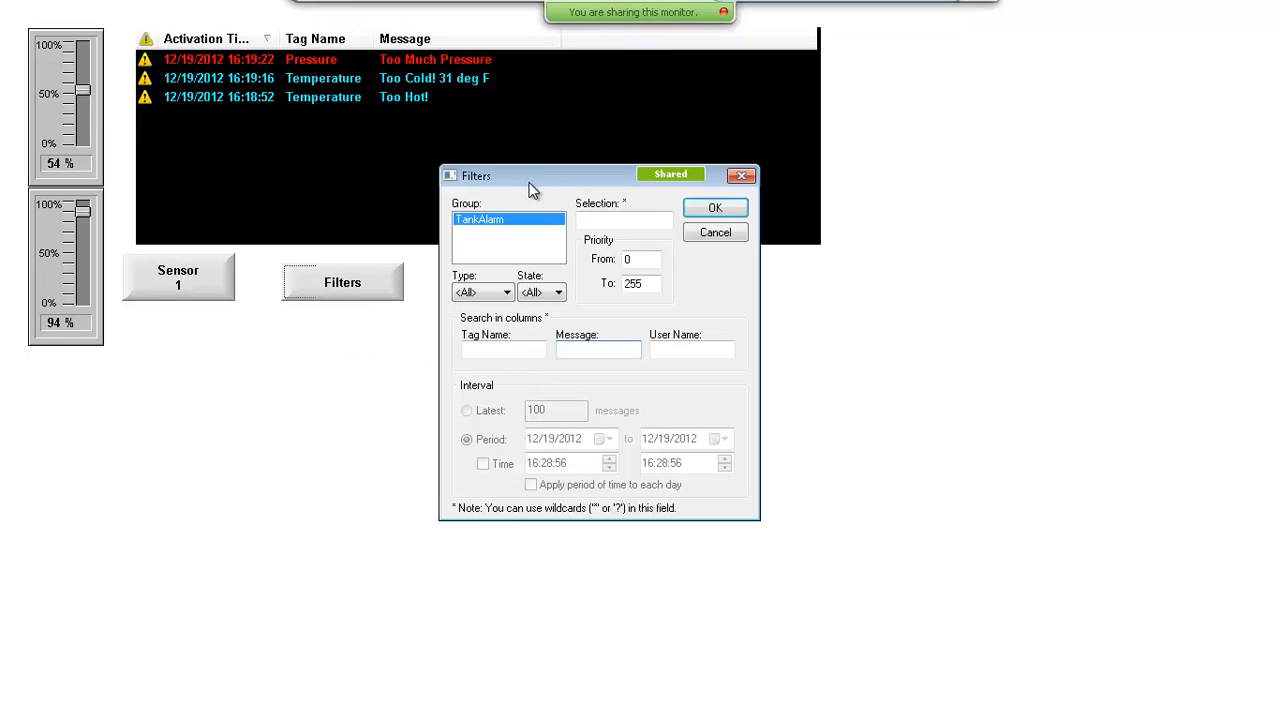
{"action": "double_click", "coordinate": [651, 283]}
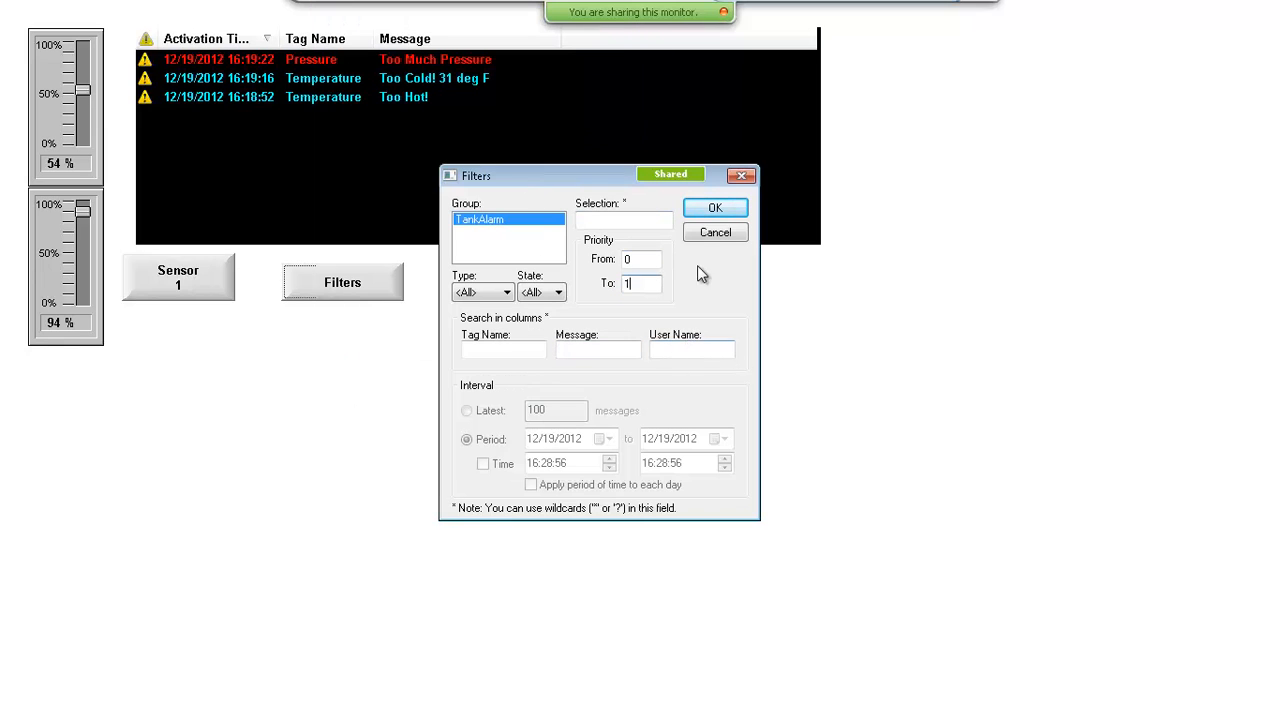
{"action": "left_click", "coordinate": [714, 210]}
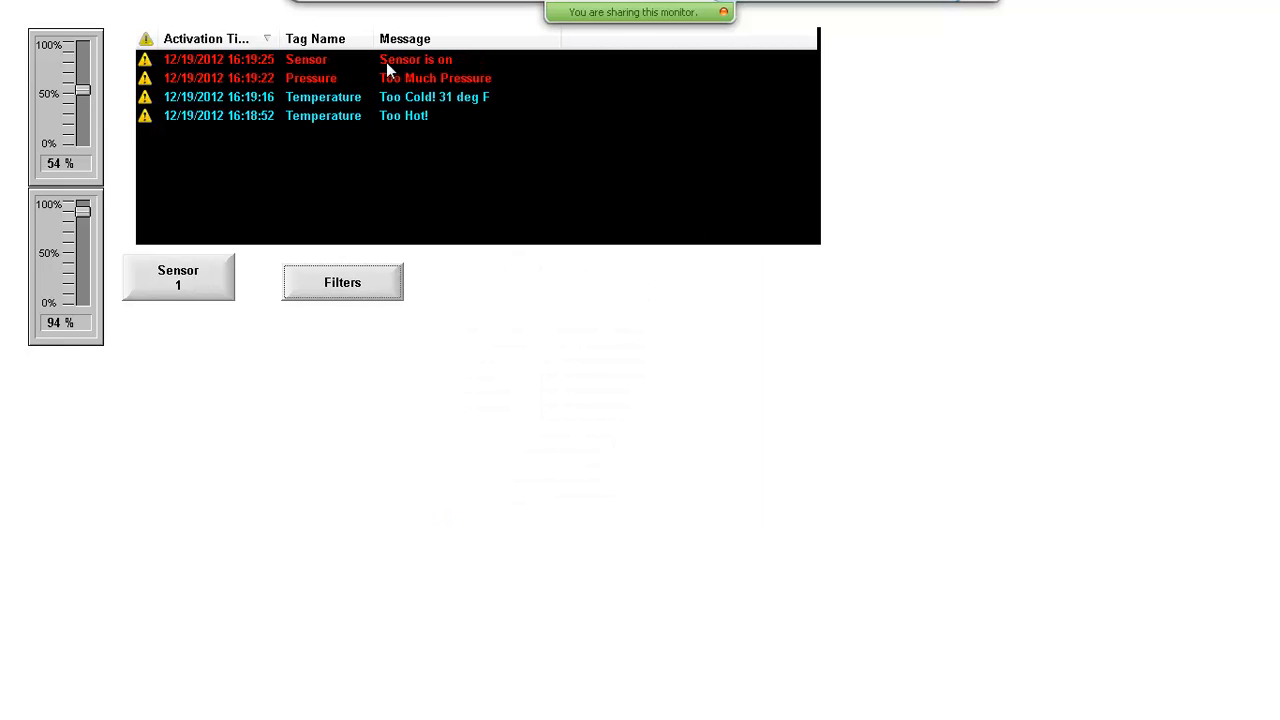
- Filter the runtime alarm list to priorities from 2 to 2
{"action": "left_click", "coordinate": [352, 296]}
{"action": "double_click", "coordinate": [520, 96]}
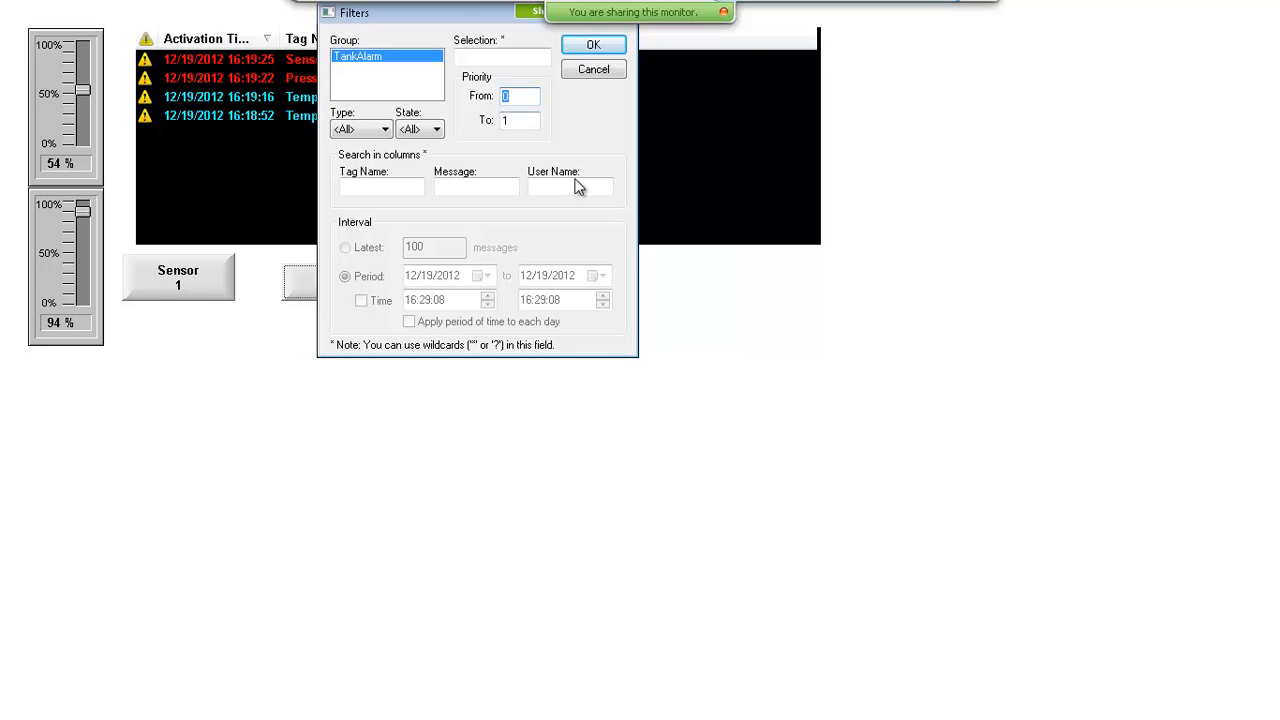
{"action": "left_click", "coordinate": [583, 46]}
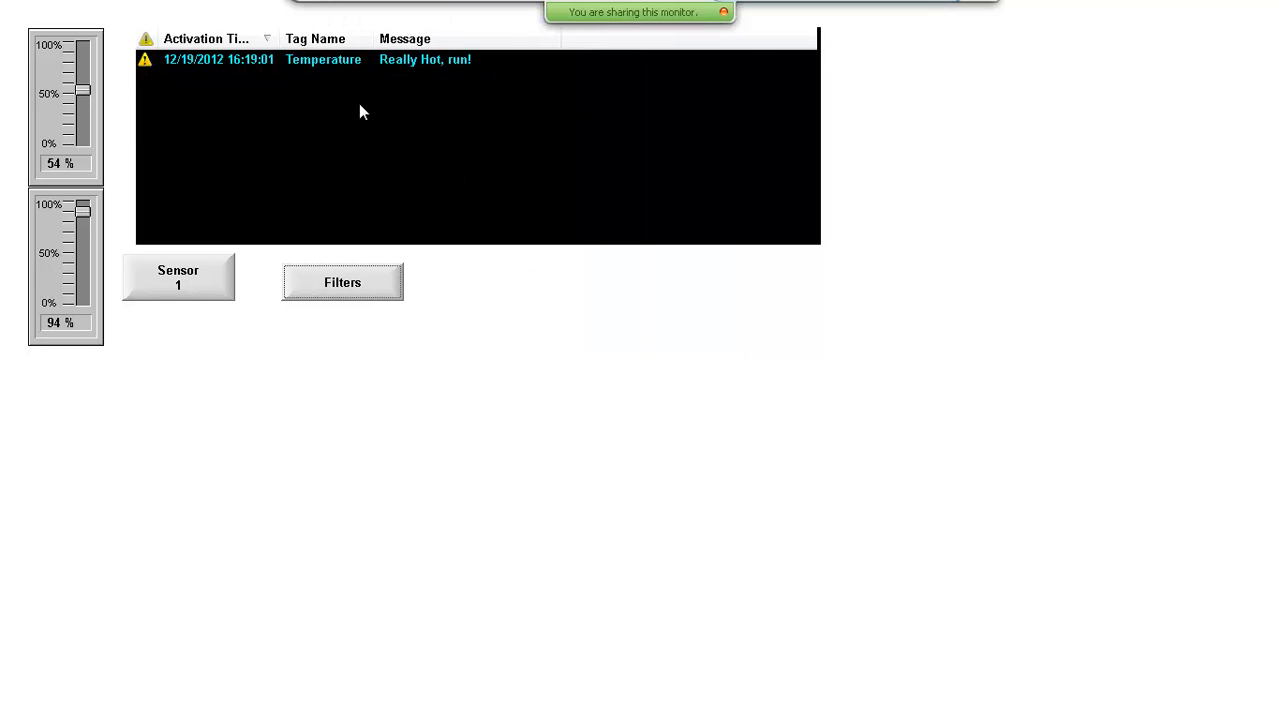
- Examine the alarm type and state options in the runtime Filters dialog, cancelling it without changes
{"action": "left_click", "coordinate": [382, 284]}
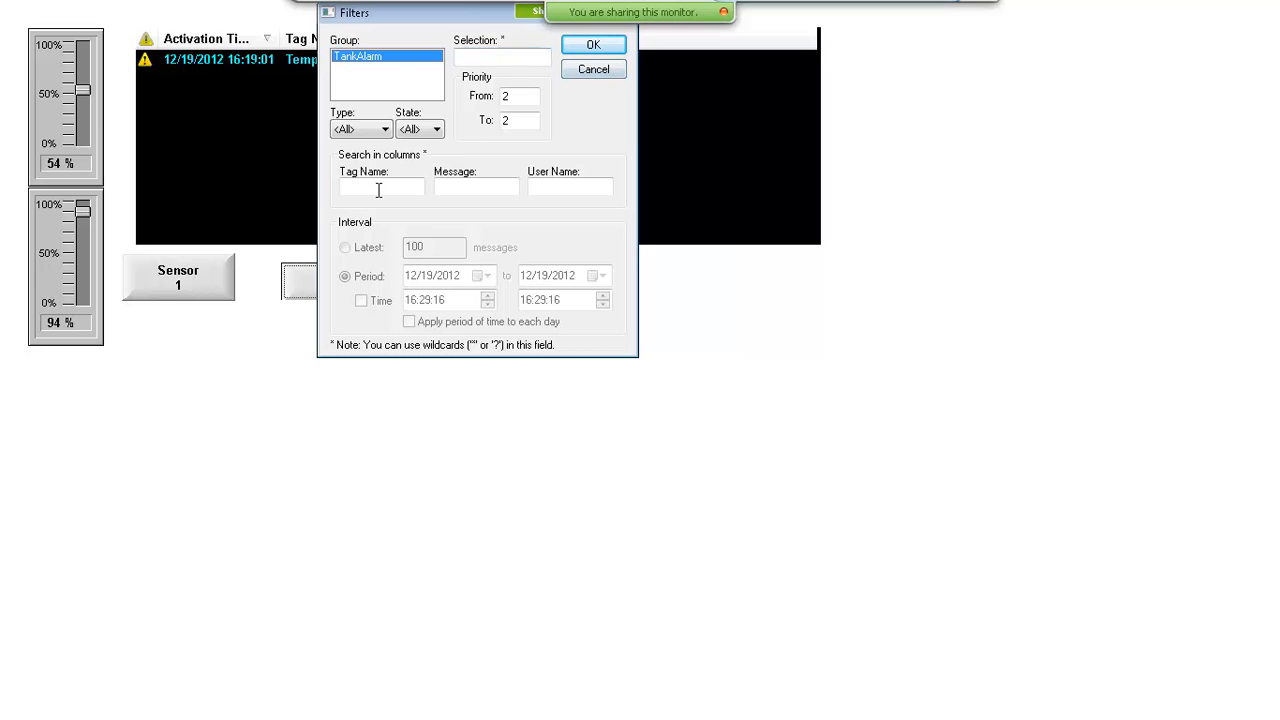
{"action": "left_click", "coordinate": [384, 130]}
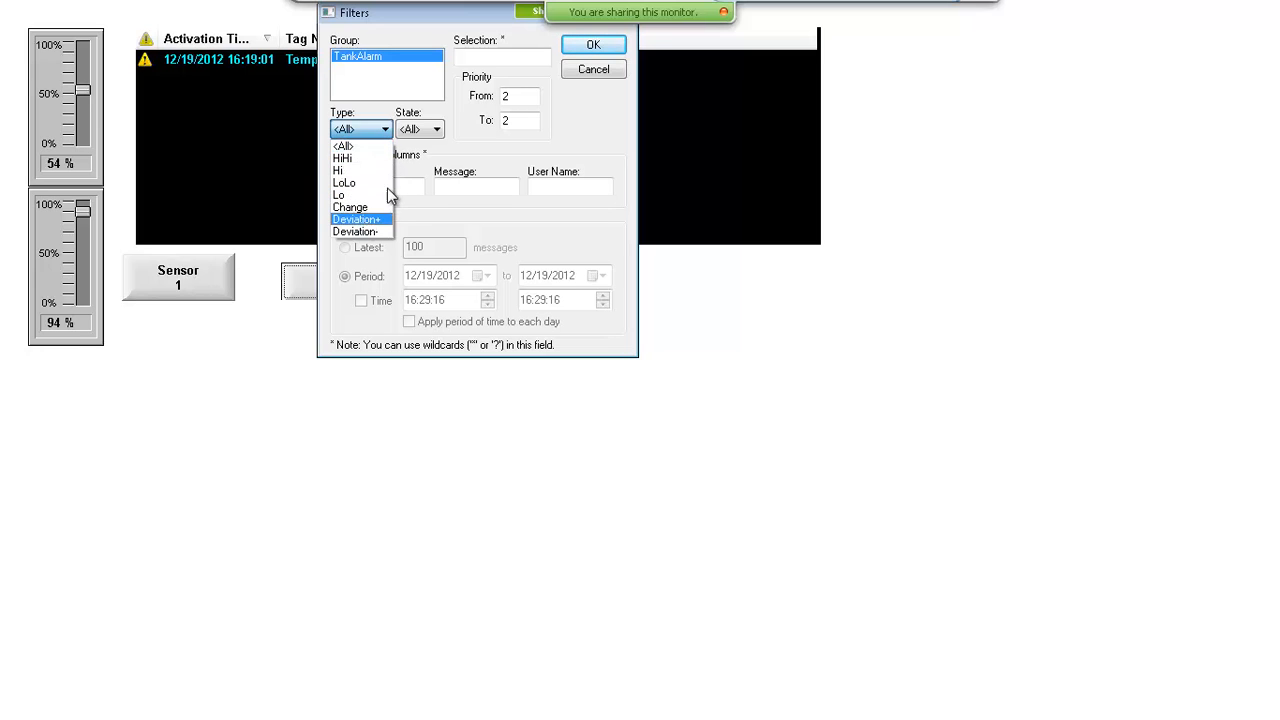
{"action": "left_click", "coordinate": [434, 131]}
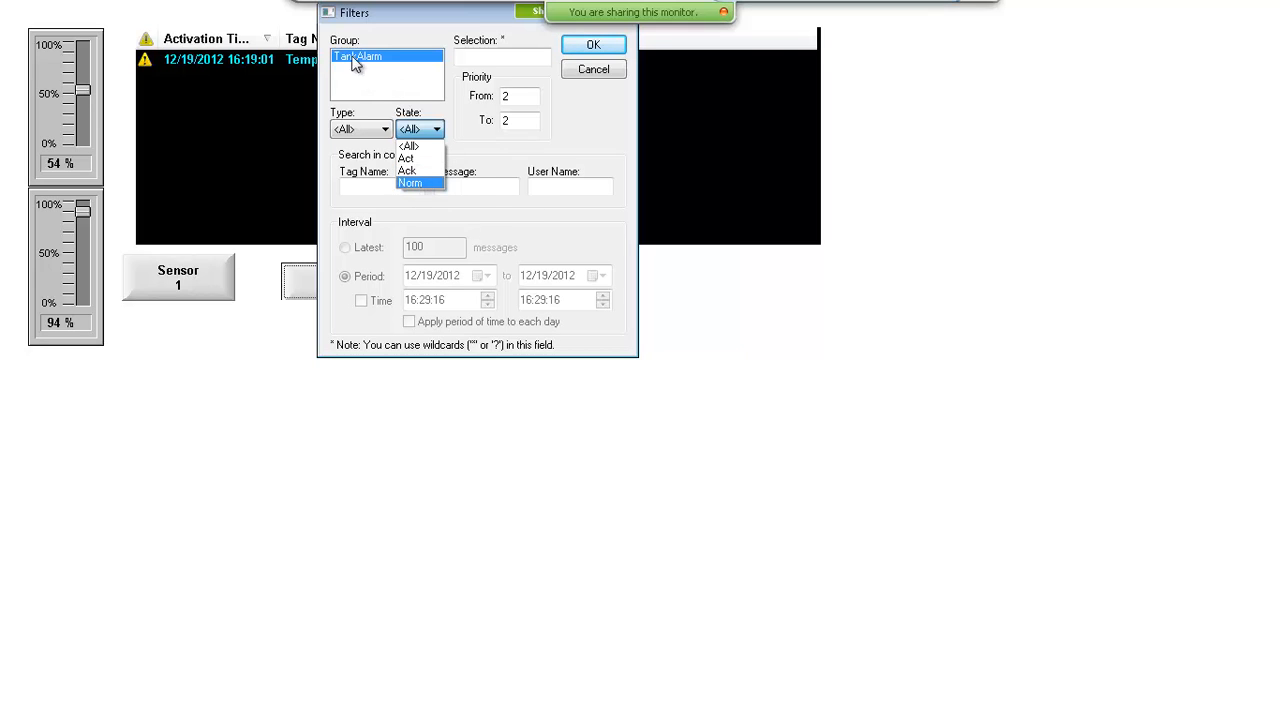
{"action": "left_click", "coordinate": [605, 76]}
{"action": "left_click", "coordinate": [605, 76]}
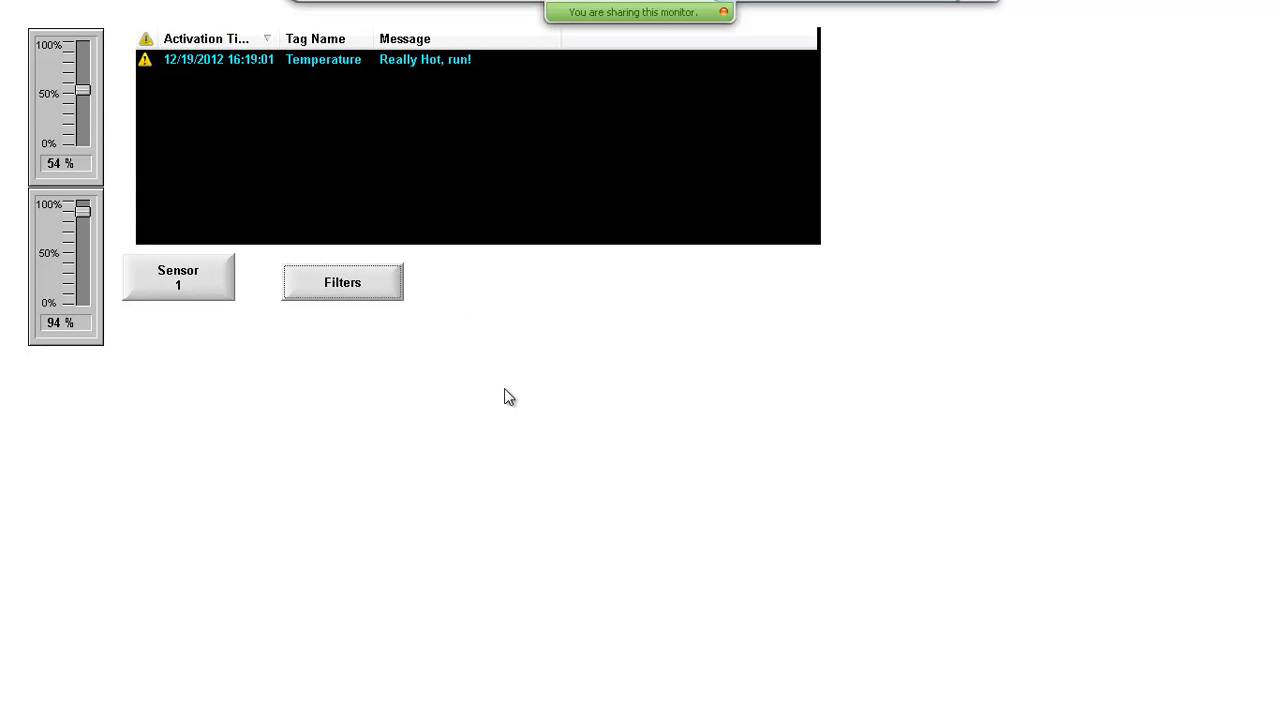
- Switch to InduSoft Web Studio and, in the Alarms Afternoon Webinar worksheet, set Selection to Tank1 for the Too Hot! alarm and Tank2 for the Sensor alarm
{"action": "key", "text": "alt+Tab"}
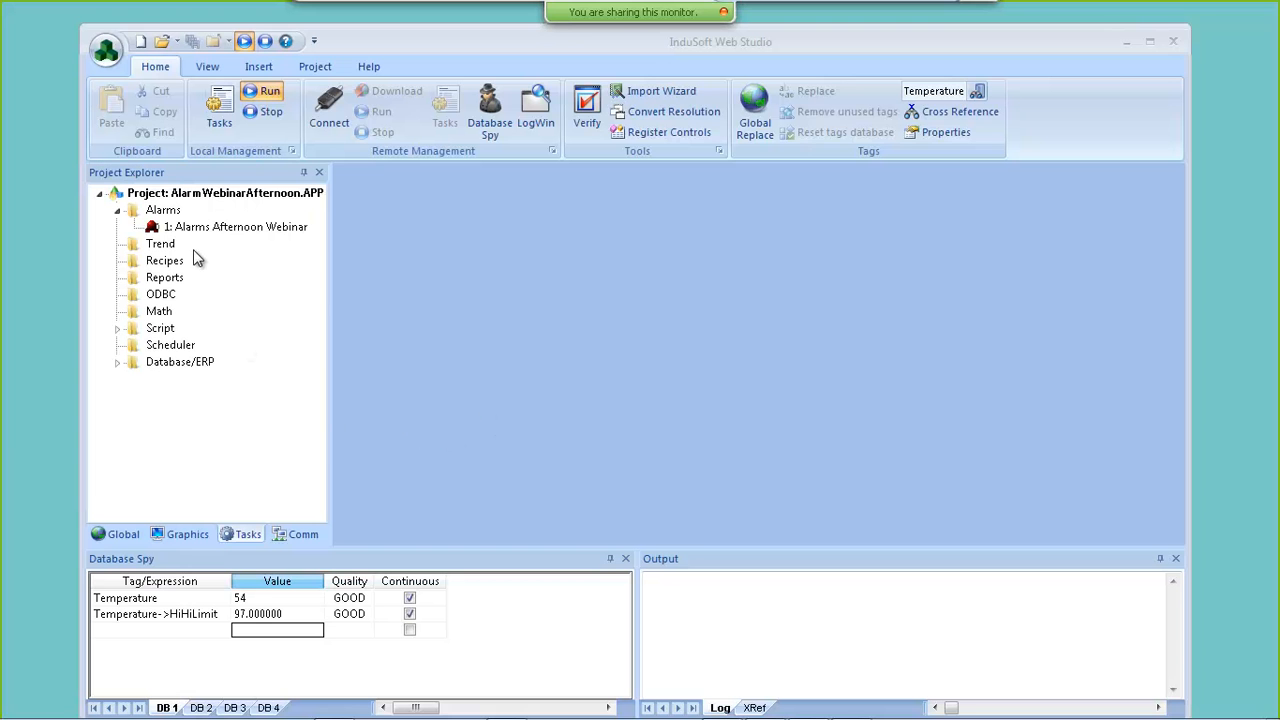
{"action": "double_click", "coordinate": [200, 228]}
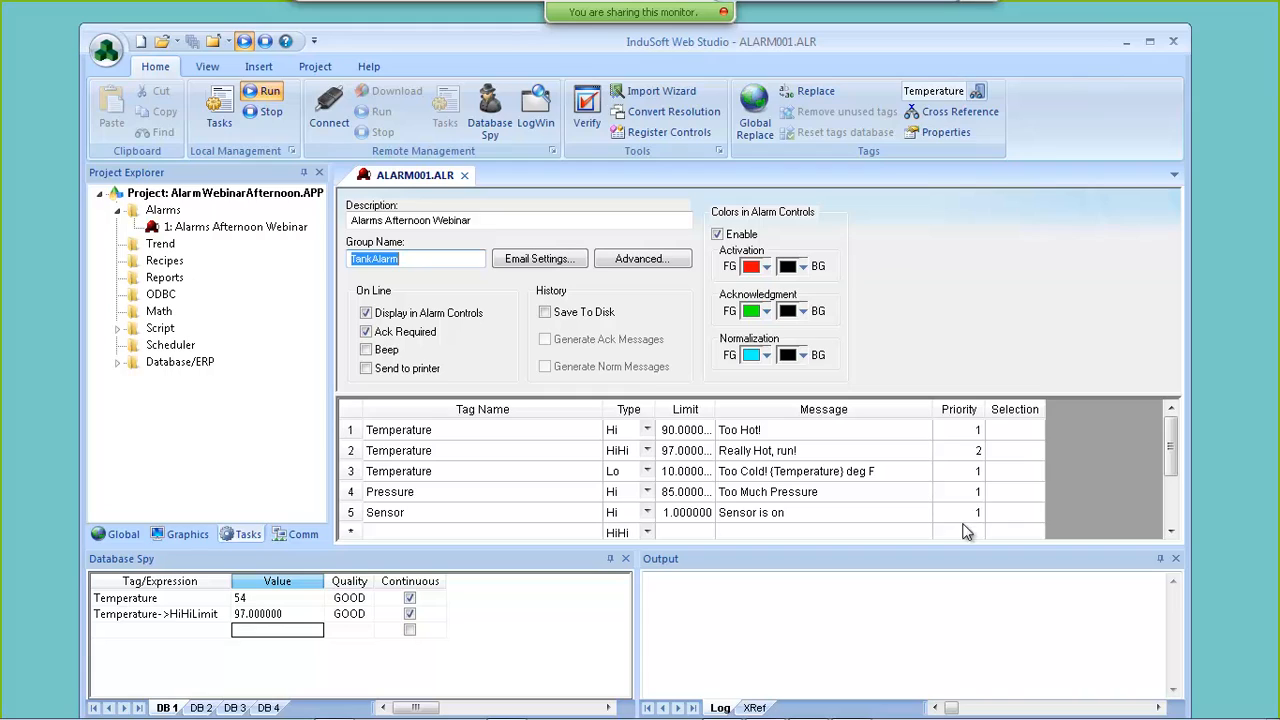
{"action": "left_click", "coordinate": [1016, 432]}
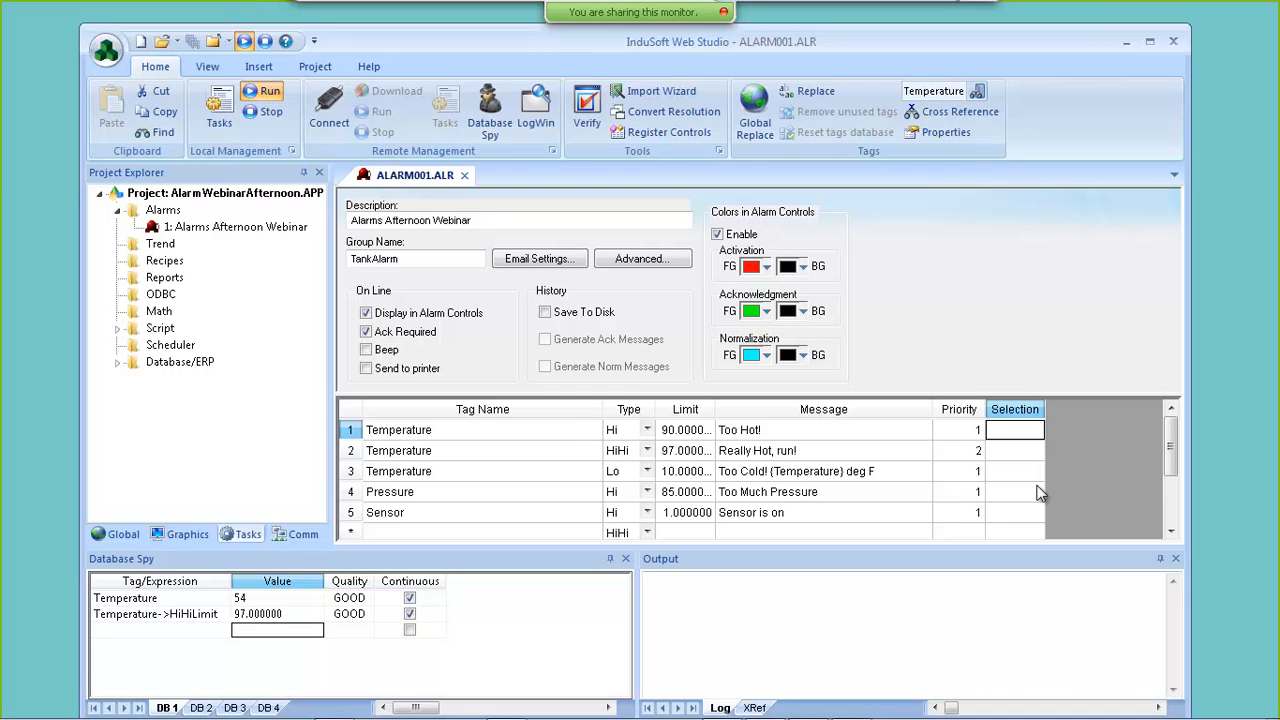
{"action": "type", "text": "Tank1"}
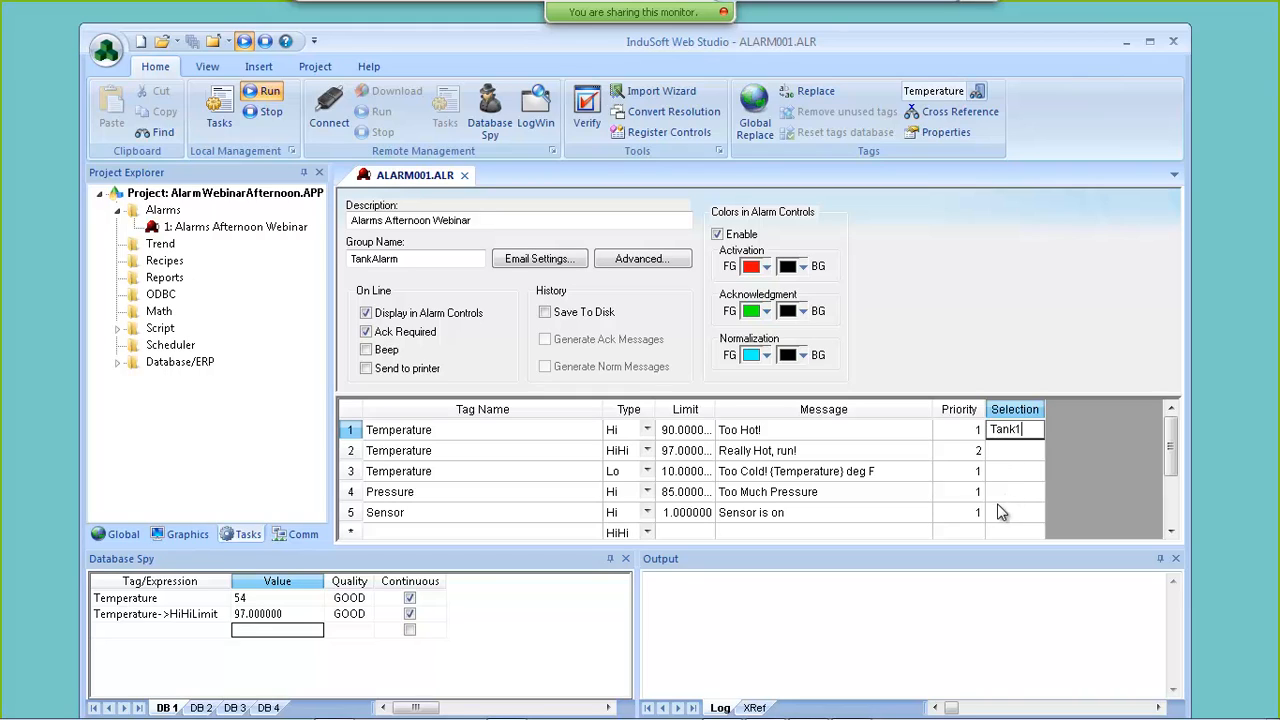
{"action": "left_click", "coordinate": [997, 508]}
{"action": "type", "text": "Tan"}
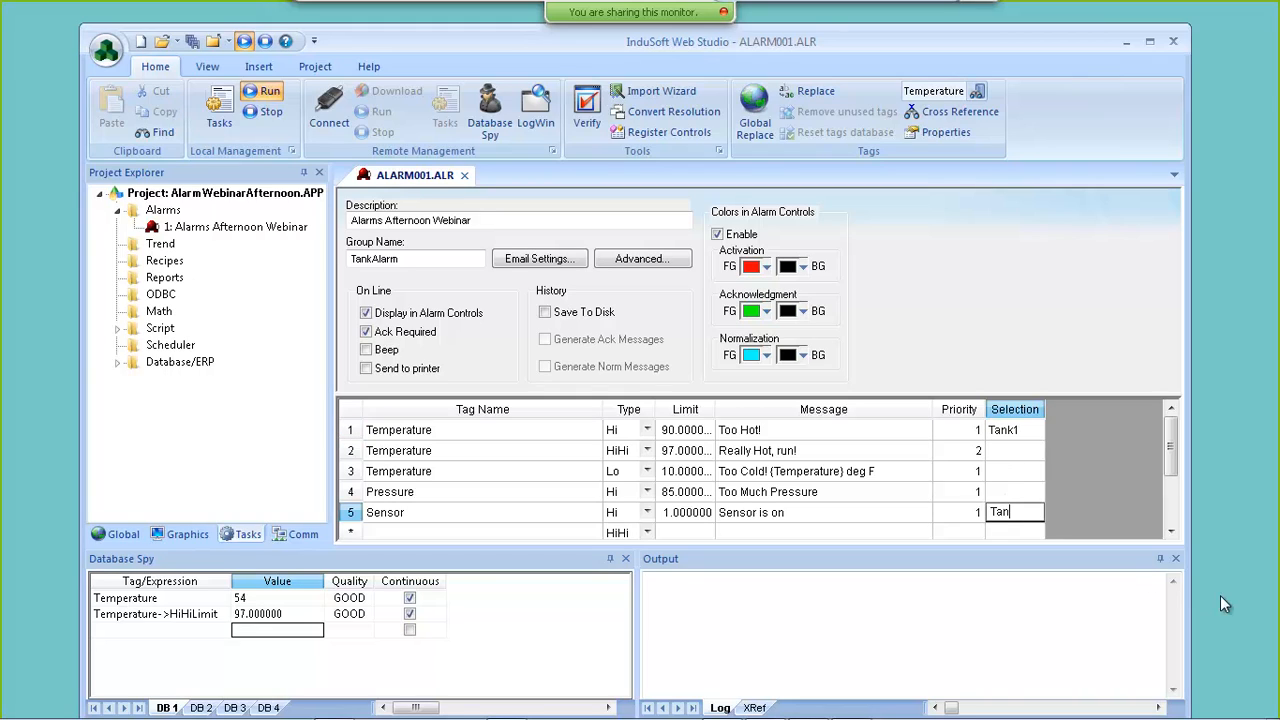
{"action": "type", "text": "k2"}
{"action": "left_click", "coordinate": [1028, 491]}
{"action": "left_click", "coordinate": [1025, 473]}
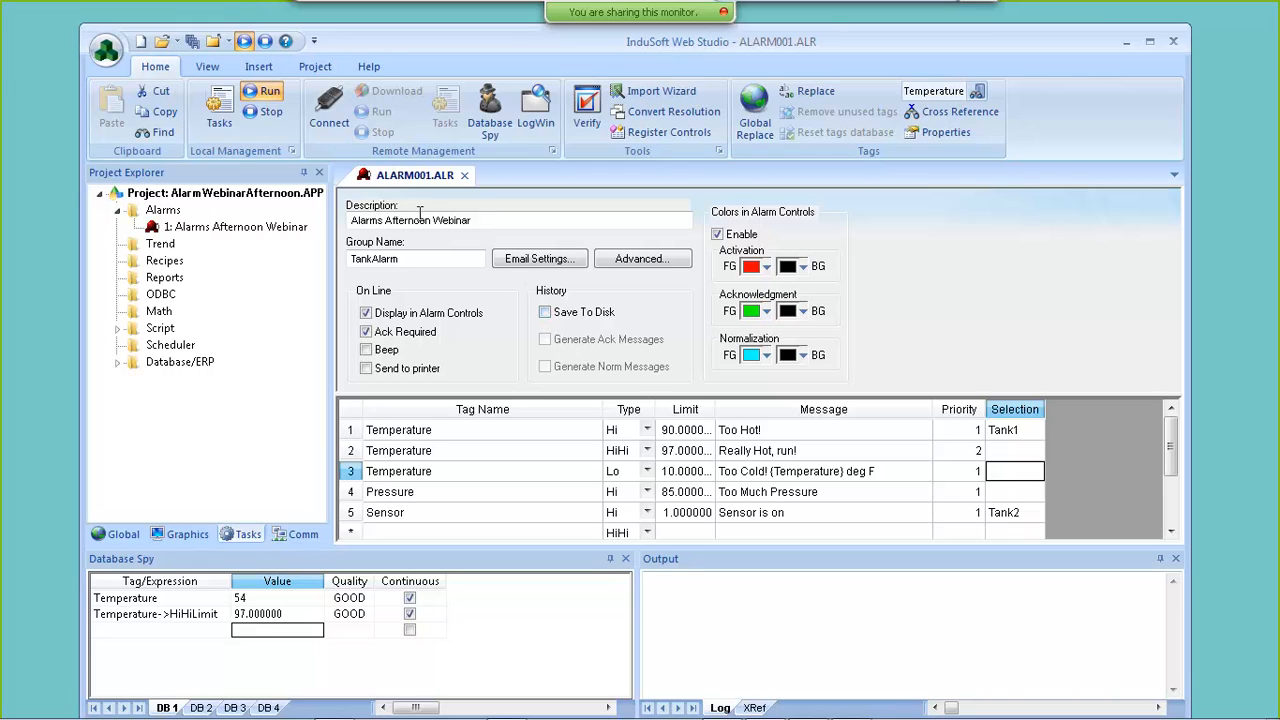
- Enable saving the TankAlarm group's history to disk, and close the alarm worksheet with its changes saved
{"action": "left_click", "coordinate": [546, 313]}
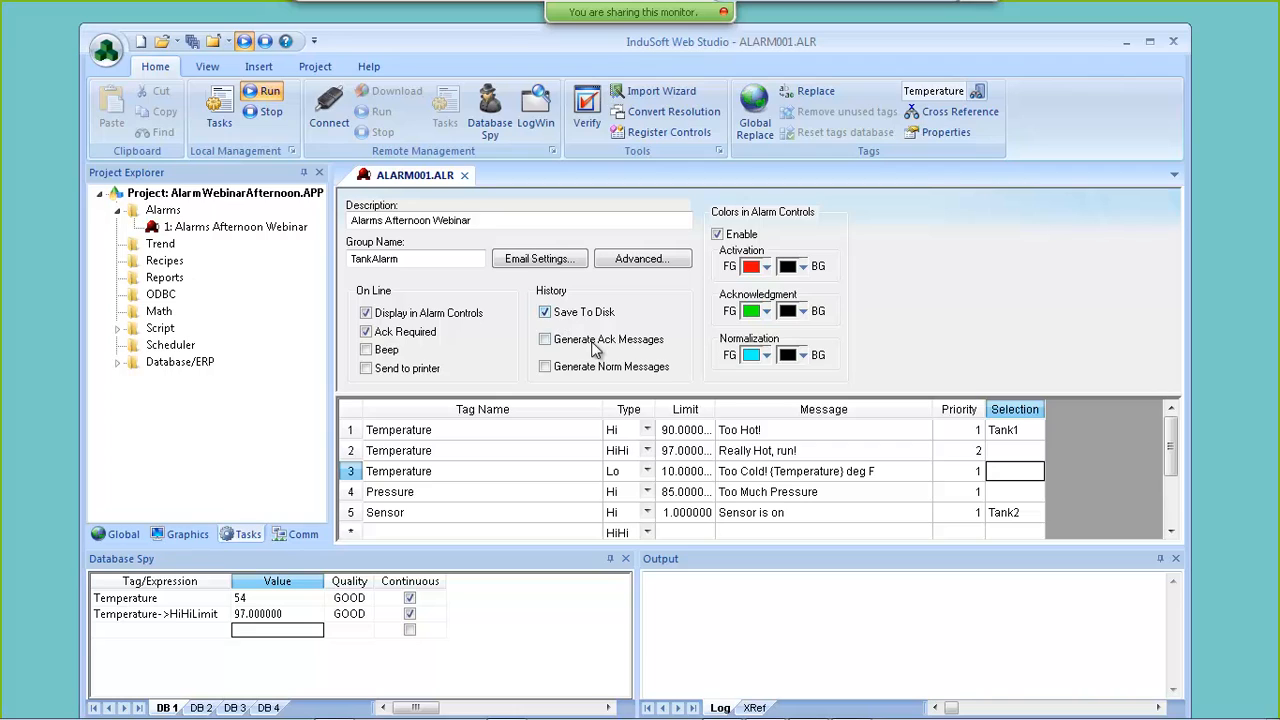
{"action": "left_click", "coordinate": [464, 175]}
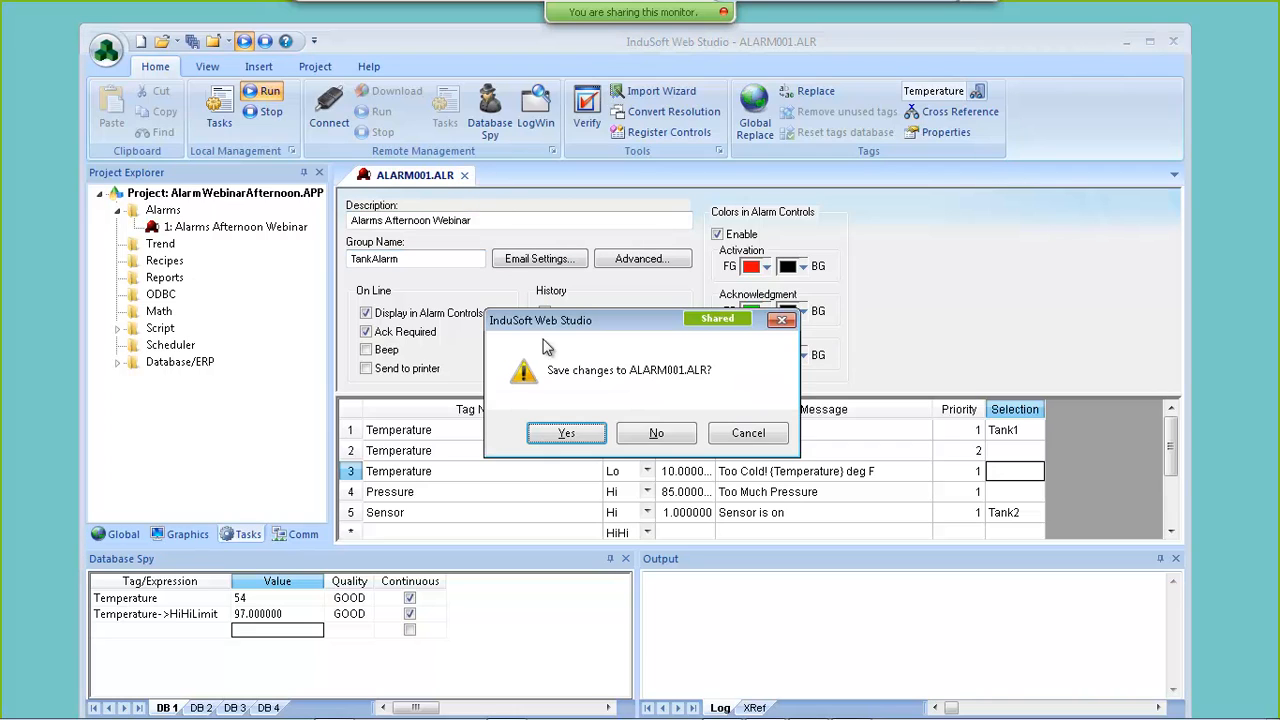
{"action": "left_click", "coordinate": [568, 433]}
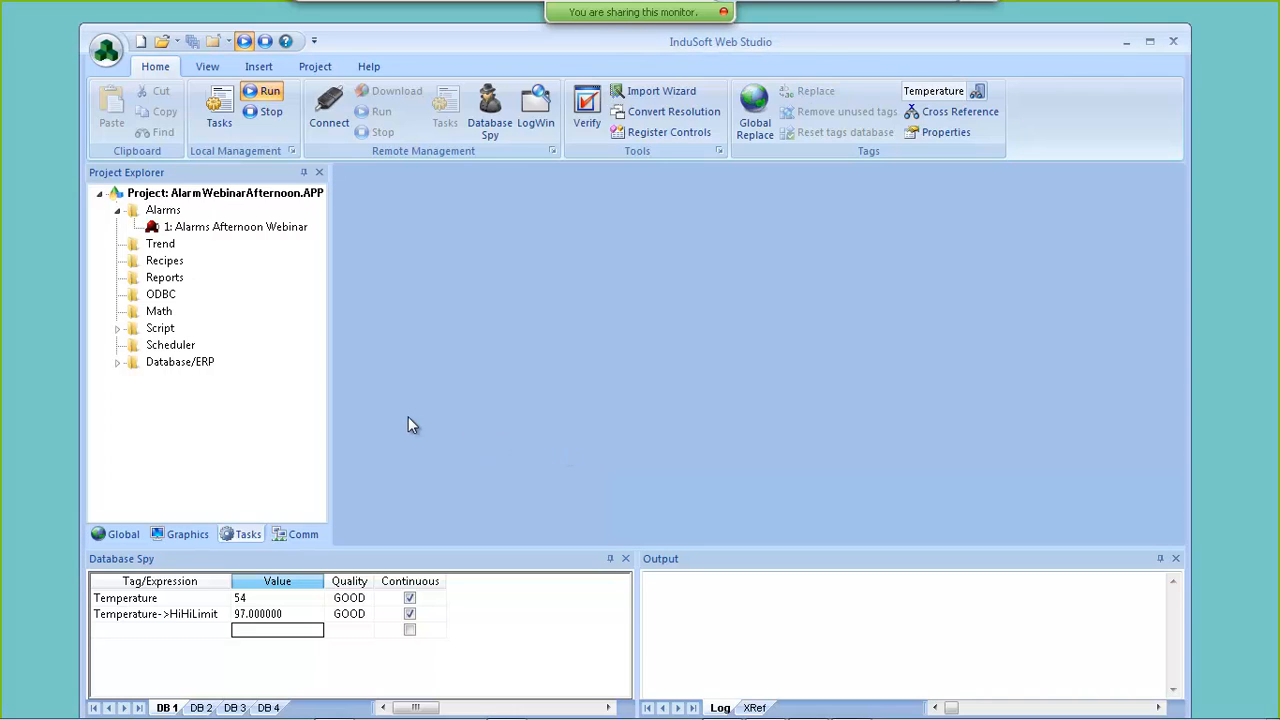
- Display the available help and documentation commands
{"action": "left_click", "coordinate": [369, 66]}
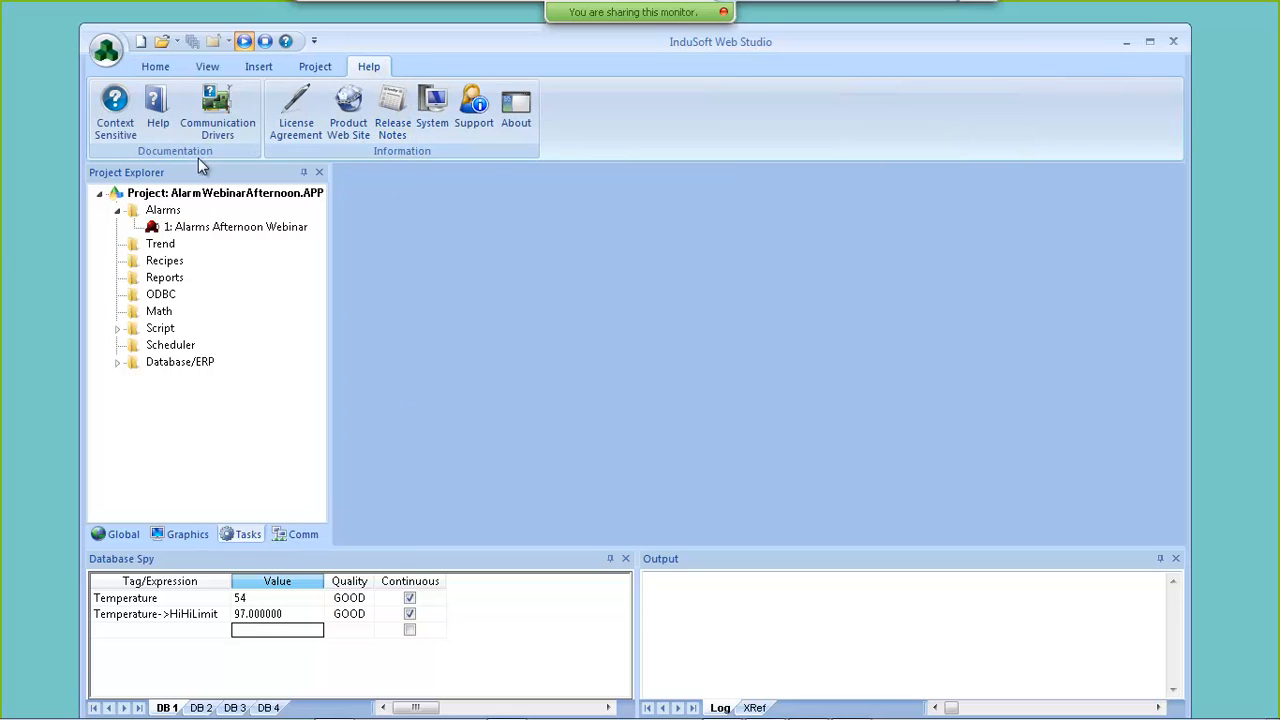
- Open the Technical Reference topic "Format of the alarm history" in the Alarms chapter
{"action": "left_click", "coordinate": [157, 127]}
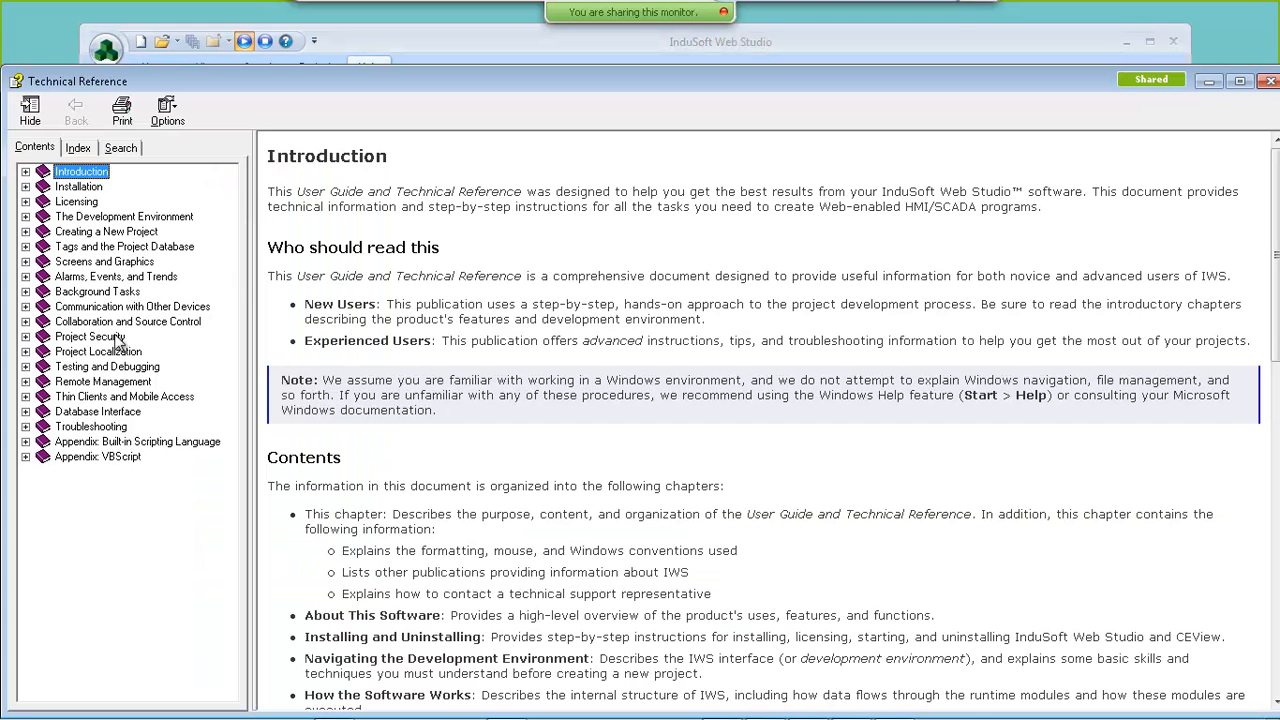
{"action": "left_click", "coordinate": [25, 277]}
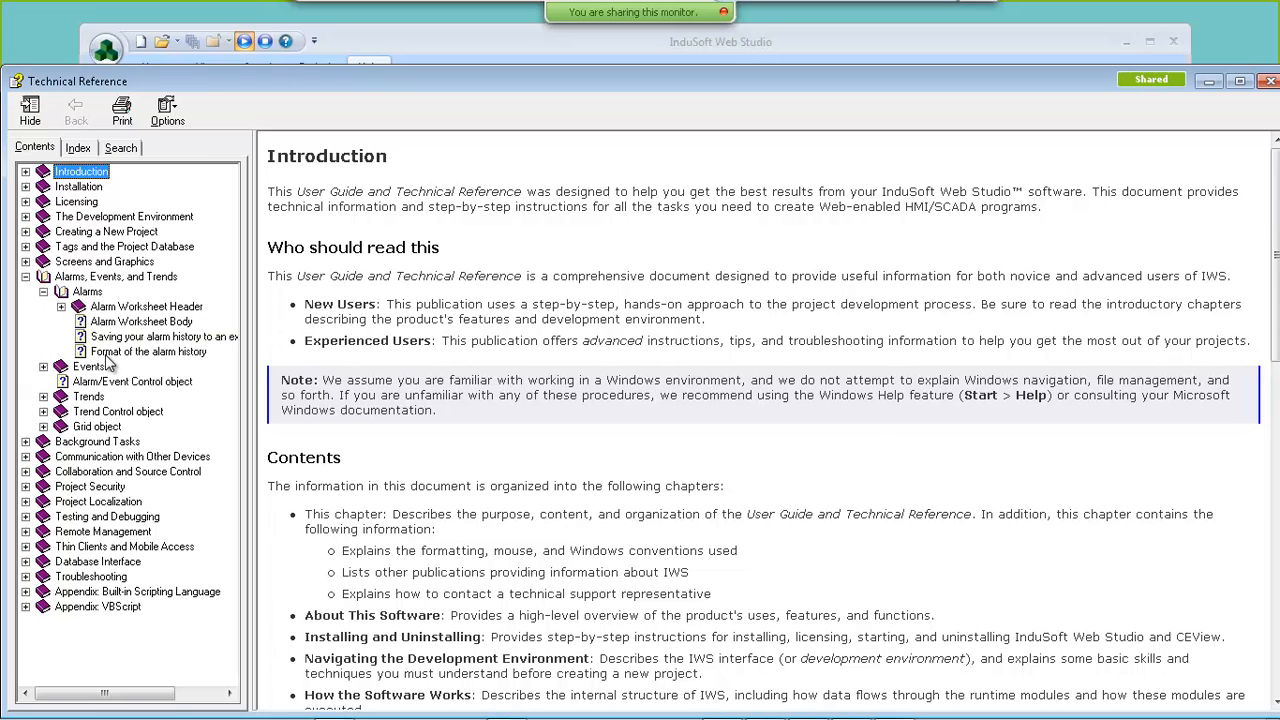
{"action": "left_click", "coordinate": [110, 353]}
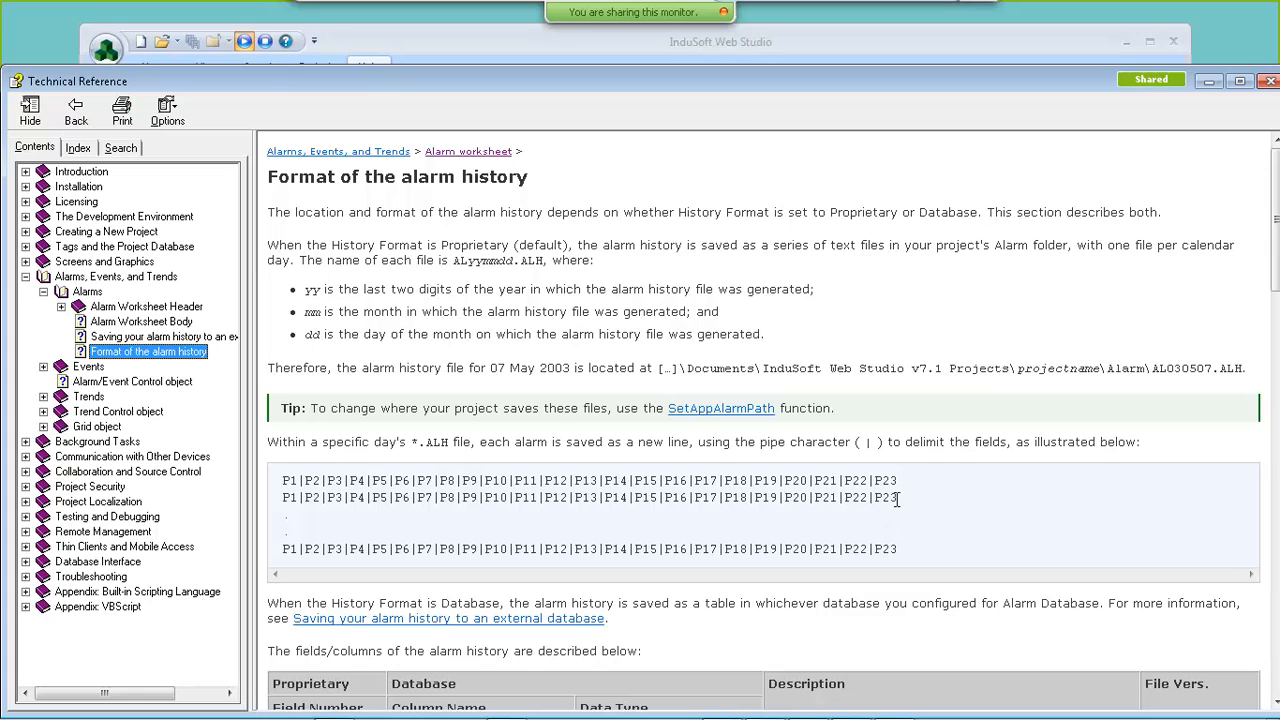
- Examine the alarm history file naming, the pipe-delimited record layout and the field description table, and close the help
{"action": "left_click", "coordinate": [467, 263]}
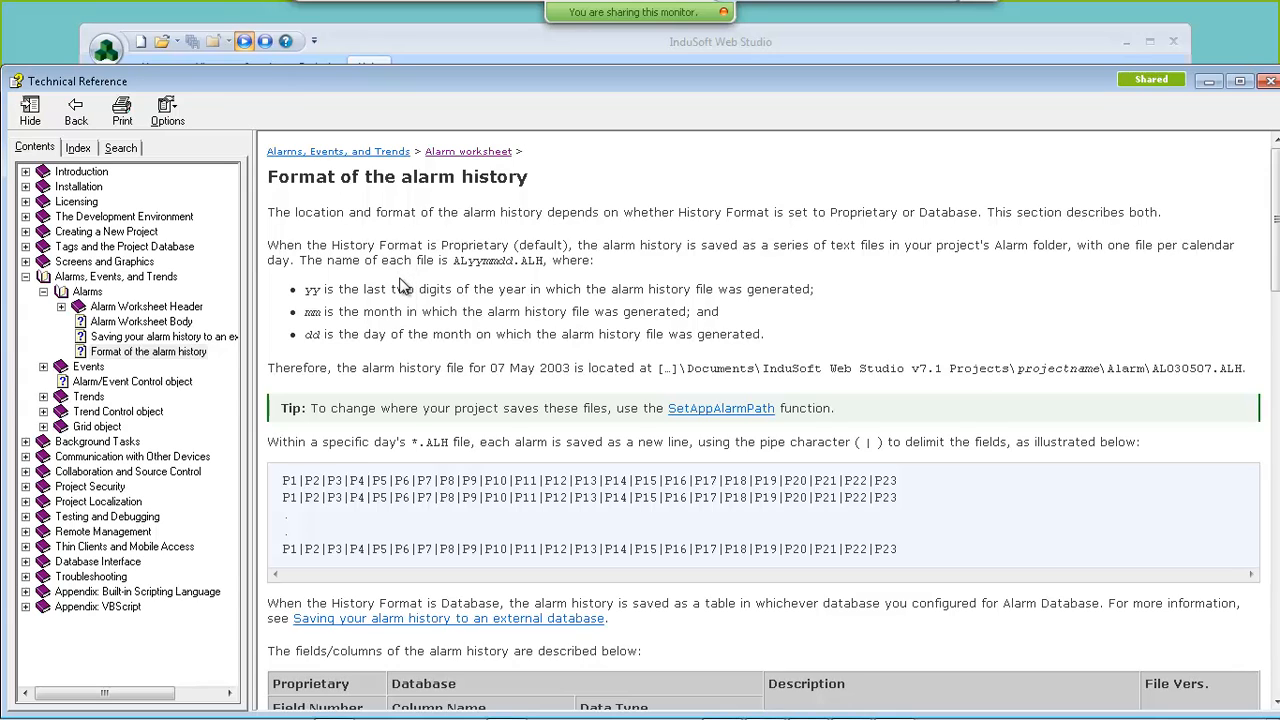
{"action": "scroll", "coordinate": [402, 285], "scroll_direction": "down", "scroll_amount": 2}
{"action": "scroll", "coordinate": [402, 281], "scroll_direction": "down", "scroll_amount": 2}
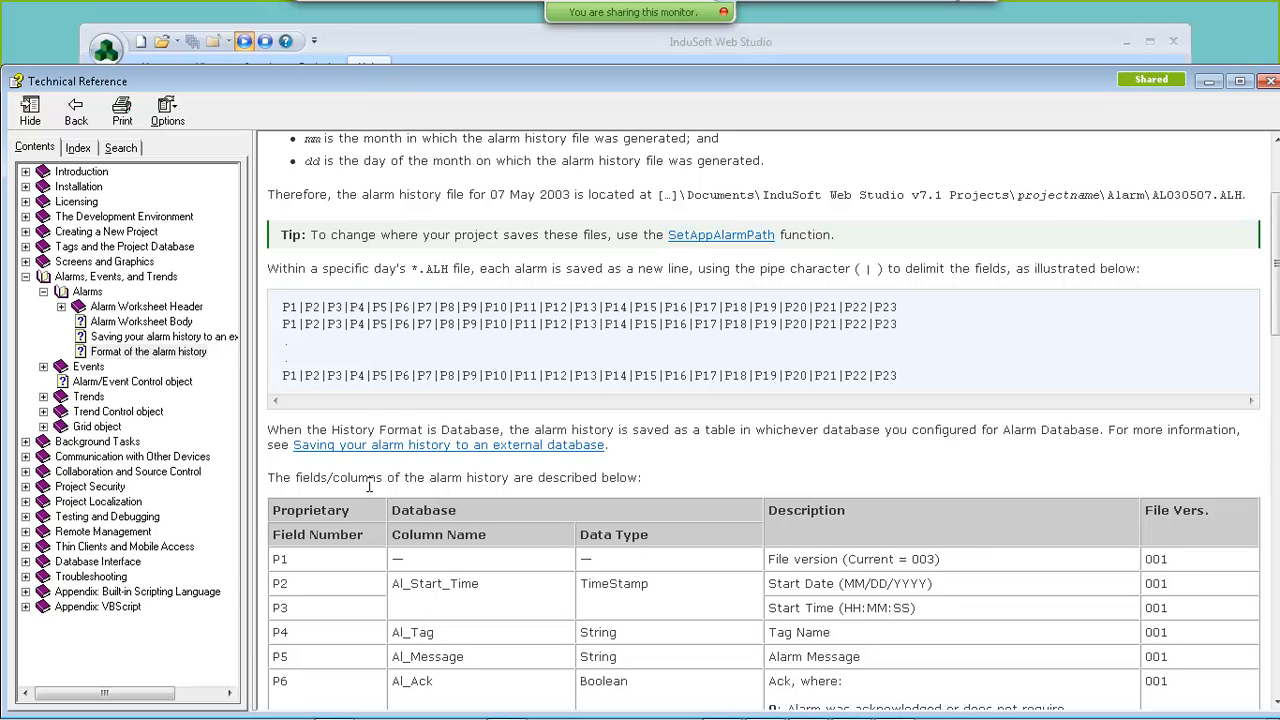
{"action": "scroll", "coordinate": [365, 478], "scroll_direction": "down", "scroll_amount": 2}
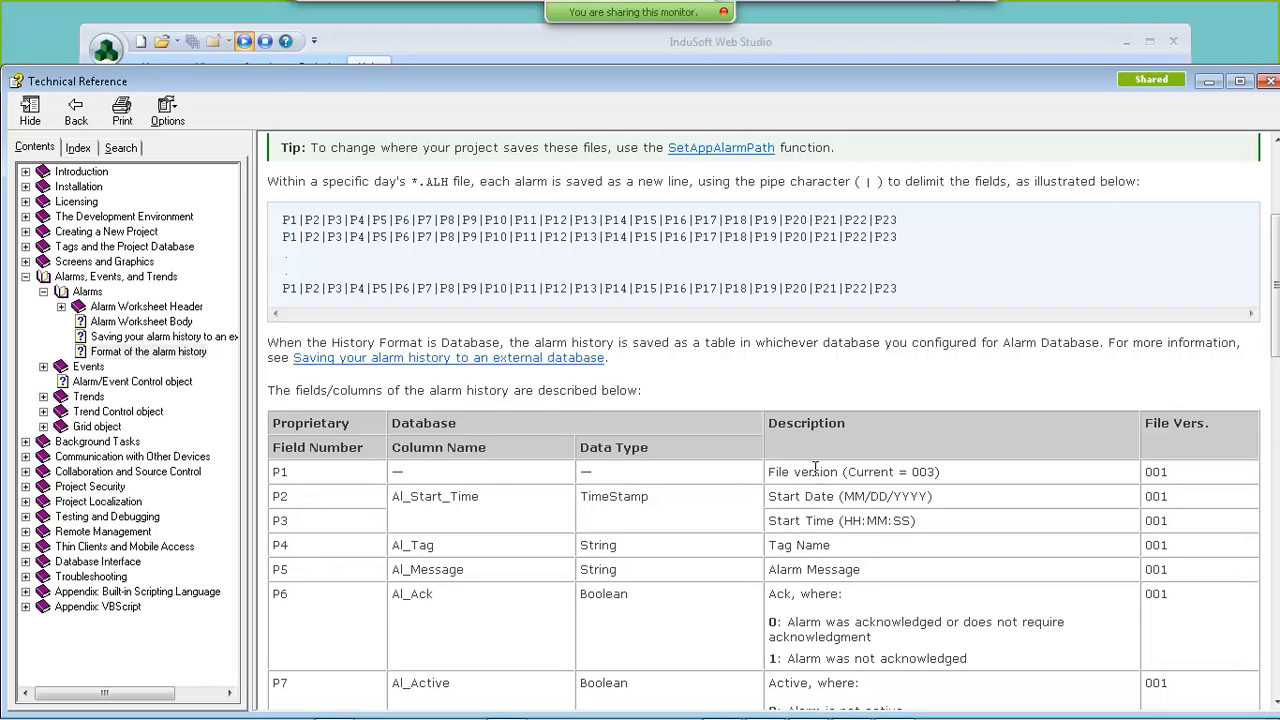
{"action": "left_click_drag", "start_coordinate": [1274, 300], "coordinate": [1276, 368]}
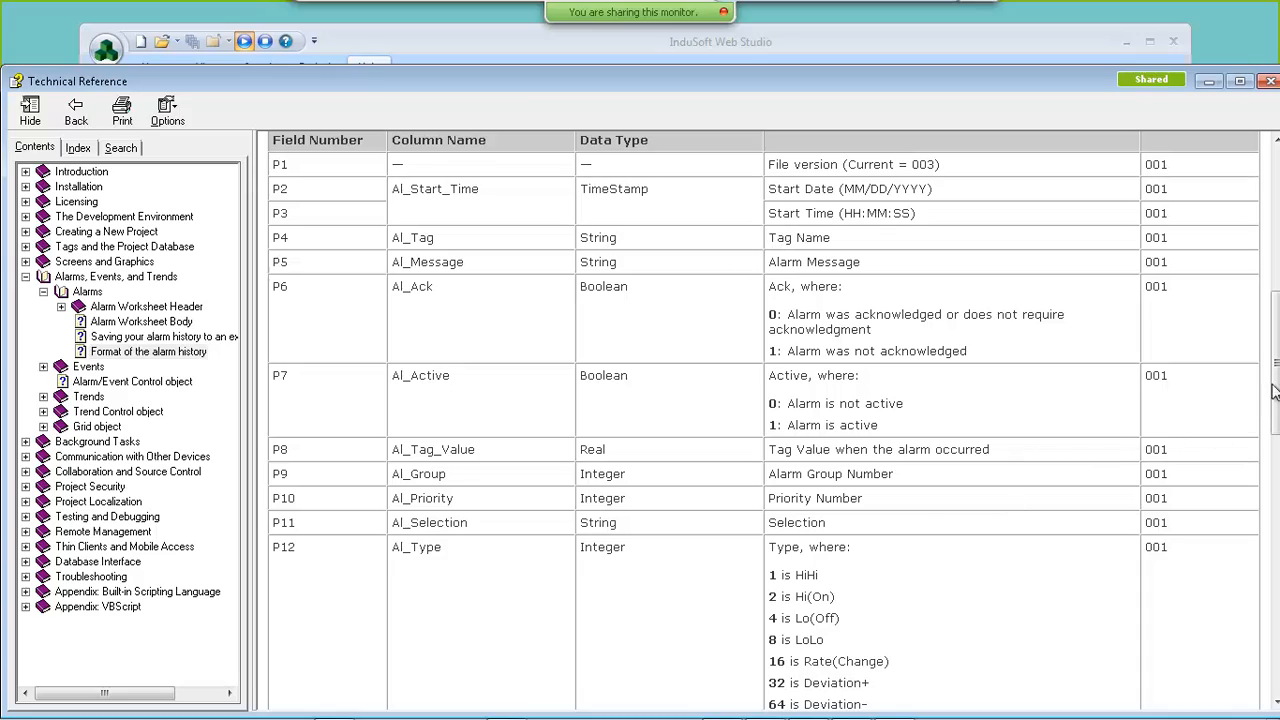
{"action": "left_click_drag", "start_coordinate": [1276, 408], "coordinate": [1276, 284]}
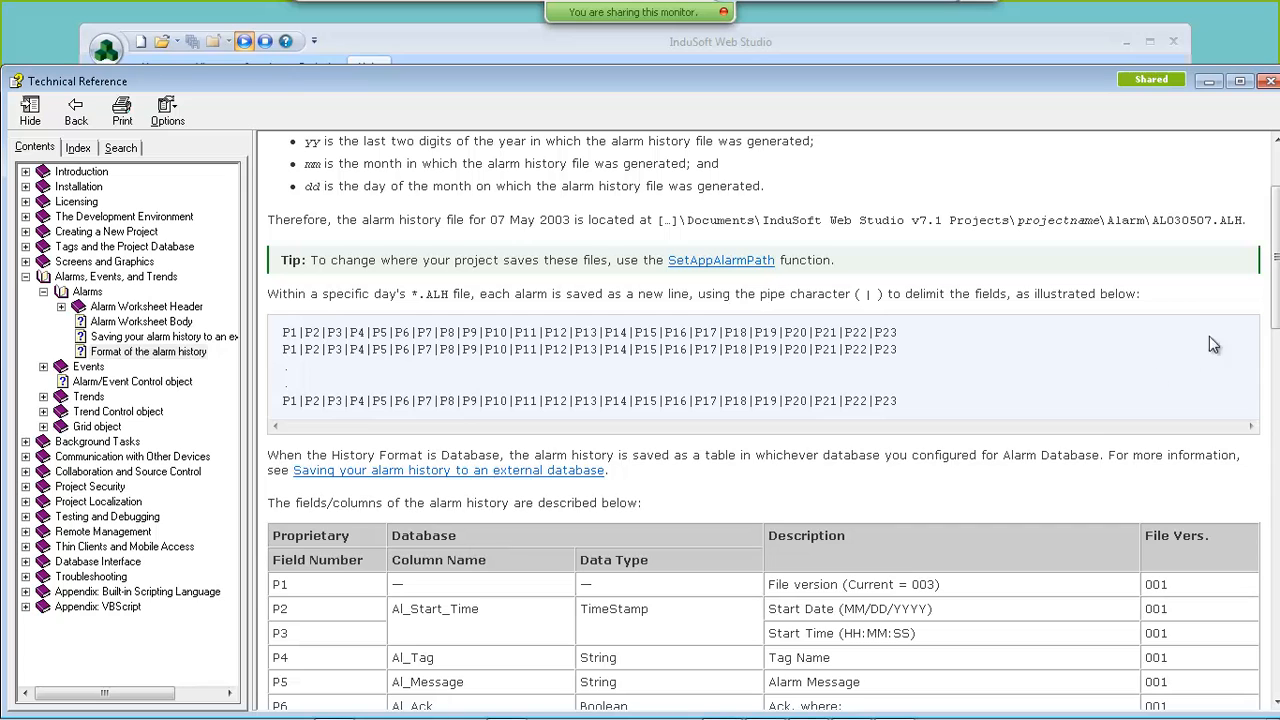
{"action": "left_click_drag", "start_coordinate": [1275, 305], "coordinate": [1275, 343]}
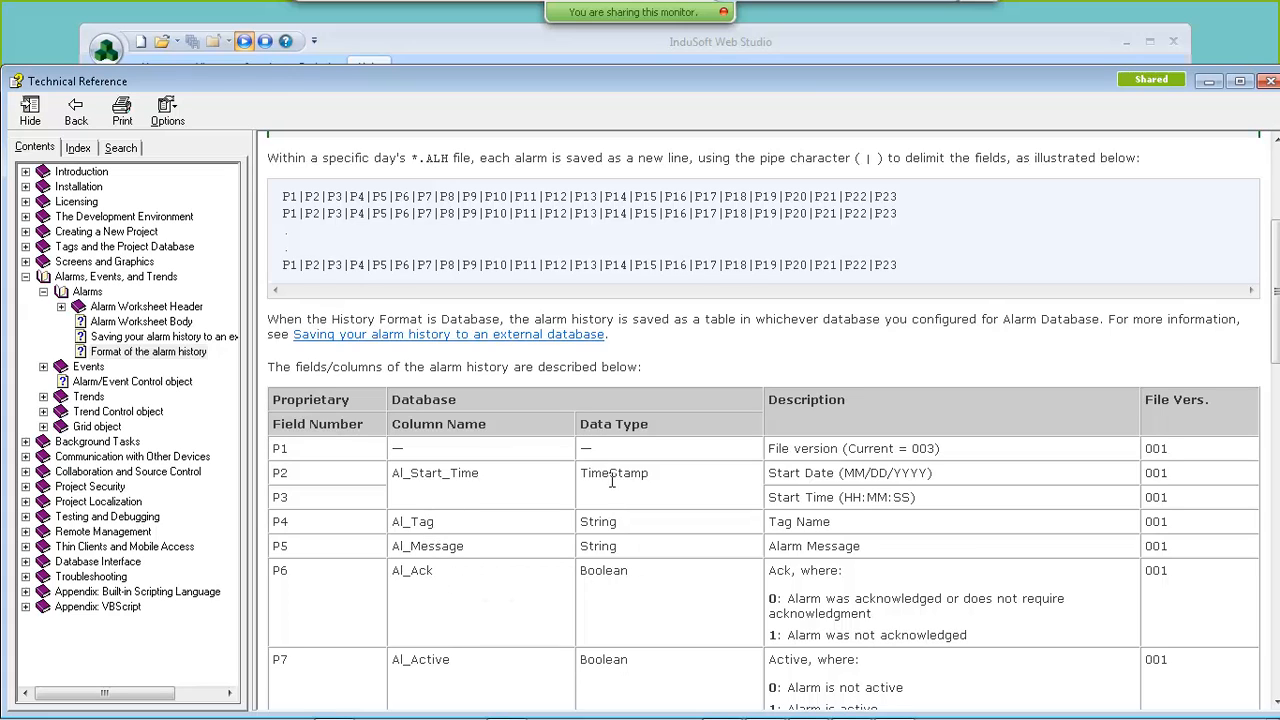
{"action": "left_click_drag", "start_coordinate": [1277, 352], "coordinate": [1277, 385]}
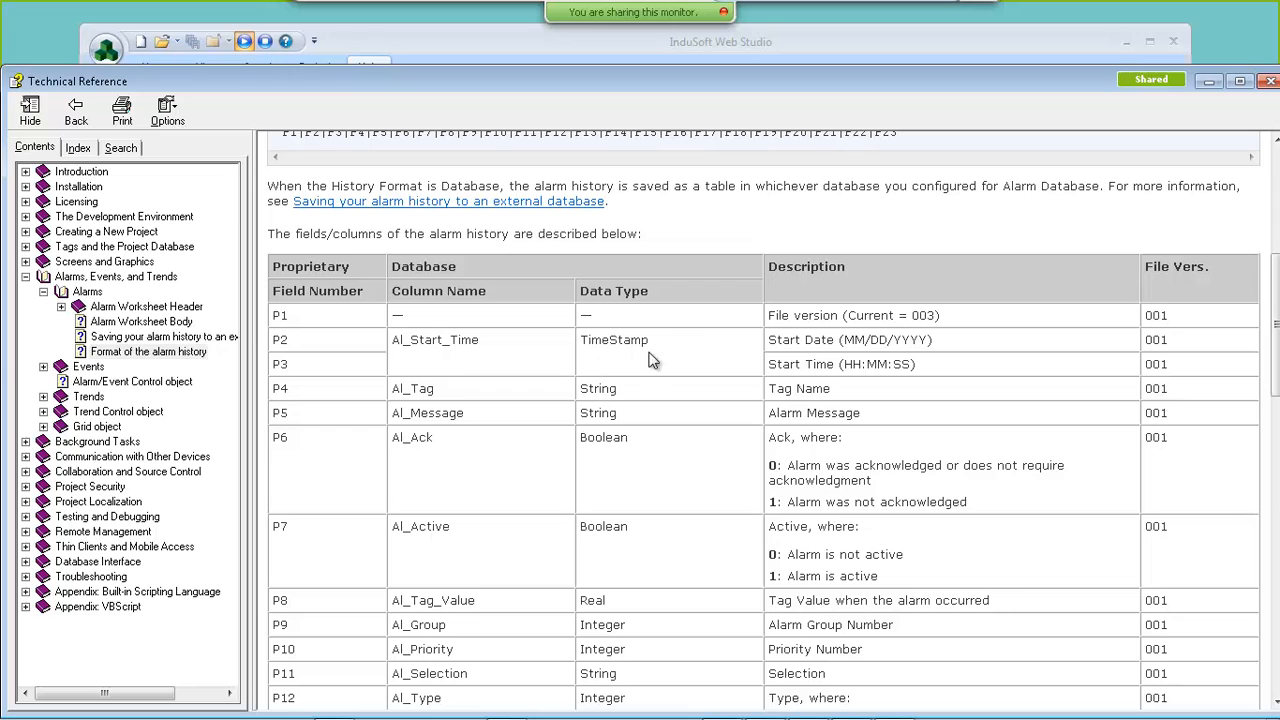
{"action": "left_click", "coordinate": [1270, 82]}
- Review the history options of the Alarms Afternoon Webinar worksheet and close it
{"action": "double_click", "coordinate": [211, 228]}
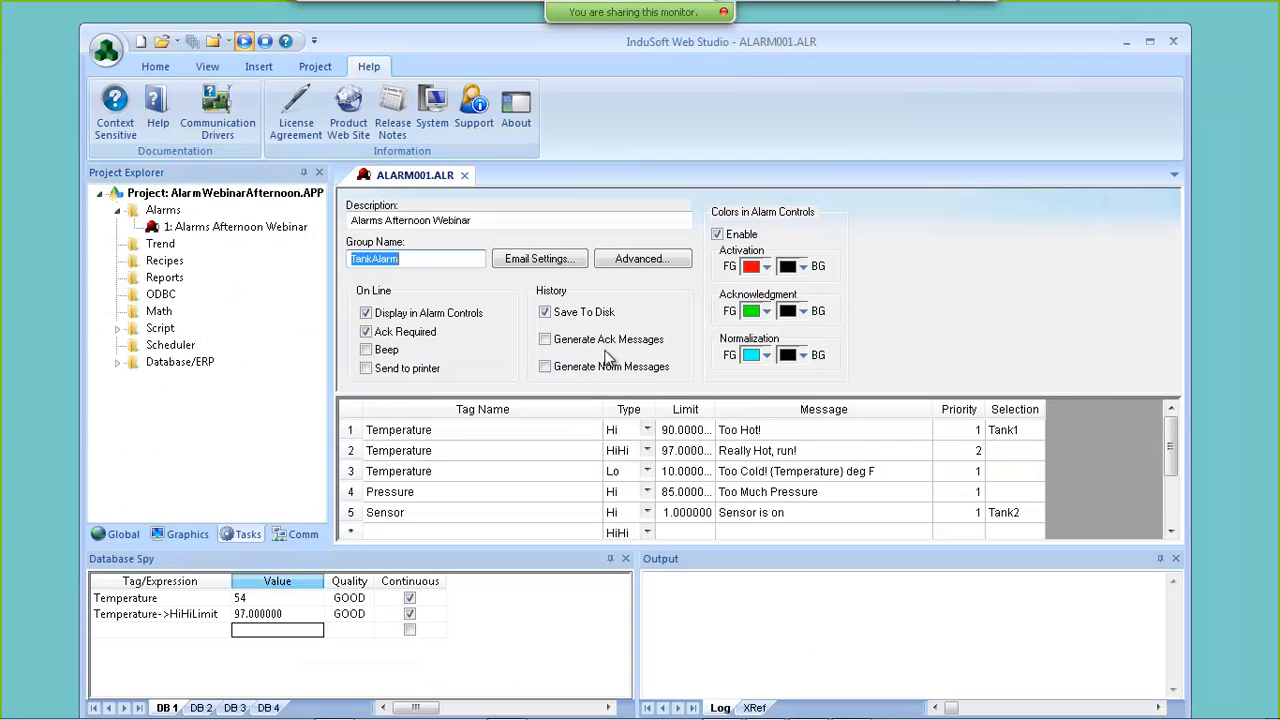
{"action": "left_click", "coordinate": [466, 175]}
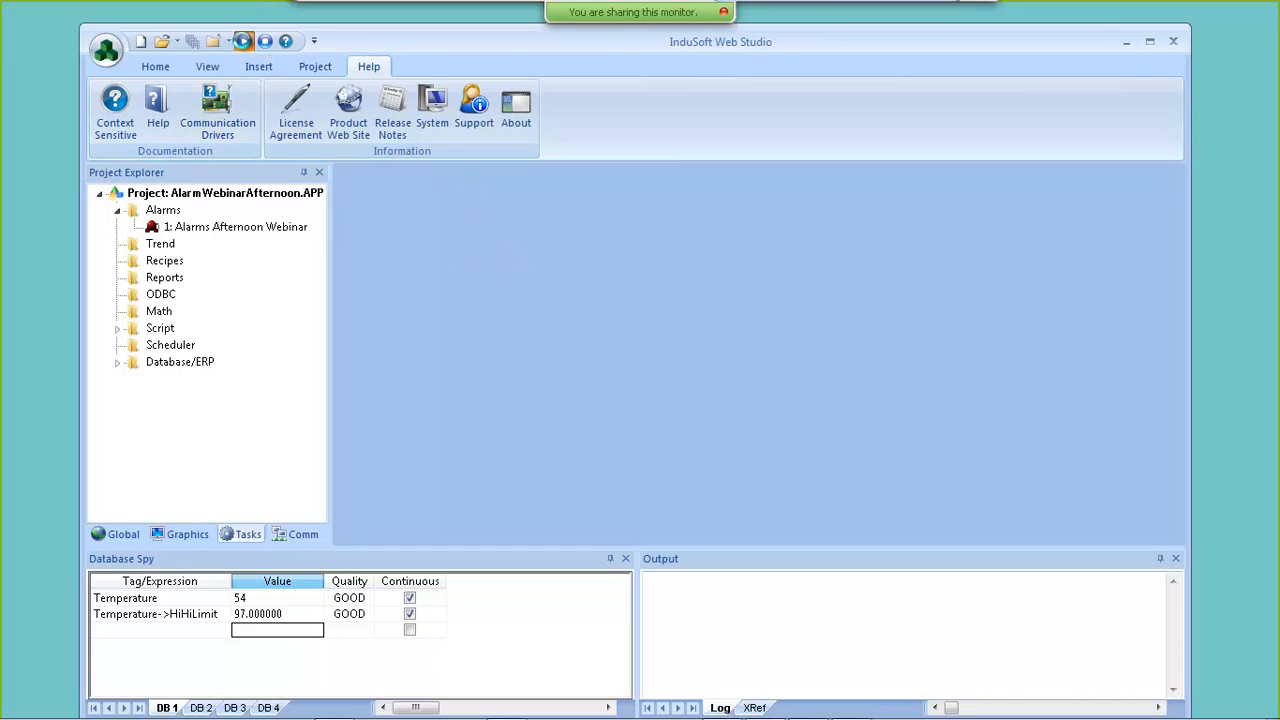
- Trigger new alarms in the running project by raising the temperature and pressure sliders to 100, and return to the development environment
{"action": "left_click", "coordinate": [242, 41]}
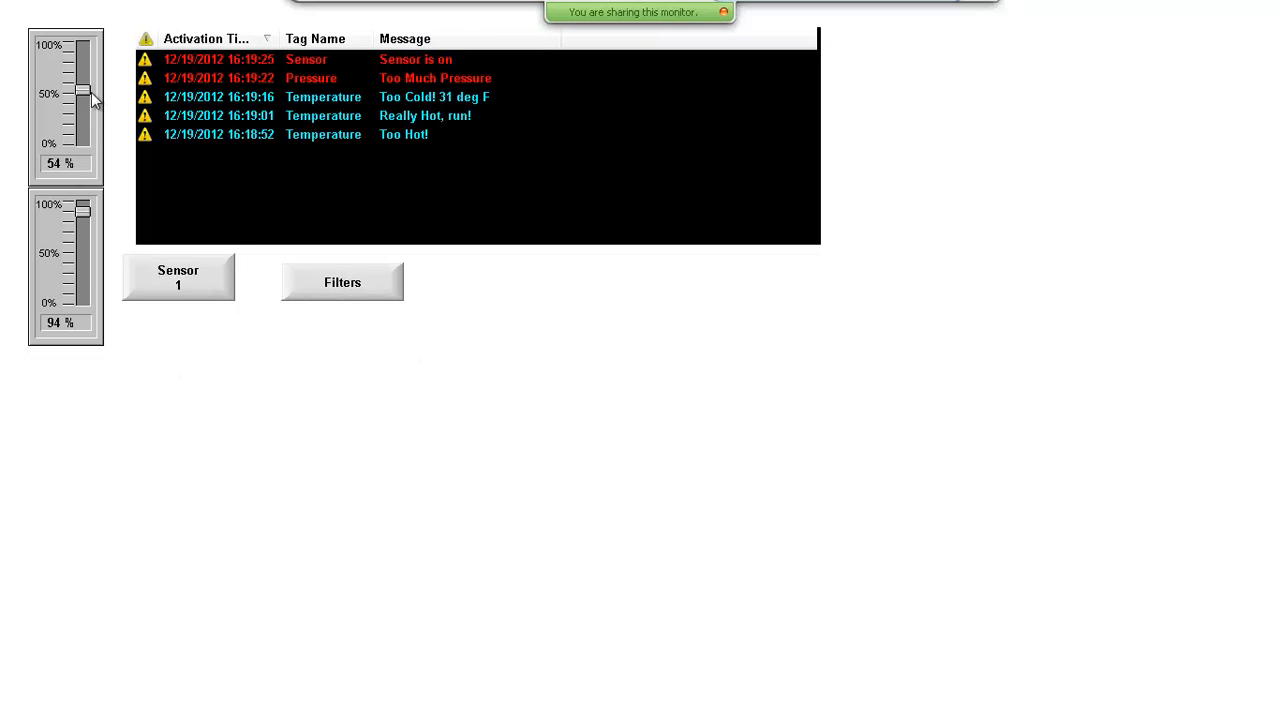
{"action": "mouse_move", "coordinate": [84, 92]}
{"action": "left_mouse_down"}
{"action": "mouse_move", "coordinate": [84, 40]}
{"action": "mouse_move", "coordinate": [83, 84]}
{"action": "left_mouse_up"}
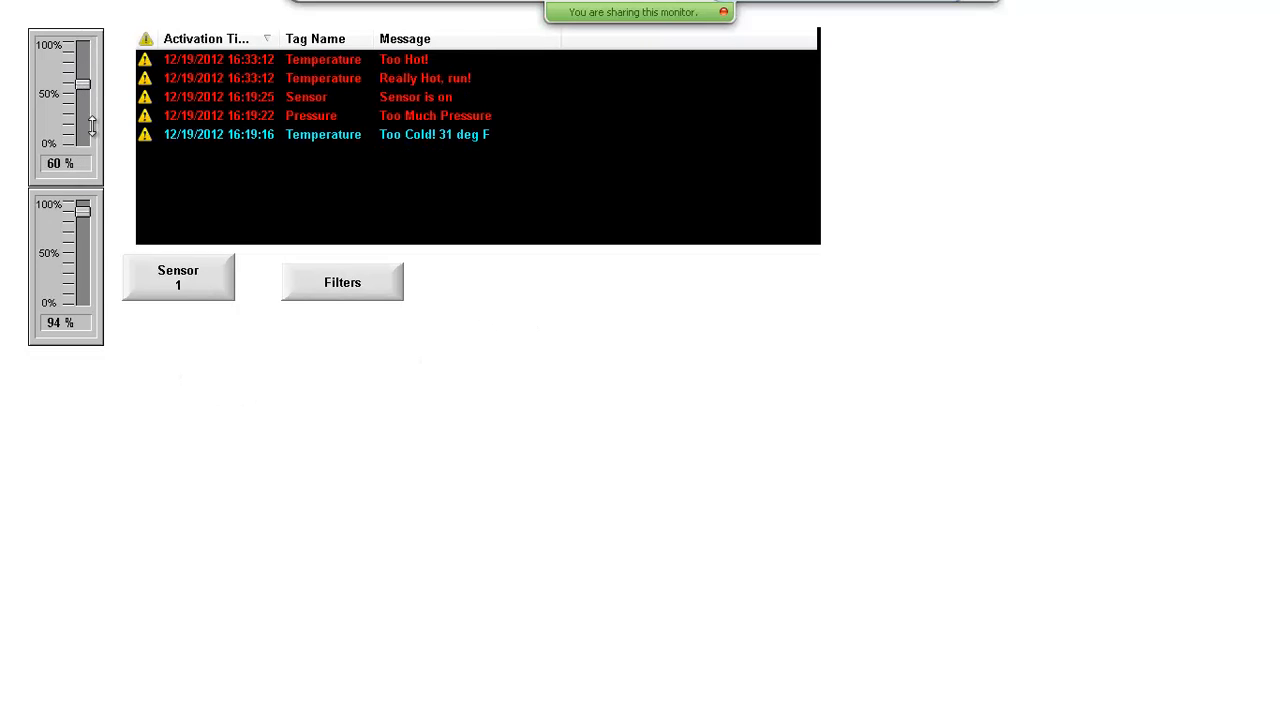
{"action": "mouse_move", "coordinate": [83, 210]}
{"action": "left_mouse_down"}
{"action": "mouse_move", "coordinate": [83, 267]}
{"action": "mouse_move", "coordinate": [94, 203]}
{"action": "left_mouse_up"}
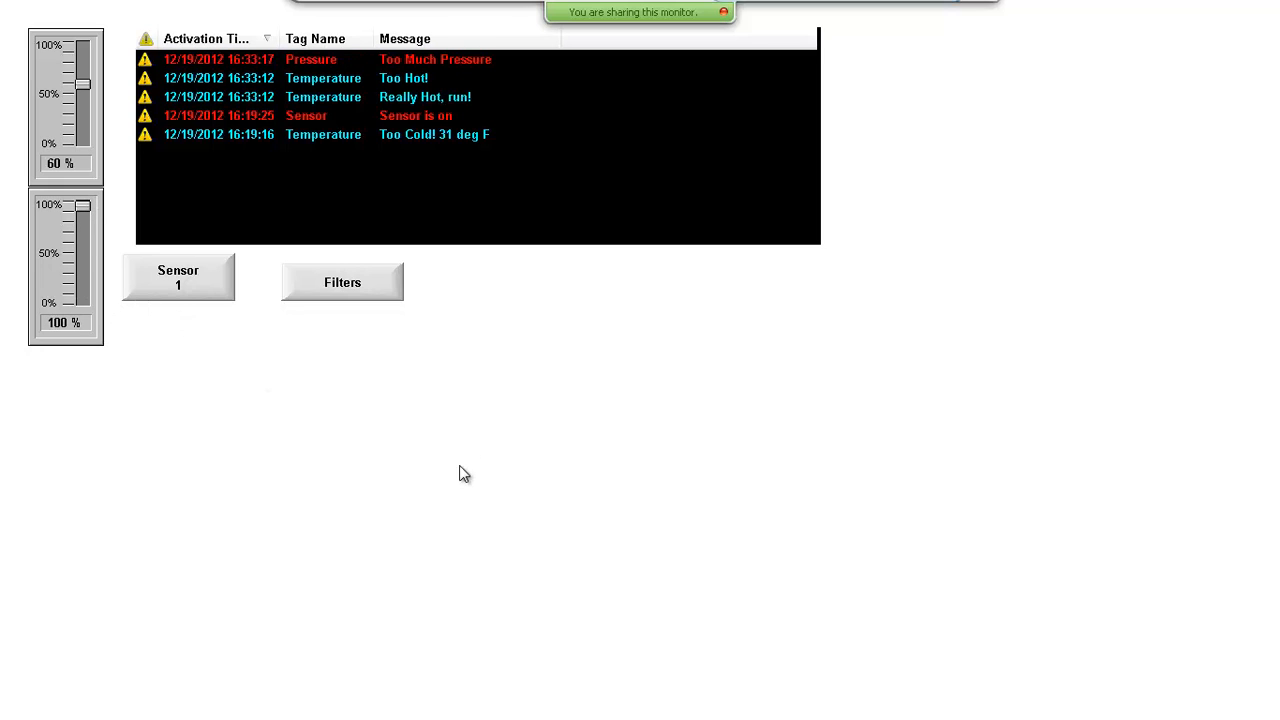
{"action": "left_click_drag", "start_coordinate": [84, 86], "coordinate": [83, 46]}
{"action": "key", "text": "alt+Tab"}
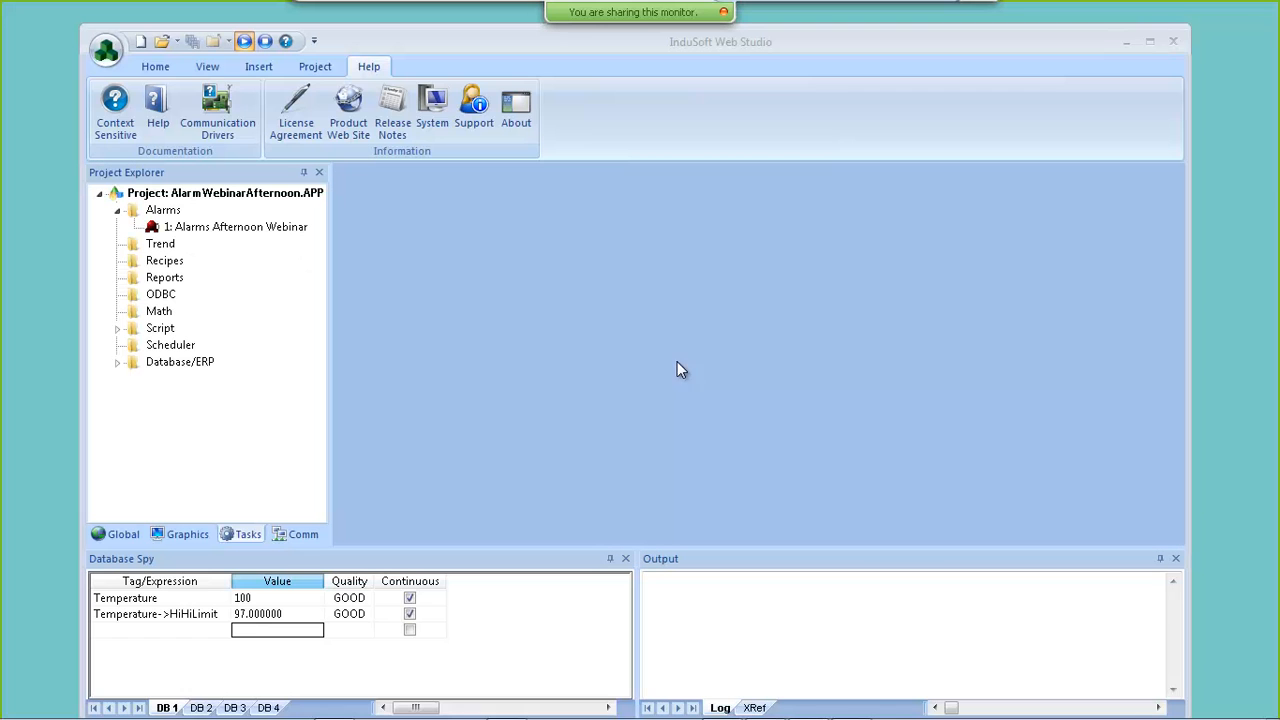
- Switch to Windows Explorer and open the Alarm folder of the AlarmWebinarAfternoon project in Documents > SCADA Projects
{"action": "left_click", "coordinate": [205, 677]}
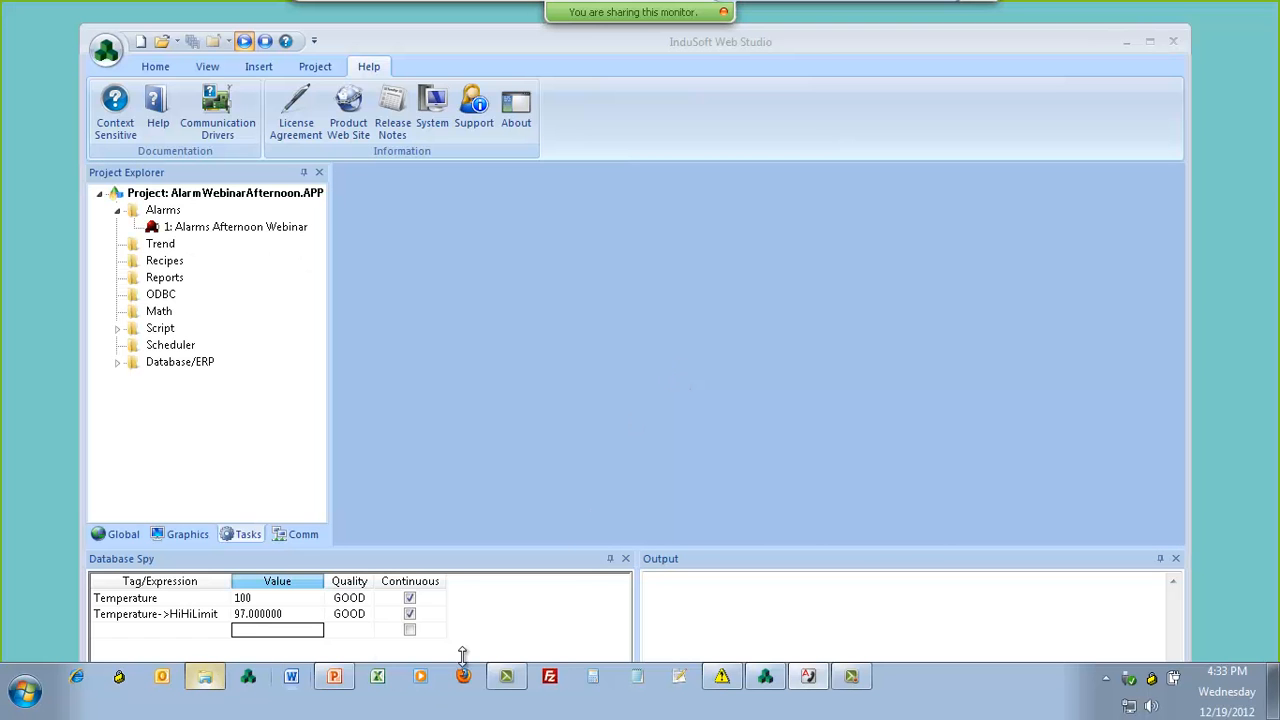
{"action": "double_click", "coordinate": [326, 172]}
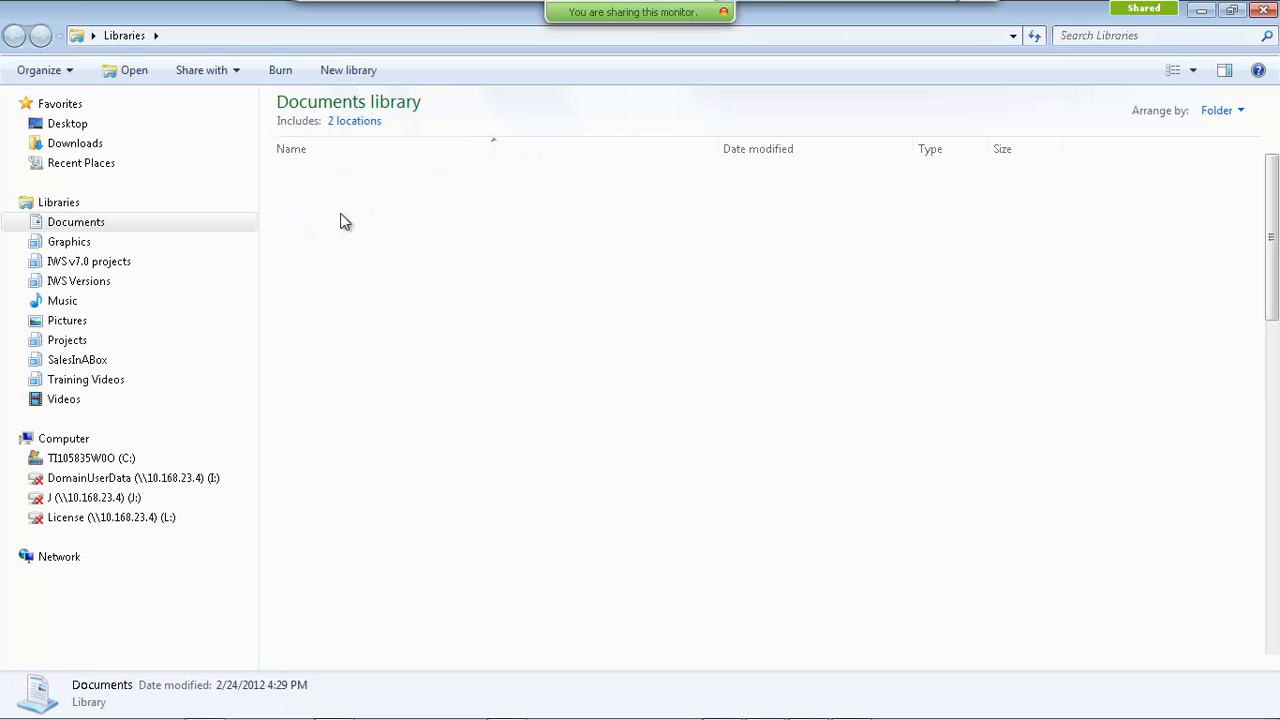
{"action": "key", "text": "s"}
{"action": "double_click", "coordinate": [362, 229]}
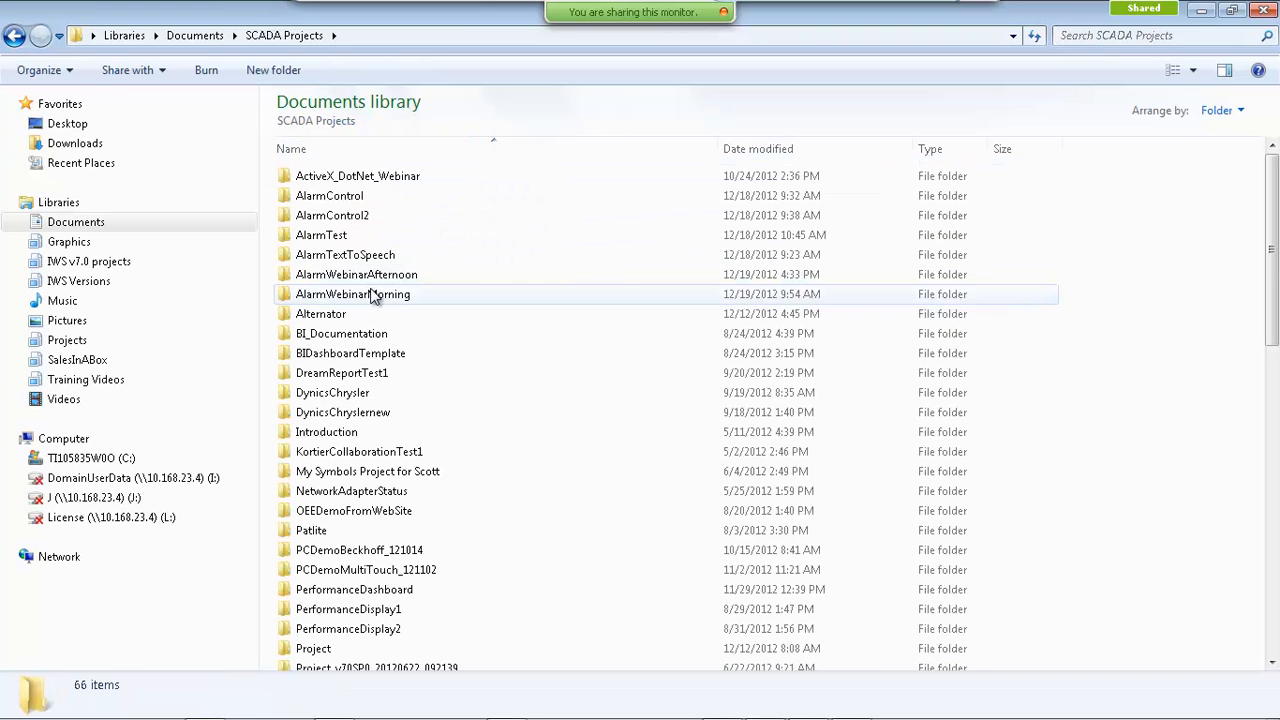
{"action": "double_click", "coordinate": [340, 274]}
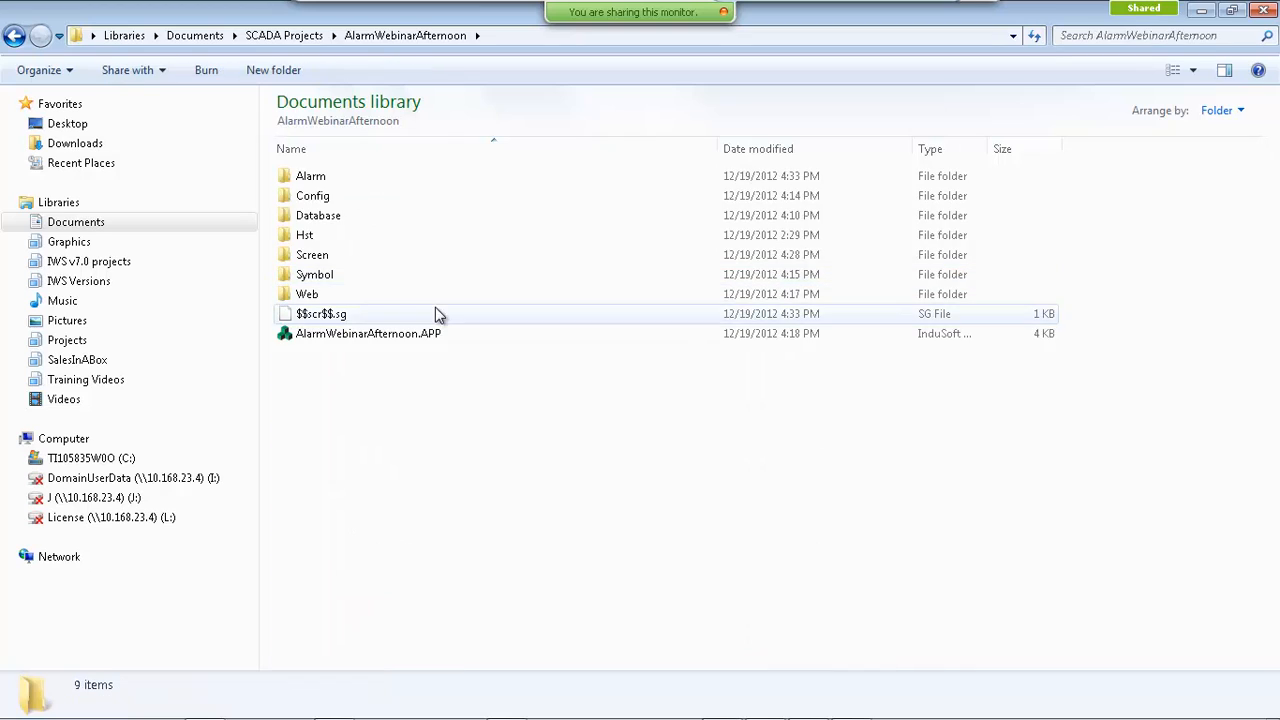
{"action": "double_click", "coordinate": [311, 180]}
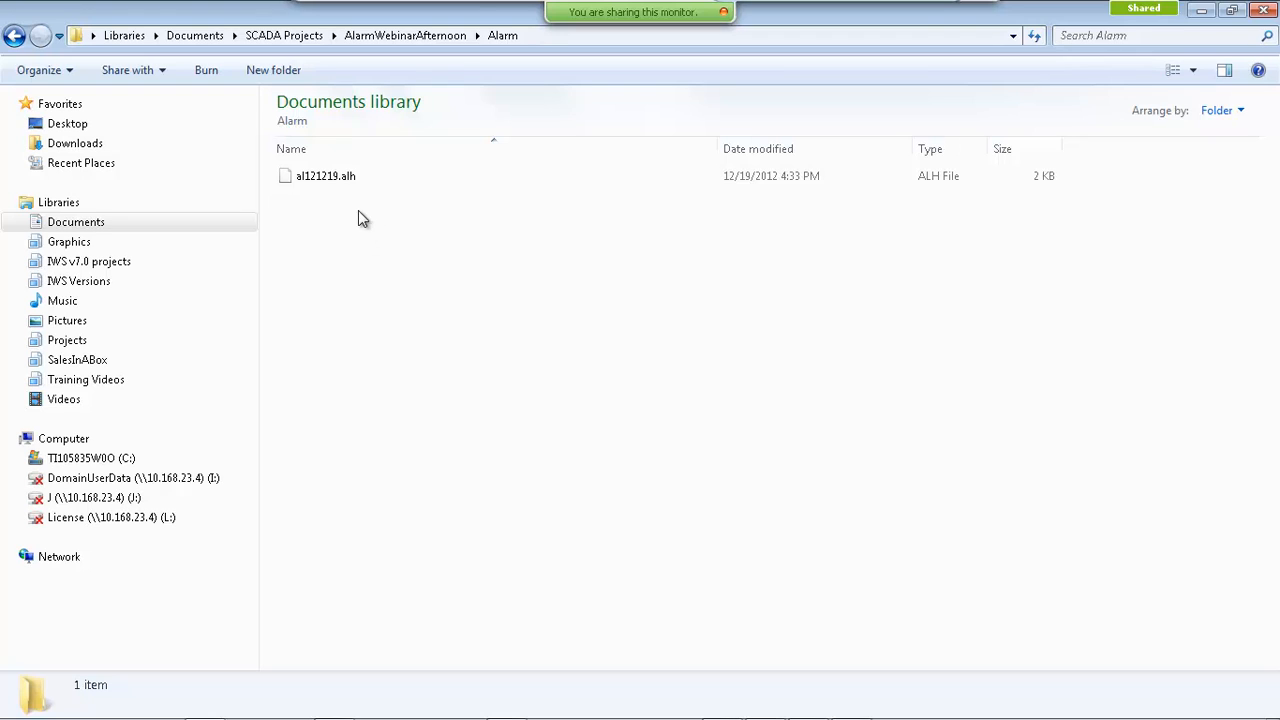
- Open al121219.alh with Notepad from the installed programs, without making it the default for this file type
{"action": "left_click", "coordinate": [329, 180]}
{"action": "right_click", "coordinate": [329, 180]}
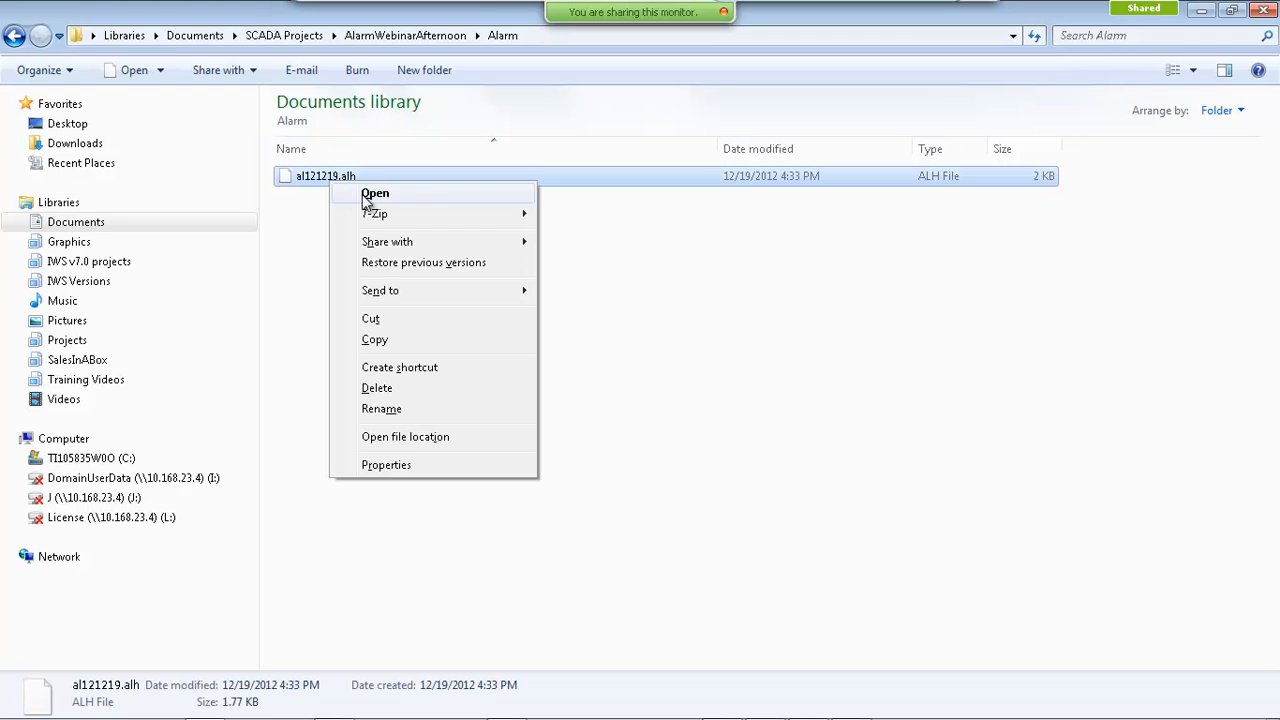
{"action": "left_click", "coordinate": [370, 195]}
{"action": "left_click", "coordinate": [557, 419]}
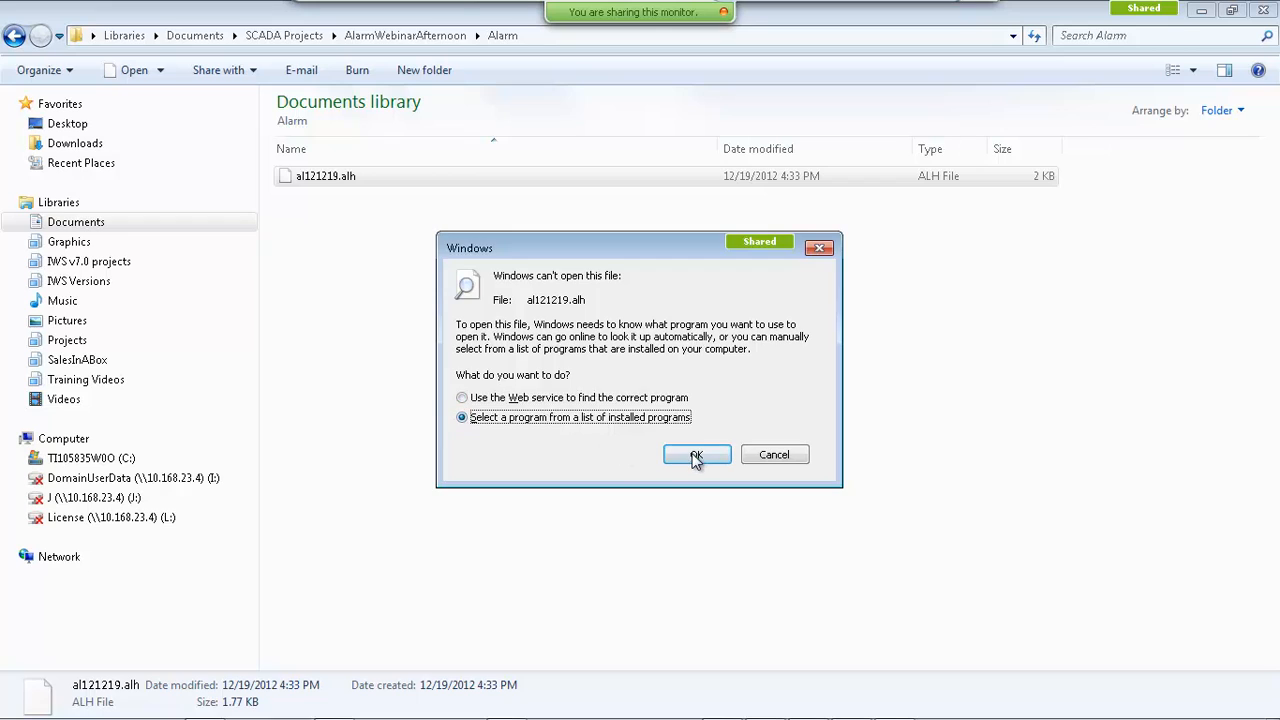
{"action": "left_click", "coordinate": [694, 455]}
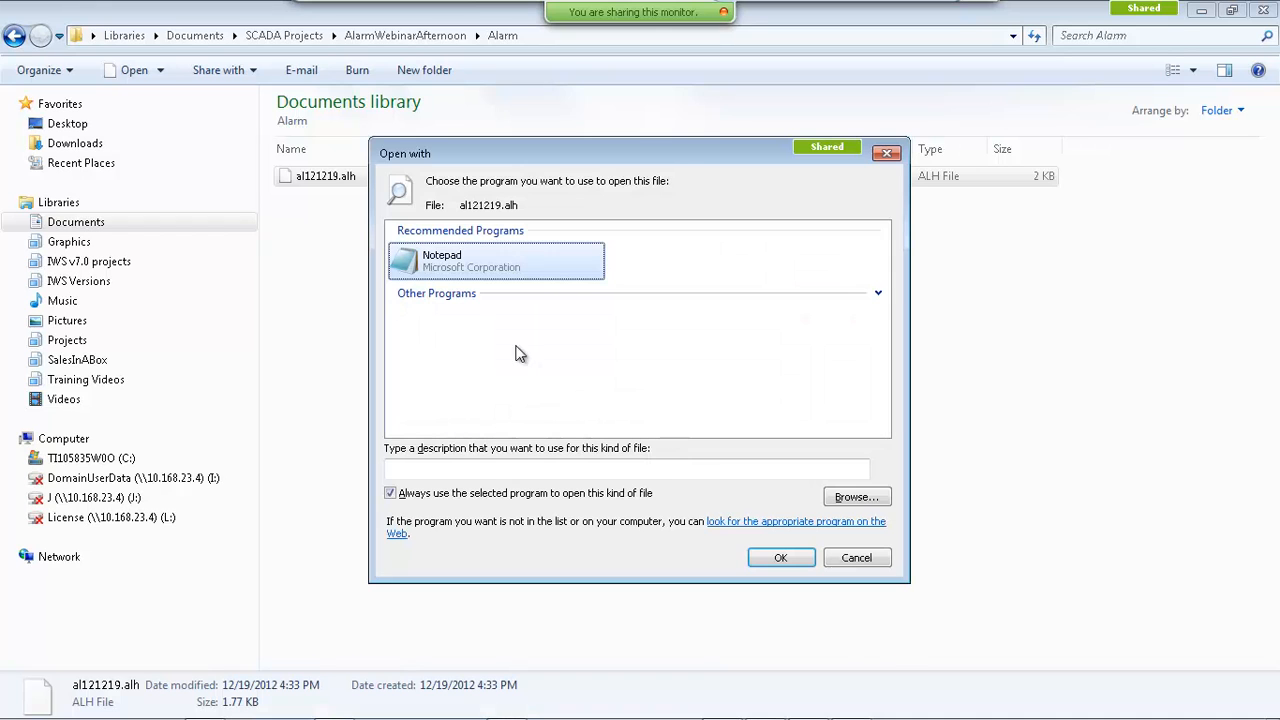
{"action": "left_click", "coordinate": [404, 497]}
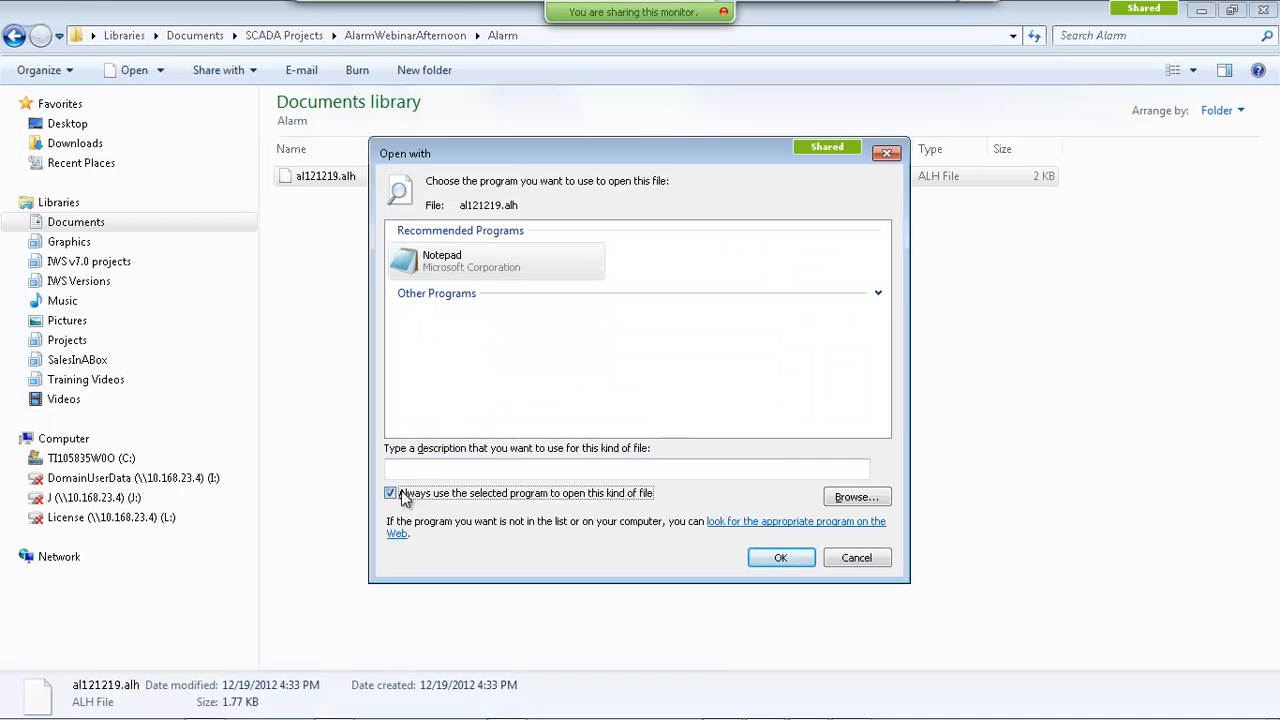
{"action": "left_click", "coordinate": [480, 276]}
{"action": "left_click", "coordinate": [777, 557]}
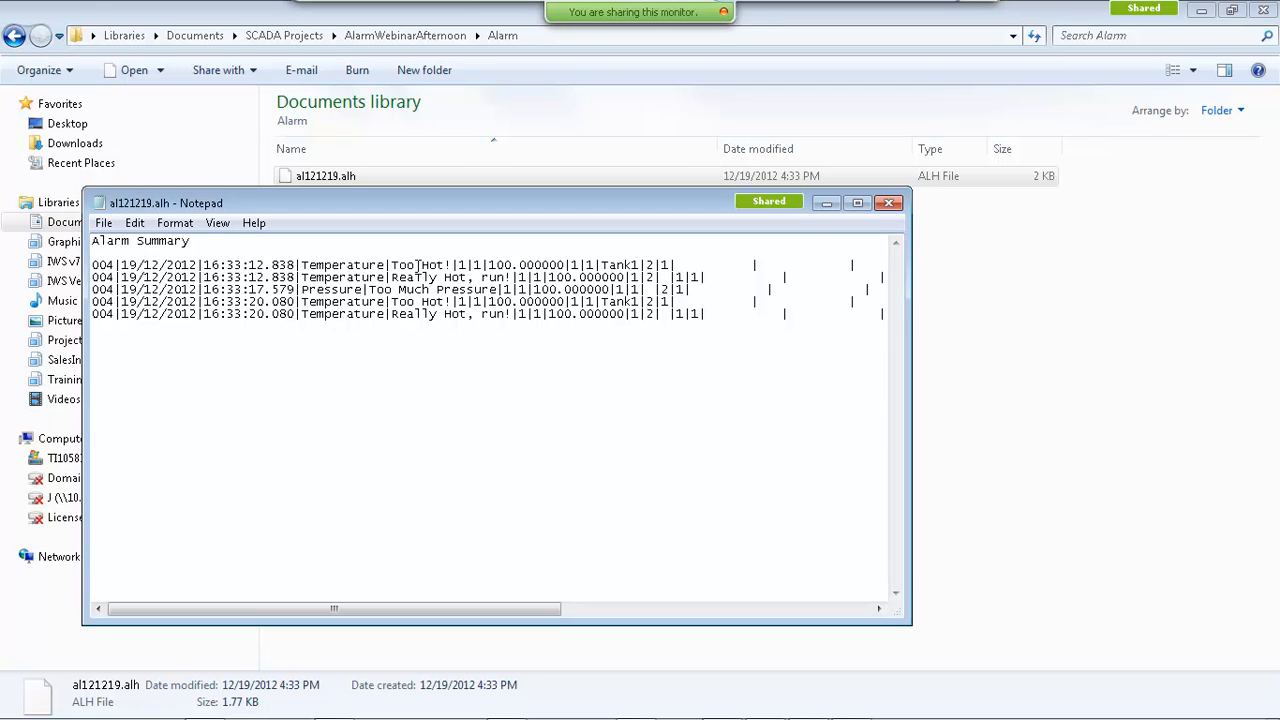
- Inspect the full width of the alarm records in al121219.alh and close the file
{"action": "left_click_drag", "start_coordinate": [520, 608], "coordinate": [792, 633]}
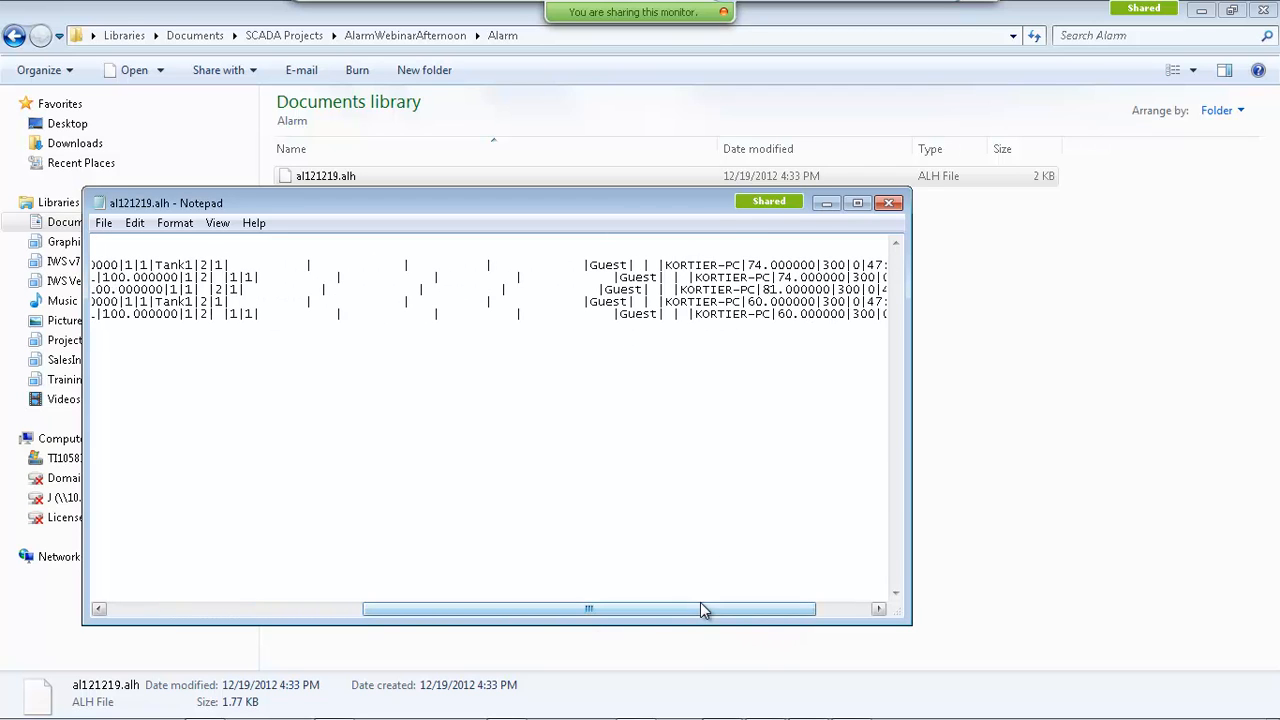
{"action": "left_click_drag", "start_coordinate": [704, 609], "coordinate": [391, 620]}
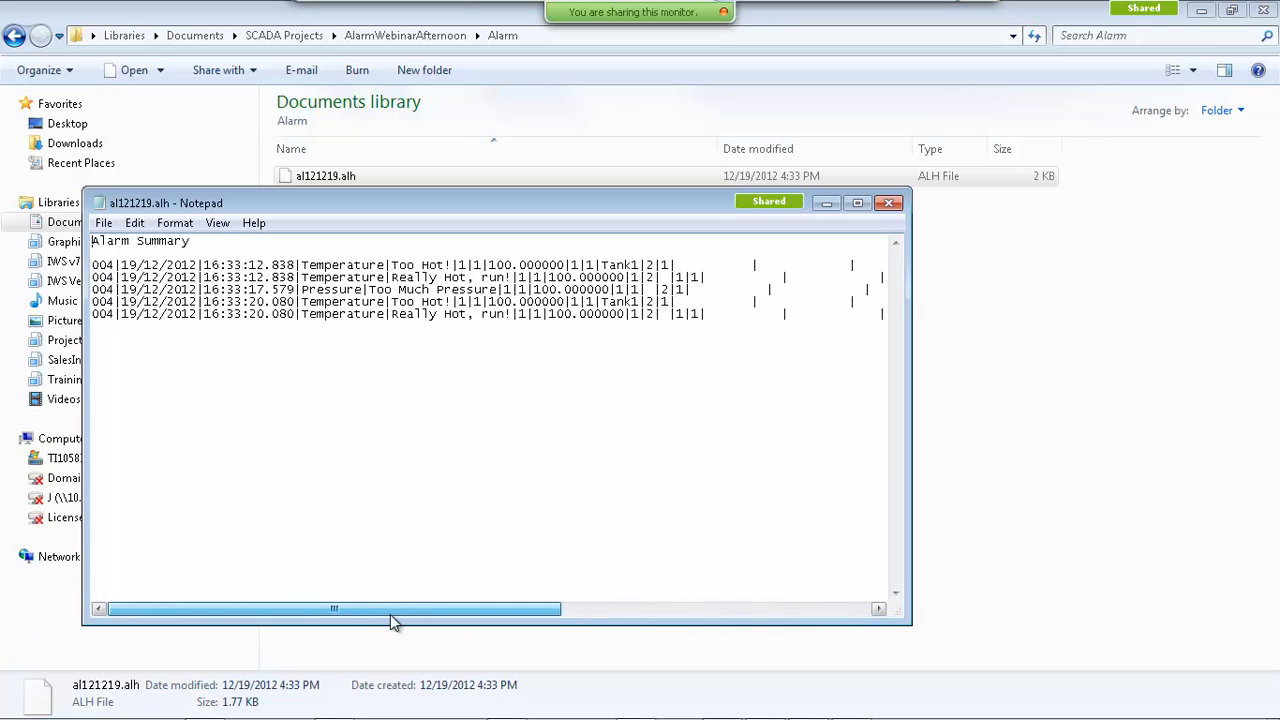
{"action": "left_click", "coordinate": [893, 207]}
{"action": "left_click", "coordinate": [305, 179]}
{"action": "right_click", "coordinate": [305, 179]}
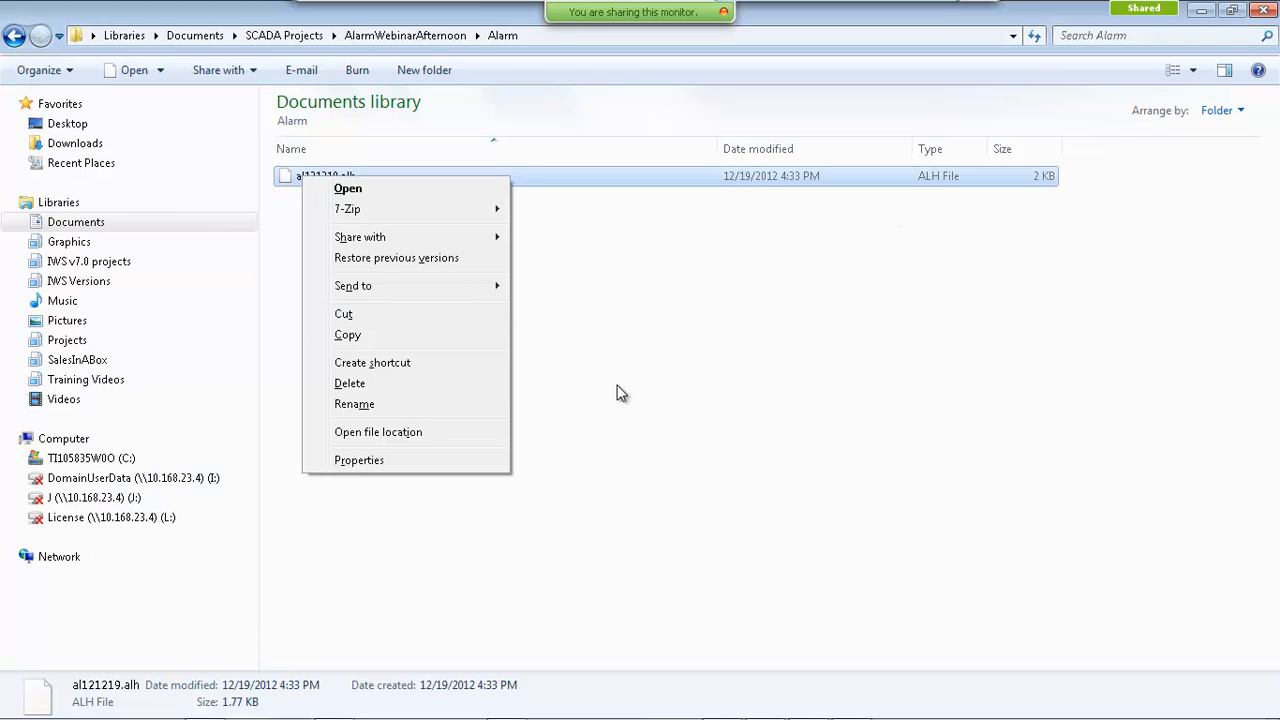
{"action": "left_click", "coordinate": [617, 391]}
- Switch to Excel and start opening an existing file, with the file type filter set to All Files (*.*)
{"action": "left_click", "coordinate": [379, 684]}
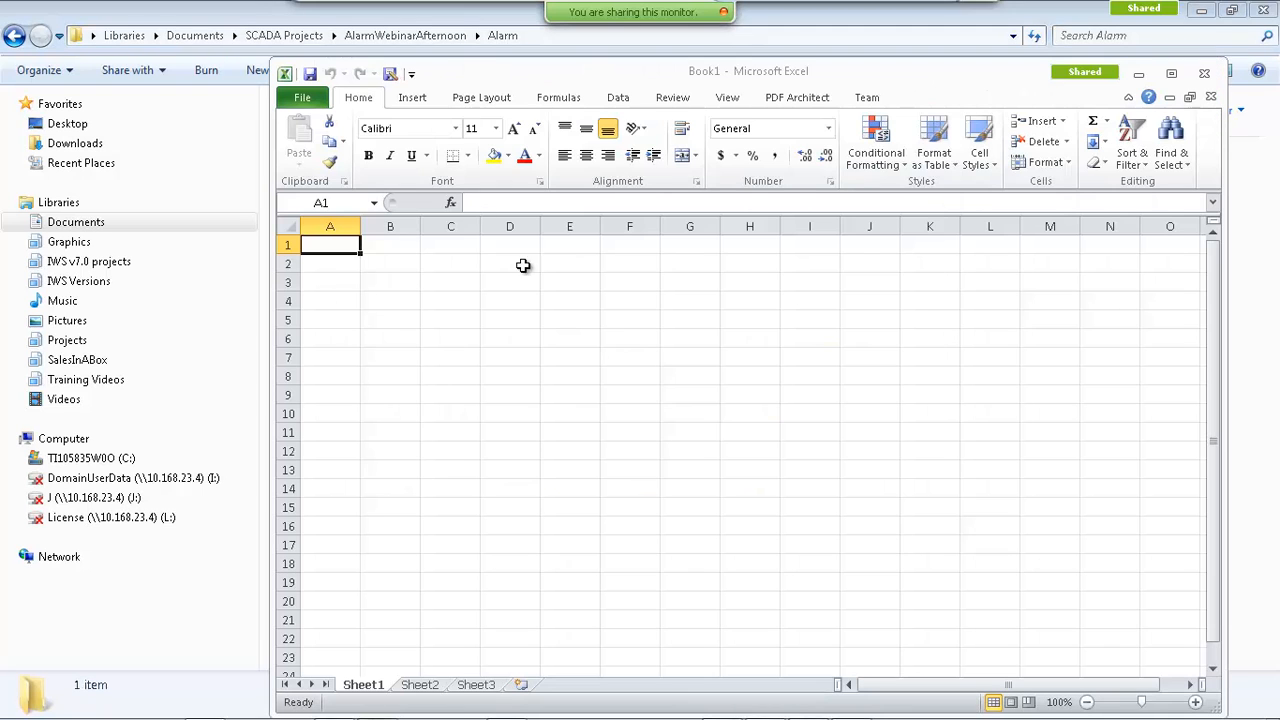
{"action": "left_click", "coordinate": [302, 97]}
{"action": "left_click", "coordinate": [332, 182]}
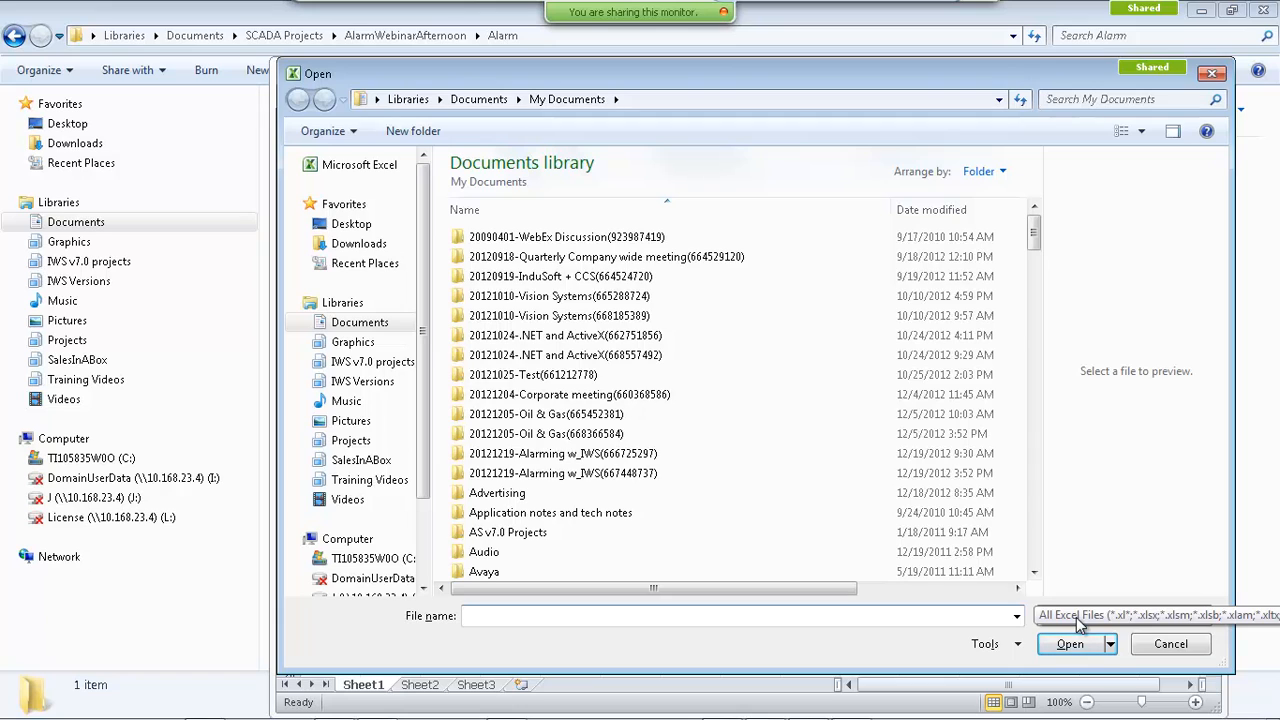
{"action": "left_click", "coordinate": [1080, 624]}
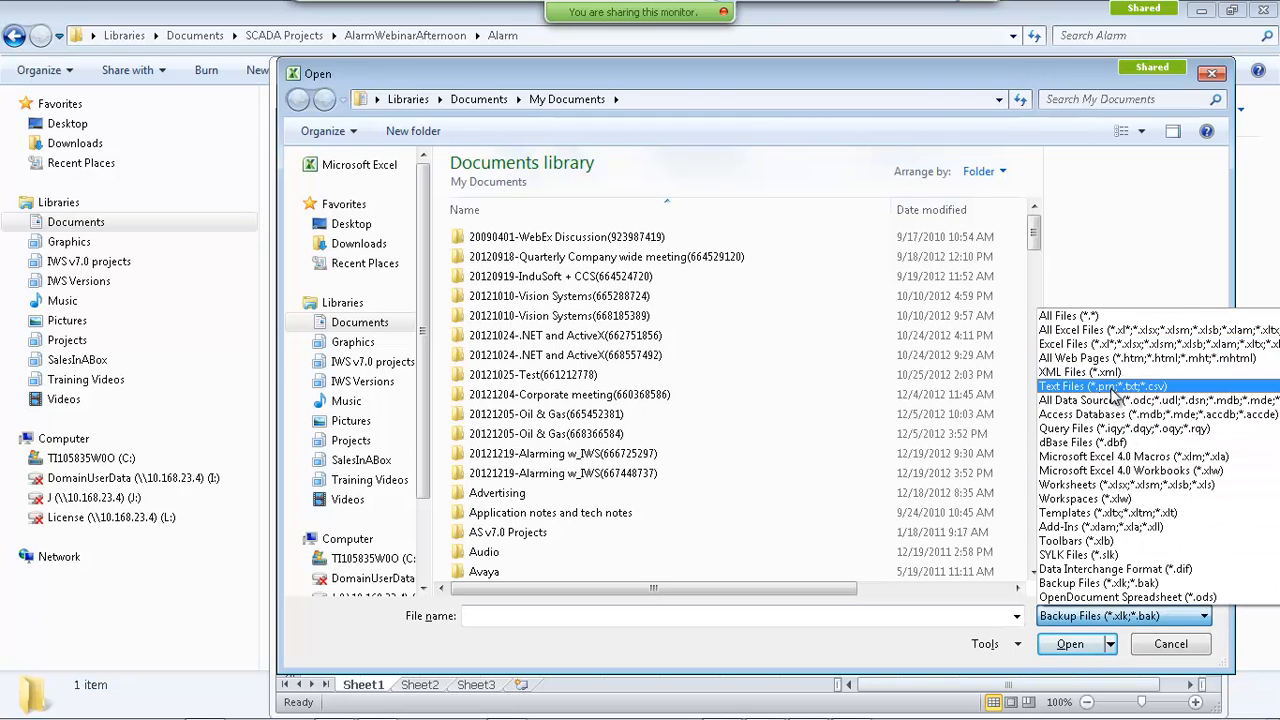
{"action": "left_click", "coordinate": [1067, 318]}
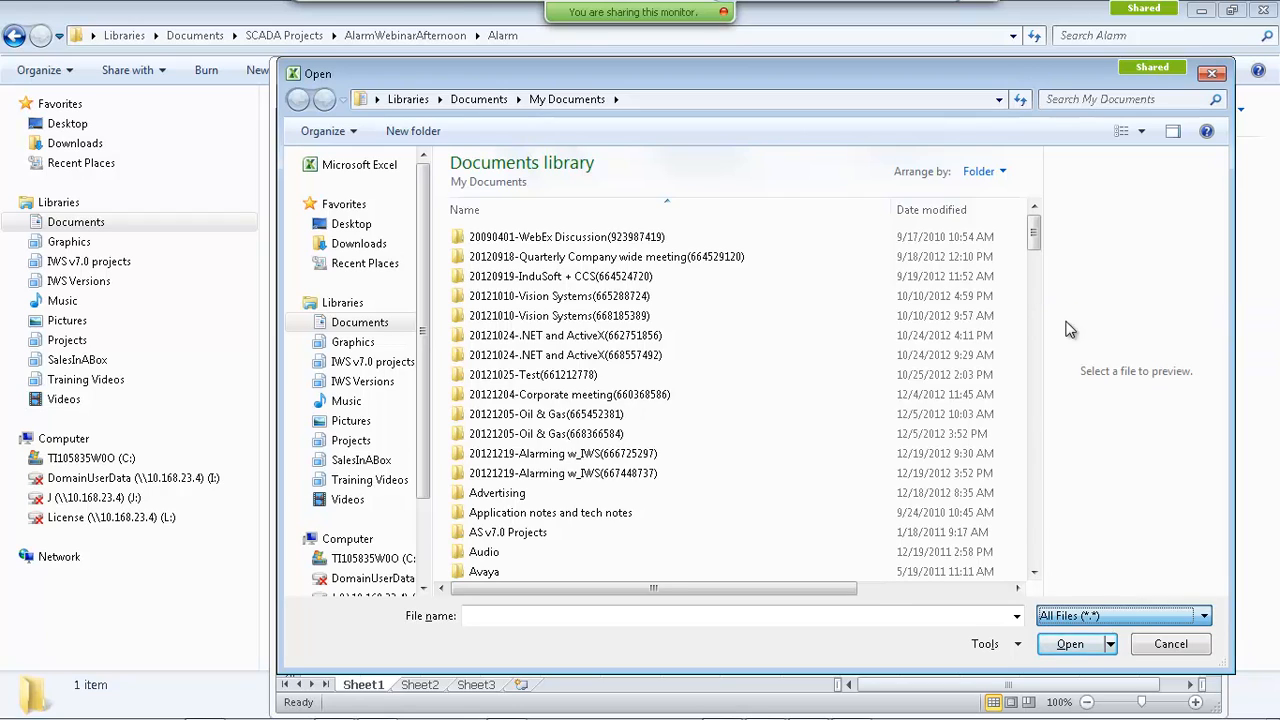
- Open al121219.alh from the Alarm folder of the AlarmWebinarAfternoon project in My Documents > SCADA Projects
{"action": "left_click", "coordinate": [530, 373]}
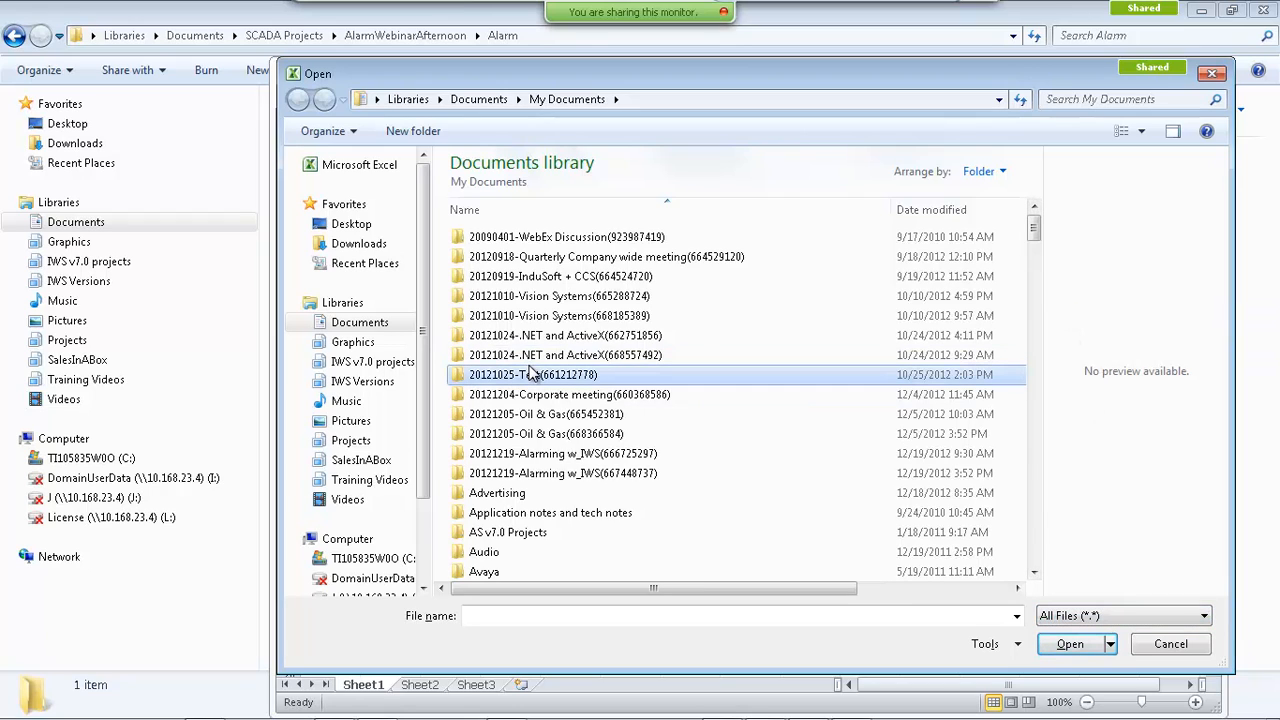
{"action": "scroll", "coordinate": [578, 440], "scroll_direction": "down", "scroll_amount": 10}
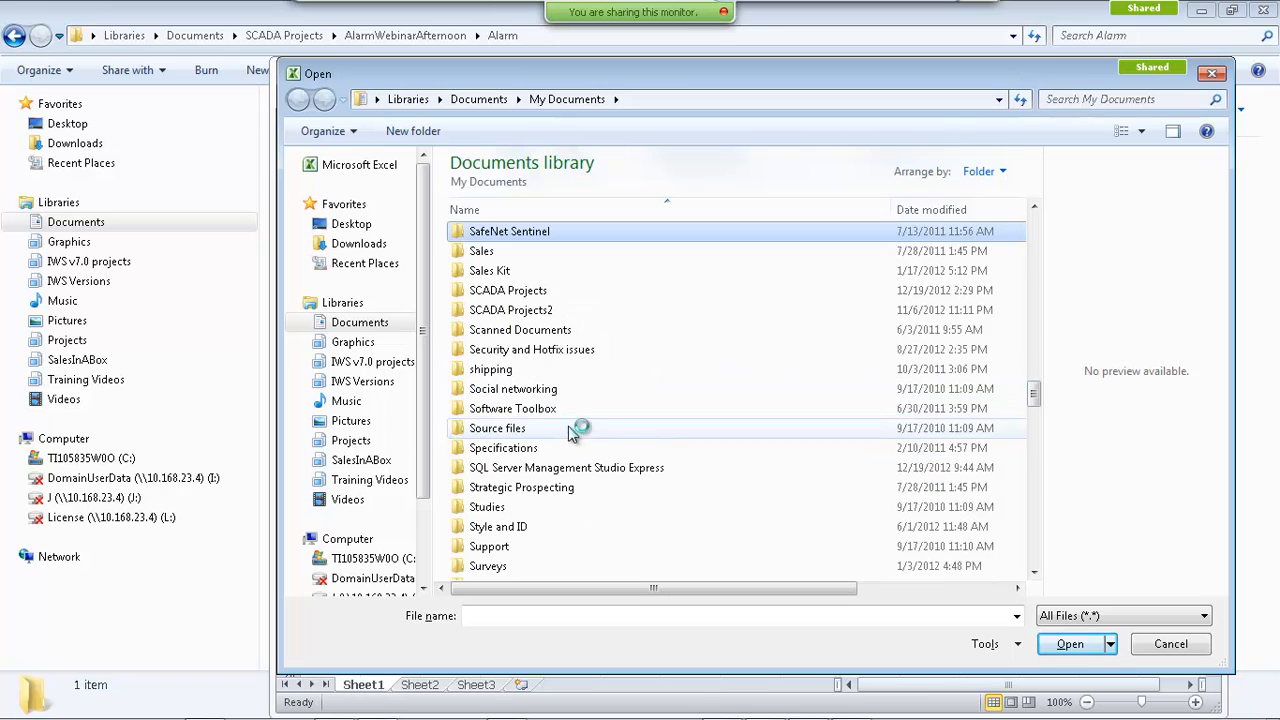
{"action": "left_click", "coordinate": [492, 296]}
{"action": "double_click", "coordinate": [492, 308]}
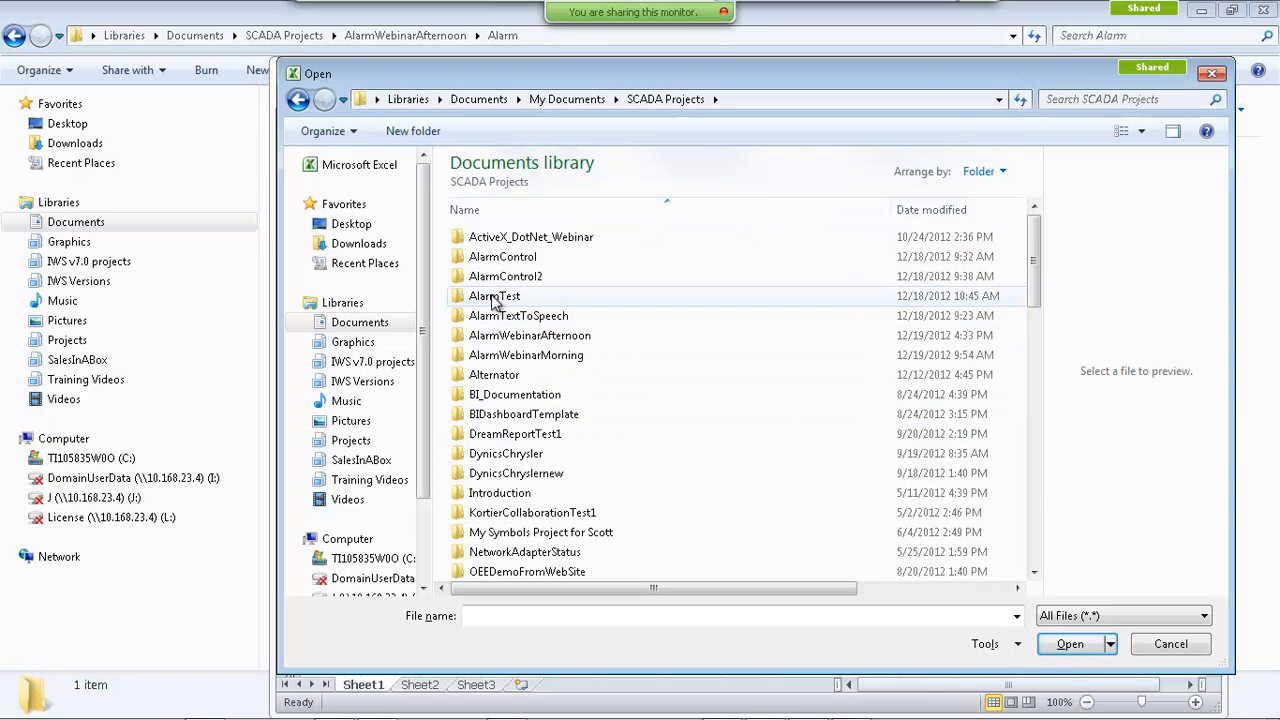
{"action": "left_click", "coordinate": [497, 340]}
{"action": "double_click", "coordinate": [497, 340]}
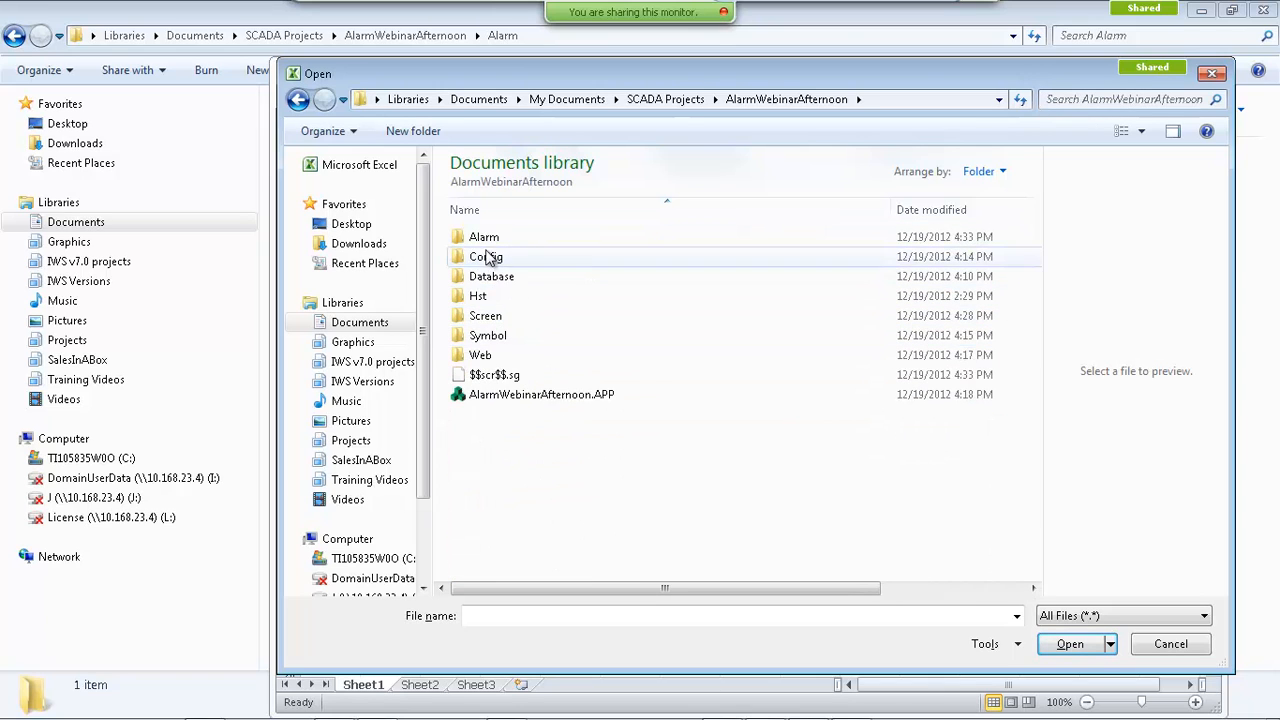
{"action": "double_click", "coordinate": [496, 240]}
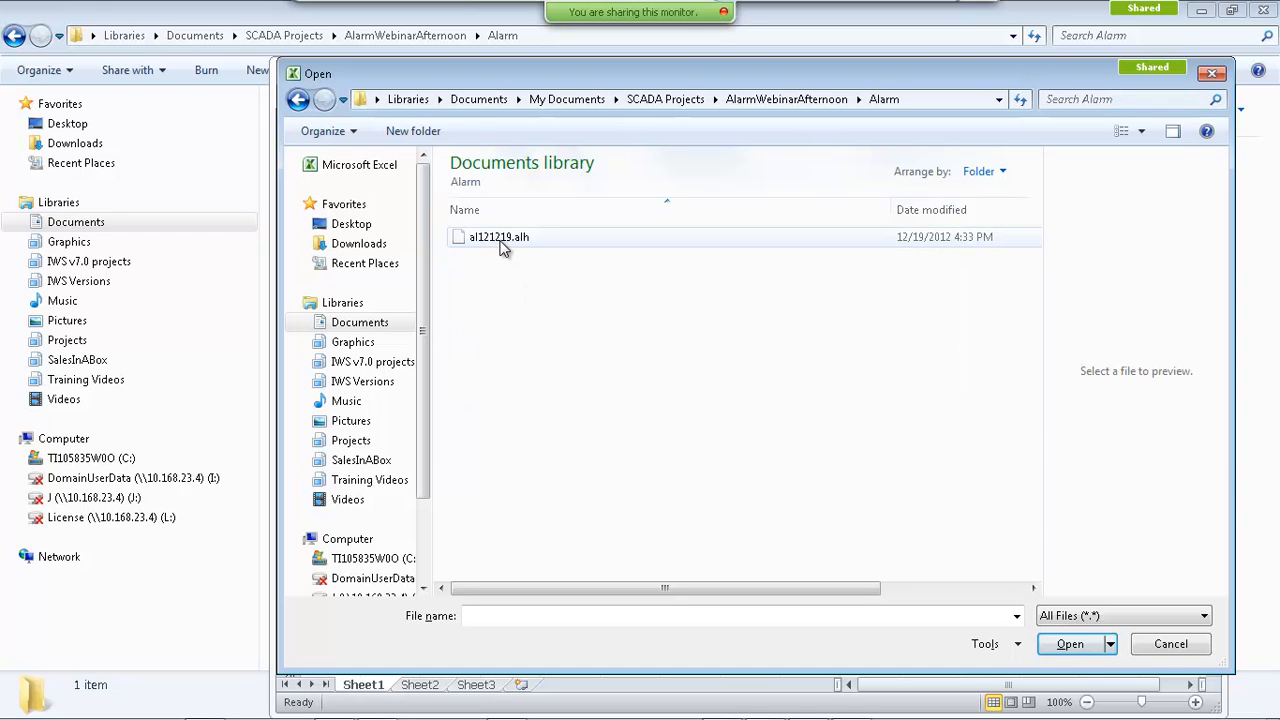
{"action": "left_click", "coordinate": [504, 250]}
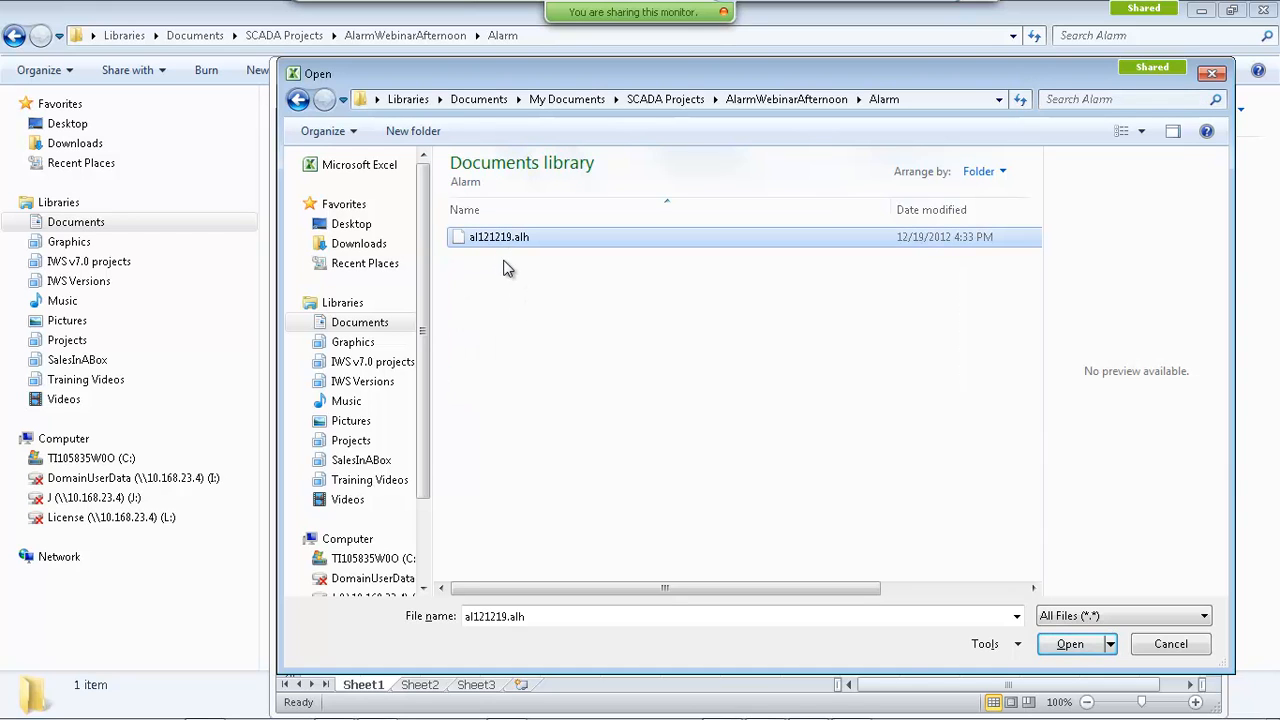
{"action": "left_click", "coordinate": [1070, 645]}
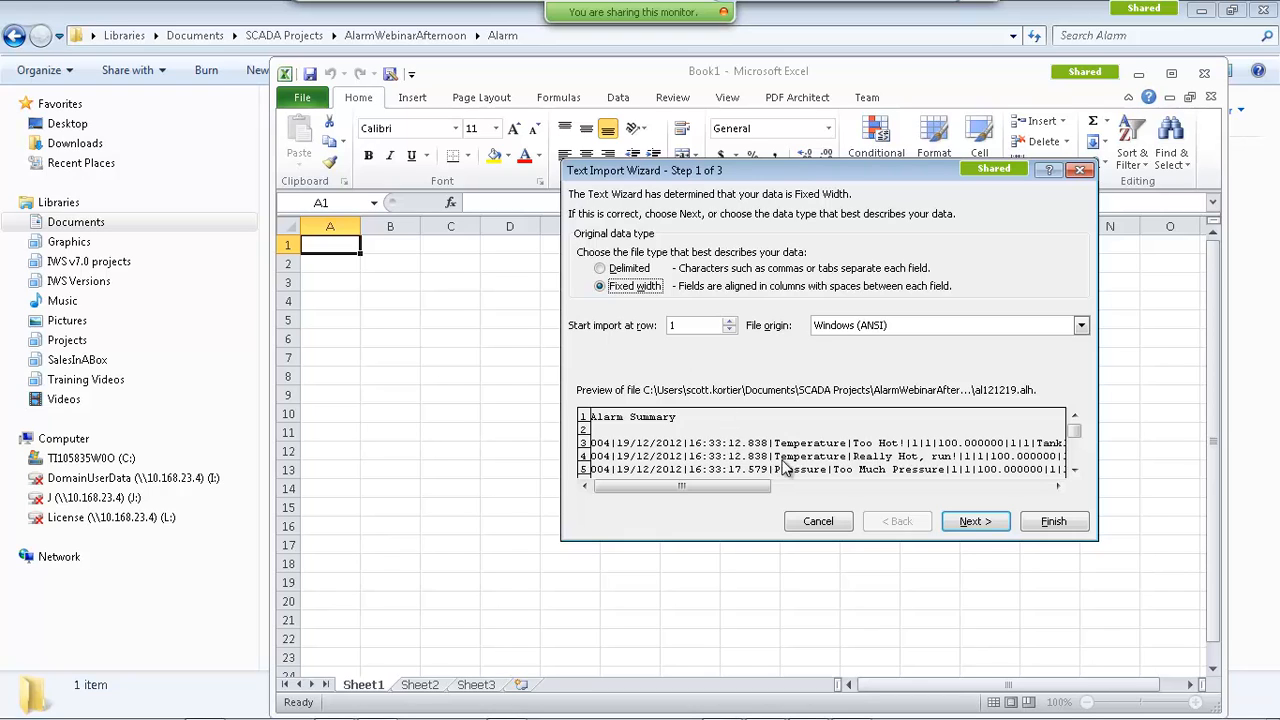
- Import the alarm file as delimited data with "|" as the only delimiter, and close Excel and the Alarm folder window
{"action": "left_click", "coordinate": [600, 269]}
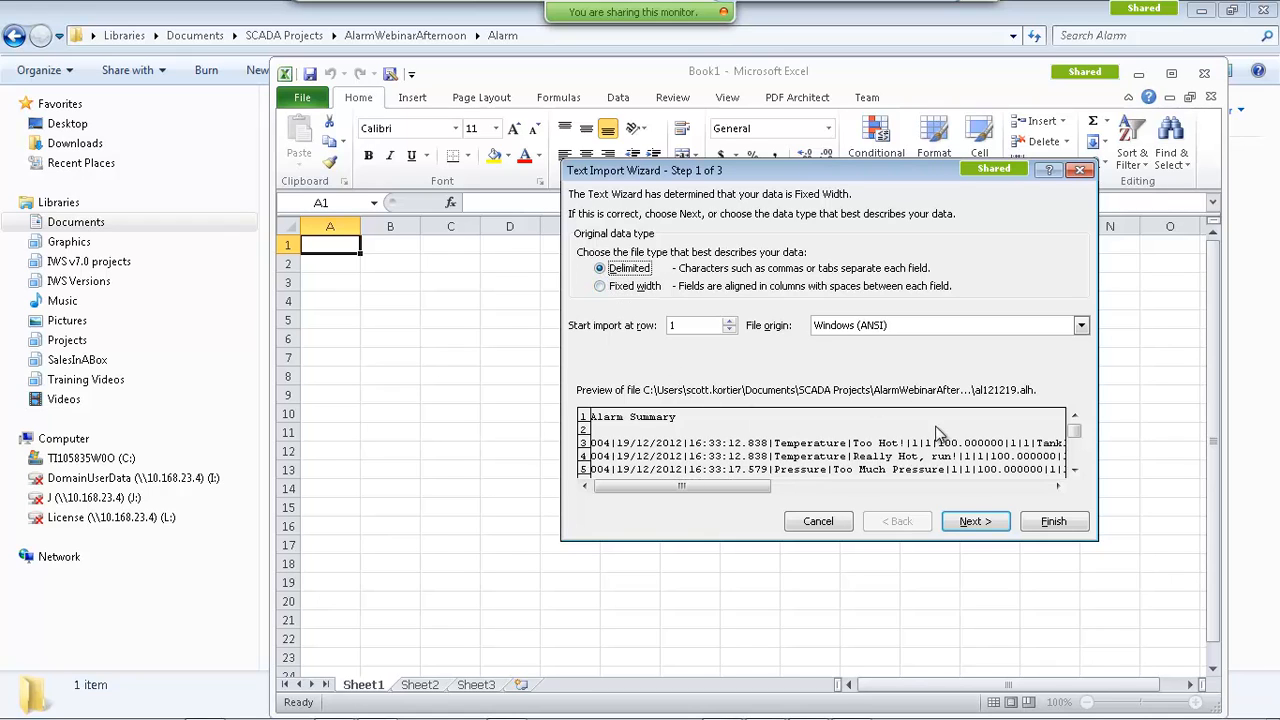
{"action": "left_click", "coordinate": [961, 517]}
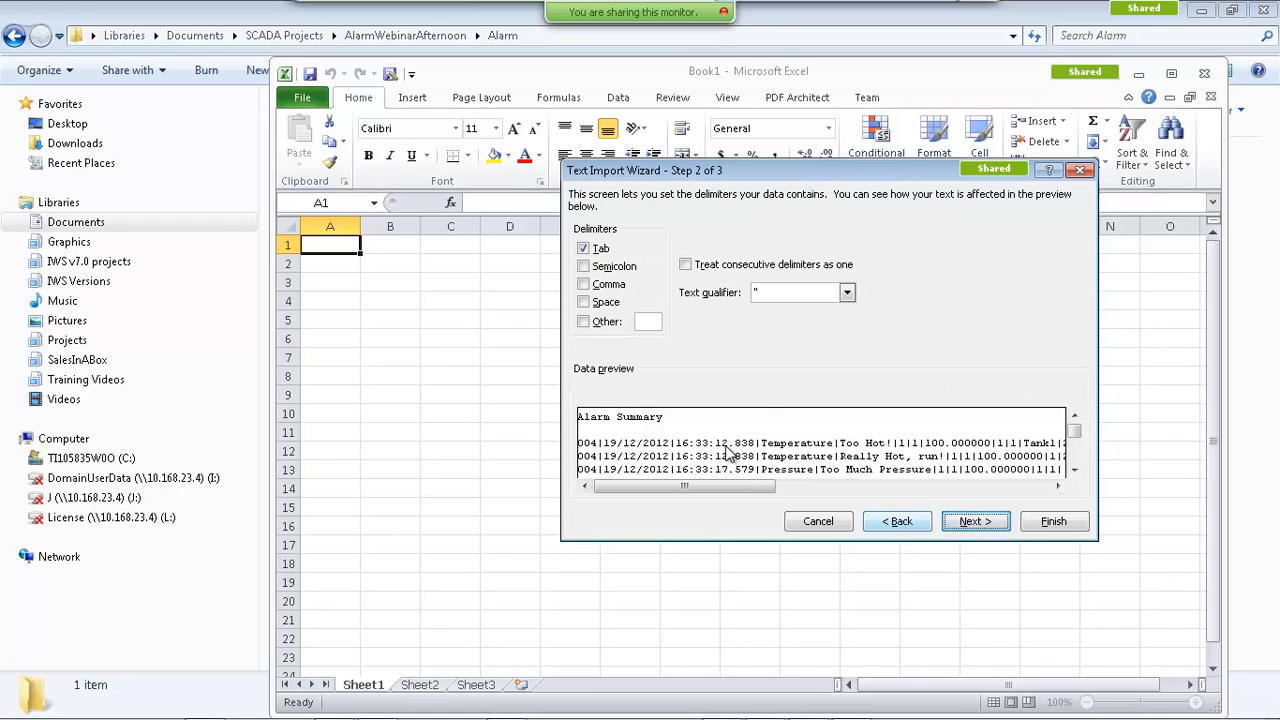
{"action": "left_click", "coordinate": [584, 249]}
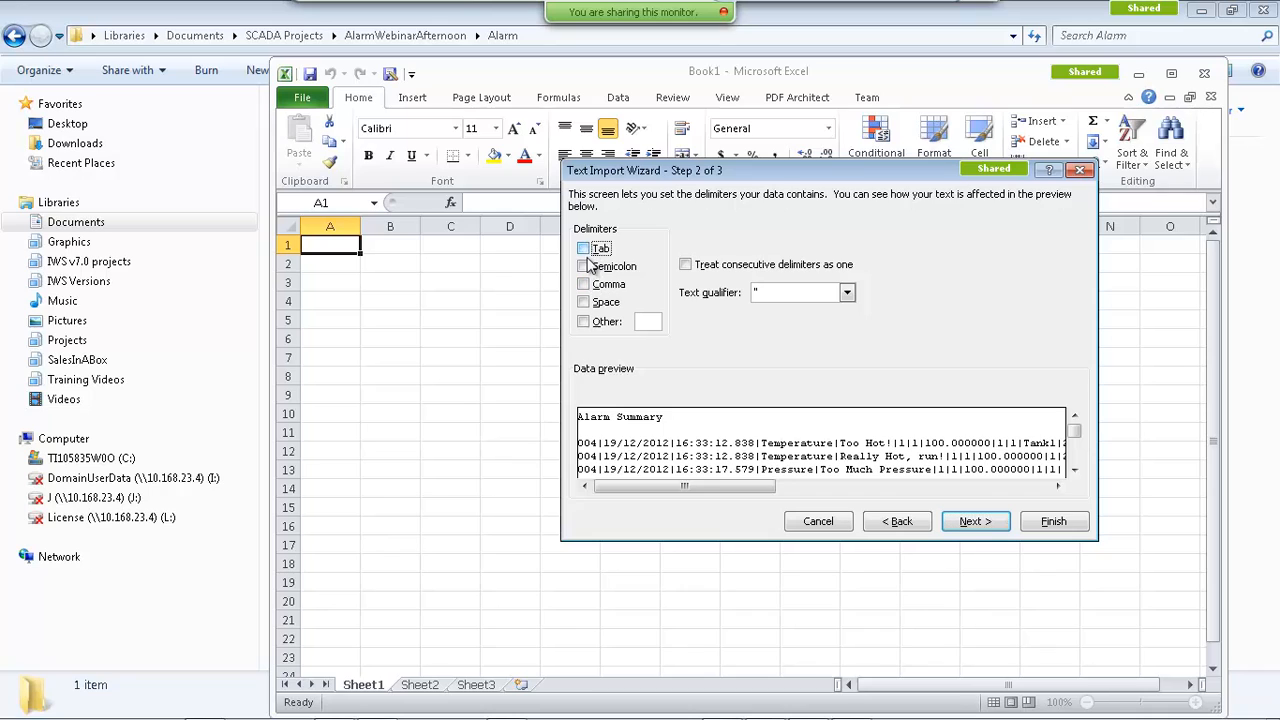
{"action": "left_click", "coordinate": [584, 322]}
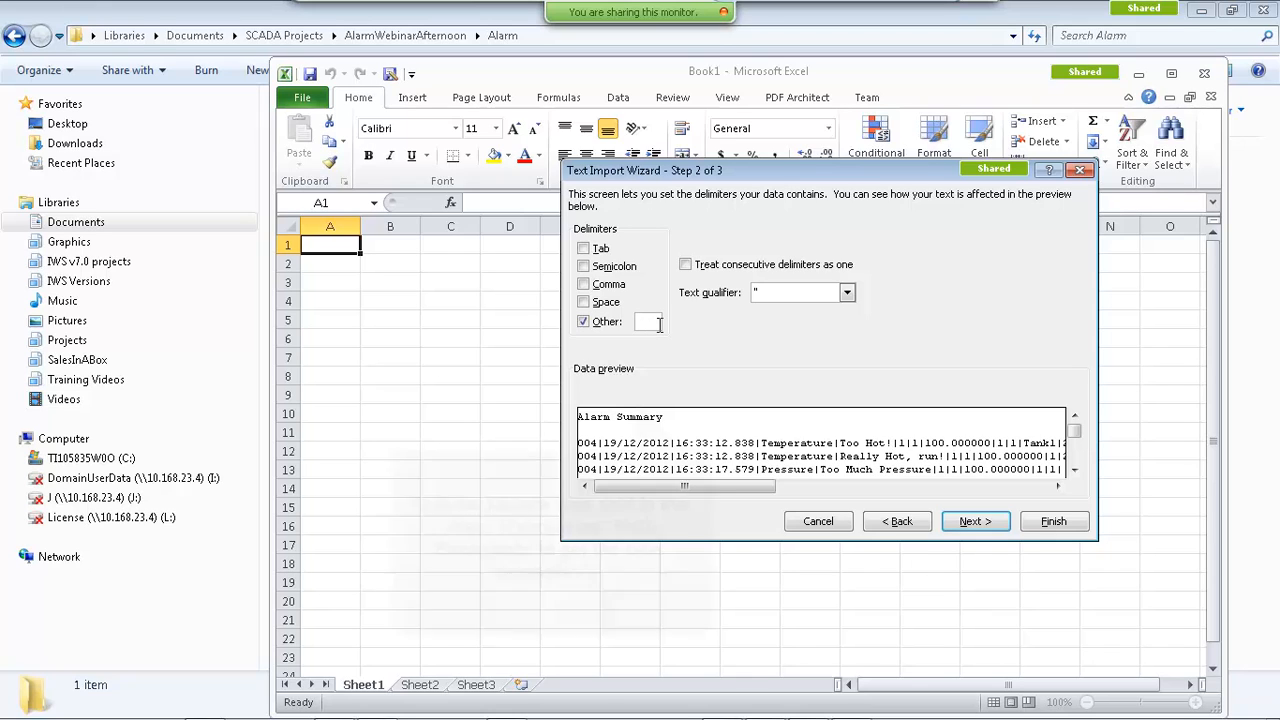
{"action": "type", "text": "|"}
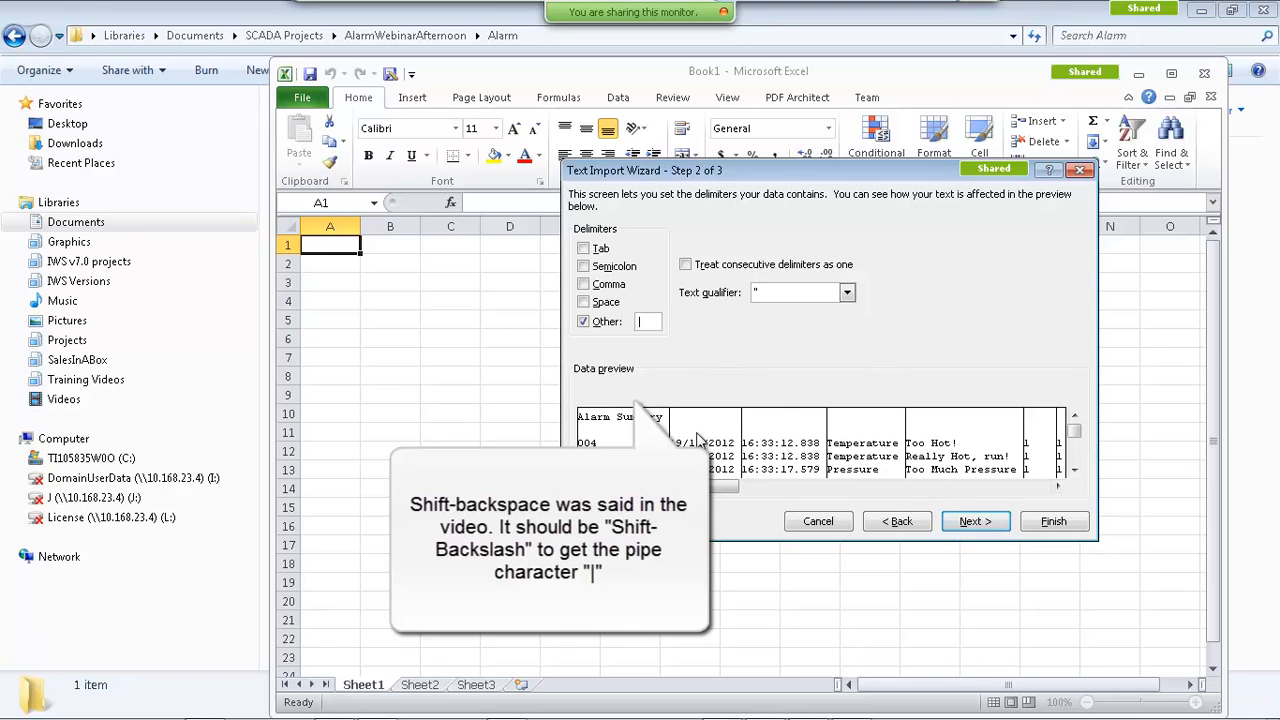
{"action": "left_click", "coordinate": [1053, 521]}
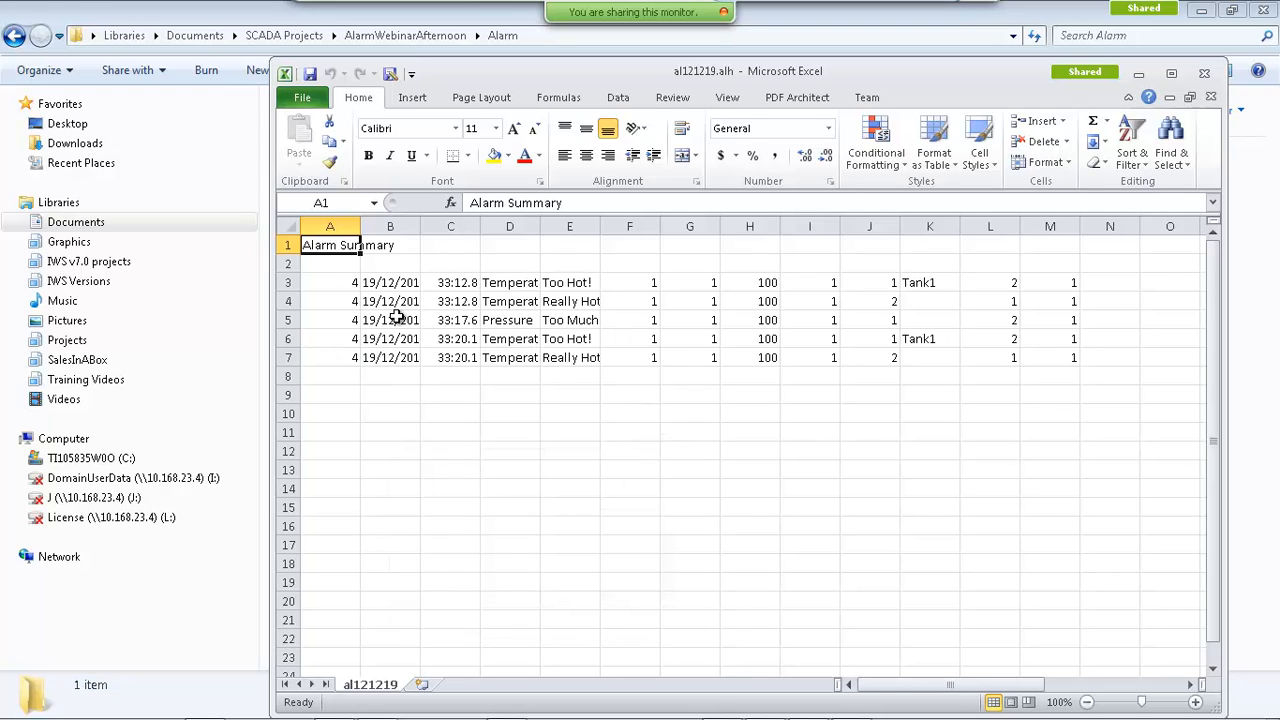
{"action": "left_click", "coordinate": [1204, 76]}
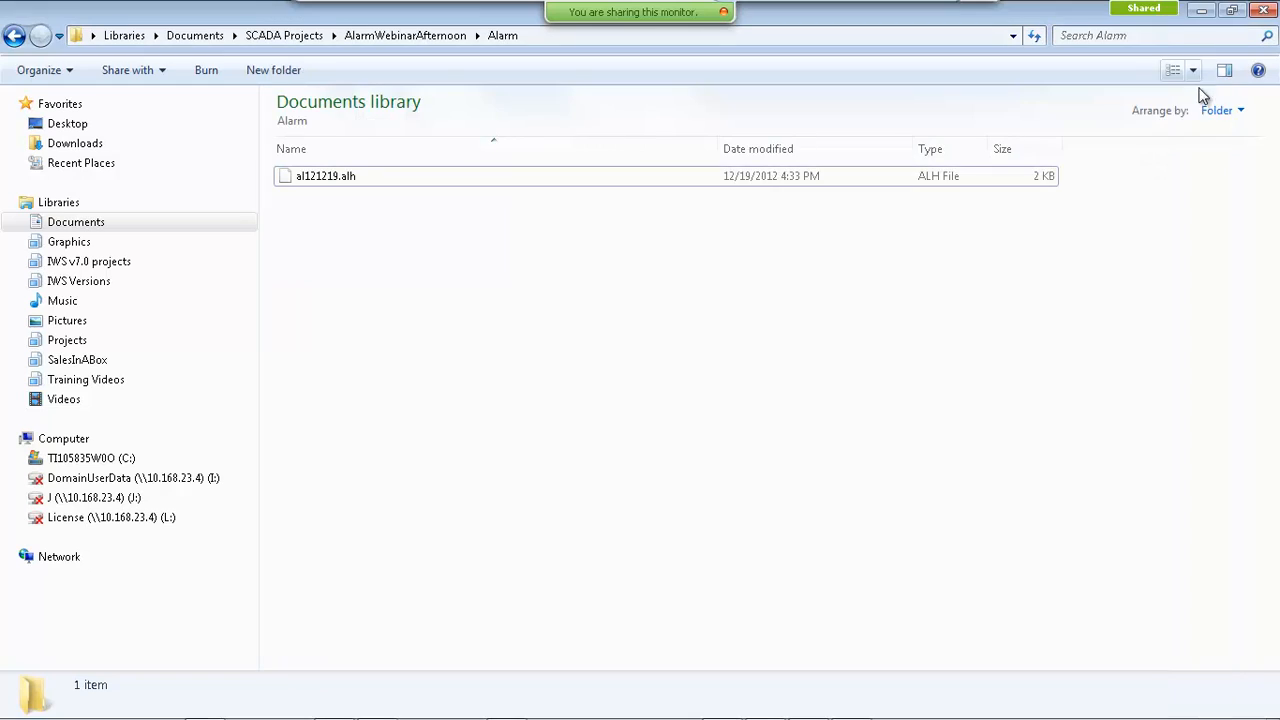
{"action": "left_click", "coordinate": [1265, 11]}
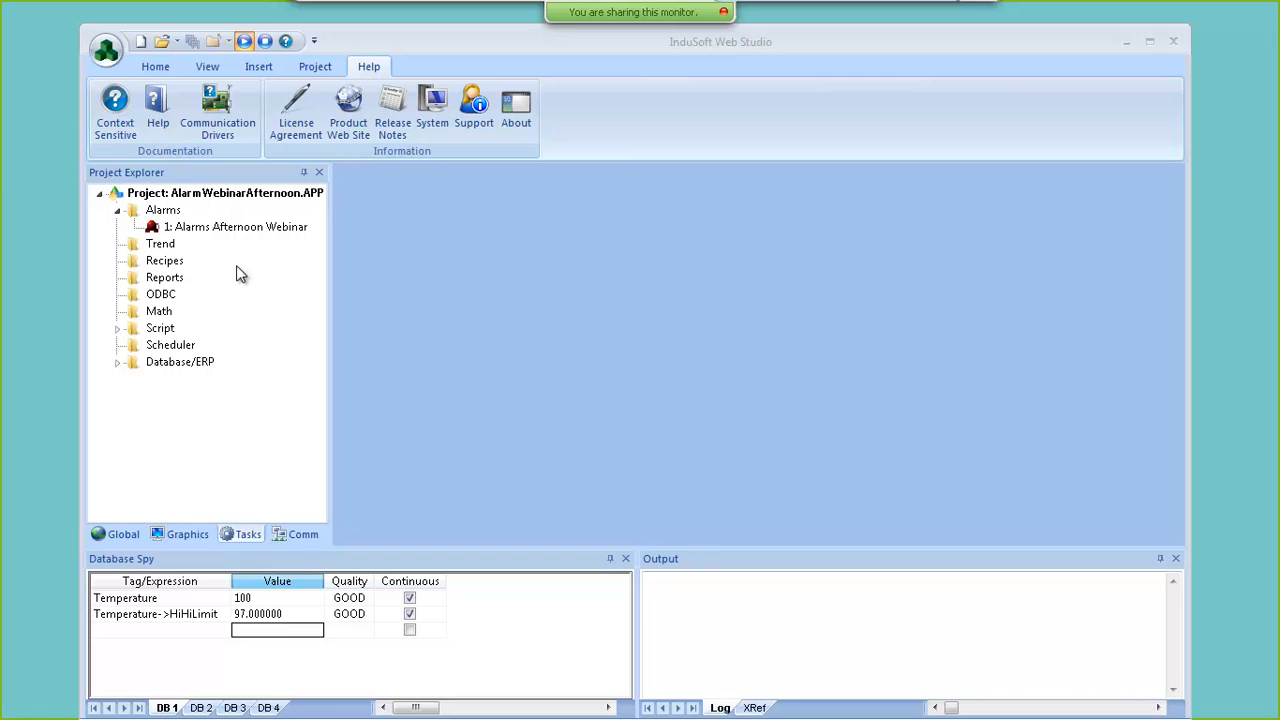
- Review the alarm history format in the InduSoft project options and stop the running project
{"action": "left_click", "coordinate": [315, 67]}
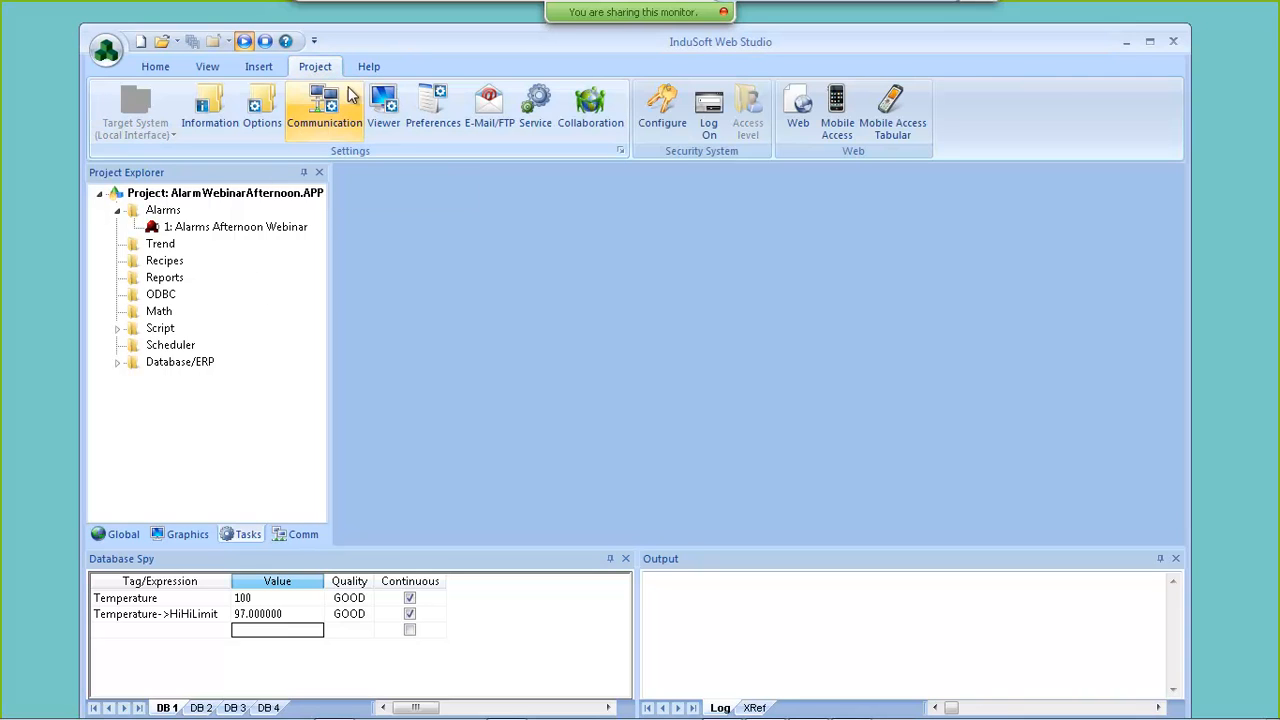
{"action": "left_click", "coordinate": [271, 119]}
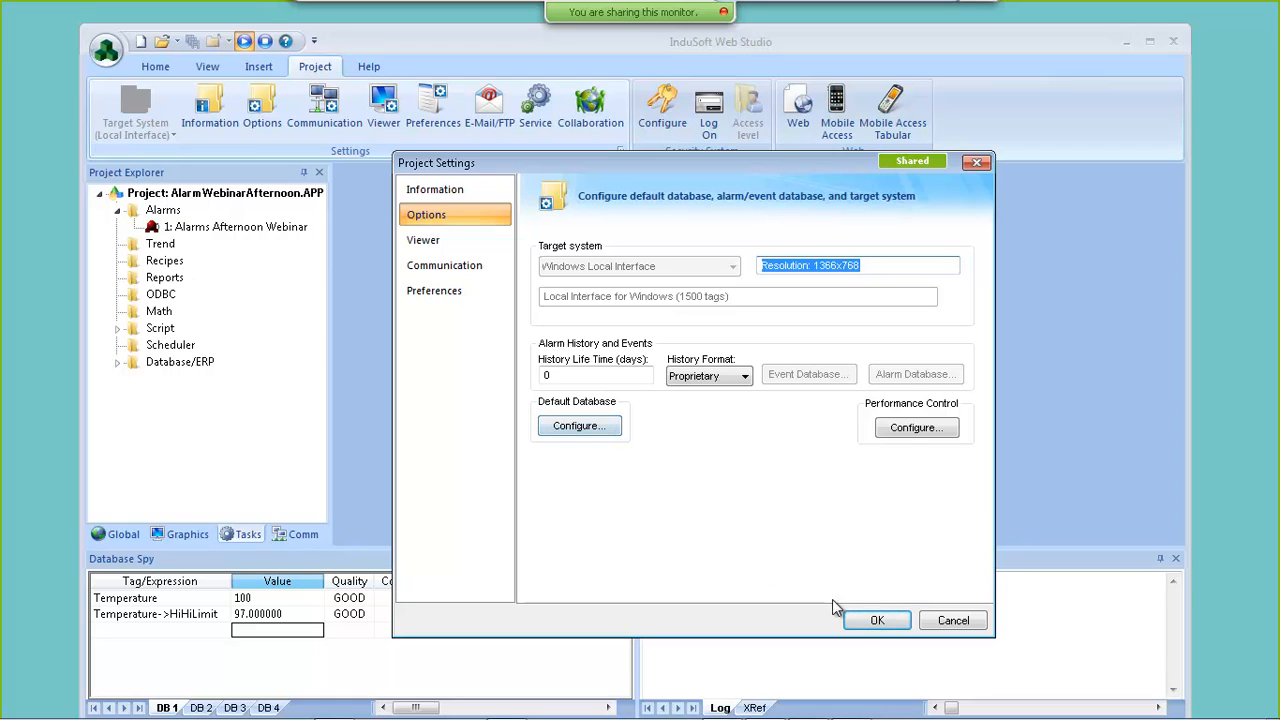
{"action": "left_click", "coordinate": [866, 621]}
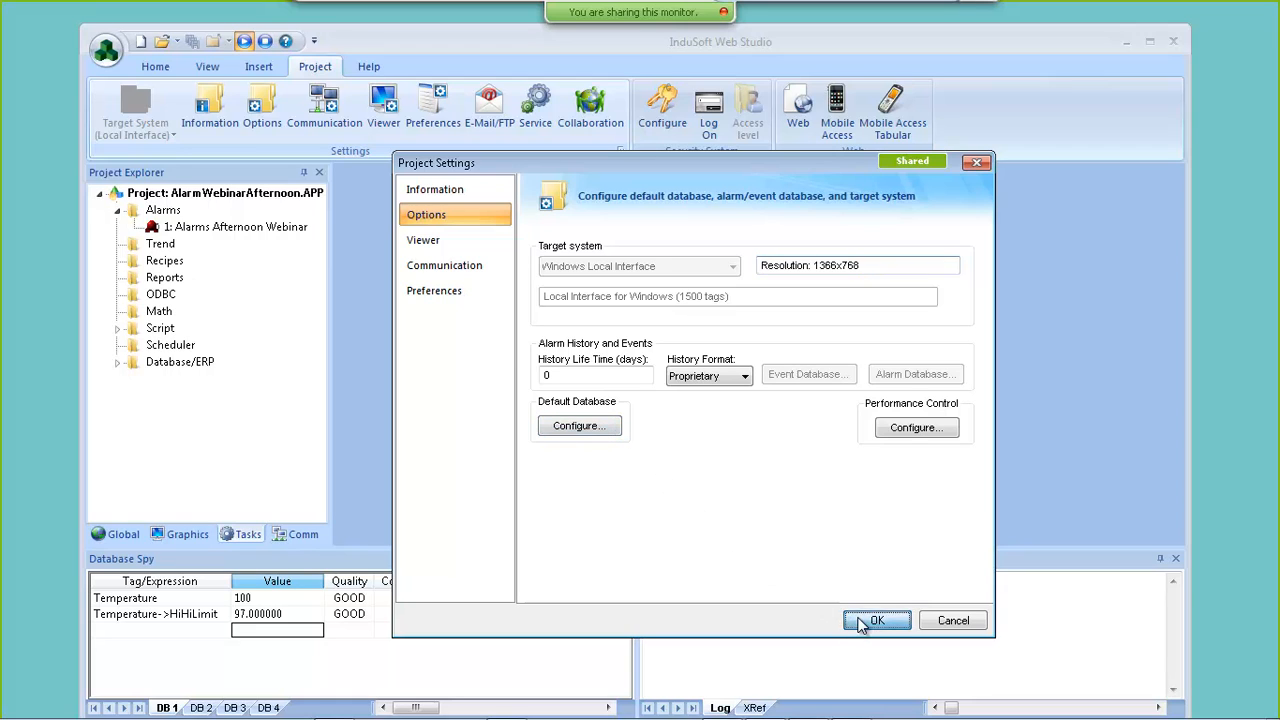
{"action": "left_click", "coordinate": [778, 434]}
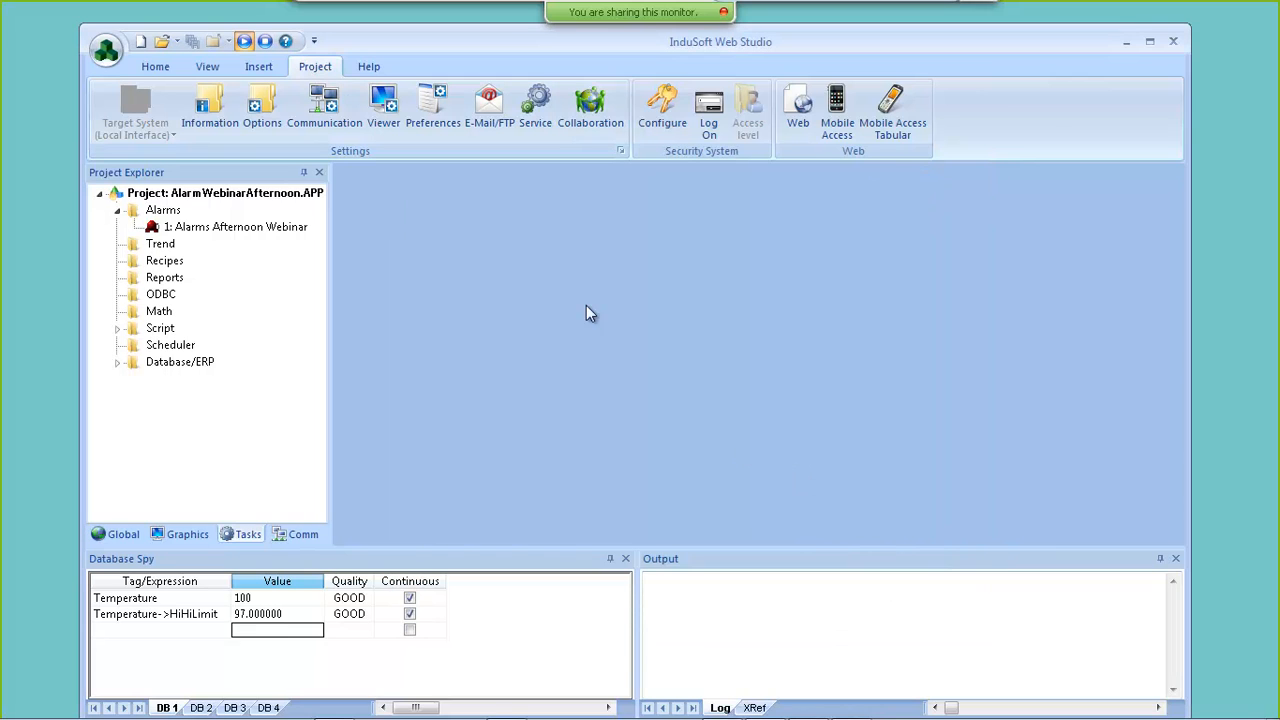
{"action": "left_click", "coordinate": [270, 40]}
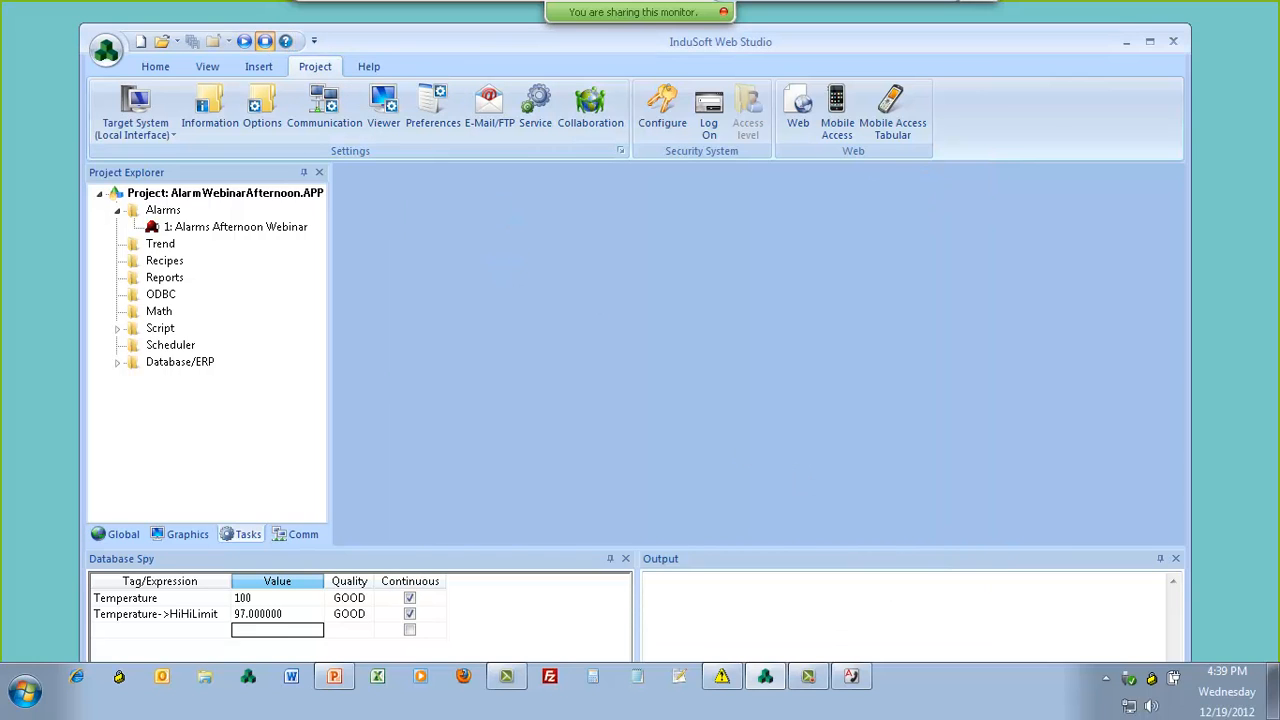
- Launch SQL Server Management Studio Express and connect to the SQLEXPRESS Database Engine using Windows Authentication
{"action": "left_click", "coordinate": [22, 690]}
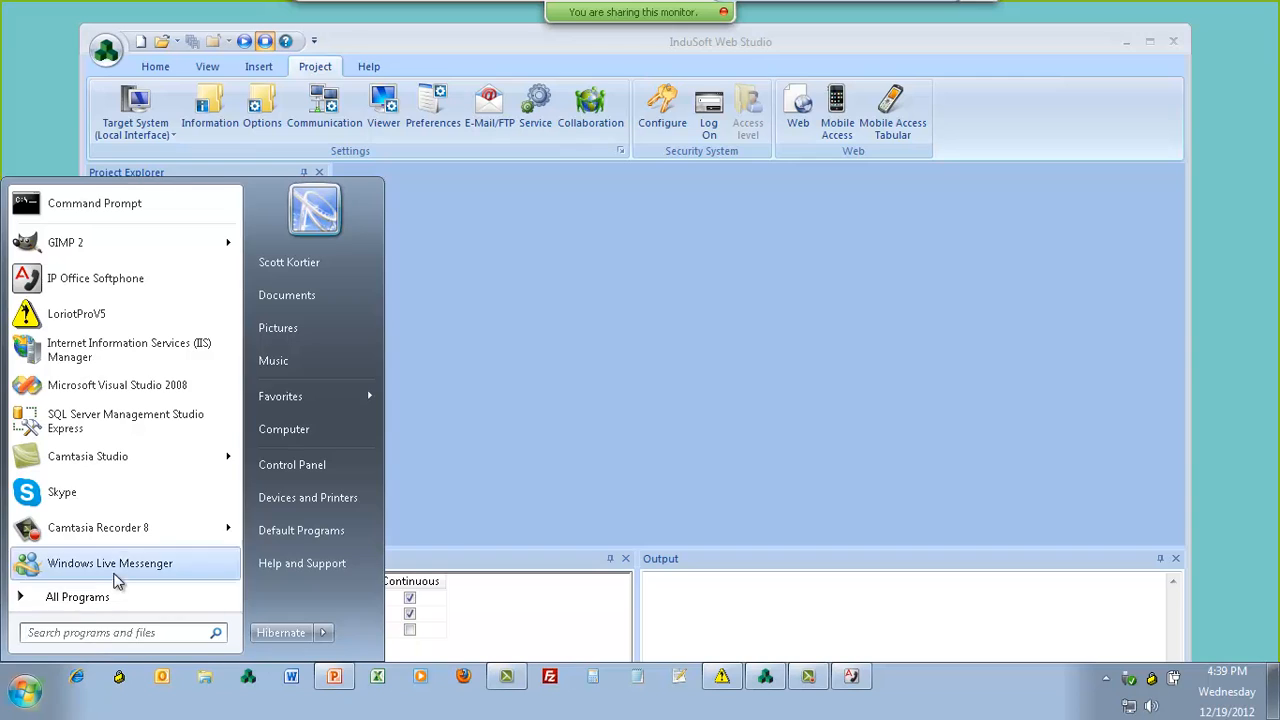
{"action": "left_click", "coordinate": [120, 424]}
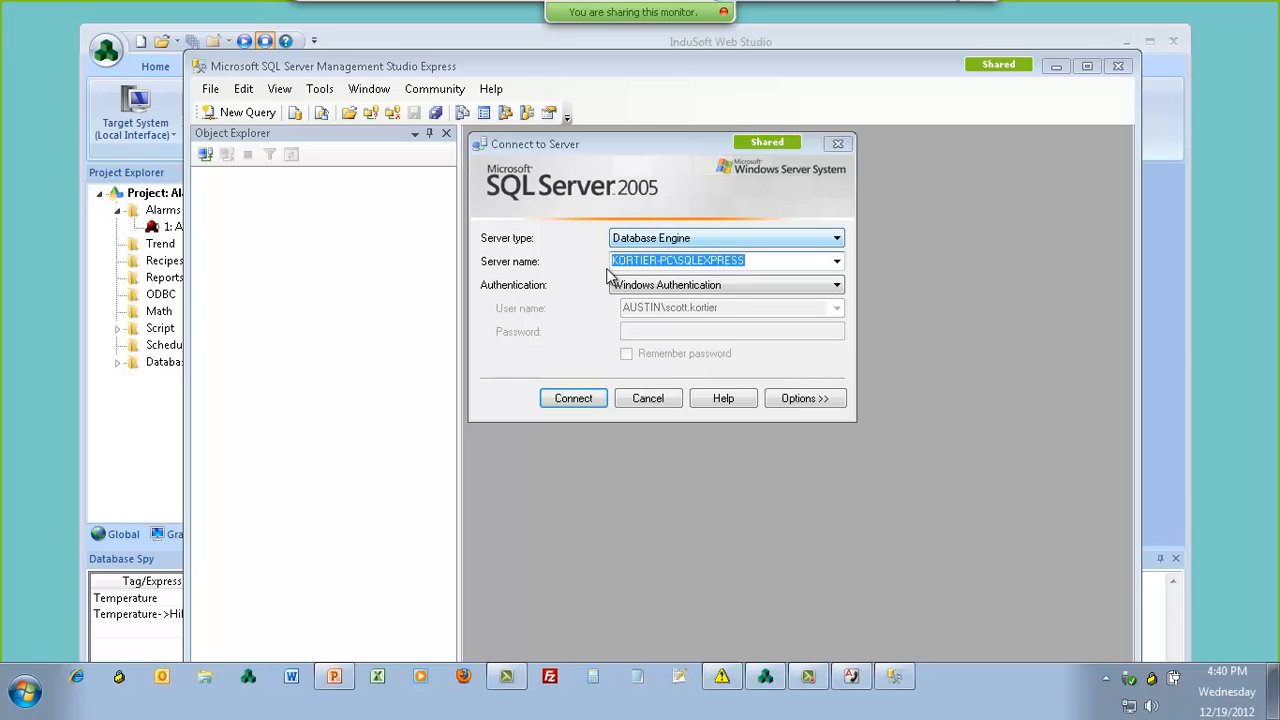
{"action": "left_click", "coordinate": [590, 400]}
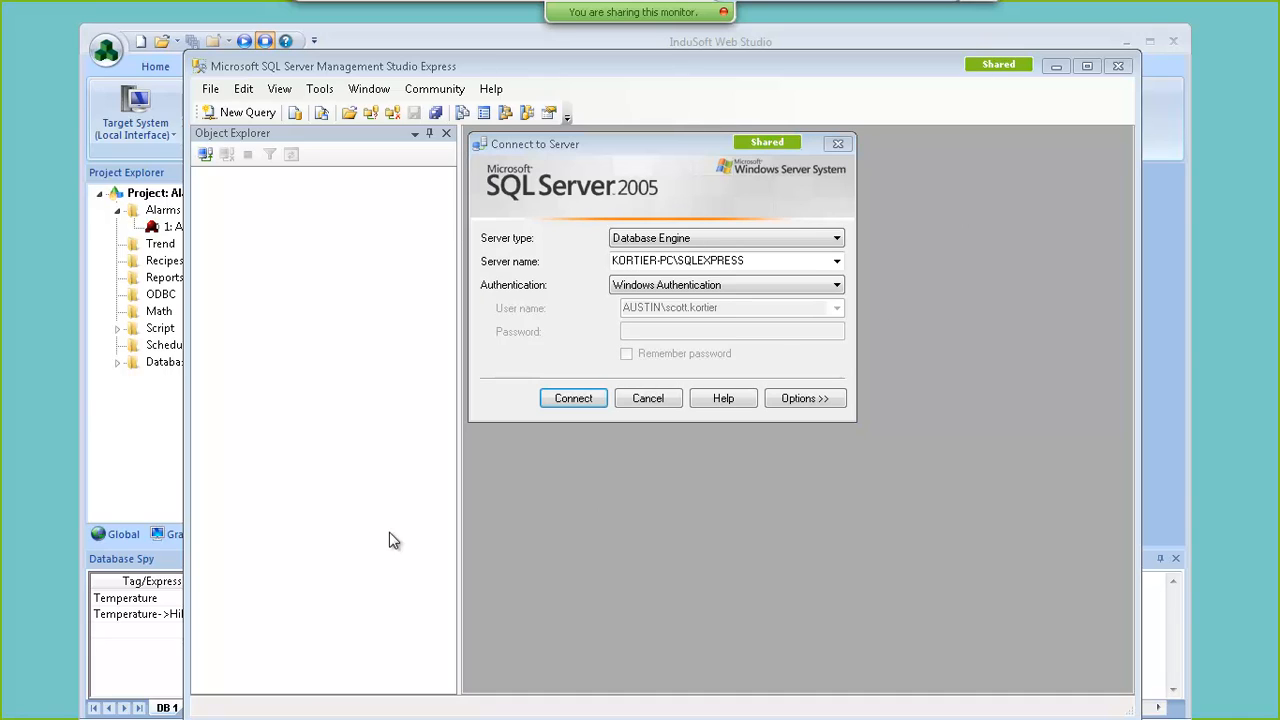
{"action": "left_click", "coordinate": [574, 398]}
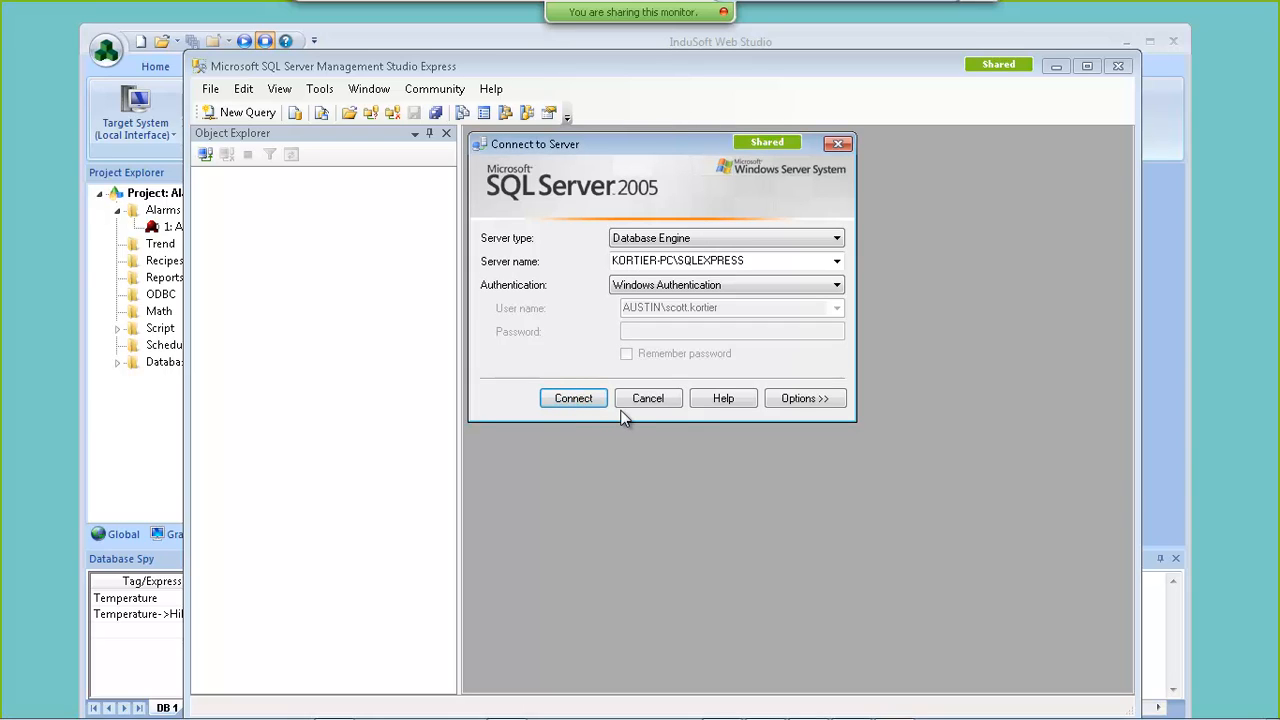
{"action": "key", "text": "Return"}
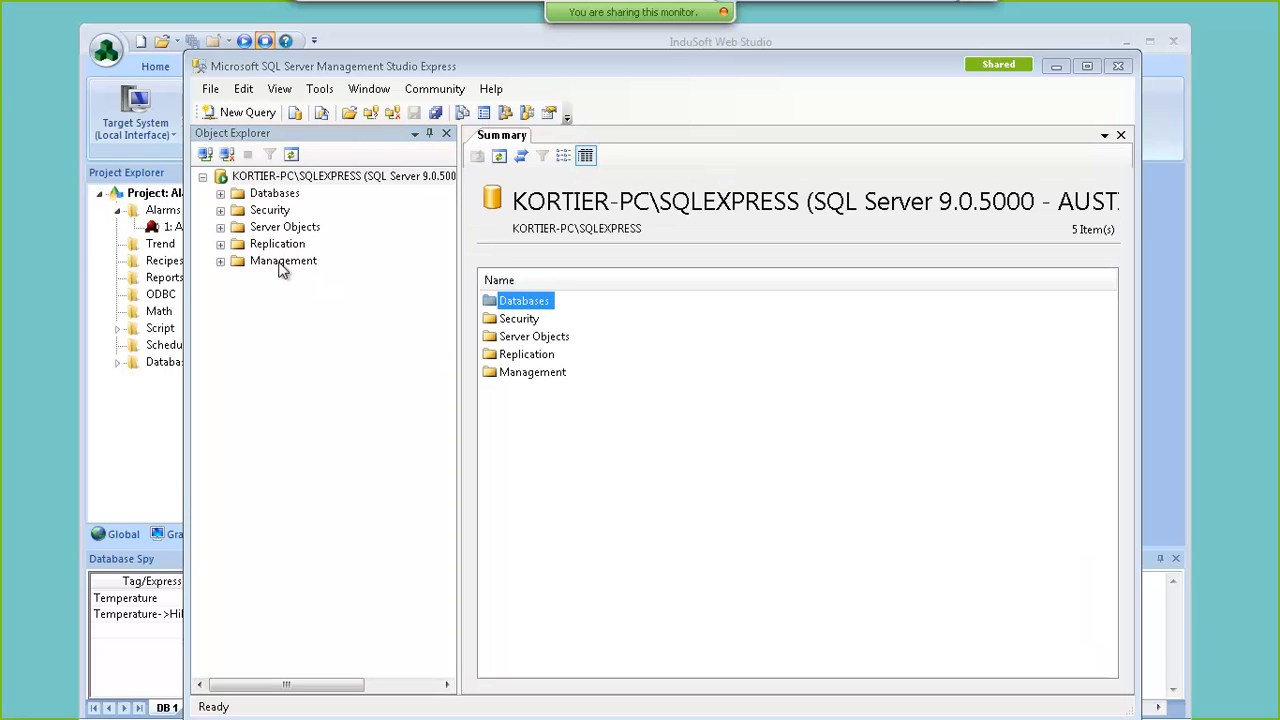
- Create a new database named Alarms2 with the default owner and expand it in the object tree
{"action": "left_click", "coordinate": [220, 194]}
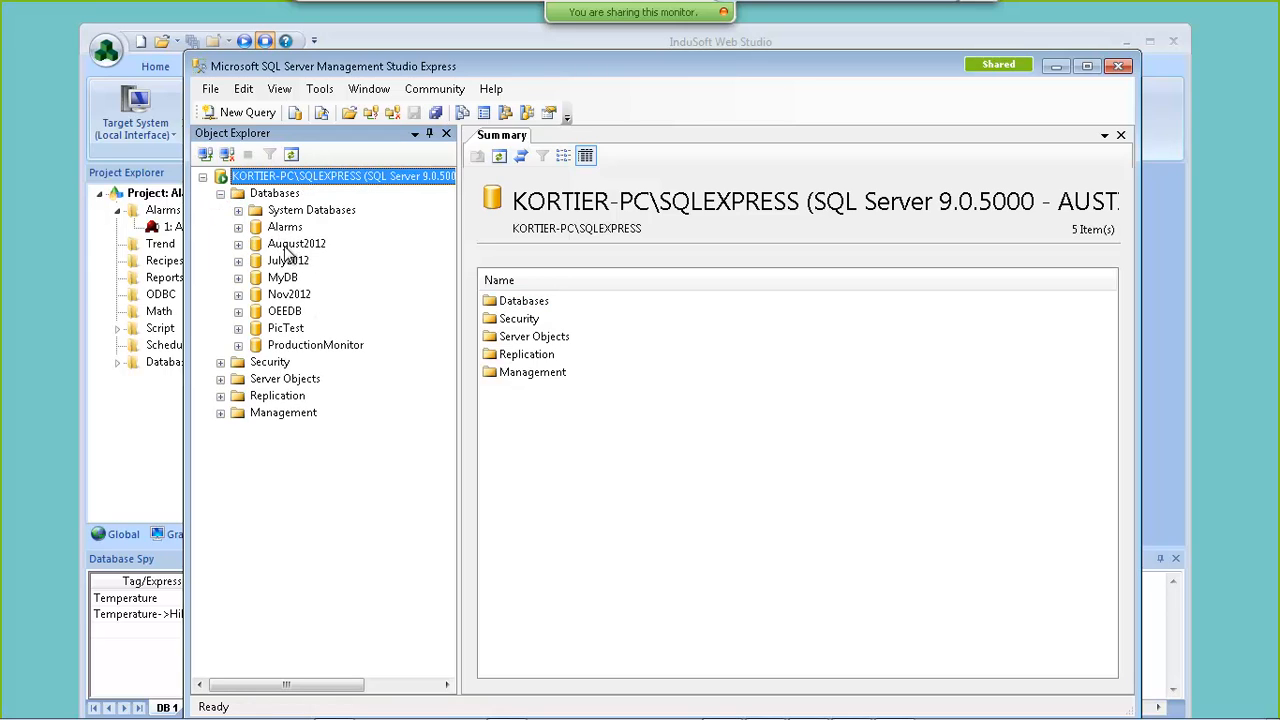
{"action": "right_click", "coordinate": [278, 195]}
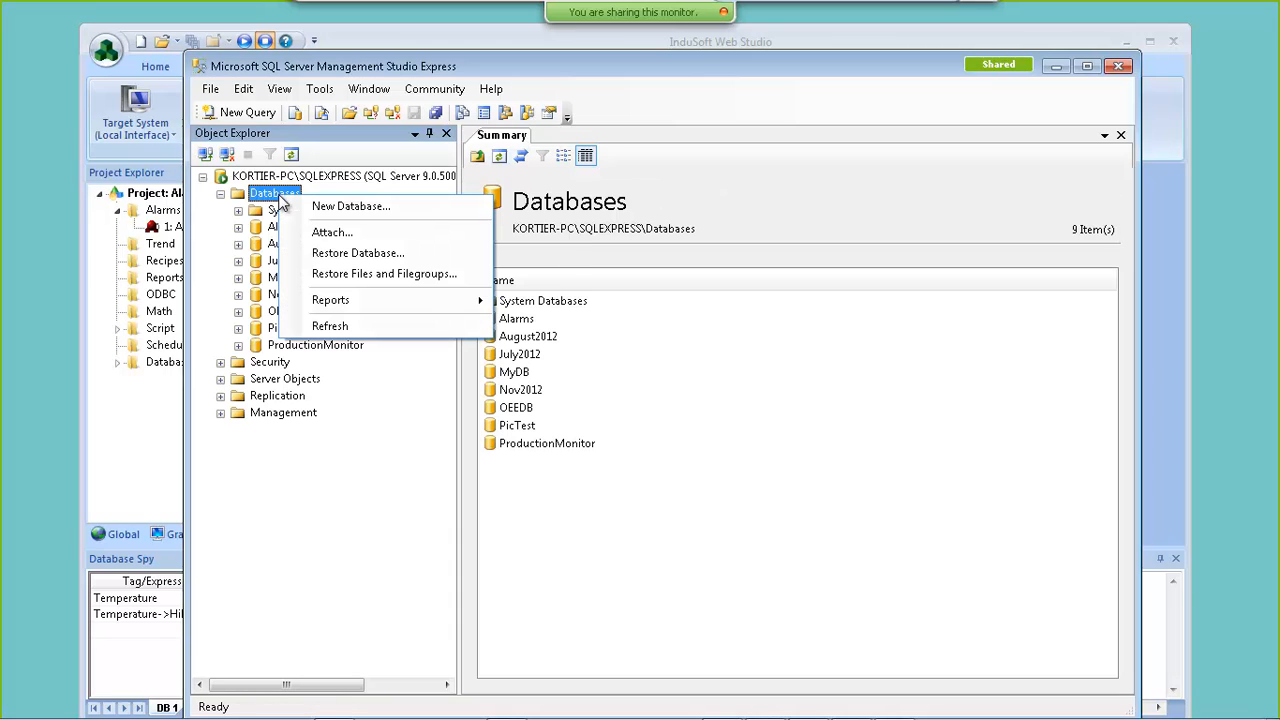
{"action": "left_click", "coordinate": [330, 206]}
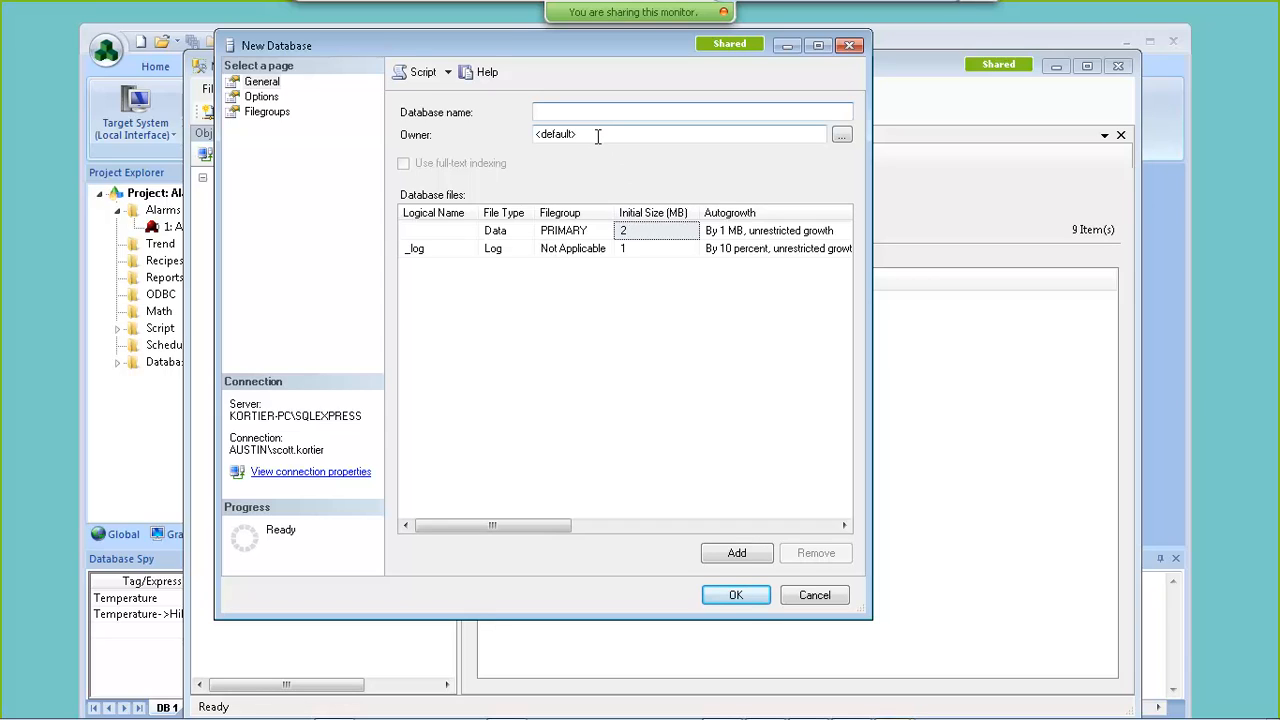
{"action": "type", "text": "Alarms2"}
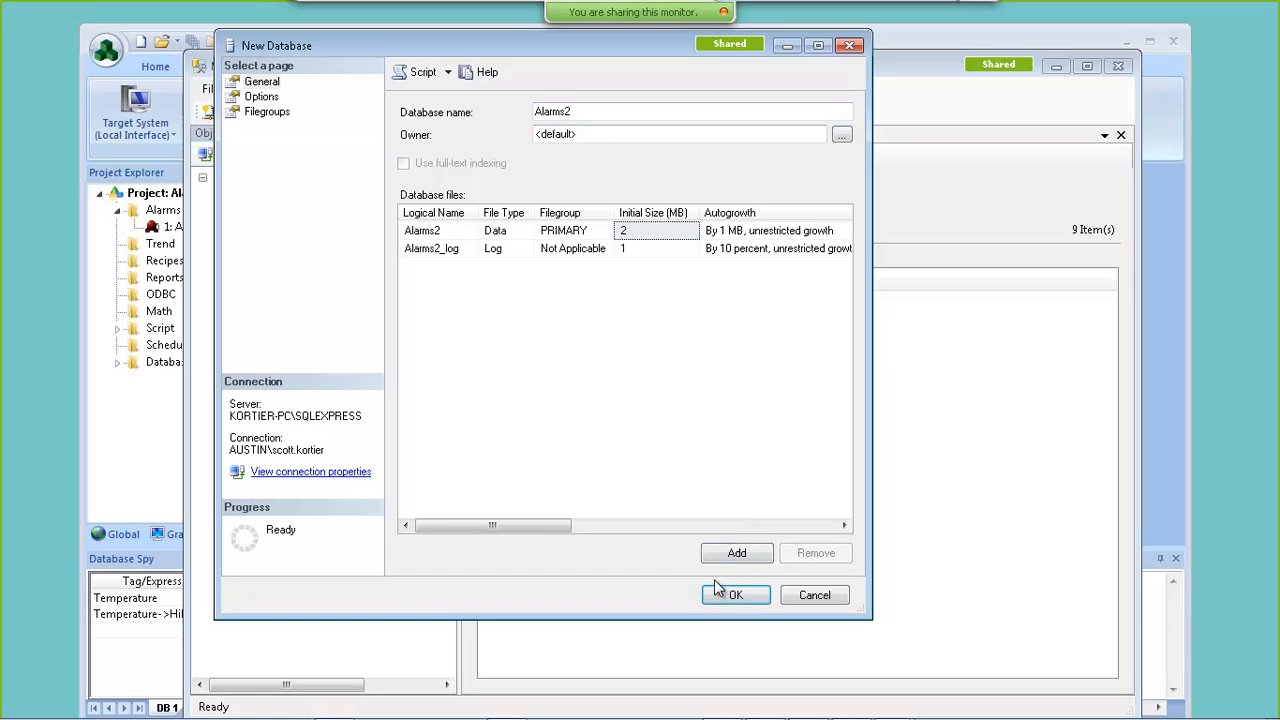
{"action": "left_click", "coordinate": [742, 597]}
{"action": "left_click", "coordinate": [733, 591]}
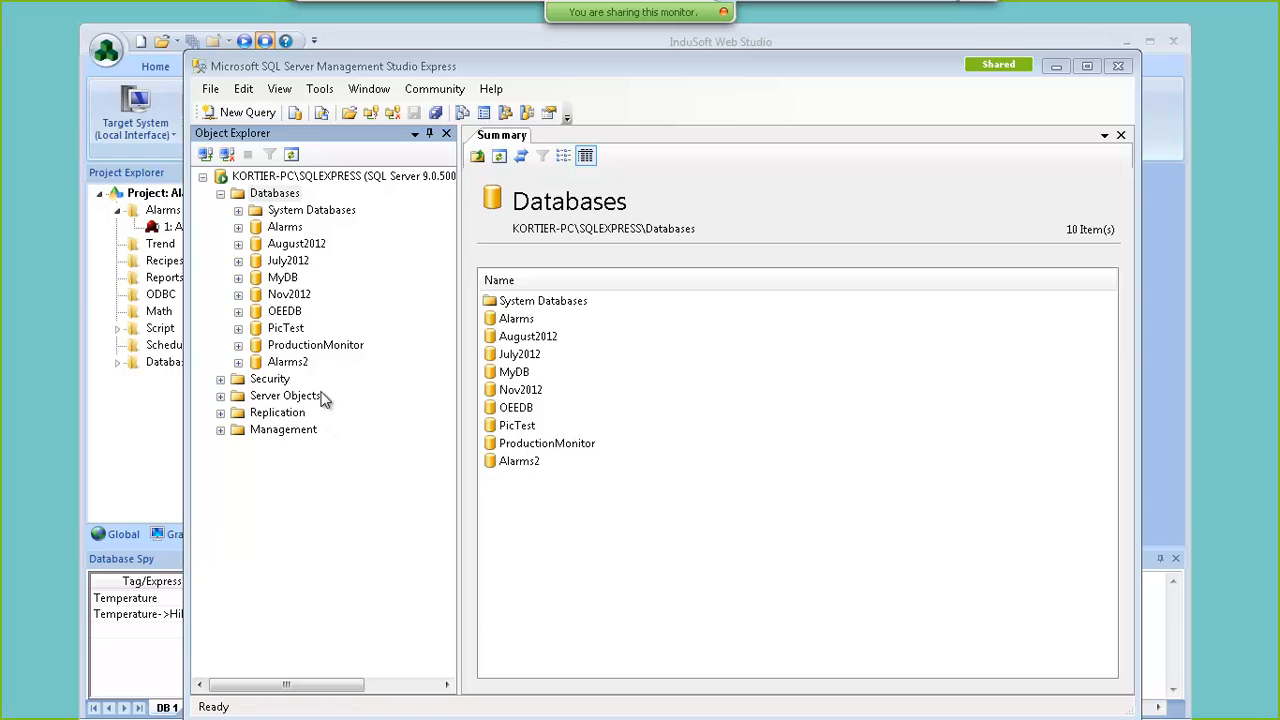
{"action": "left_click", "coordinate": [238, 362]}
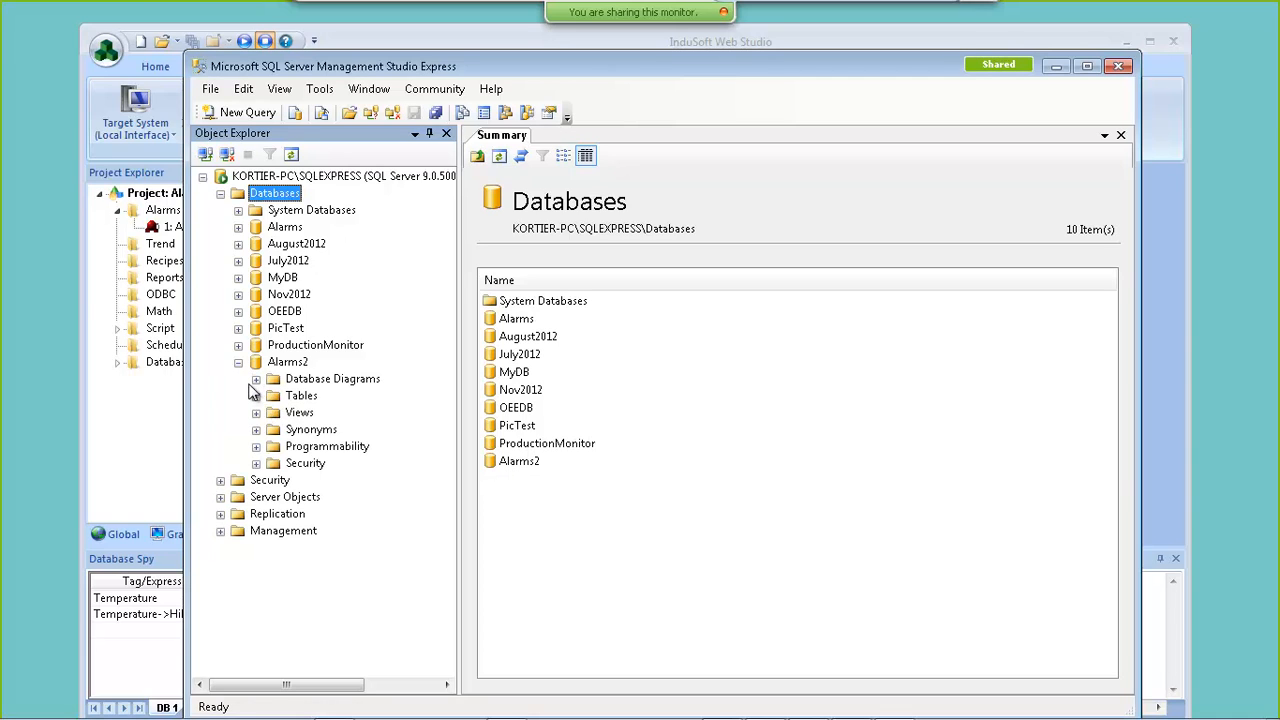
- Expand the Tables folder of the Alarms2 database and switch back to InduSoft Web Studio
{"action": "left_click", "coordinate": [256, 396]}
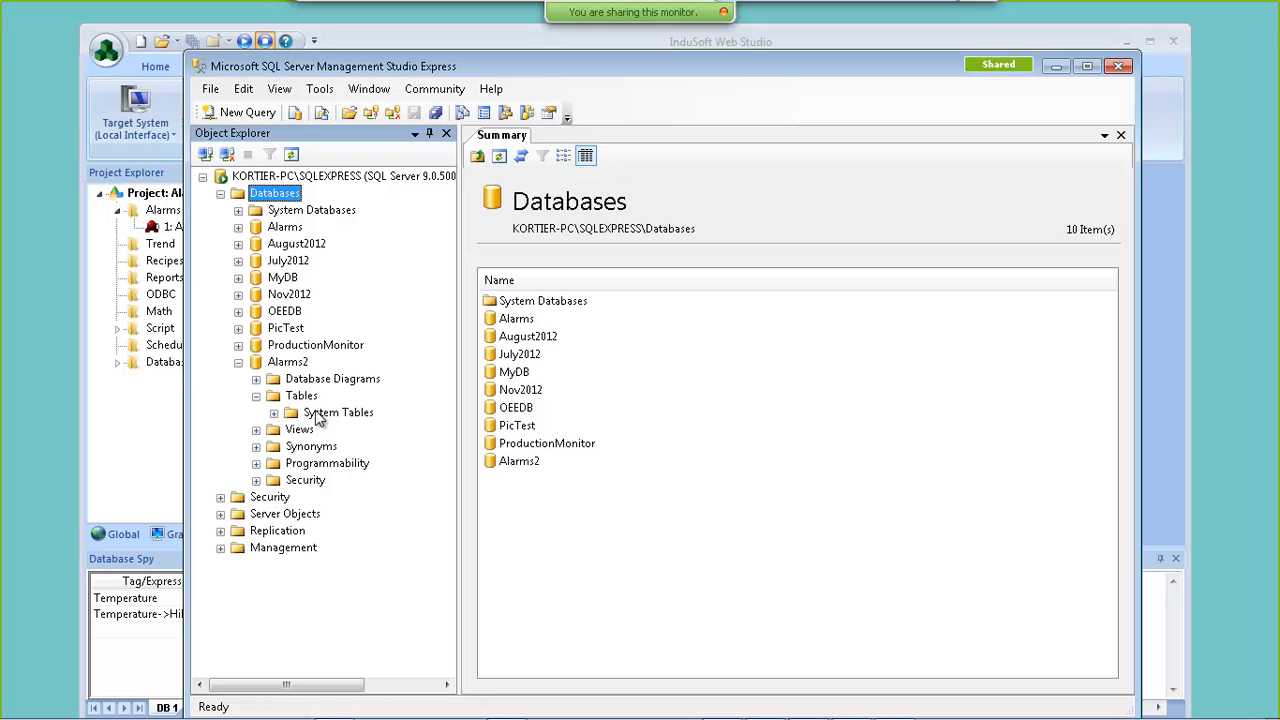
{"action": "left_click", "coordinate": [1065, 68]}
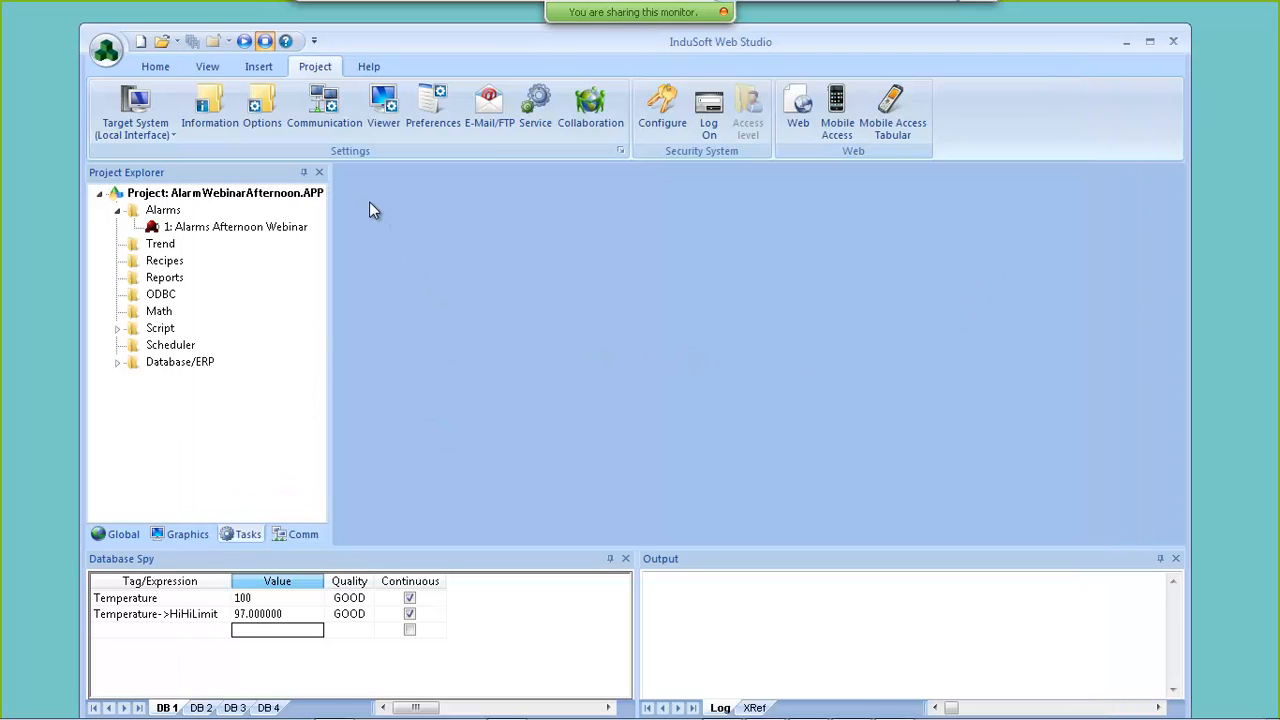
- Start building the connection string for the project's primary default database with the Microsoft OLE DB Provider for SQL Server
{"action": "left_click", "coordinate": [264, 118]}
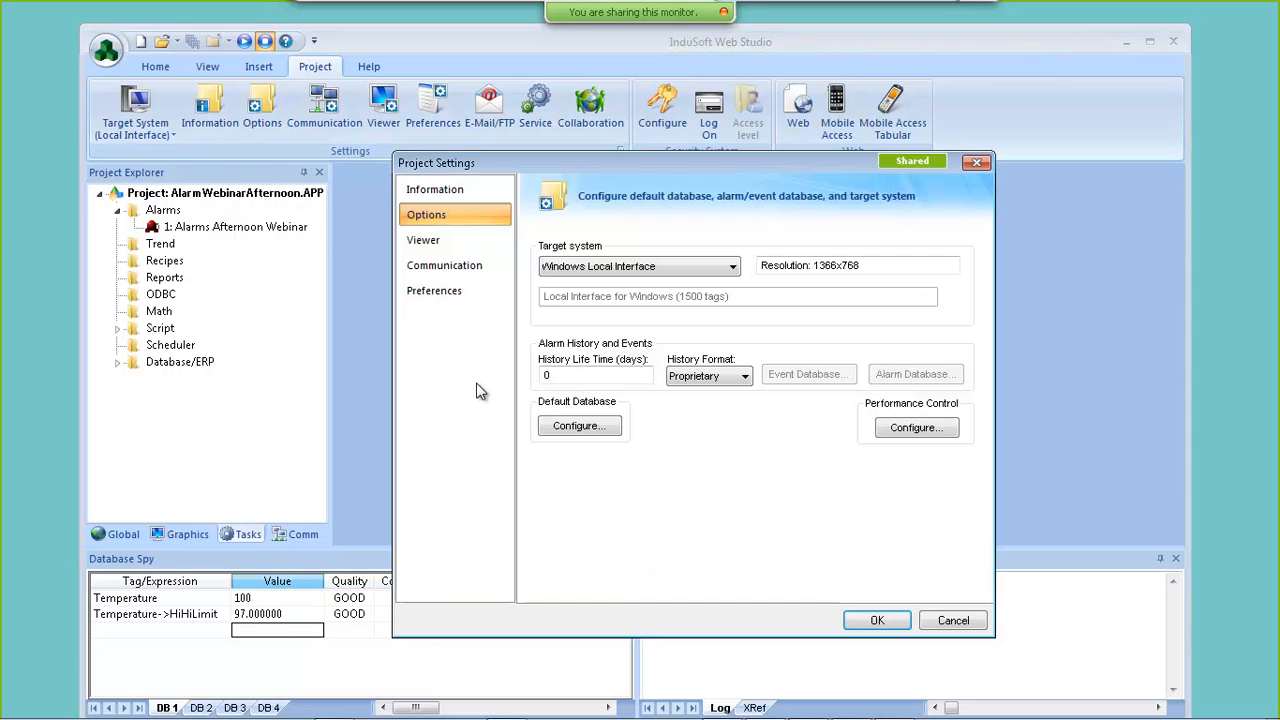
{"action": "left_click", "coordinate": [585, 427]}
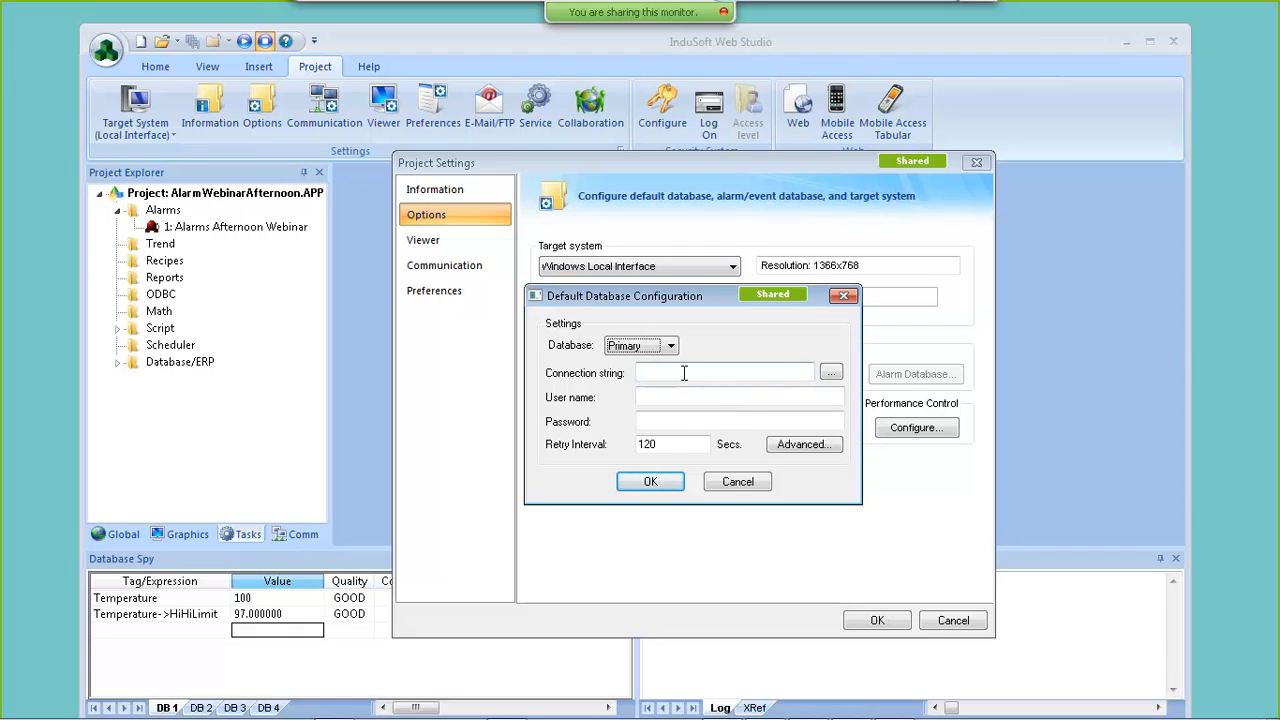
{"action": "left_click", "coordinate": [834, 375]}
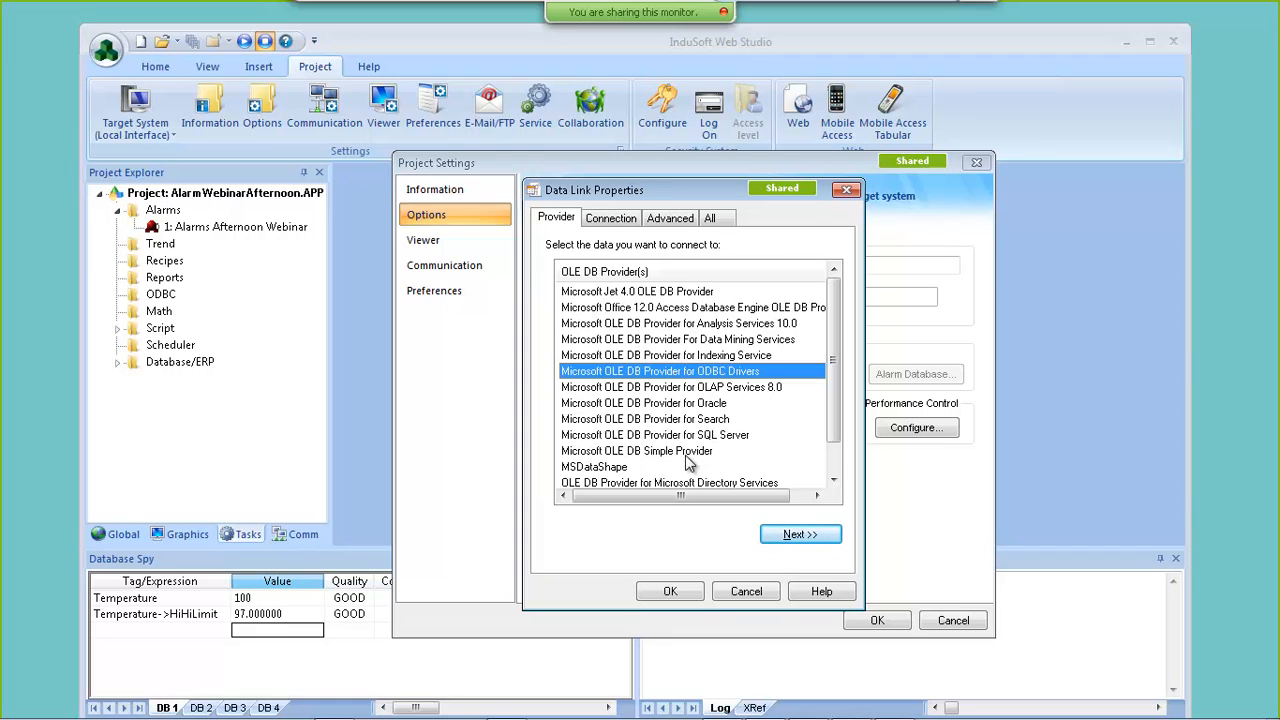
{"action": "left_click", "coordinate": [686, 436]}
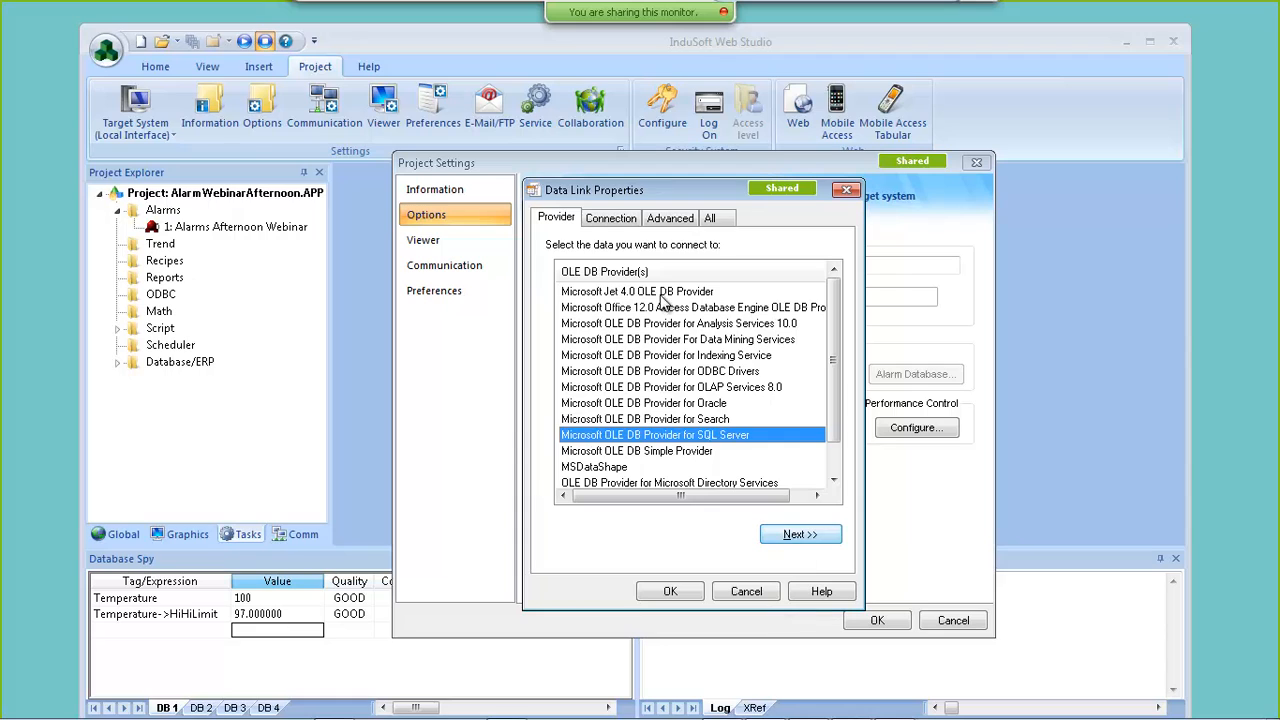
{"action": "left_click", "coordinate": [787, 532]}
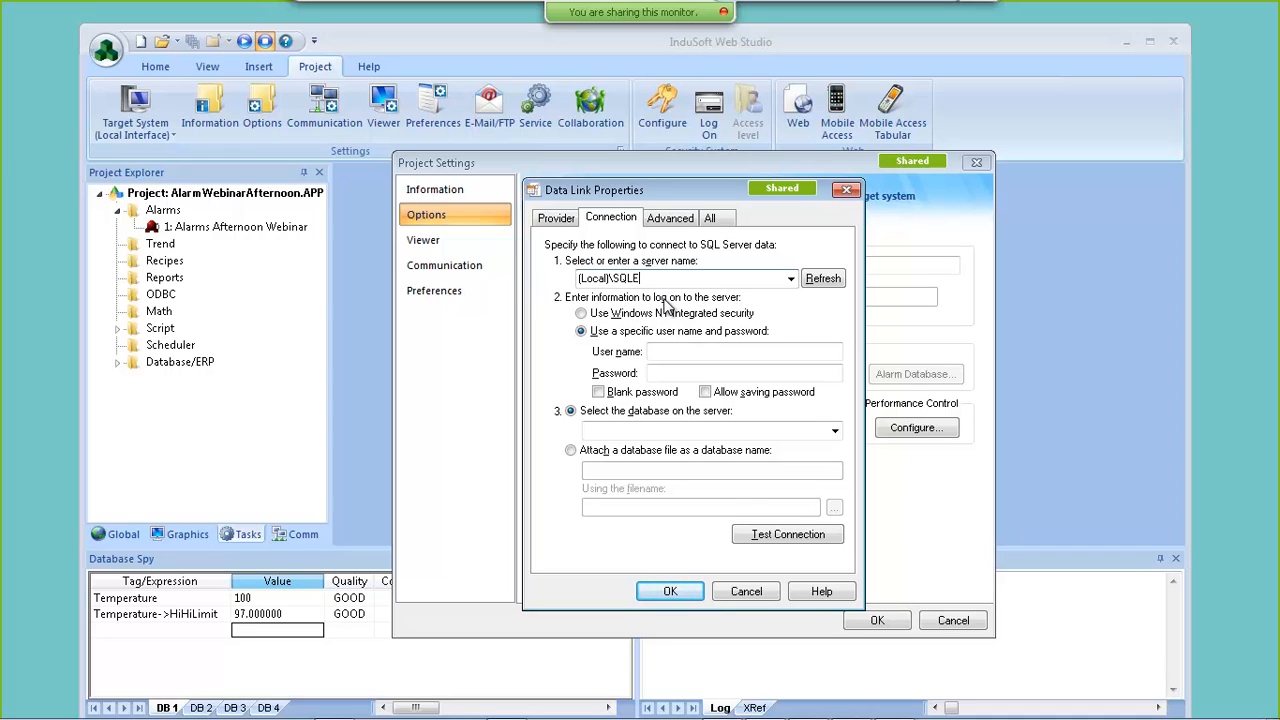
- Set the data link to server (Local)\SQLExpress with Windows NT Integrated security and select the Alarms2 database
{"action": "type", "text": "xpress"}
{"action": "left_click", "coordinate": [628, 317]}
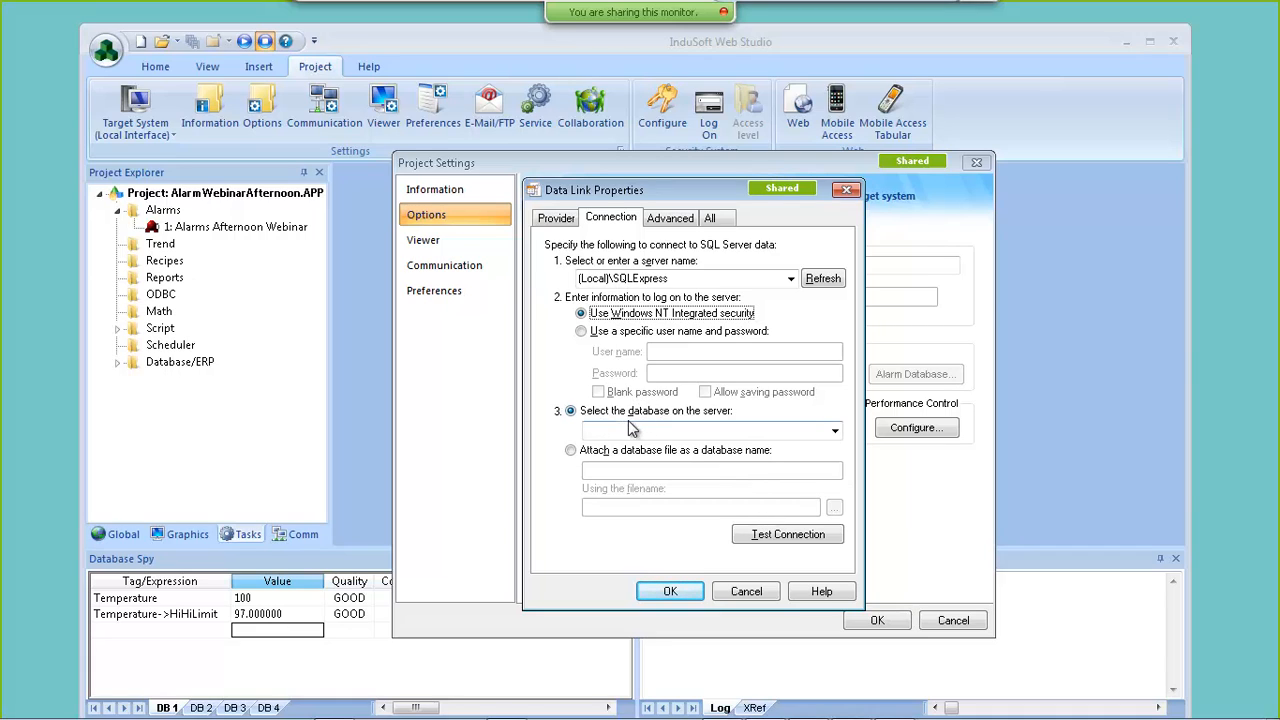
{"action": "left_click", "coordinate": [834, 434]}
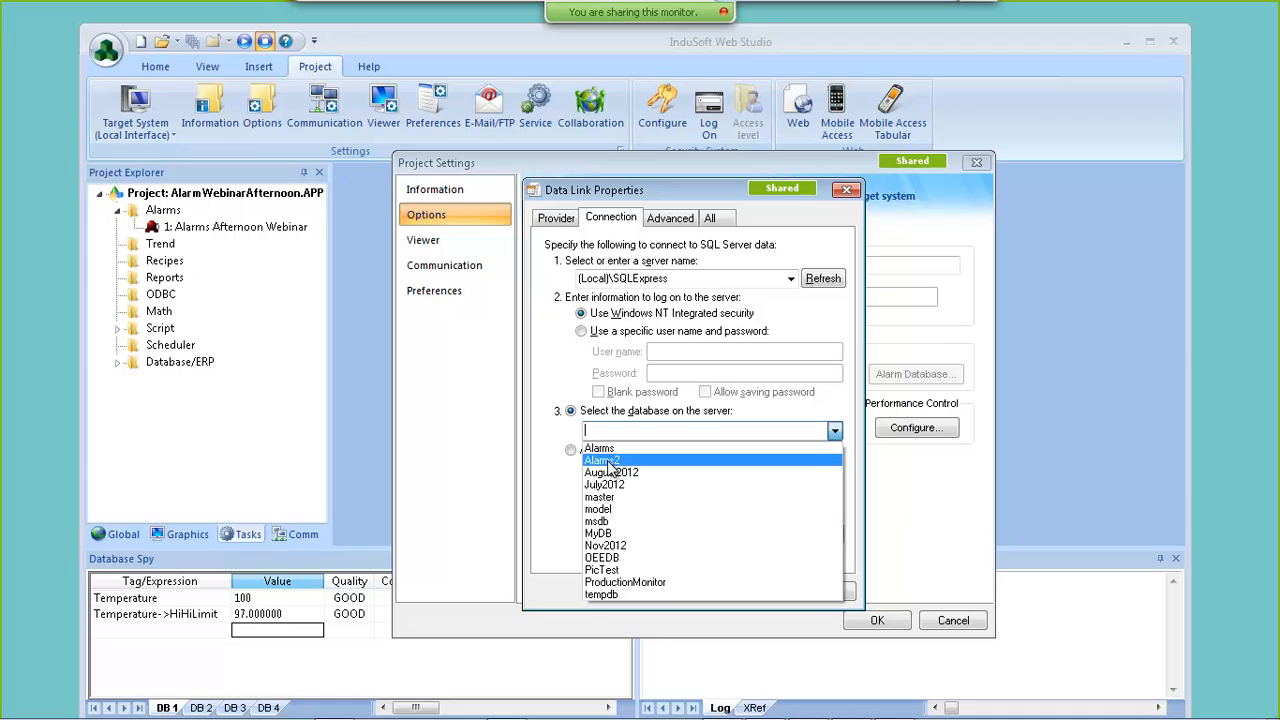
{"action": "left_click", "coordinate": [607, 461]}
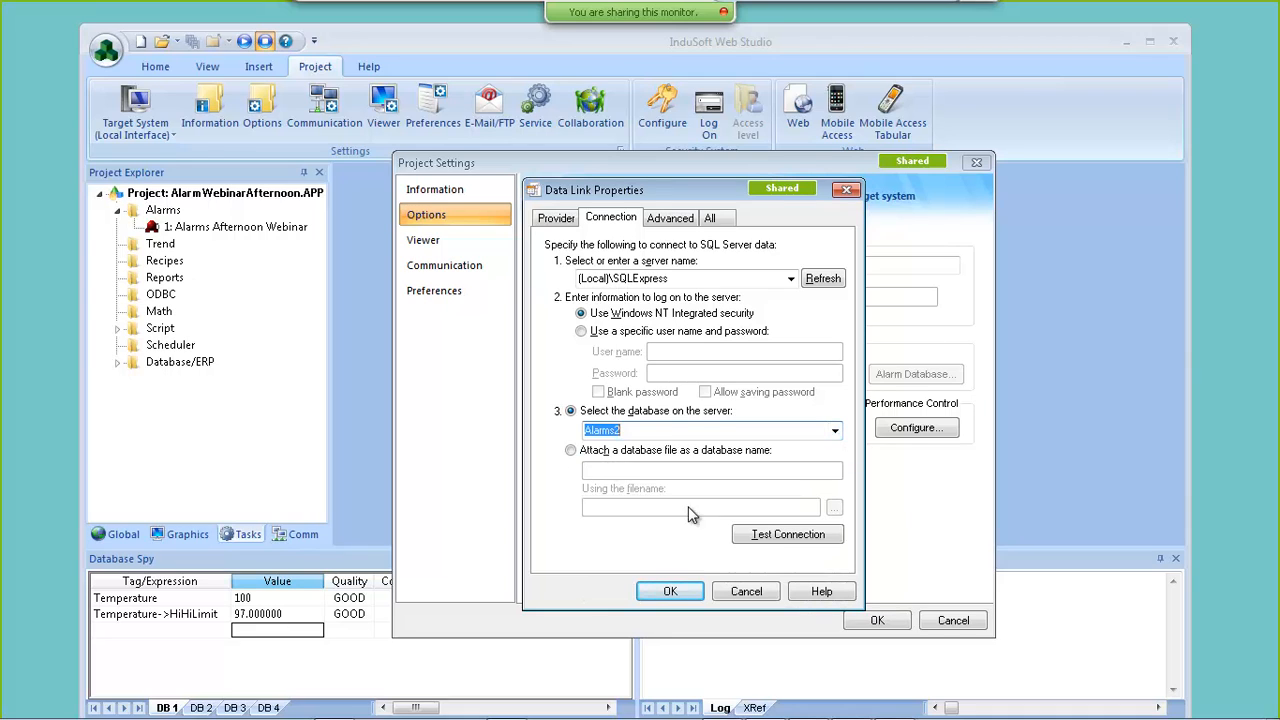
- Test the data link connection and accept it as the project's default database configuration
{"action": "left_click", "coordinate": [760, 537]}
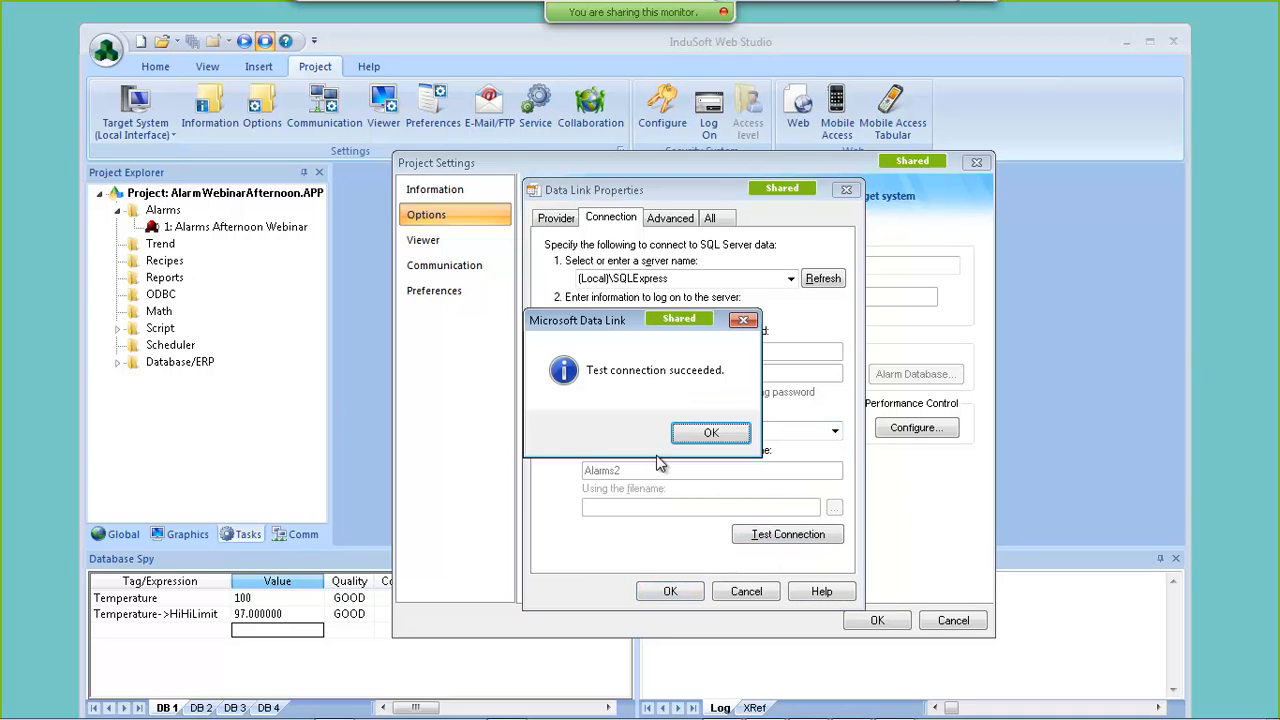
{"action": "left_click", "coordinate": [708, 433]}
{"action": "left_click", "coordinate": [688, 592]}
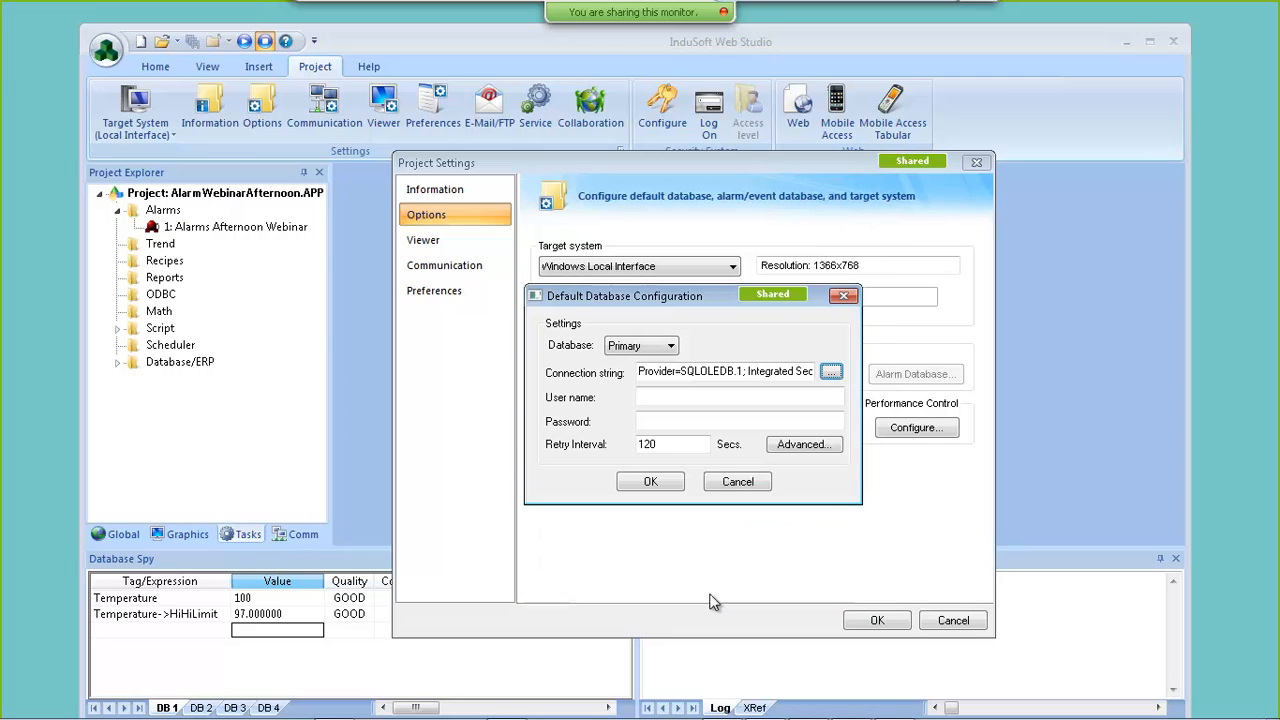
{"action": "left_click", "coordinate": [652, 482]}
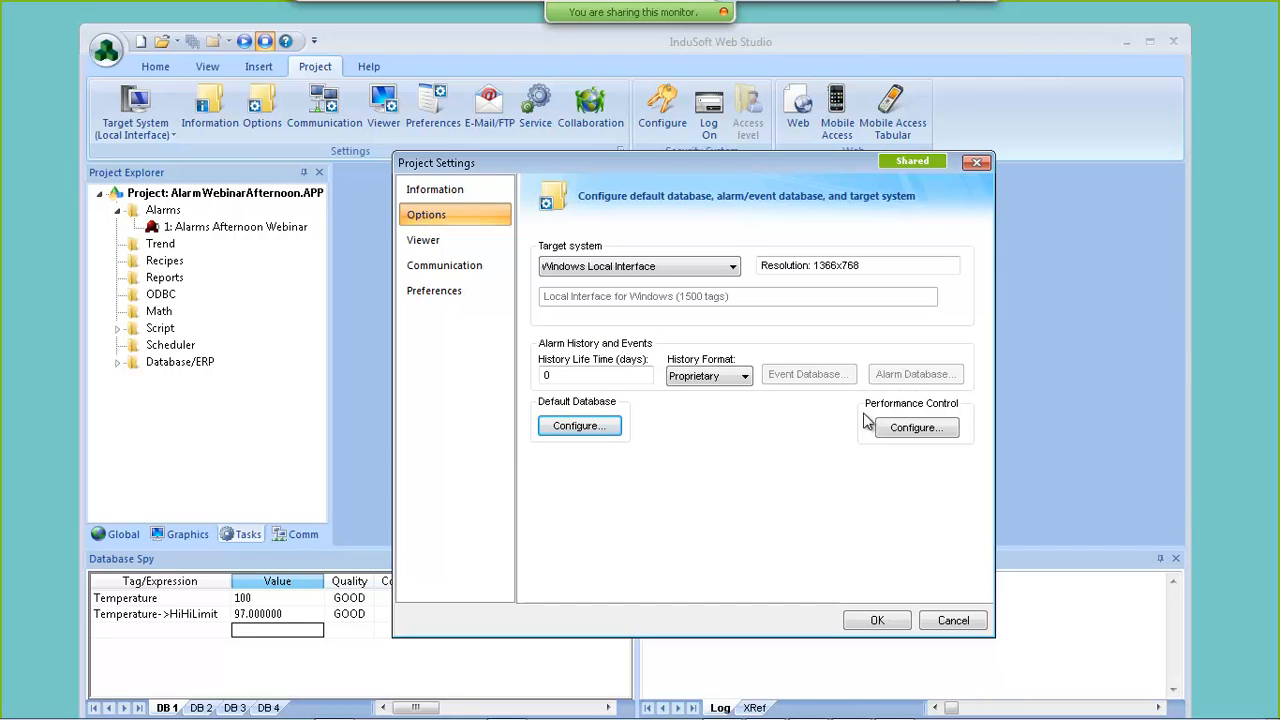
- Set the alarm history format to Database, keep the project default connection and default table name for alarms, and accept the project settings
{"action": "left_click", "coordinate": [730, 380]}
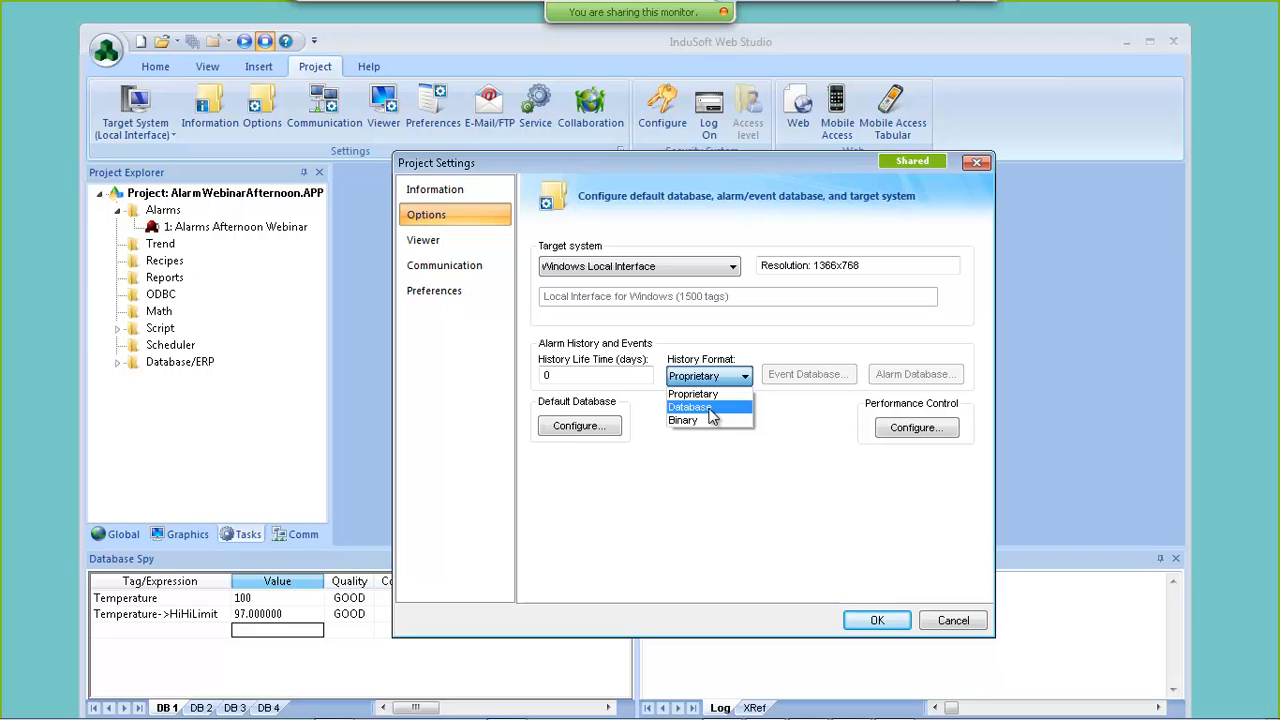
{"action": "left_click", "coordinate": [711, 410]}
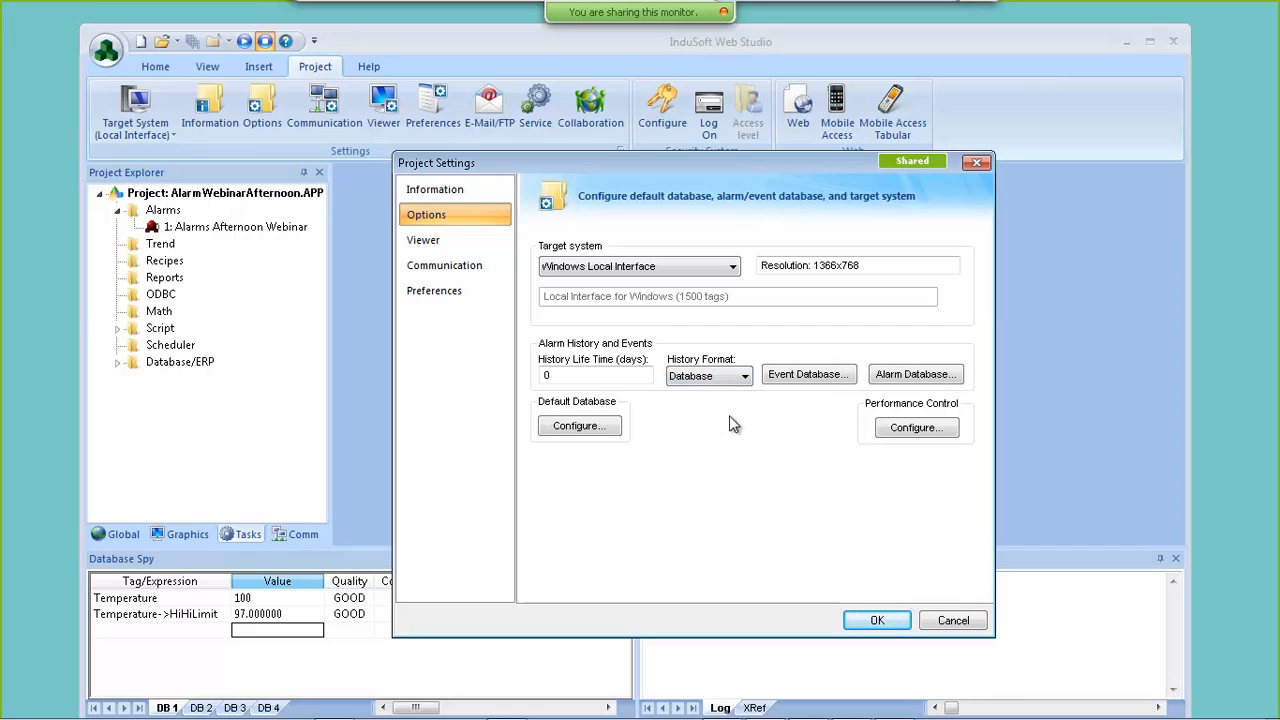
{"action": "left_click", "coordinate": [912, 378]}
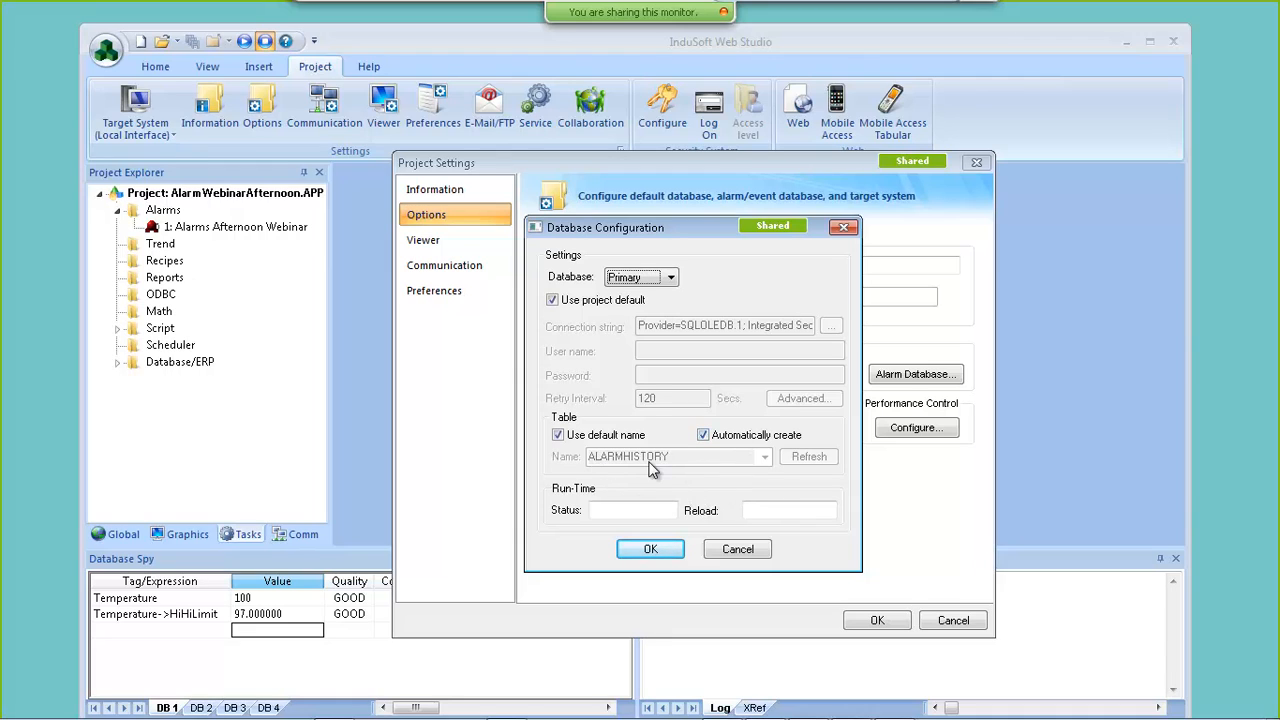
{"action": "left_click", "coordinate": [558, 435]}
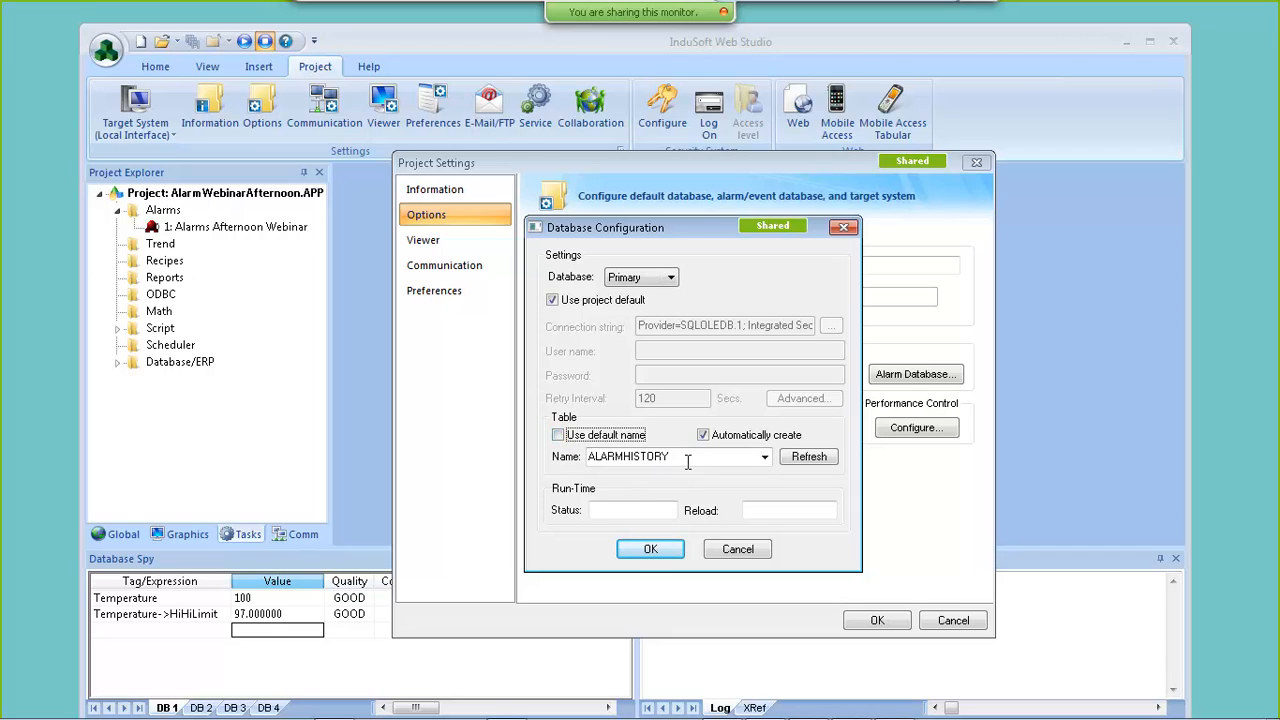
{"action": "left_click", "coordinate": [578, 438]}
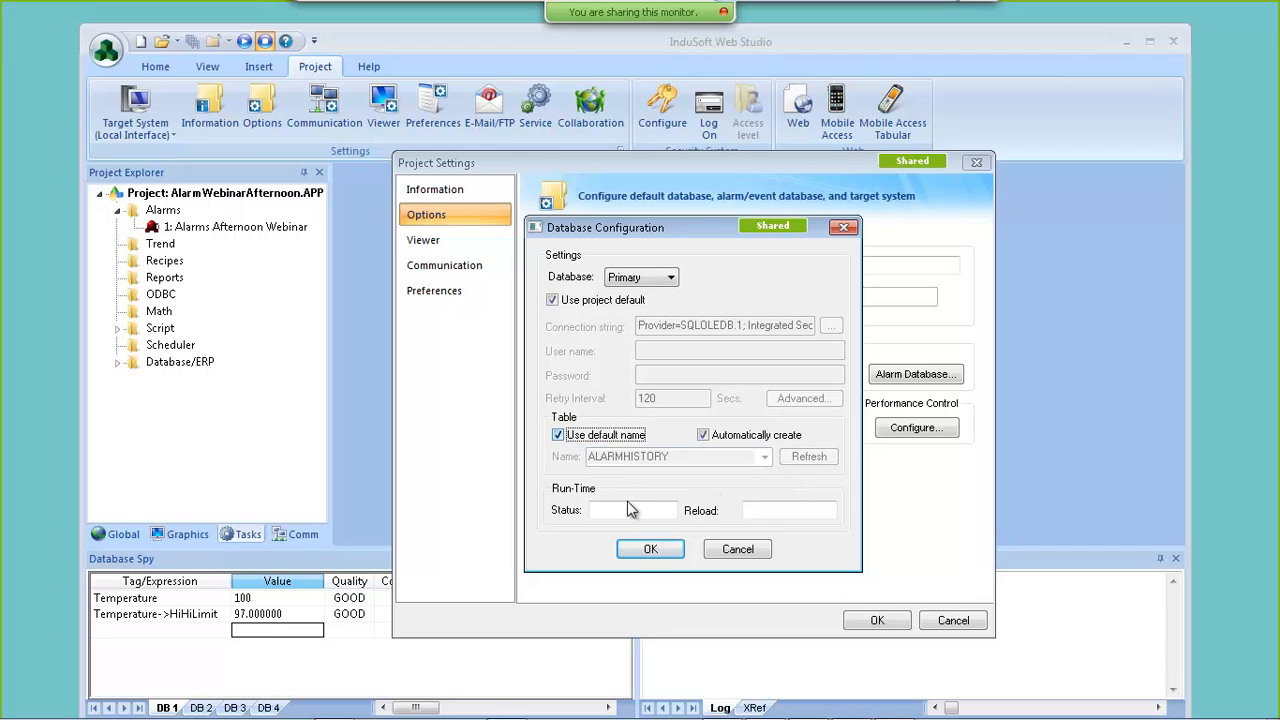
{"action": "left_click", "coordinate": [652, 552]}
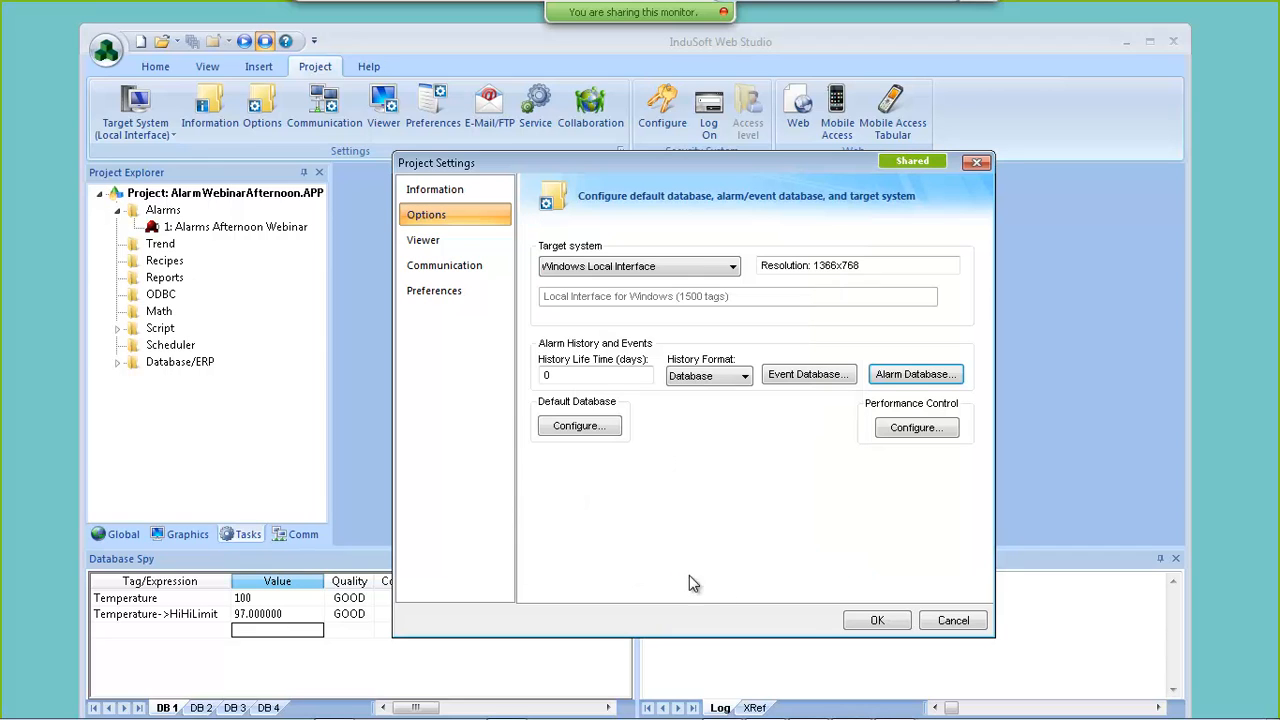
{"action": "left_click", "coordinate": [868, 622]}
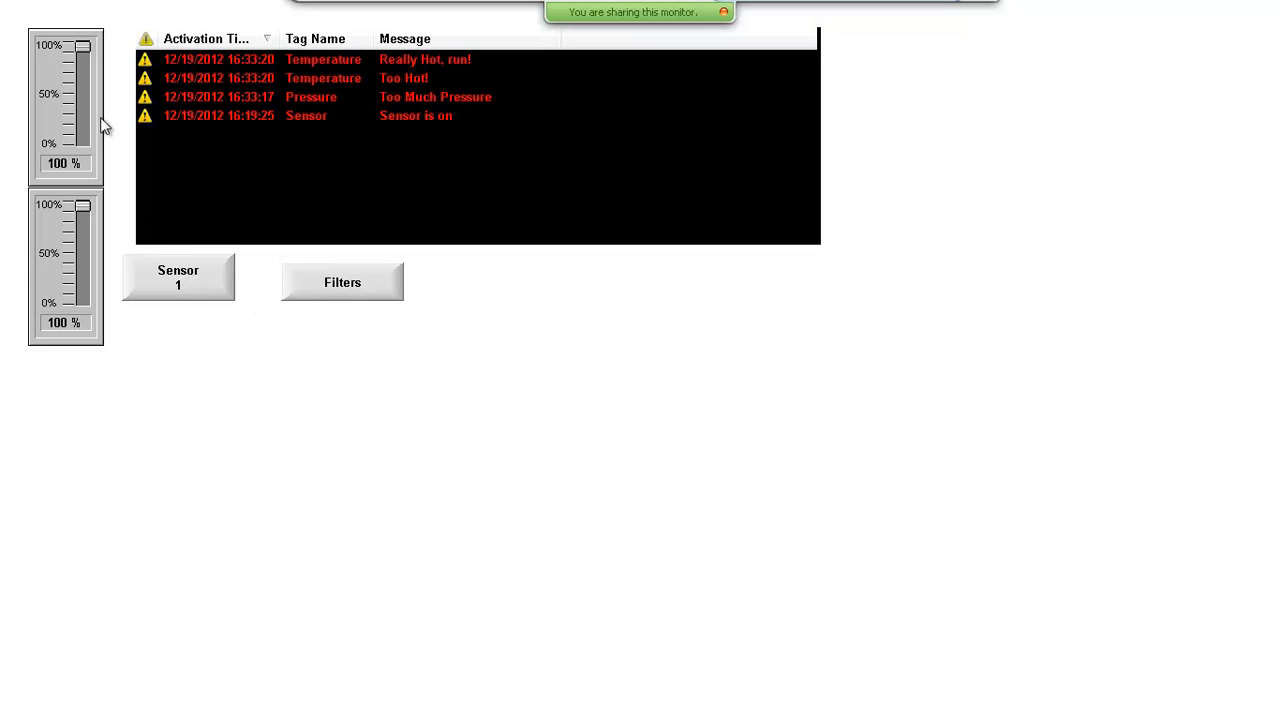
- In the running project, lower the temperature slider to 0 % and the pressure slider to about 43 %, and close the viewer
{"action": "left_click_drag", "start_coordinate": [87, 50], "coordinate": [84, 141]}
{"action": "left_click_drag", "start_coordinate": [76, 203], "coordinate": [90, 260]}
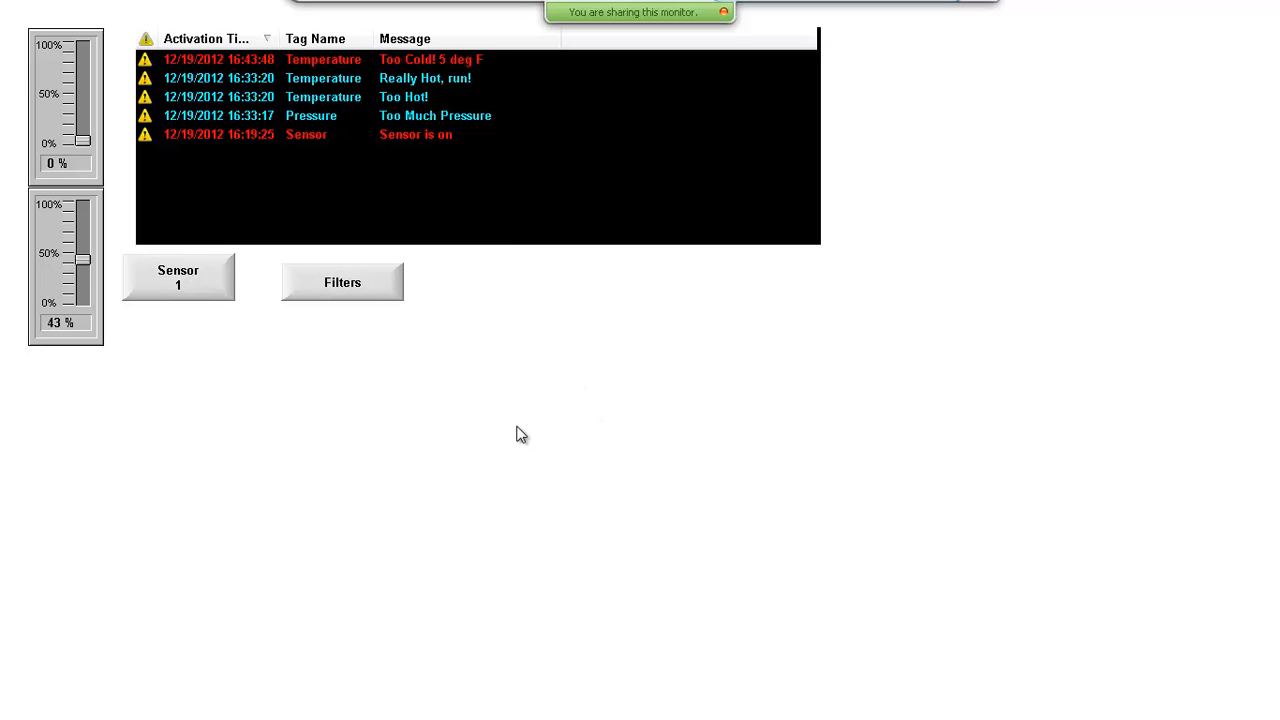
{"action": "key", "text": "alt+F4"}
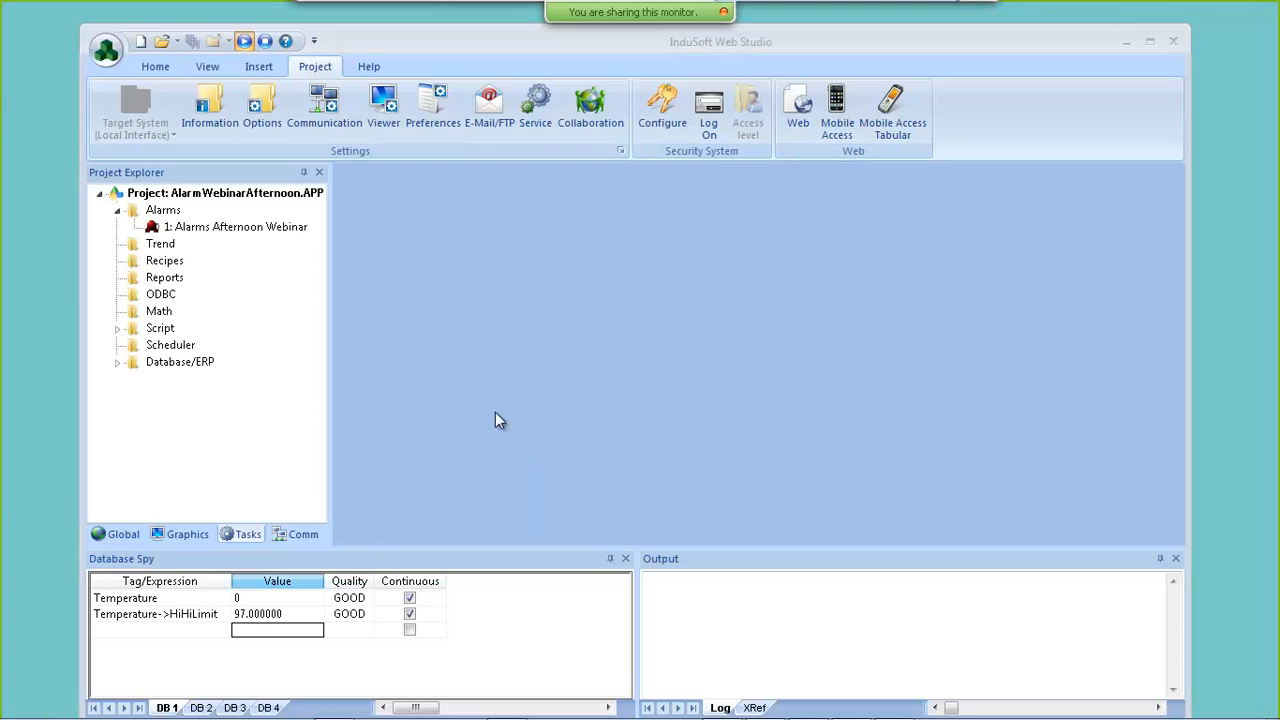
- Open the Main.scr screen and place a copy of the alarm control below the Sensor and Filters buttons, at about X 140, Y 340
{"action": "left_click", "coordinate": [170, 532]}
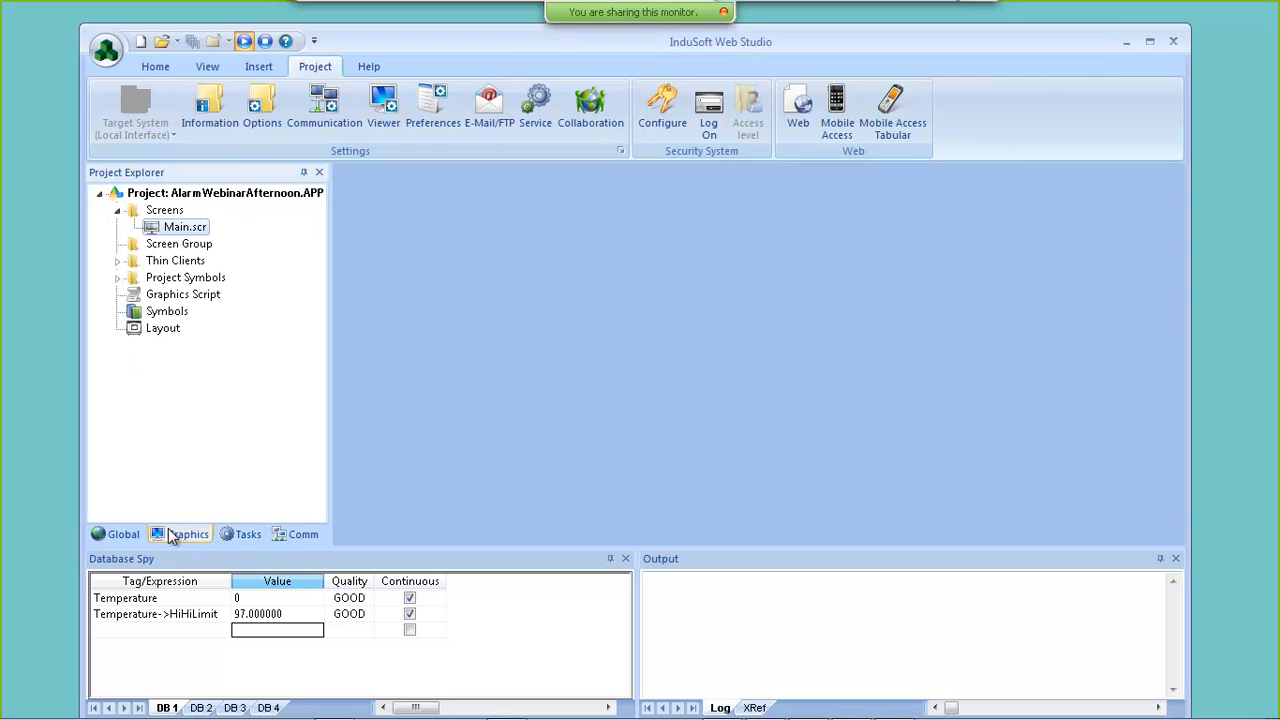
{"action": "double_click", "coordinate": [185, 227]}
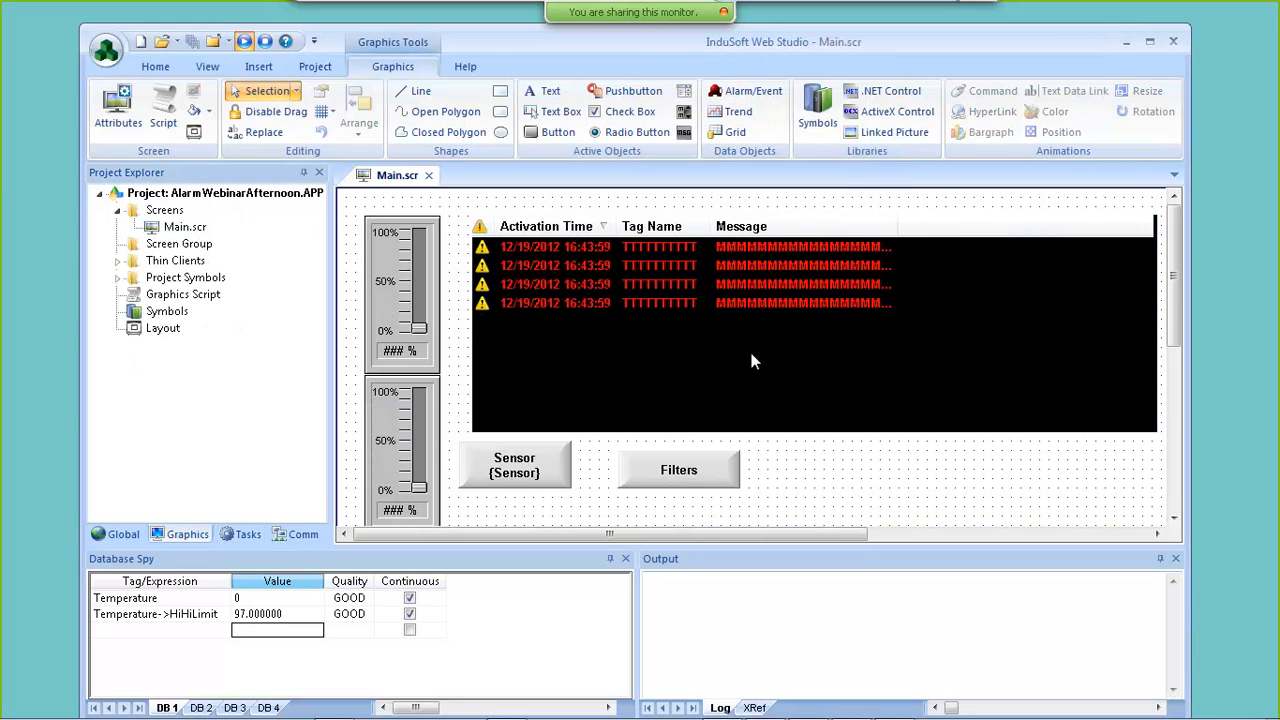
{"action": "scroll", "coordinate": [785, 350], "scroll_direction": "down", "scroll_amount": 1}
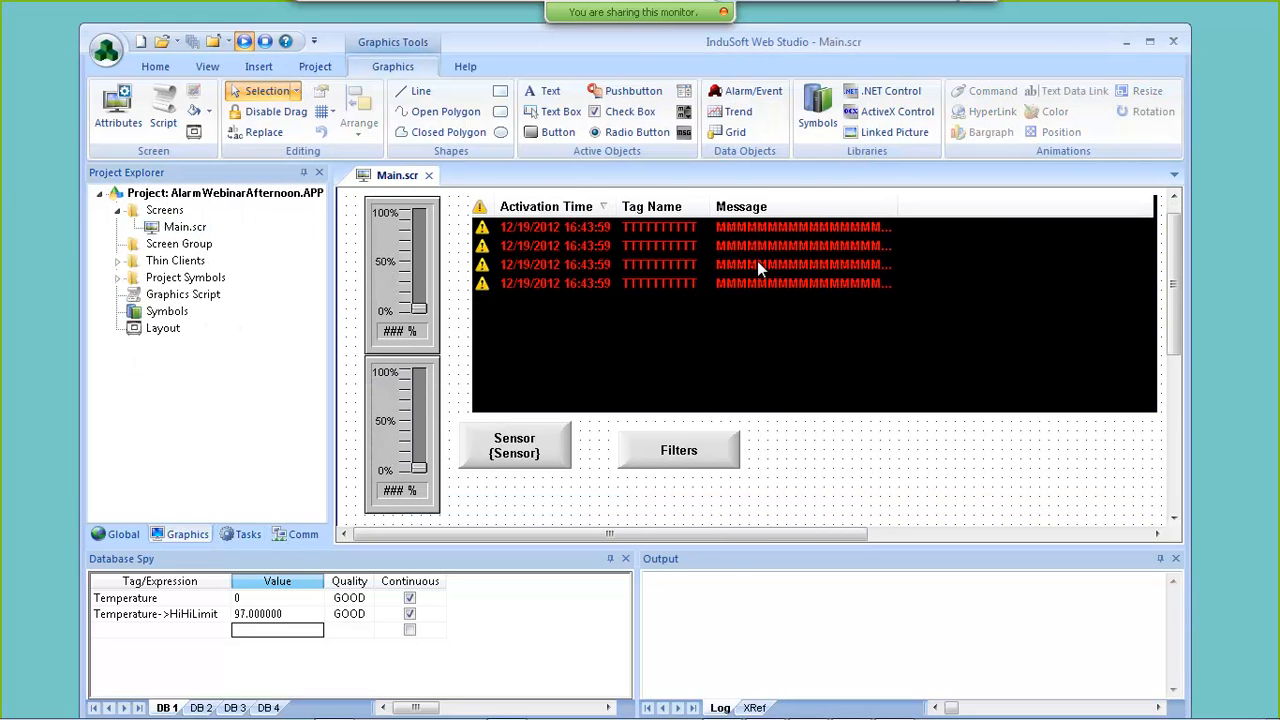
{"action": "left_click_drag", "start_coordinate": [757, 260], "coordinate": [769, 436]}
{"action": "scroll", "coordinate": [769, 436], "scroll_direction": "down", "scroll_amount": 5}
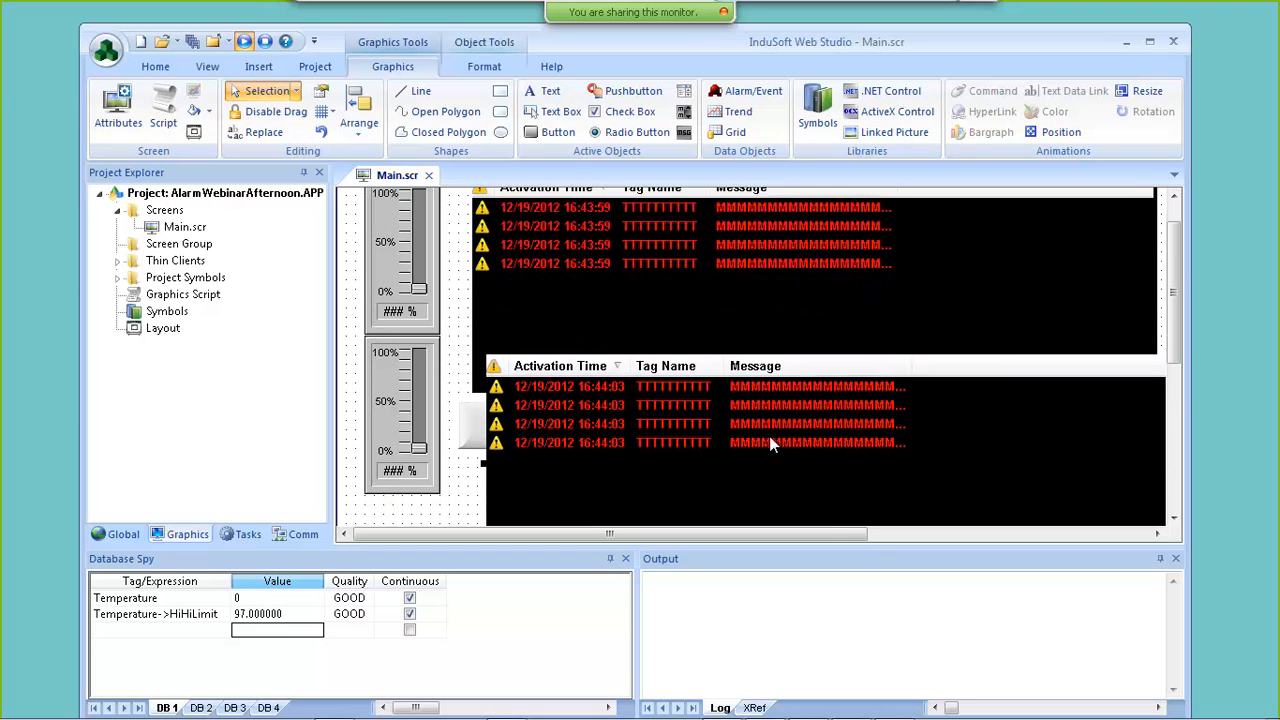
{"action": "left_click_drag", "start_coordinate": [713, 340], "coordinate": [651, 429]}
- Change the copied alarm control's type to Alarm History, and close Main.scr with its changes saved
{"action": "double_click", "coordinate": [651, 429]}
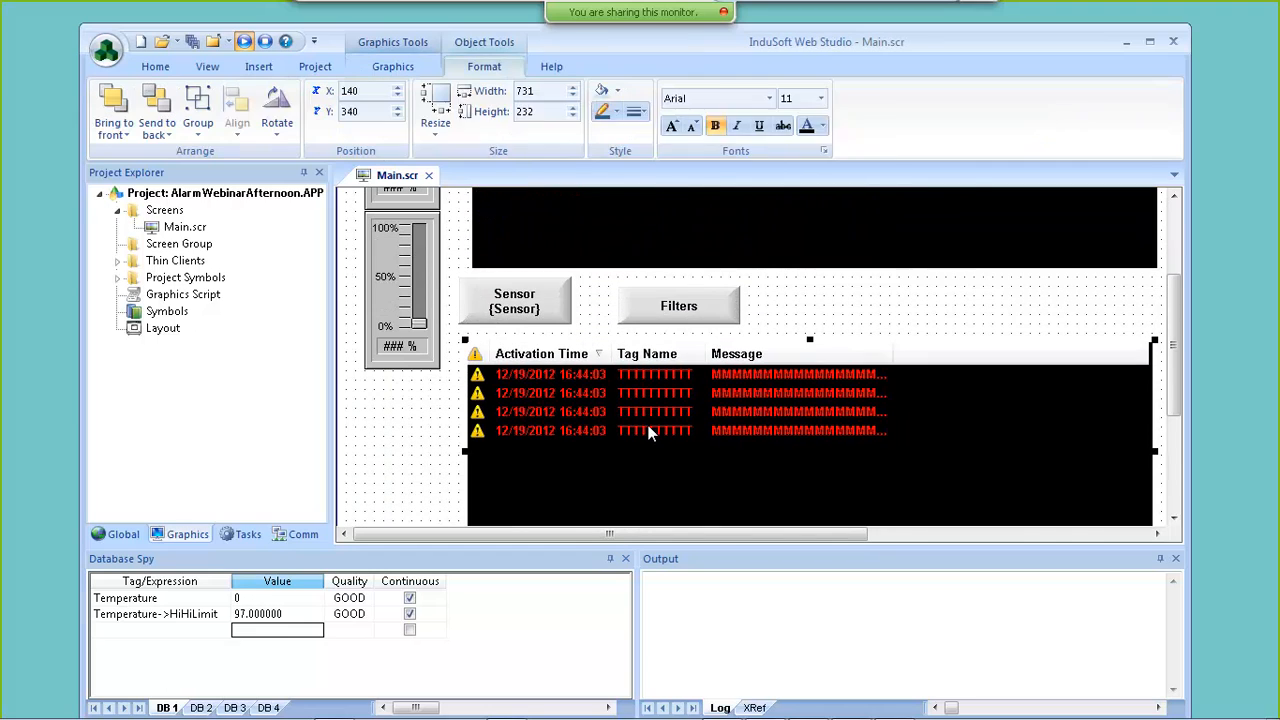
{"action": "left_click", "coordinate": [494, 178]}
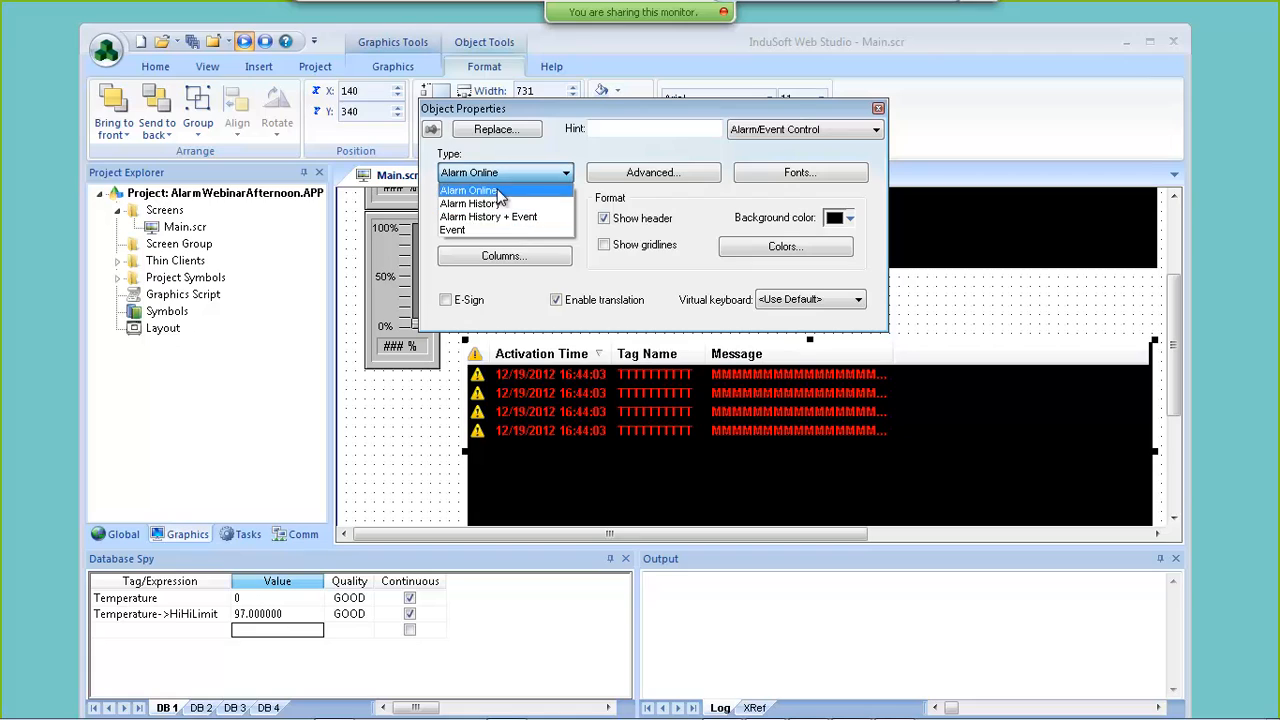
{"action": "left_click", "coordinate": [500, 204]}
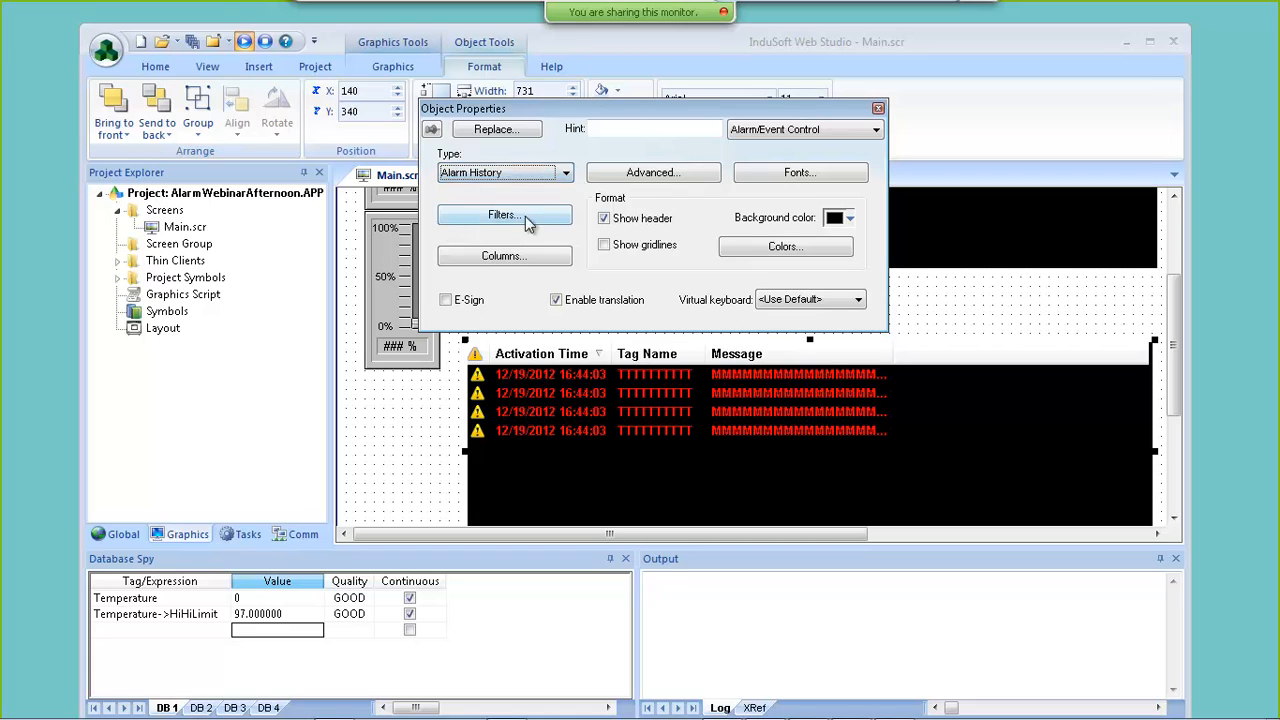
{"action": "left_click", "coordinate": [878, 108]}
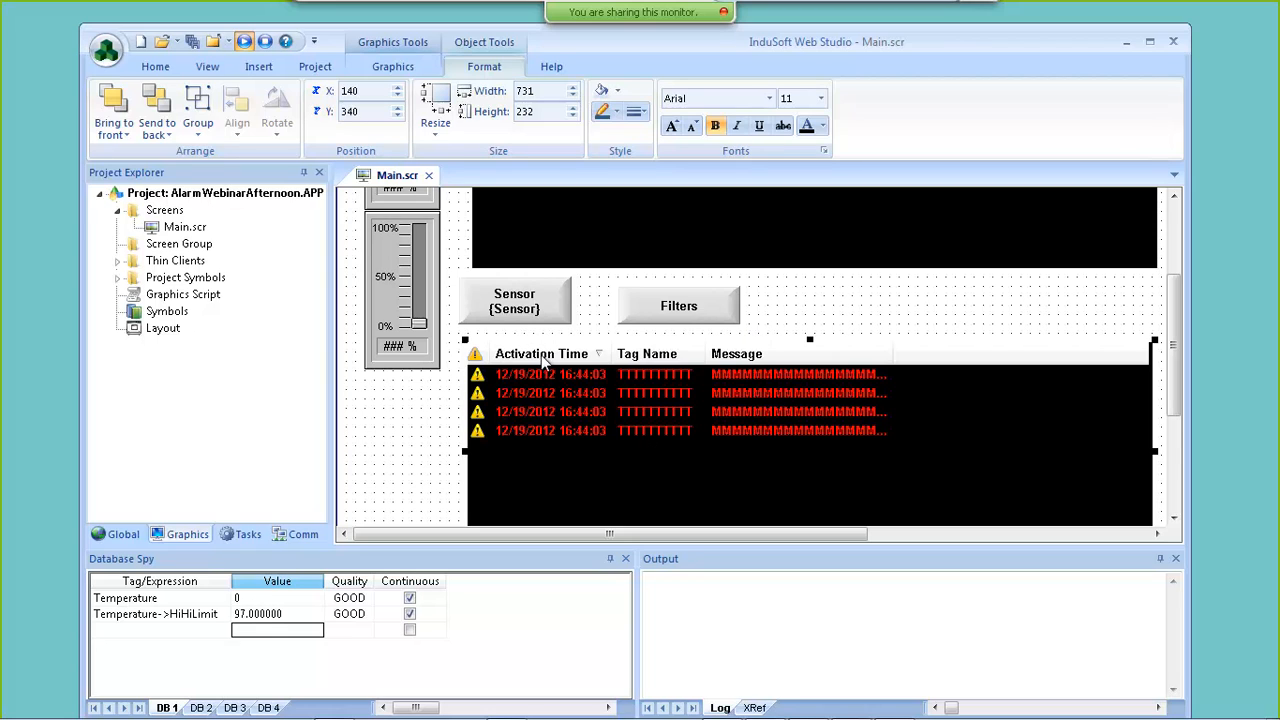
{"action": "left_click", "coordinate": [429, 175]}
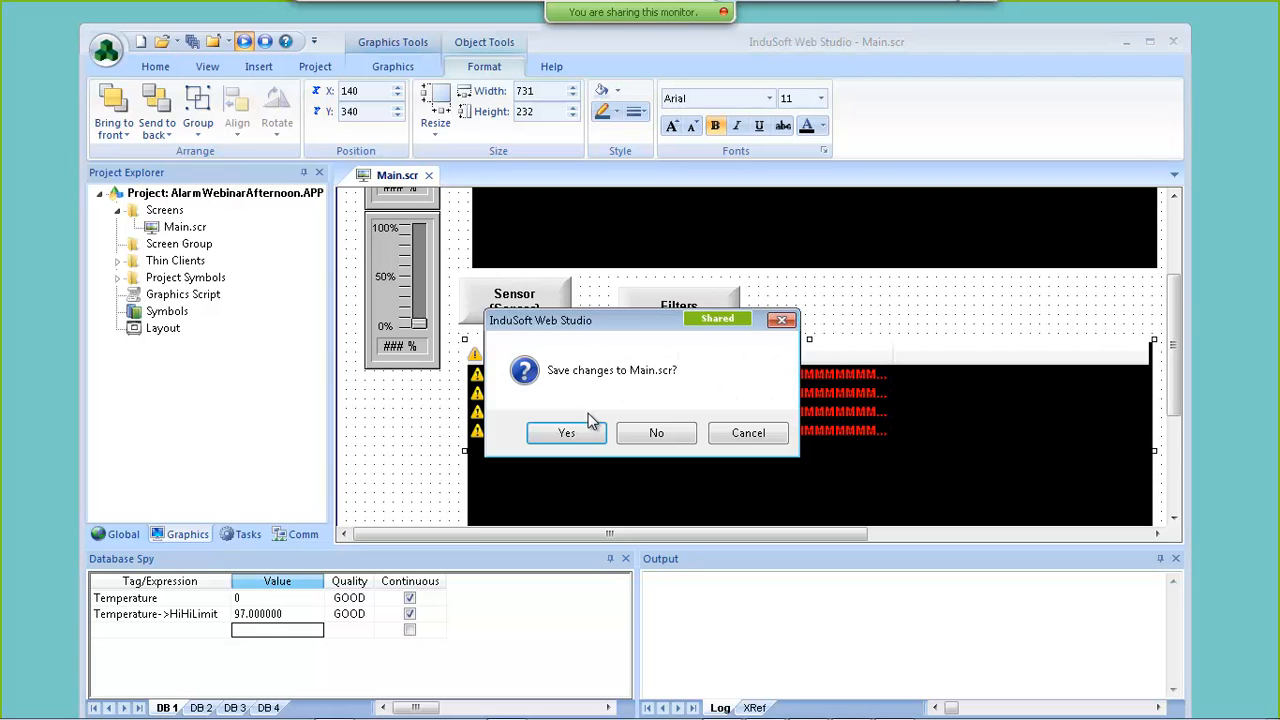
{"action": "left_click", "coordinate": [566, 433]}
- Run the project, generate alarm changes by raising the pressure to 100 % and switching the sensor to 0, and close the viewer
{"action": "left_click", "coordinate": [244, 42]}
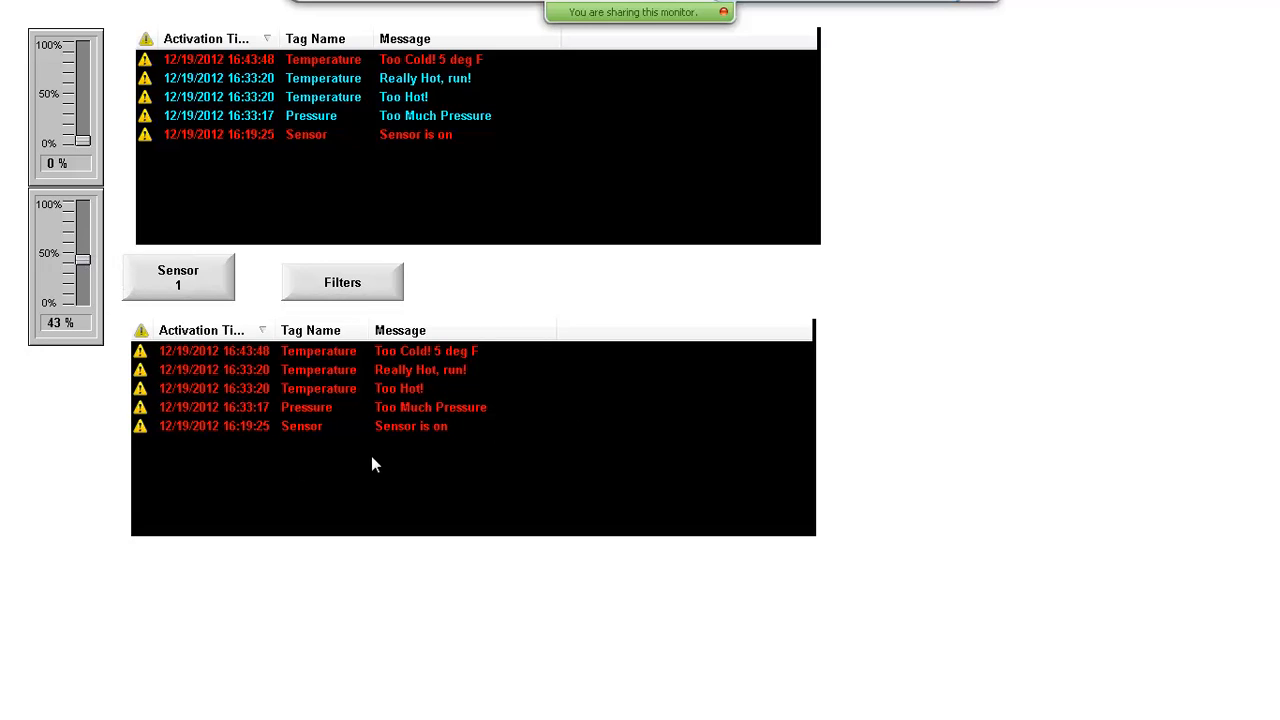
{"action": "left_click_drag", "start_coordinate": [83, 258], "coordinate": [109, 177]}
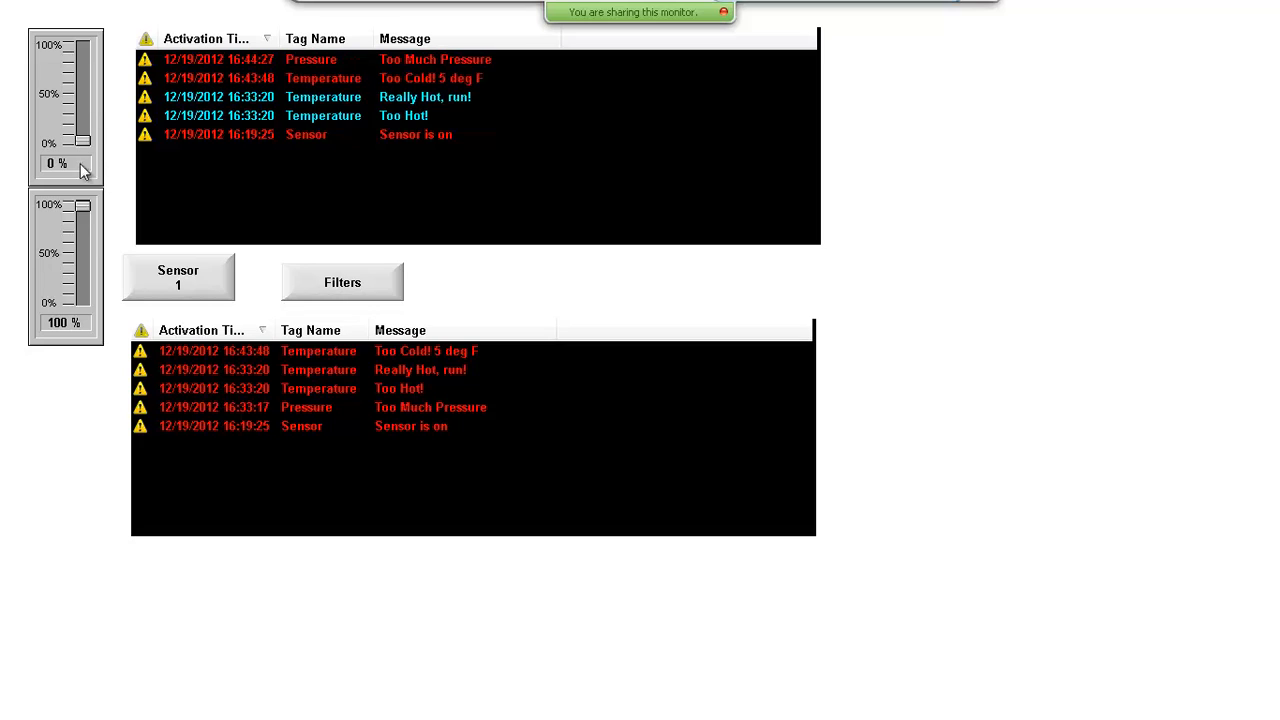
{"action": "left_click", "coordinate": [177, 281]}
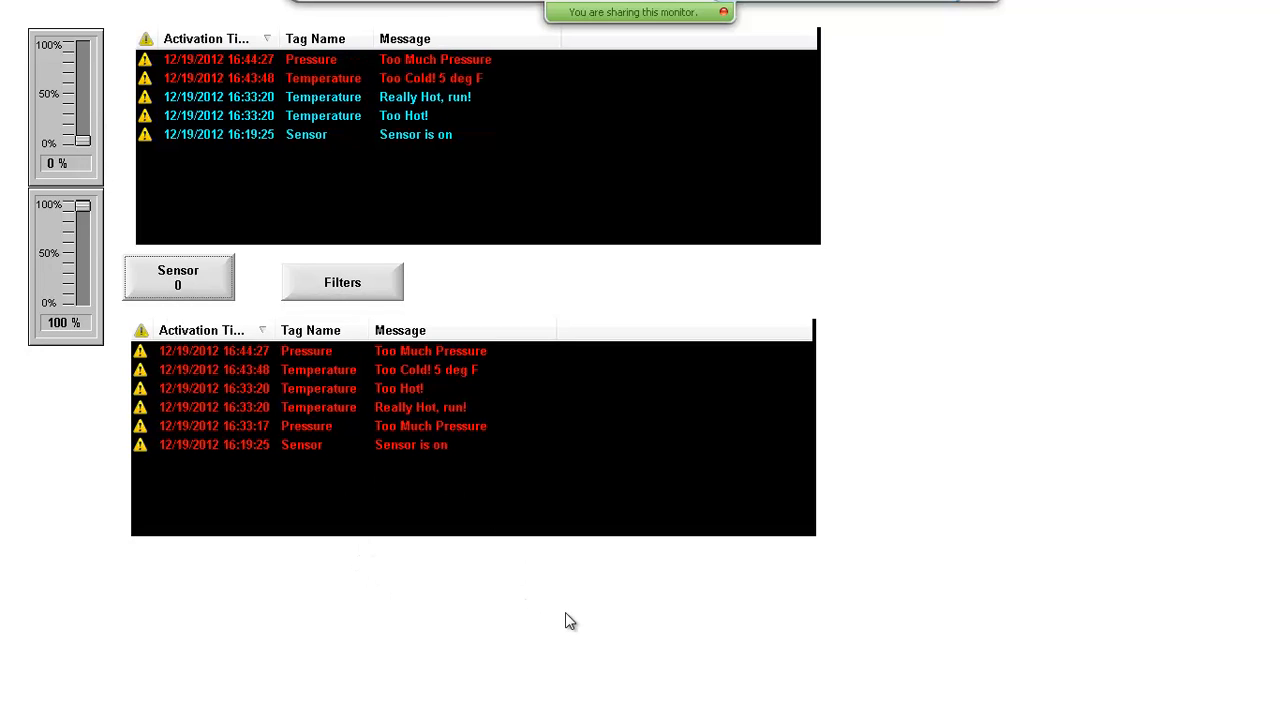
{"action": "key", "text": "alt+F4"}
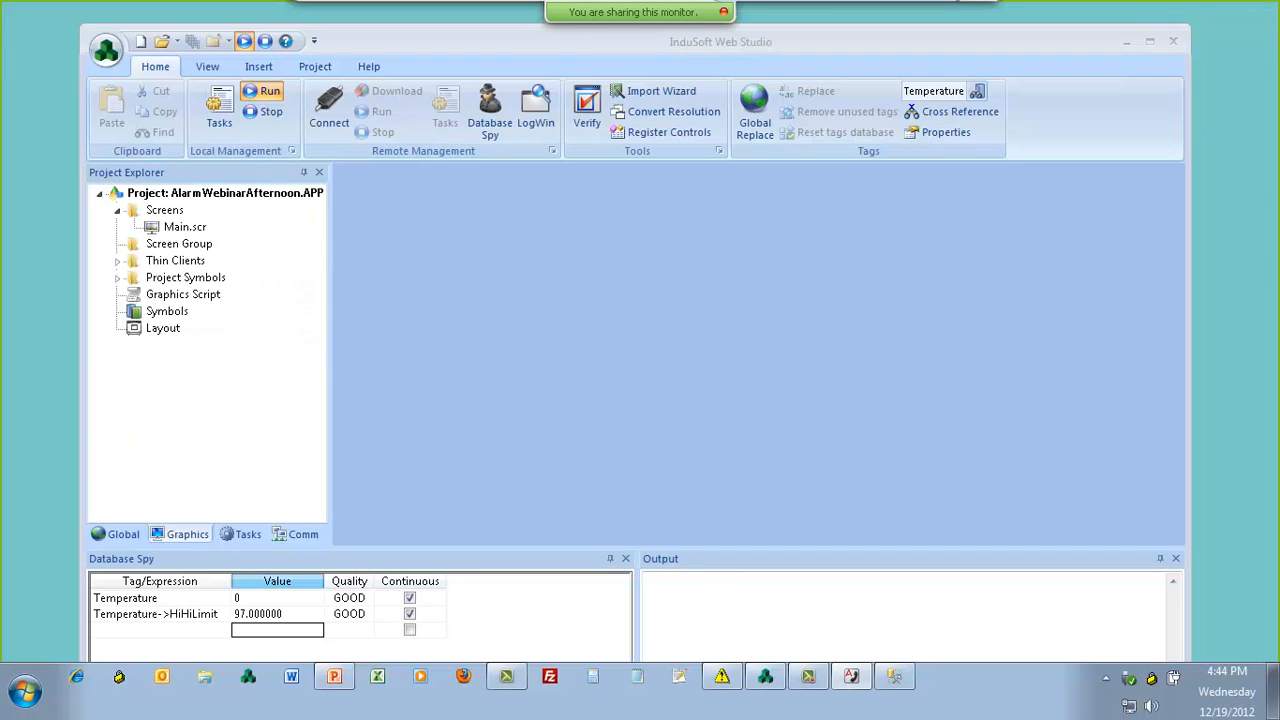
- Switch to SQL Server Management Studio Express, refresh the Alarms2 tables and open the dbo.ALARMHISTORY table's records
{"action": "left_click", "coordinate": [893, 677]}
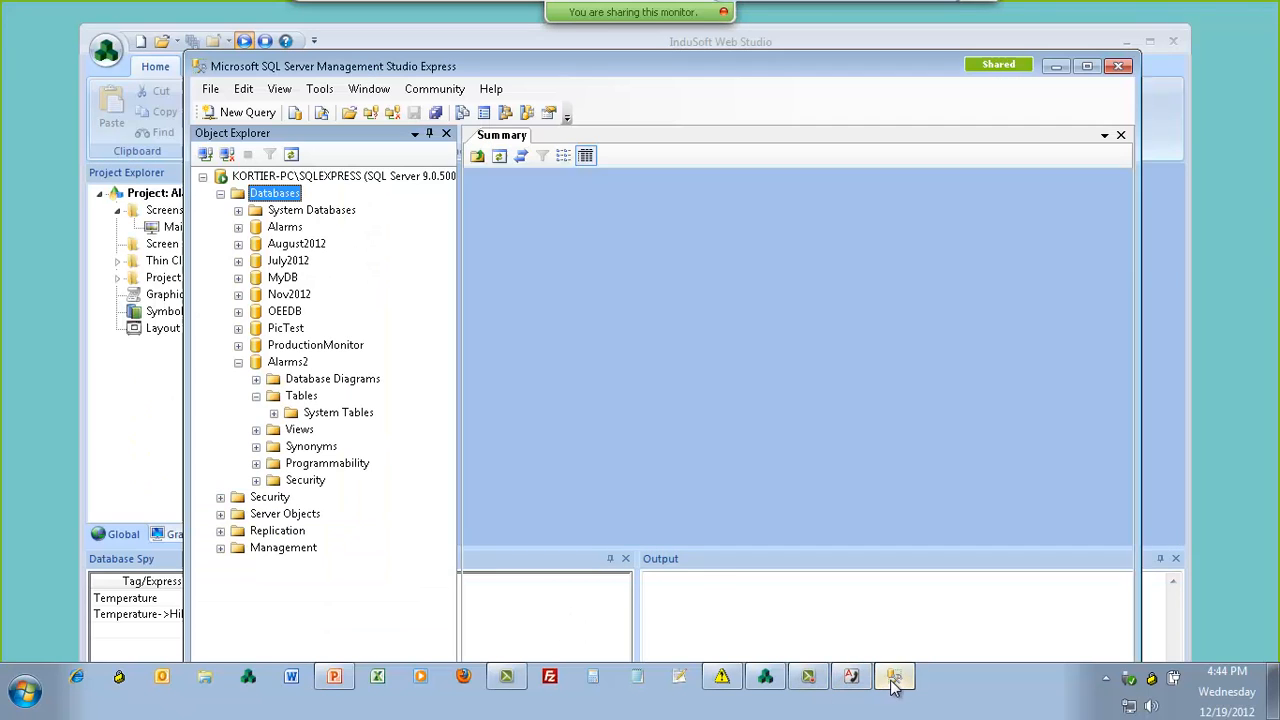
{"action": "right_click", "coordinate": [296, 400]}
{"action": "left_click", "coordinate": [335, 490]}
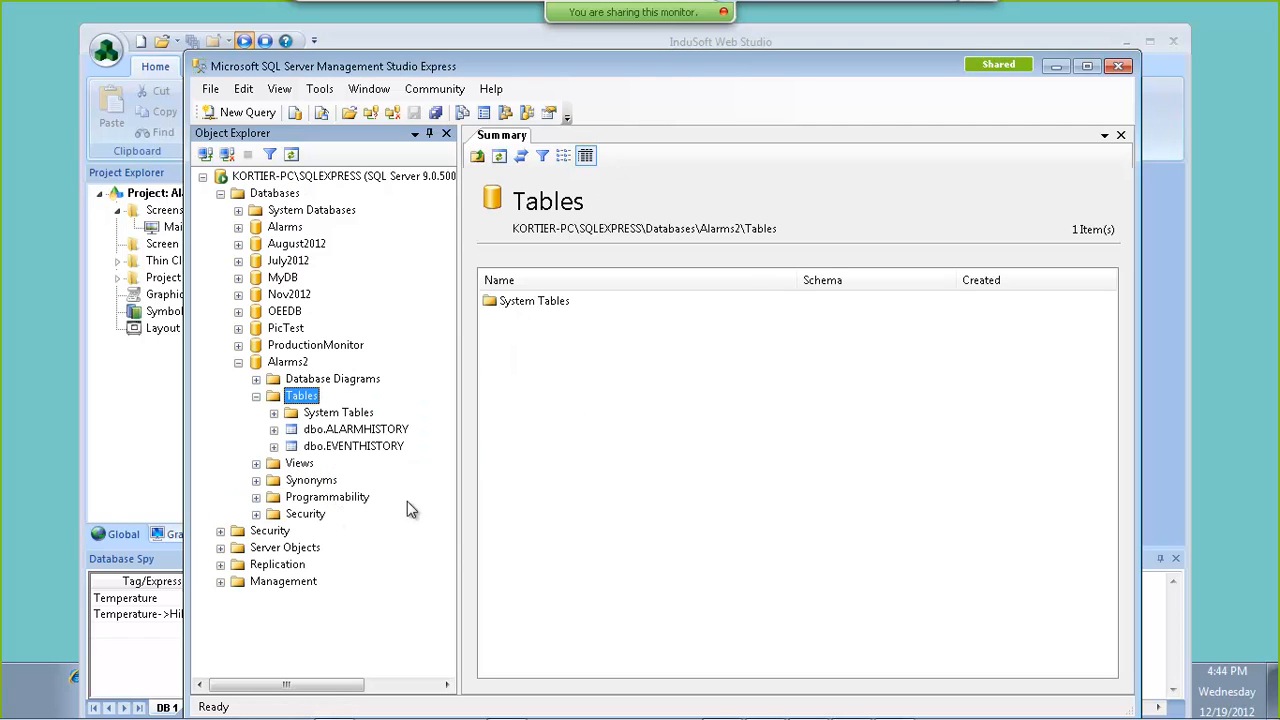
{"action": "left_click", "coordinate": [356, 436]}
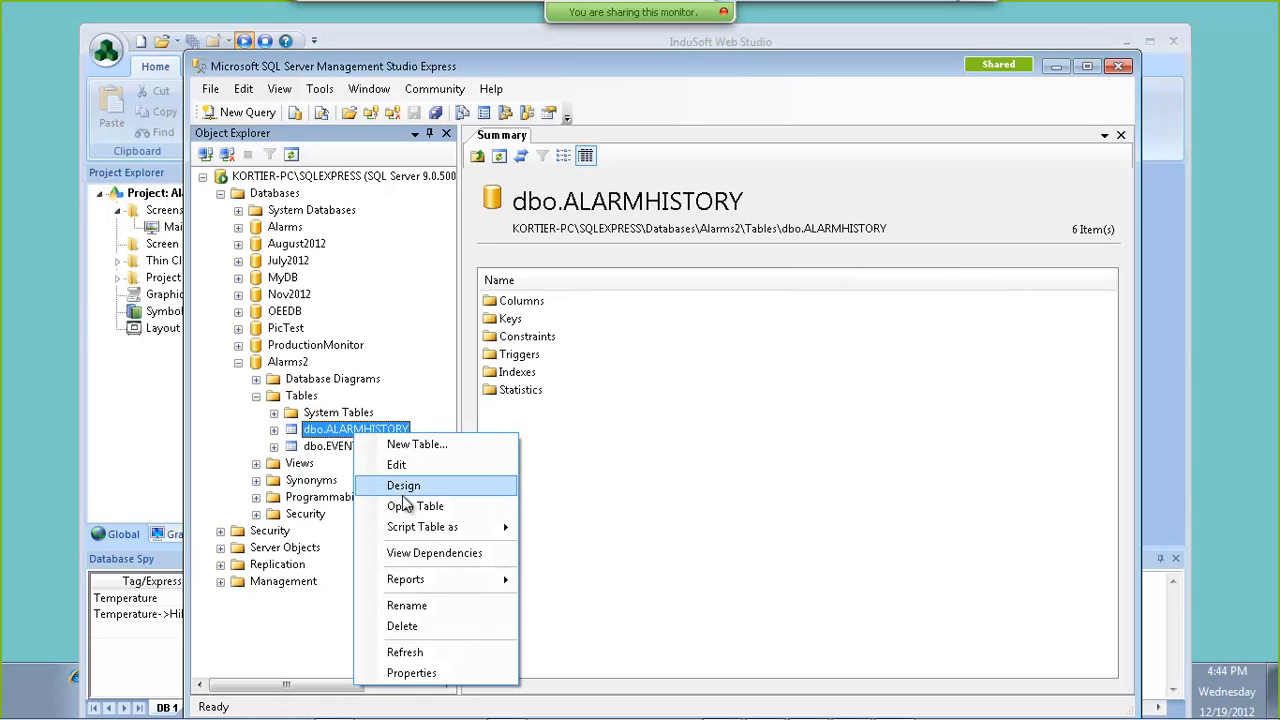
{"action": "left_click", "coordinate": [428, 507]}
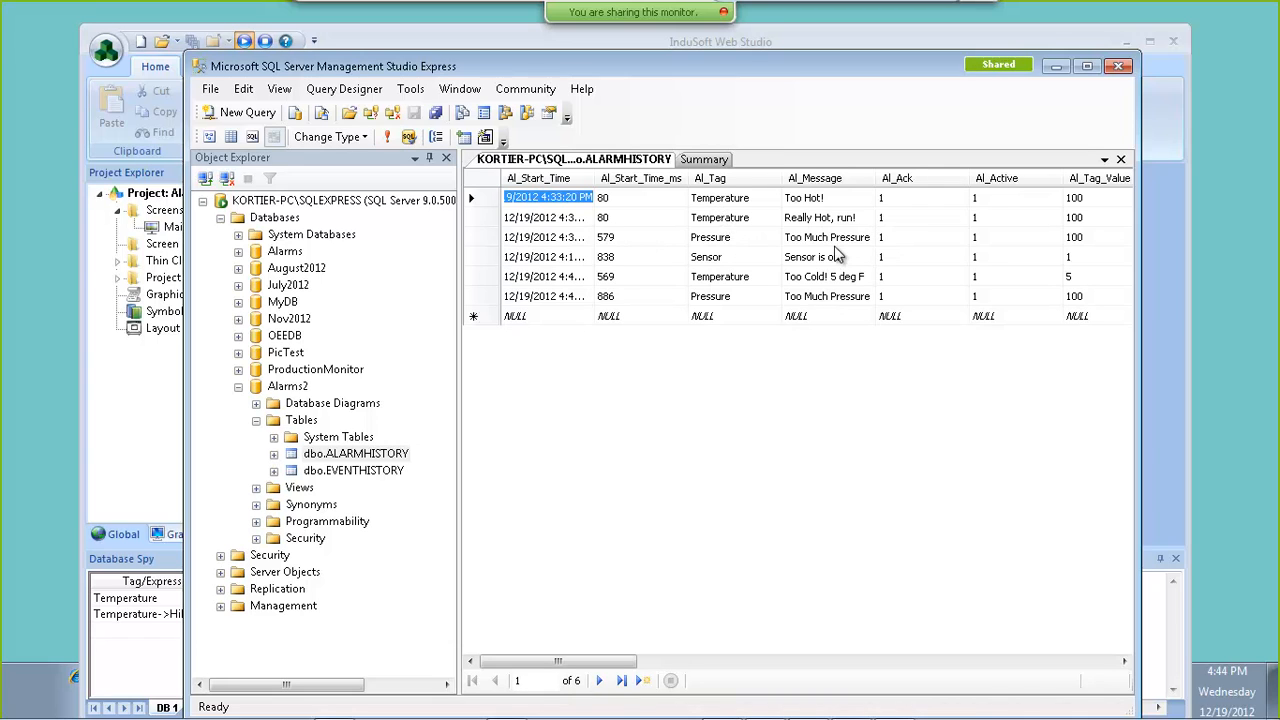
- Review all columns of the dbo.ALARMHISTORY records, and minimize SQL Server Management Studio Express to return to InduSoft Web Studio
{"action": "left_click_drag", "start_coordinate": [638, 664], "coordinate": [1015, 657]}
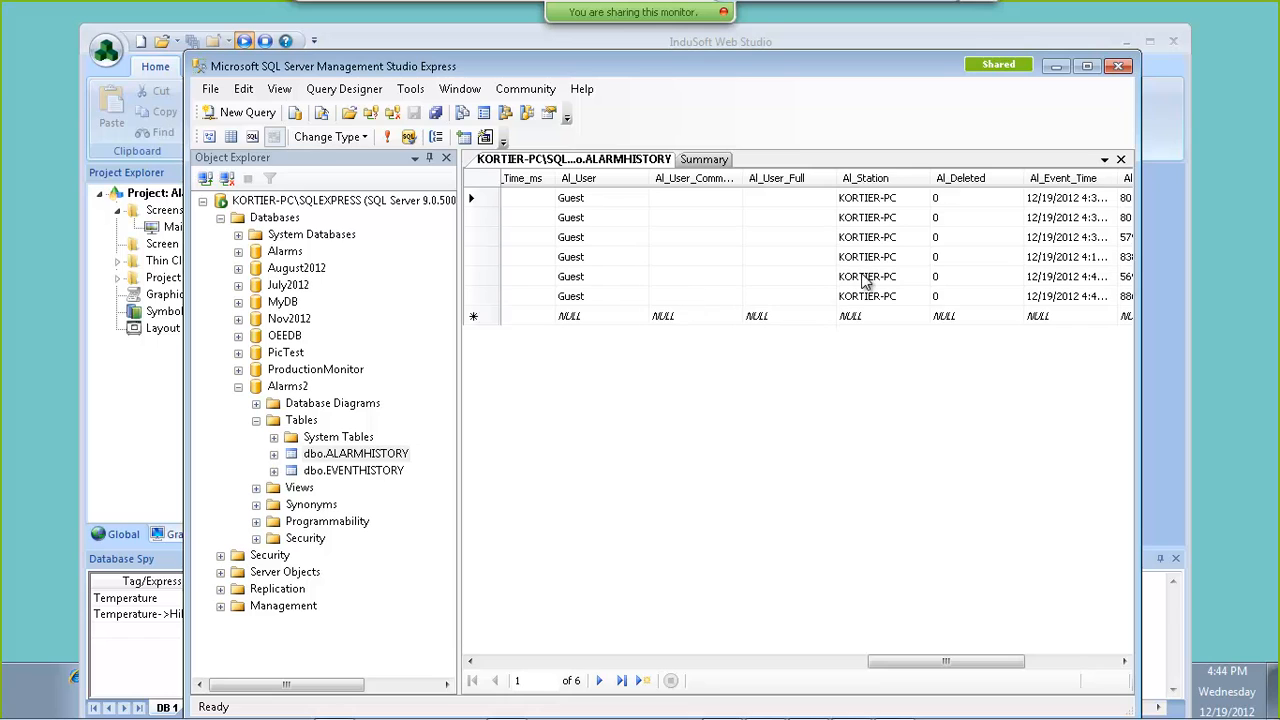
{"action": "left_click_drag", "start_coordinate": [928, 660], "coordinate": [556, 663]}
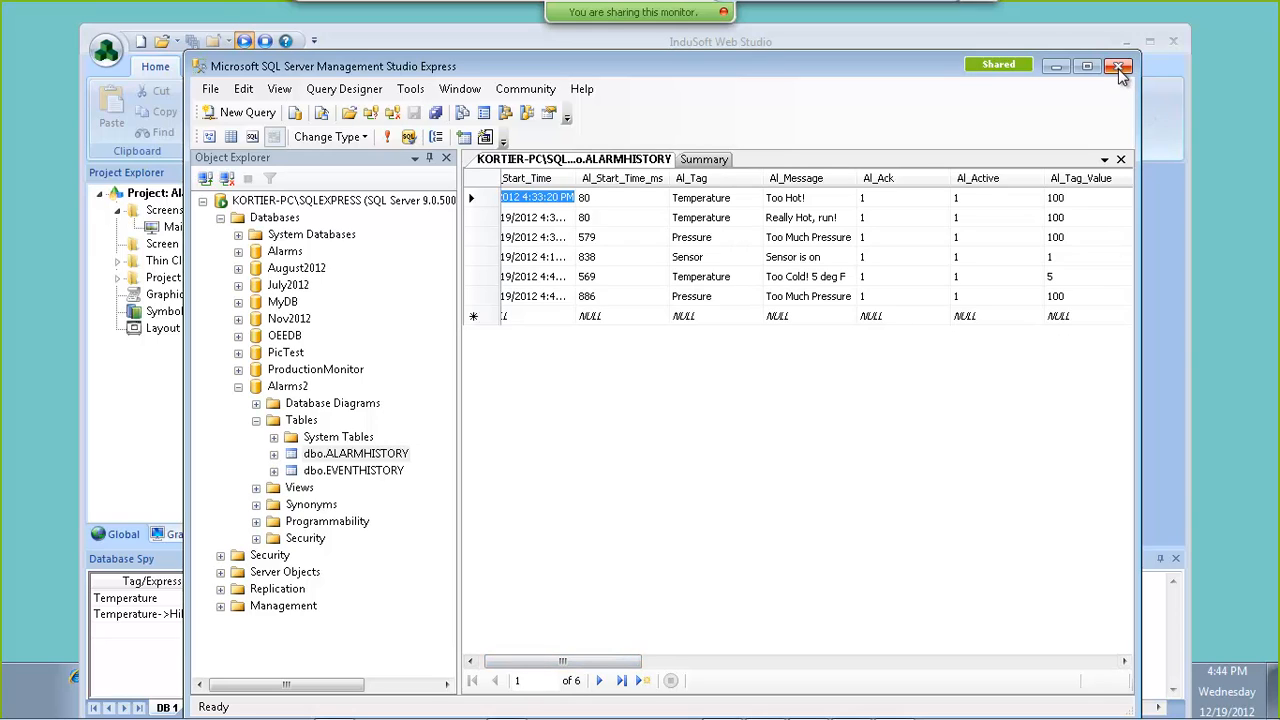
{"action": "left_click", "coordinate": [1056, 68]}
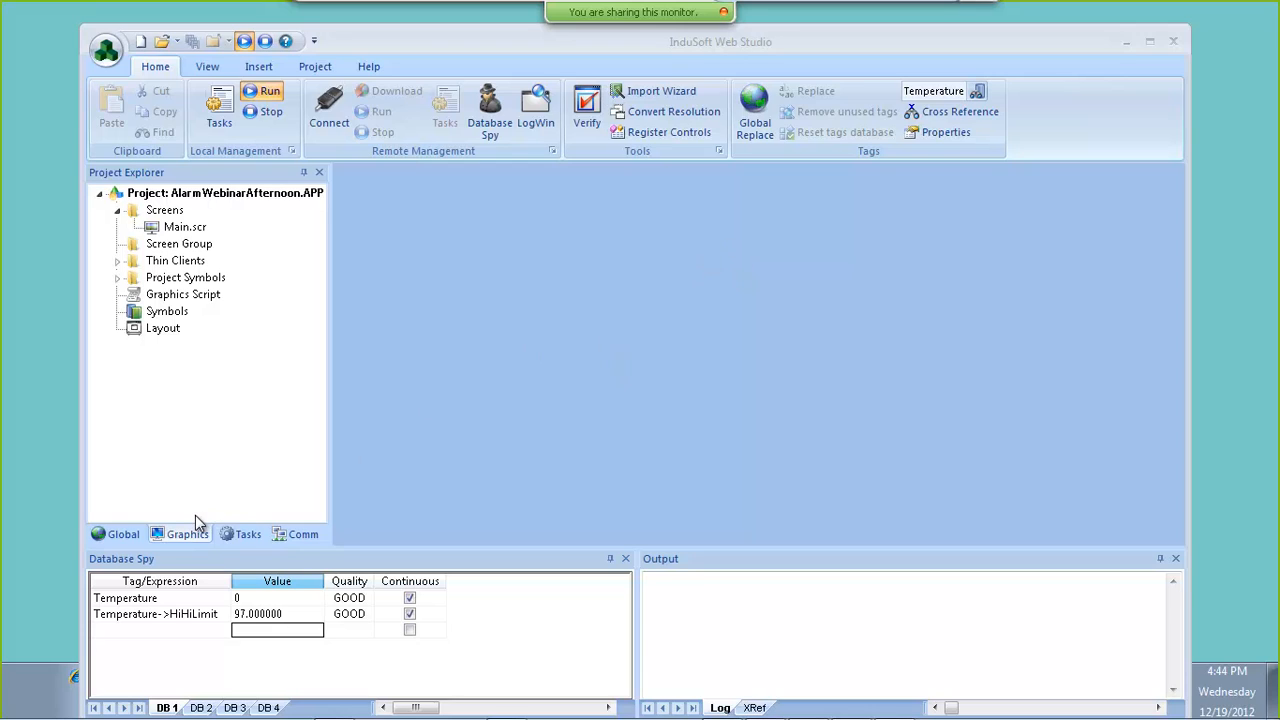
- Open the Alarms Afternoon Webinar alarm worksheet, check its colors in alarm controls, and close it
{"action": "left_click", "coordinate": [184, 540]}
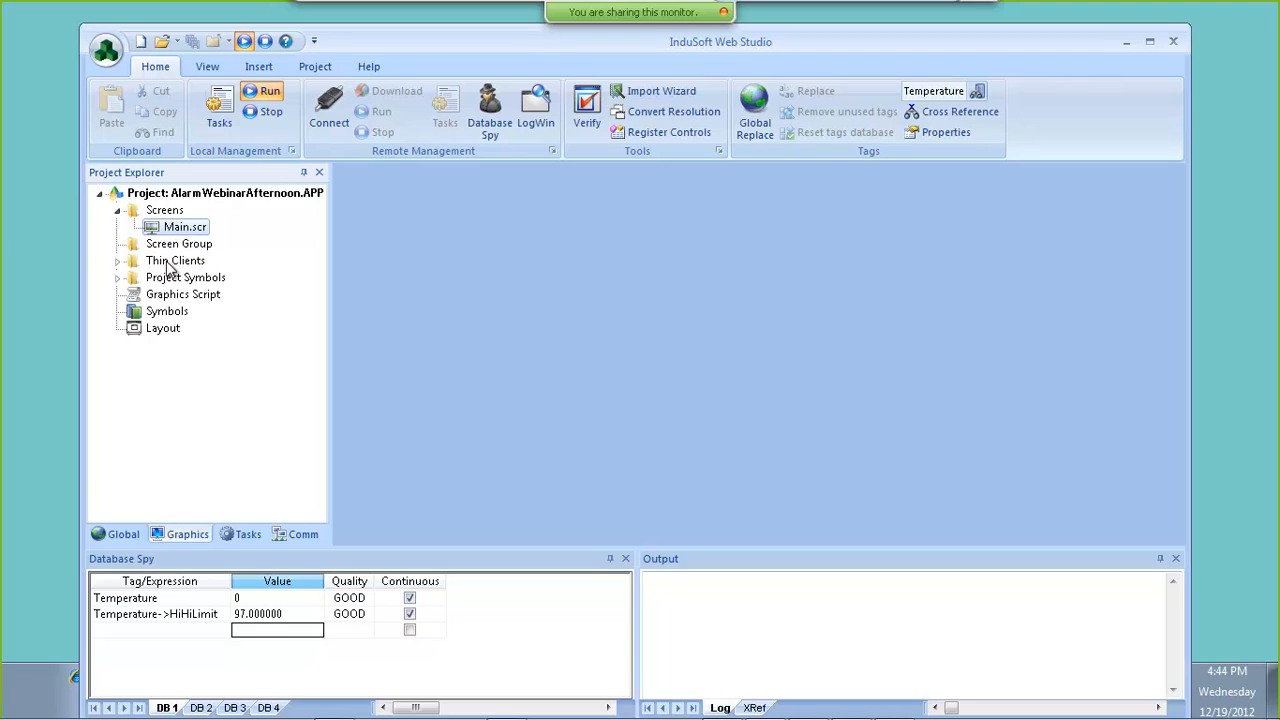
{"action": "left_click", "coordinate": [240, 534]}
{"action": "double_click", "coordinate": [210, 227]}
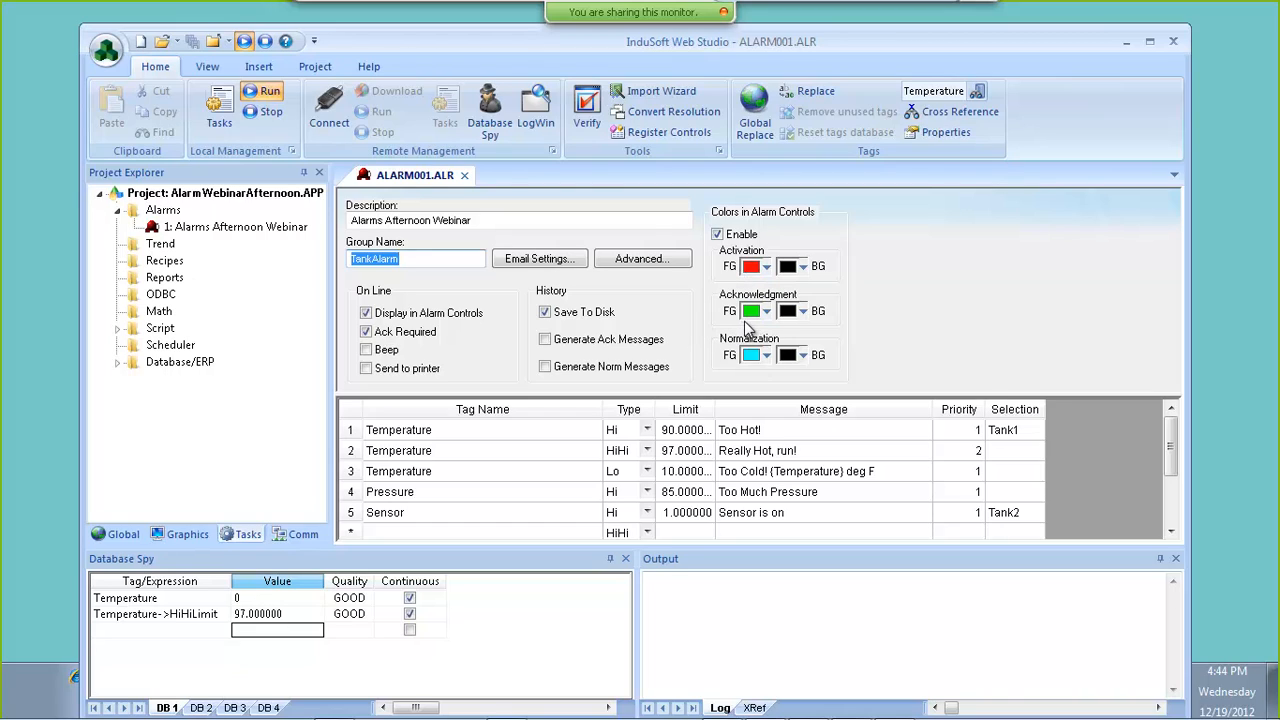
{"action": "left_click", "coordinate": [465, 176]}
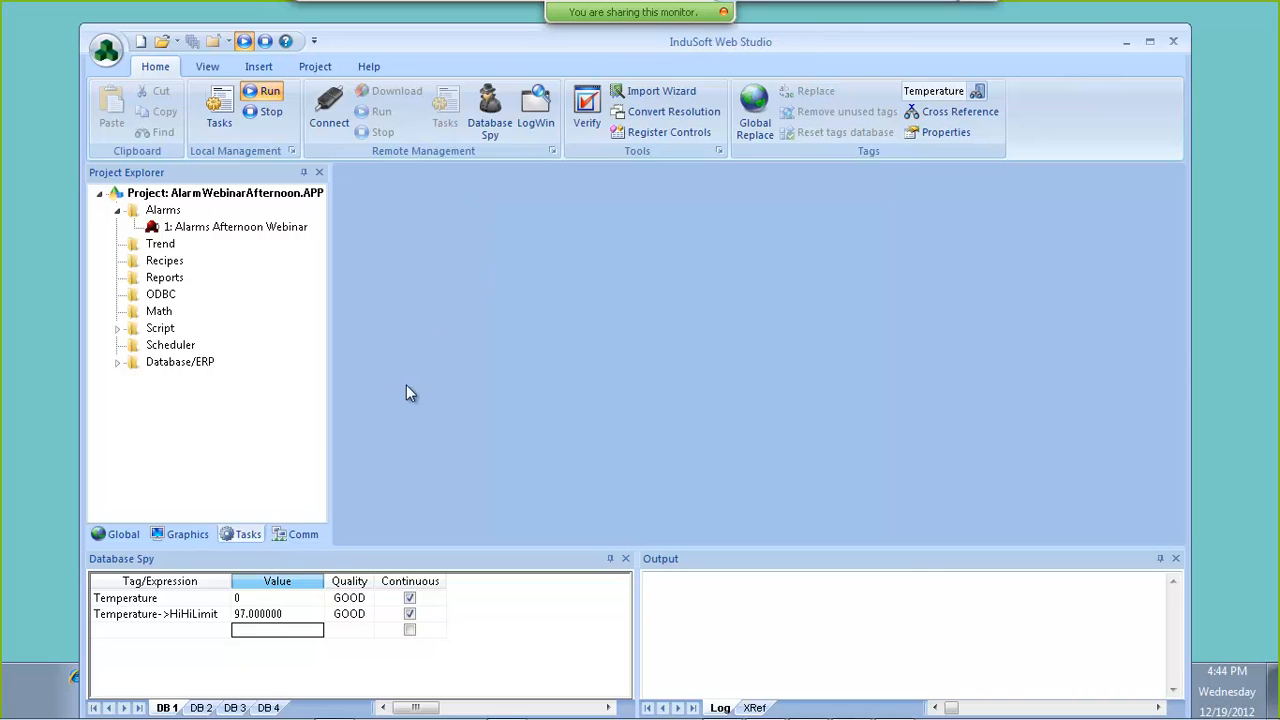
- Open the Main.scr screen and the object properties of the Alarm Online control above the Sensor and Filters buttons
{"action": "left_click", "coordinate": [190, 534]}
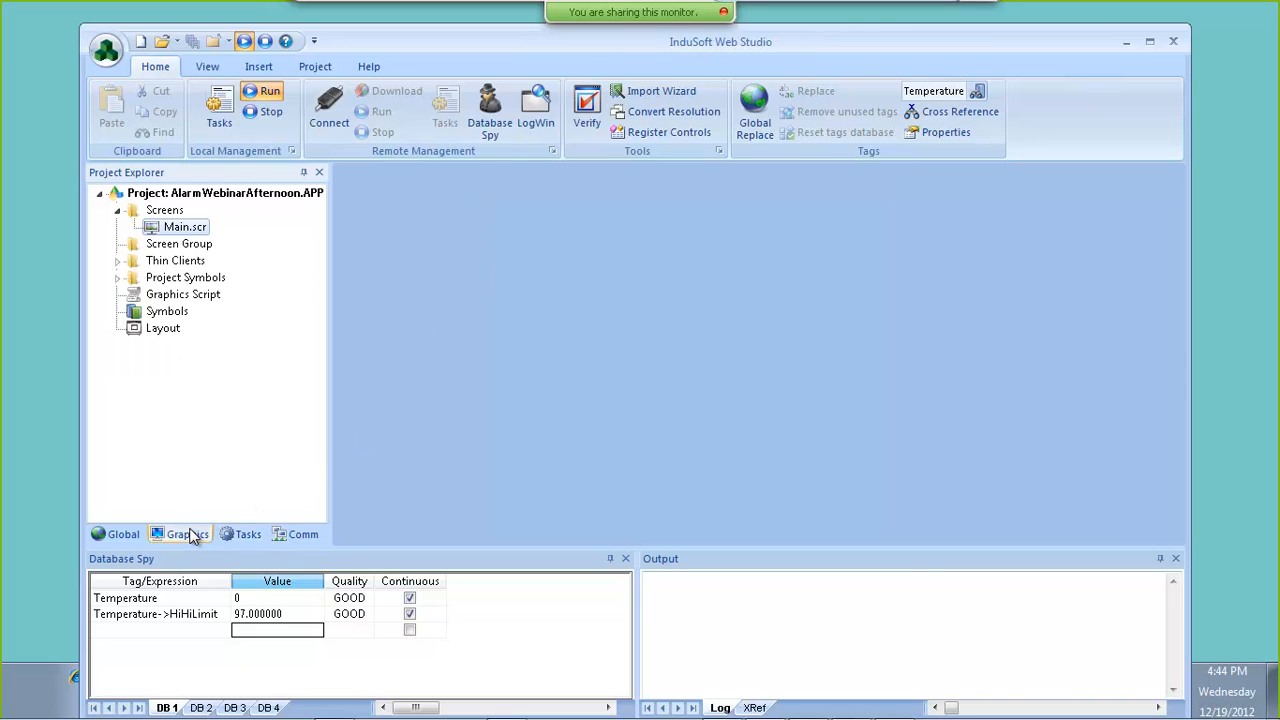
{"action": "double_click", "coordinate": [185, 227]}
{"action": "double_click", "coordinate": [791, 411]}
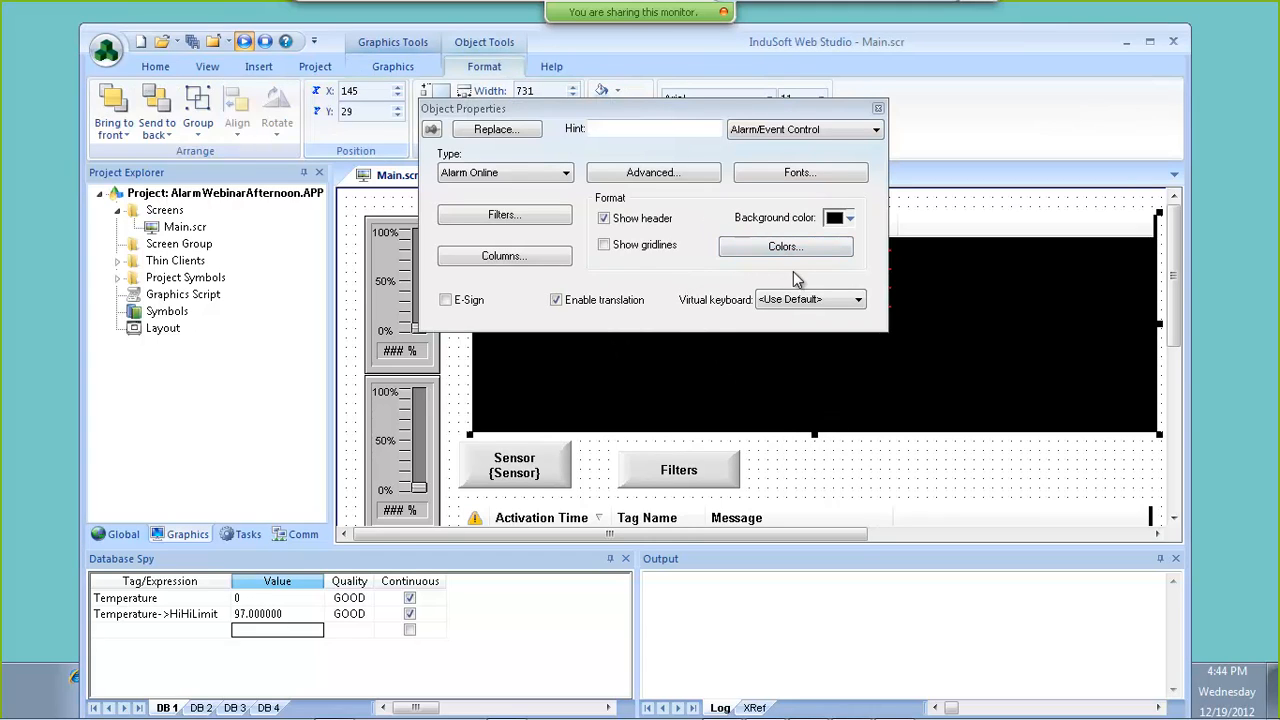
- Examine the foreground color choices in the Alarm Online control's color settings
{"action": "left_click", "coordinate": [785, 250]}
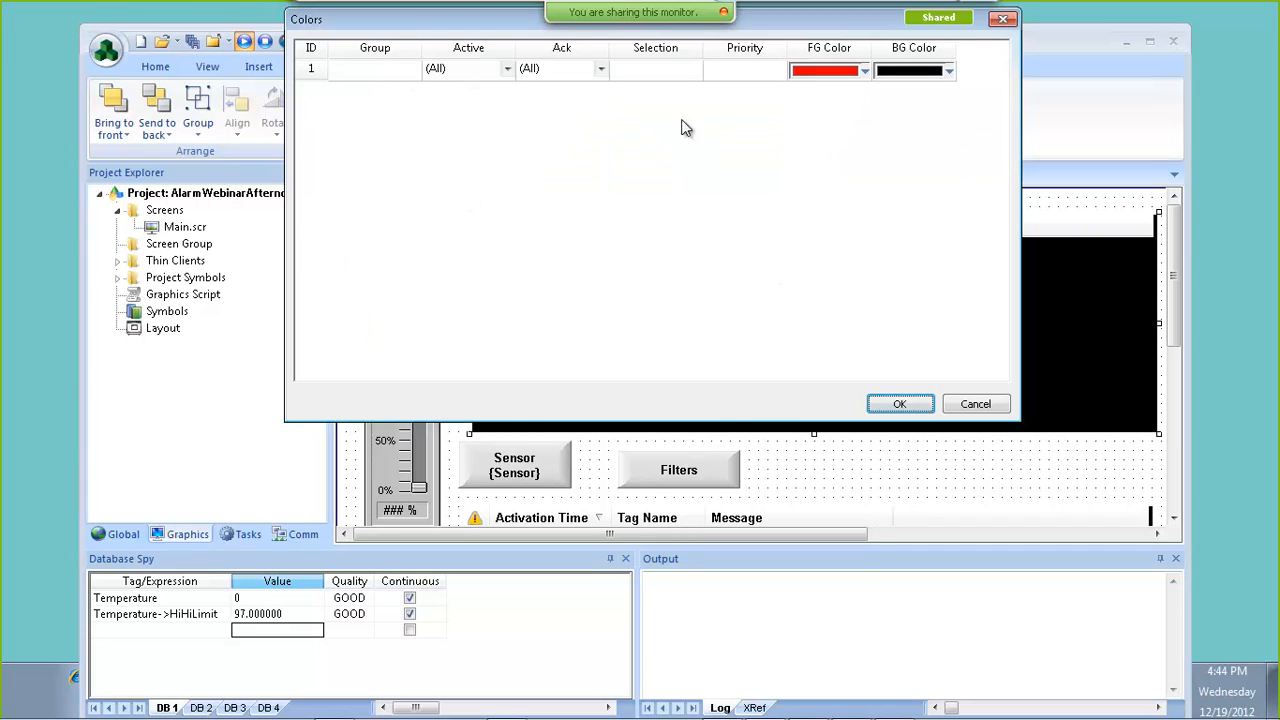
{"action": "left_click", "coordinate": [864, 71]}
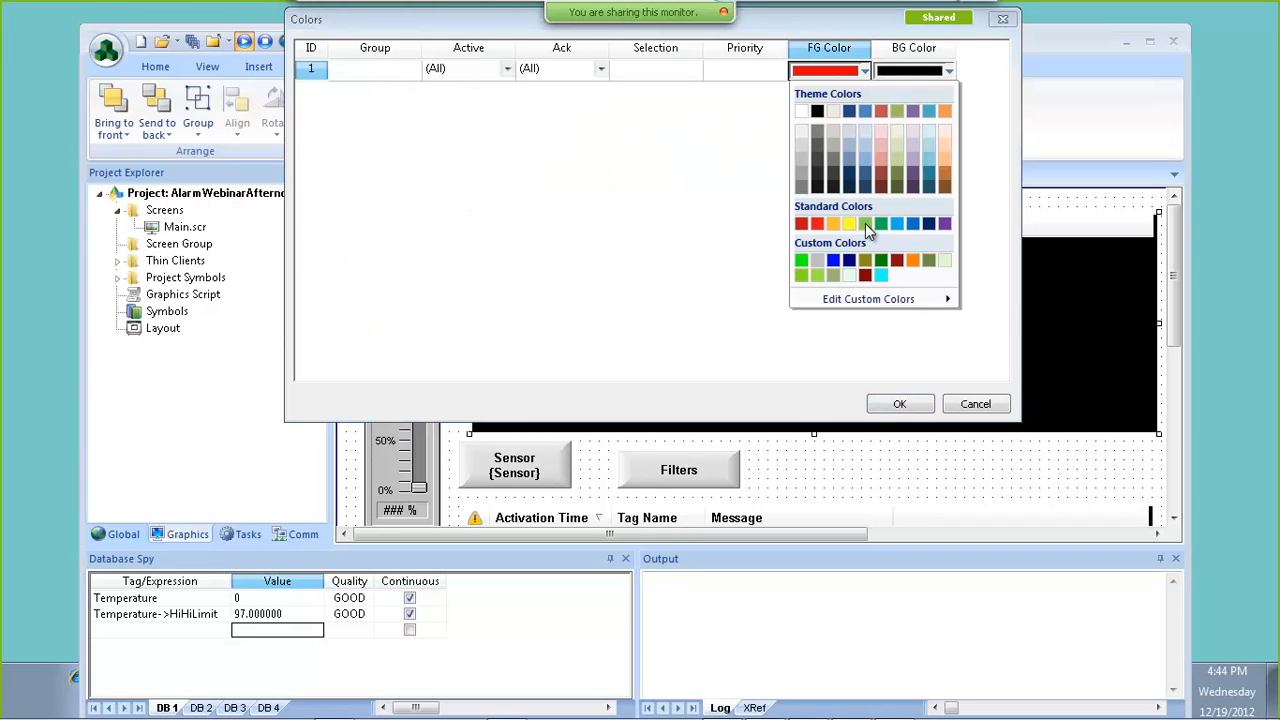
{"action": "left_click", "coordinate": [914, 349]}
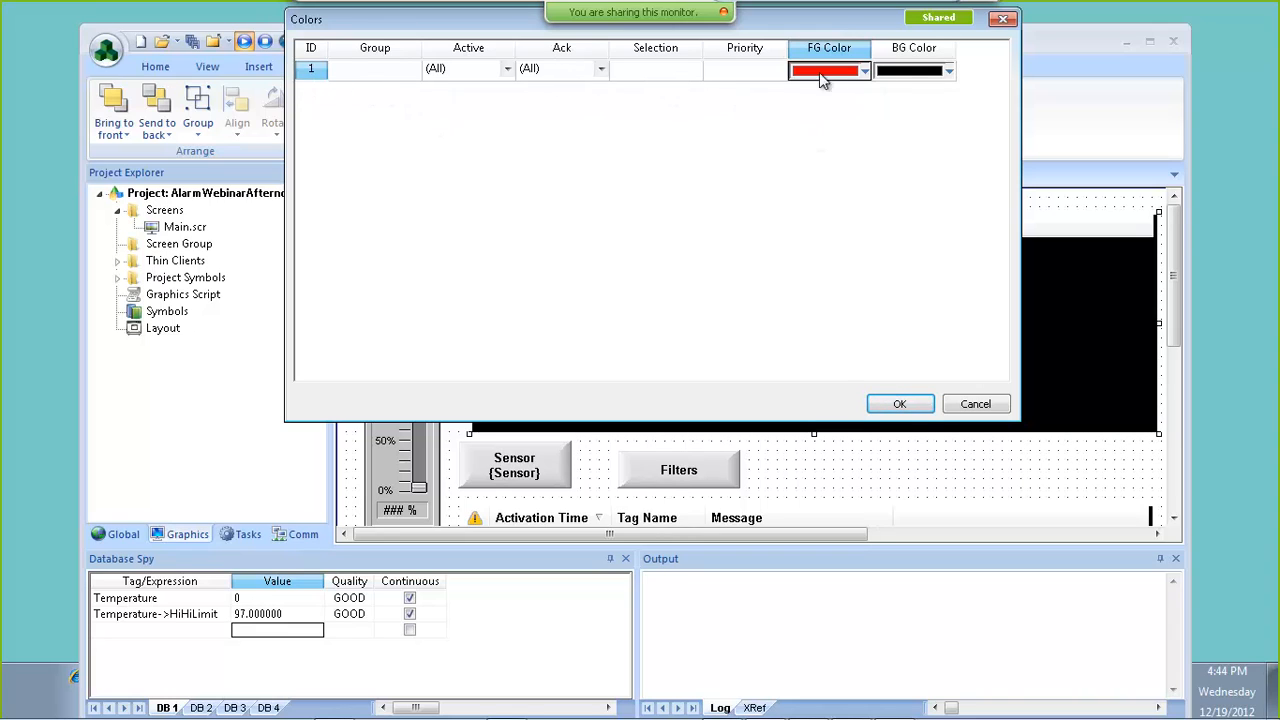
{"action": "left_click", "coordinate": [899, 404]}
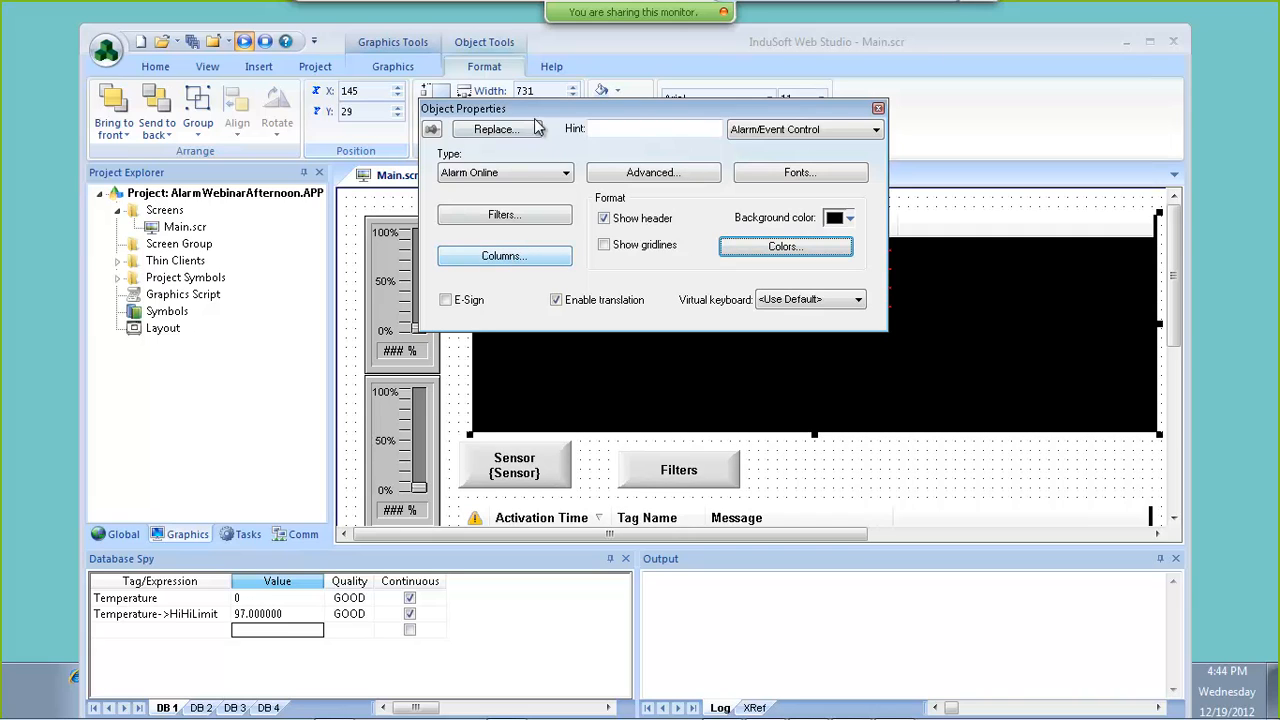
- Add the Comment column to the visible columns of the Alarm Online control
{"action": "left_click_drag", "start_coordinate": [540, 108], "coordinate": [610, 286]}
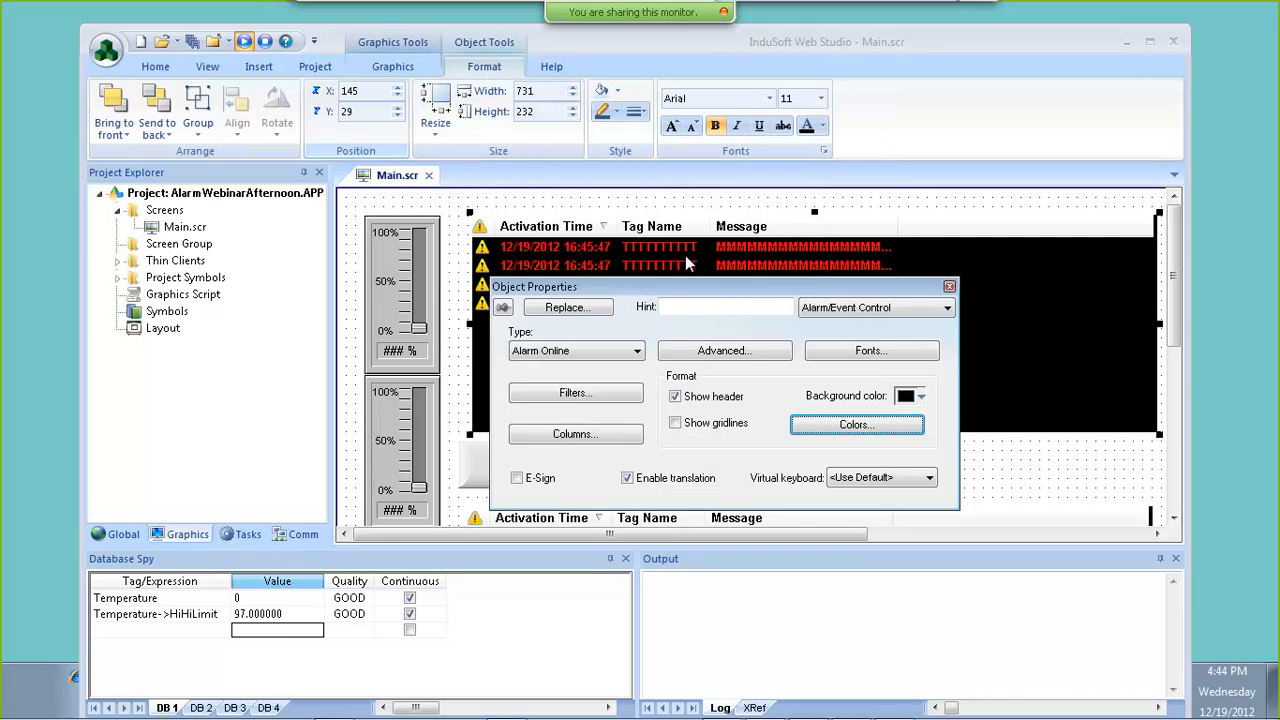
{"action": "left_click", "coordinate": [581, 438]}
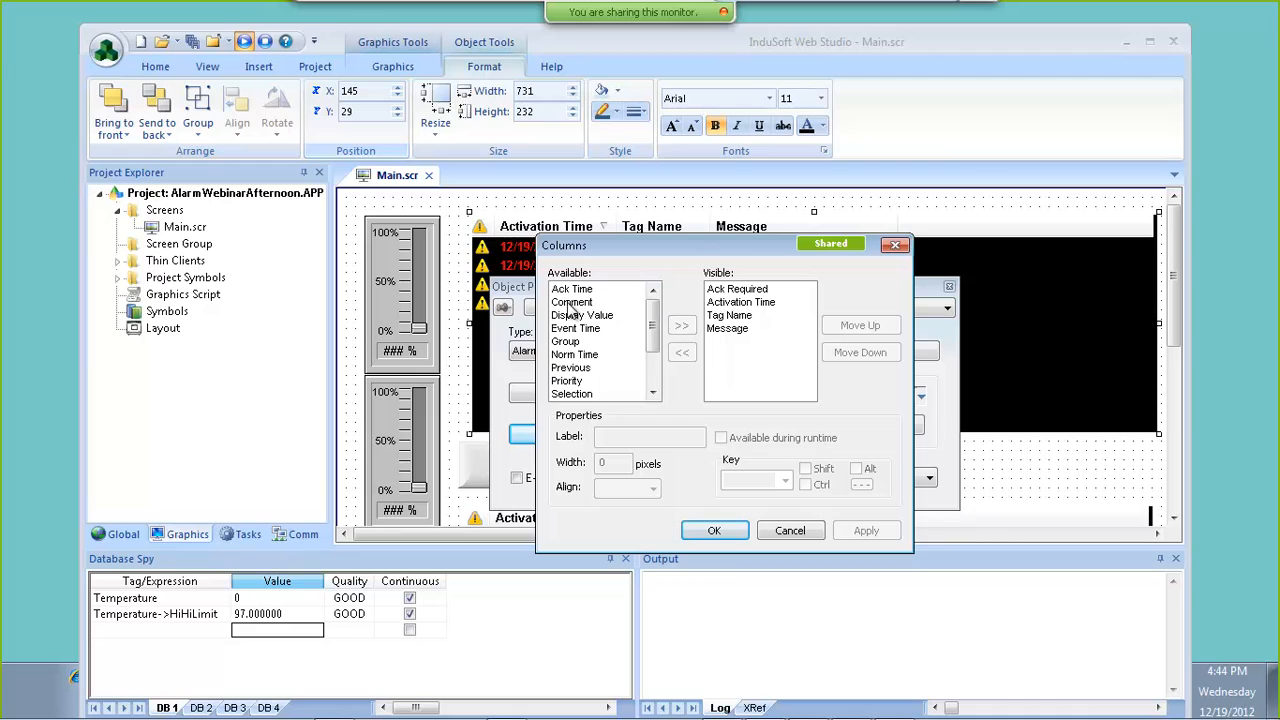
{"action": "left_click", "coordinate": [572, 303]}
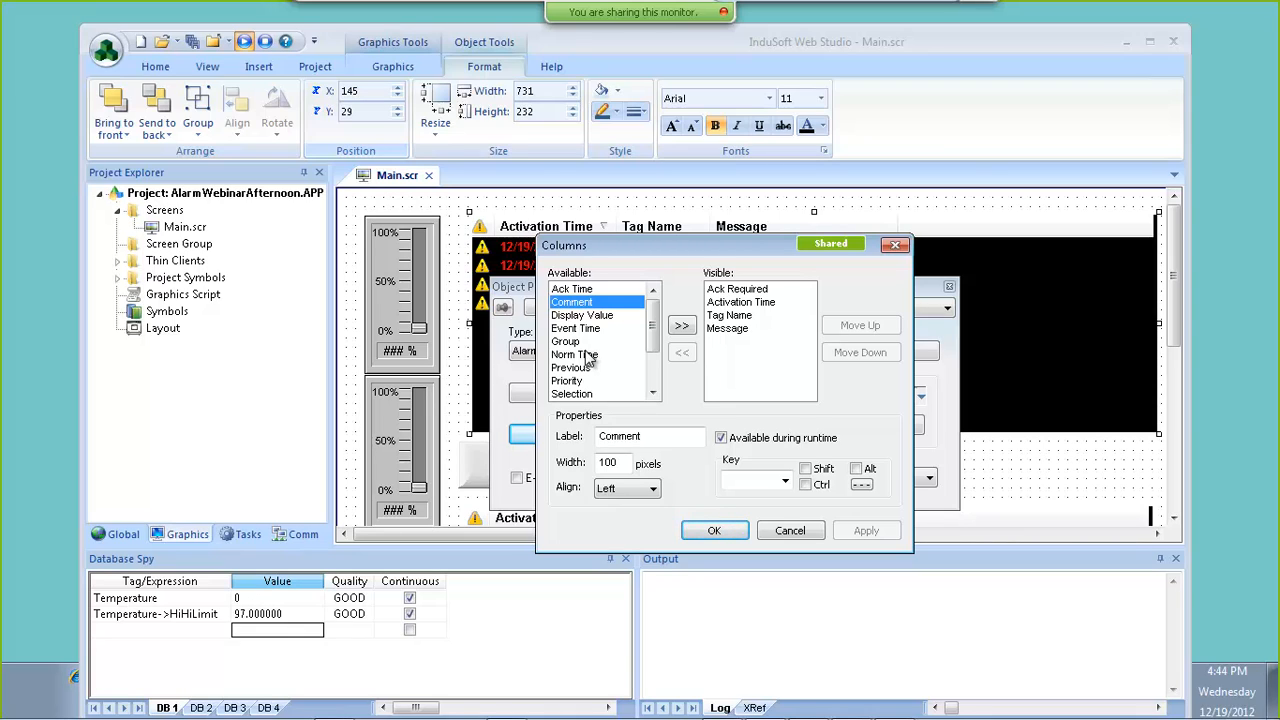
{"action": "left_click", "coordinate": [681, 327]}
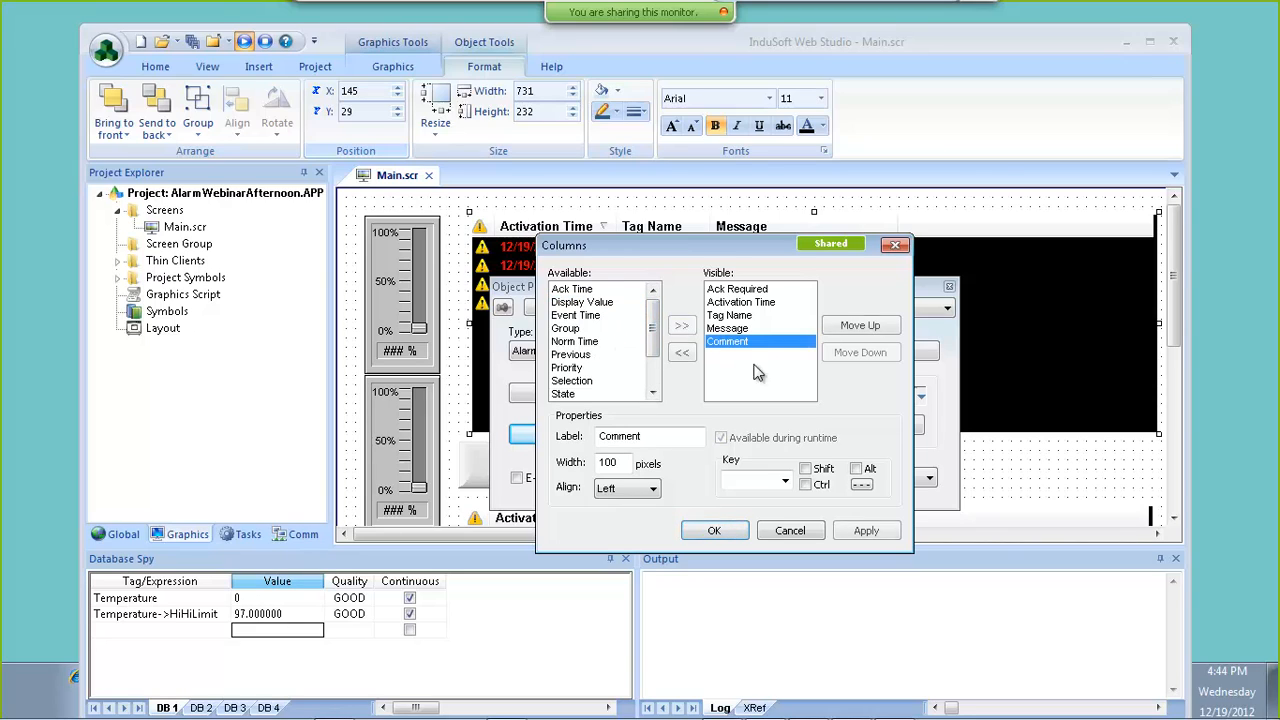
{"action": "left_click", "coordinate": [729, 532]}
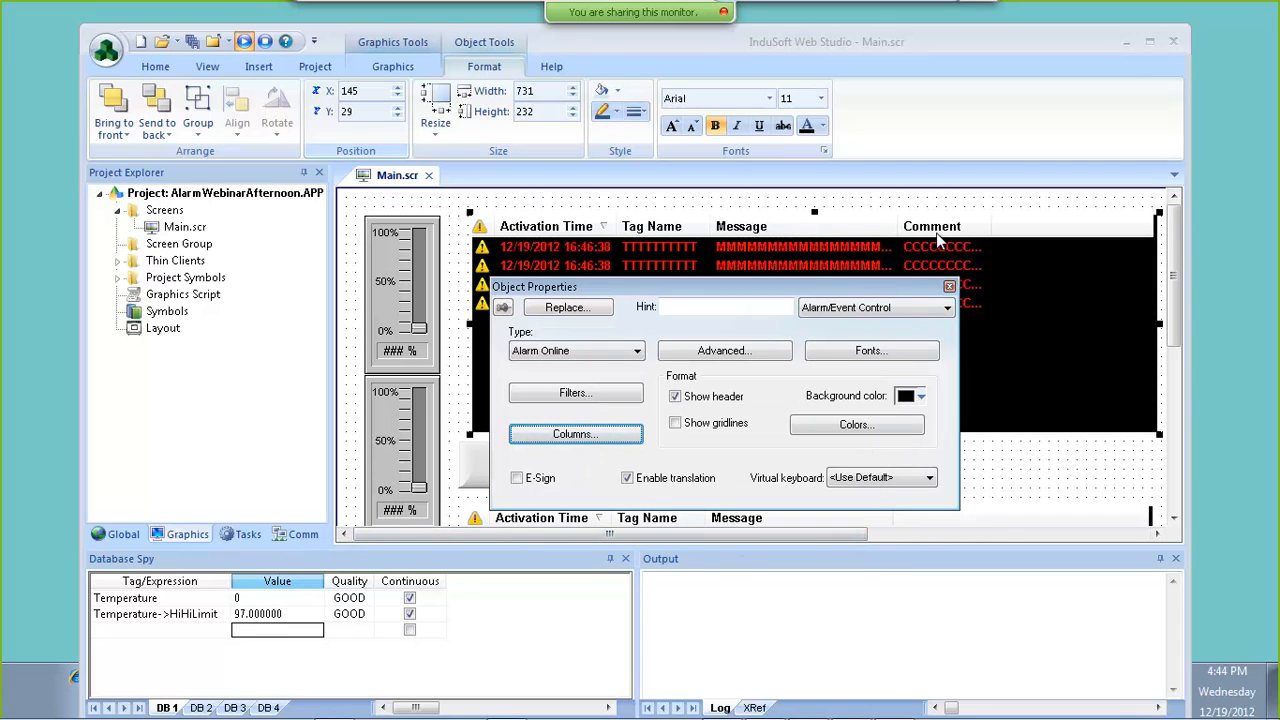
- Set the width of the Alarm Online control's Comment column to 200 pixels
{"action": "left_click", "coordinate": [618, 438]}
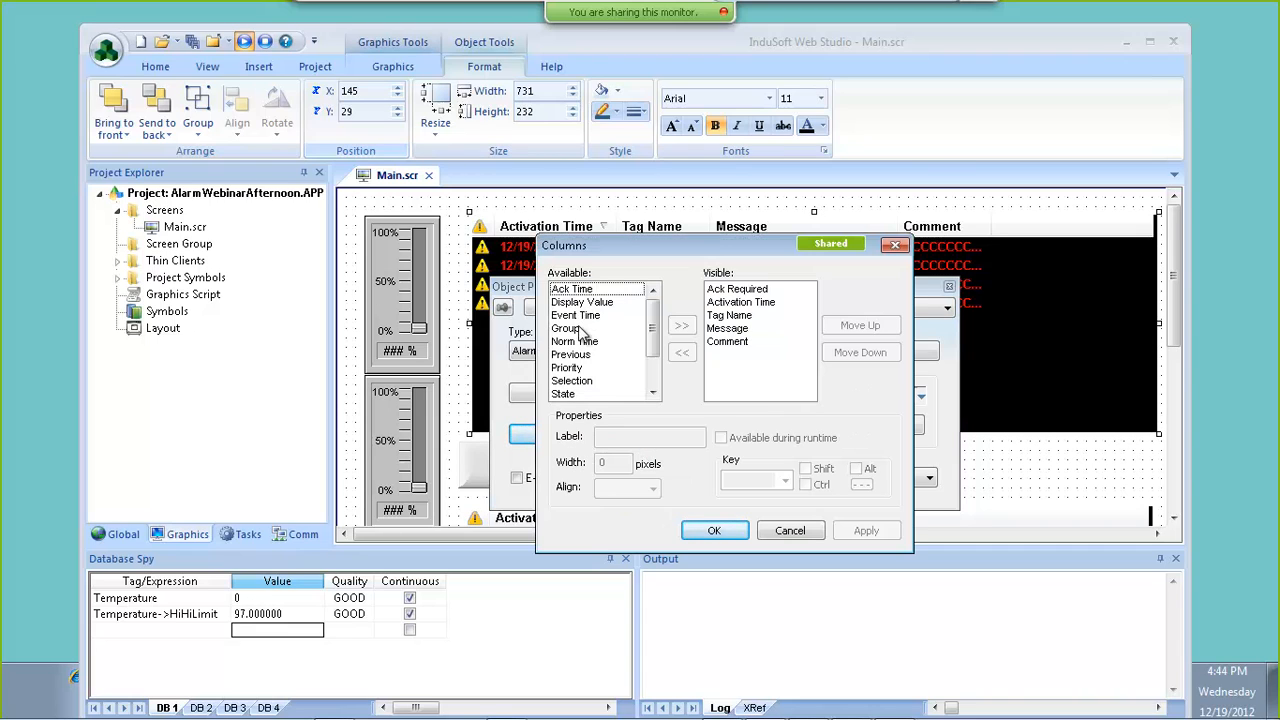
{"action": "left_click", "coordinate": [737, 302]}
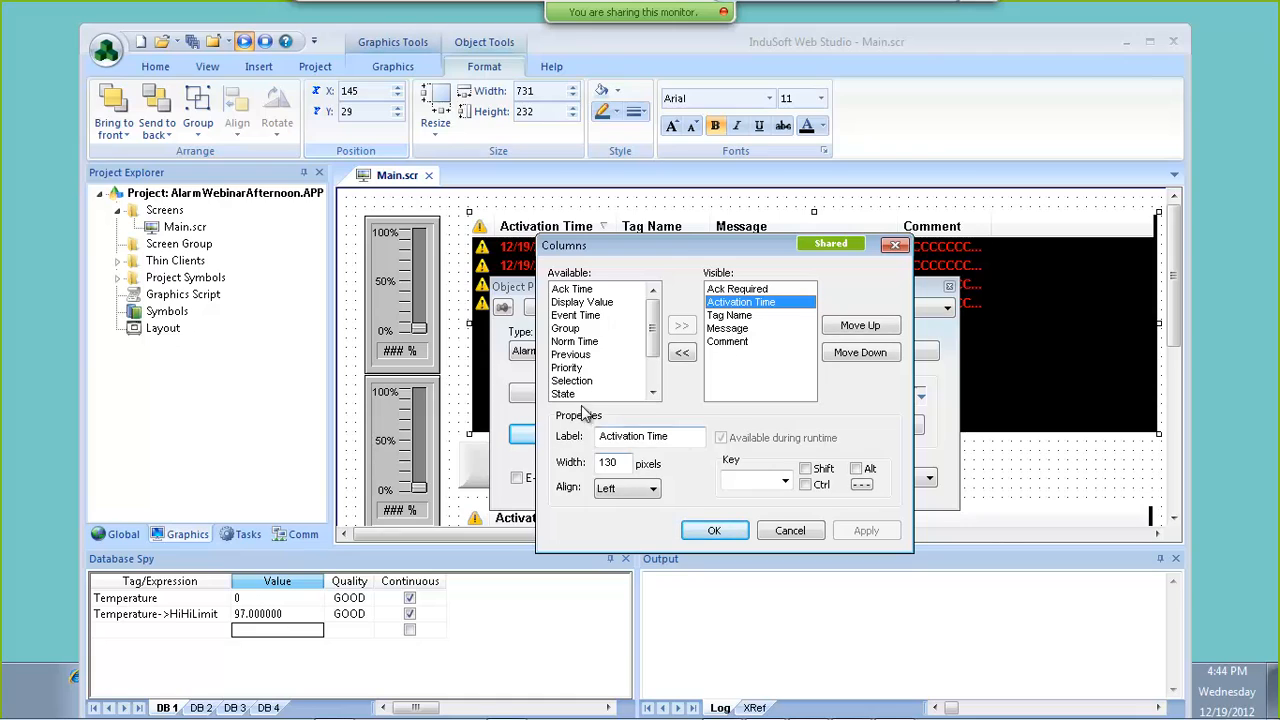
{"action": "left_click", "coordinate": [738, 332]}
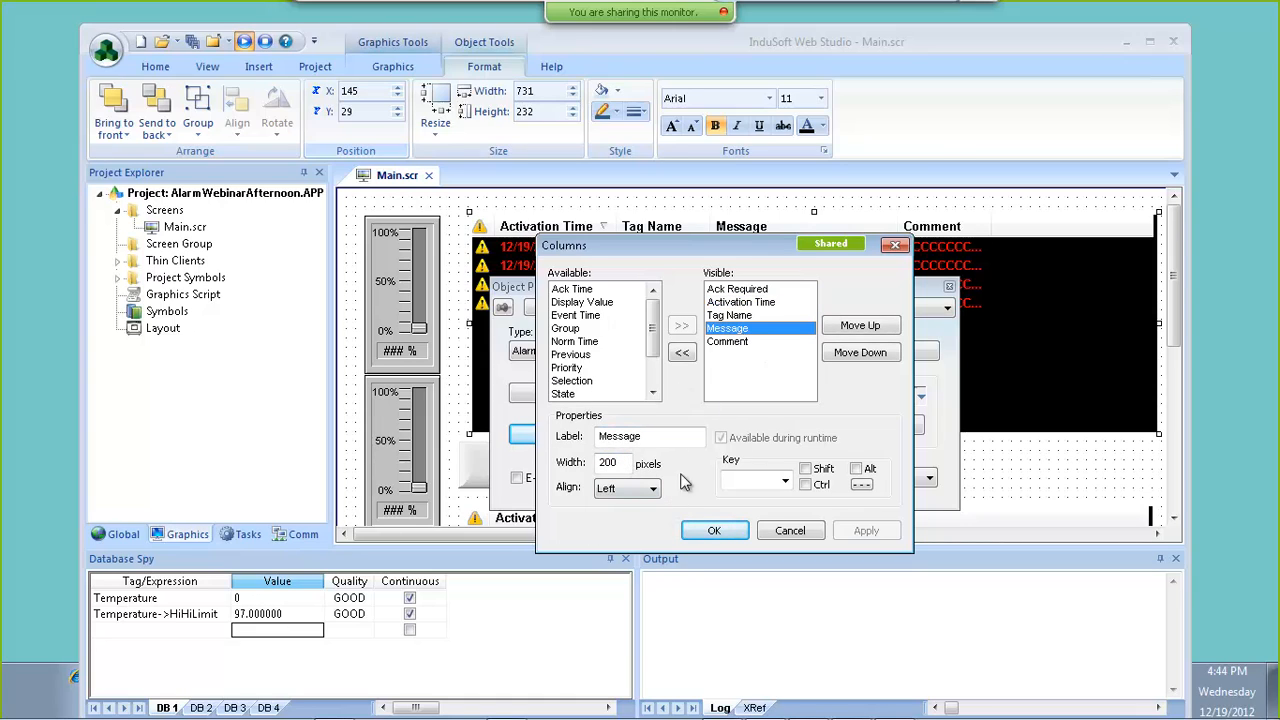
{"action": "key", "text": "Down"}
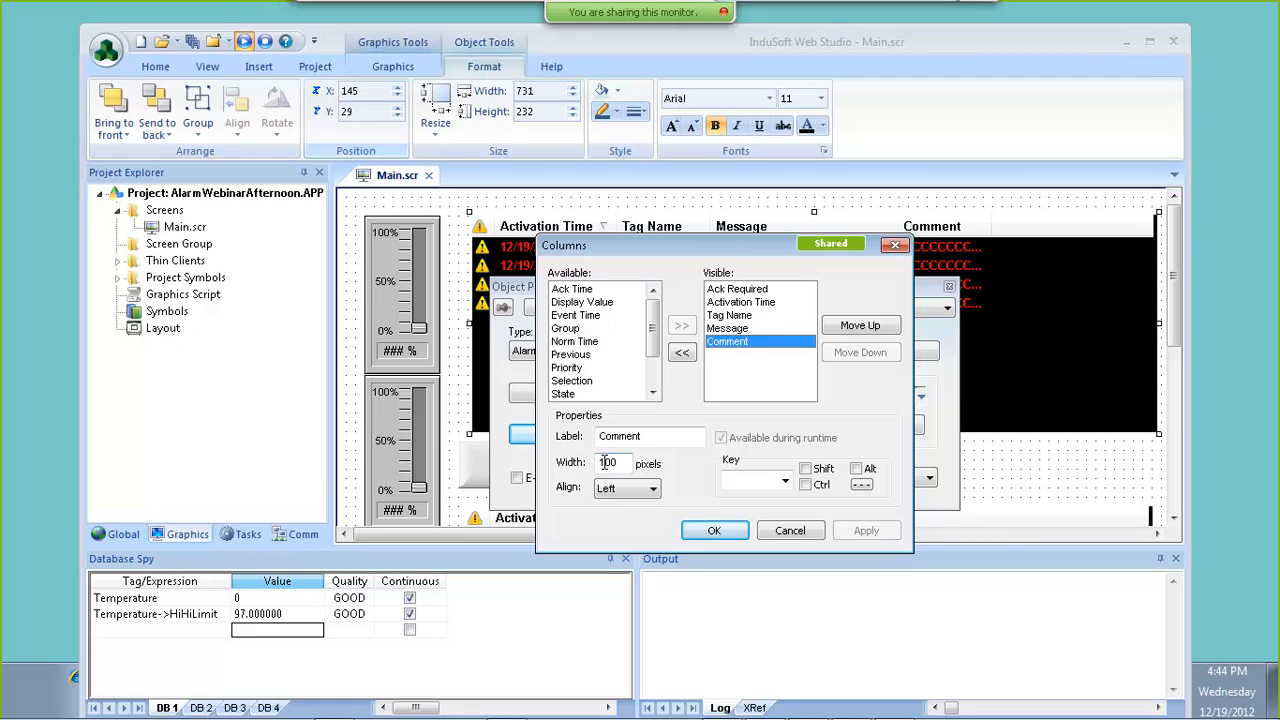
{"action": "type", "text": "2"}
{"action": "left_click", "coordinate": [850, 531]}
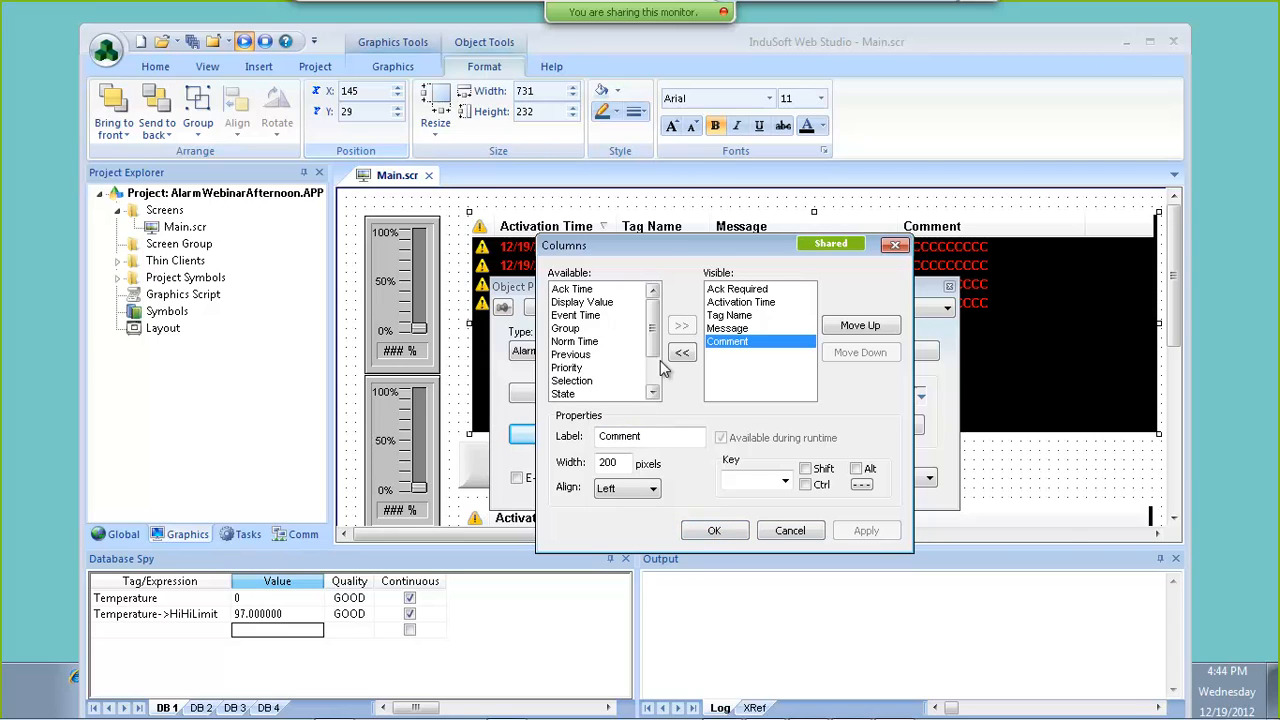
{"action": "scroll", "coordinate": [657, 350], "scroll_direction": "down", "scroll_amount": 2}
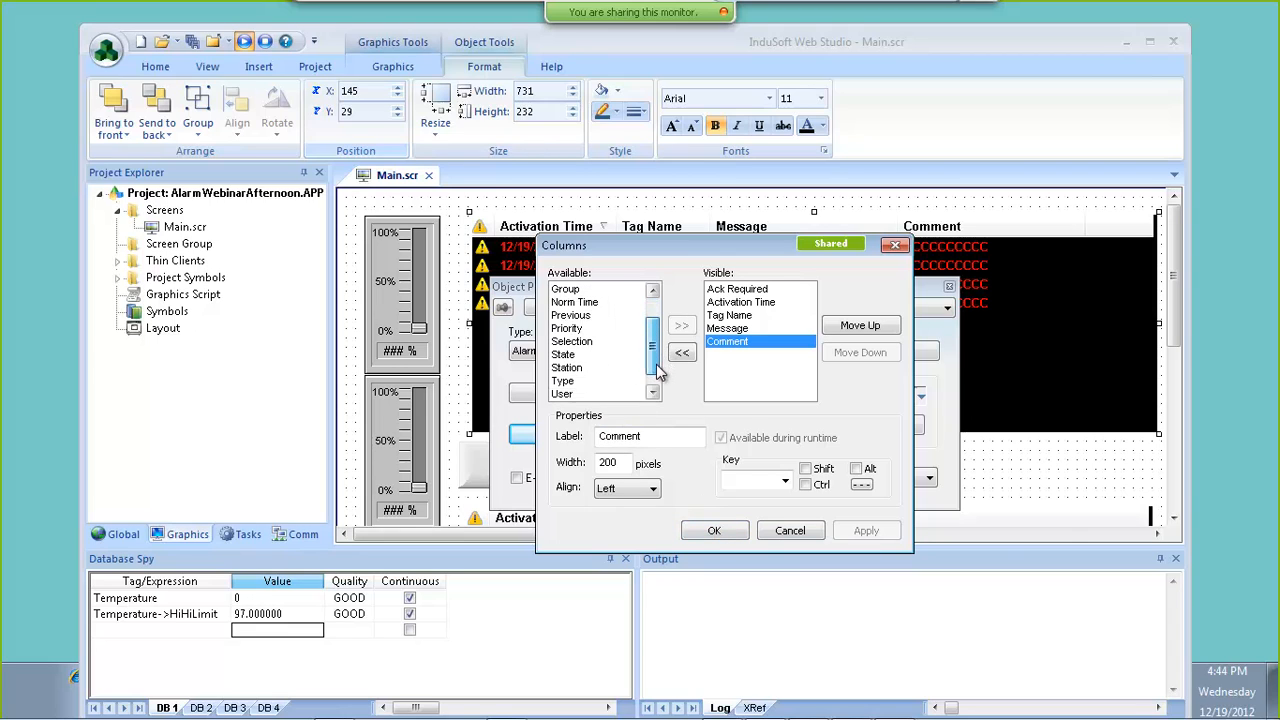
{"action": "left_click", "coordinate": [714, 530]}
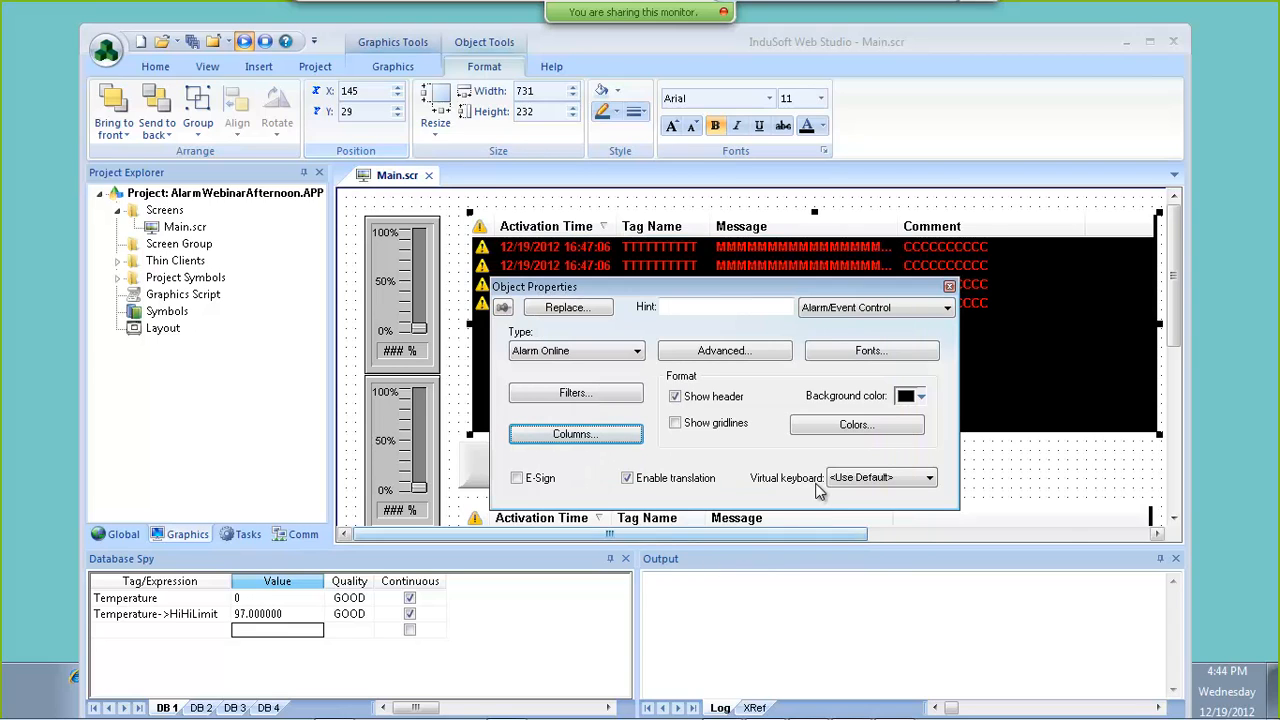
- Set the Alarm Online control's Ack comment to Optional in its advanced settings, and look over the navigation triggers
{"action": "left_click", "coordinate": [690, 360]}
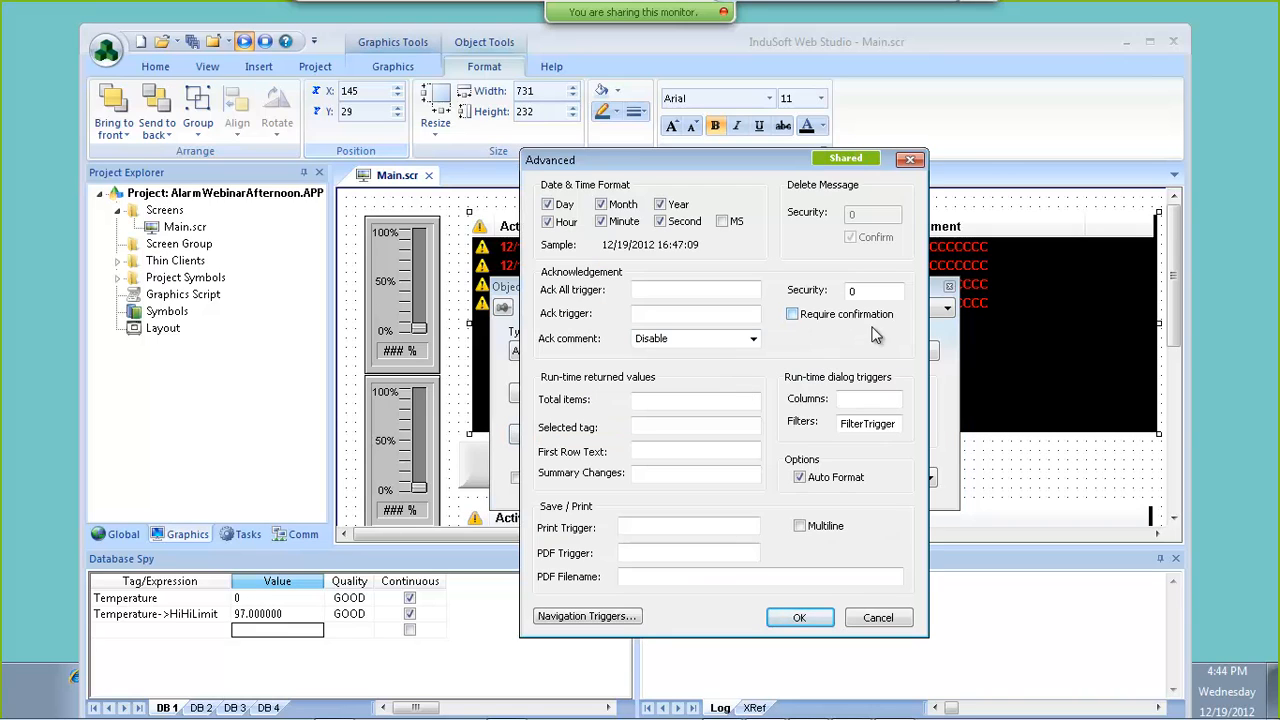
{"action": "left_click", "coordinate": [843, 399]}
{"action": "left_click", "coordinate": [754, 341]}
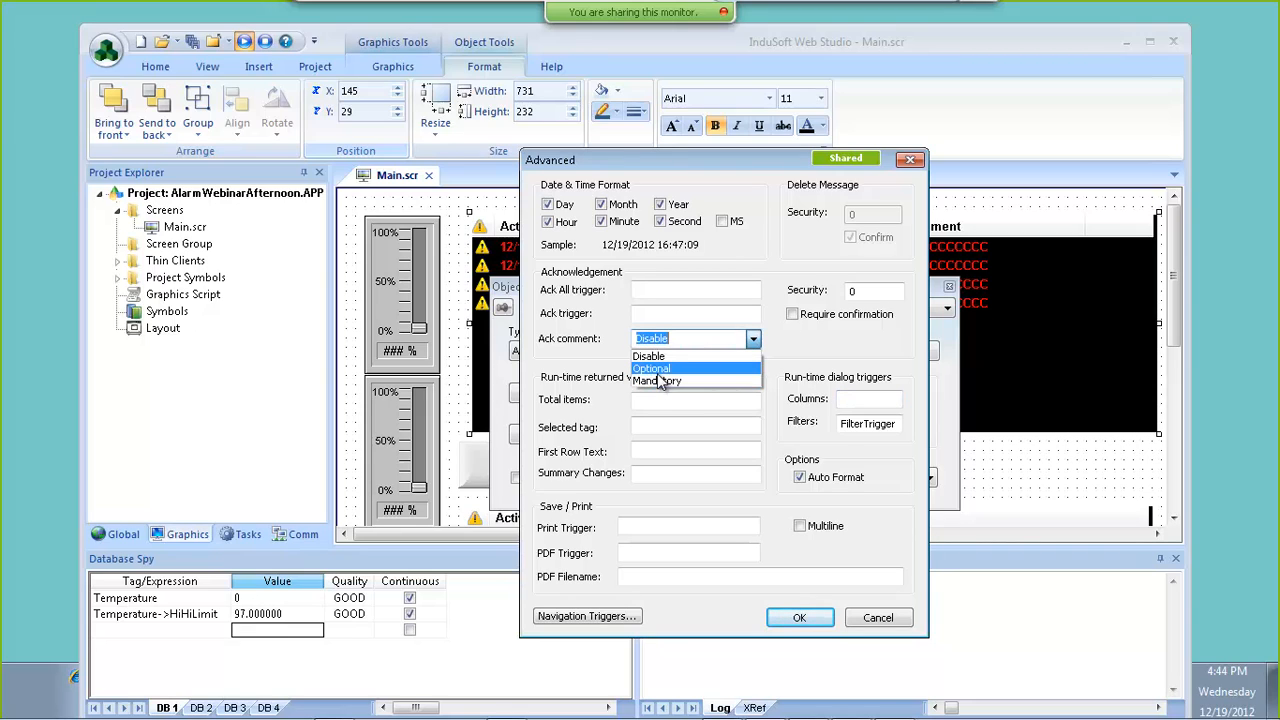
{"action": "left_click", "coordinate": [748, 368]}
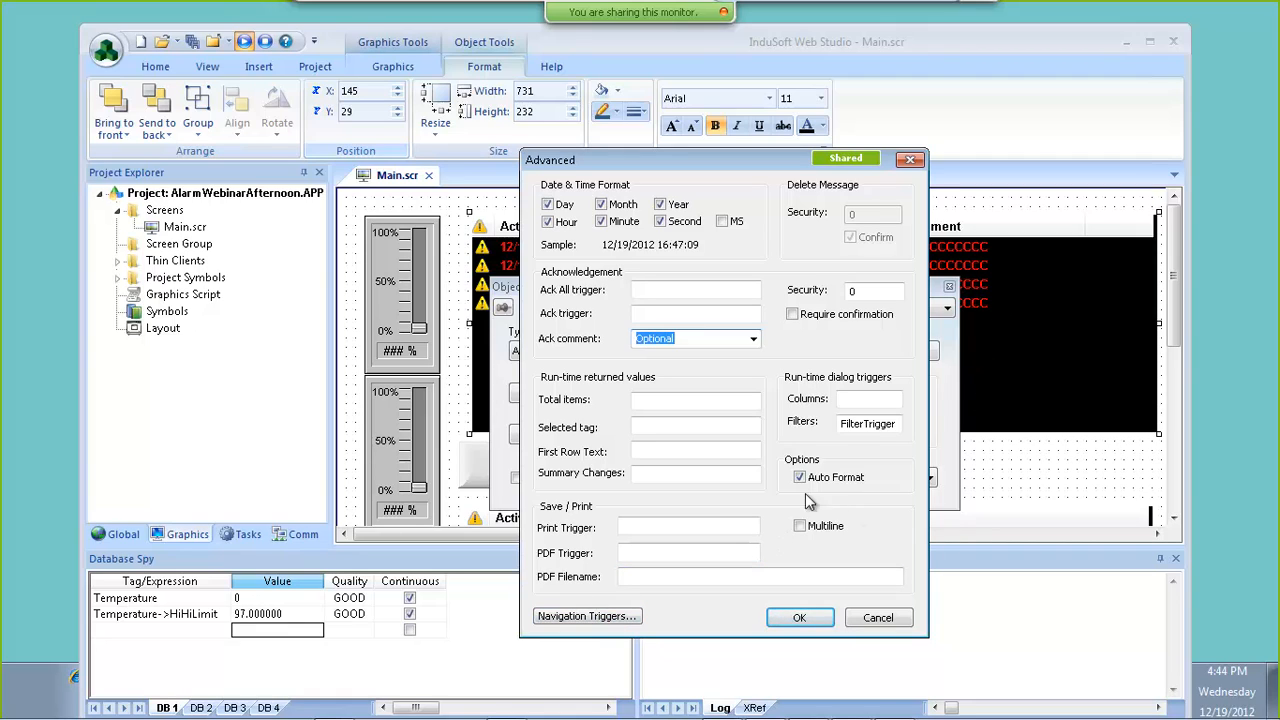
{"action": "left_click", "coordinate": [587, 616]}
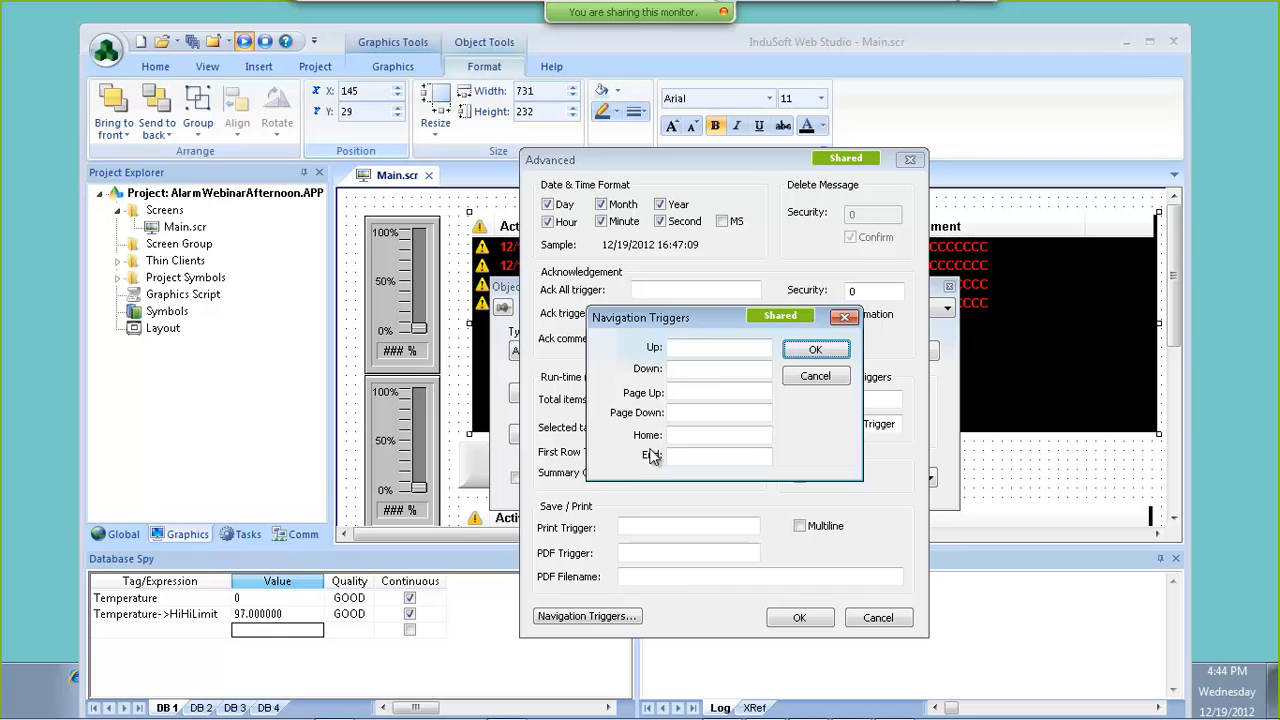
{"action": "left_click", "coordinate": [808, 375]}
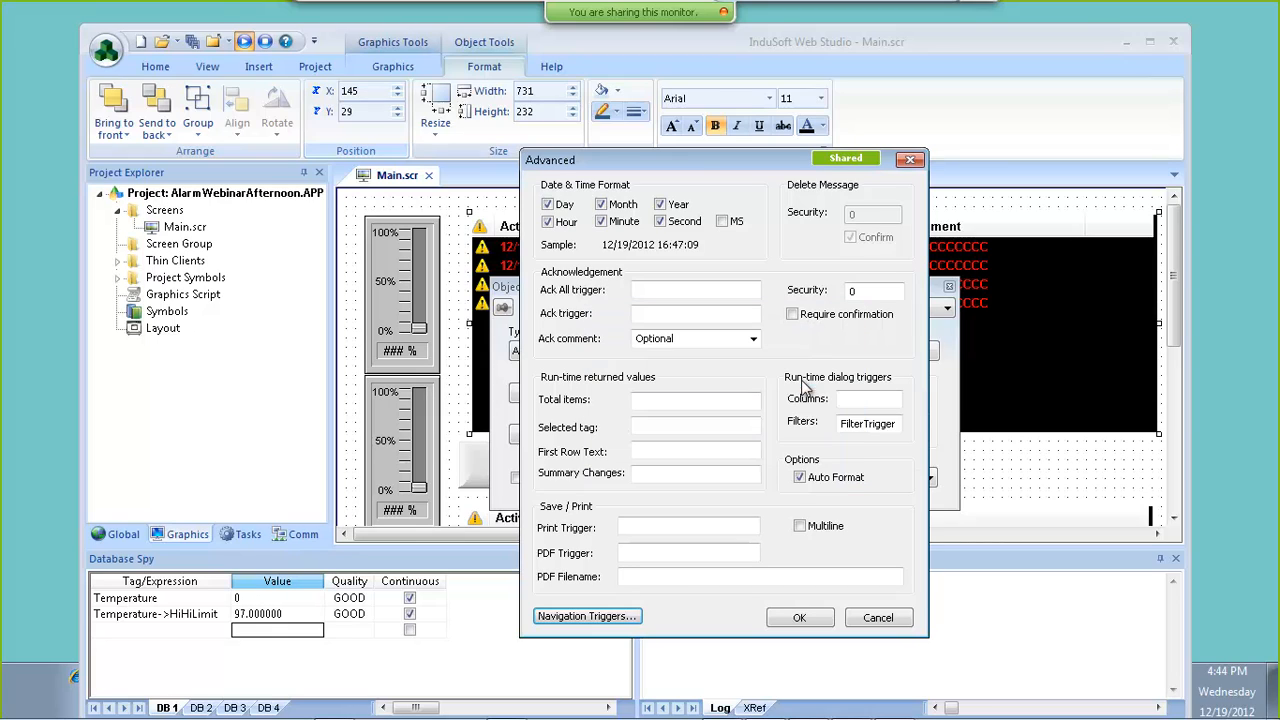
{"action": "left_click", "coordinate": [798, 620]}
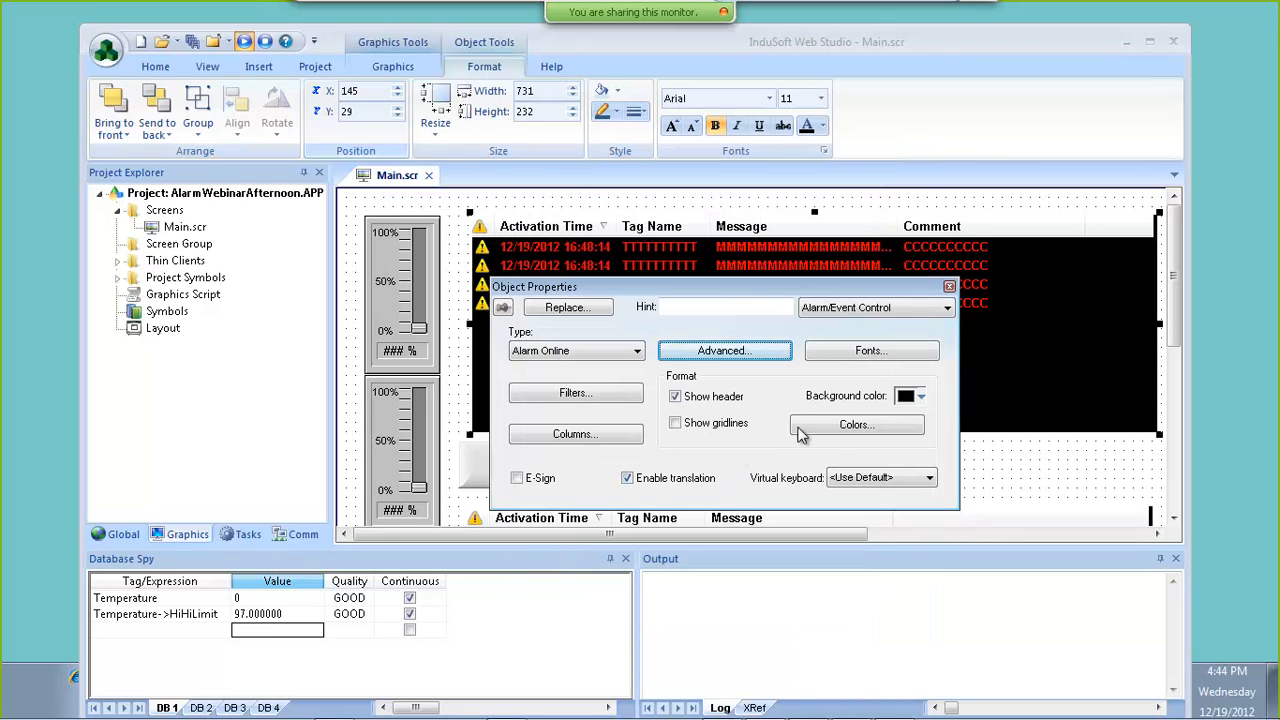
- Recheck and accept the Alarm Online control's advanced settings, and close the Main screen with its changes saved
{"action": "left_click", "coordinate": [722, 352]}
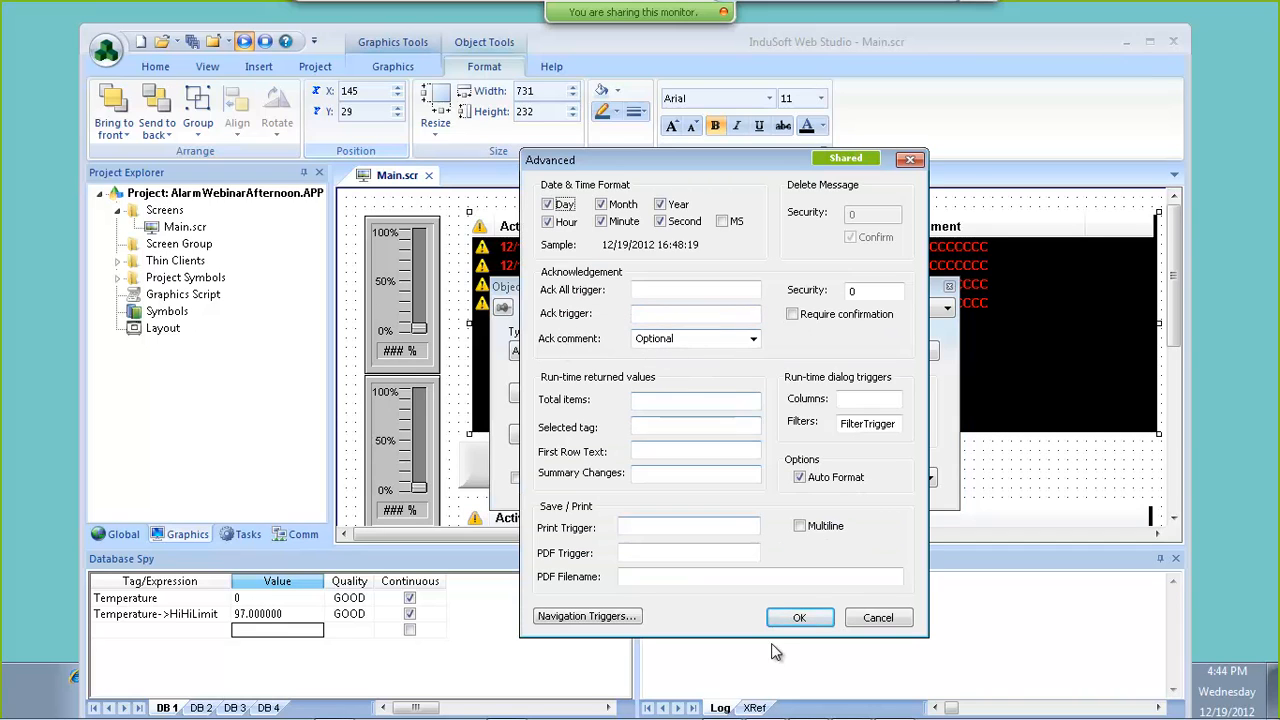
{"action": "left_click", "coordinate": [799, 618]}
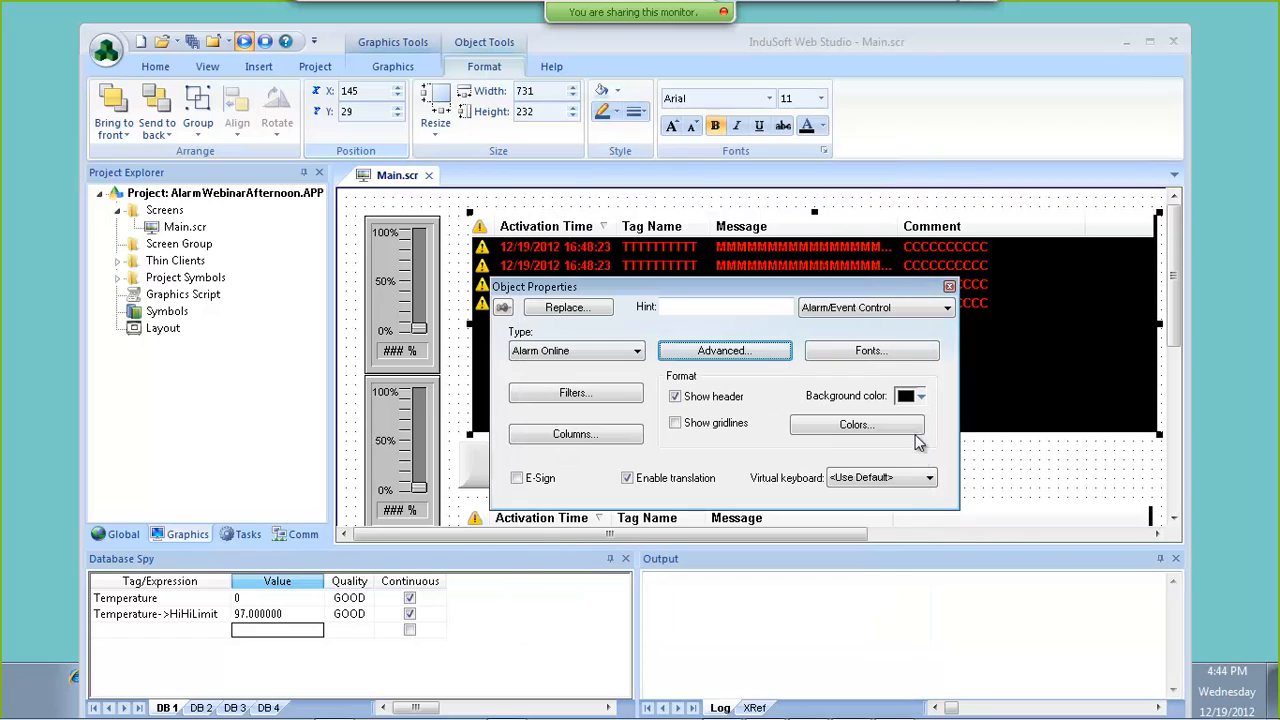
{"action": "left_click", "coordinate": [949, 287]}
{"action": "left_click", "coordinate": [427, 175]}
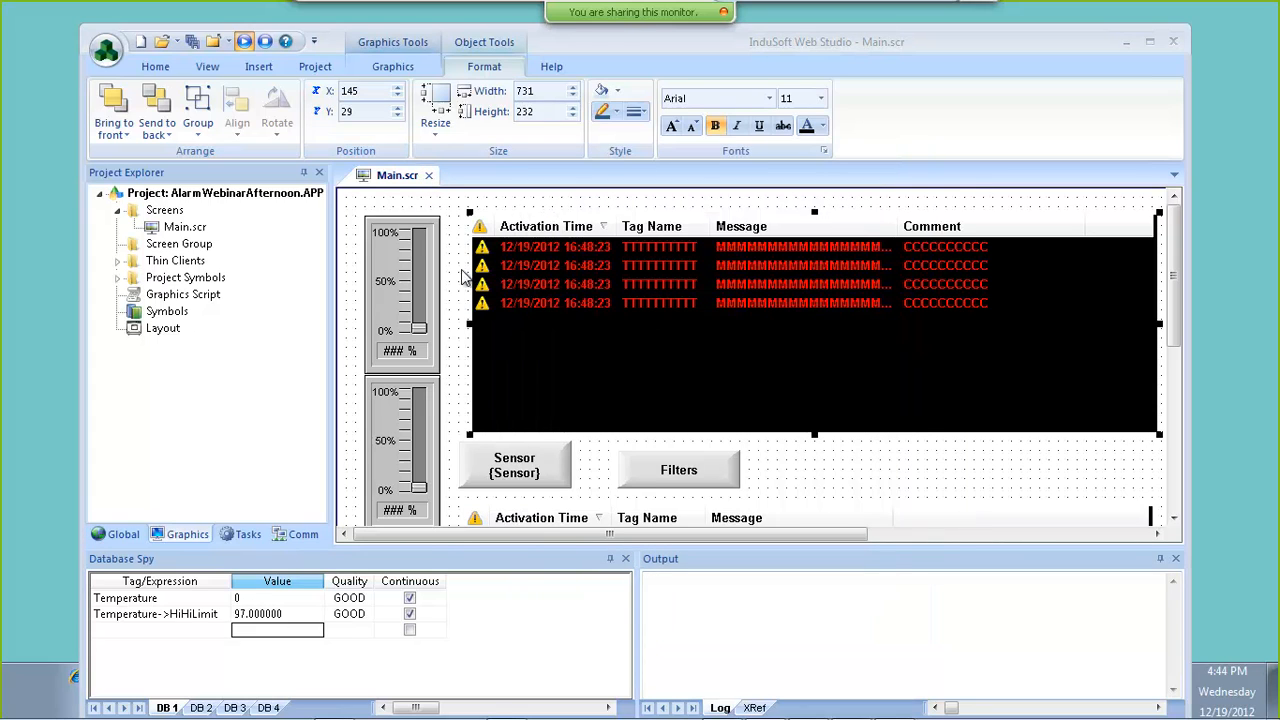
{"action": "left_click", "coordinate": [568, 430]}
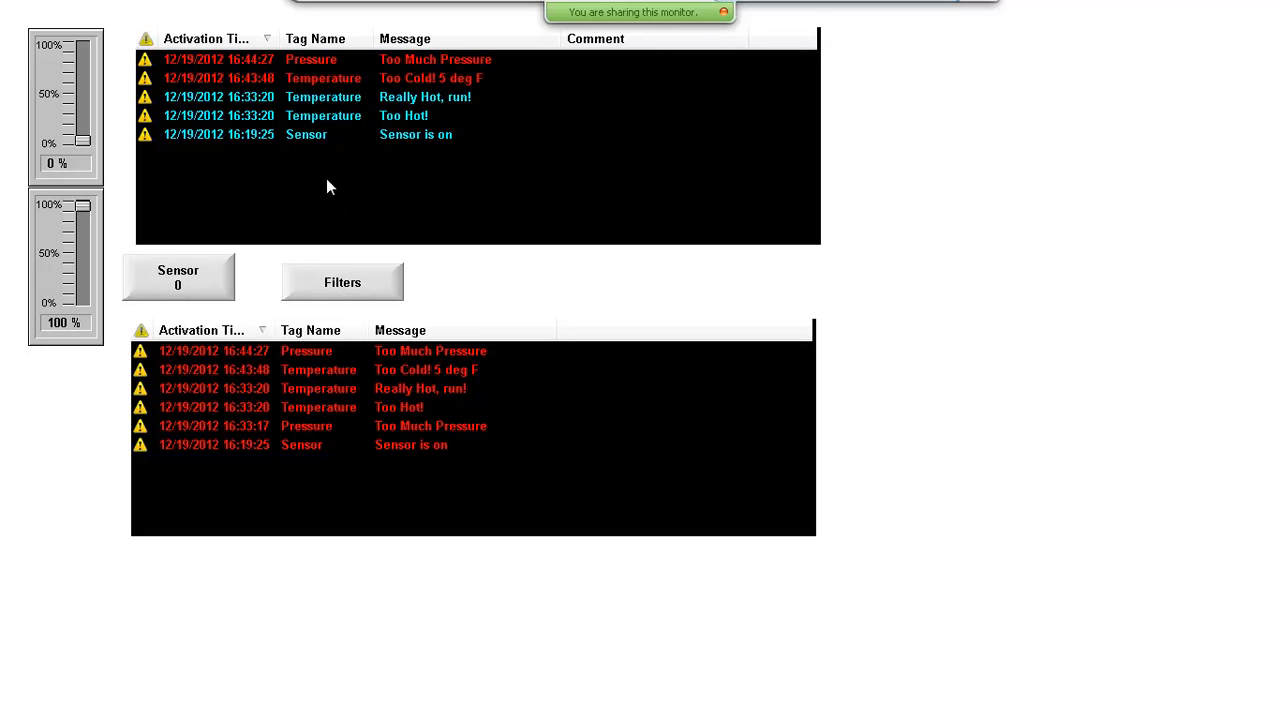
- Acknowledge the normalized "Too Hot!" Temperature alarm in the running application's online alarm list with the comment "Testing"
{"action": "double_click", "coordinate": [310, 118]}
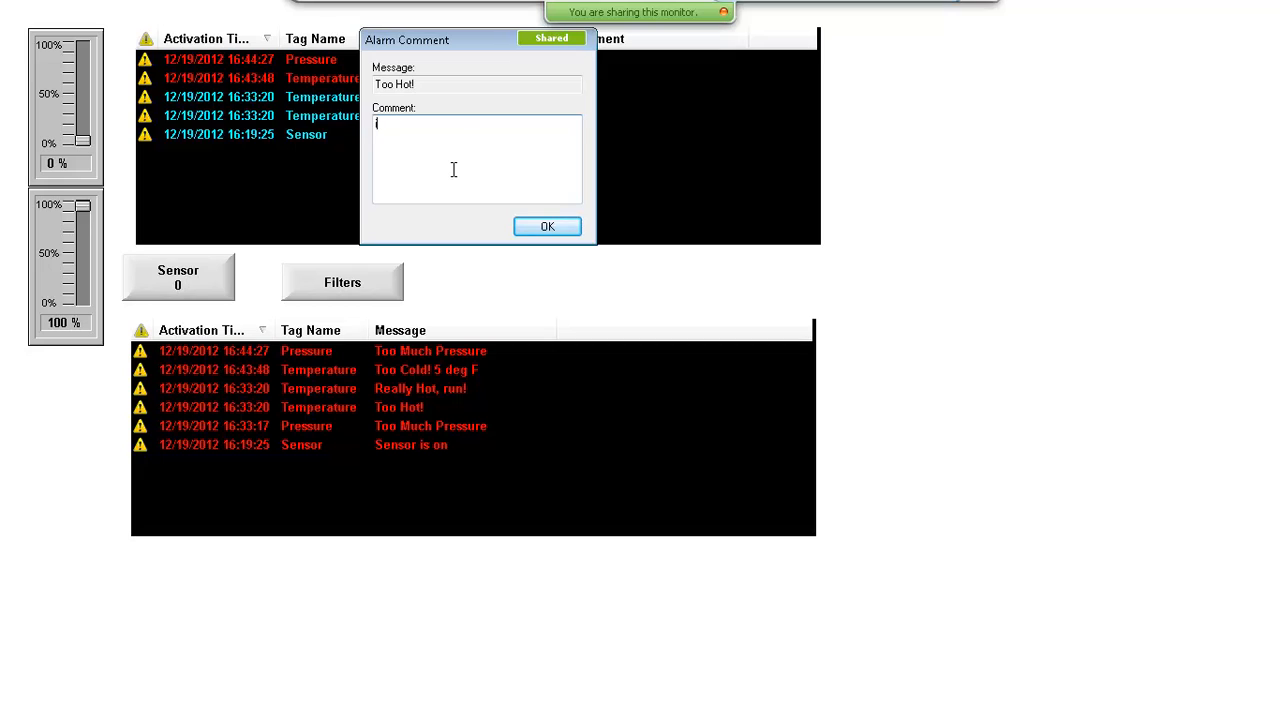
{"action": "type", "text": "Testing"}
{"action": "key", "text": "Return"}
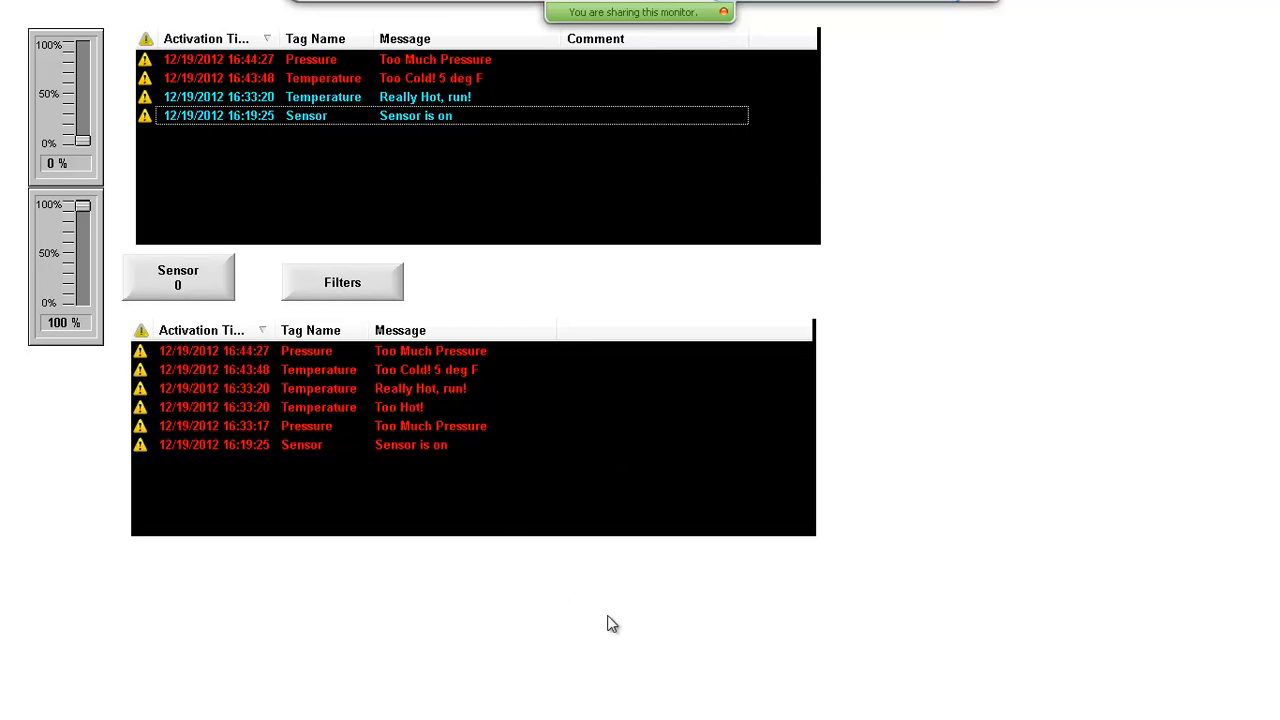
- Return to the Main screen's editor and add the Comment column to the visible columns of the Alarm History control
{"action": "key", "text": "alt+F4"}
{"action": "double_click", "coordinate": [205, 230]}
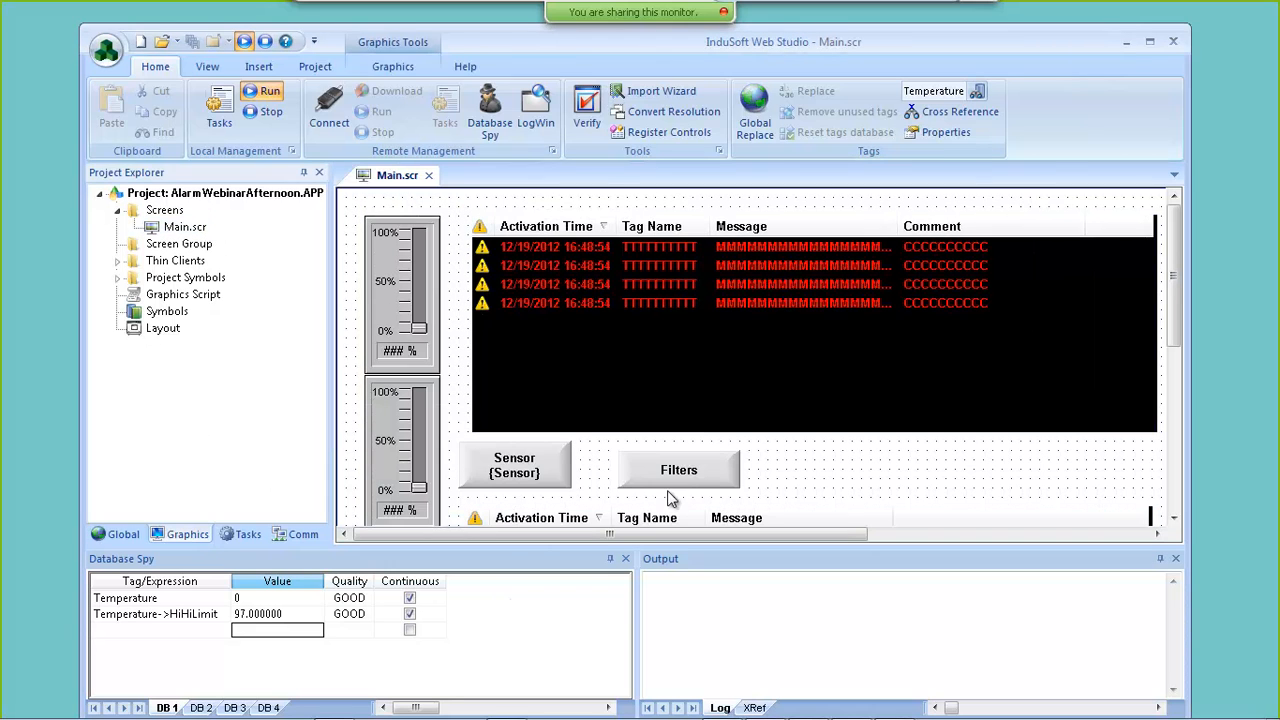
{"action": "scroll", "coordinate": [683, 466], "scroll_direction": "down", "scroll_amount": 3}
{"action": "double_click", "coordinate": [683, 466]}
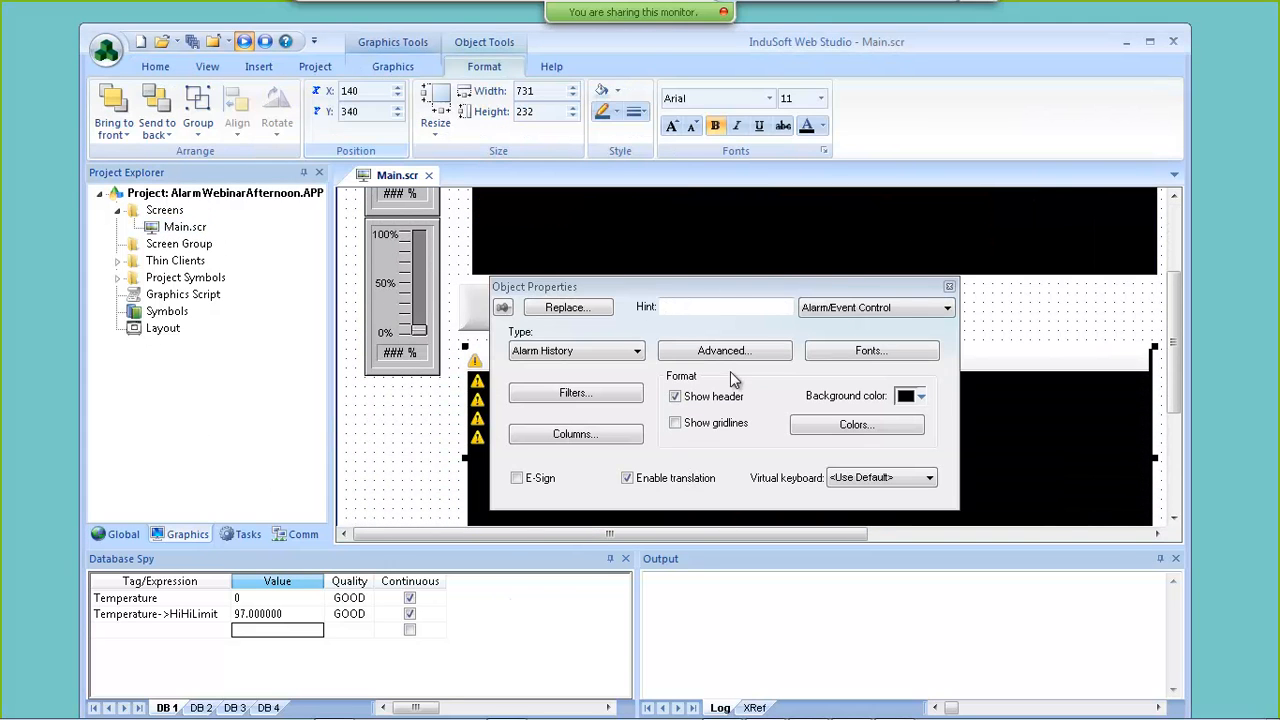
{"action": "left_click", "coordinate": [603, 436]}
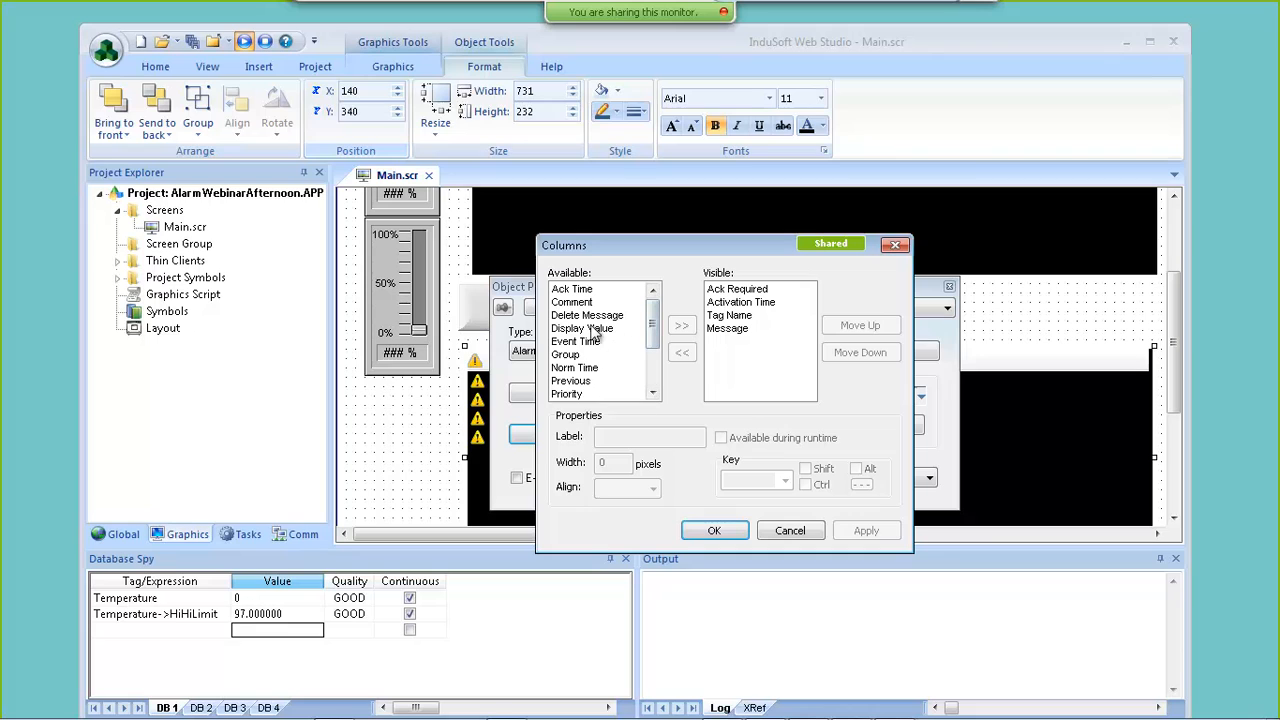
{"action": "left_click", "coordinate": [574, 302]}
{"action": "left_click", "coordinate": [681, 325]}
{"action": "left_click", "coordinate": [714, 530]}
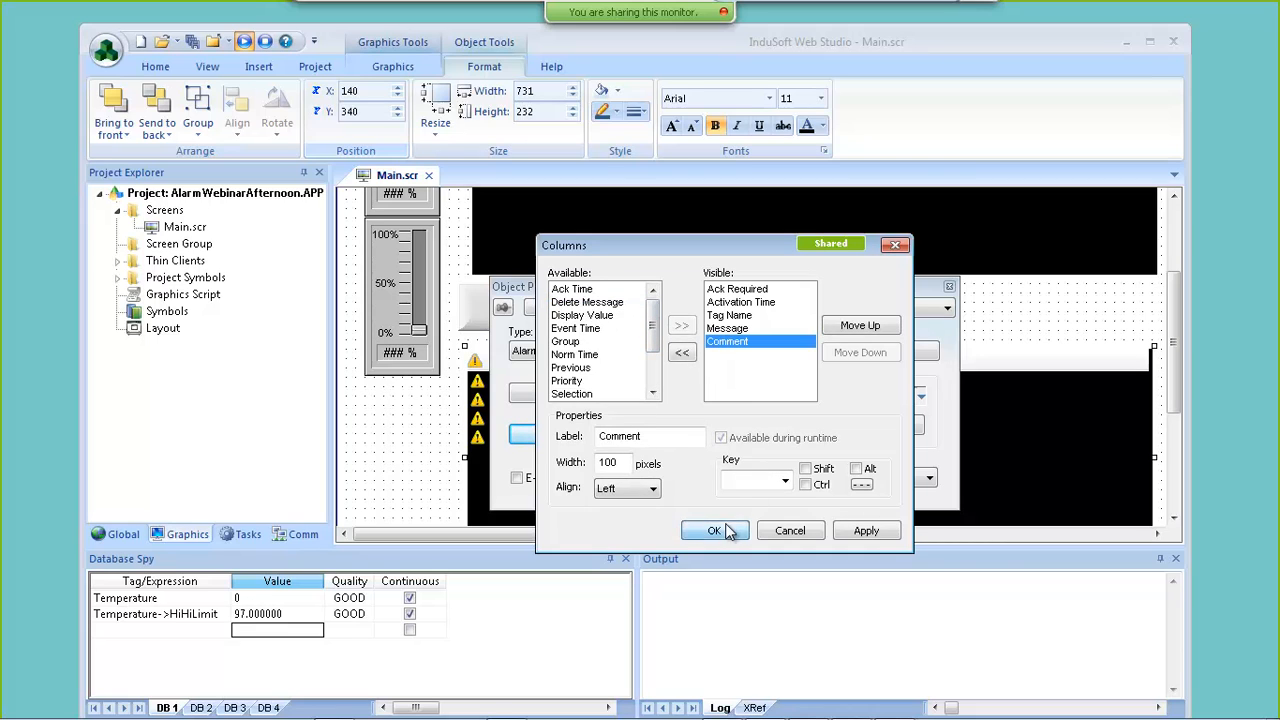
{"action": "left_click", "coordinate": [949, 287]}
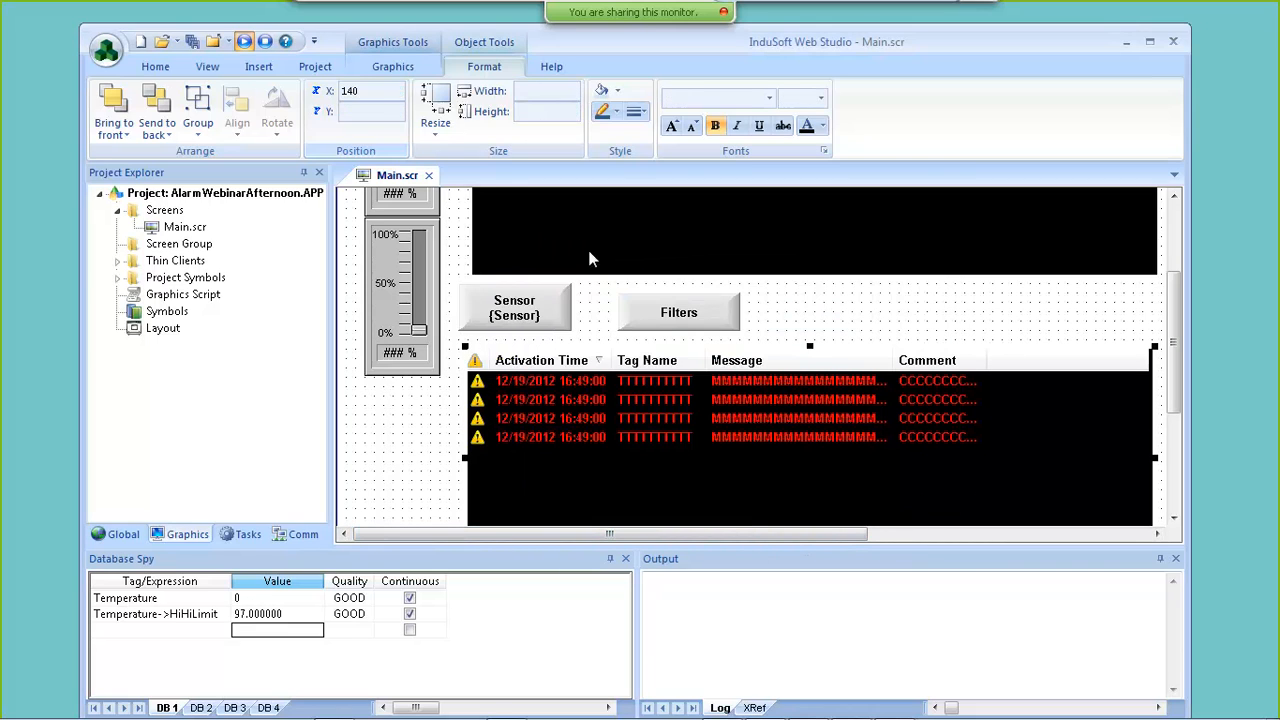
- Close the Main screen with its changes saved, and select the Sensor alarm in the running application's history list
{"action": "left_click", "coordinate": [428, 175]}
{"action": "left_click", "coordinate": [565, 433]}
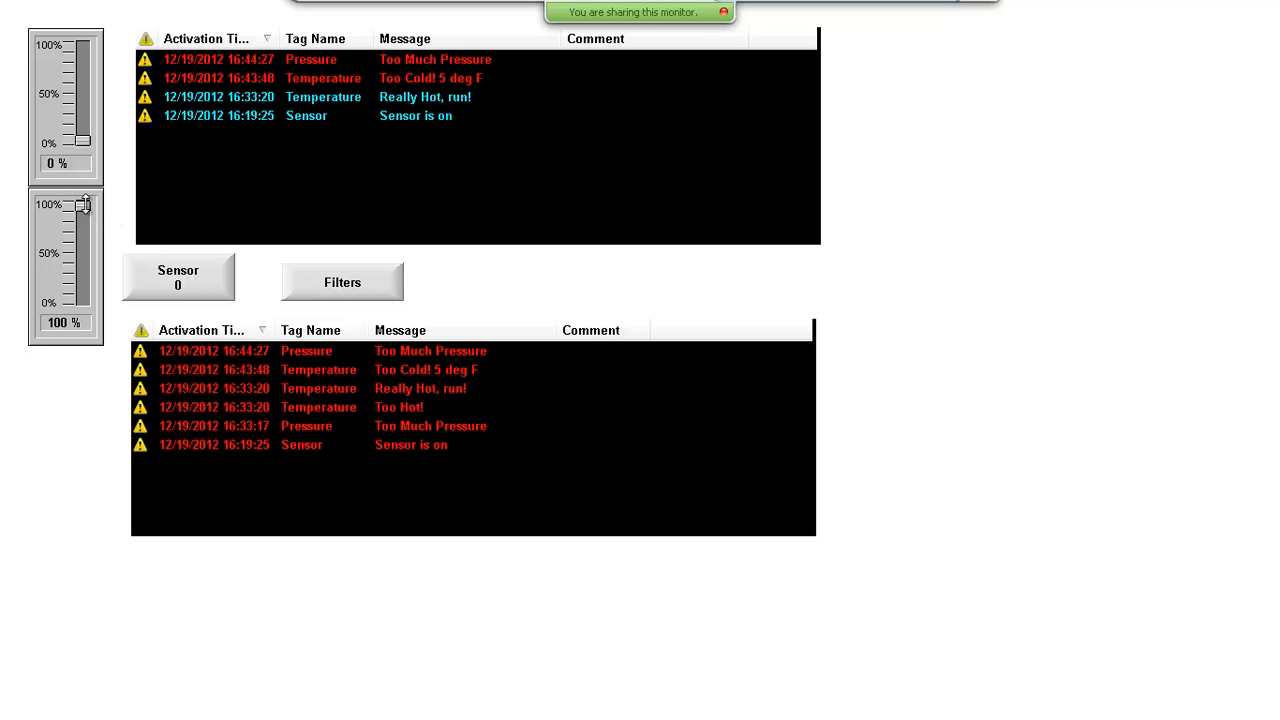
{"action": "left_click", "coordinate": [545, 445]}
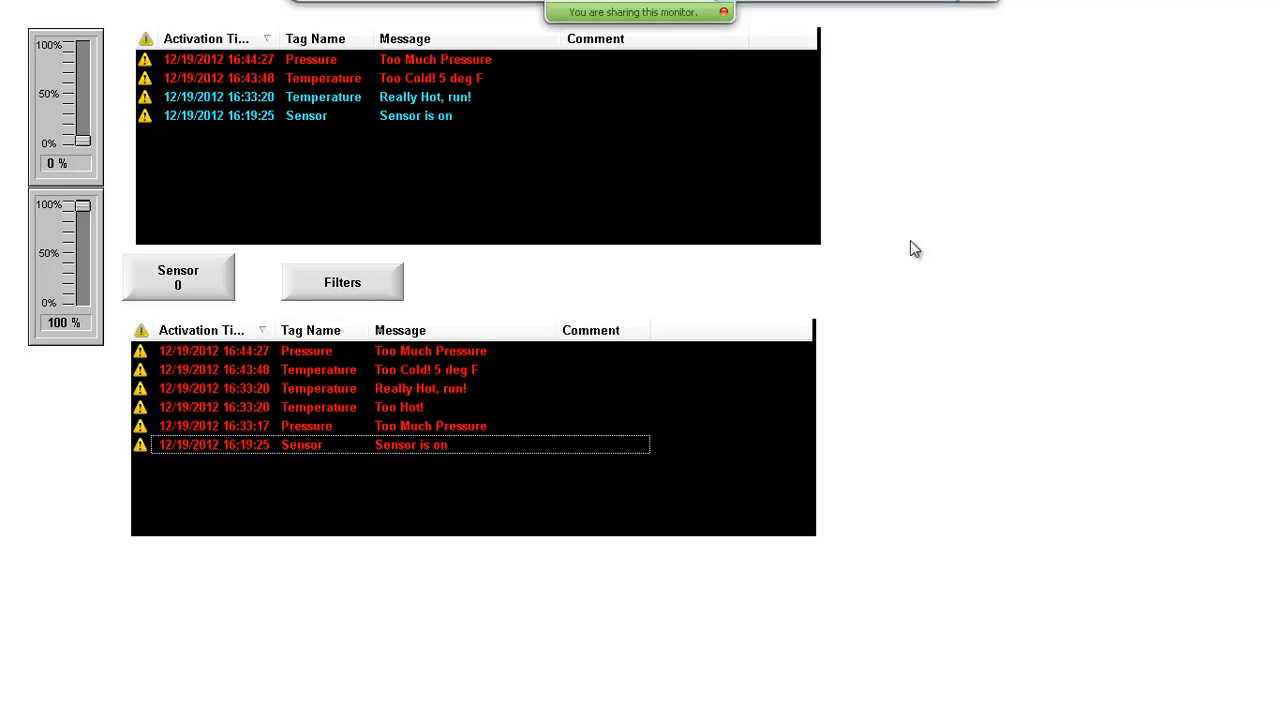
- Switch back to the InduSoft Web Studio development window and open the Alarms Afternoon Webinar alarm worksheet
{"action": "key", "text": "alt+Tab"}
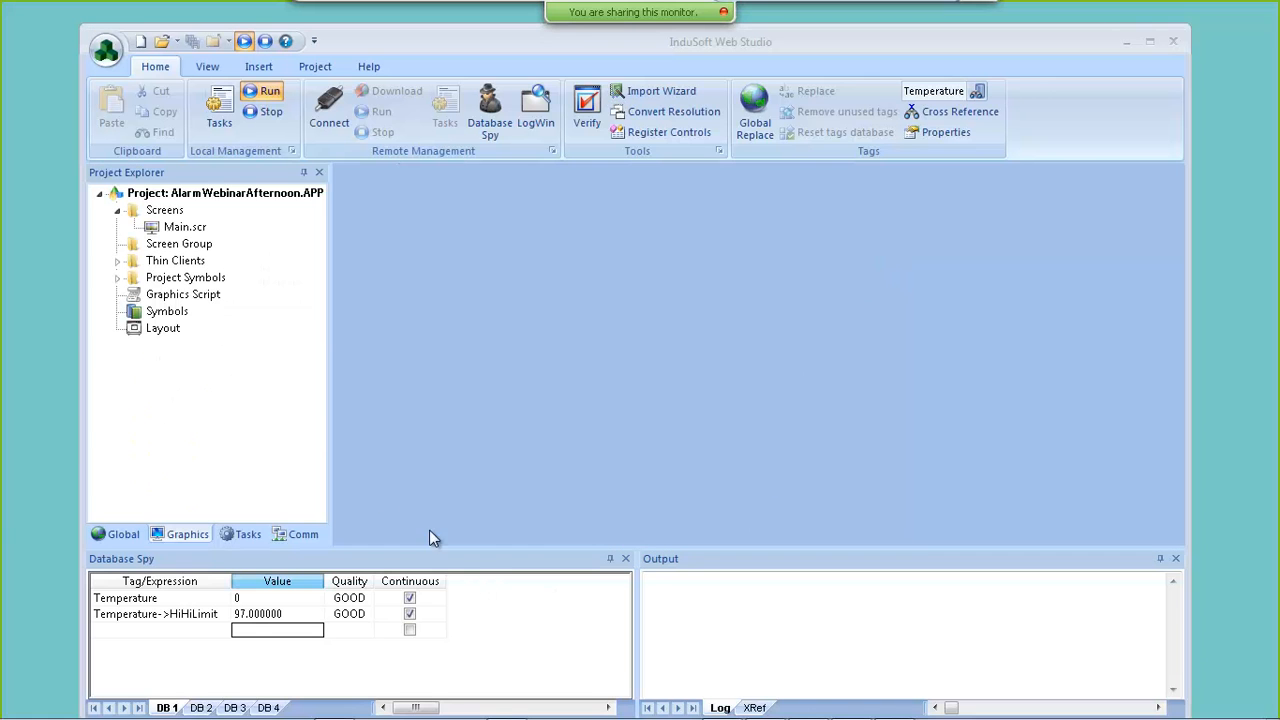
{"action": "left_click", "coordinate": [240, 534]}
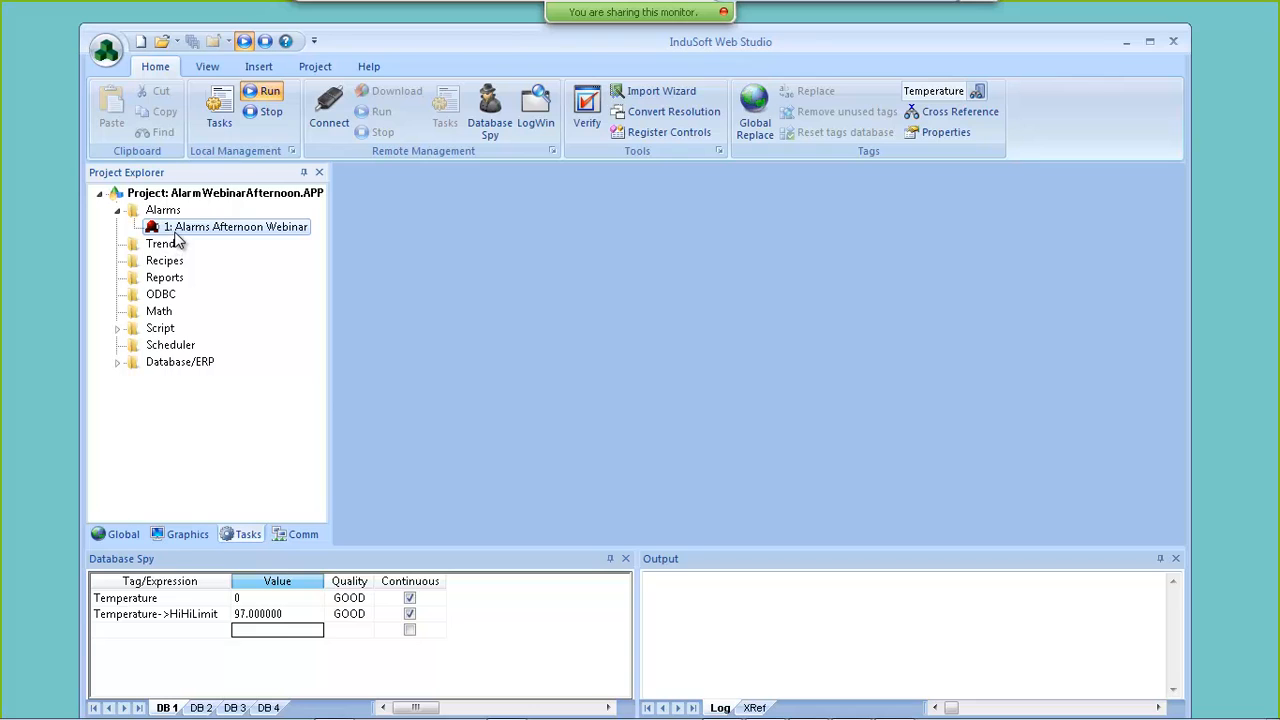
{"action": "double_click", "coordinate": [176, 226]}
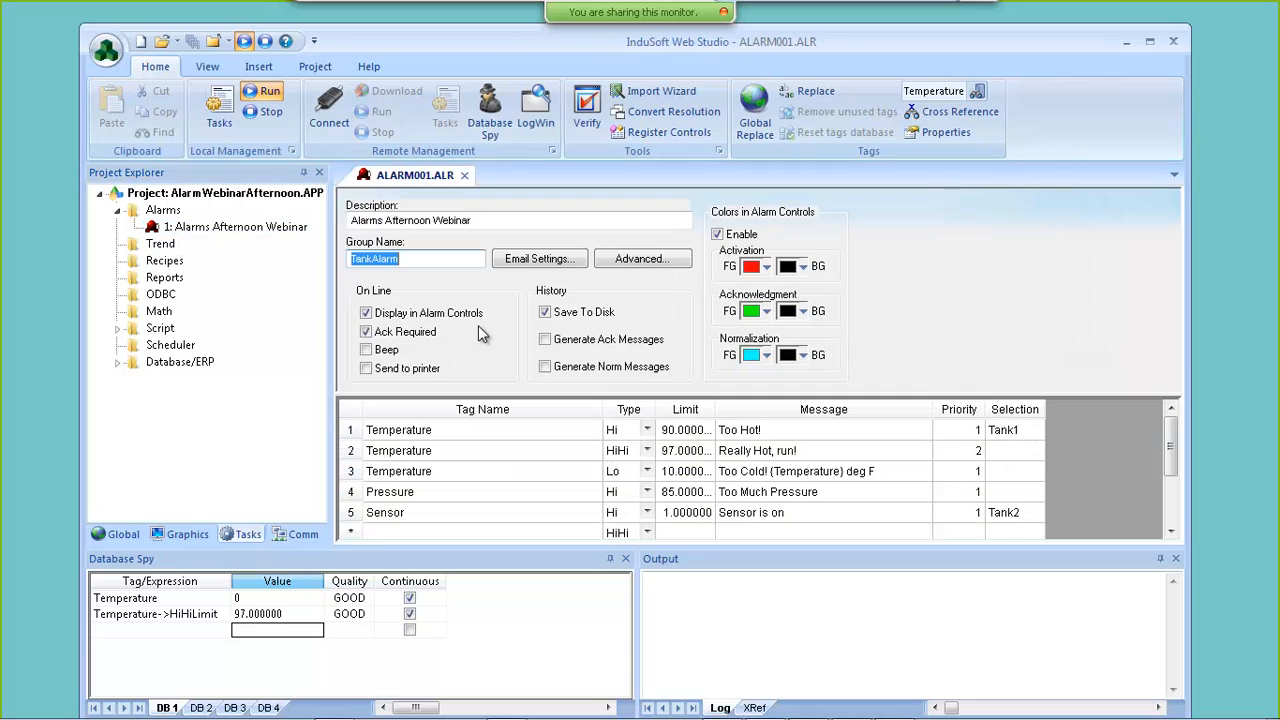
- Try enabling automatic email in the alarm group's email settings, look over the send trigger, and discard the change
{"action": "left_click", "coordinate": [531, 261]}
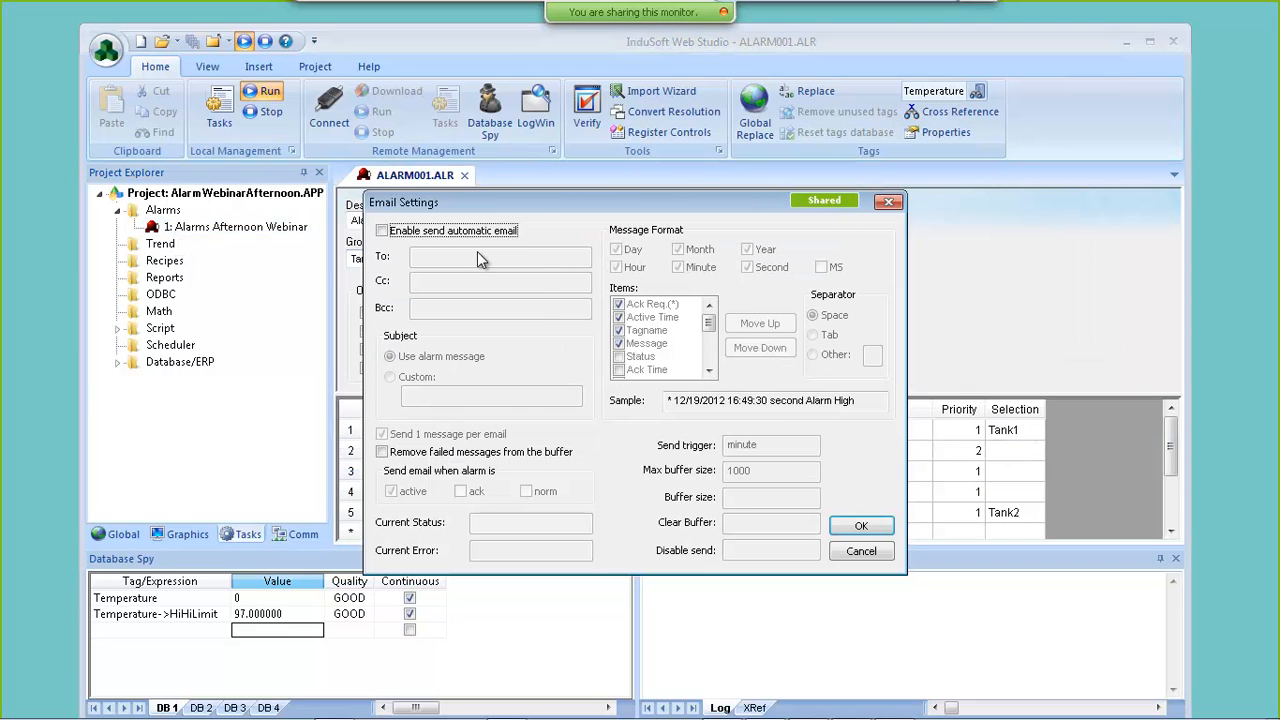
{"action": "key", "text": "space"}
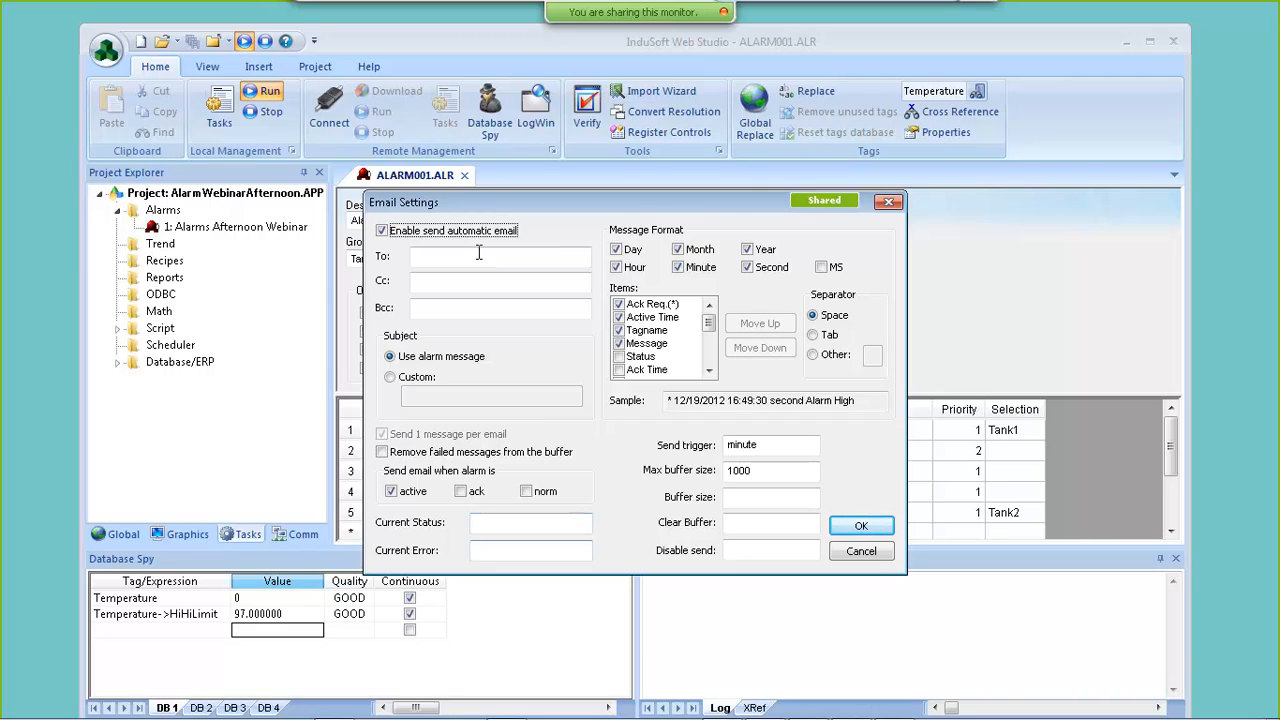
{"action": "key", "text": "Tab"}
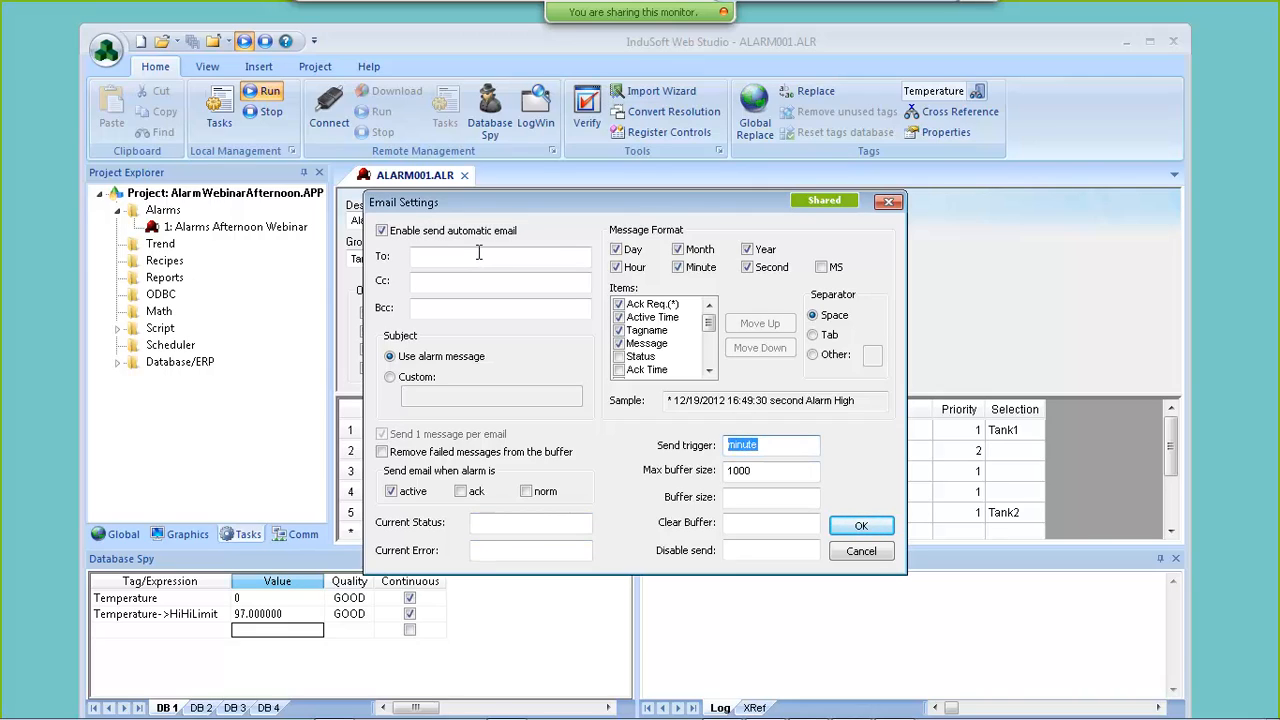
{"action": "key", "text": "End"}
{"action": "key", "text": "shift+Left"}
{"action": "key", "text": "shift+Left"}
{"action": "key", "text": "shift+Left"}
{"action": "key", "text": "shift+Left"}
{"action": "key", "text": "Escape"}
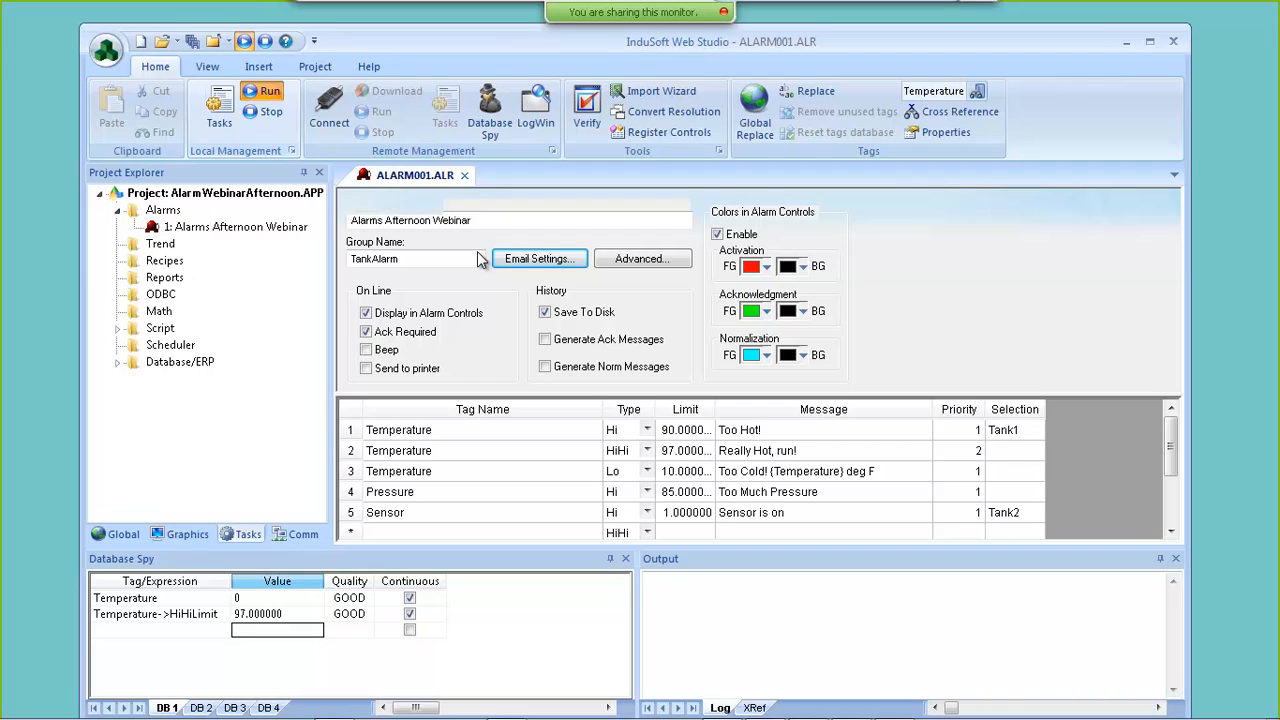
- Review the outgoing mail server options in the project's E-Mail and FTP configuration, and leave them without saving
{"action": "left_click", "coordinate": [315, 66]}
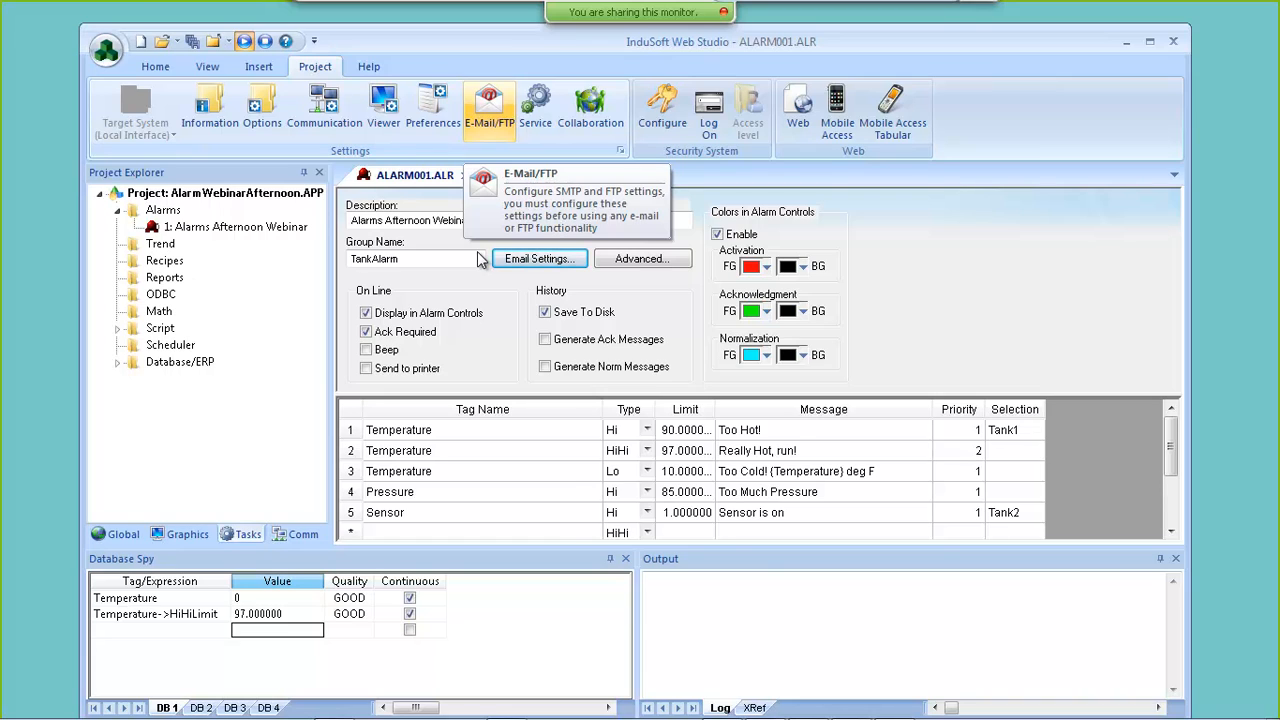
{"action": "left_click", "coordinate": [478, 260]}
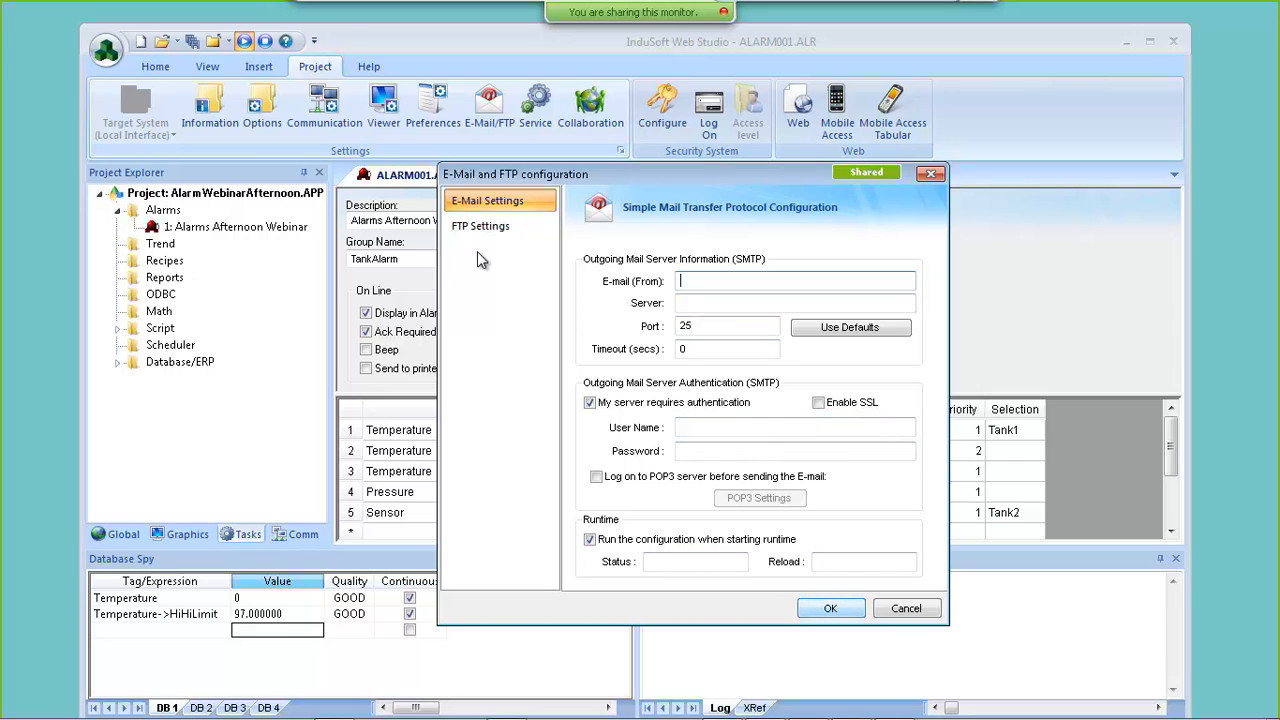
{"action": "key", "text": "Escape"}
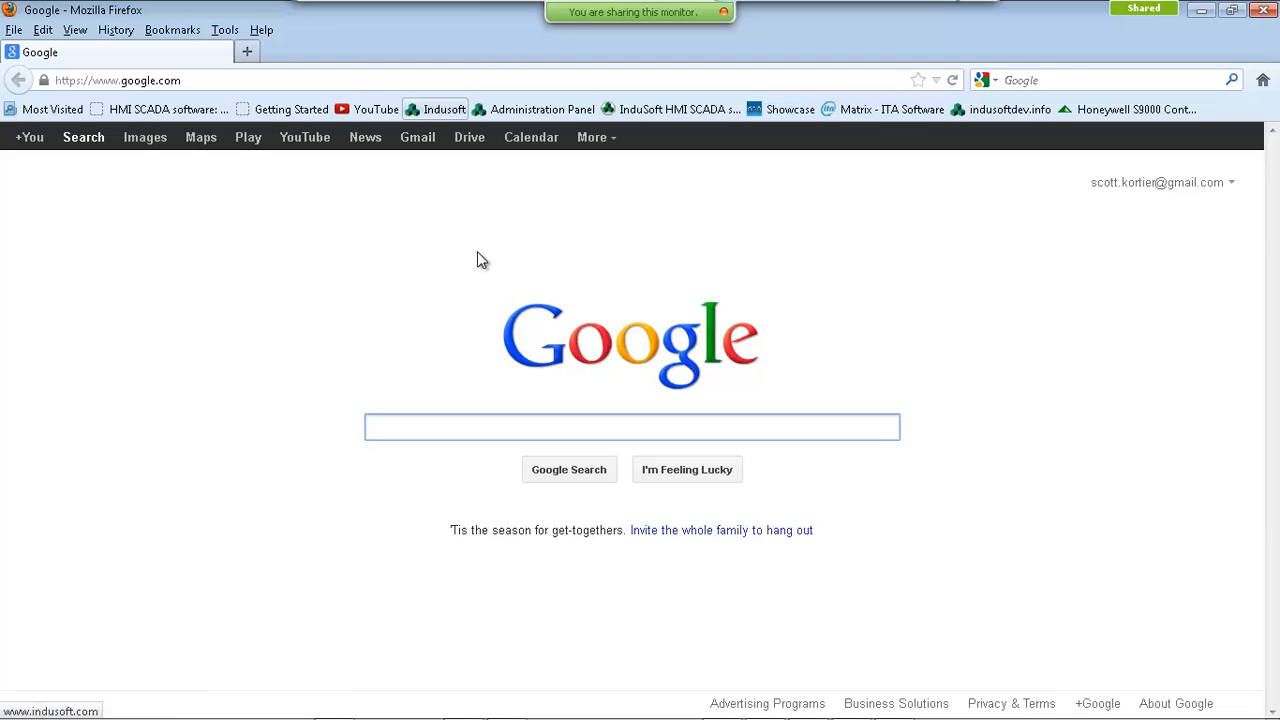
- In Firefox, open the blog on the InduSoft website and search it for "sms"
{"action": "left_click", "coordinate": [444, 109]}
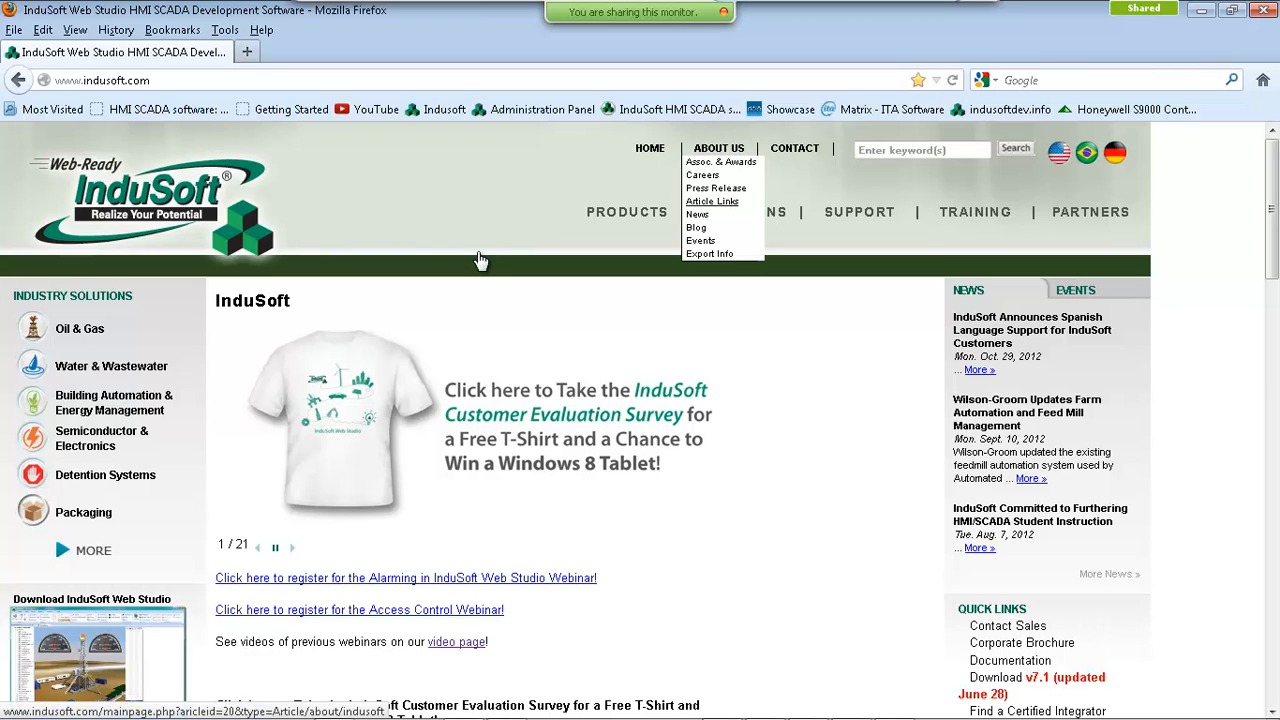
{"action": "scroll", "coordinate": [478, 260], "scroll_direction": "down", "scroll_amount": 3}
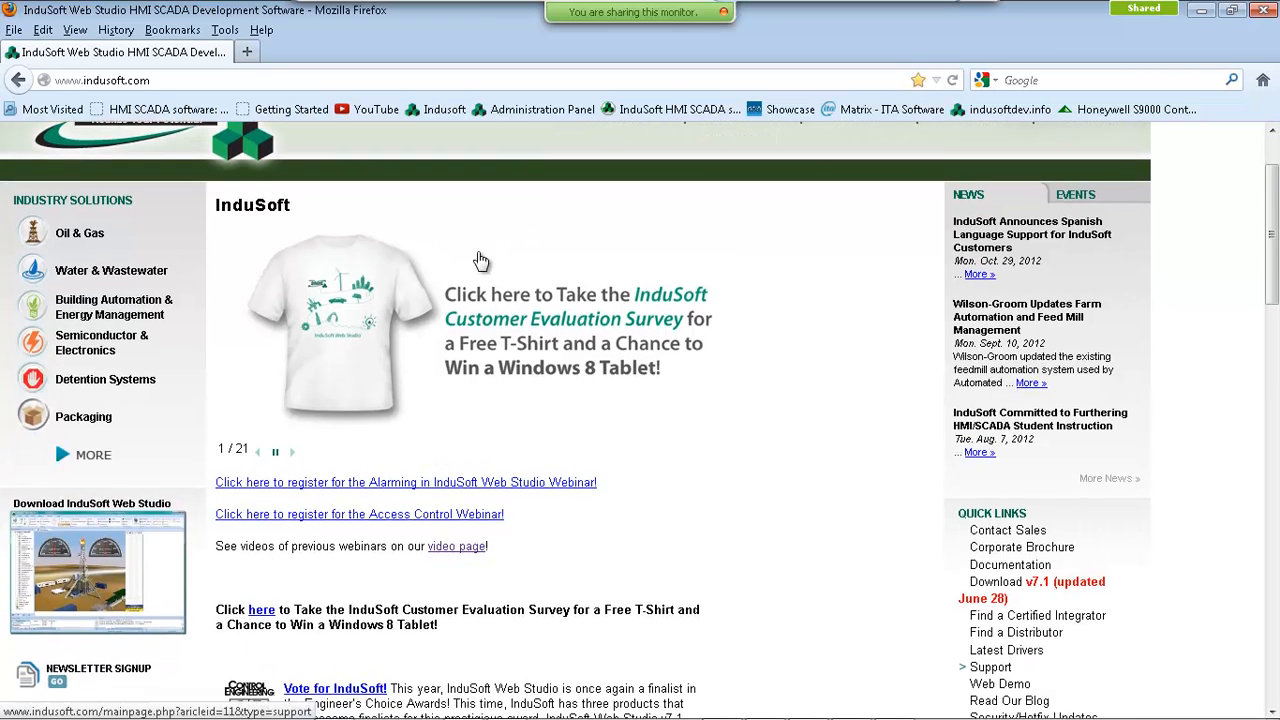
{"action": "left_click", "coordinate": [478, 260]}
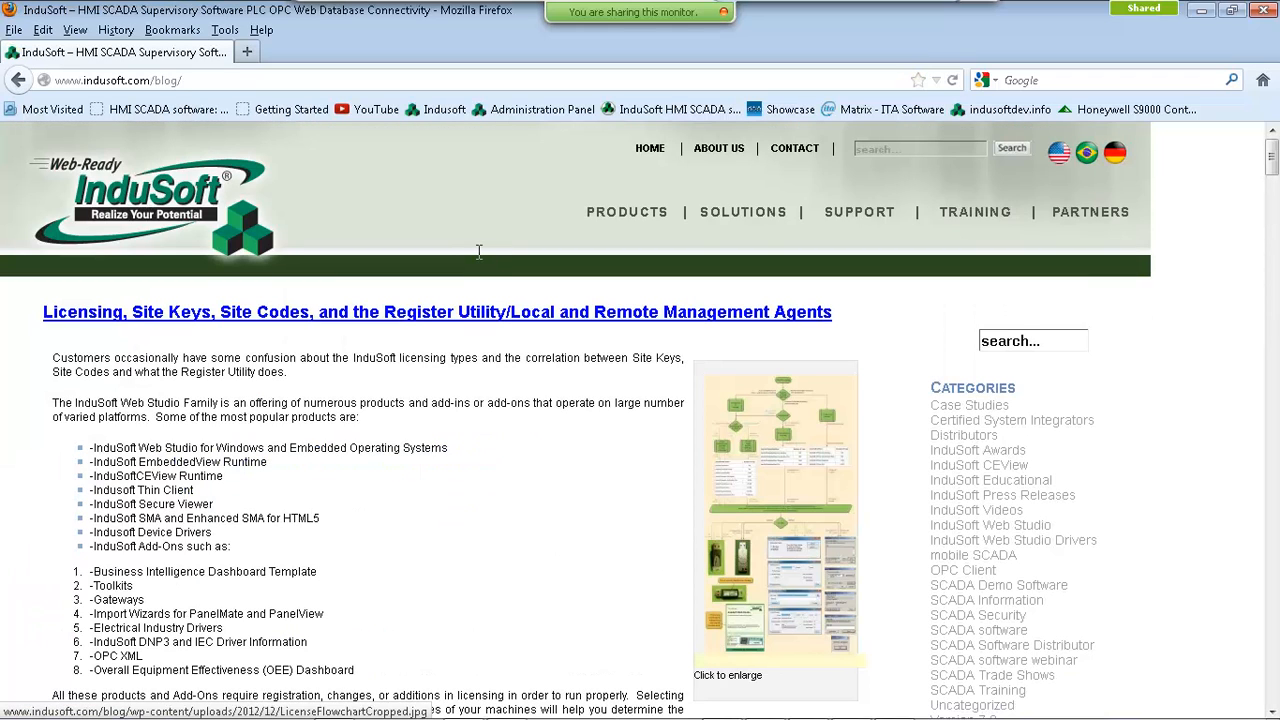
{"action": "type", "text": "s"}
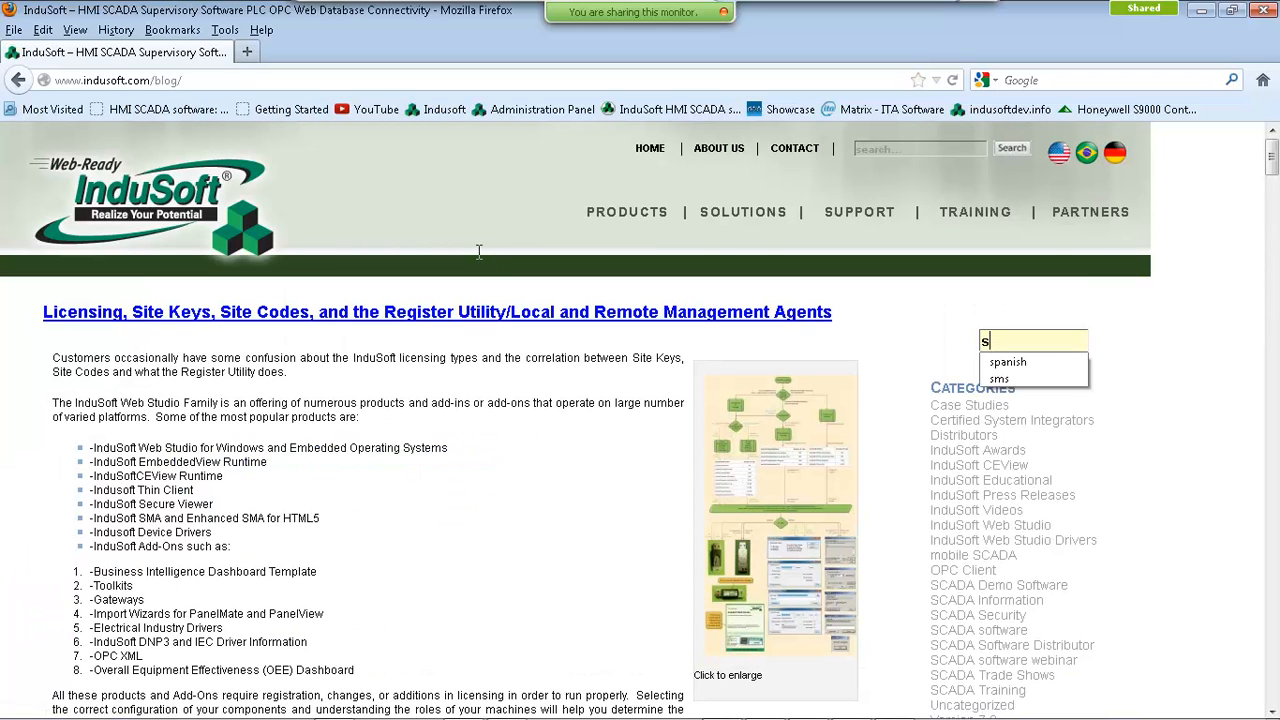
{"action": "type", "text": "ms"}
{"action": "key", "text": "Return"}
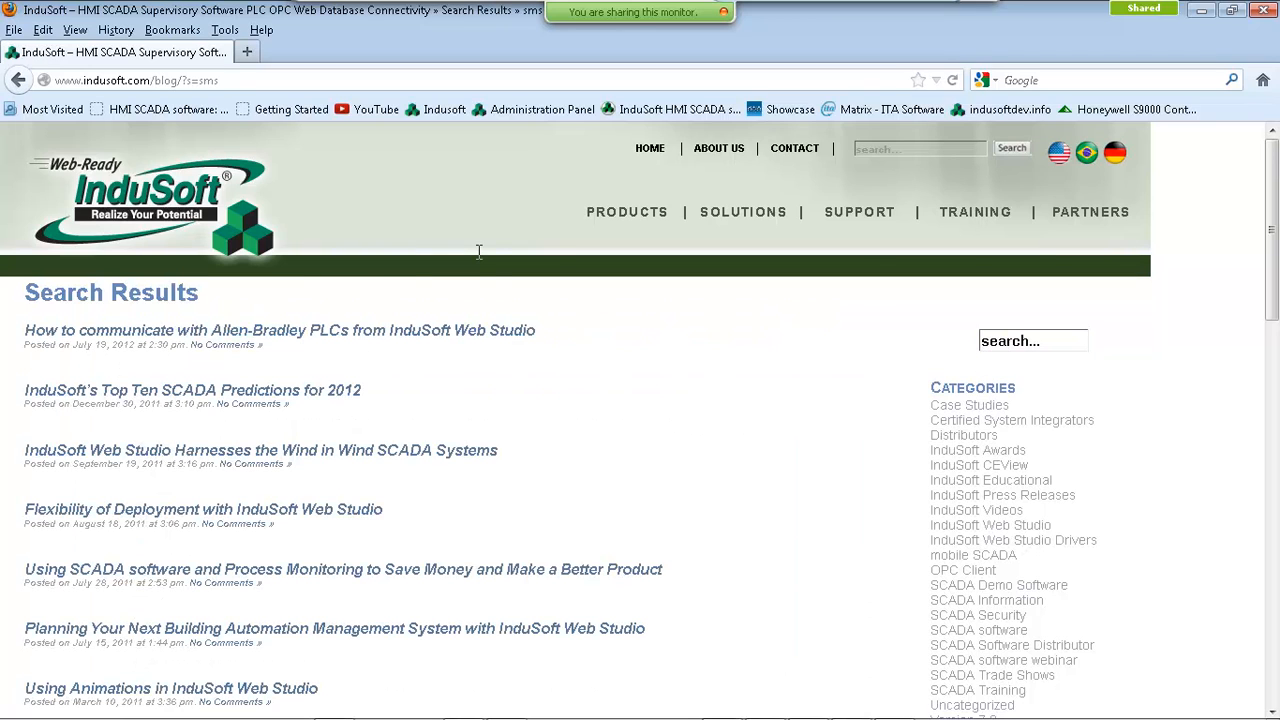
- Open the Advanced User Tip on sending SMS alarm messages via SMTP Email and read its setup steps and cell provider address formats
{"action": "scroll", "coordinate": [478, 260], "scroll_direction": "down", "scroll_amount": 4}
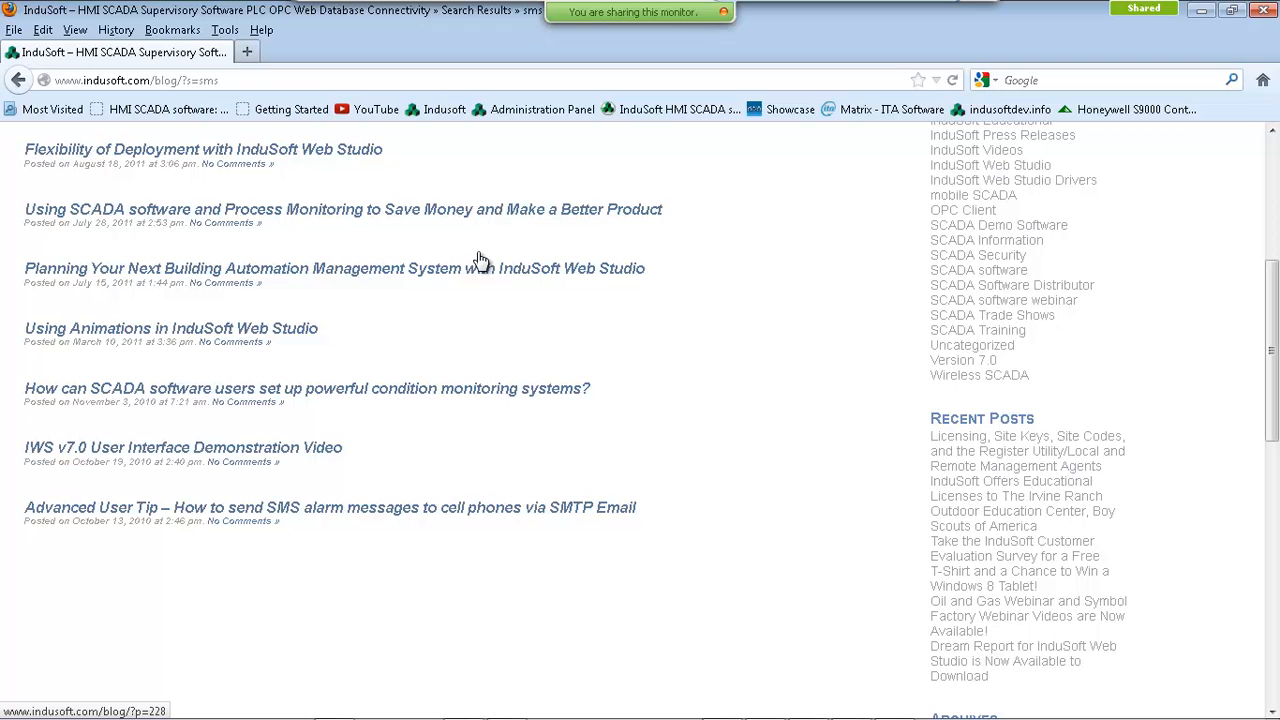
{"action": "left_click", "coordinate": [478, 260]}
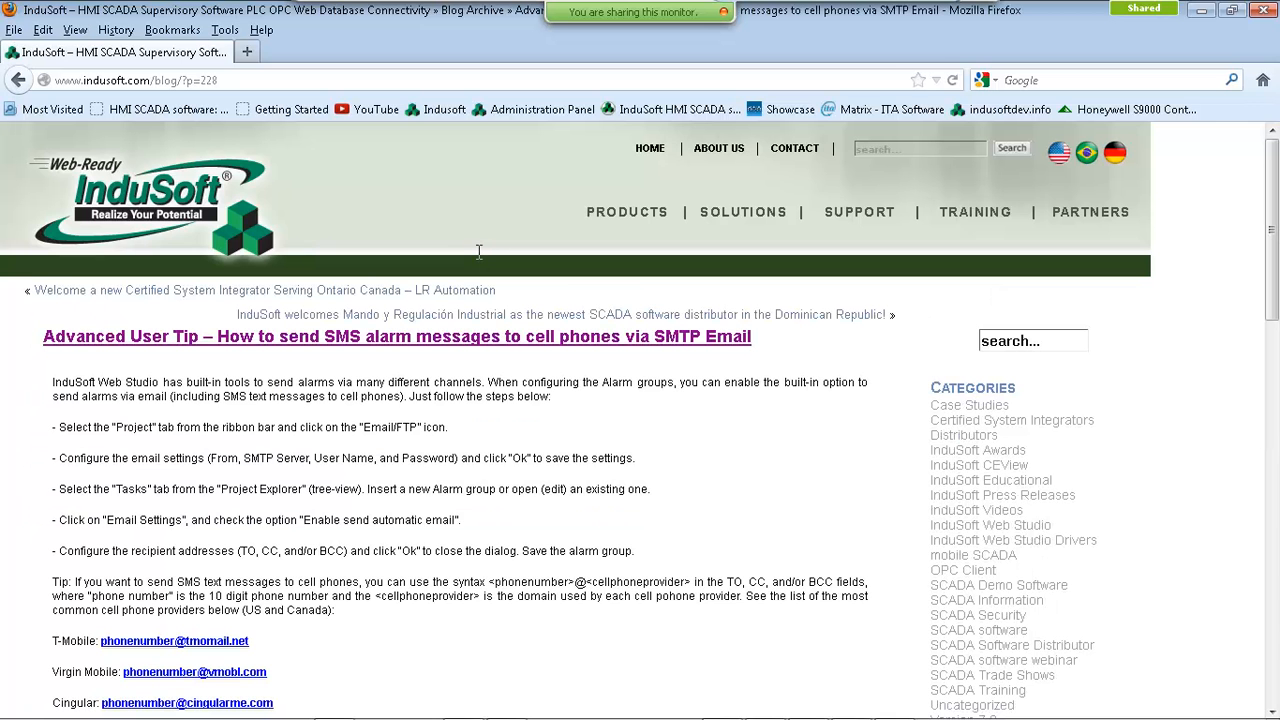
{"action": "scroll", "coordinate": [478, 260], "scroll_direction": "down", "scroll_amount": 3}
{"action": "scroll", "coordinate": [478, 260], "scroll_direction": "down", "scroll_amount": 6}
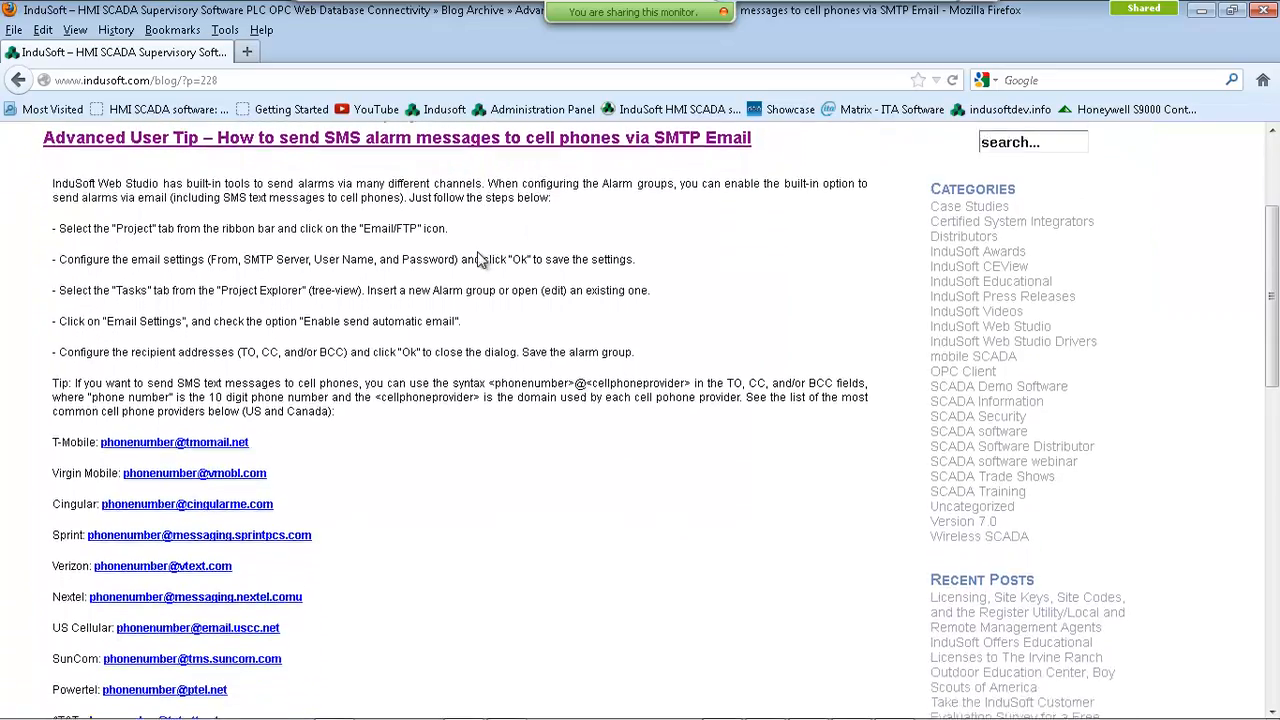
{"action": "scroll", "coordinate": [478, 260], "scroll_direction": "up", "scroll_amount": 3}
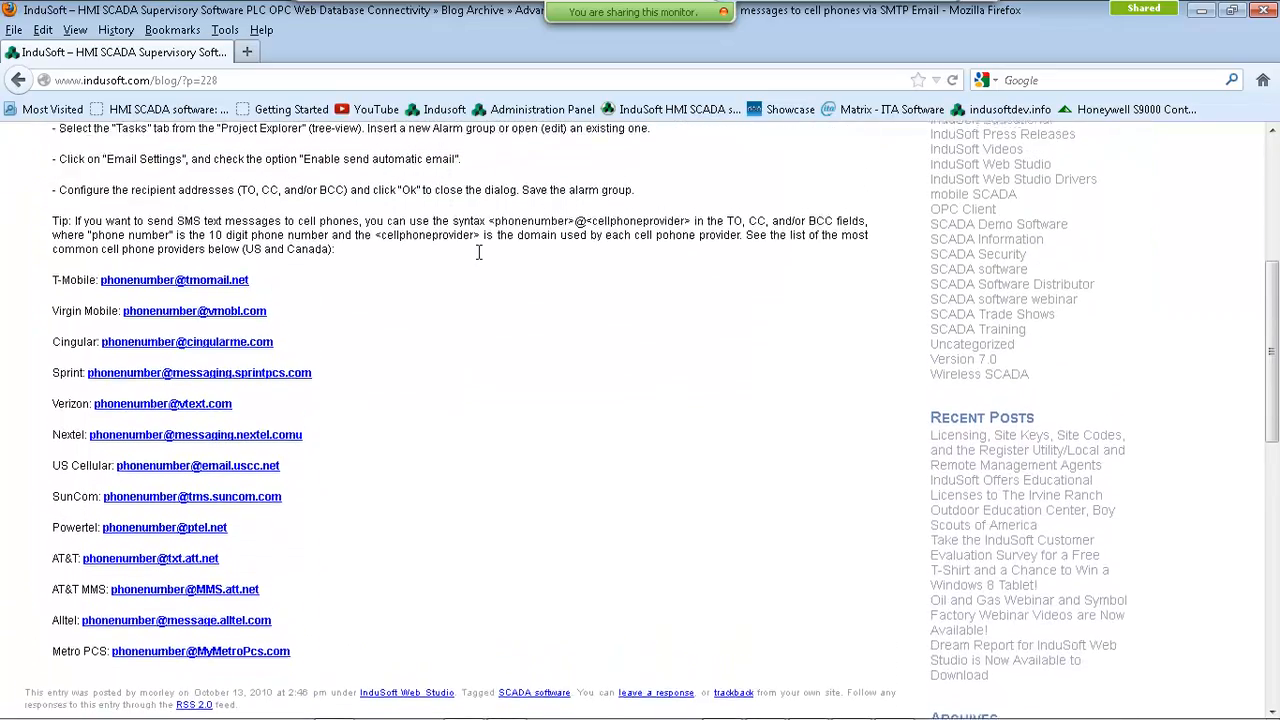
{"action": "scroll", "coordinate": [478, 255], "scroll_direction": "up", "scroll_amount": 1}
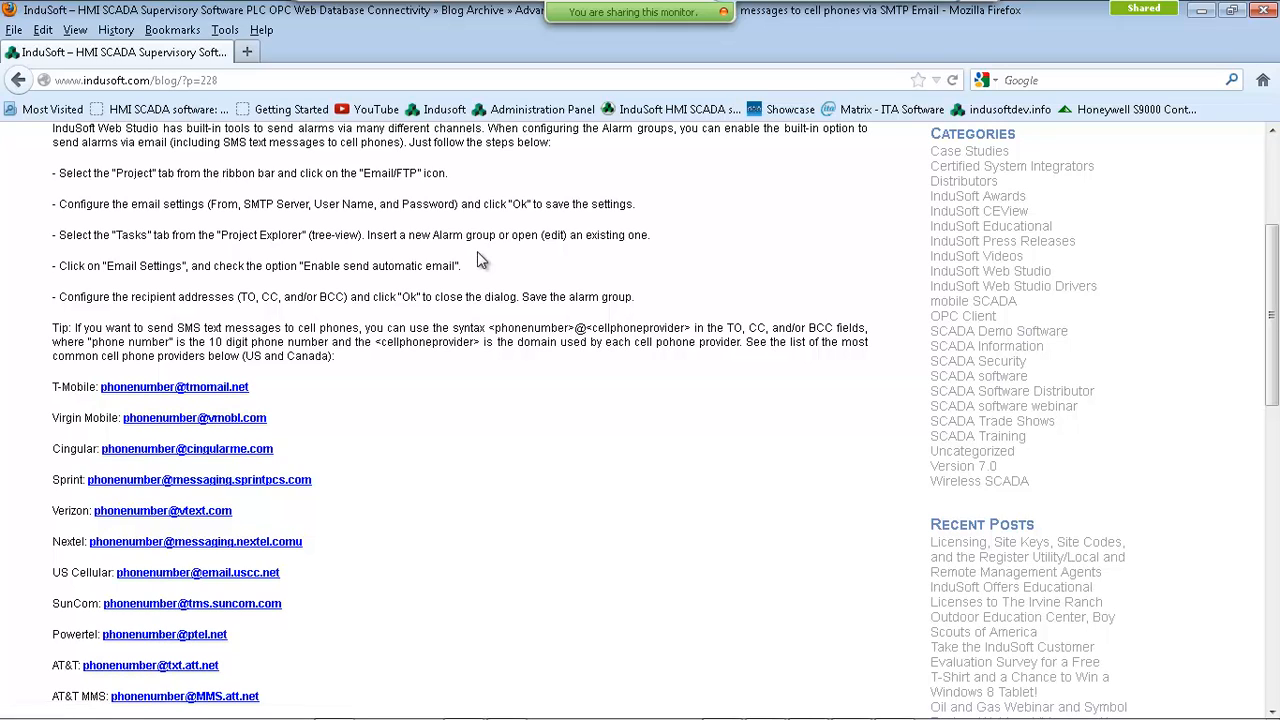
{"action": "scroll", "coordinate": [478, 260], "scroll_direction": "up", "scroll_amount": 1}
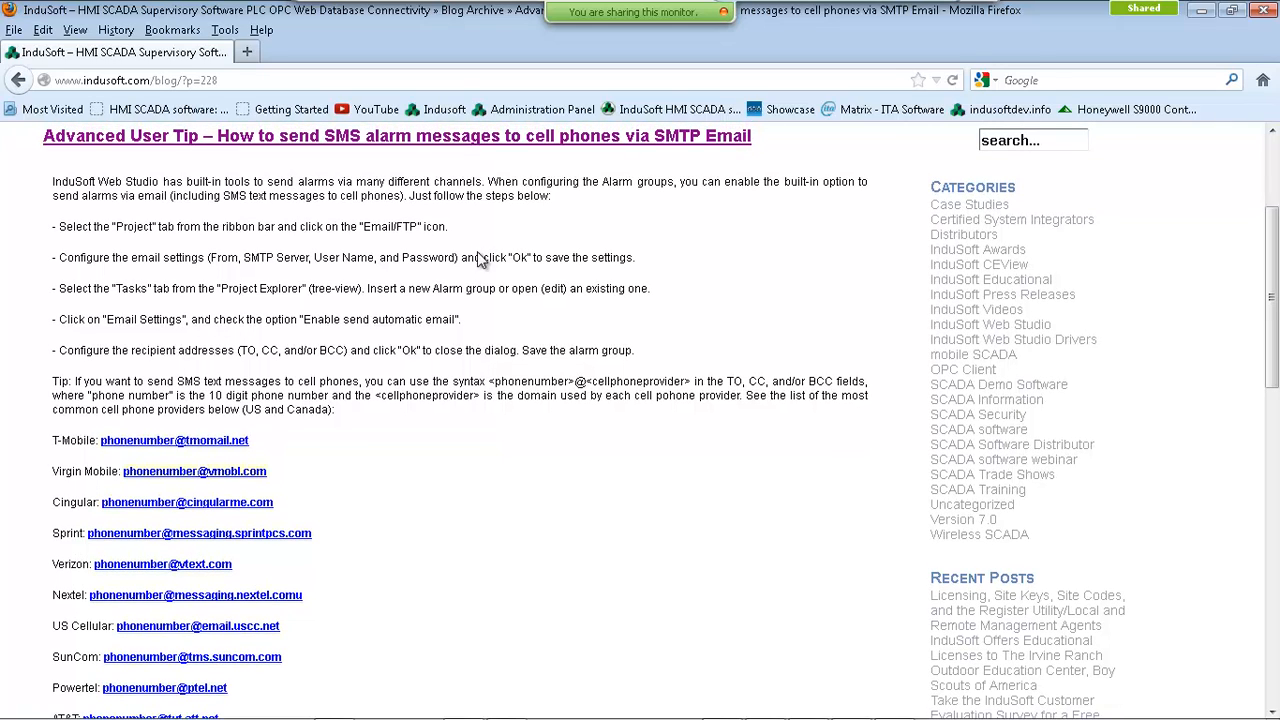
{"action": "scroll", "coordinate": [478, 255], "scroll_direction": "down", "scroll_amount": 1}
{"action": "scroll", "coordinate": [478, 259], "scroll_direction": "up", "scroll_amount": 5}
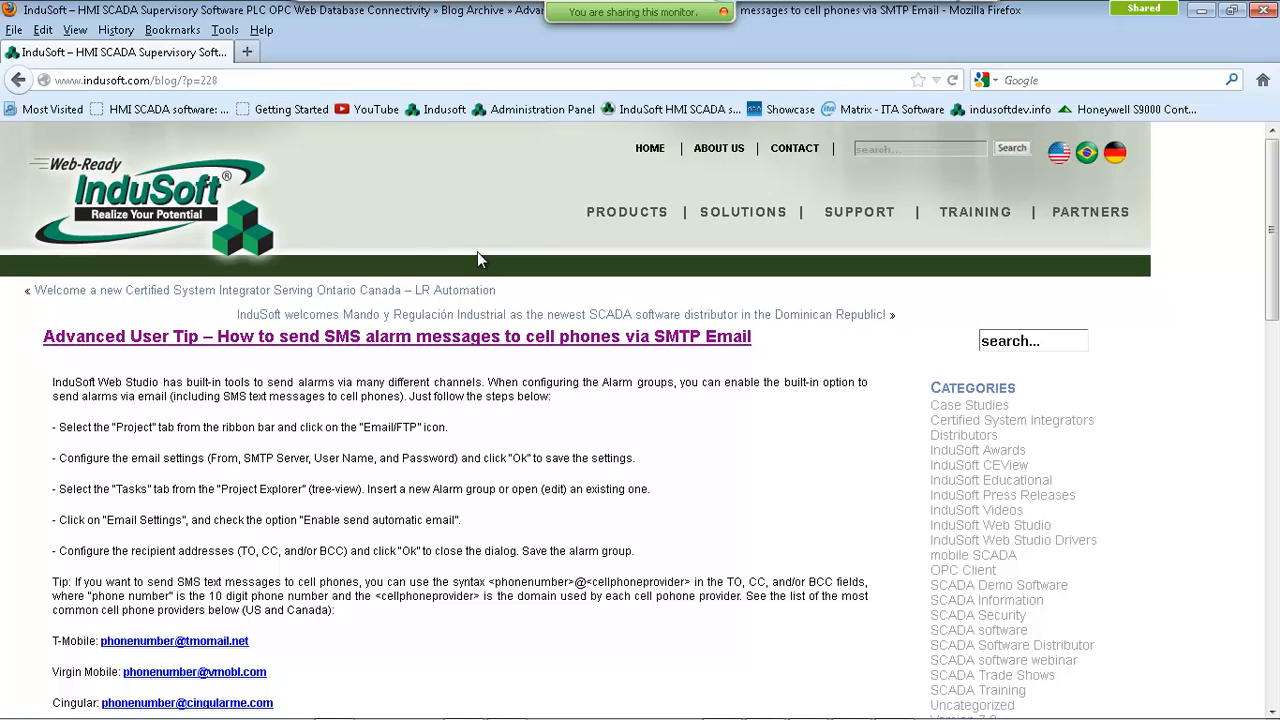
- Switch back to InduSoft Web Studio, look over the alarm group's advanced settings, and leave them unchanged
{"action": "key", "text": "alt+Tab"}
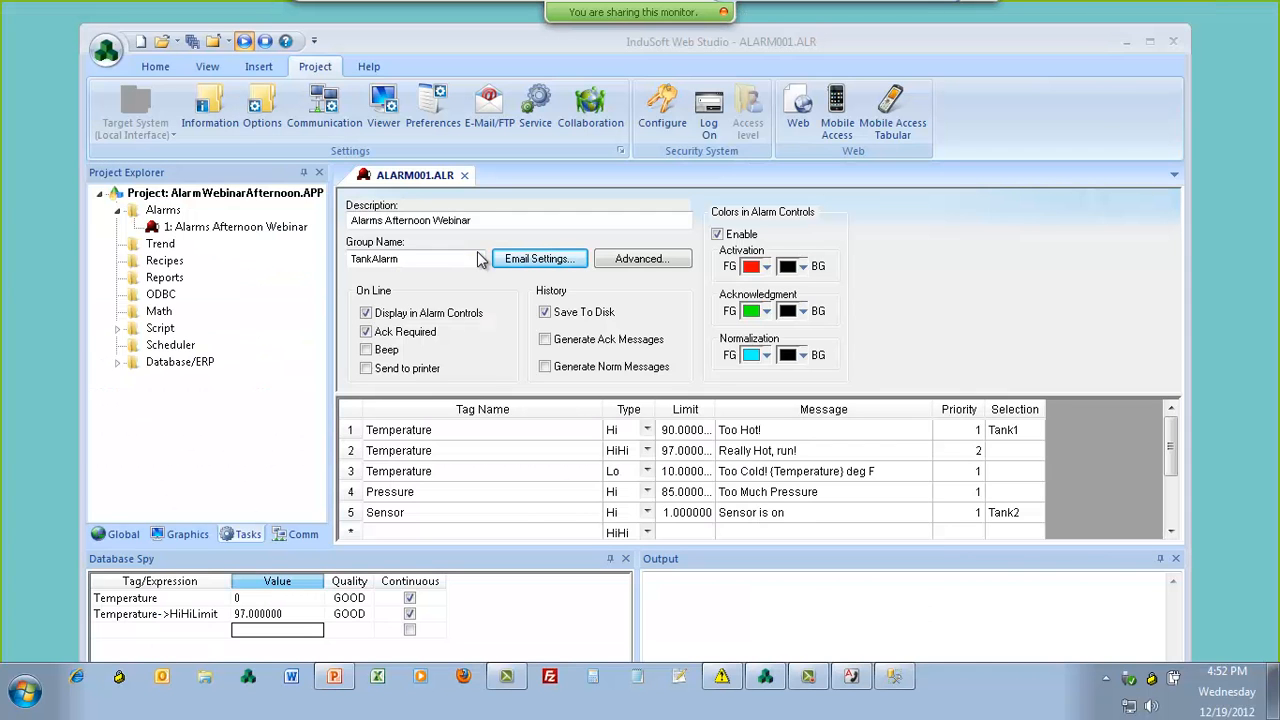
{"action": "key", "text": "alt+a"}
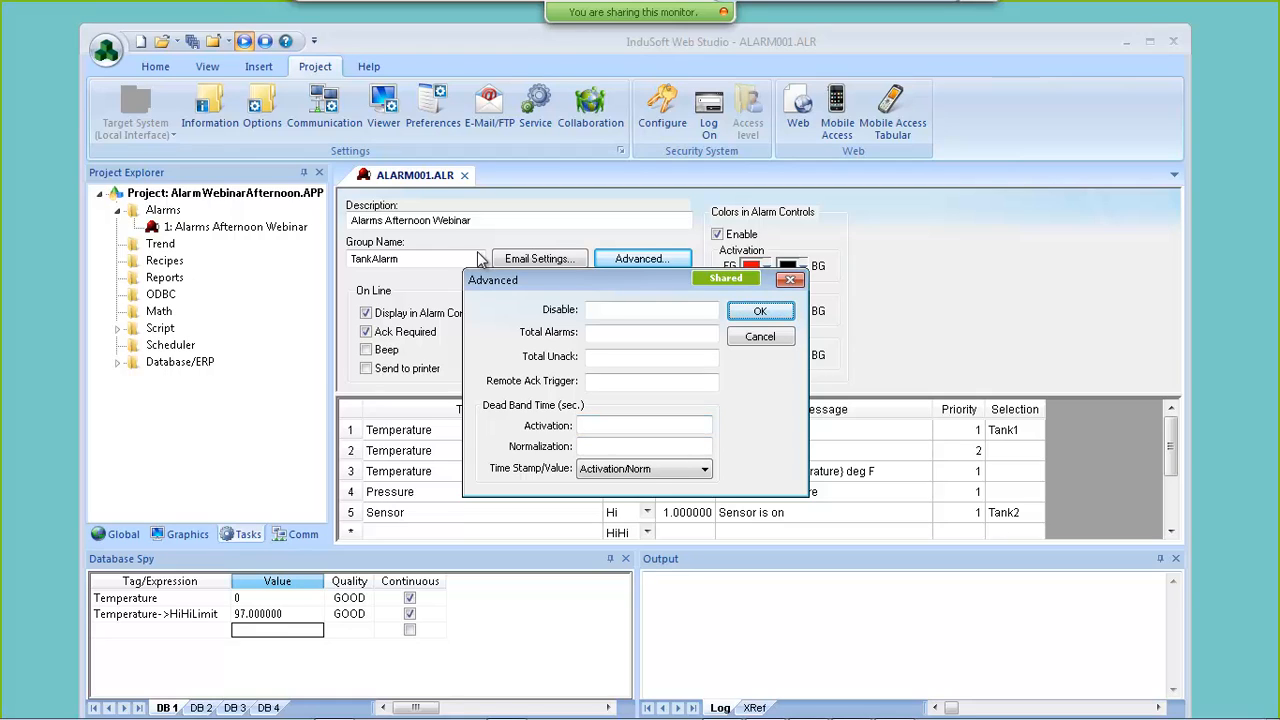
{"action": "key", "text": "Escape"}
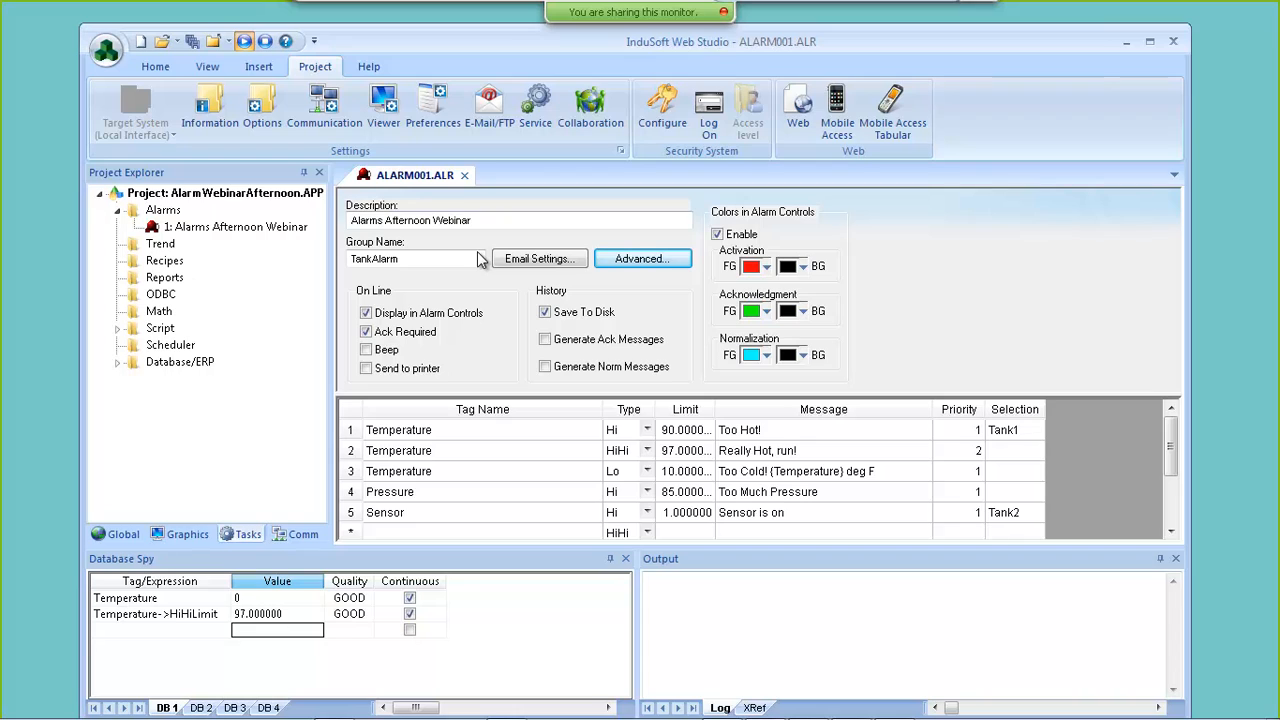
- Examine the Mobile Access Tabular and Mobile Access entries among the project's thin clients
{"action": "left_click", "coordinate": [181, 534]}
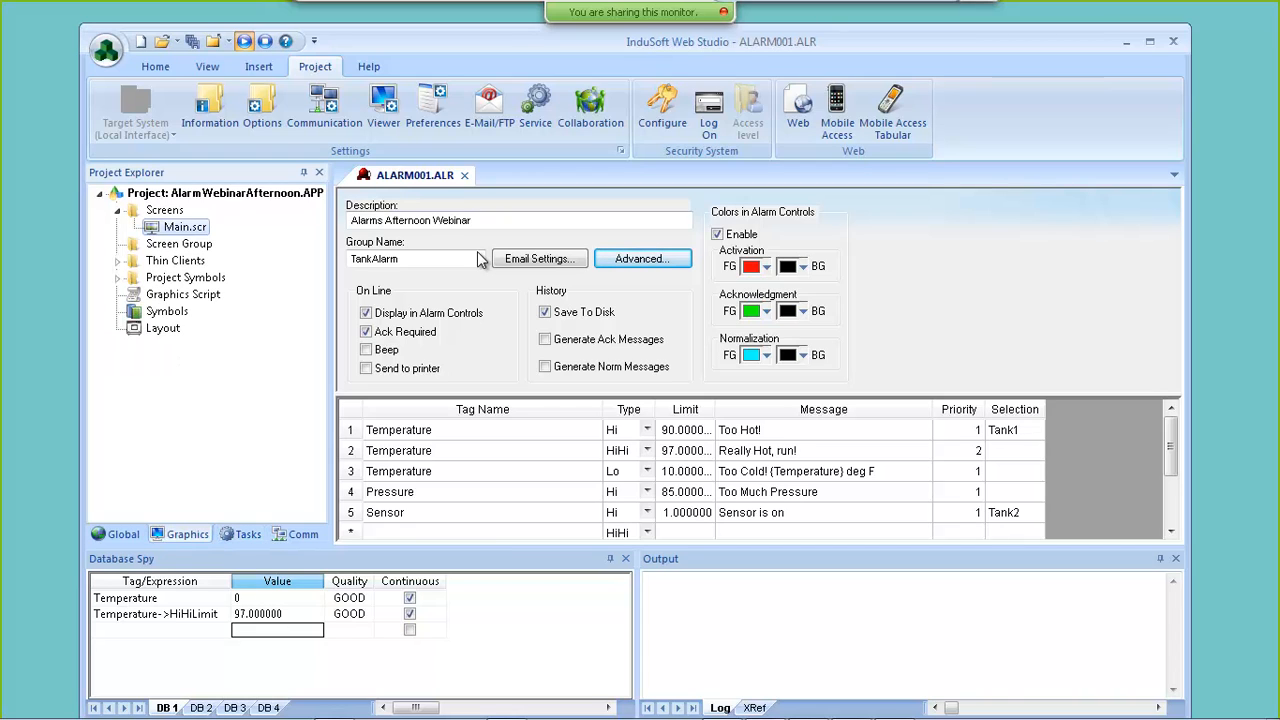
{"action": "left_click", "coordinate": [117, 260]}
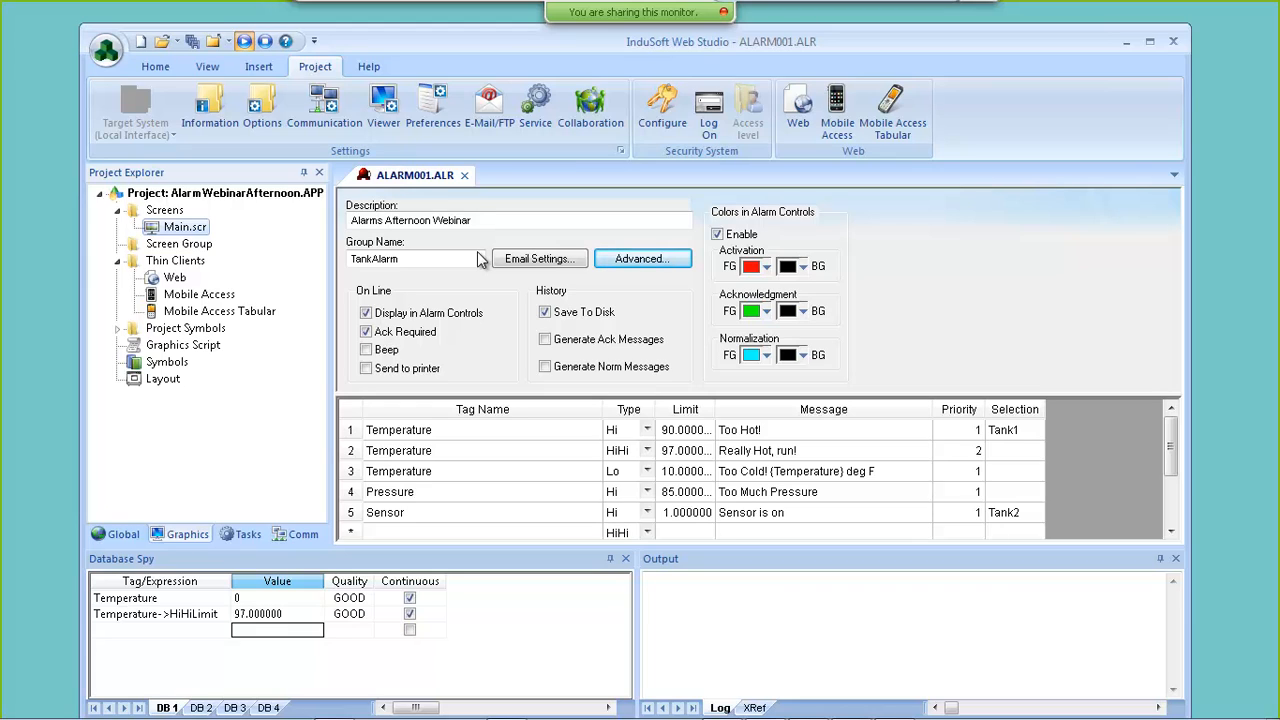
{"action": "left_click", "coordinate": [219, 311]}
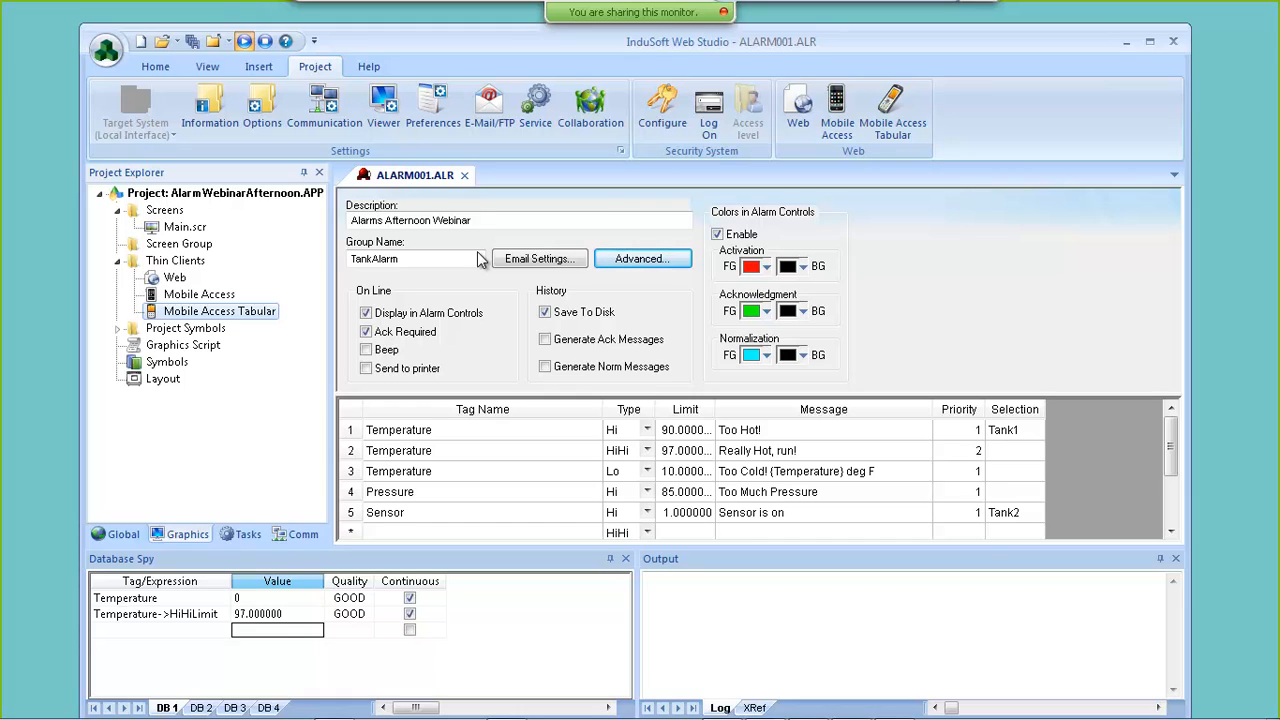
{"action": "left_click", "coordinate": [199, 294]}
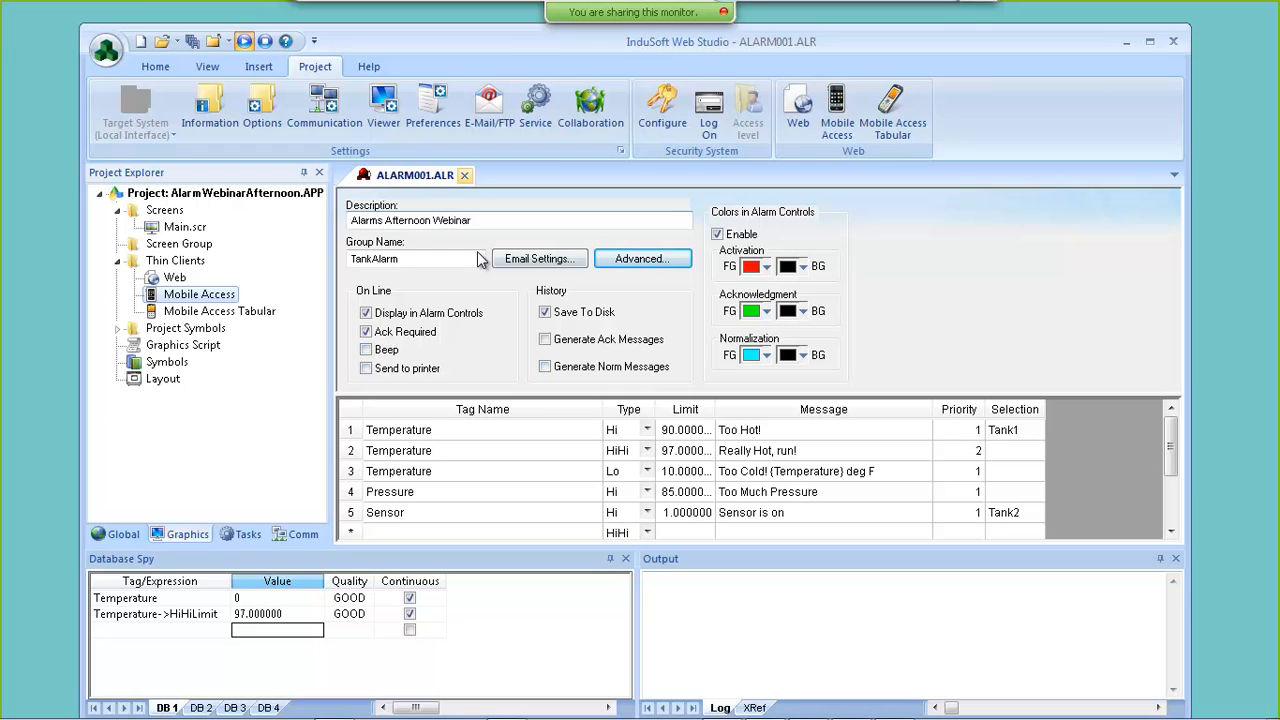
- Close the alarm worksheet and open another recent project, agreeing to stop the running project
{"action": "left_click", "coordinate": [464, 176]}
{"action": "key", "text": "Return"}
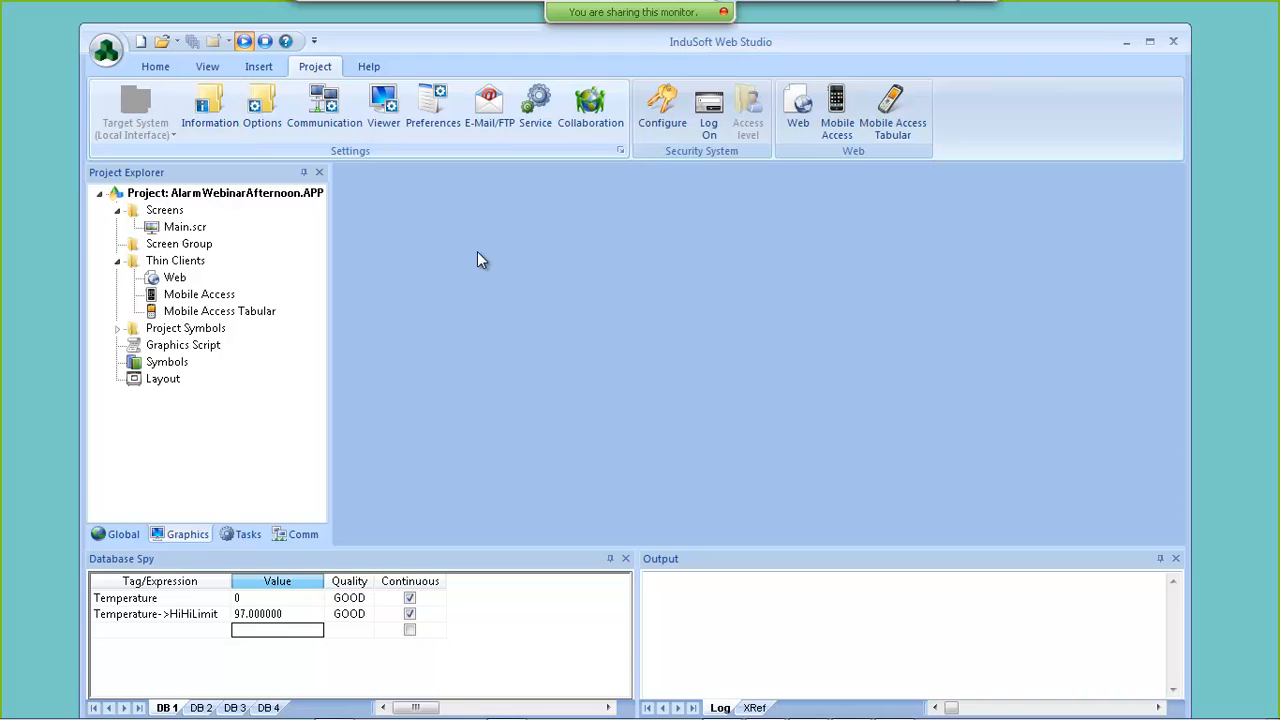
{"action": "key", "text": "alt+f"}
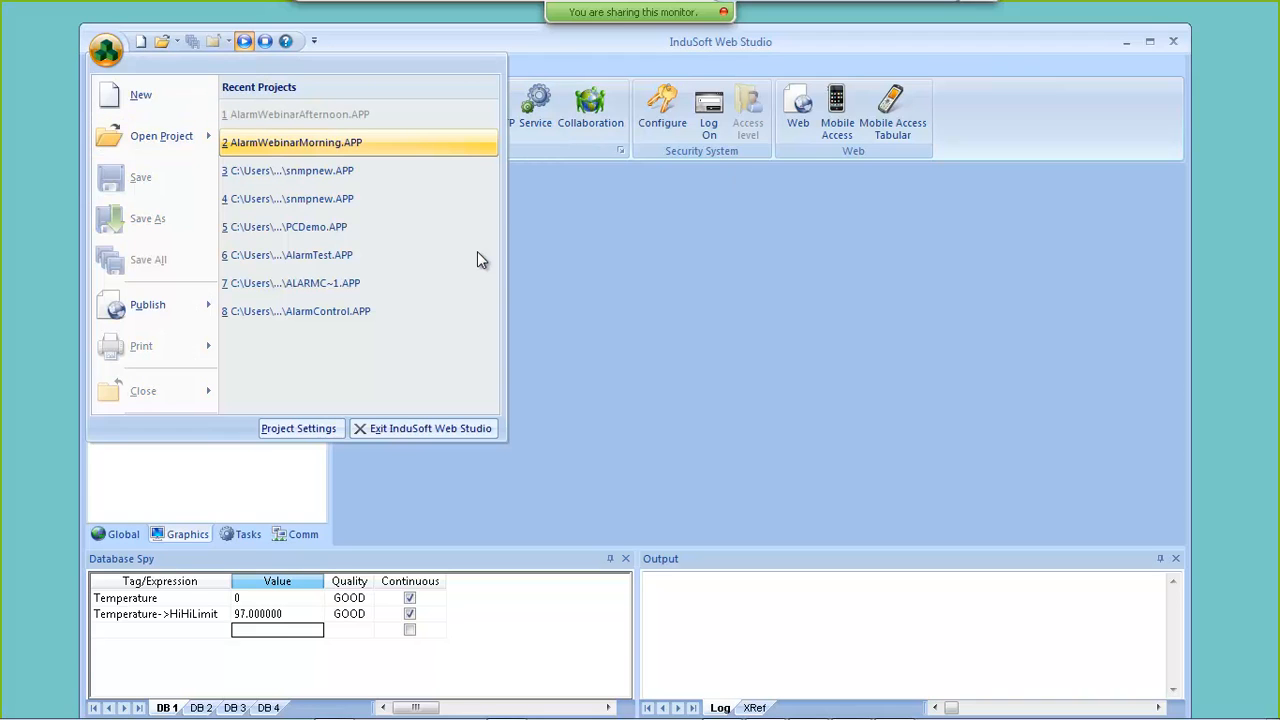
{"action": "key", "text": "Down"}
{"action": "key", "text": "Return"}
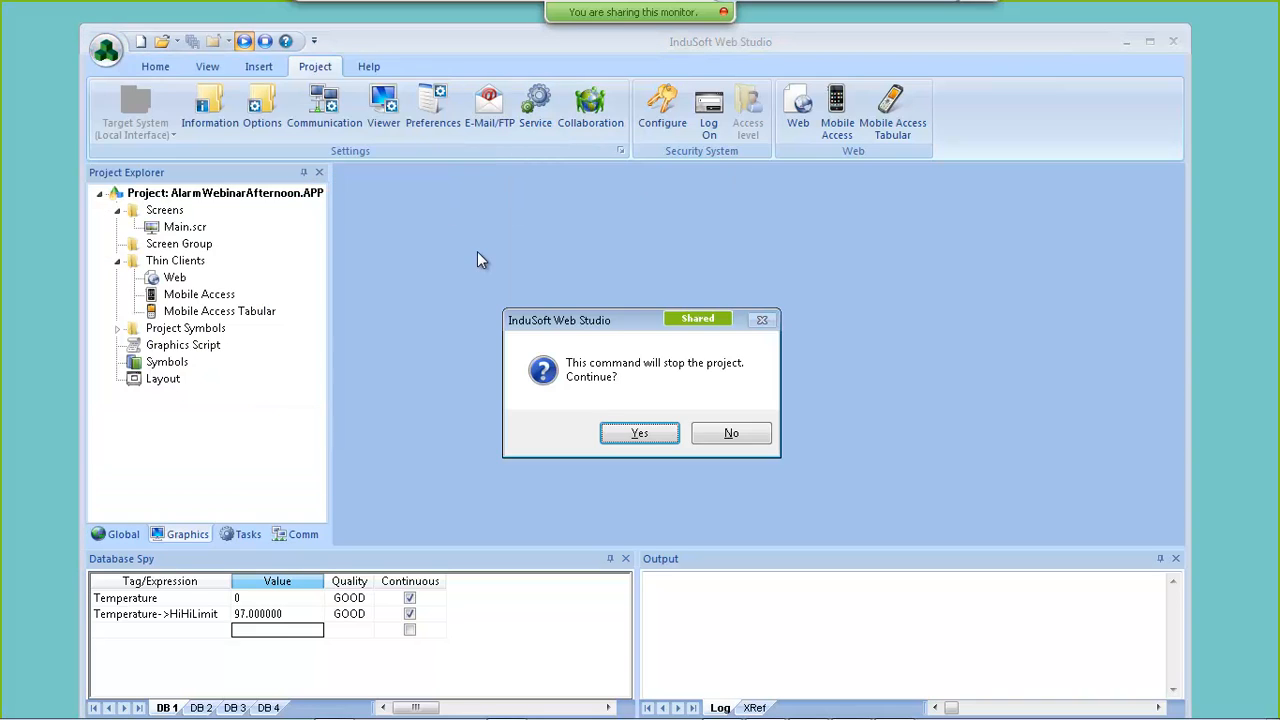
{"action": "key", "text": "Return"}
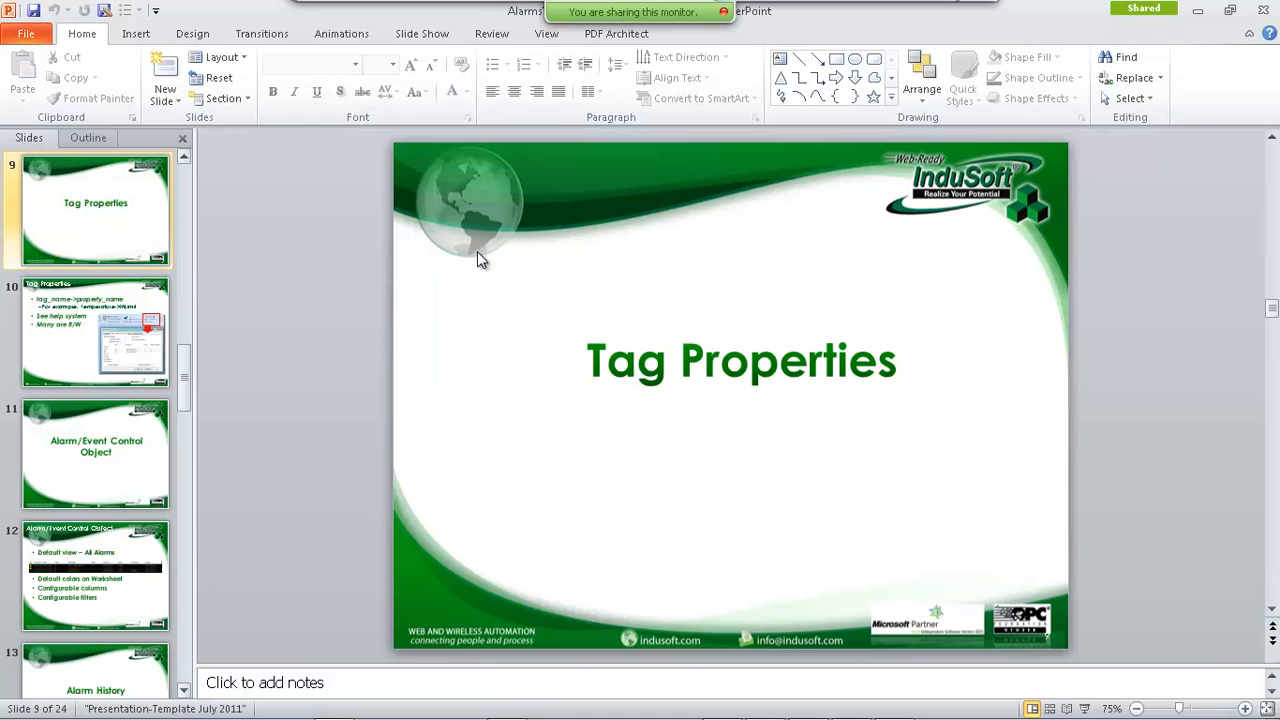
- Advance the PowerPoint presentation from the Tag Properties slide to the Alarm History Formats slide
{"action": "key", "text": "Down"}
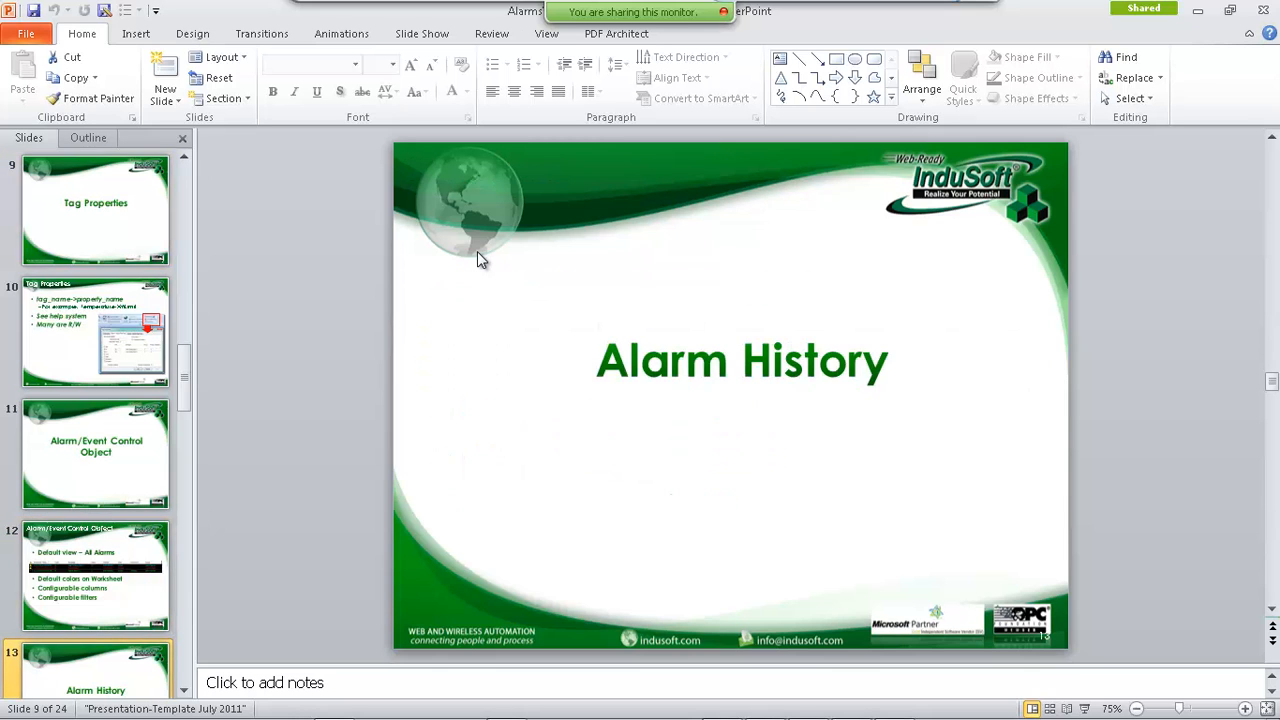
{"action": "key", "text": "Down"}
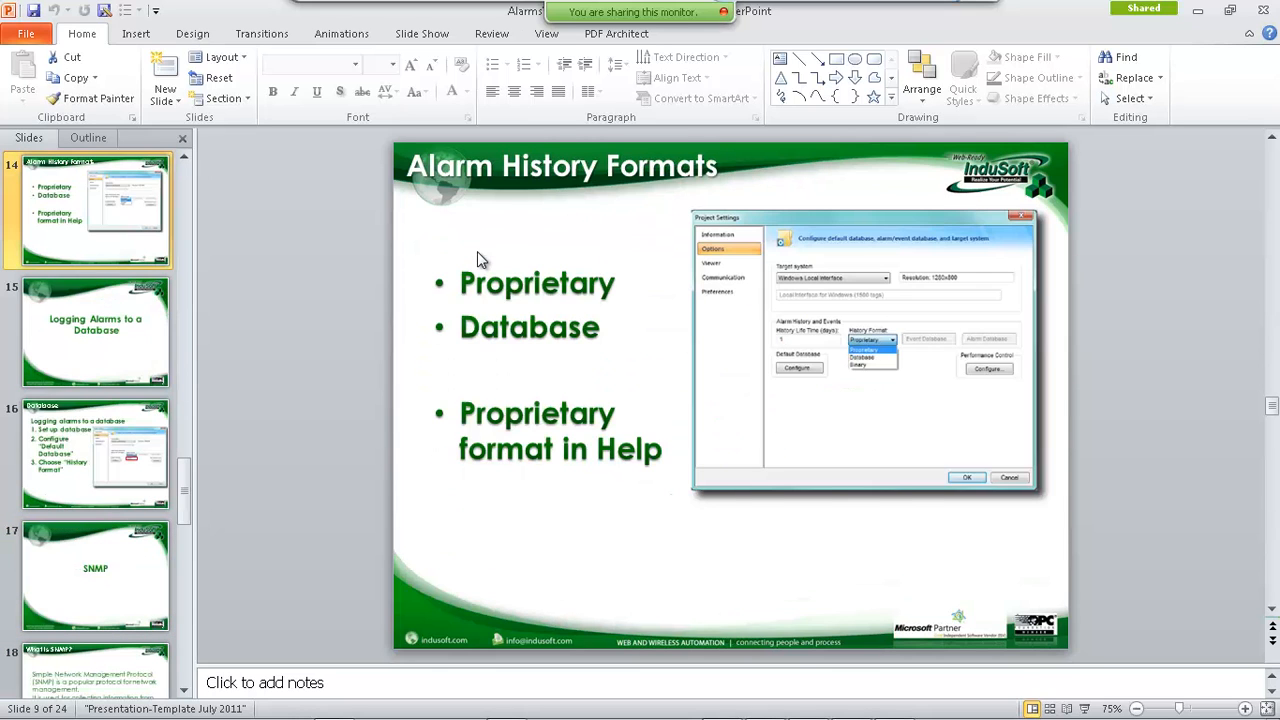
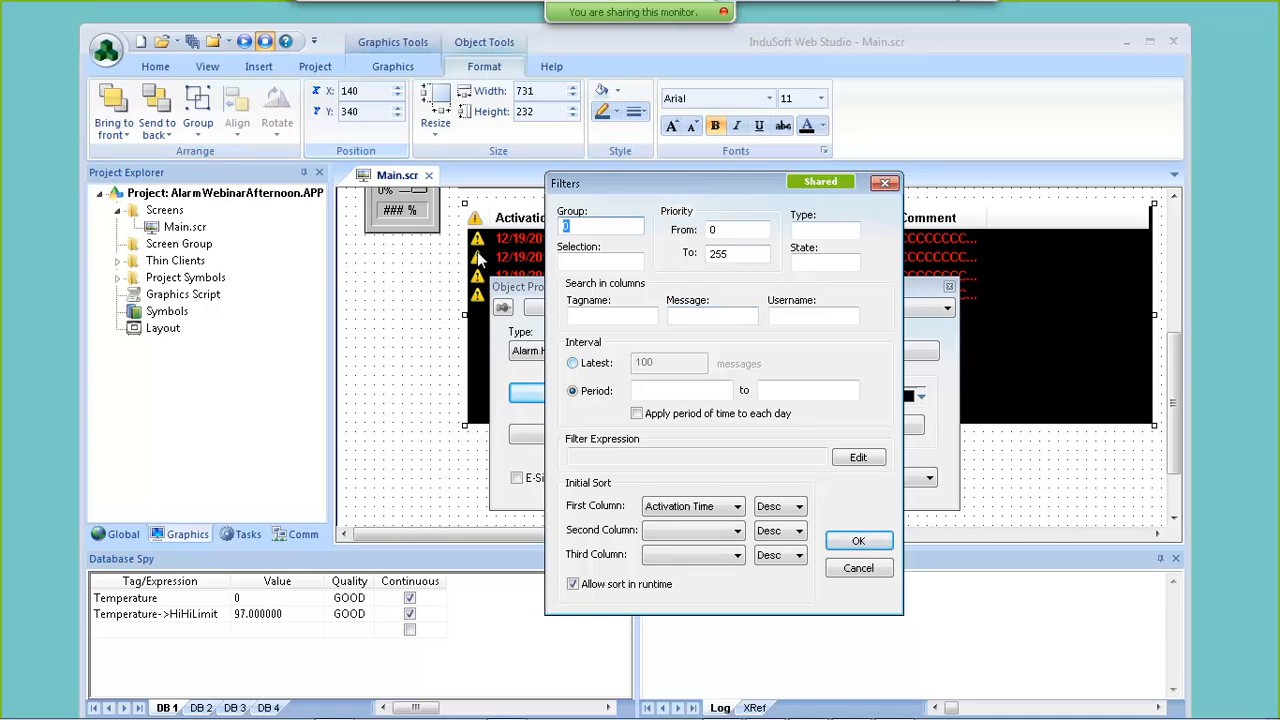
- Review the filter settings of the Alarm History control and of the Alarm Online control on the Main screen
{"action": "key", "text": "Tab"}
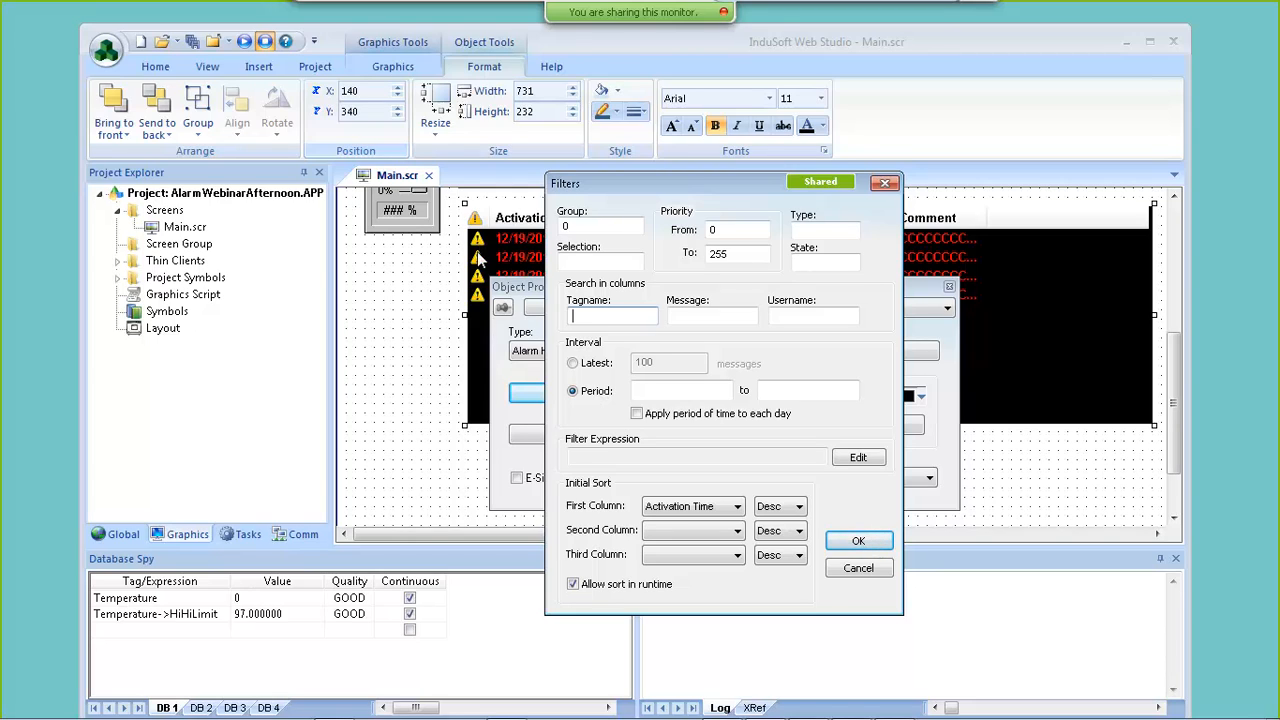
{"action": "key", "text": "Return"}
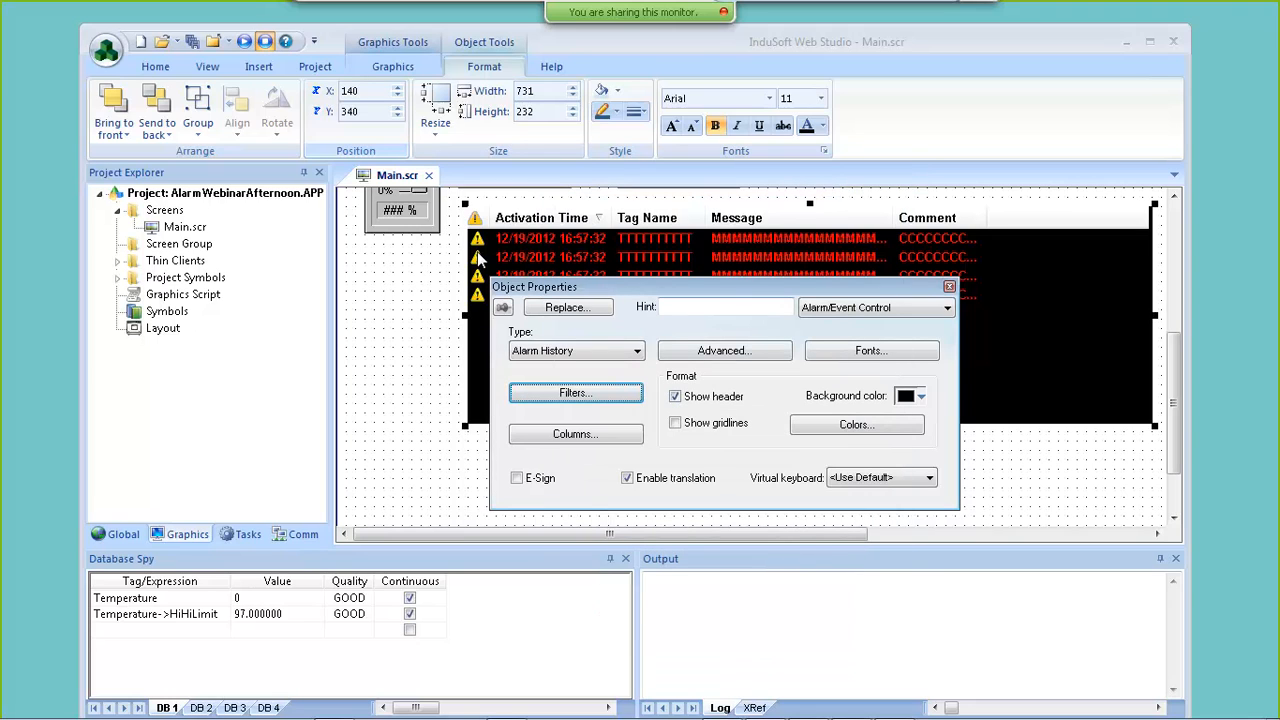
{"action": "scroll", "coordinate": [478, 258], "scroll_direction": "up", "scroll_amount": 5}
{"action": "left_click", "coordinate": [478, 258]}
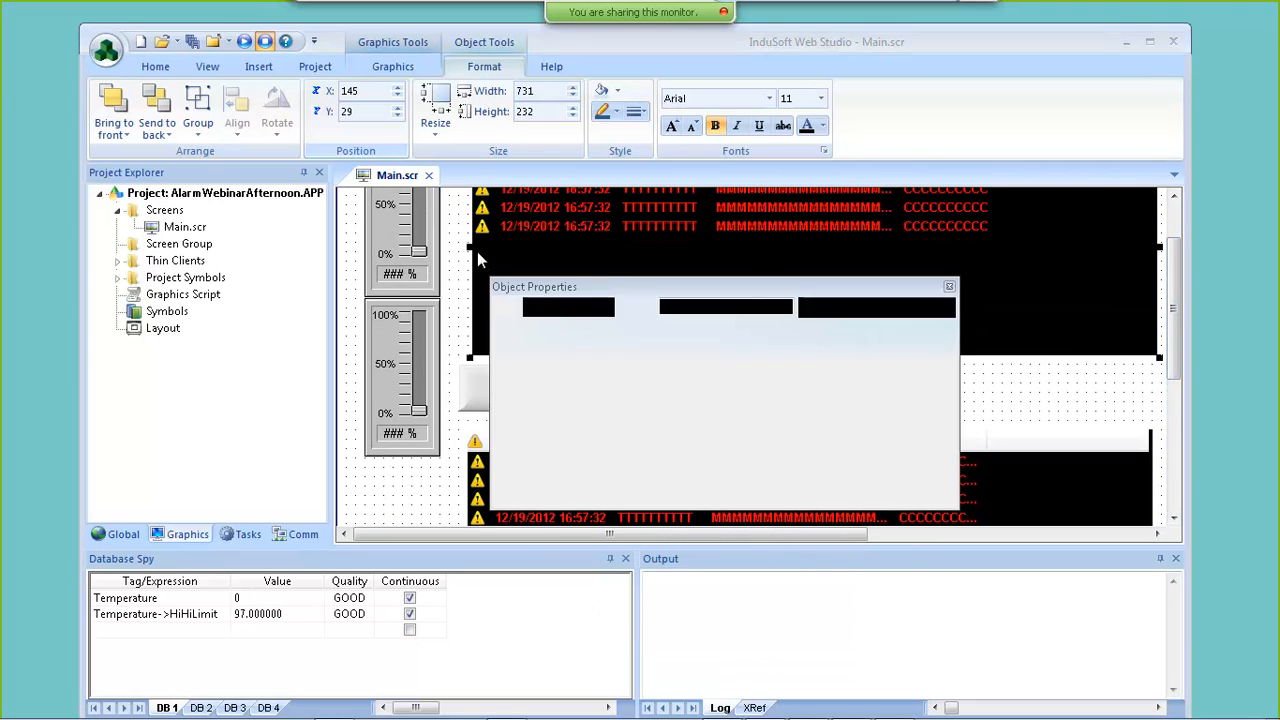
{"action": "key", "text": "Tab"}
{"action": "key", "text": "Return"}
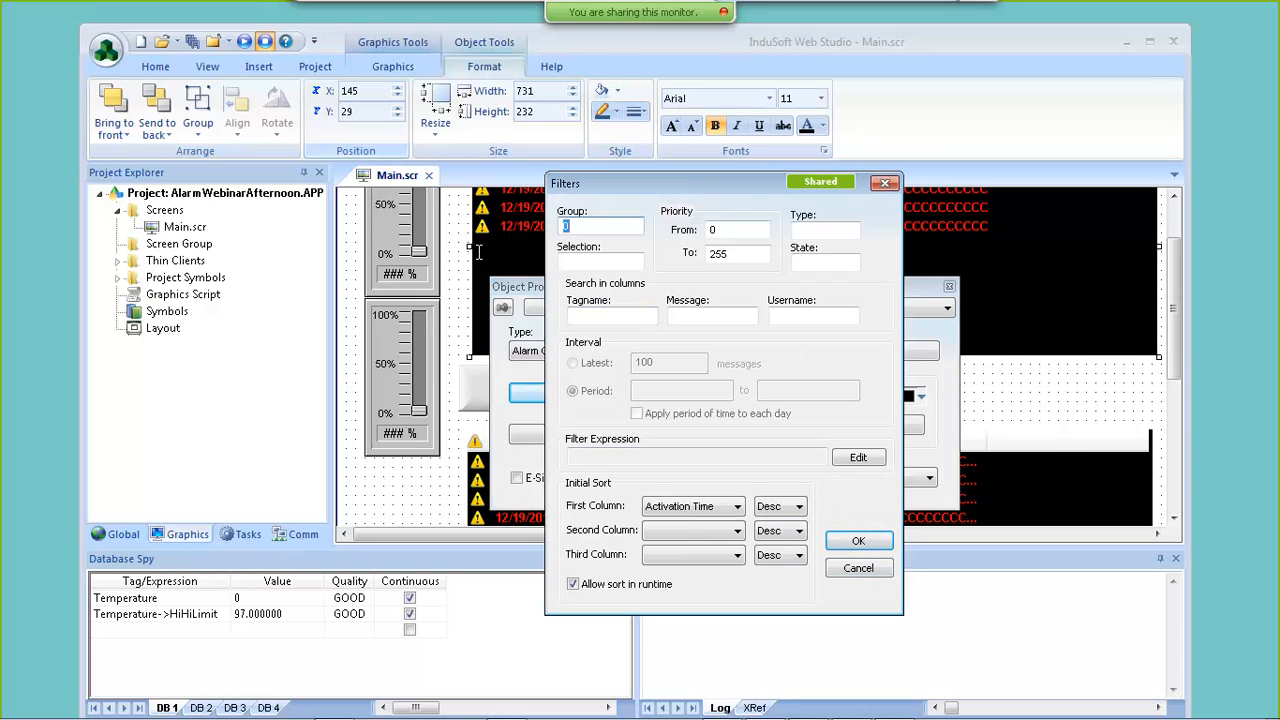
{"action": "key", "text": "Tab"}
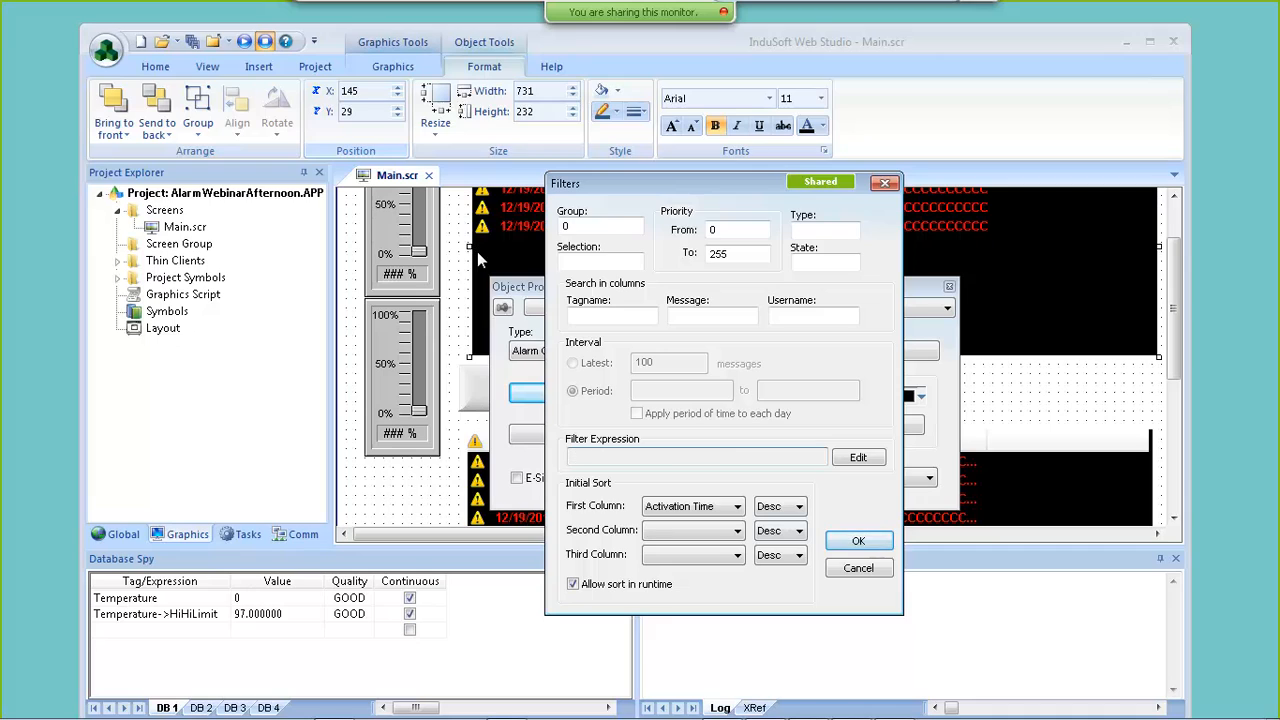
{"action": "key", "text": "Return"}
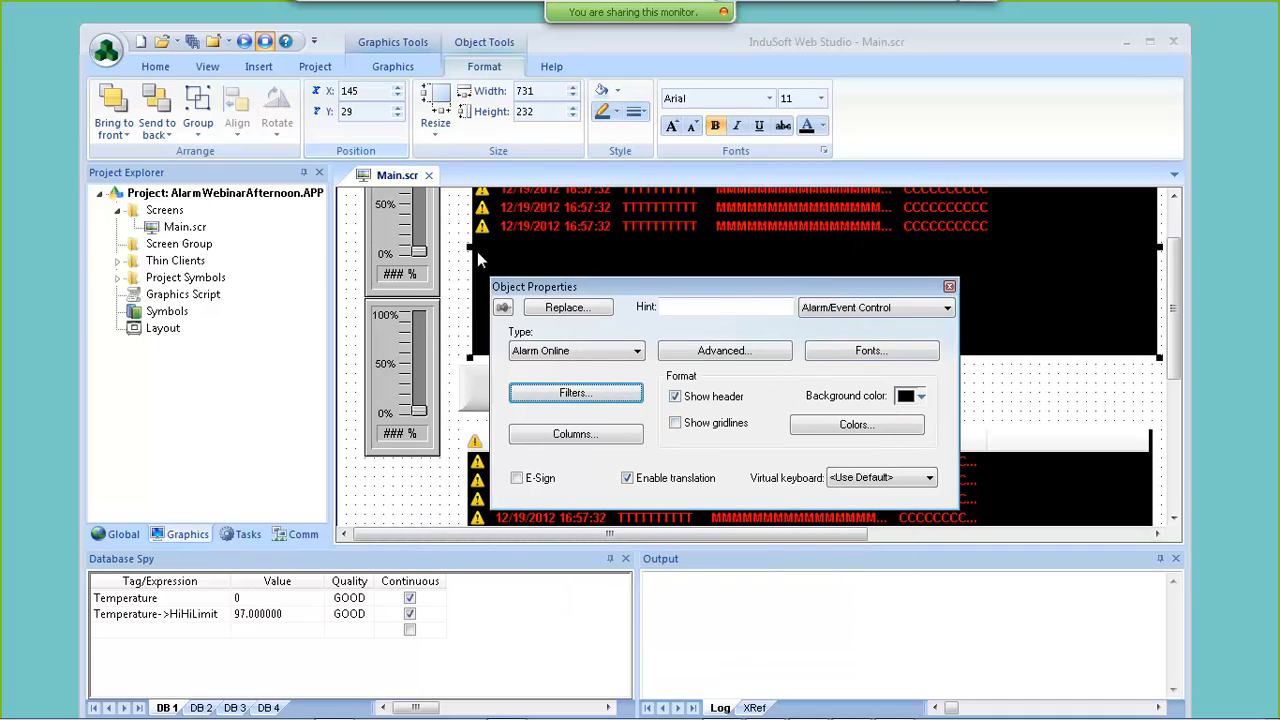
- Recheck the interval options in the Alarm History control's filters and close its object properties
{"action": "key", "text": "Tab"}
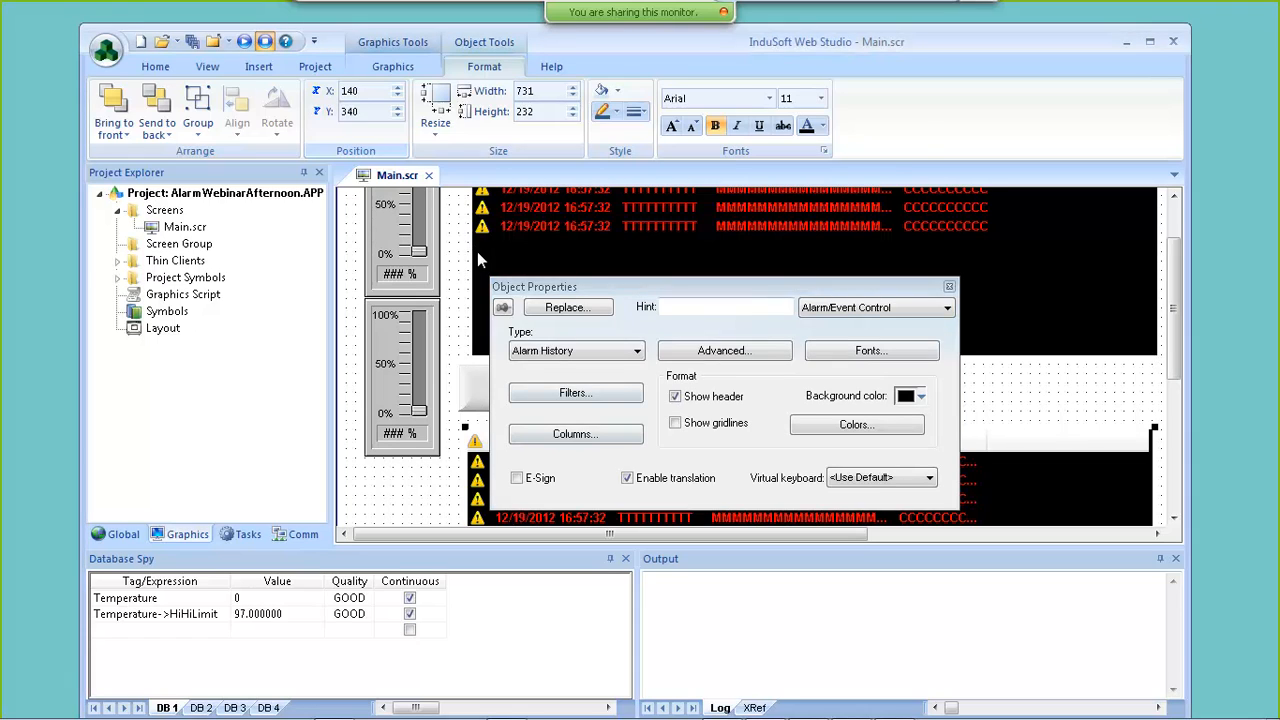
{"action": "key", "text": "Return"}
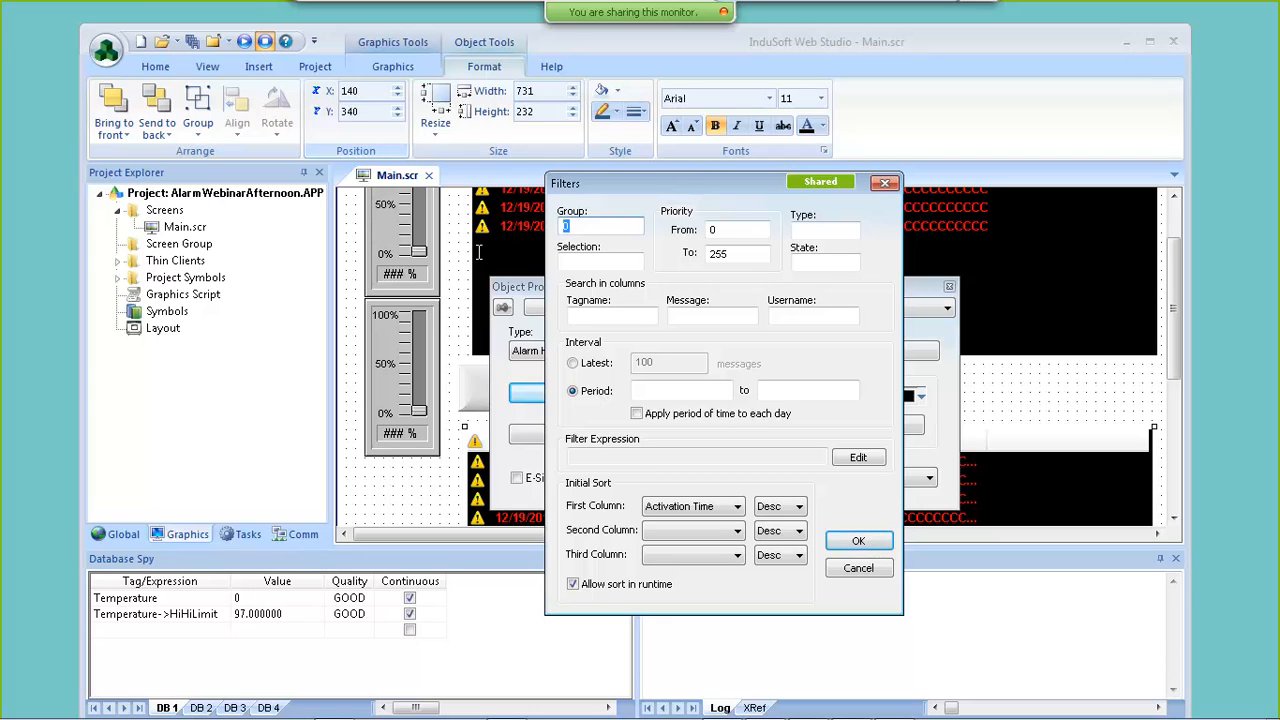
{"action": "key", "text": "Return"}
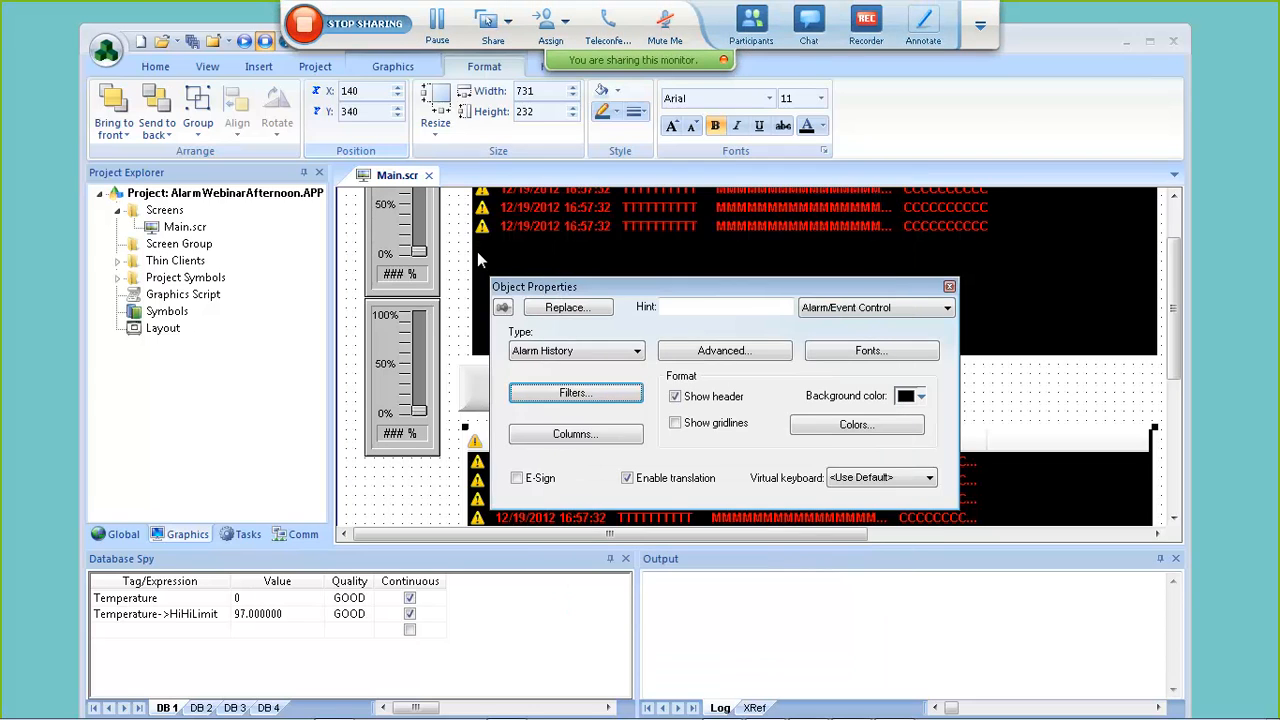
{"action": "key", "text": "Escape"}
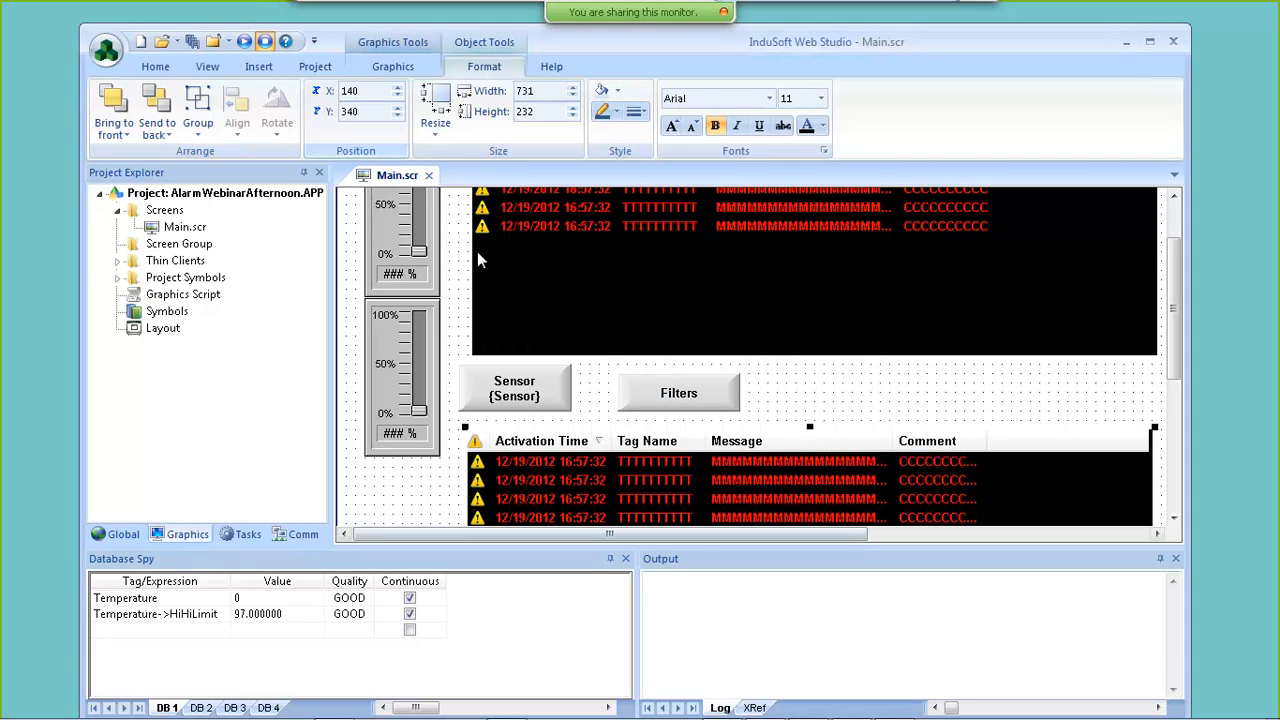
- Open the Alarms Afternoon Webinar worksheet and append {second} to the Sensor alarm's message
{"action": "key", "text": "ctrl+Tab"}
{"action": "key", "text": "Right"}
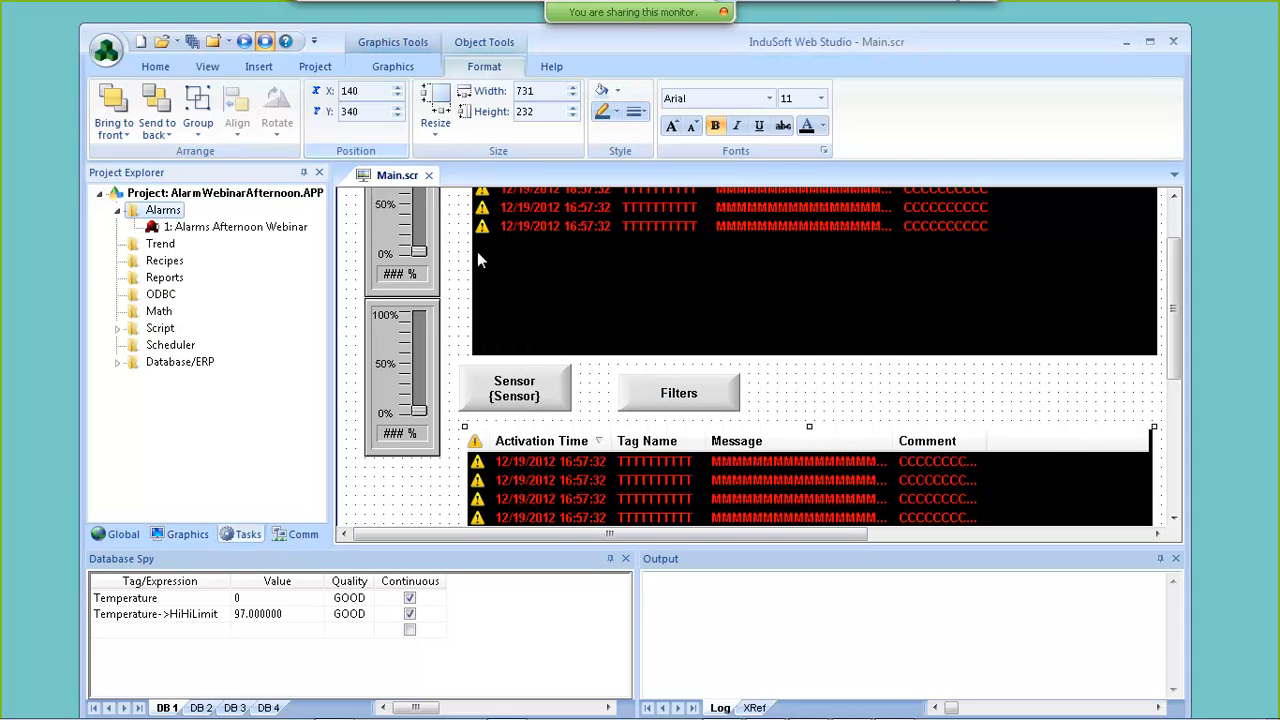
{"action": "key", "text": "Down"}
{"action": "key", "text": "Return"}
{"action": "key", "text": "Tab"}
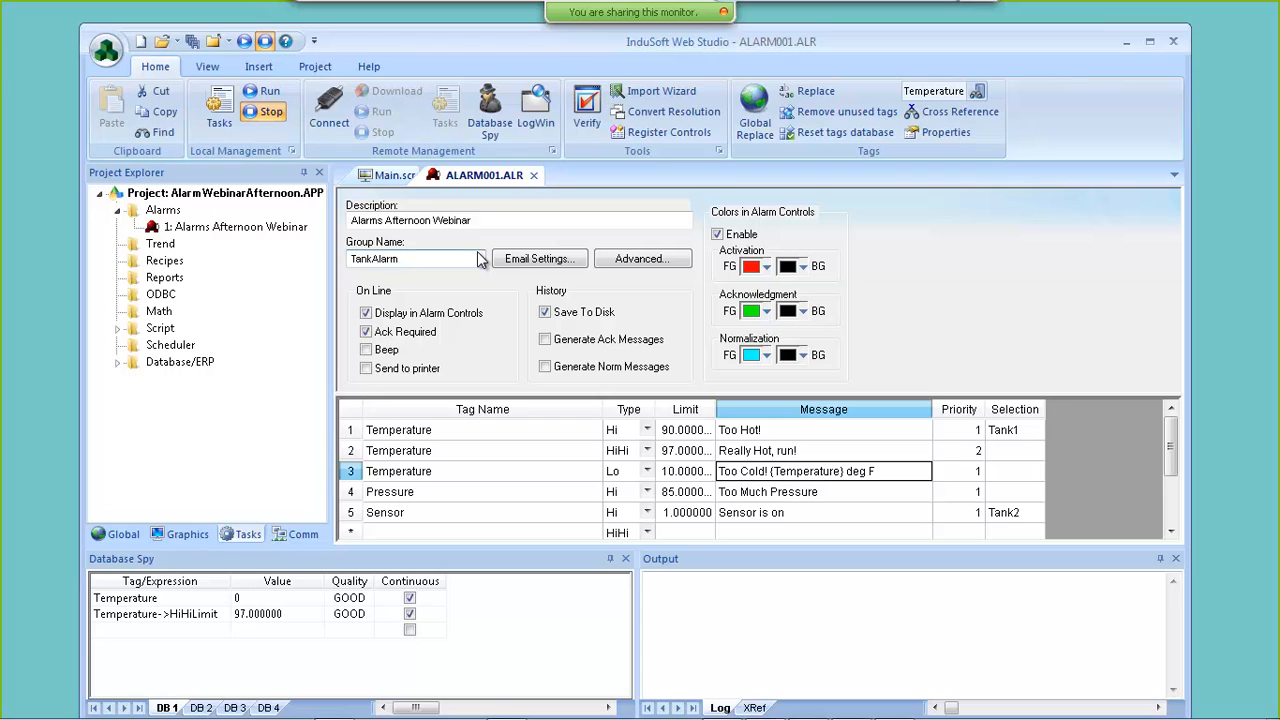
{"action": "key", "text": "Down"}
{"action": "key", "text": "Down"}
{"action": "key", "text": "F2"}
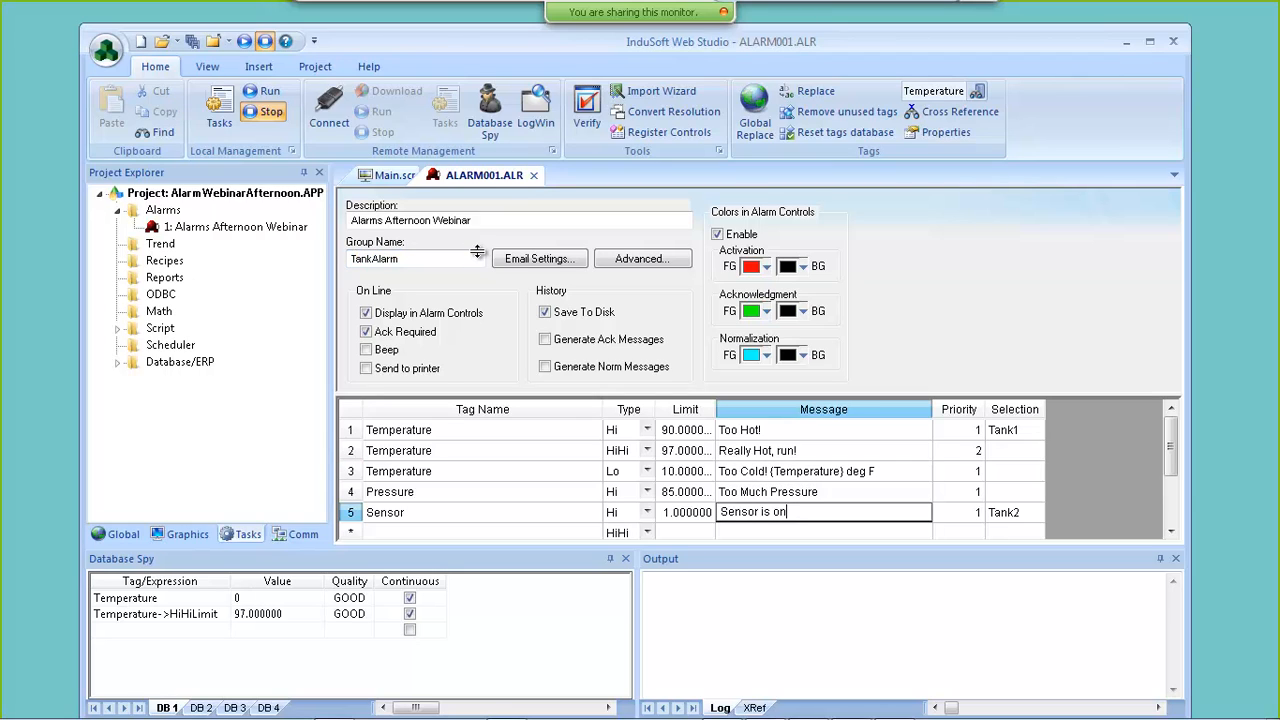
{"action": "type", "text": "{second}"}
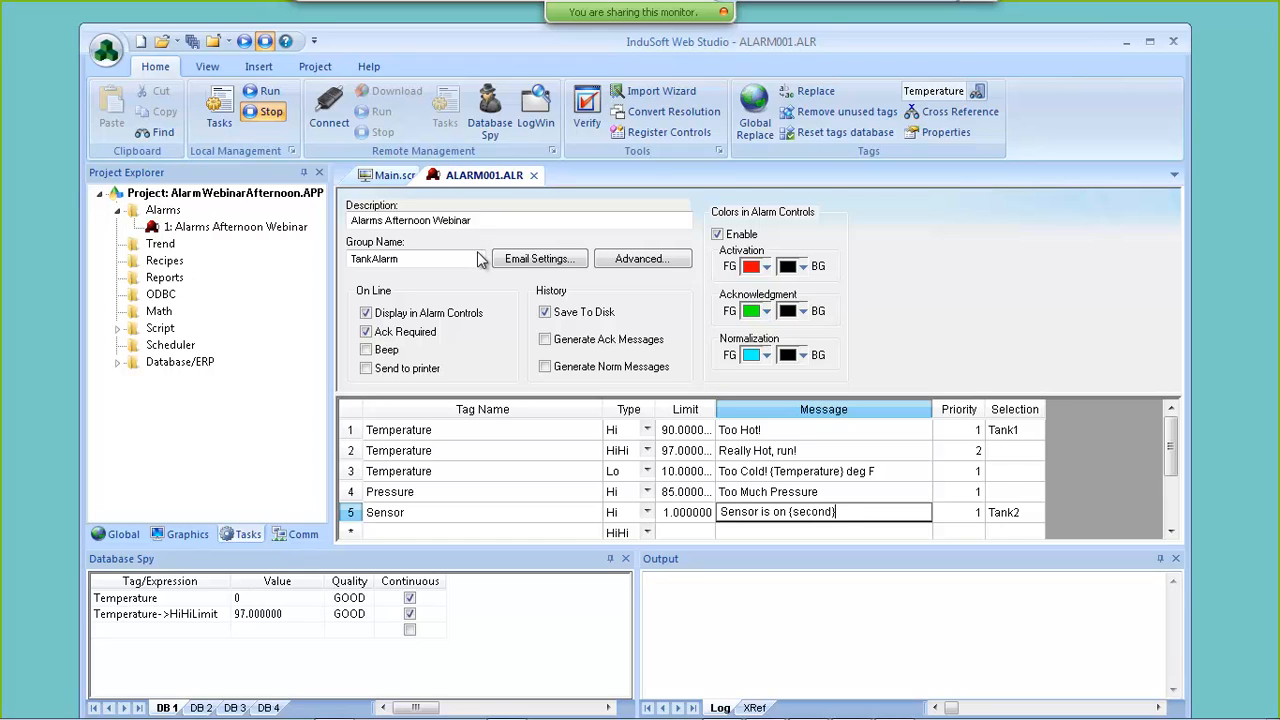
- Add the tag second to the Database Spy watch list and select its value
{"action": "left_click", "coordinate": [160, 630]}
{"action": "type", "text": "s"}
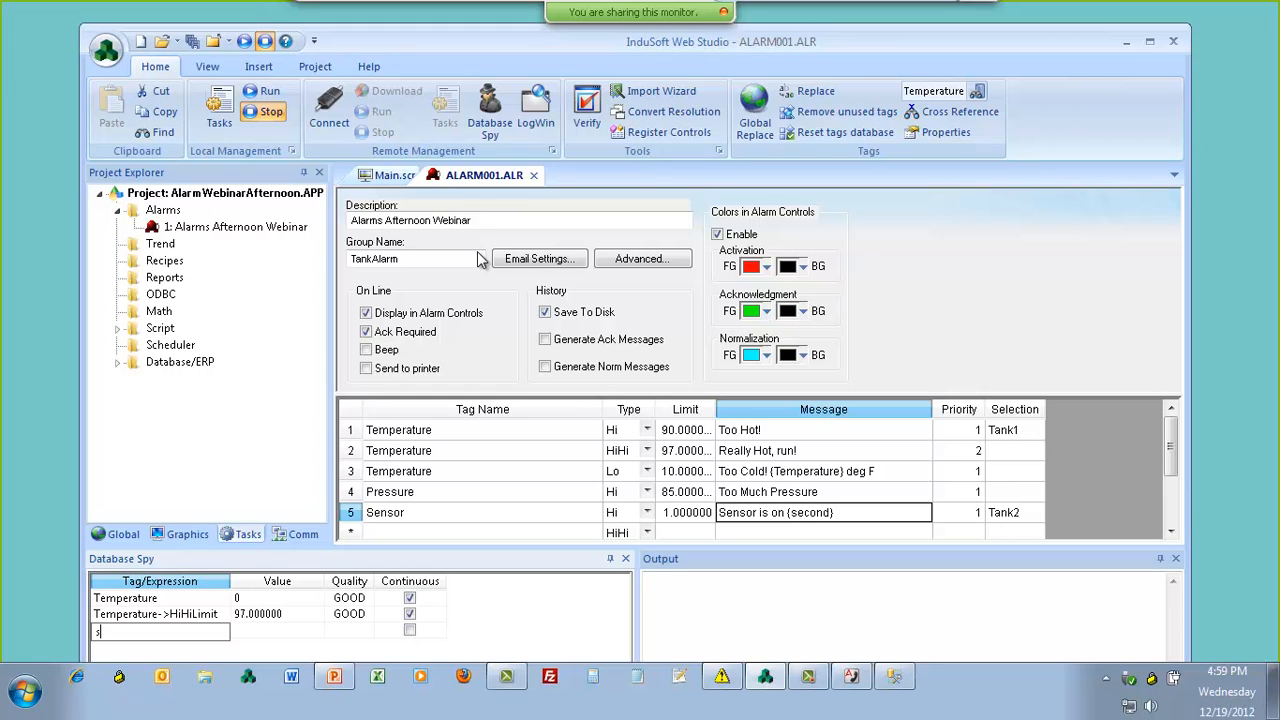
{"action": "type", "text": "econd"}
{"action": "key", "text": "Return"}
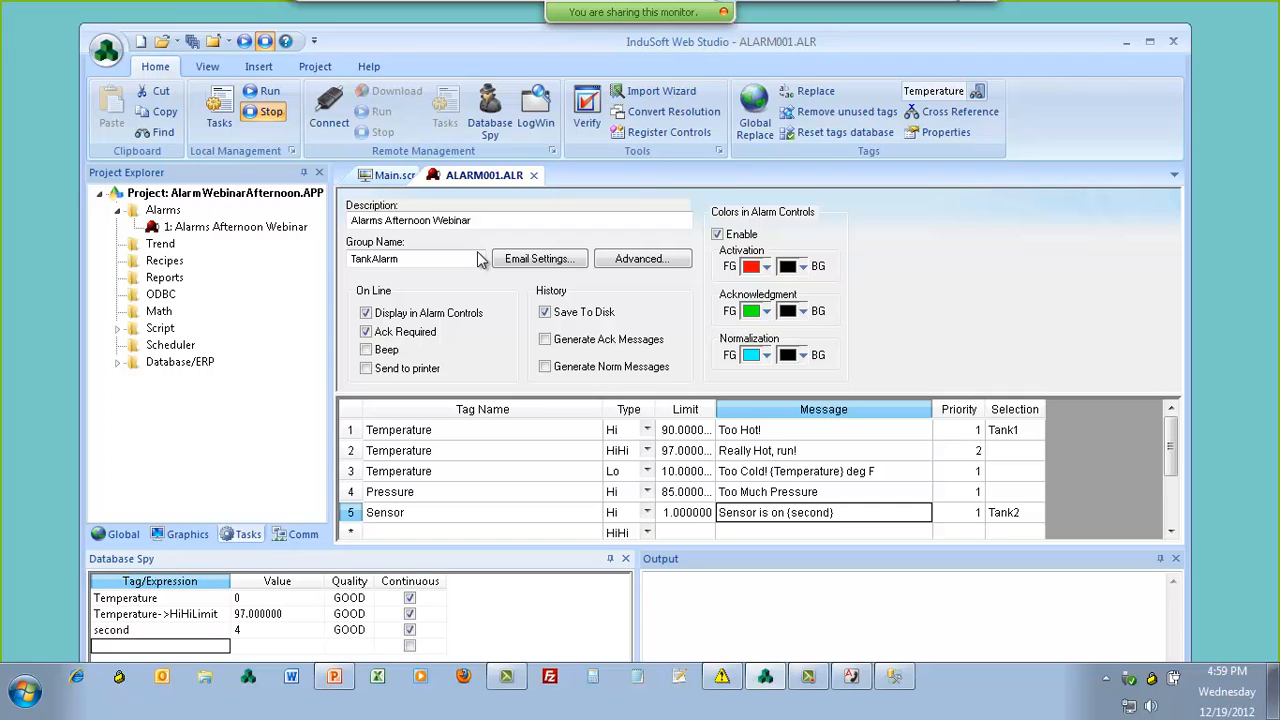
{"action": "key", "text": "Up"}
{"action": "key", "text": "Right"}
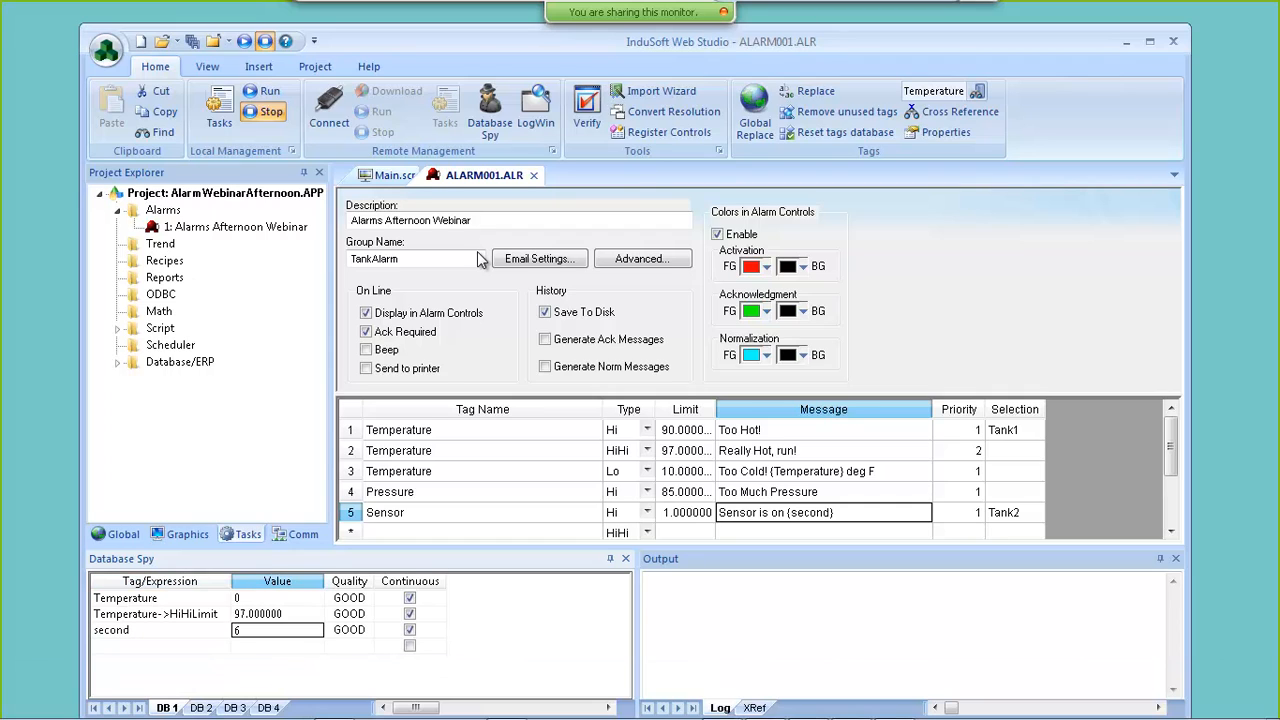
- Bring up the Windows clock to compare its seconds with the watched second tag, and dismiss it
{"action": "key", "text": "super+b"}
{"action": "key", "text": "Return"}
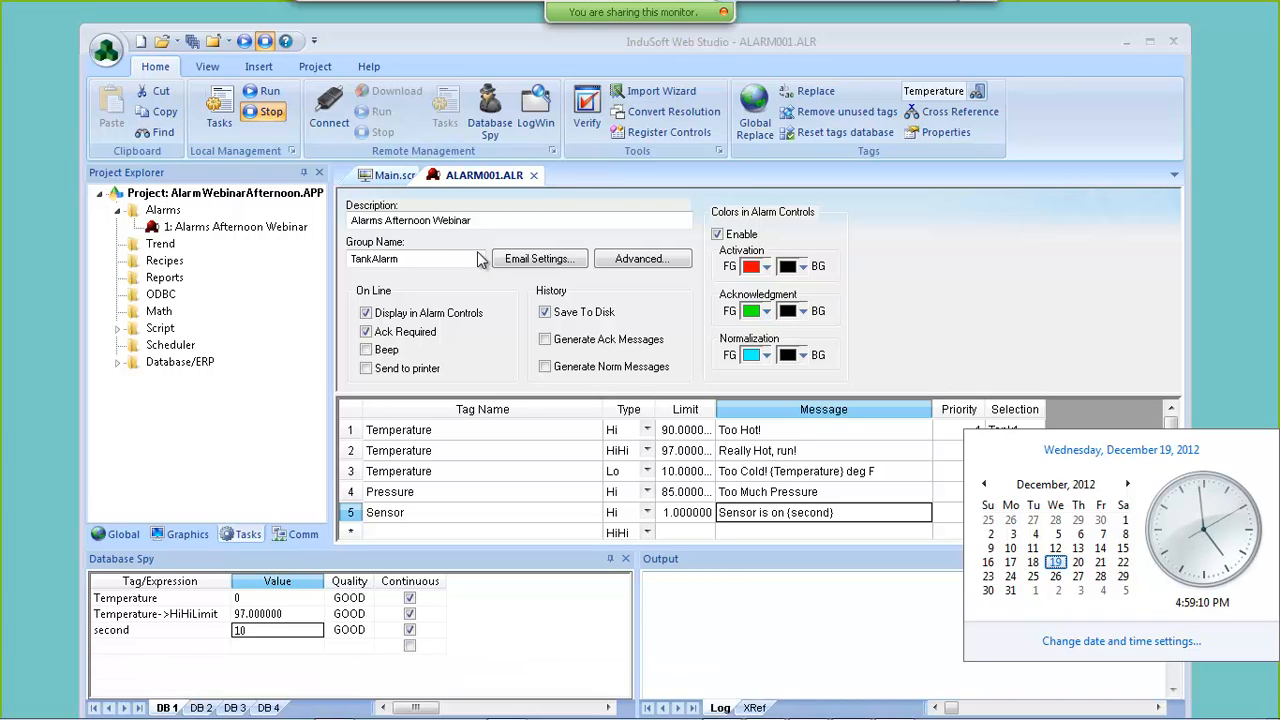
{"action": "key", "text": "Escape"}
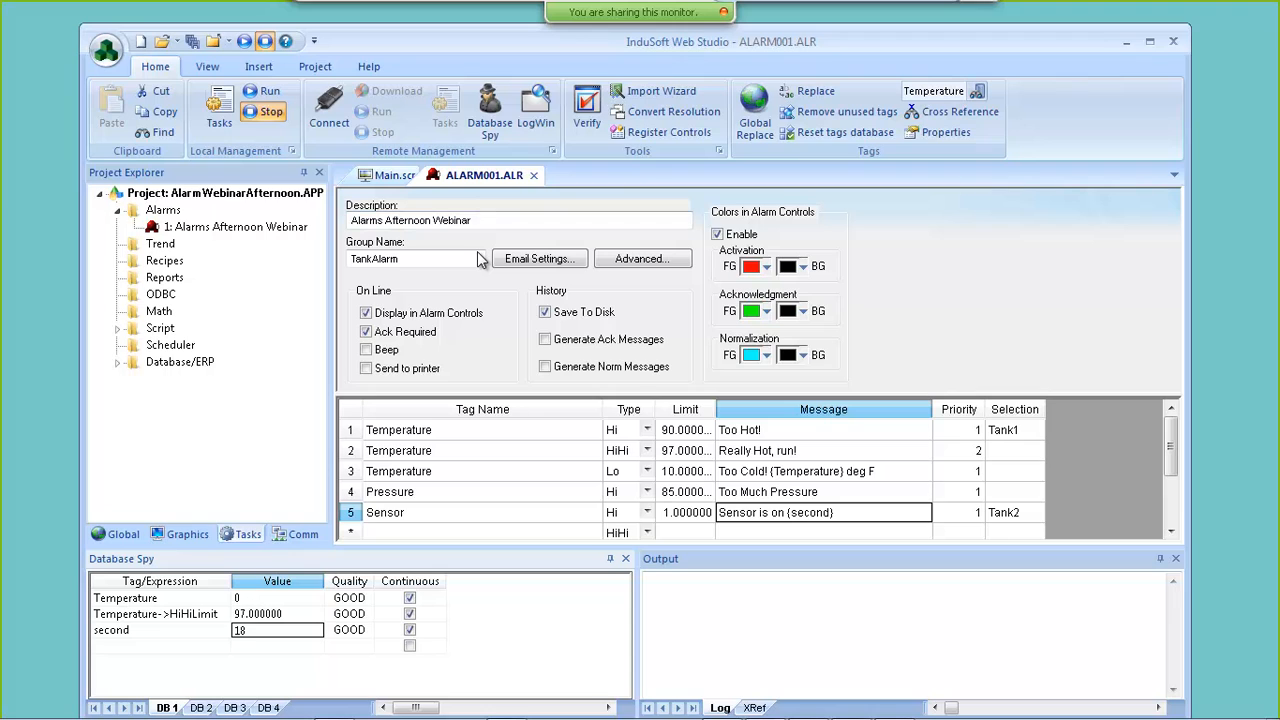
- Close the alarm worksheet, saving the changed Sensor message
{"action": "key", "text": "ctrl+F4"}
{"action": "key", "text": "Return"}
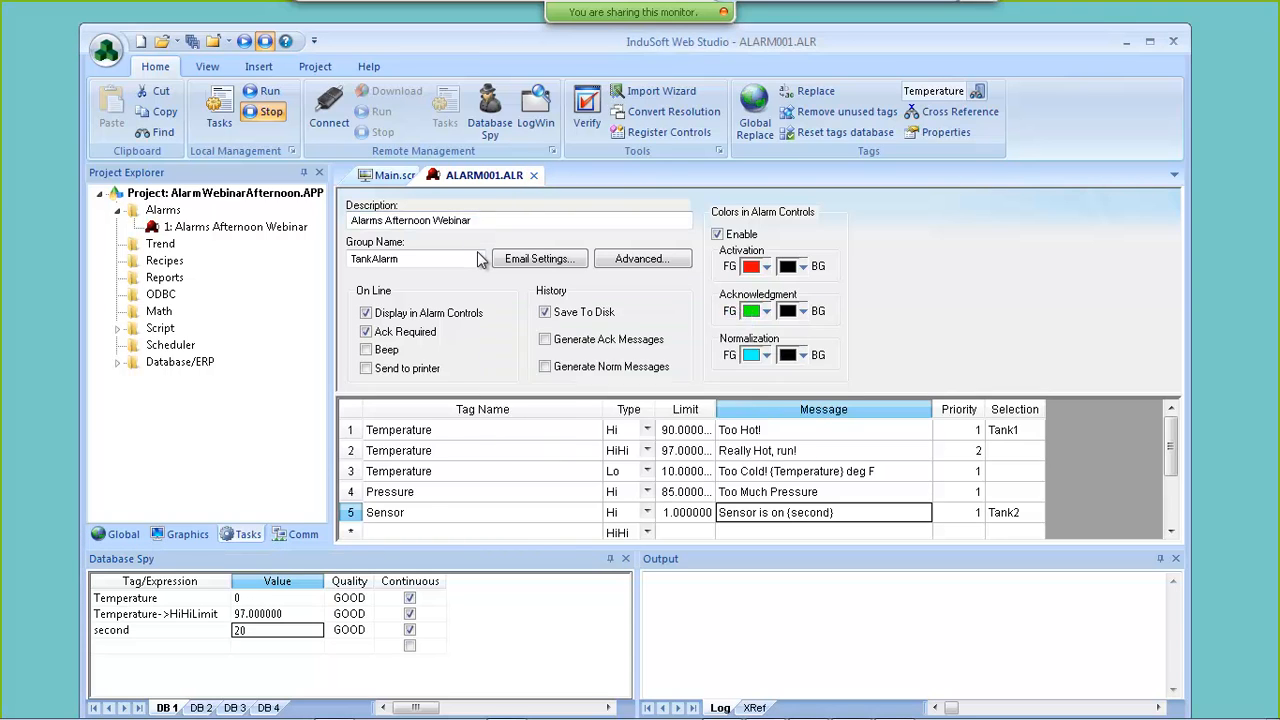
{"action": "key", "text": "ctrl+F4"}
{"action": "key", "text": "Return"}
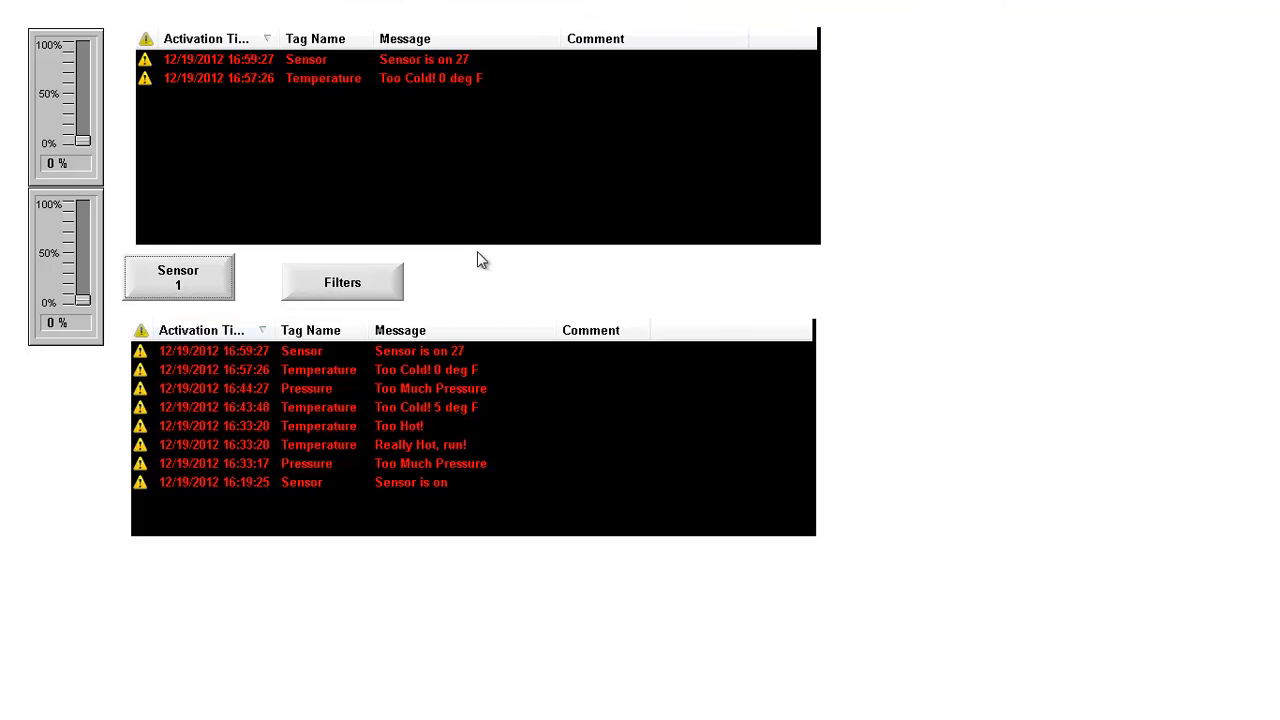
- Return to the development environment, set the Sensor button caption's second line to {If(Sensor,"On","Off")}, and close Main.scr, saving the change
{"action": "key", "text": "alt+Tab"}
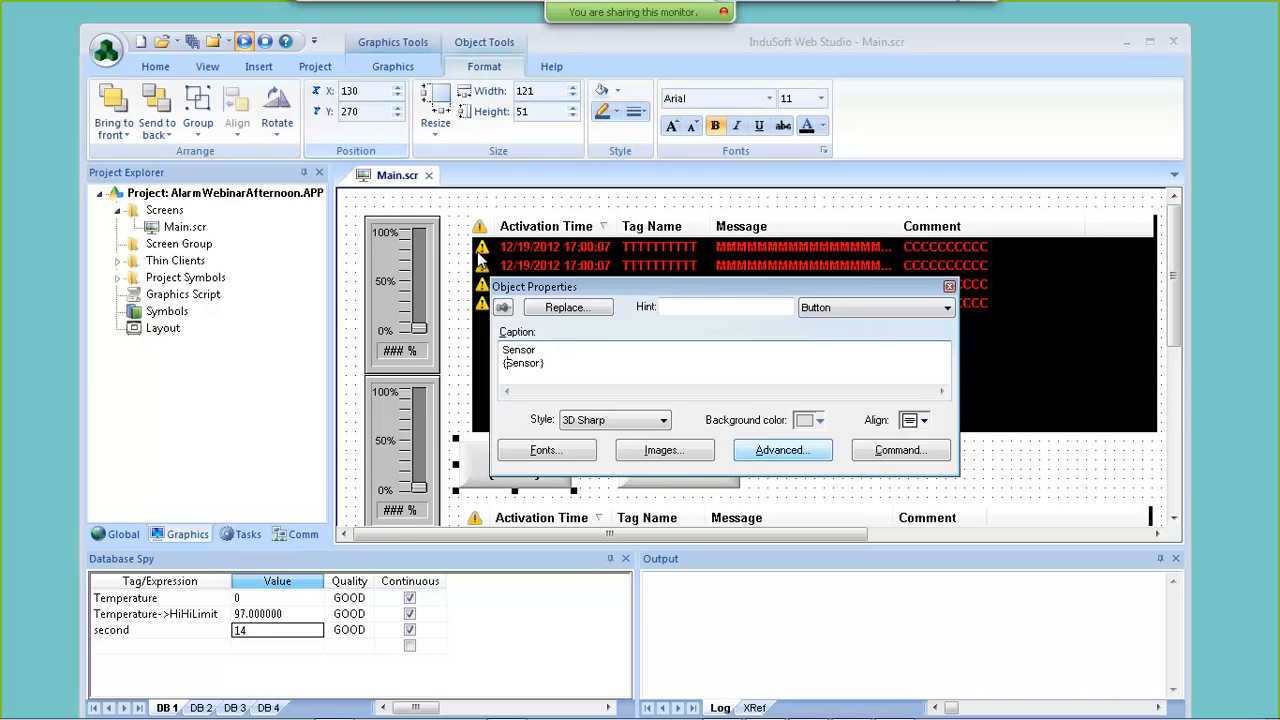
{"action": "type", "text": "If("}
{"action": "key", "text": "Right"}
{"action": "key", "text": "Right"}
{"action": "type", "text": ",\"On\",\"O"}
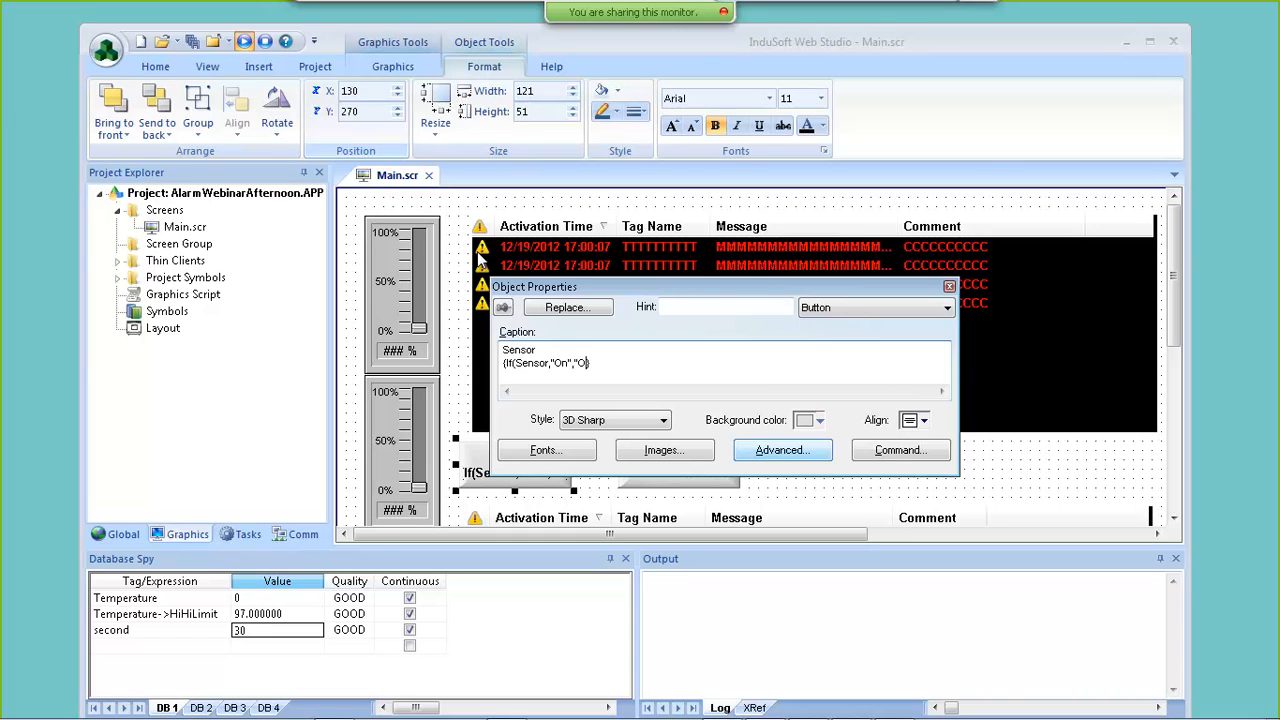
{"action": "type", "text": "ff\")"}
{"action": "key", "text": "Escape"}
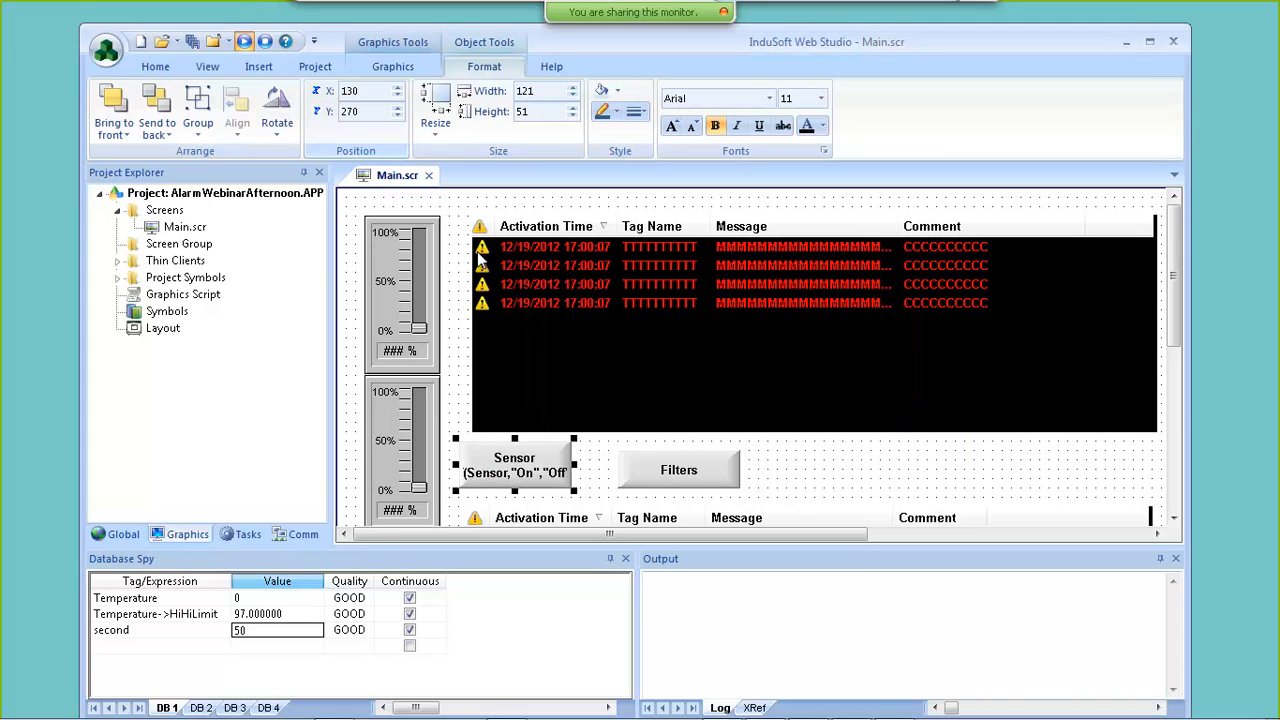
{"action": "key", "text": "ctrl+F4"}
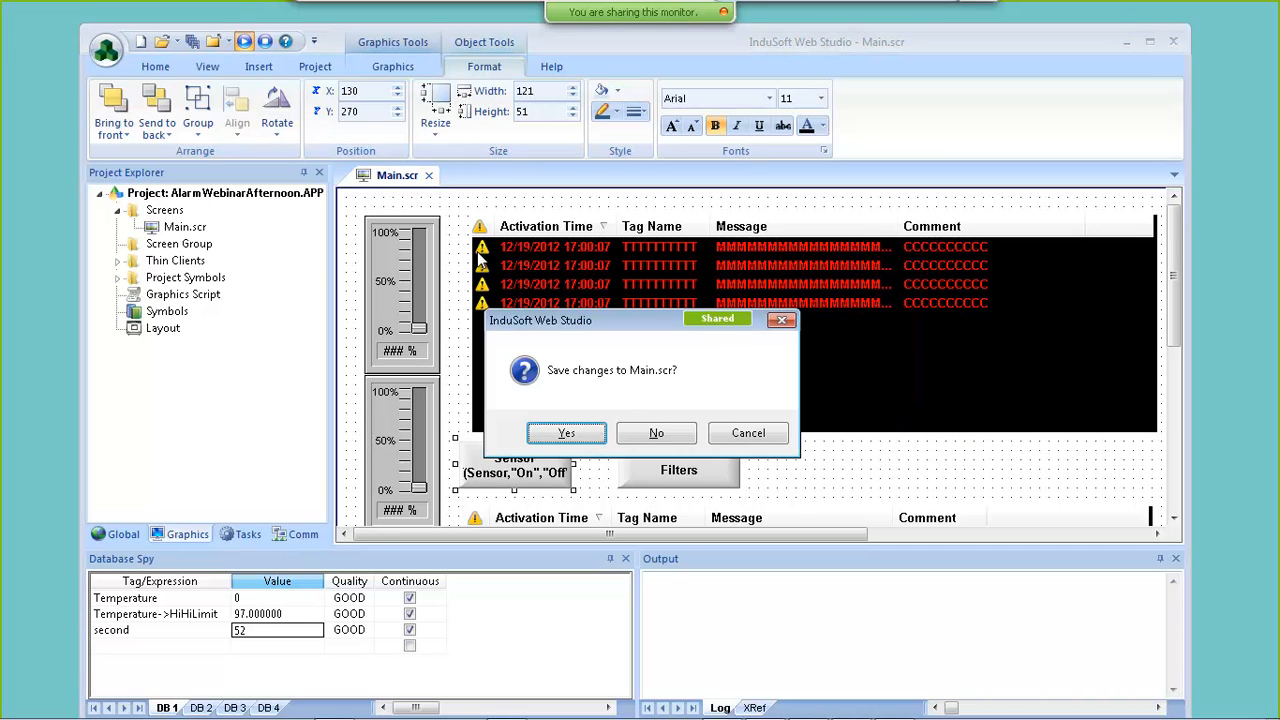
{"action": "key", "text": "Return"}
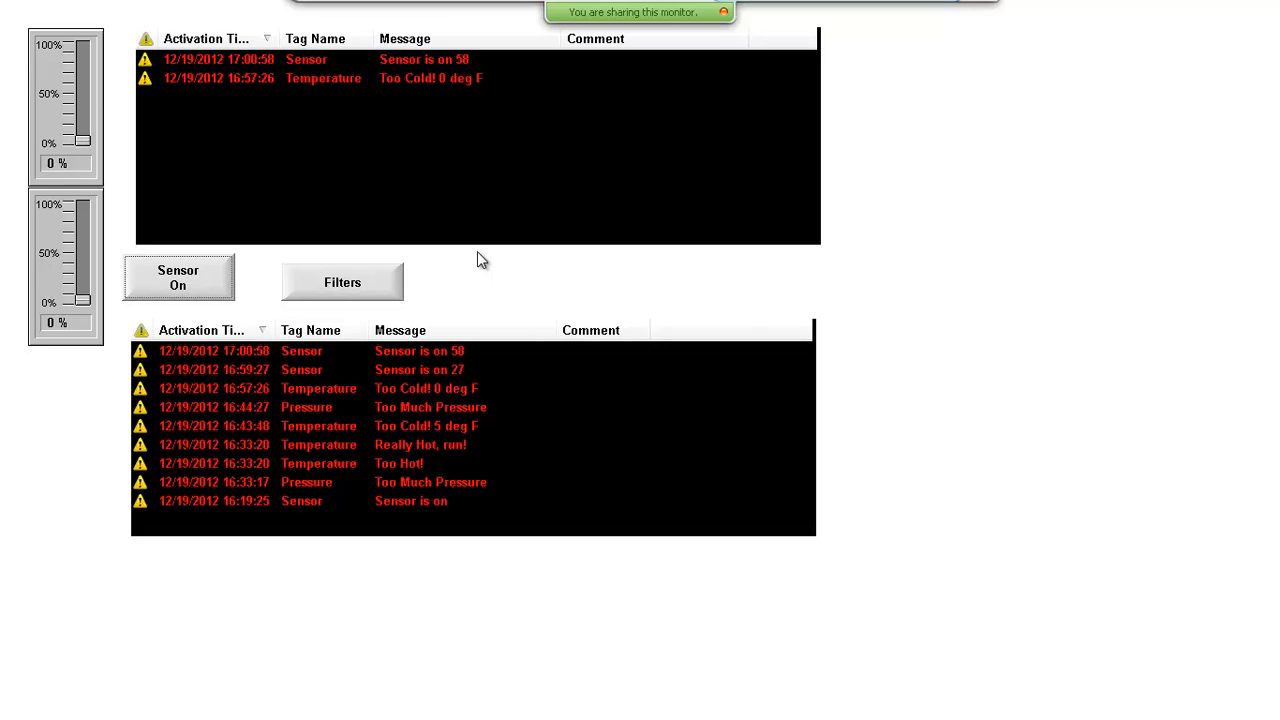
- Switch from the runtime back to the development environment, examine the Alarms Afternoon Webinar worksheet's email settings, and close the worksheet unchanged
{"action": "key", "text": "alt+Tab"}
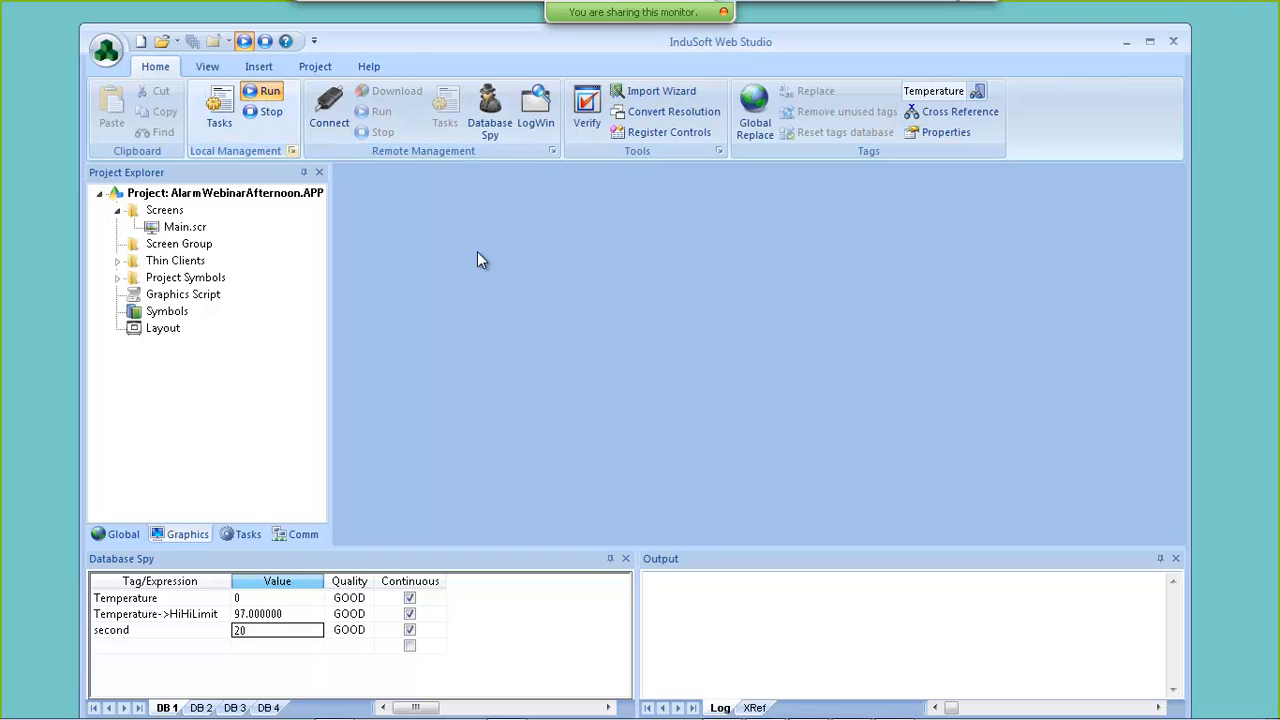
{"action": "key", "text": "ctrl+Page_Down"}
{"action": "key", "text": "Down"}
{"action": "key", "text": "Return"}
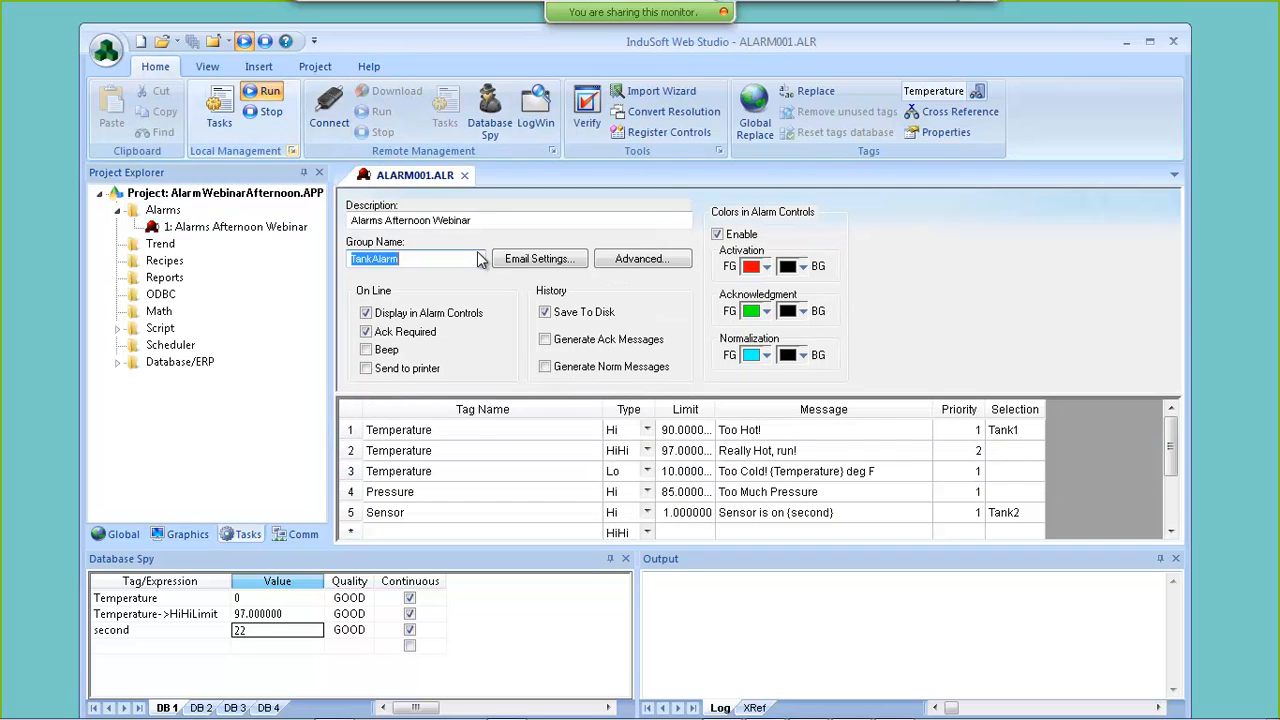
{"action": "key", "text": "Tab"}
{"action": "key", "text": "Return"}
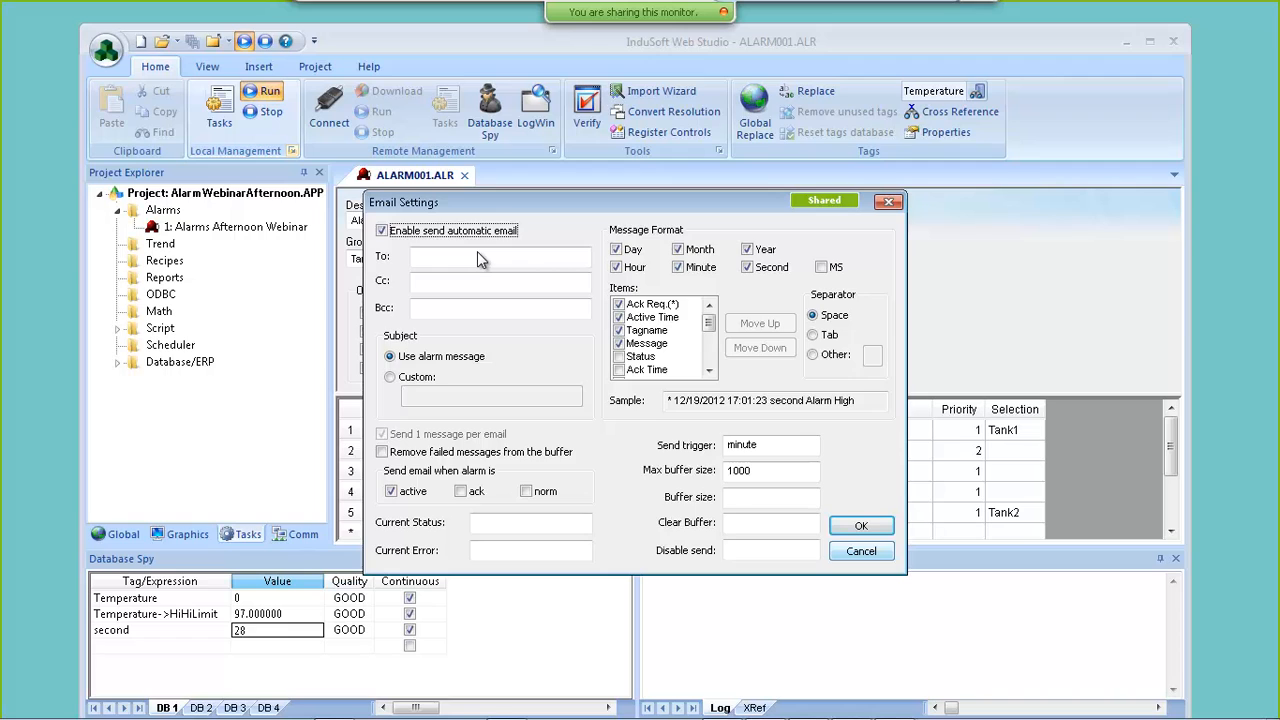
{"action": "key", "text": "Escape"}
{"action": "left_click", "coordinate": [464, 175]}
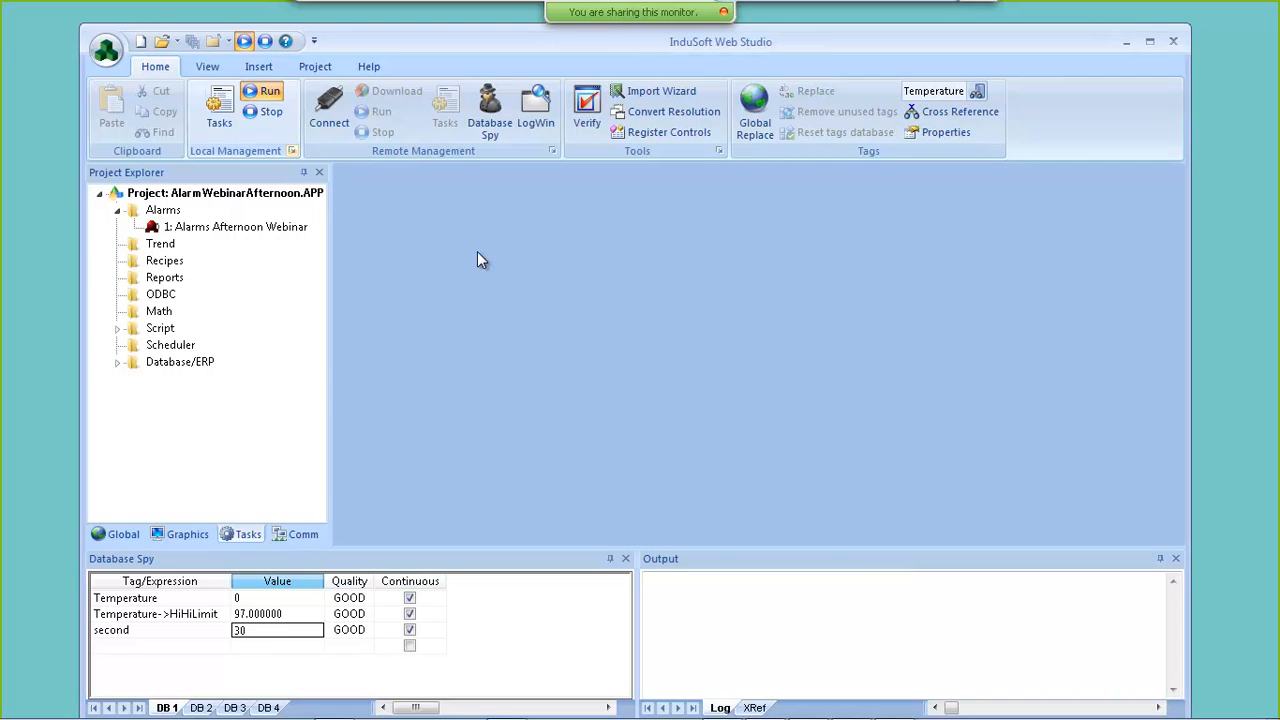
- Consult the Technical Reference page on Email Settings for Alarm Worksheet, and close the help
{"action": "key", "text": "alt+h"}
{"action": "key", "text": "h"}
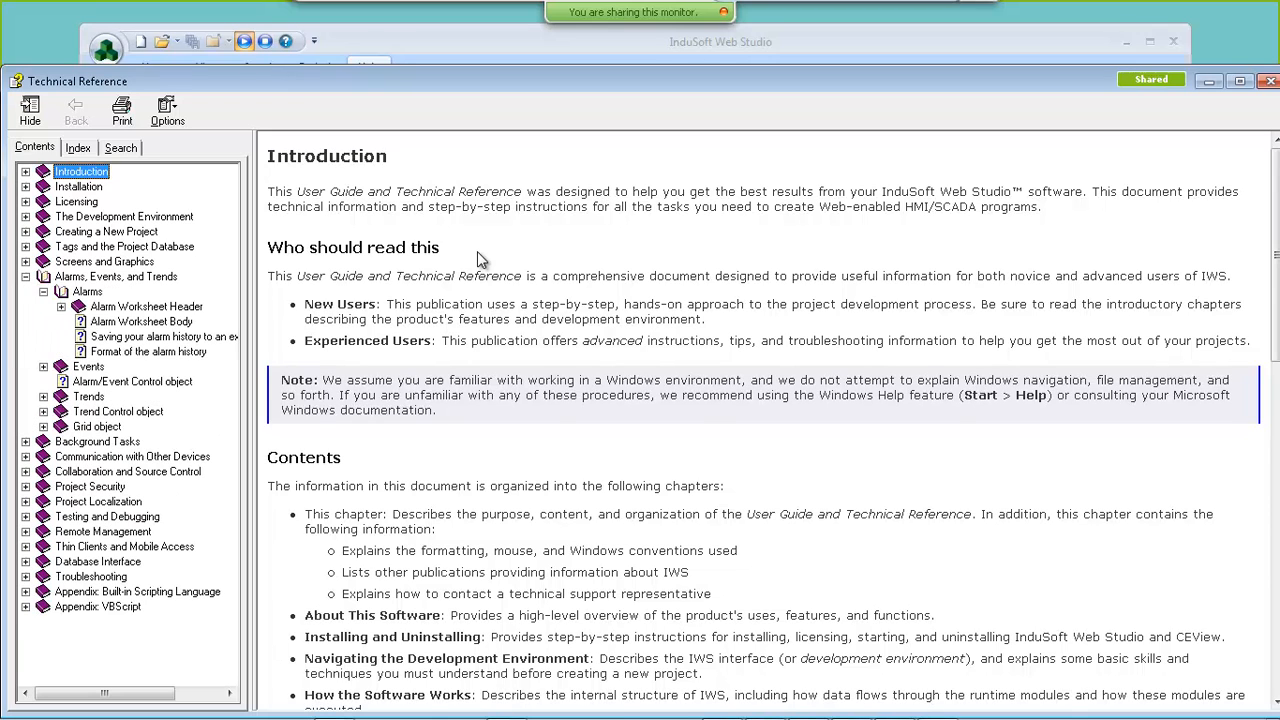
{"action": "scroll", "coordinate": [477, 260], "scroll_direction": "down", "scroll_amount": 3}
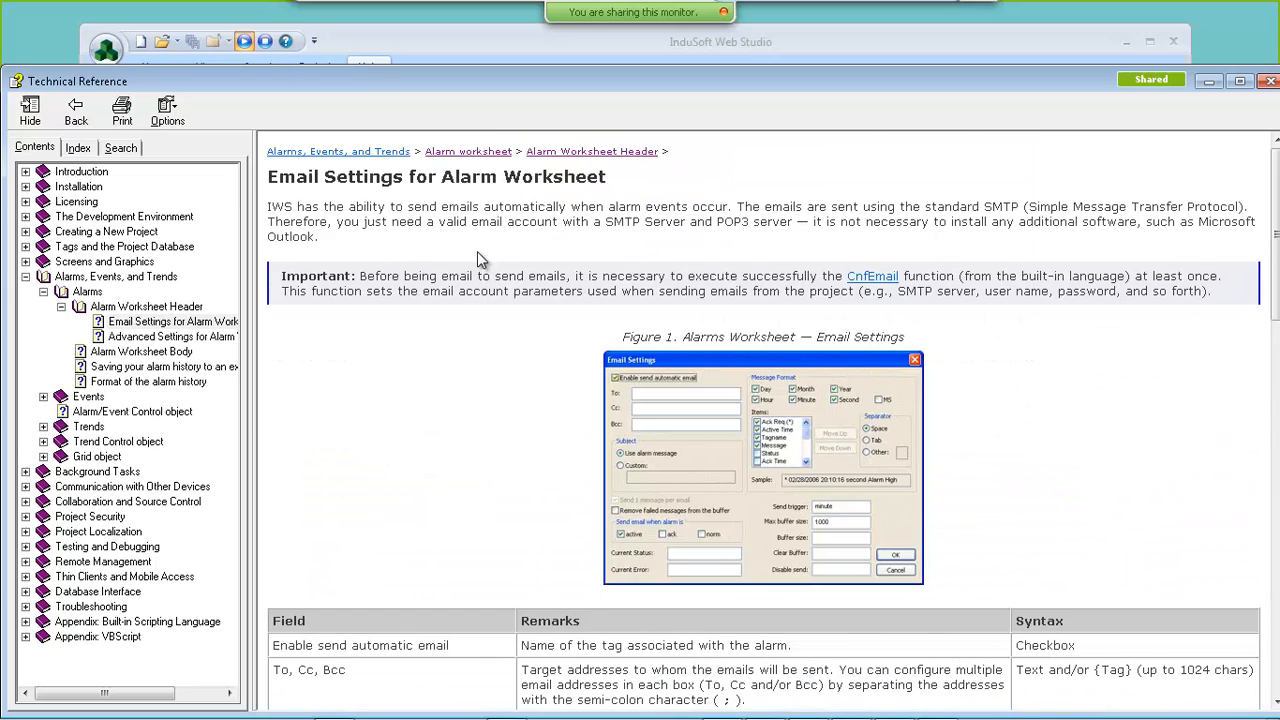
{"action": "scroll", "coordinate": [478, 256], "scroll_direction": "down", "scroll_amount": 3}
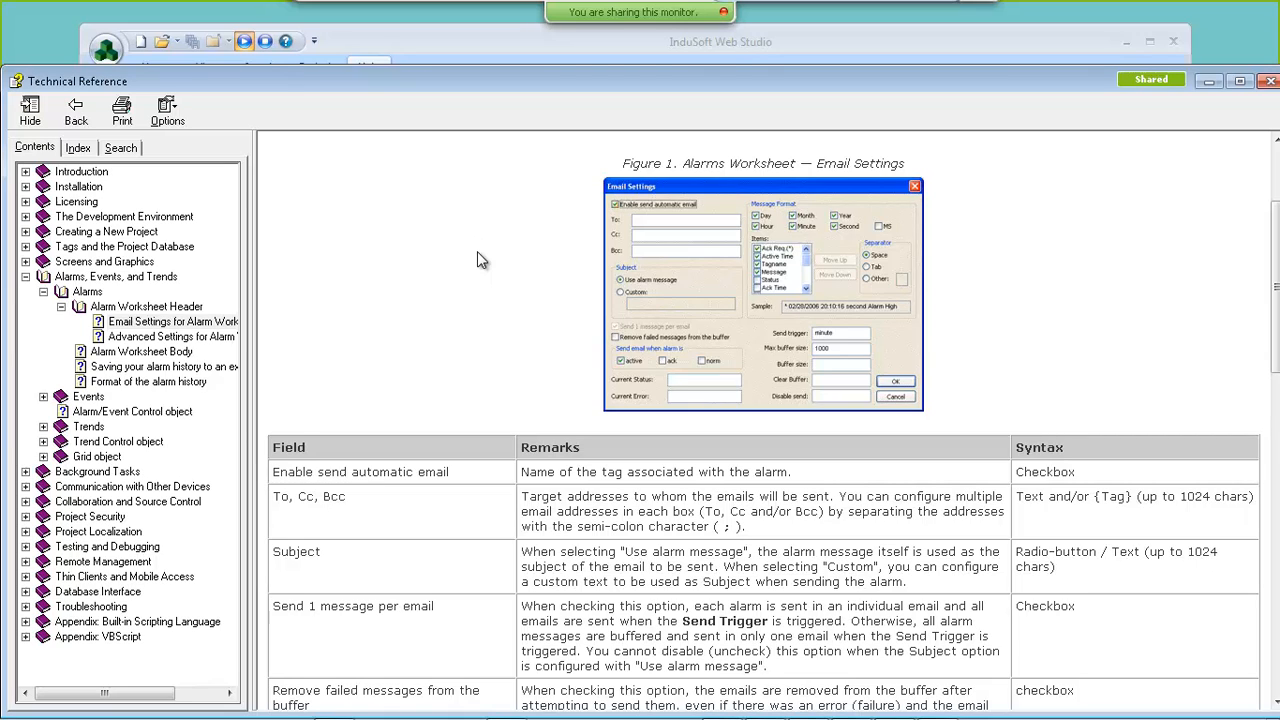
{"action": "key", "text": "alt+F4"}
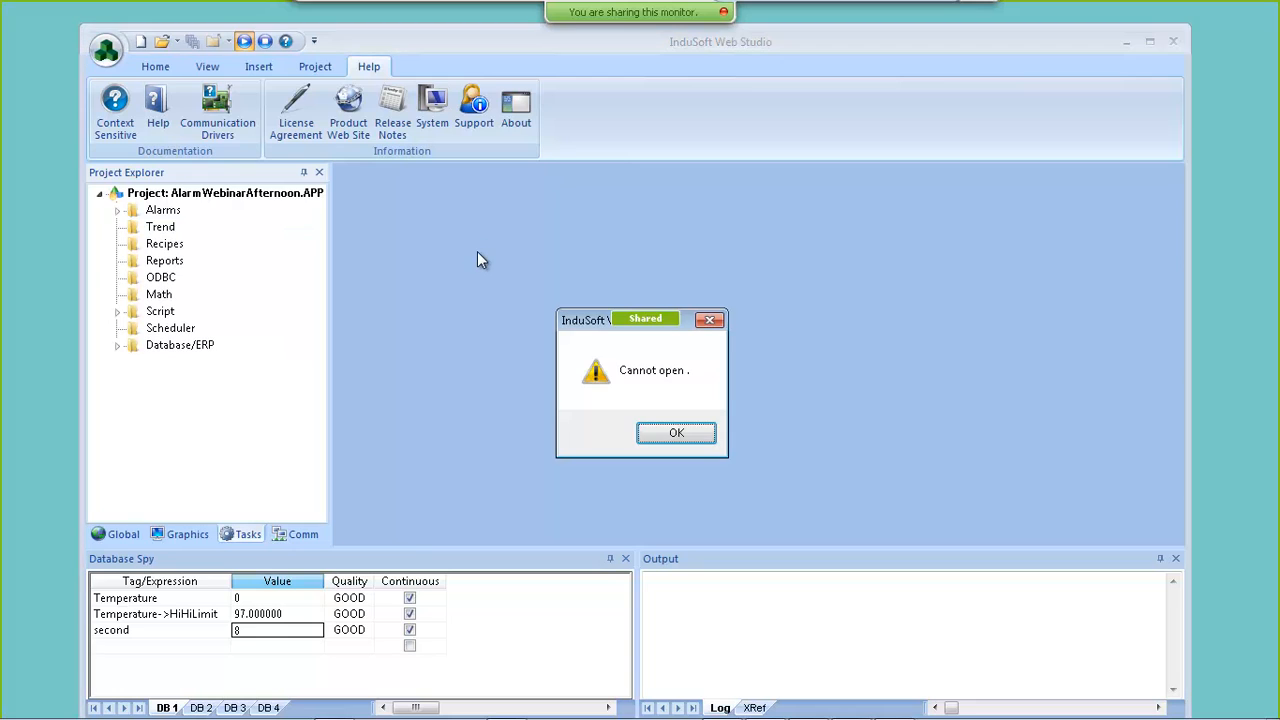
{"action": "key", "text": "Return"}
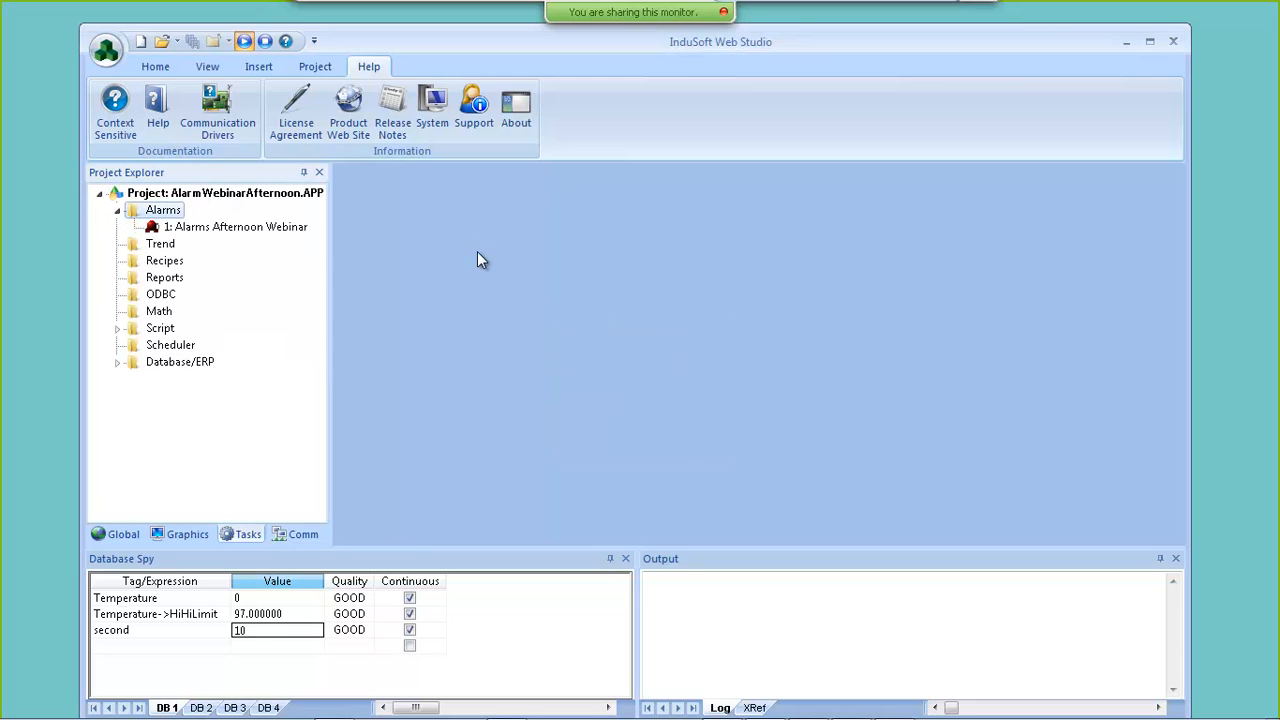
- Reopen the Alarms Afternoon Webinar worksheet and review its advanced settings, including the dead band times, without changing them
{"action": "key", "text": "Down"}
{"action": "key", "text": "Return"}
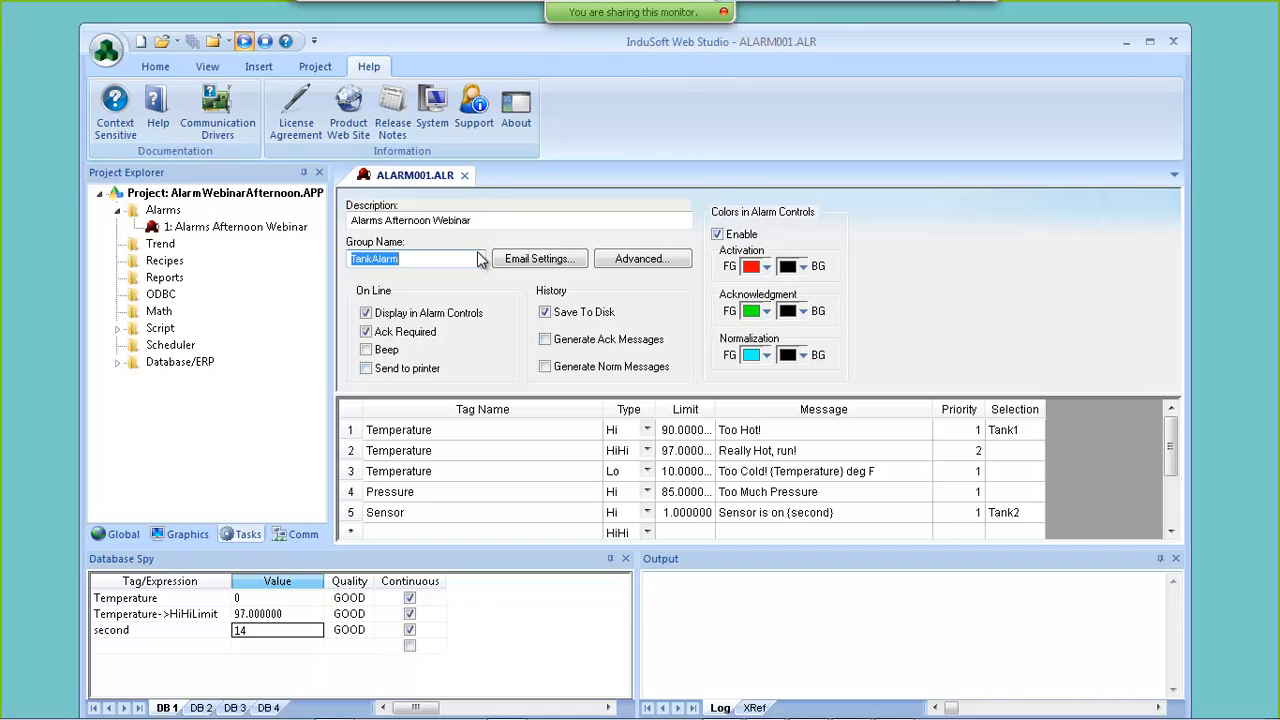
{"action": "key", "text": "Tab"}
{"action": "key", "text": "Tab"}
{"action": "key", "text": "Return"}
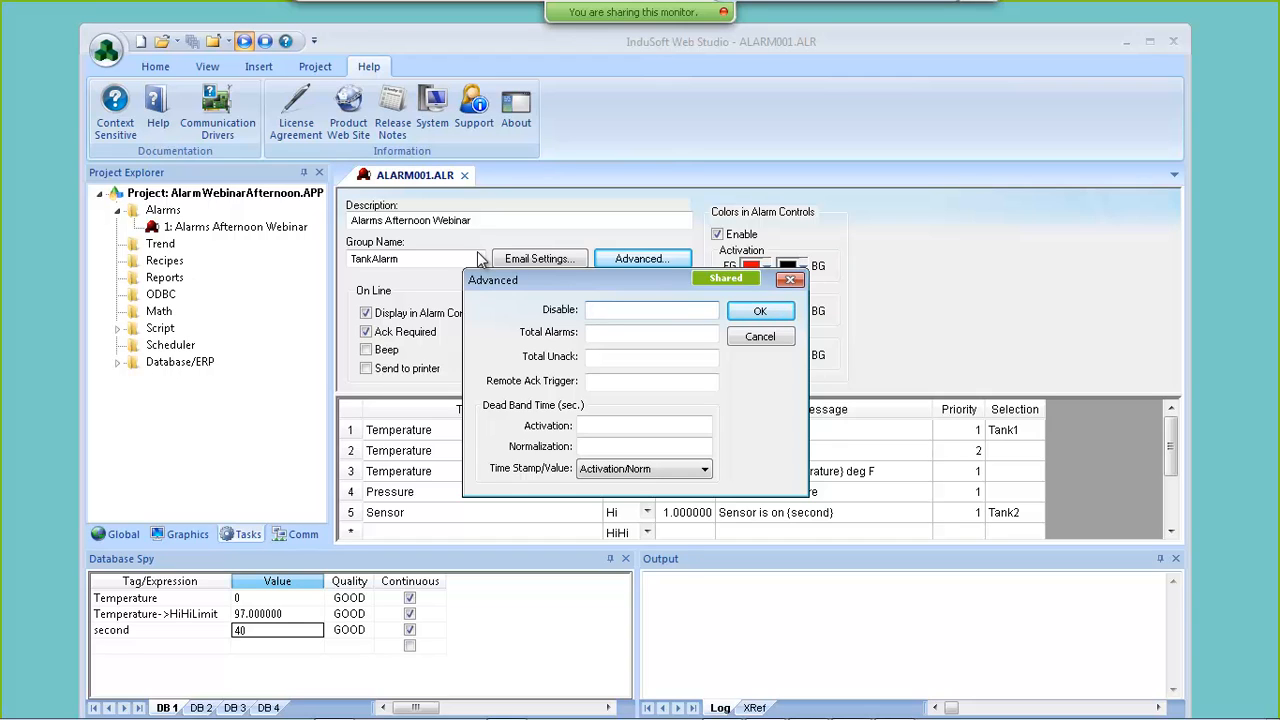
{"action": "key", "text": "Escape"}
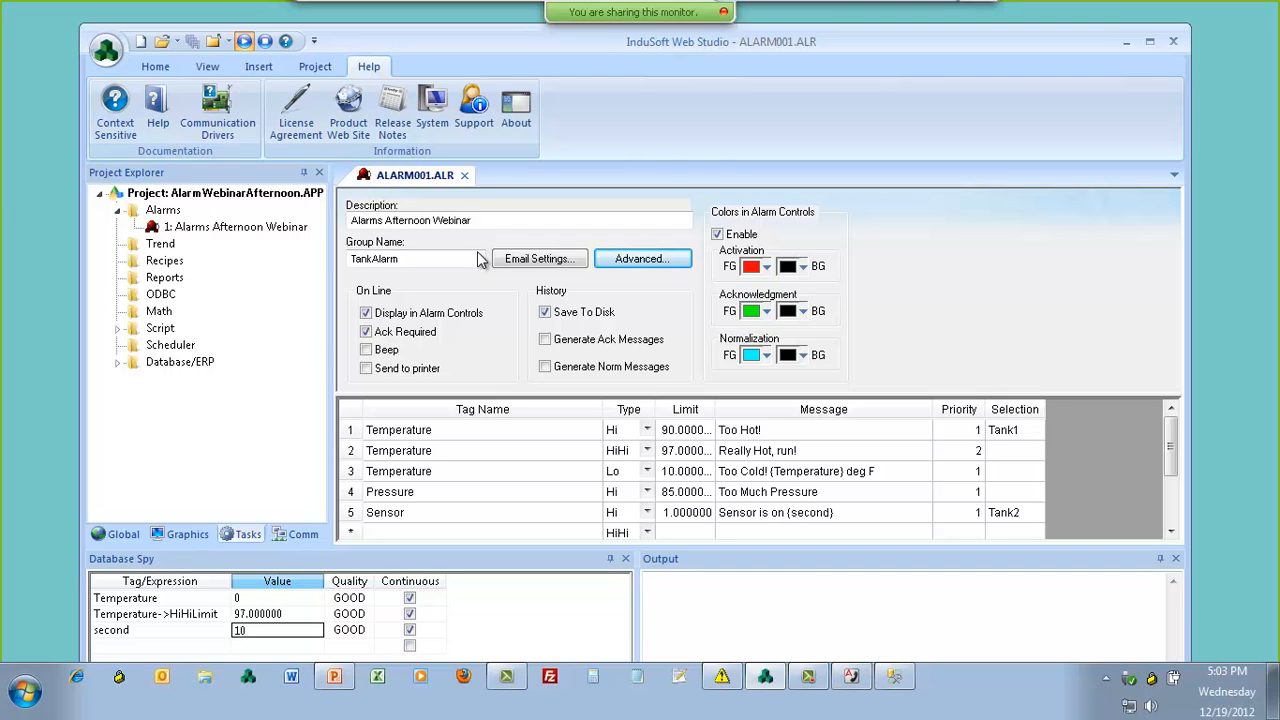
- Switch to the AlarmsWebinarDec2012.pptx presentation in PowerPoint, at the Additional Resources slide
{"action": "key", "text": "alt+Tab"}
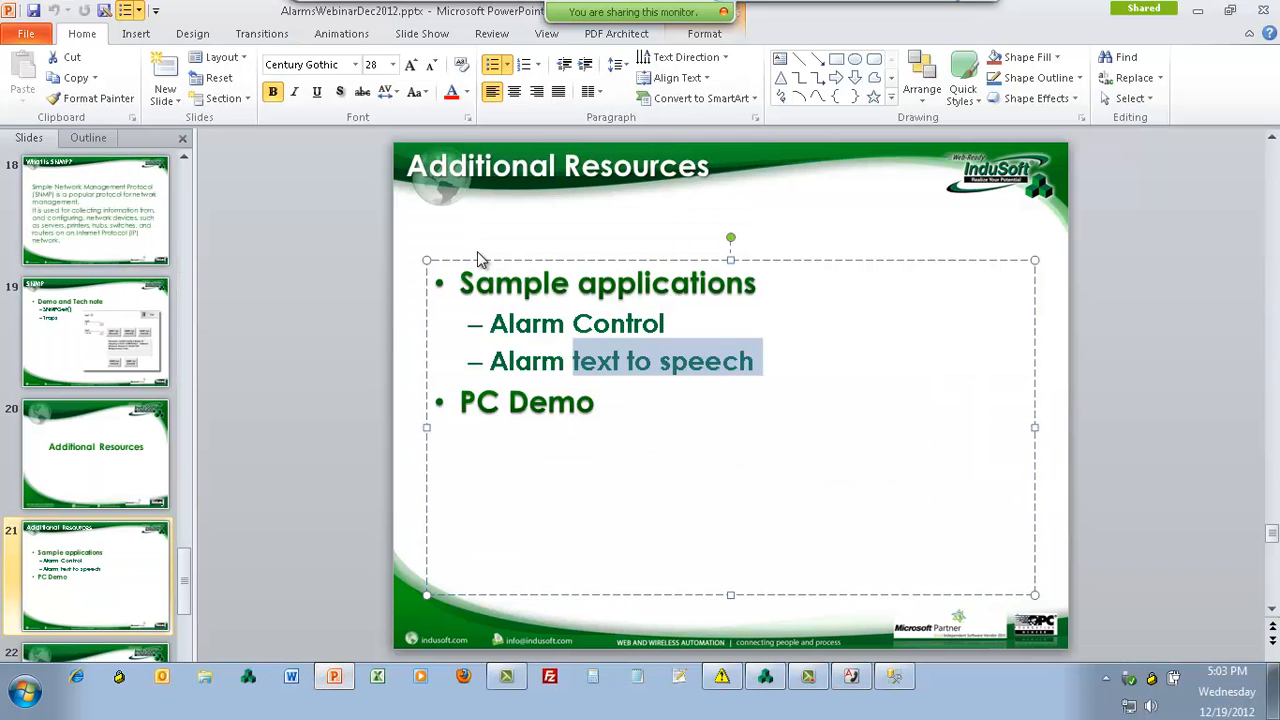